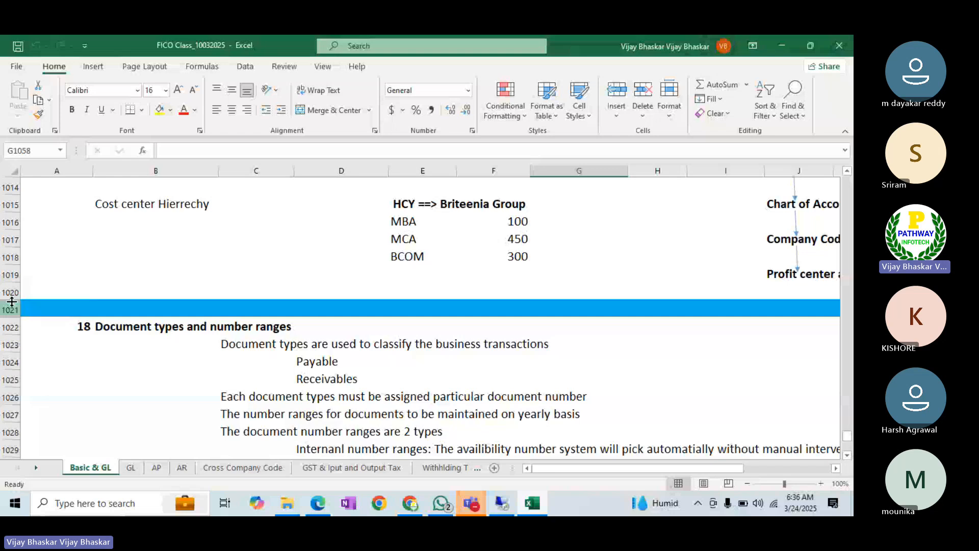
- Set row 1021's fill colour to No Fill to remove the blue band
click(11, 306)
click(170, 110)
click(192, 282)
- Enter the date 24 Mar 25 in cell A1021
click(42, 305)
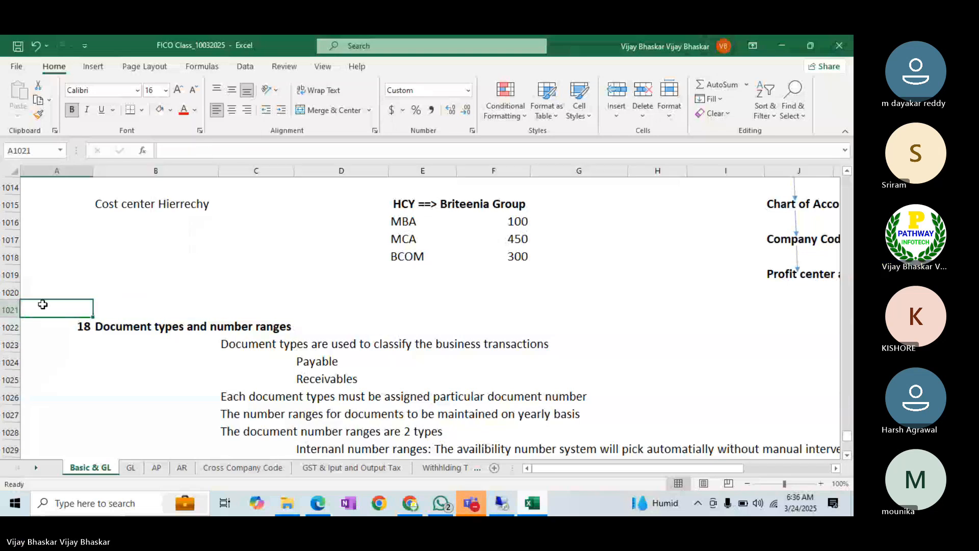
text(24)
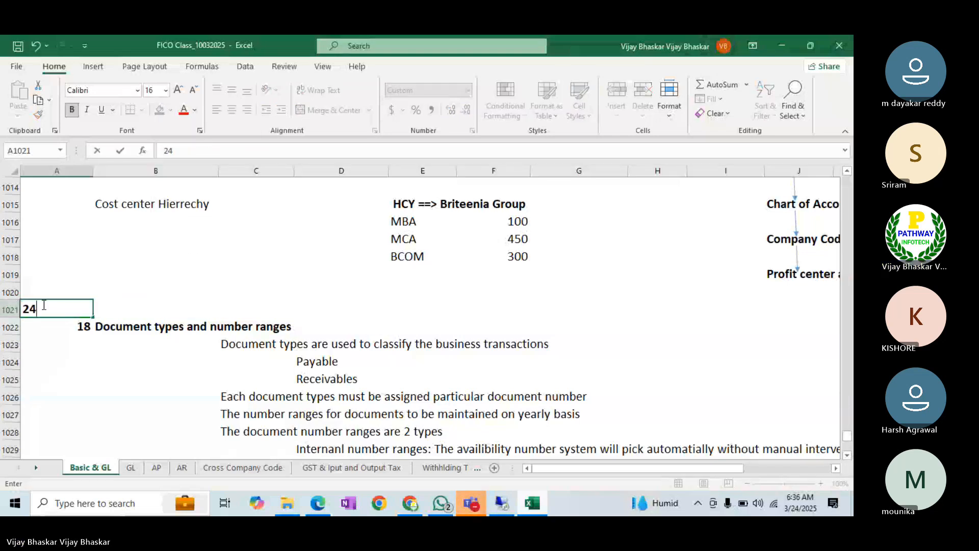
text( Mar 25)
key(Return)
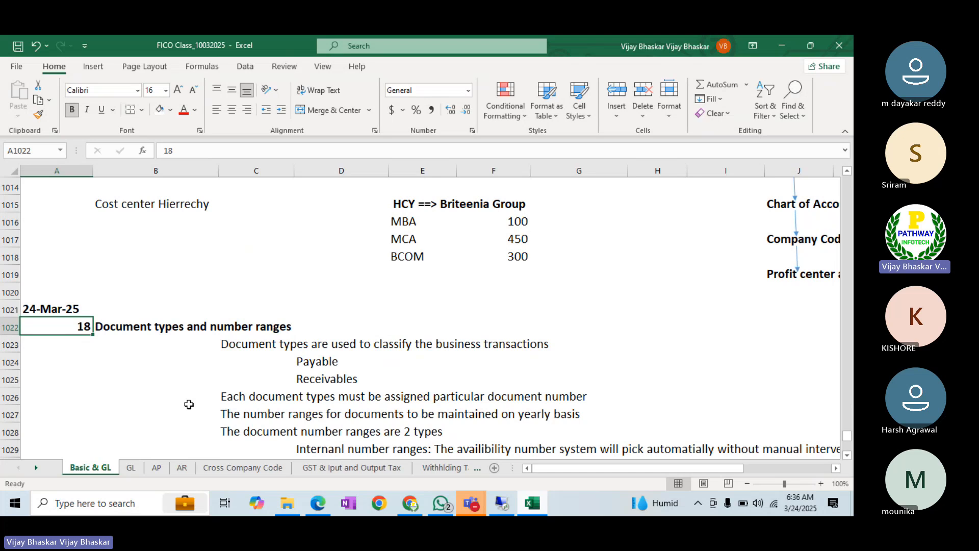
click(6, 397)
- Insert two blank rows below the Receivables entry
right_click(6, 397)
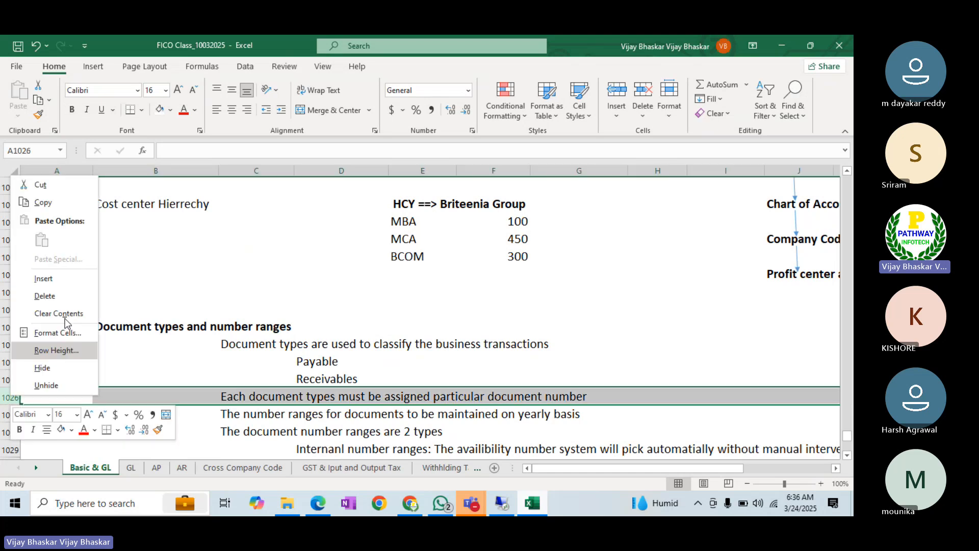
click(72, 281)
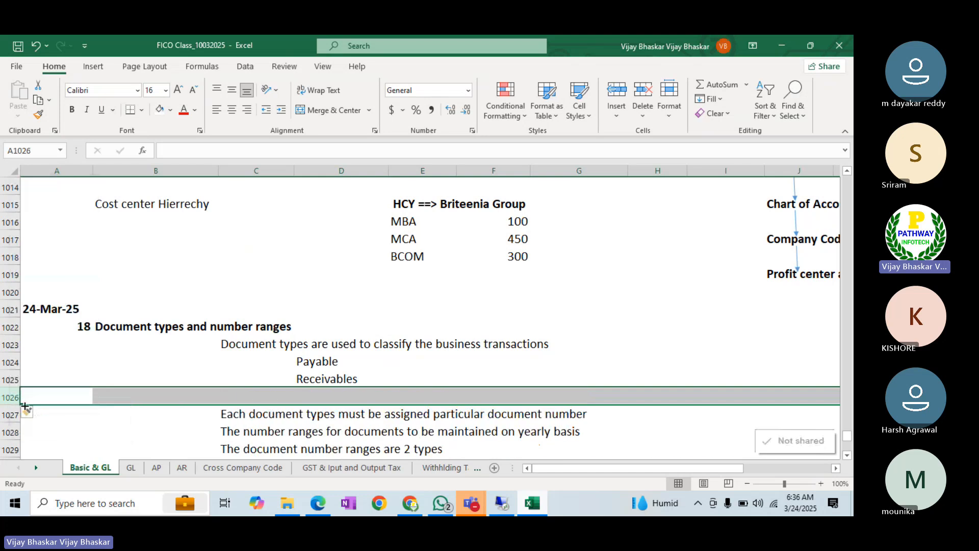
right_click(14, 399)
click(51, 281)
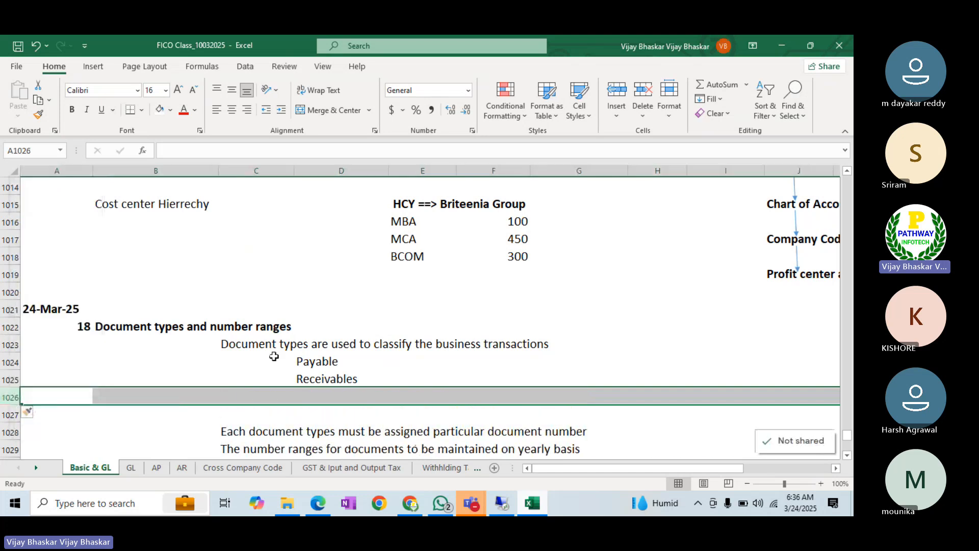
- Rename Payable to Payments with amount 1000, and give Receivables amount 1500
click(397, 364)
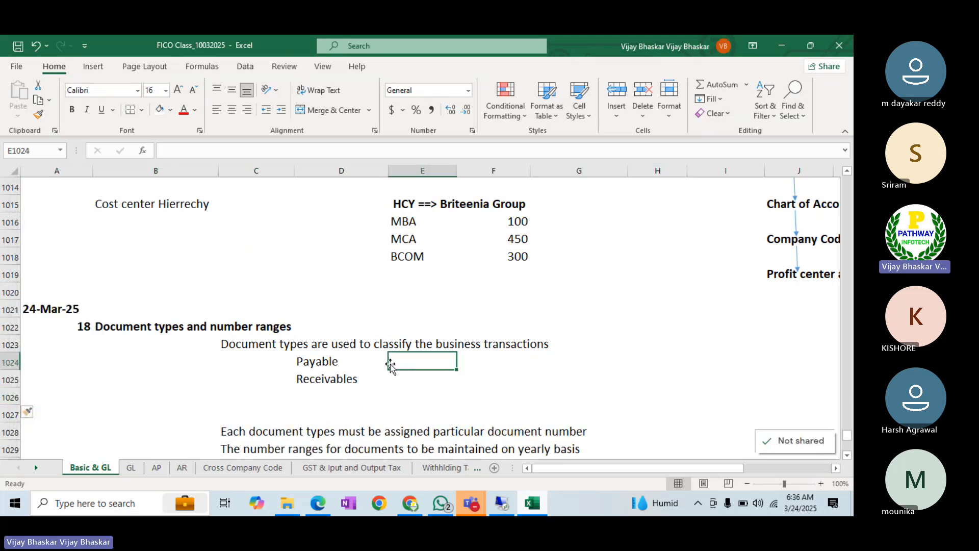
click(338, 361)
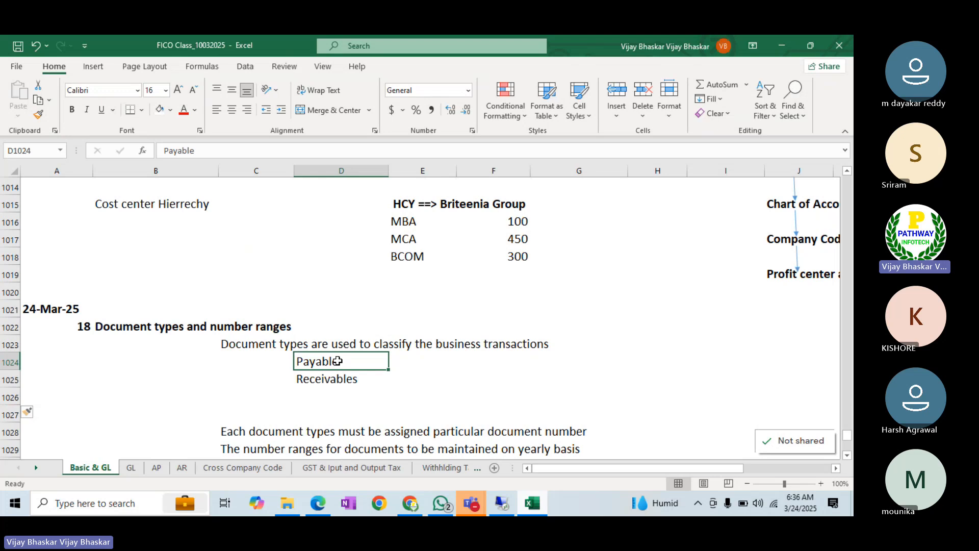
text(Payments)
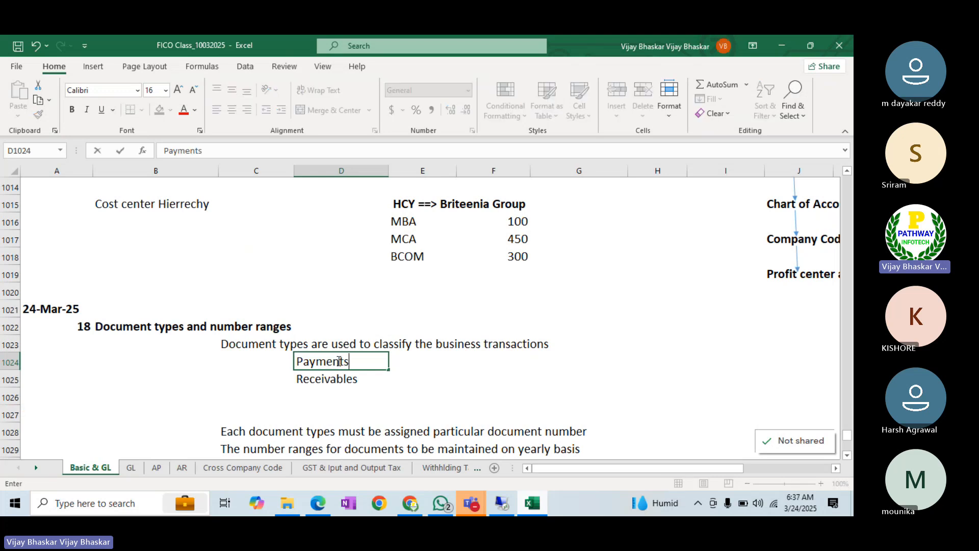
key(Tab)
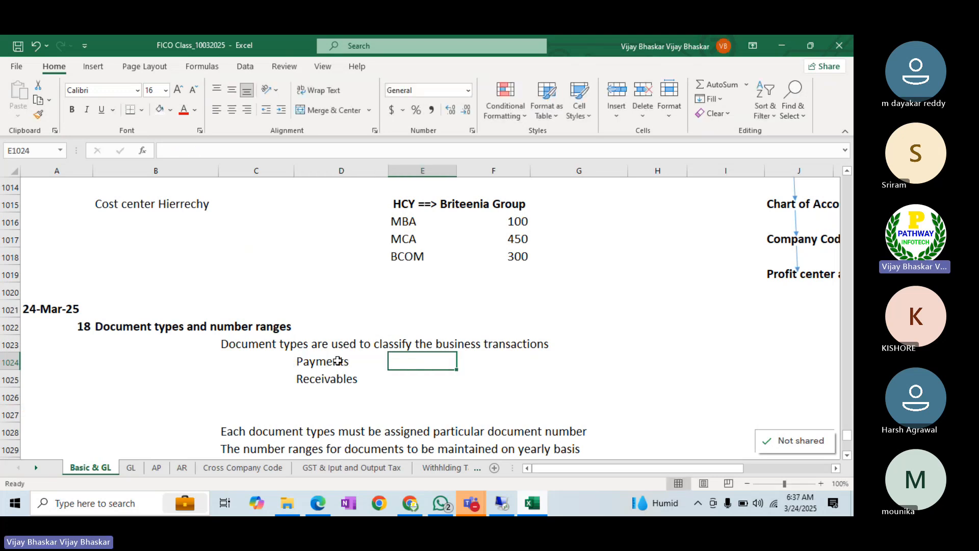
text(1000)
key(Return)
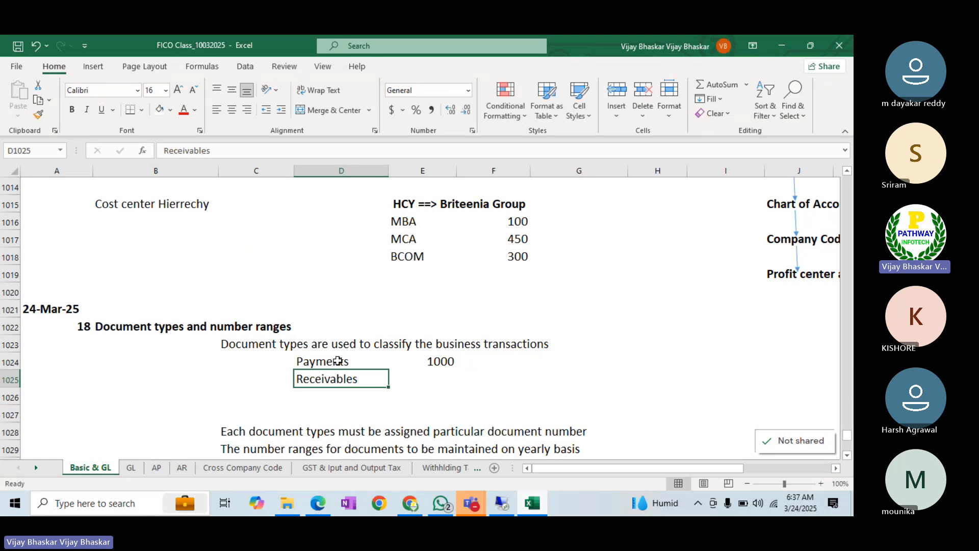
key(Tab)
text(1)
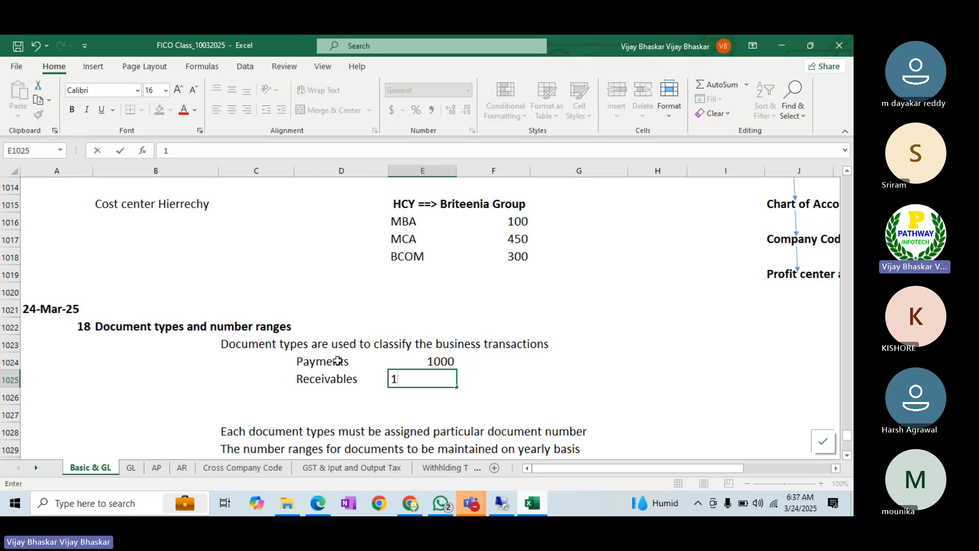
text(500)
key(Return)
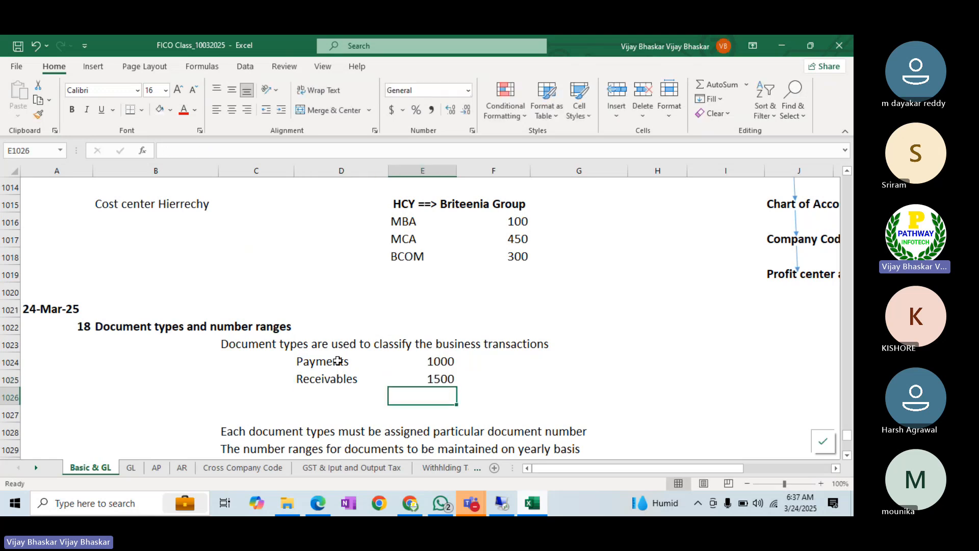
- Add Purchases 2400 and Sales 3000, then insert a blank row after the list
click(325, 398)
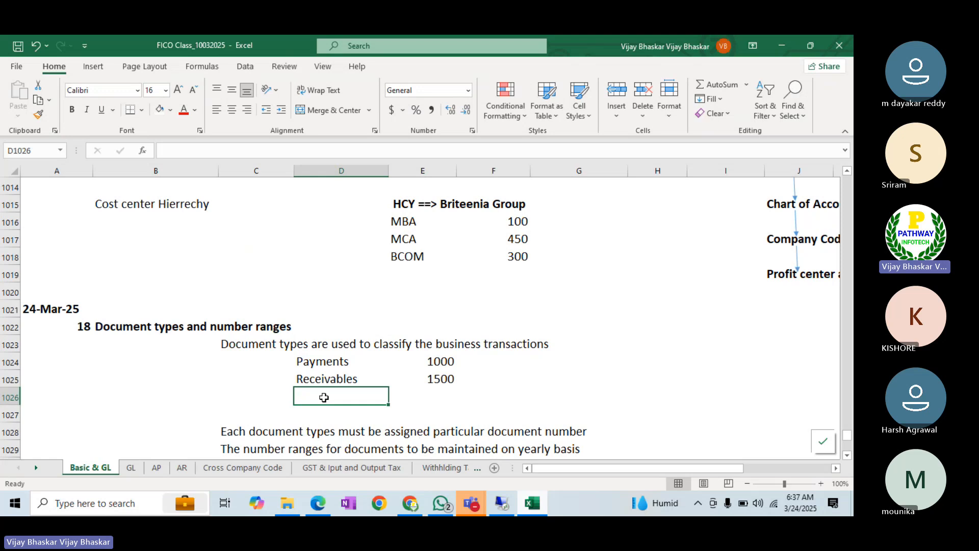
text(Purchased)
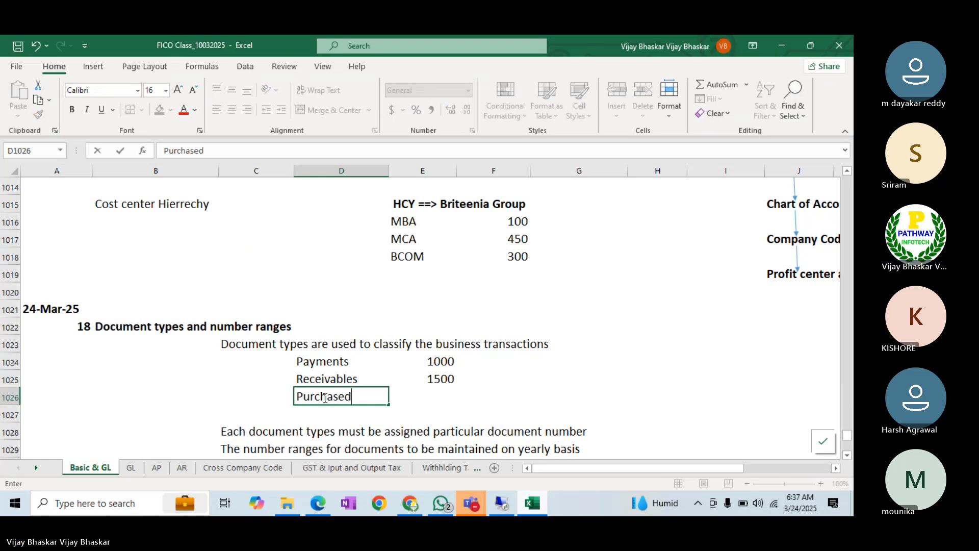
key(BackSpace)
text(s)
key(Tab)
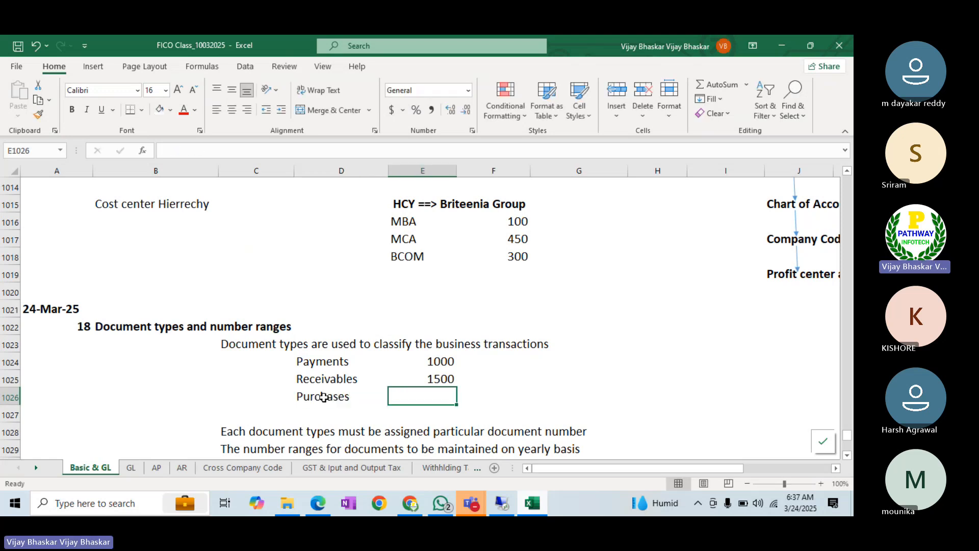
text(2400)
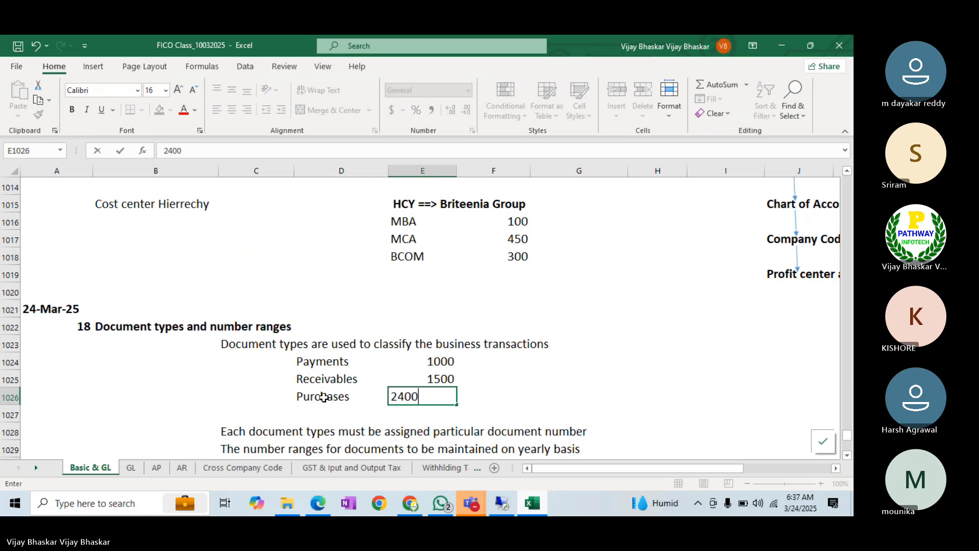
key(Return)
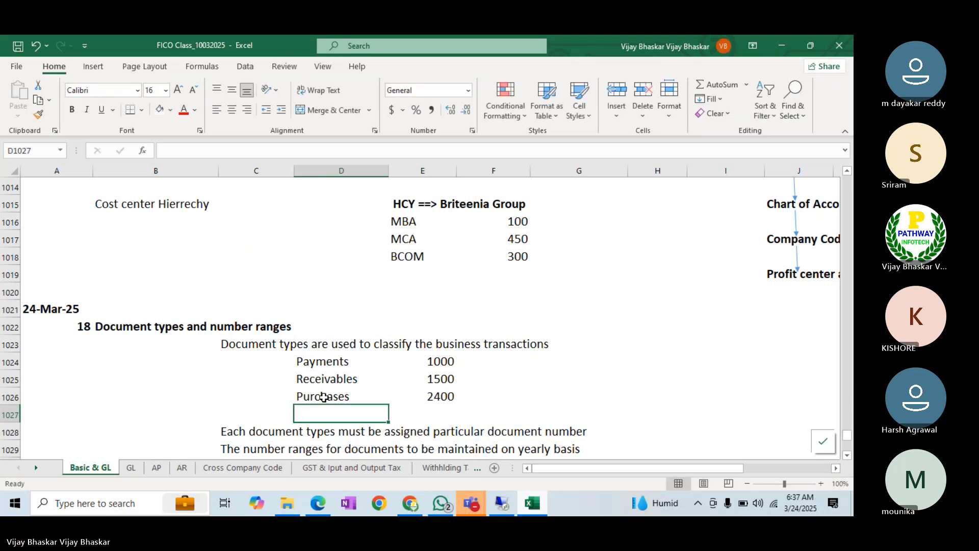
text(Sales)
key(Tab)
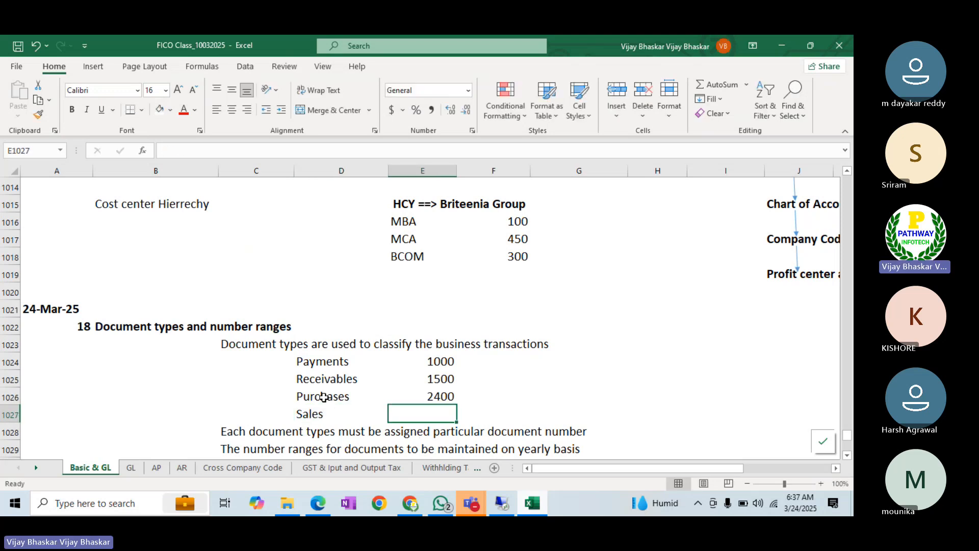
text(30000)
key(BackSpace)
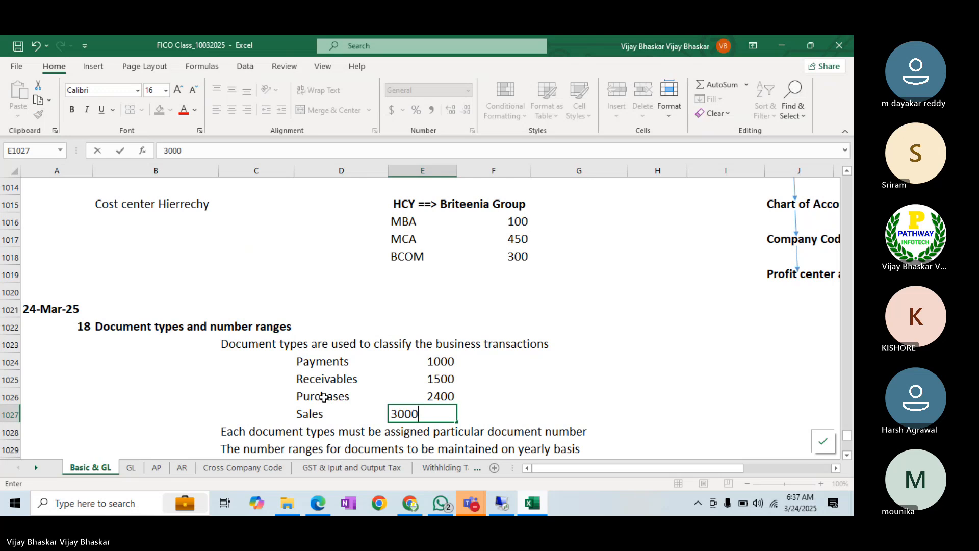
key(Return)
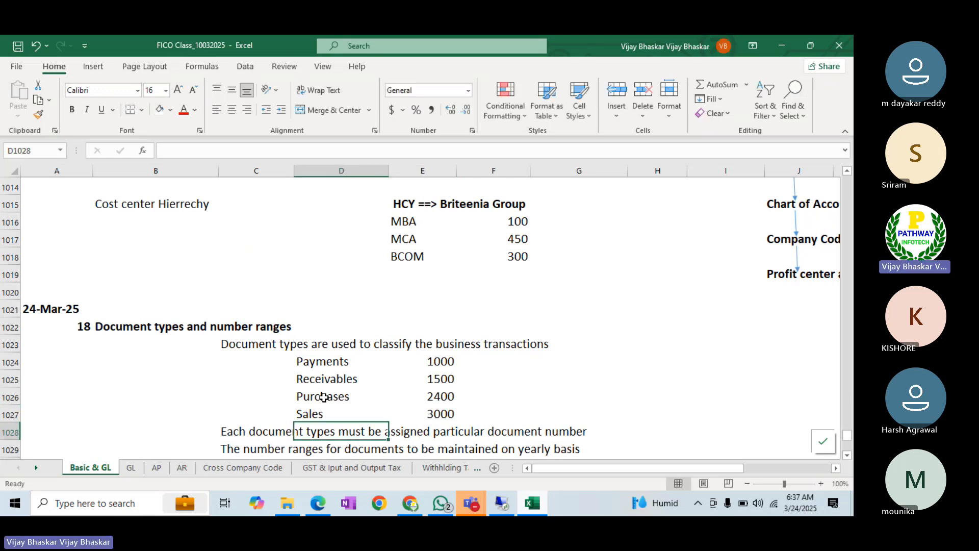
click(14, 432)
key(ctrl+shift+plus)
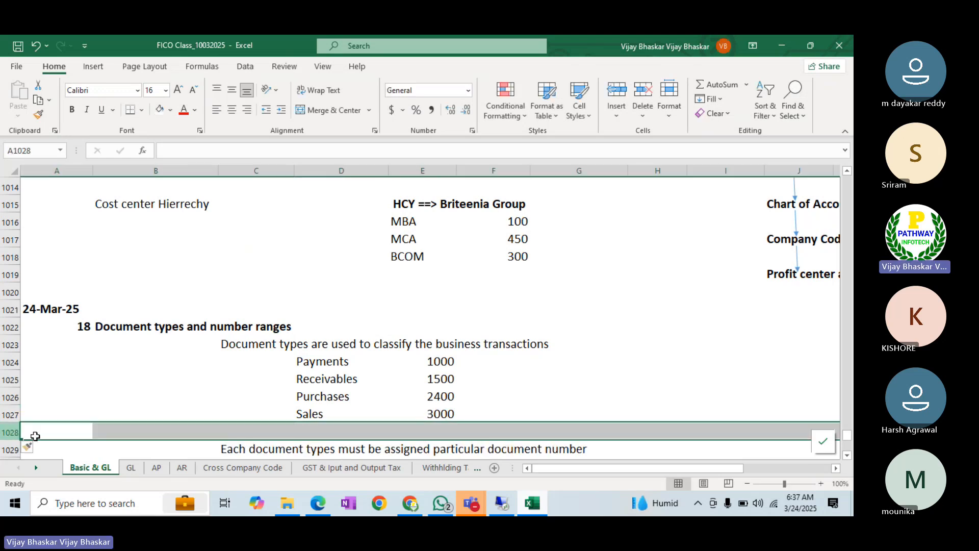
- Review the Payments 1000, Receivables 1500, Purchases 2400 and Sales 3000 entries, then scroll down
click(351, 377)
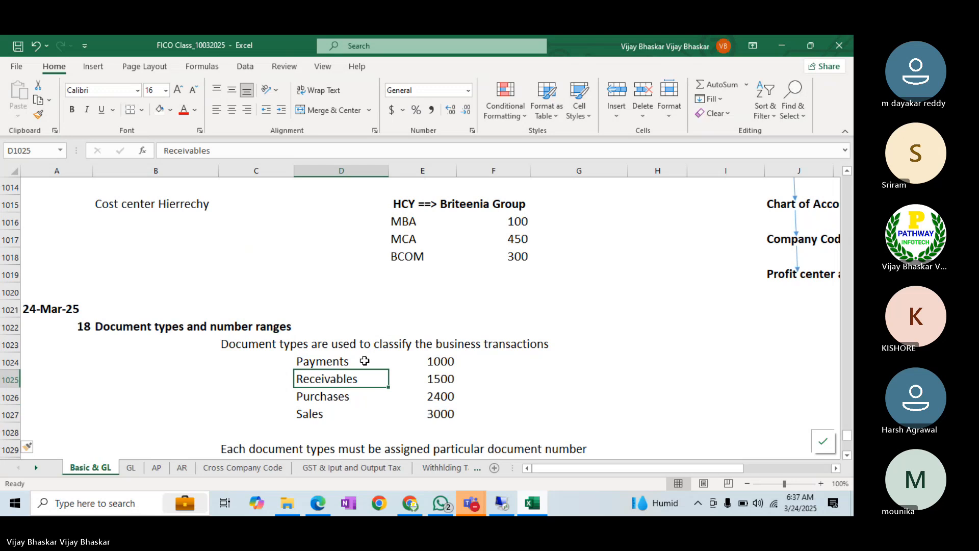
click(313, 361)
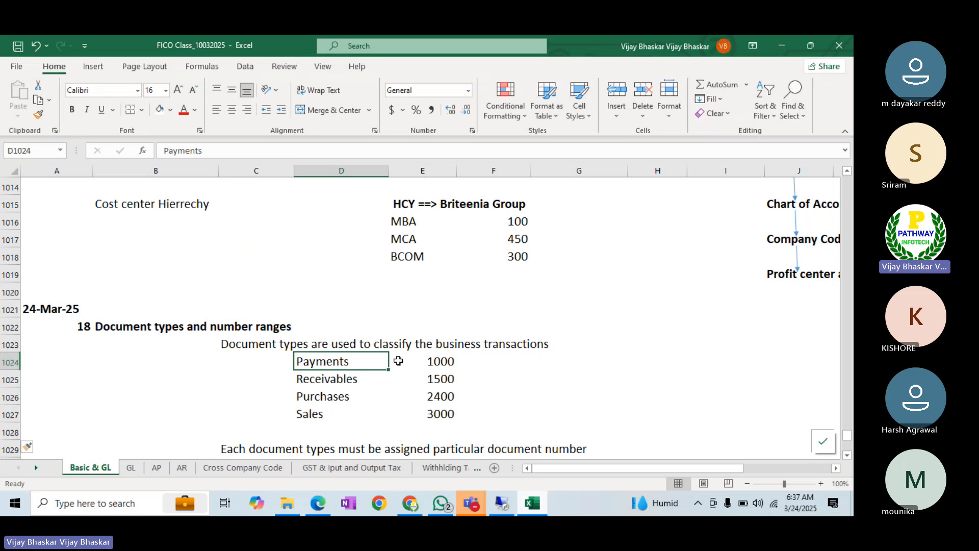
click(478, 360)
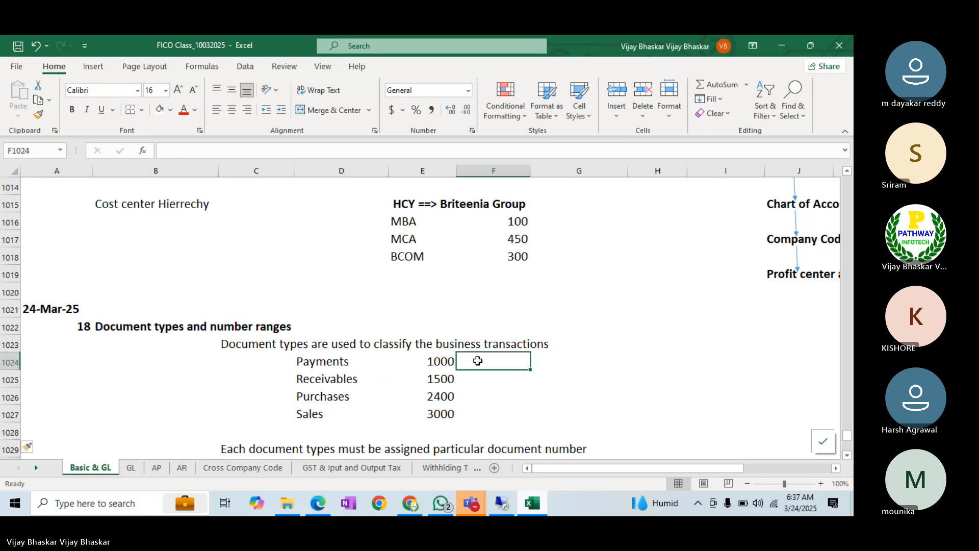
click(344, 360)
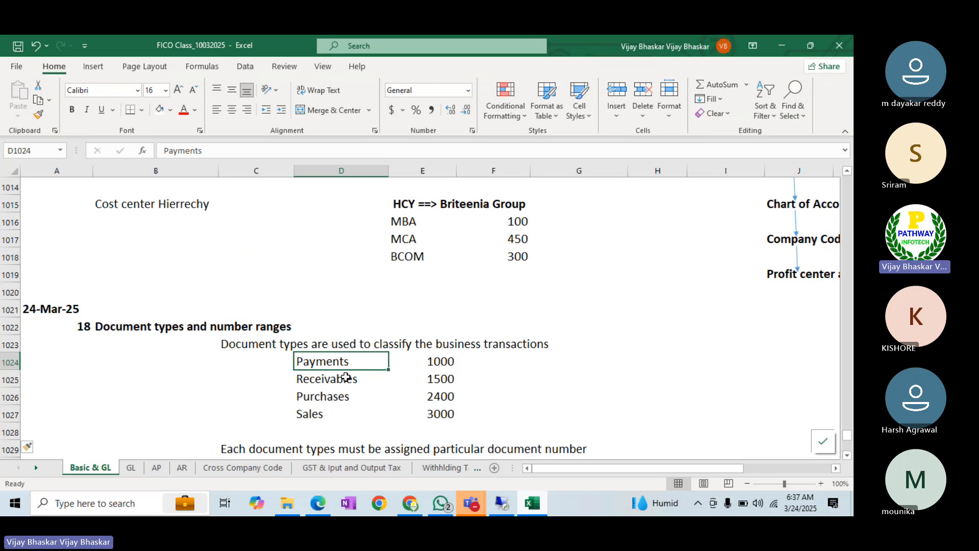
click(346, 379)
click(343, 397)
click(332, 414)
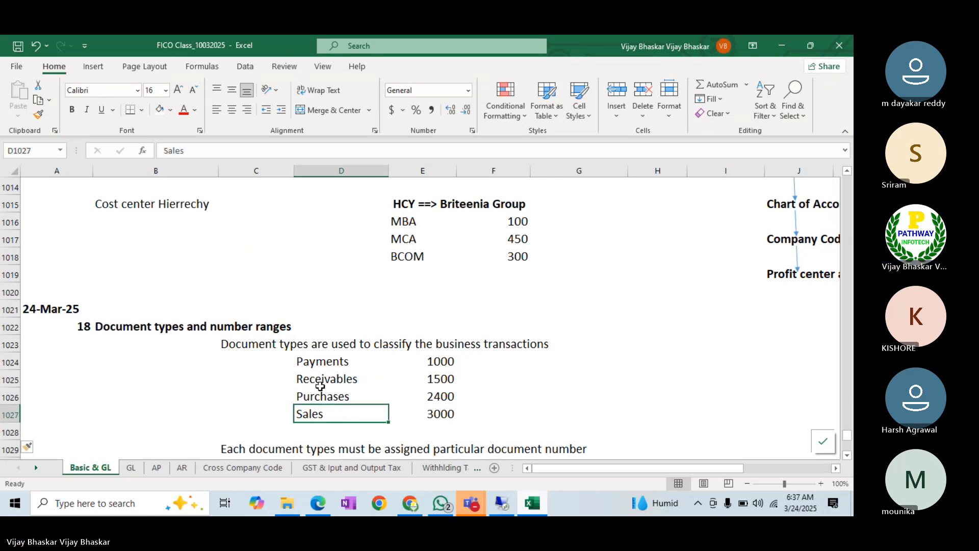
click(303, 362)
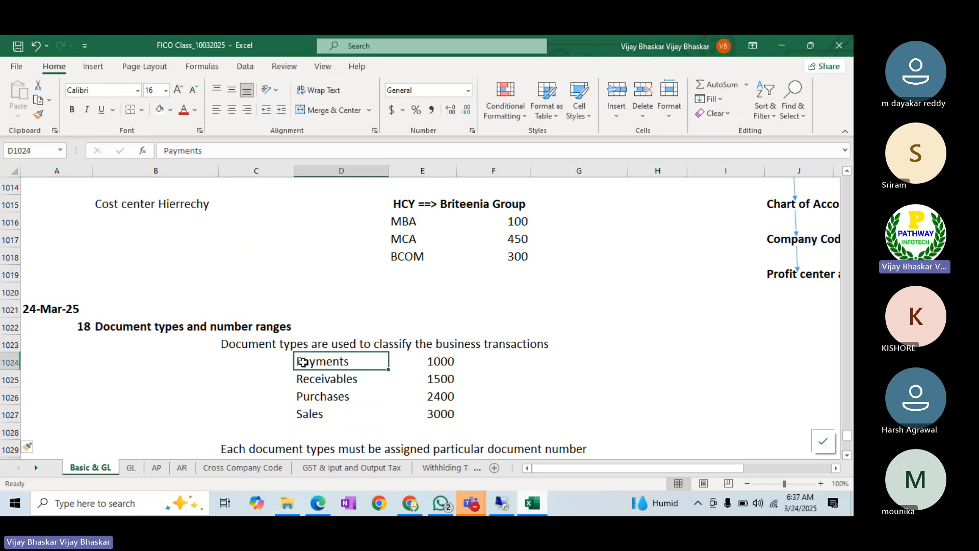
click(442, 363)
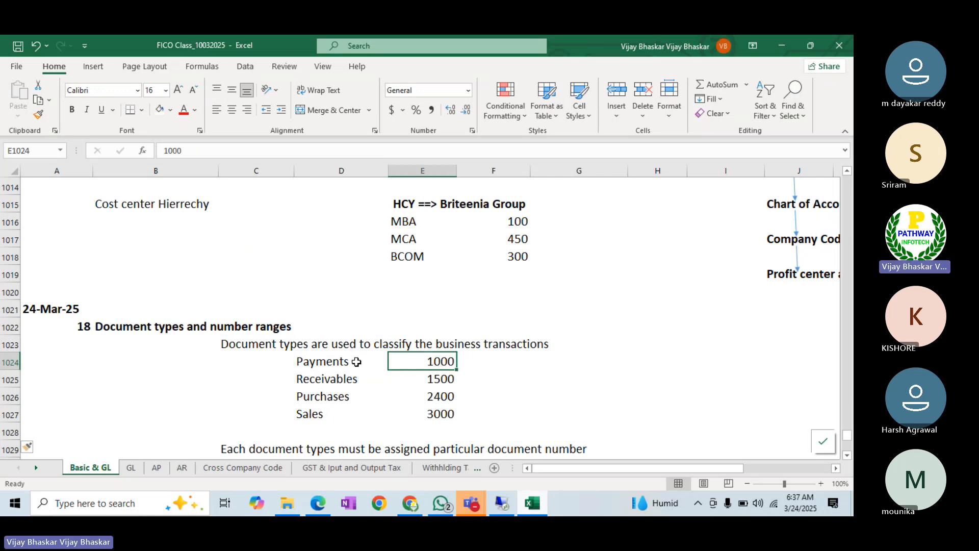
click(471, 364)
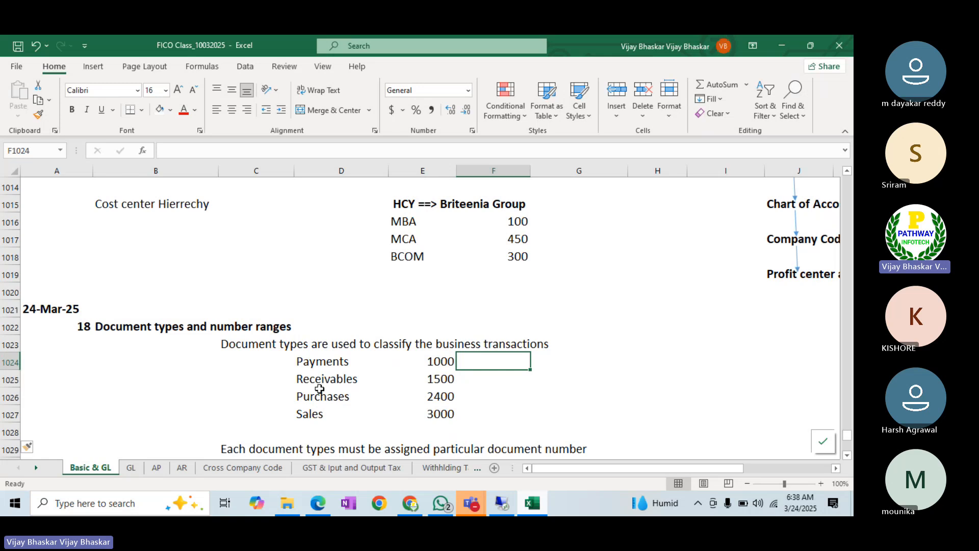
scroll(320, 389, down, 1)
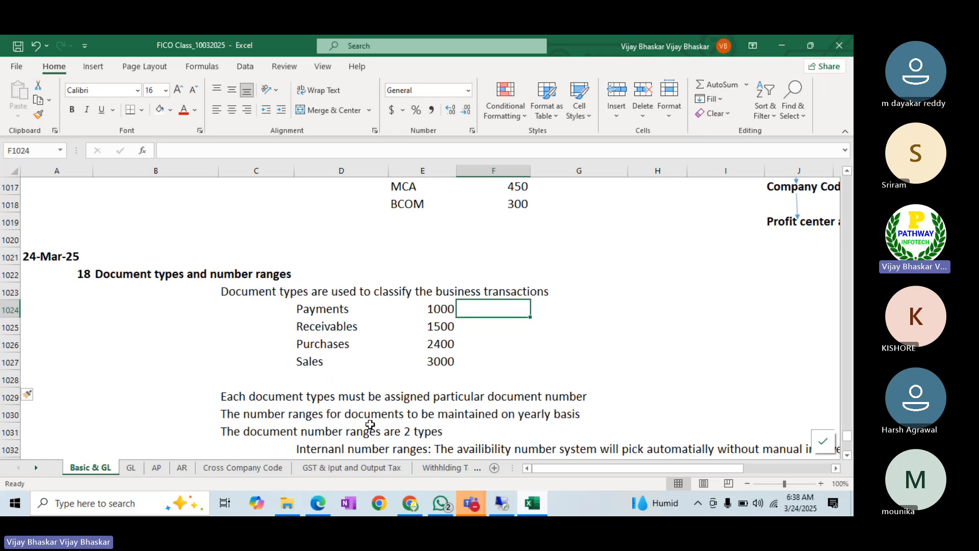
- Maximise the remote desktop, switch to SAP Logon and log on to S4_HANA with the password
mouse_move(502, 506)
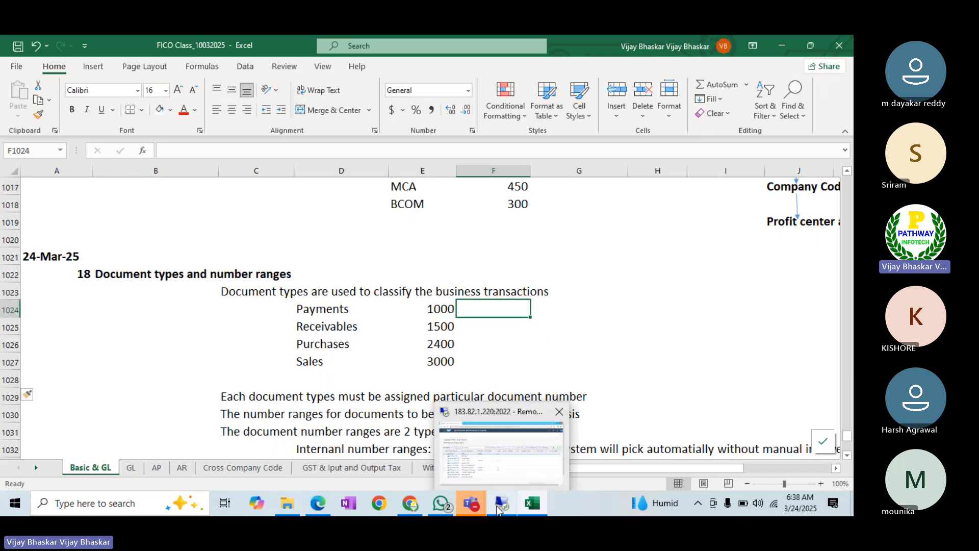
click(488, 457)
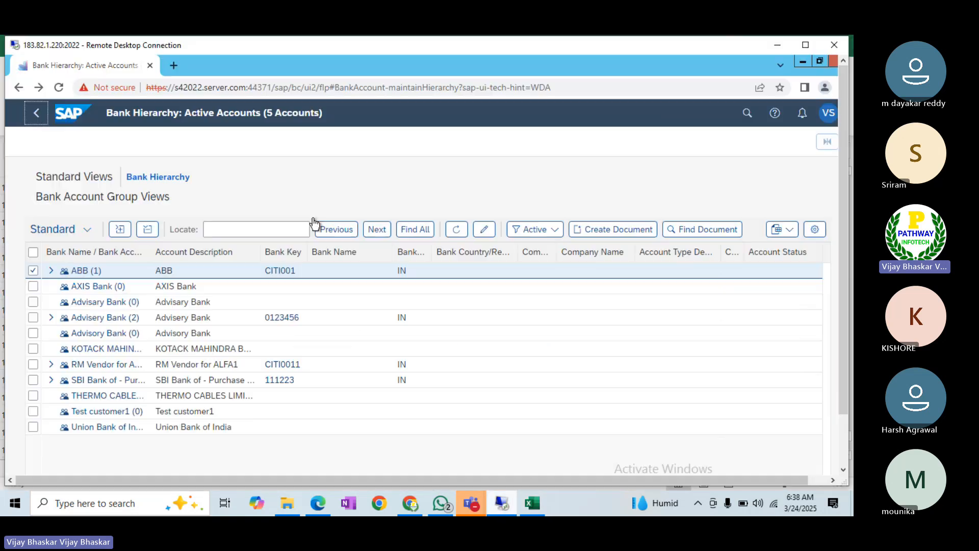
click(806, 46)
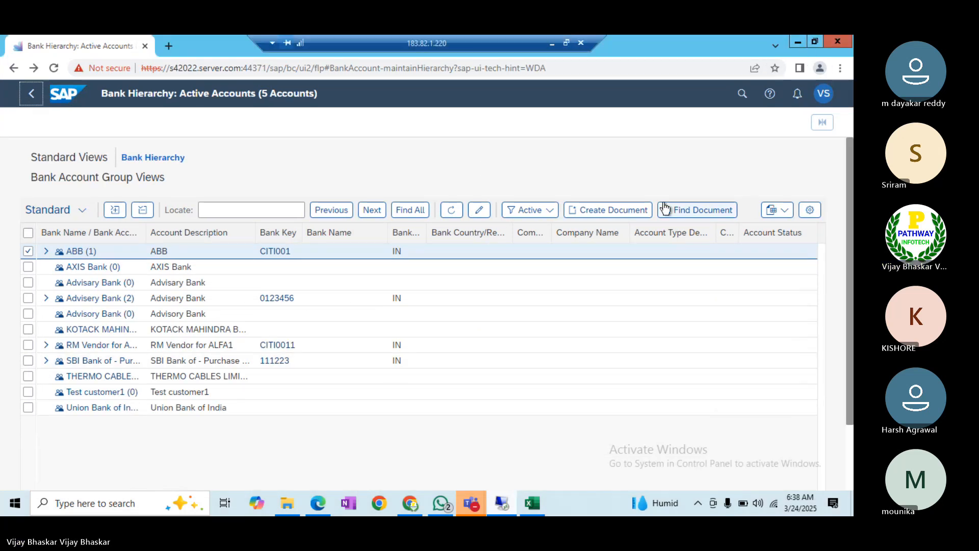
key(alt+Tab)
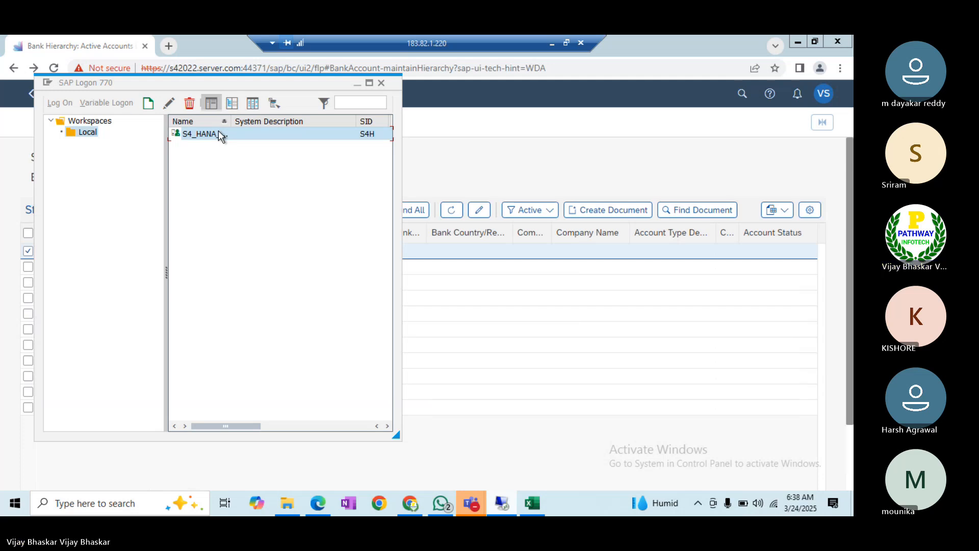
double_click(218, 130)
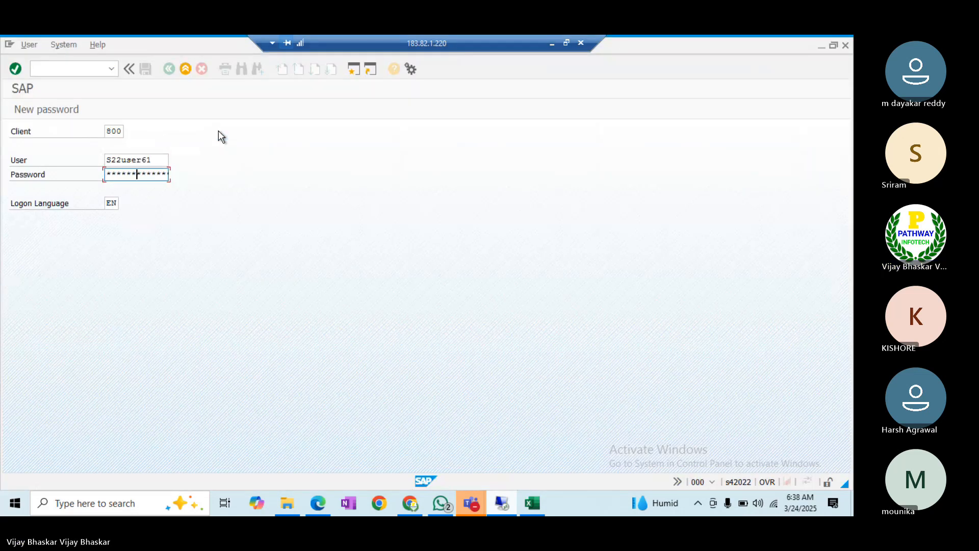
text(****)
key(Return)
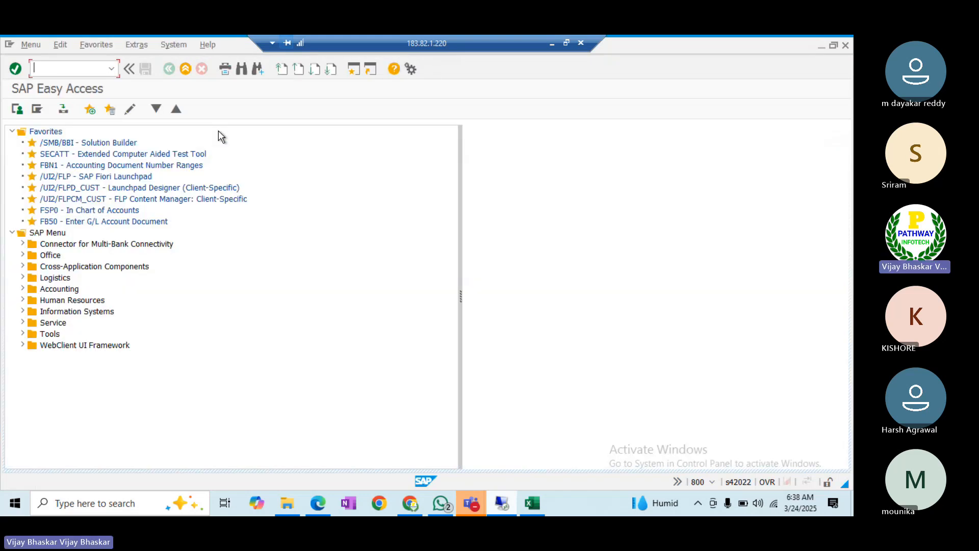
- Check the default document types: SA in F-02 and KR in F-43
text(f-02)
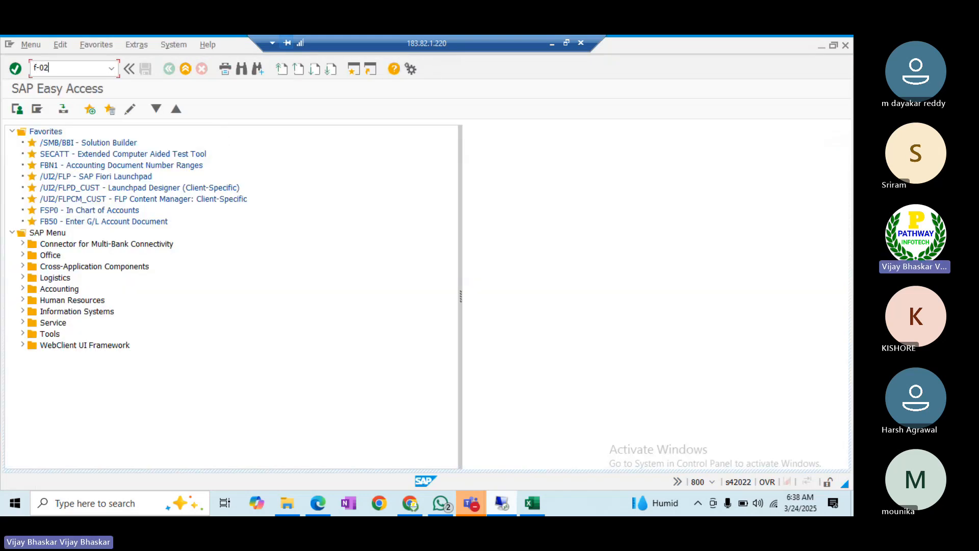
key(Return)
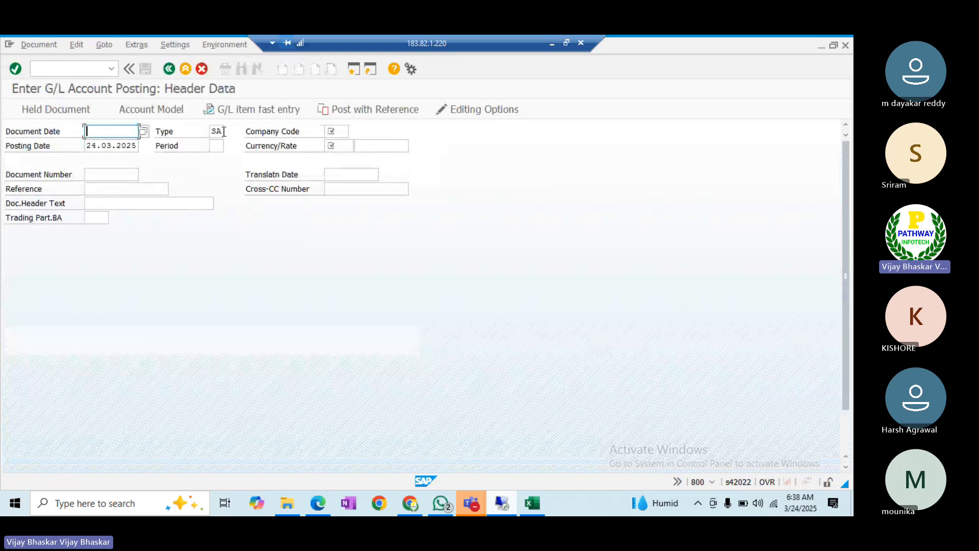
drag(224, 131, 113, 86)
click(82, 70)
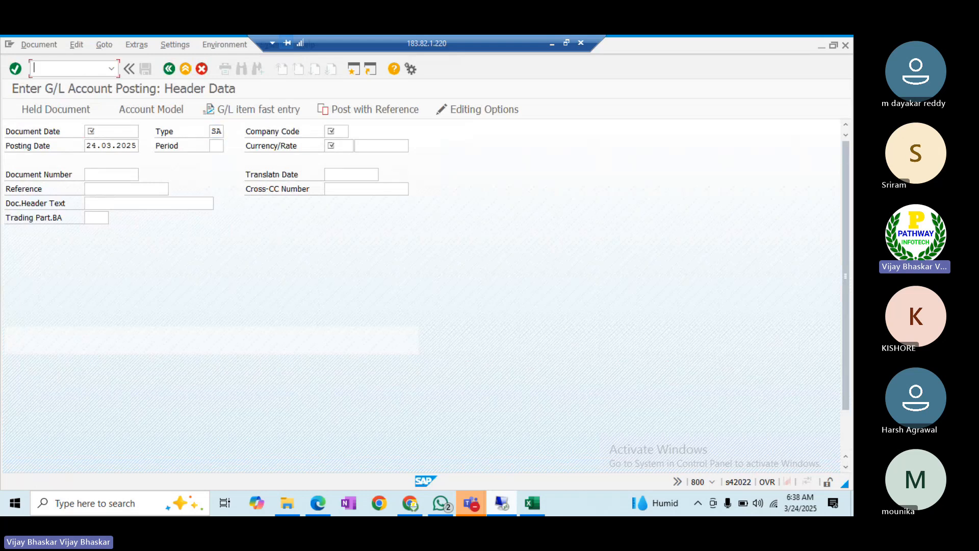
text(/nf-43)
key(Return)
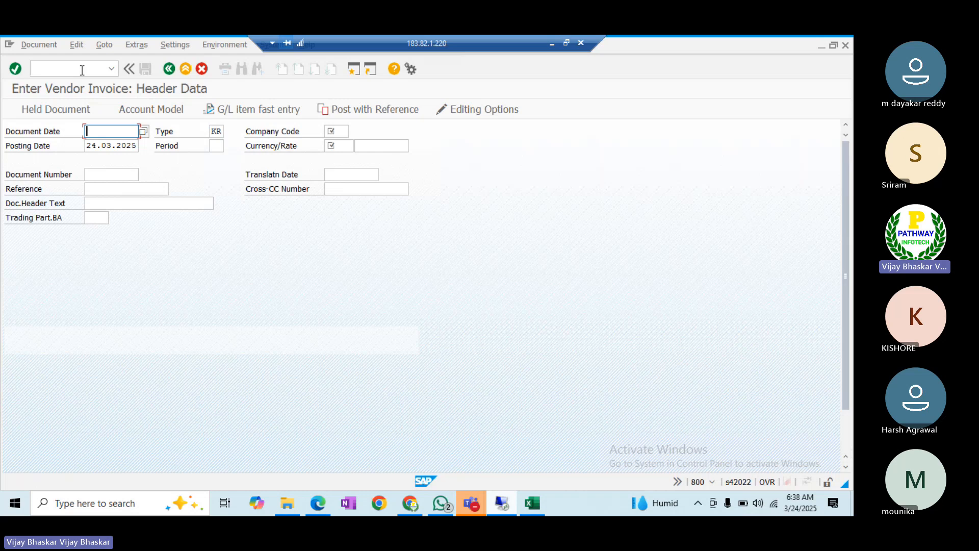
drag(223, 130, 206, 130)
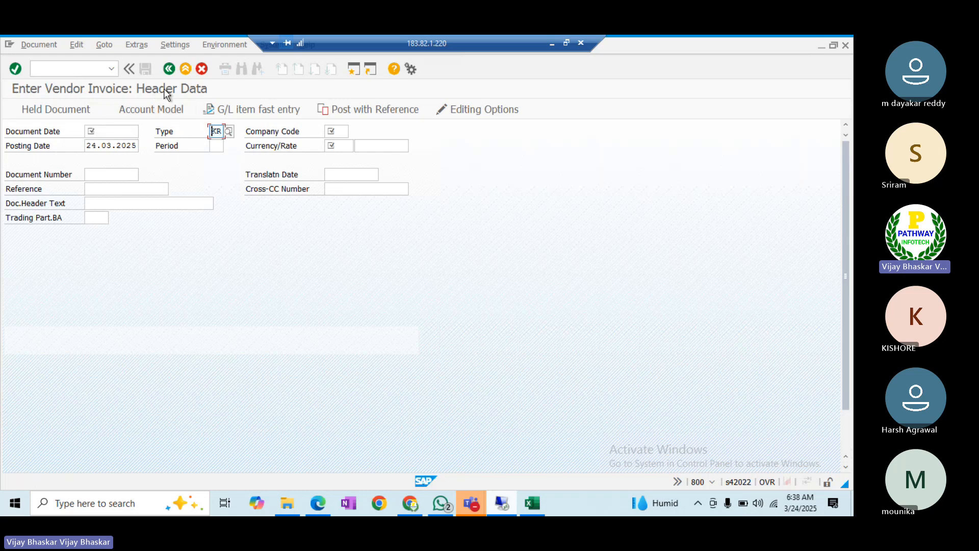
click(82, 68)
- Open FB60 and inspect its KZ document type and the full F4 type list
text(/n)
text(fb60)
key(Return)
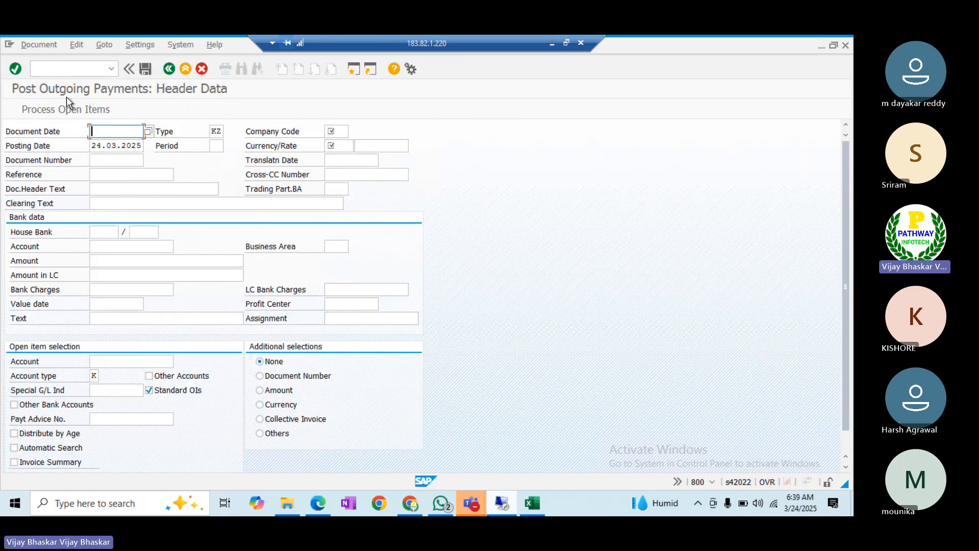
double_click(221, 131)
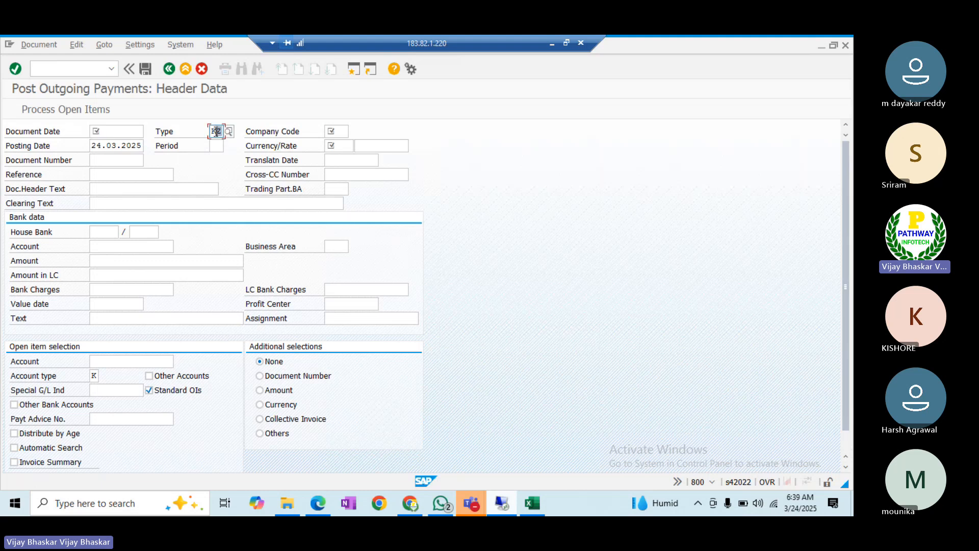
click(209, 131)
click(227, 132)
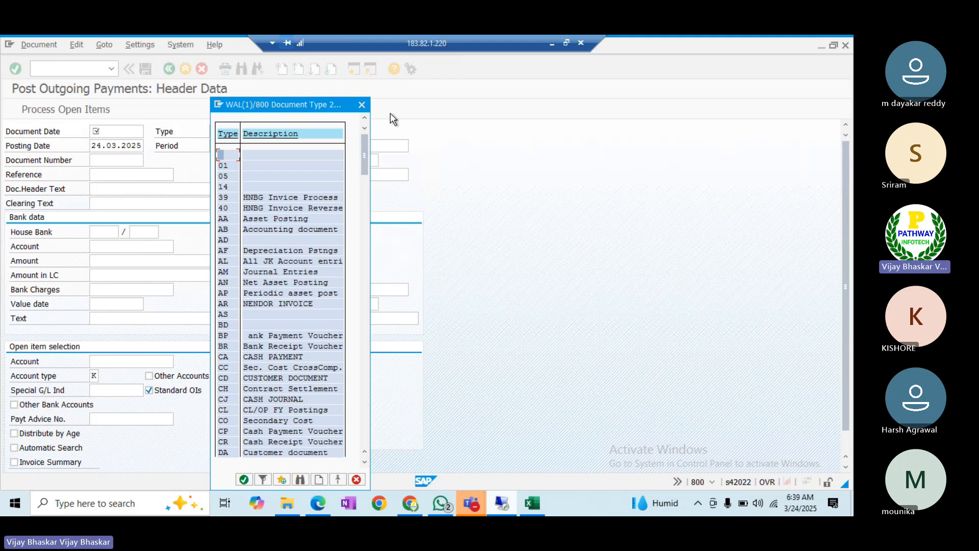
click(362, 106)
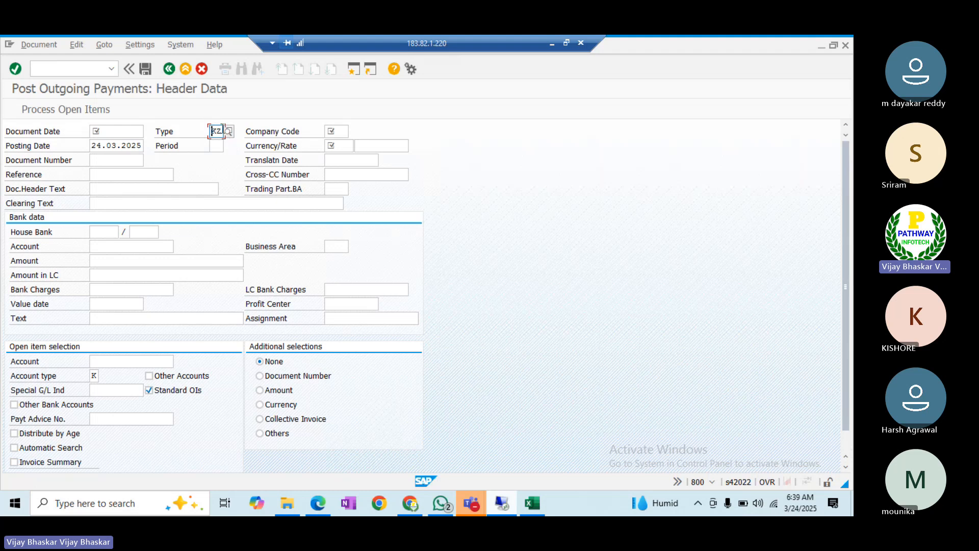
- Return to the G/L account posting screen with /nF-07
click(85, 68)
text(/nf-07)
key(Return)
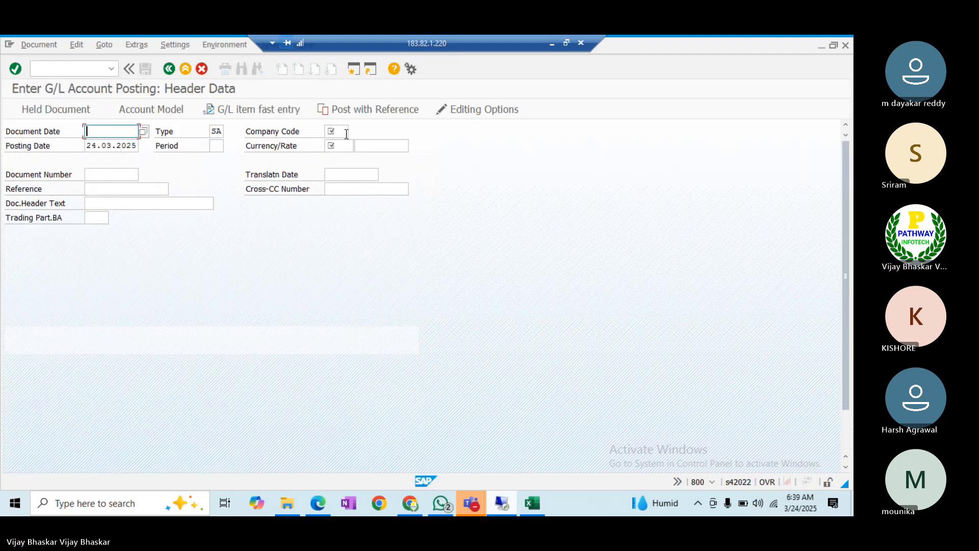
click(354, 71)
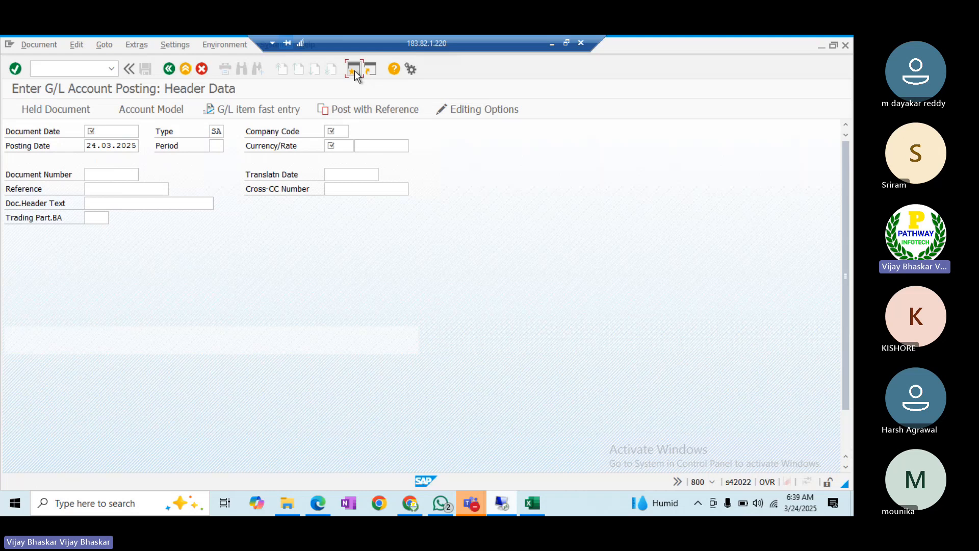
- In a new session, run the document list for company code ITIN
click(354, 70)
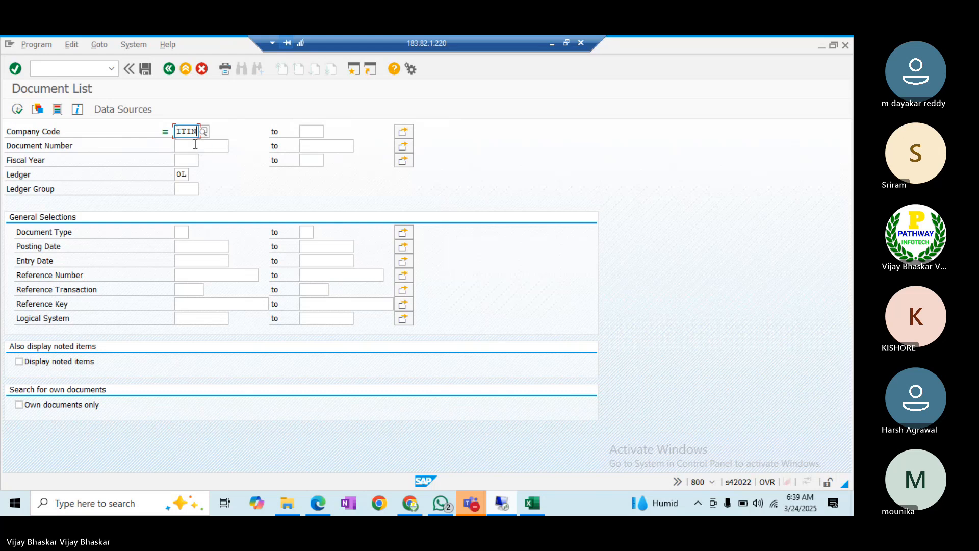
key(BackSpace)
key(BackSpace)
key(BackSpace)
key(BackSpace)
text(I)
click(186, 144)
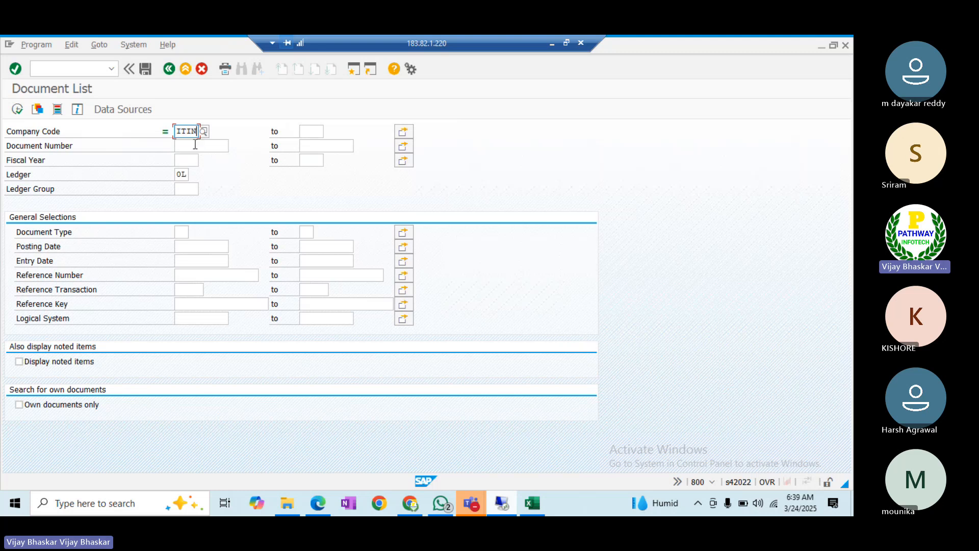
click(17, 109)
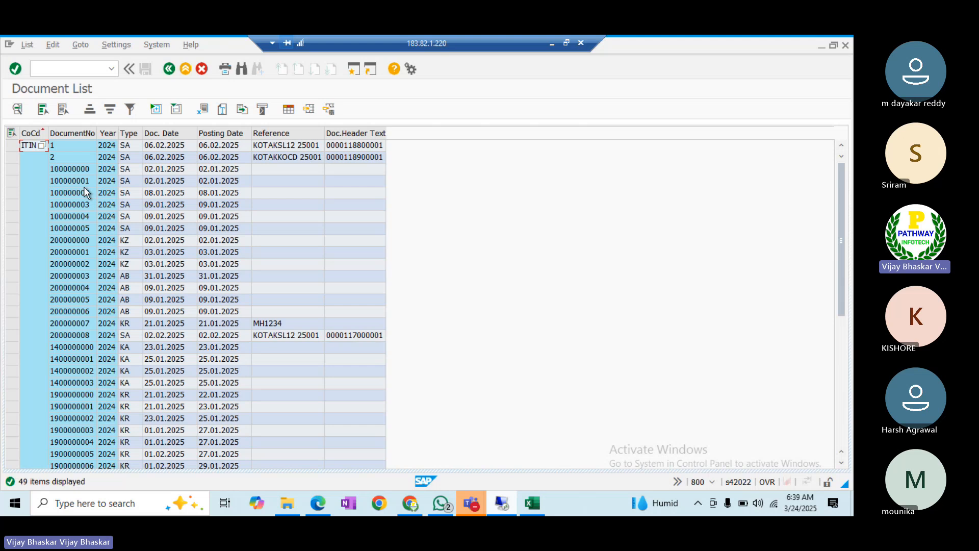
- Review the listed documents, noting document 100000000 has type SA
click(75, 168)
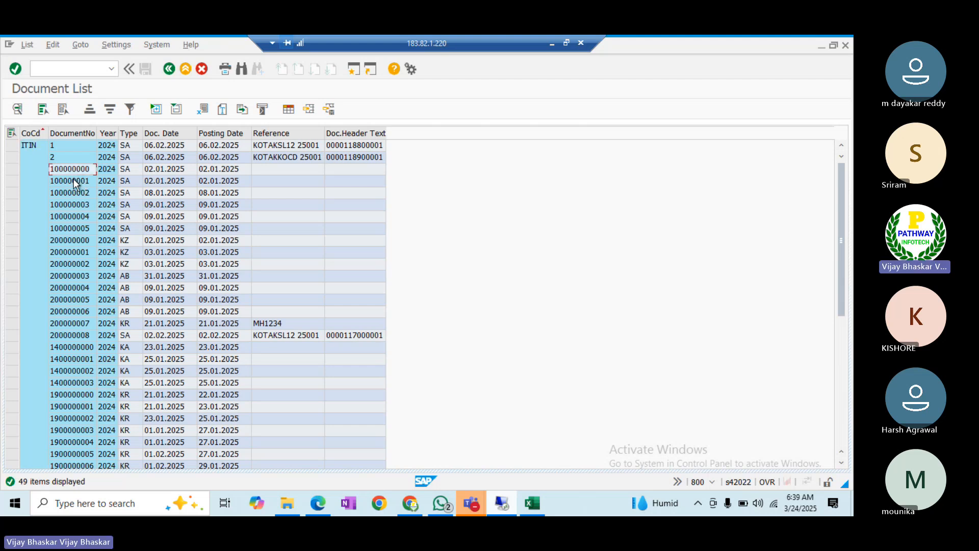
click(74, 182)
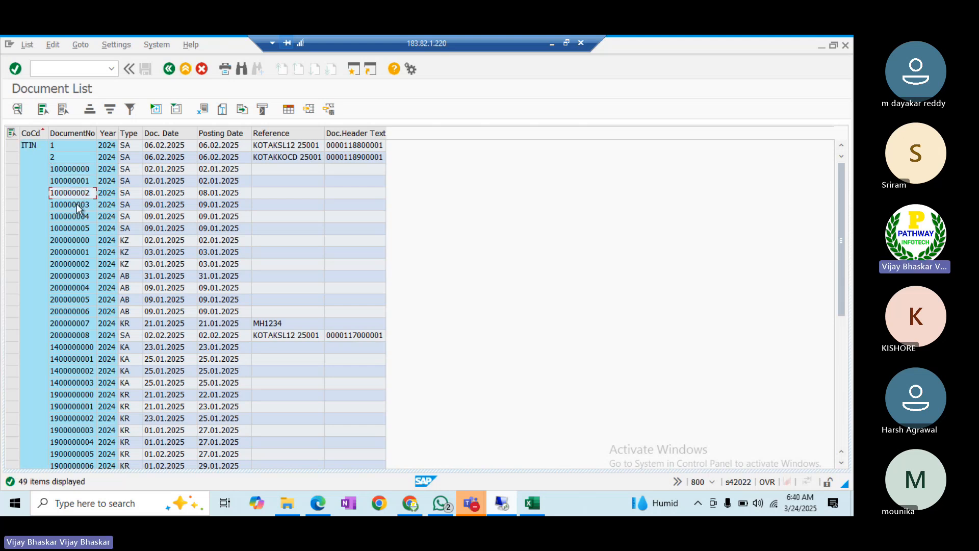
key(Down)
key(Down)
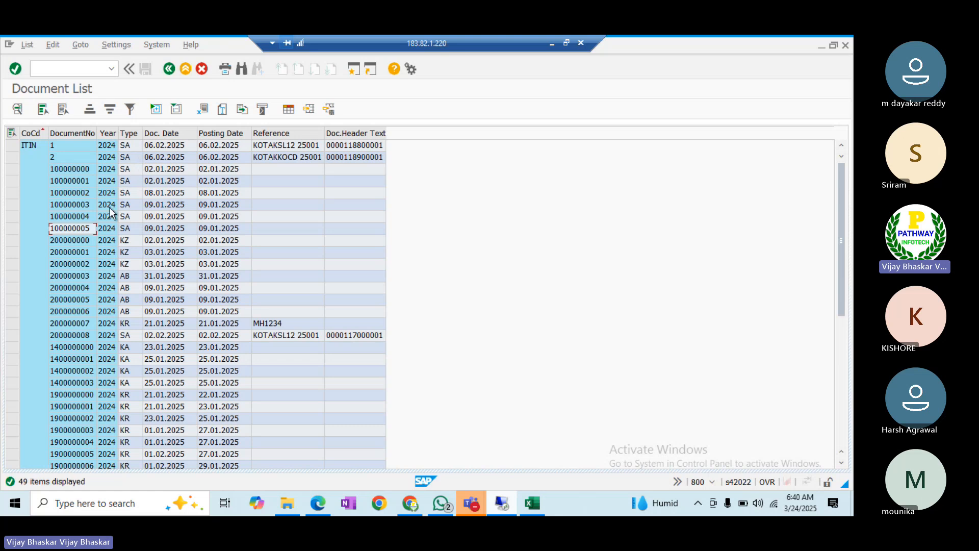
click(66, 168)
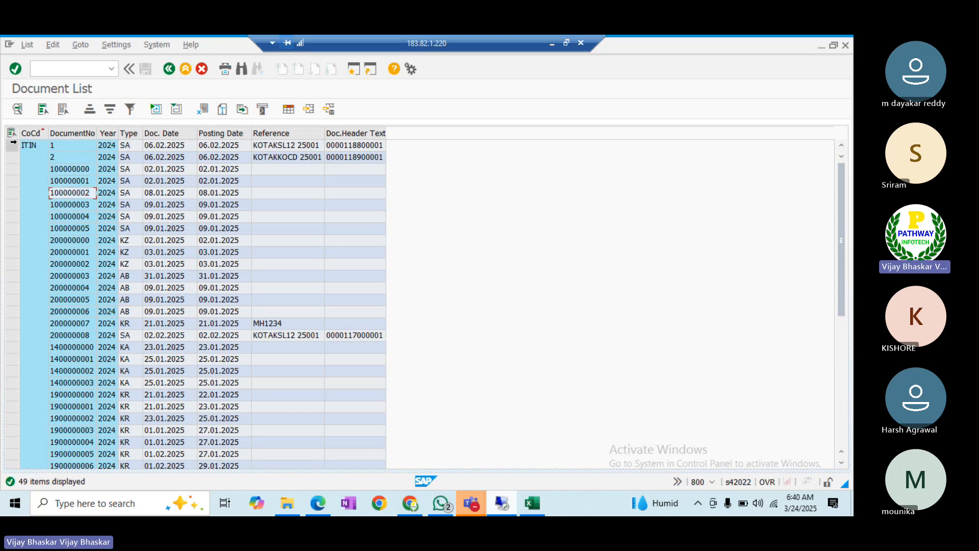
drag(13, 142, 13, 150)
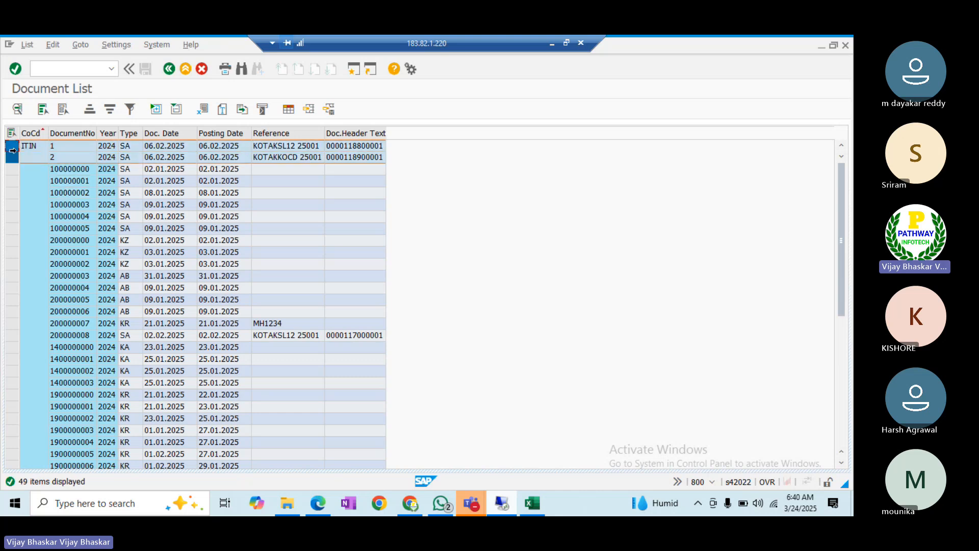
click(69, 170)
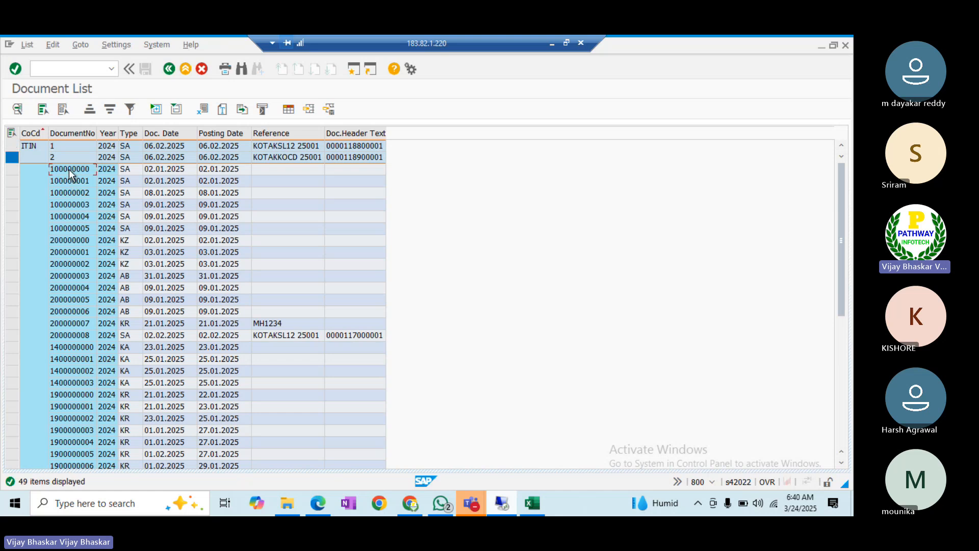
click(67, 227)
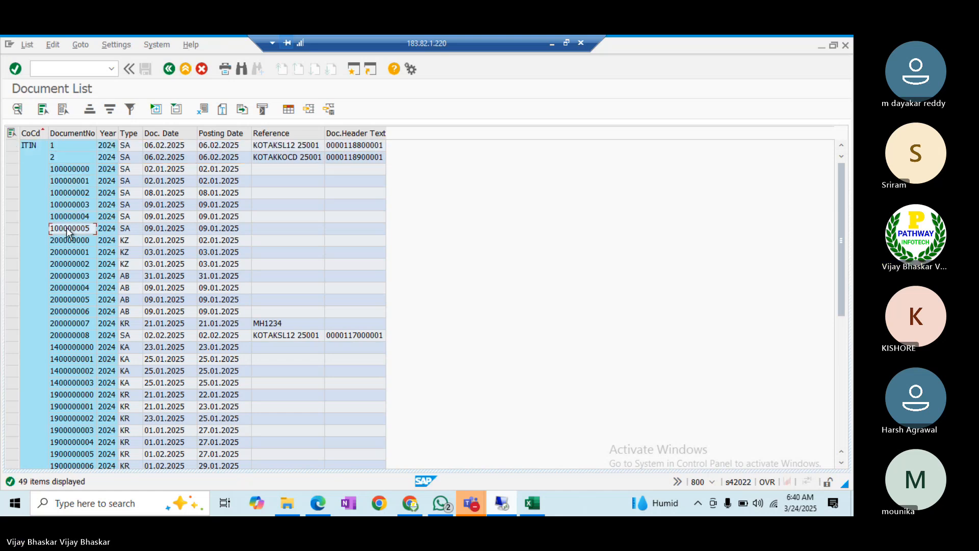
click(130, 169)
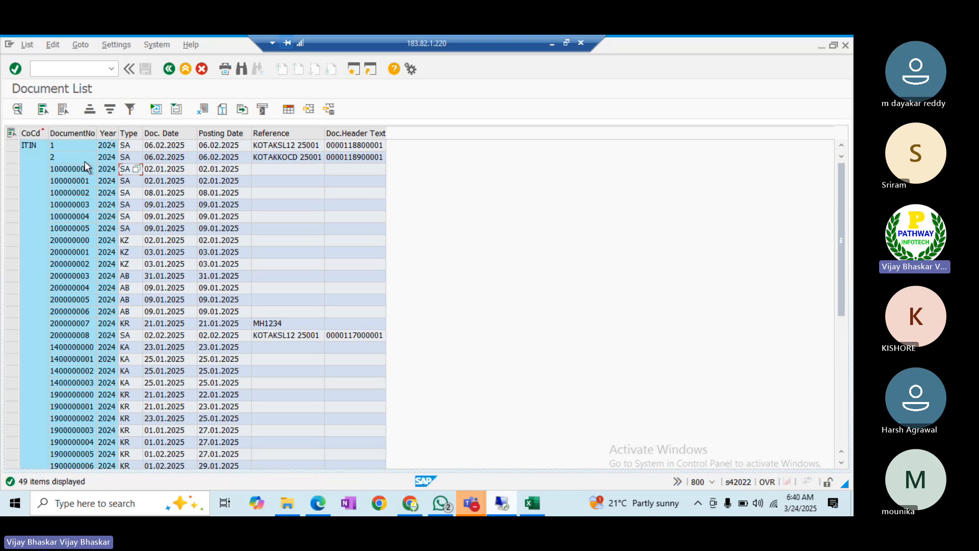
click(66, 169)
click(65, 188)
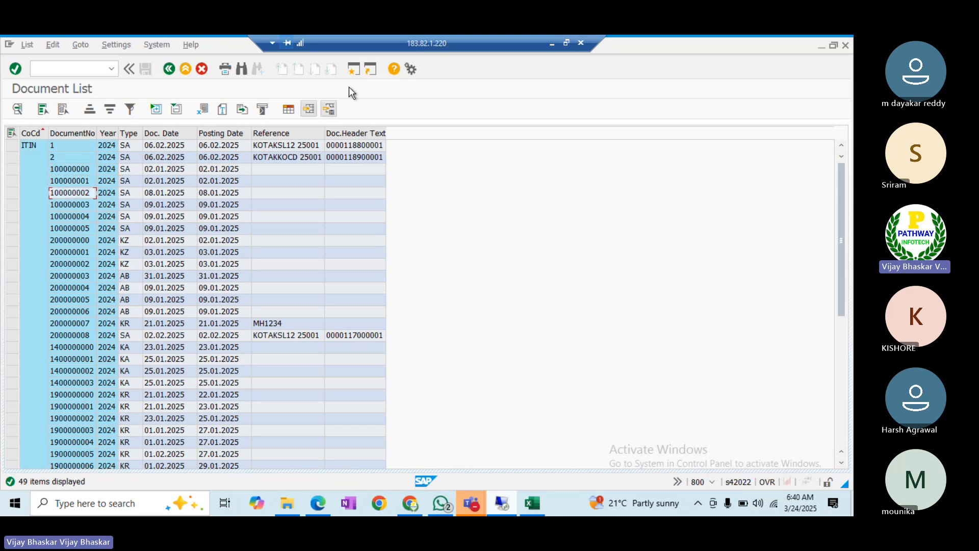
click(351, 68)
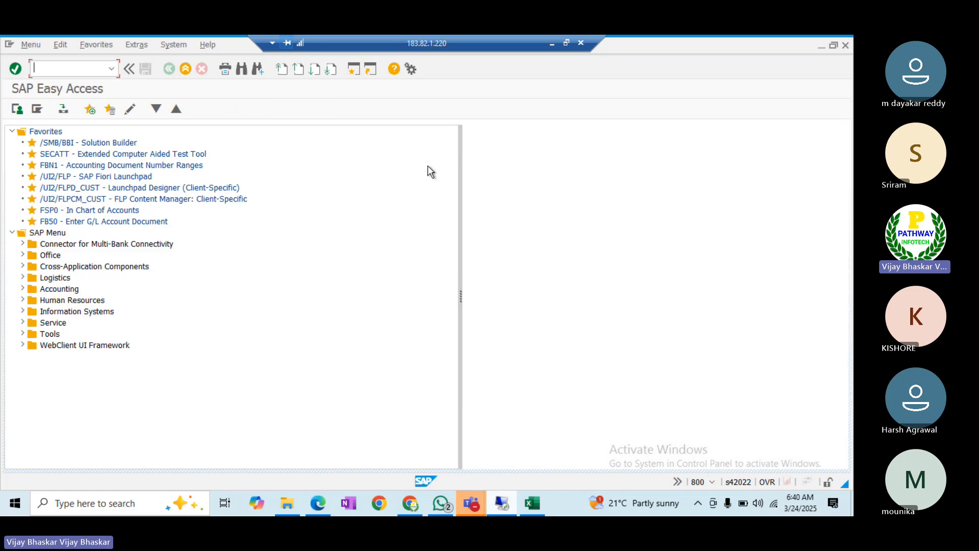
- Run transaction OB07
text(f)
key(BackSpace)
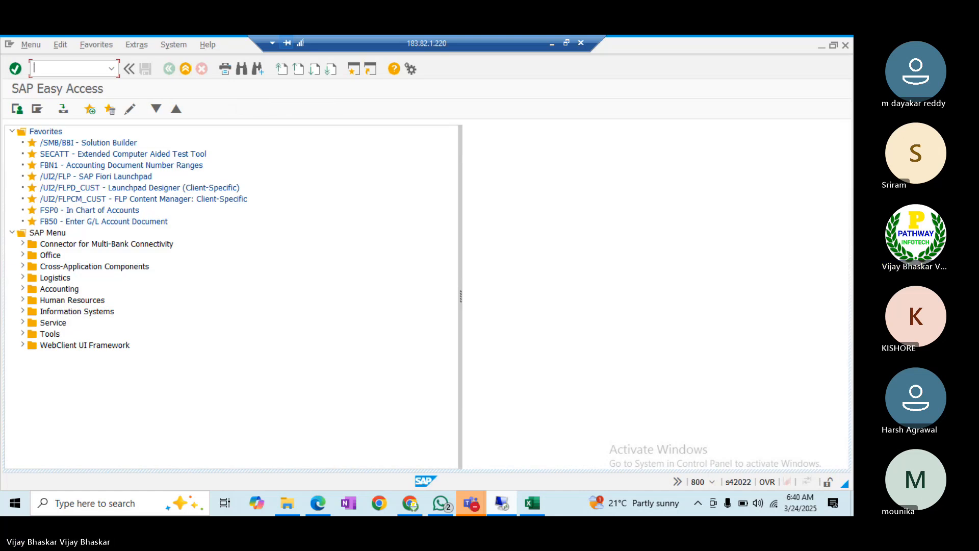
text(ob)
key(BackSpace)
key(BackSpace)
text(o)
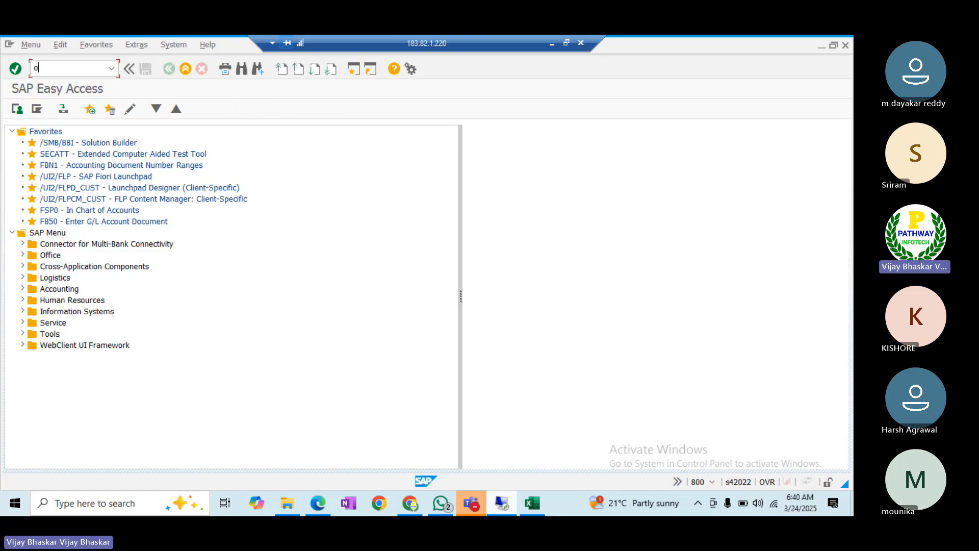
text(b07)
key(Return)
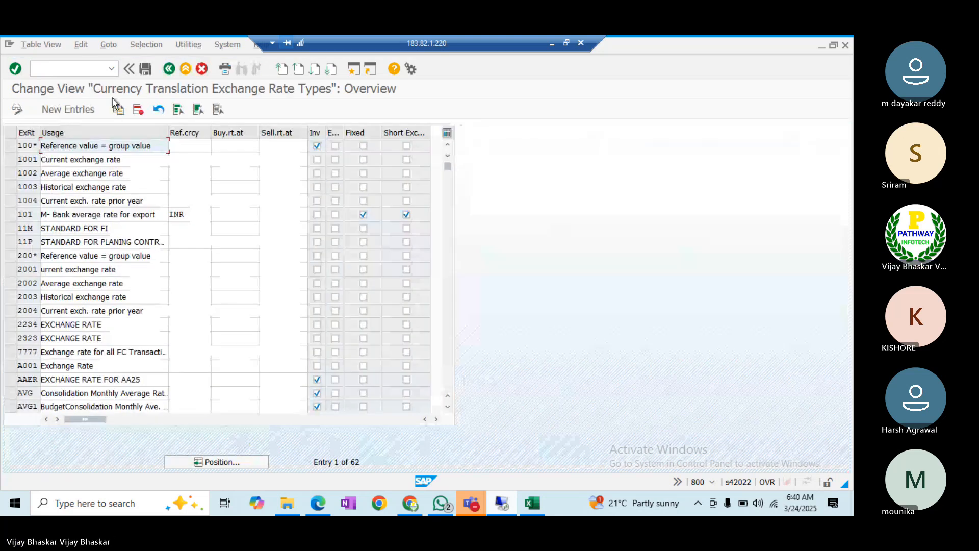
- Switch with /nOB08 to the document types overview and scroll its 206 entries
text(/n)
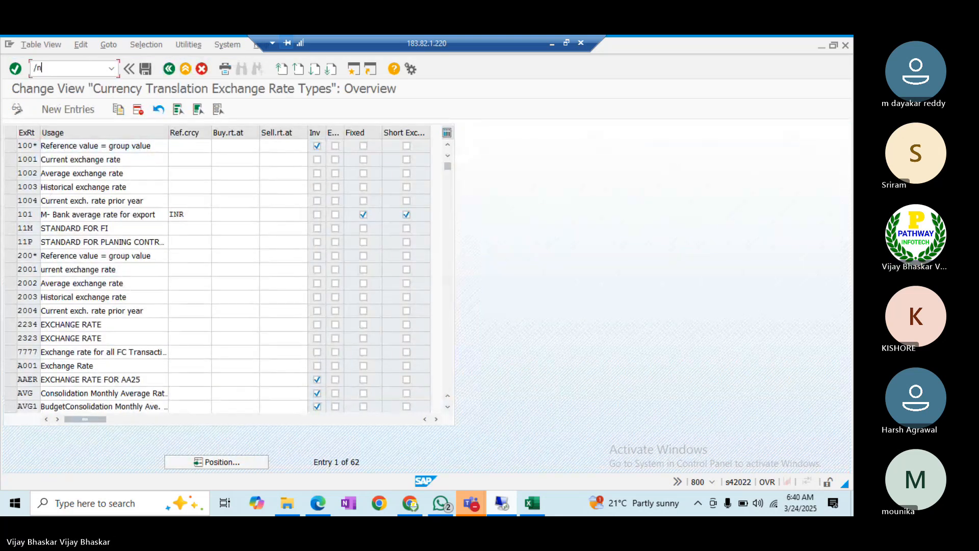
text(ob08)
key(Return)
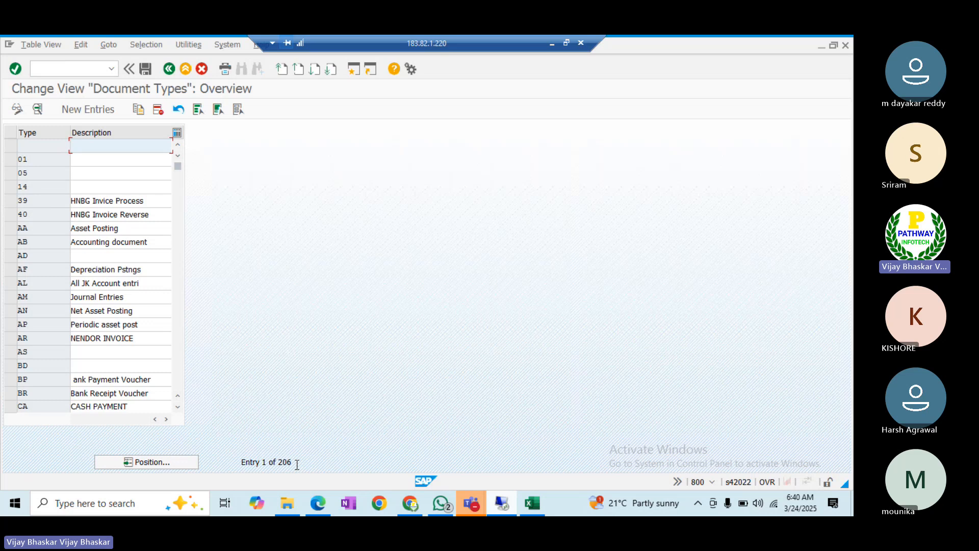
mouse_move(297, 464)
mouse_down()
mouse_move(261, 465)
mouse_move(285, 464)
mouse_up()
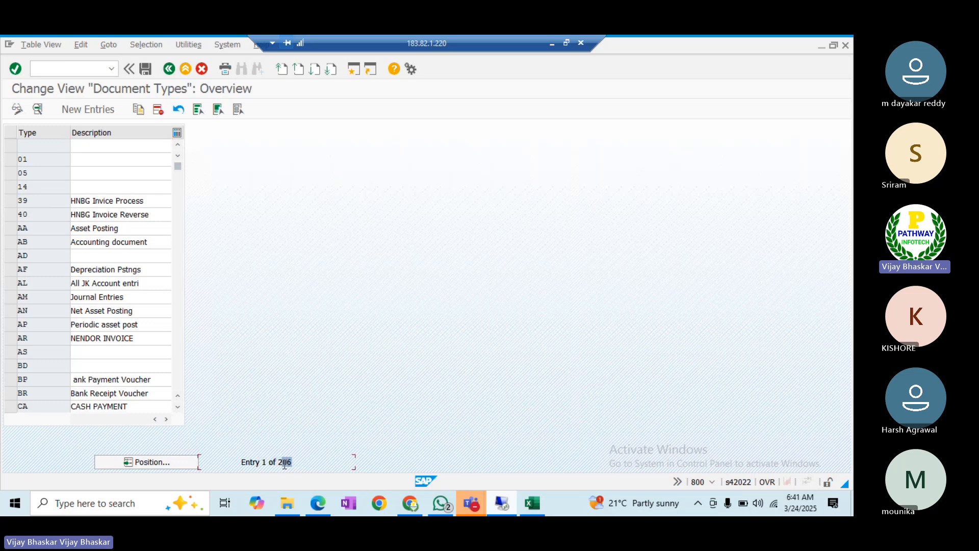
scroll(177, 358, down, 13)
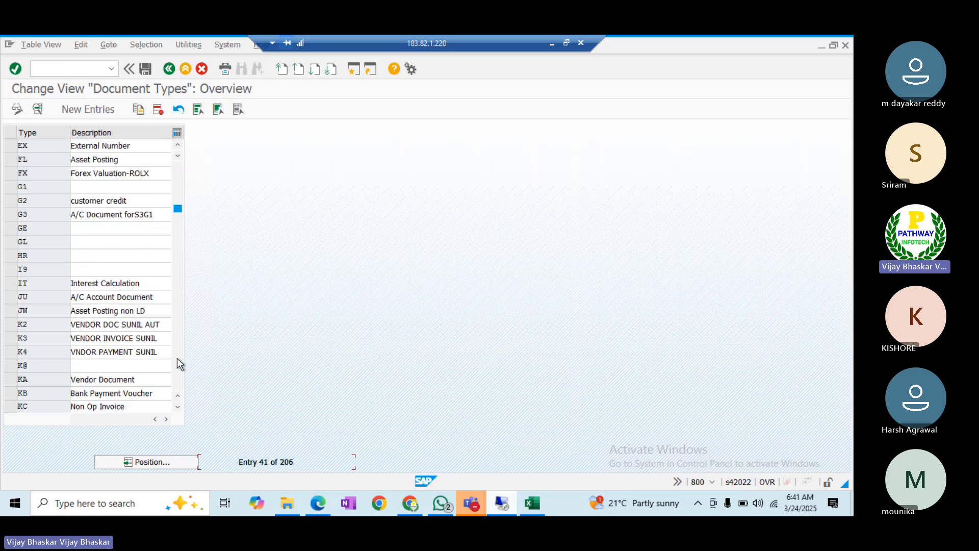
scroll(177, 359, down, 20)
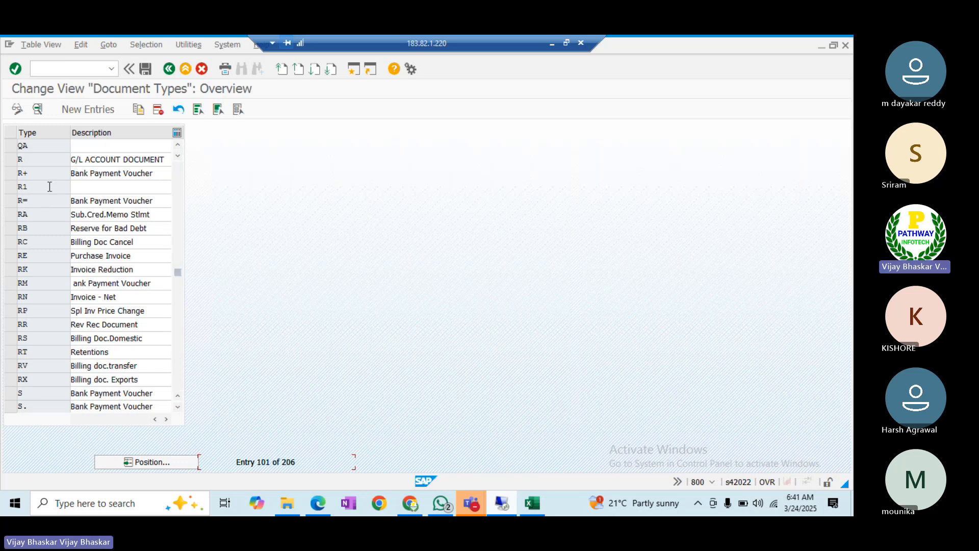
scroll(46, 178, up, 2)
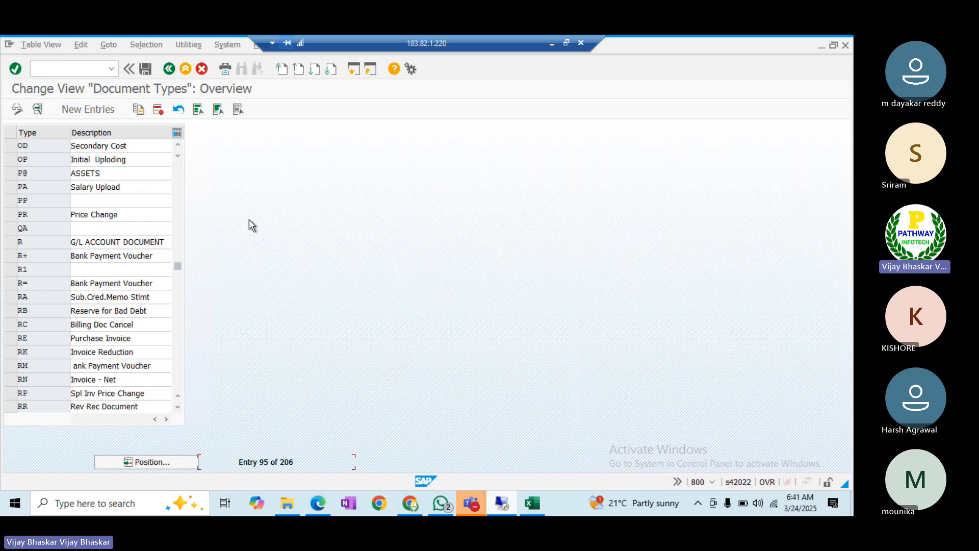
- Position the list on document type SA and open its details
click(162, 459)
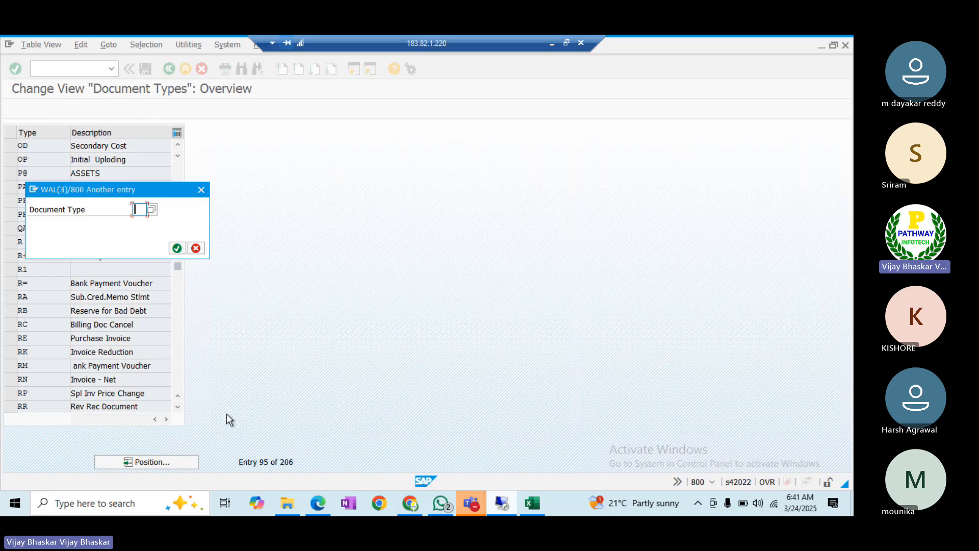
text(a)
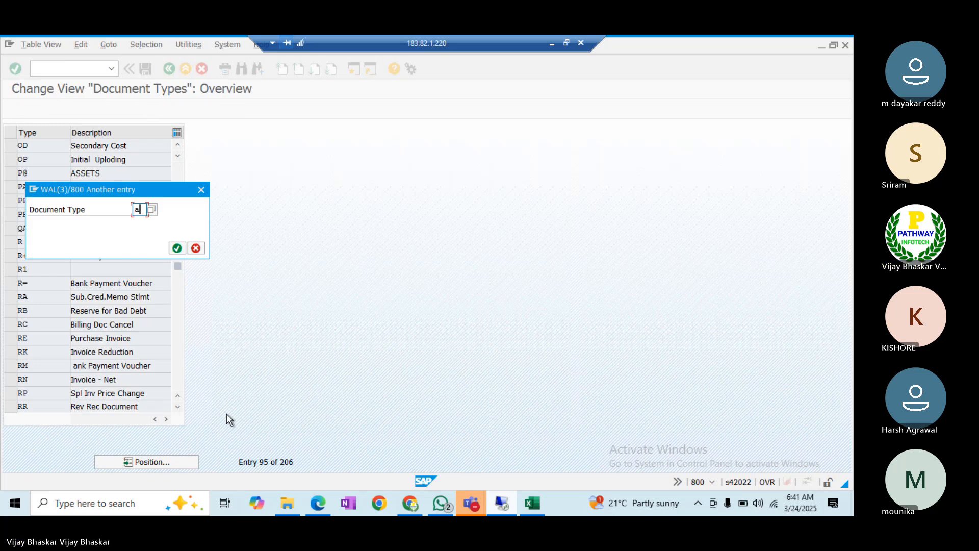
key(BackSpace)
text(sa)
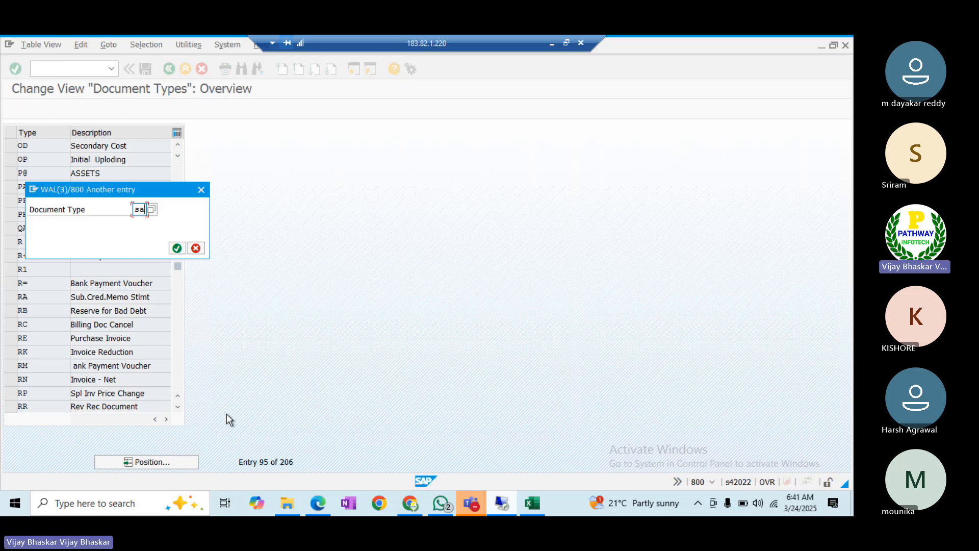
key(Return)
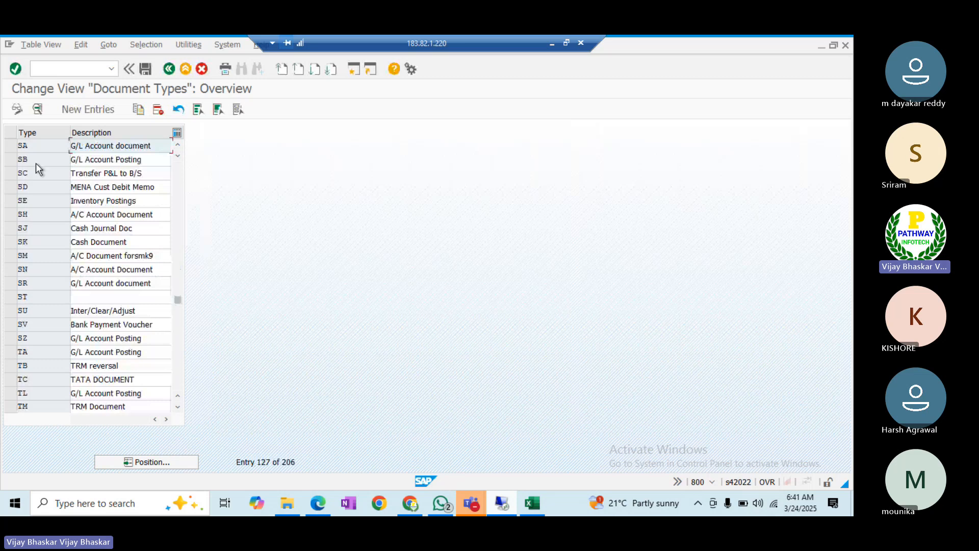
double_click(28, 145)
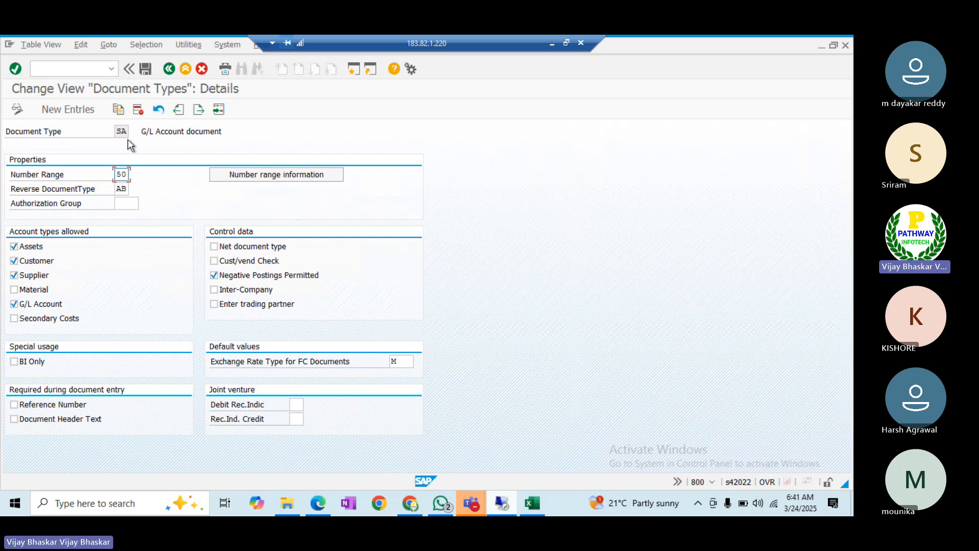
drag(126, 132, 110, 131)
- In the meeting window, dismiss the recording notice and admit the waiting participant, then return to SAP
key(alt+Tab)
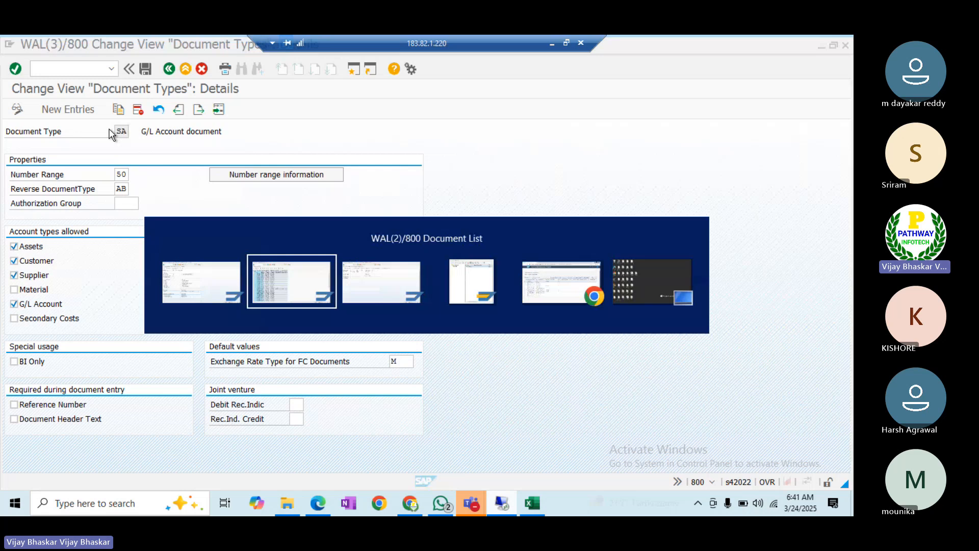
key(alt+Tab)
click(470, 503)
click(456, 452)
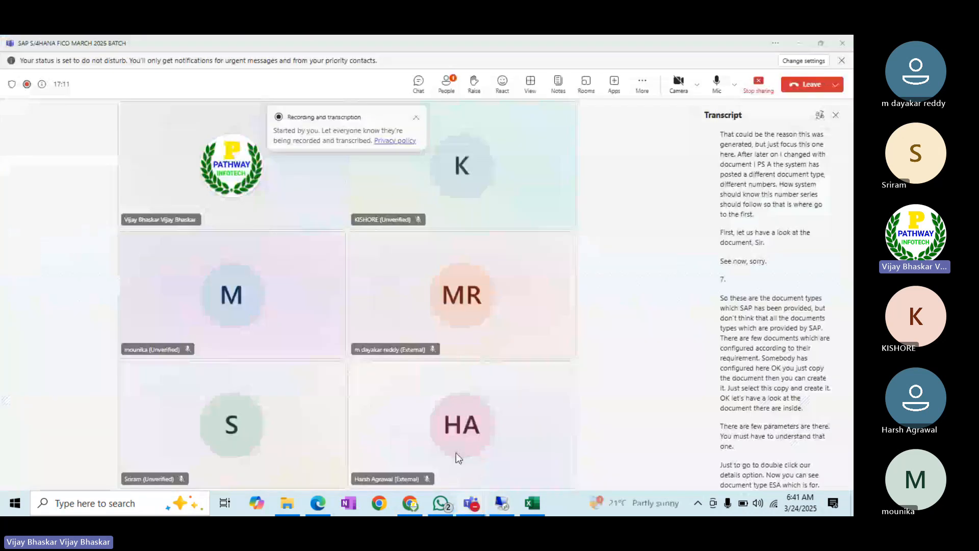
click(416, 117)
click(388, 148)
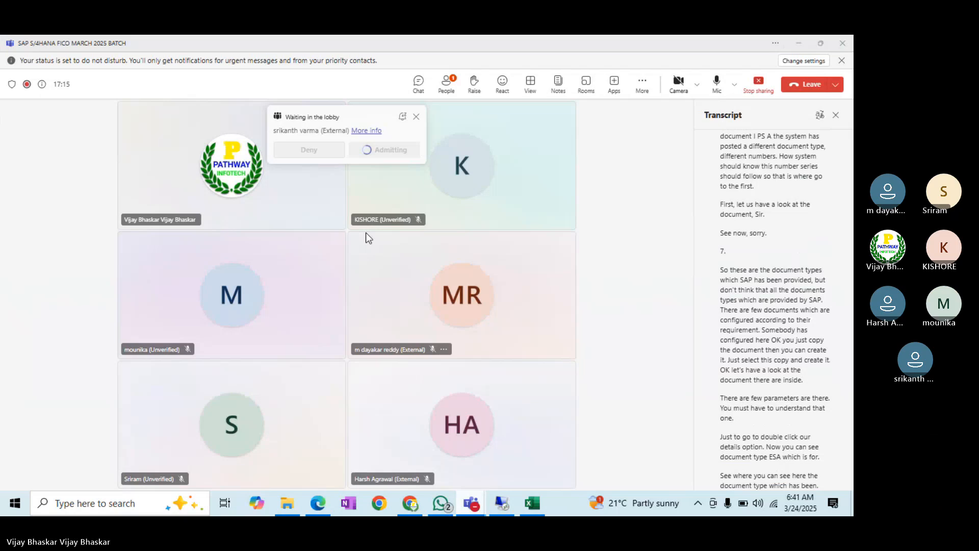
key(alt+Tab)
key(alt+Tab)
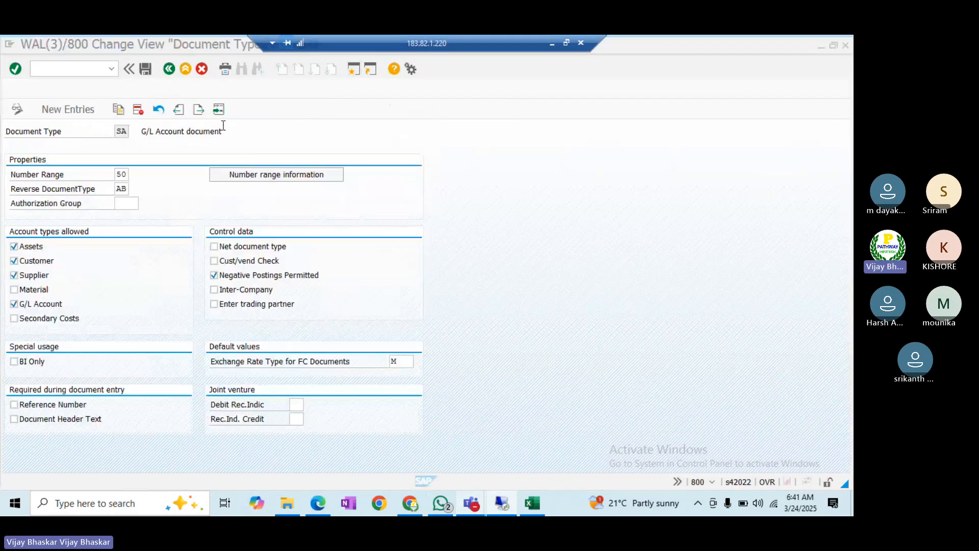
- Check SA's number range 50 and expand the Utilities menu
click(117, 132)
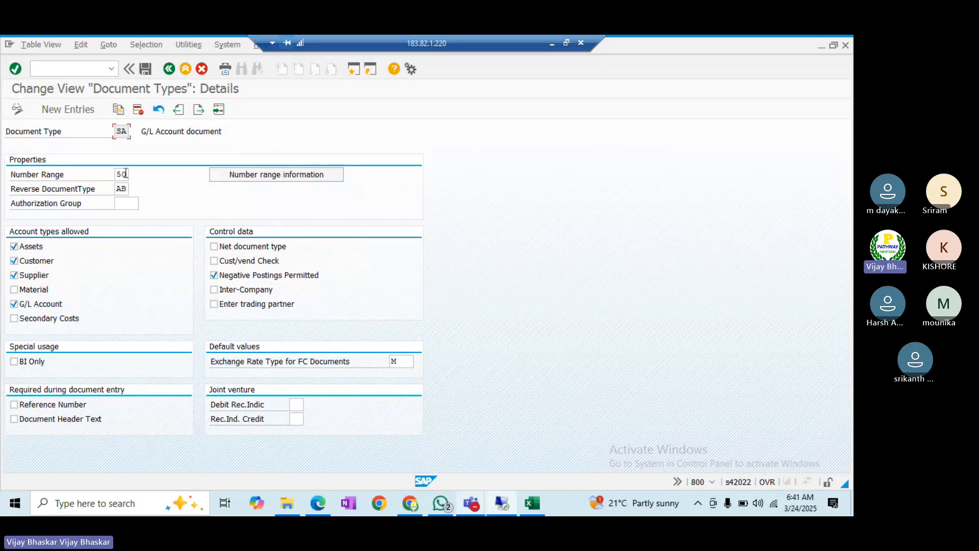
click(125, 174)
click(188, 43)
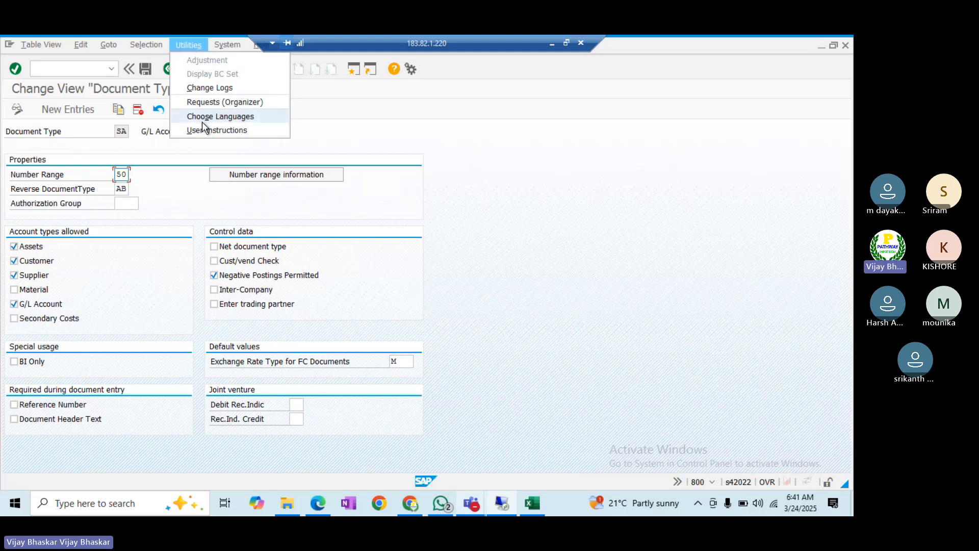
- Run the document types change log as a grid and mark the SA number range 50 change
click(200, 83)
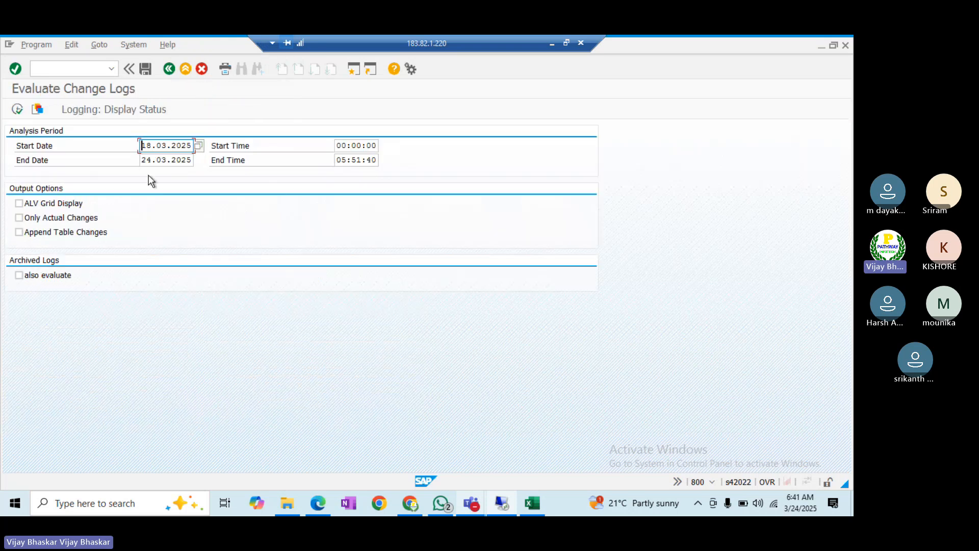
click(59, 204)
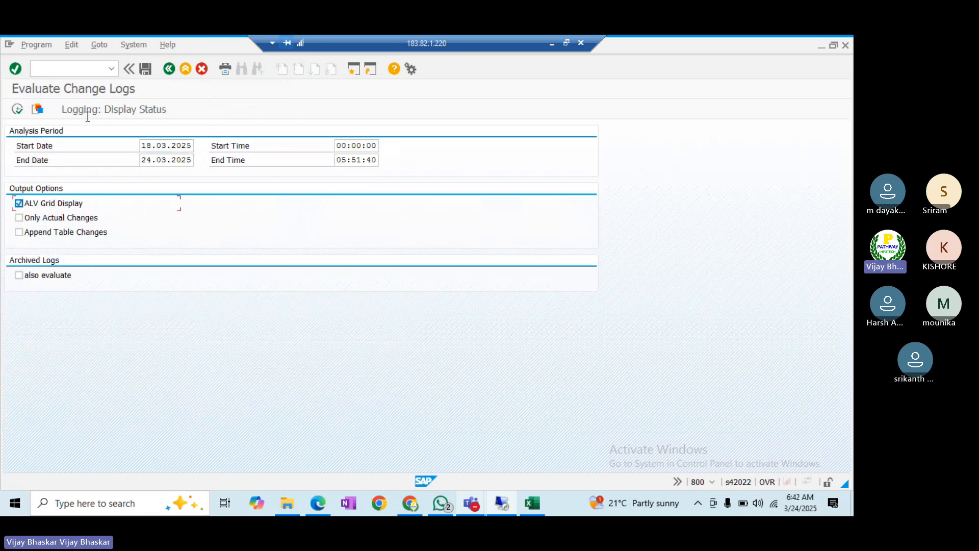
click(16, 109)
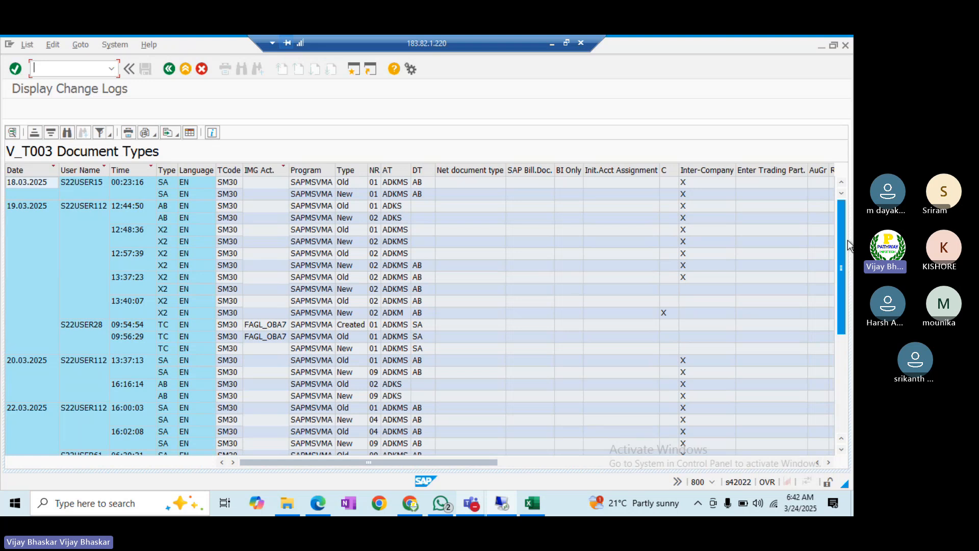
drag(844, 239, 847, 360)
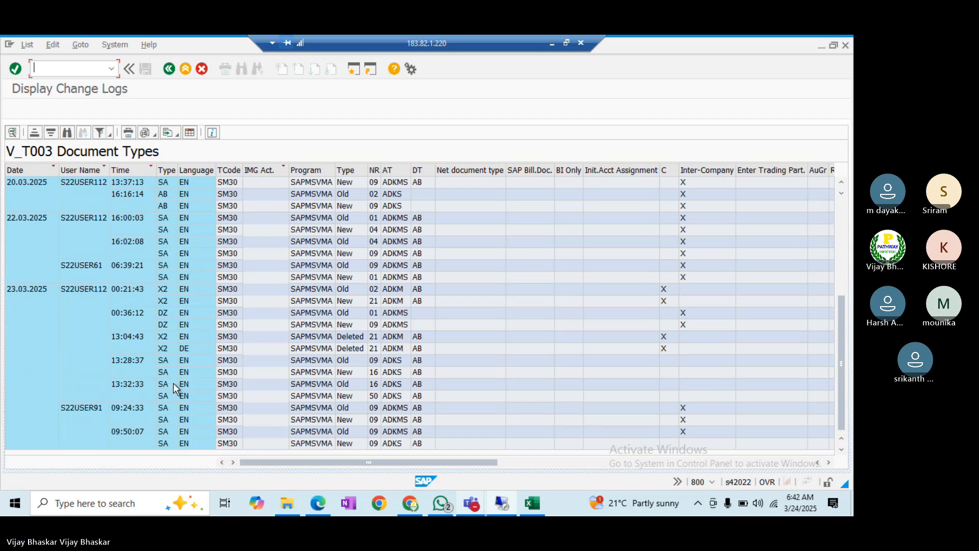
click(137, 397)
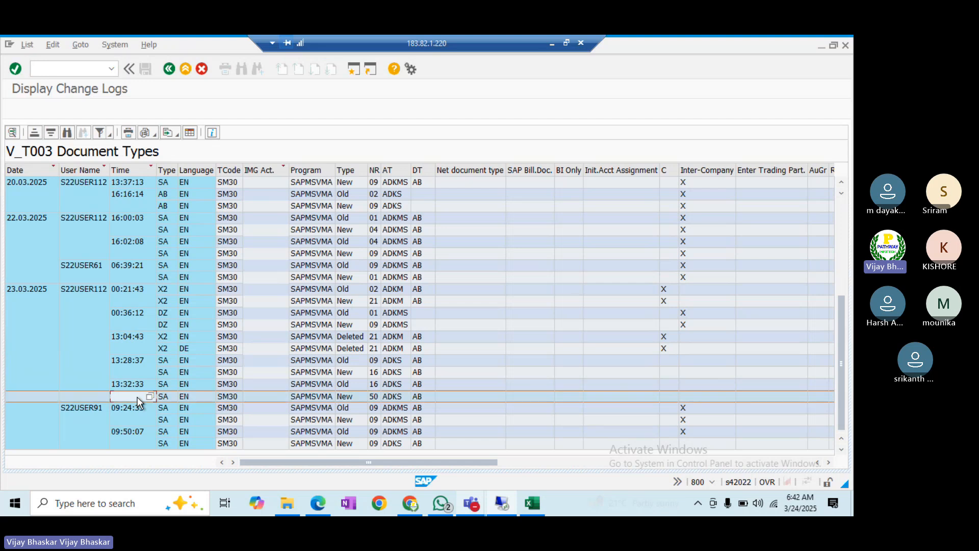
click(87, 289)
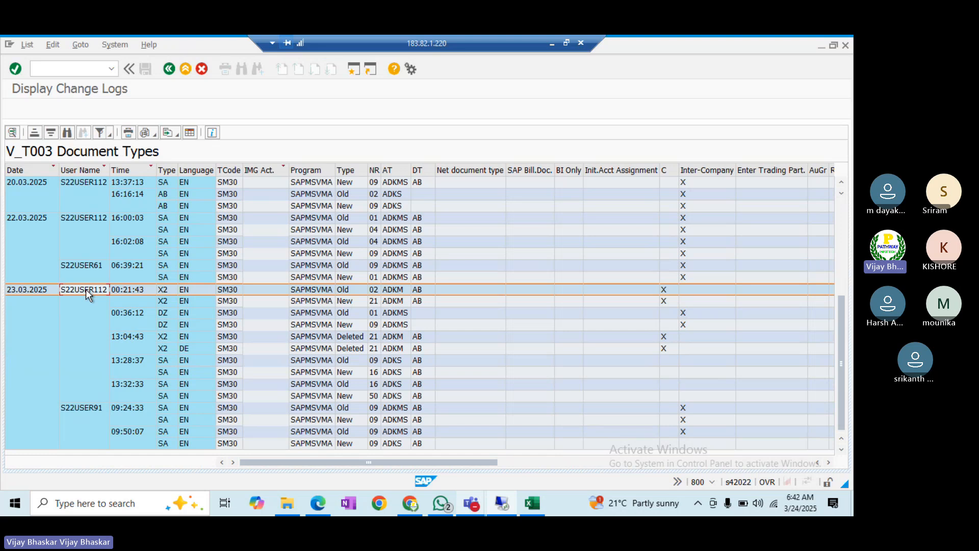
- Save a screenshot of the change log to the Desktop as 'Document Type Change' plus a user-ID suffix
click(567, 45)
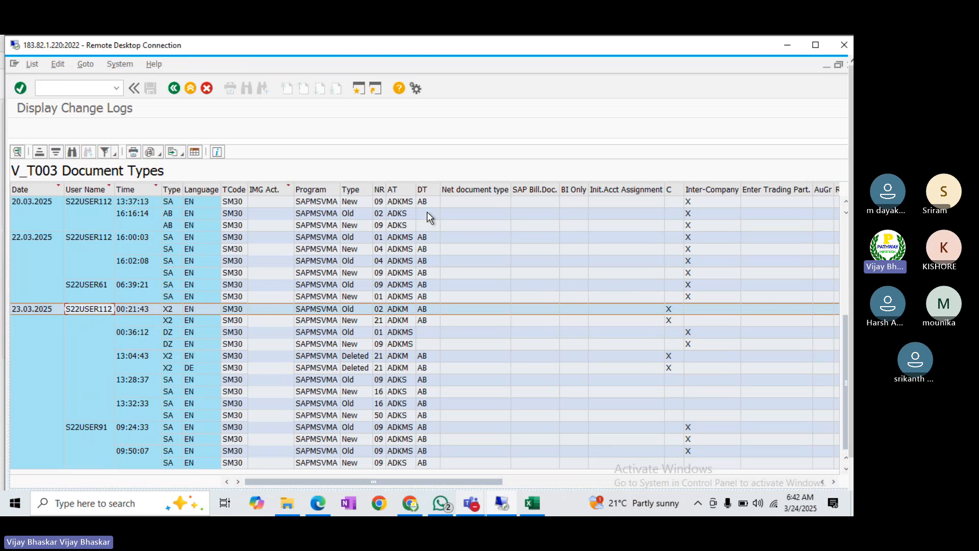
key(Print)
drag(5, 54, 724, 474)
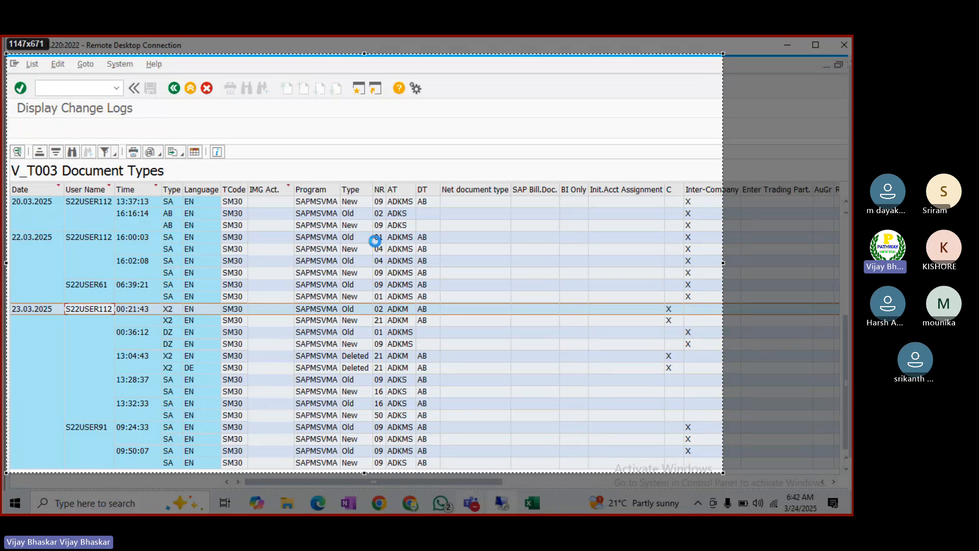
key(ctrl+s)
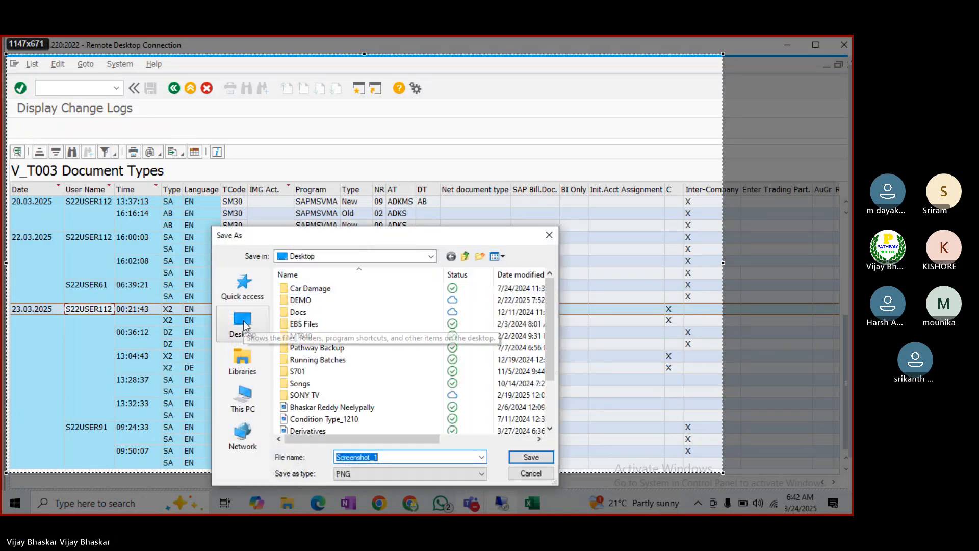
click(244, 326)
text(Doc)
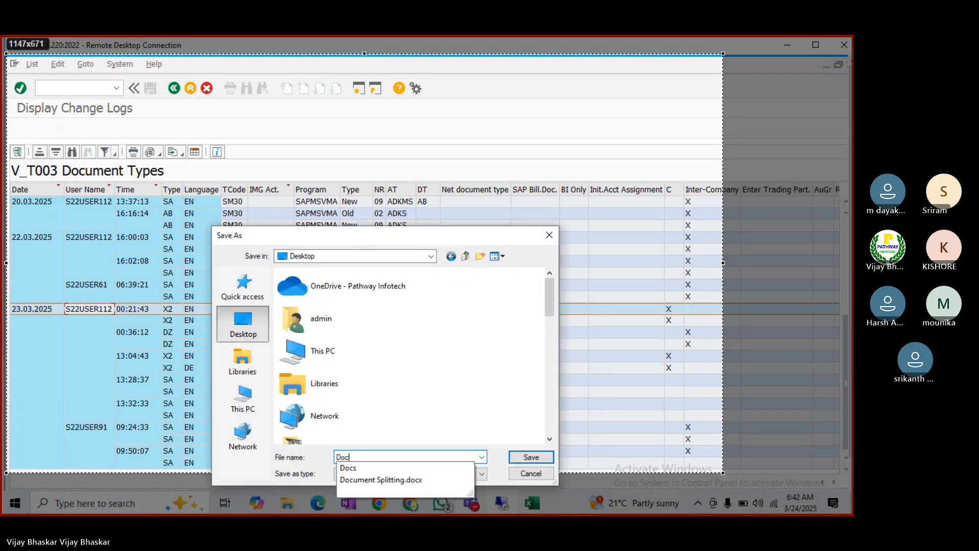
text(ument Ty)
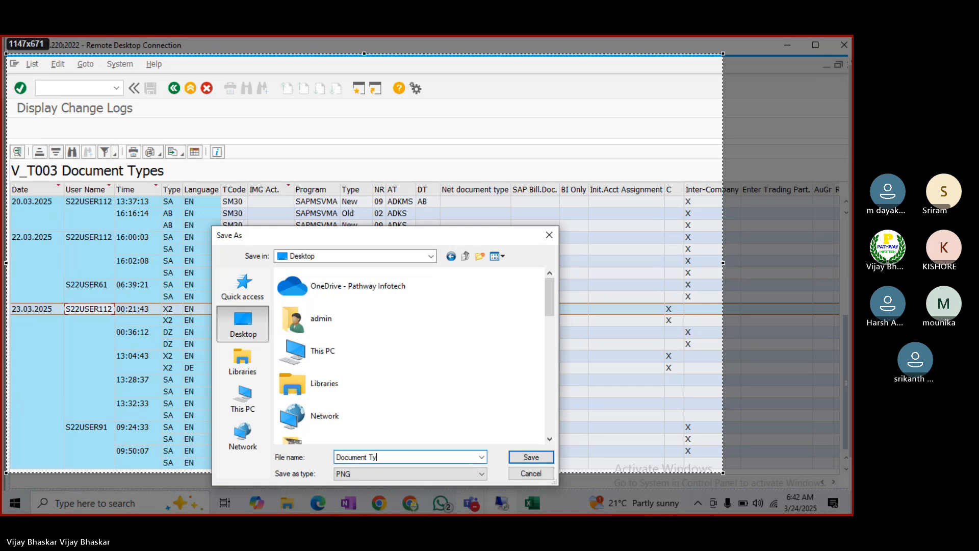
text(pe Change)
text(_S22use)
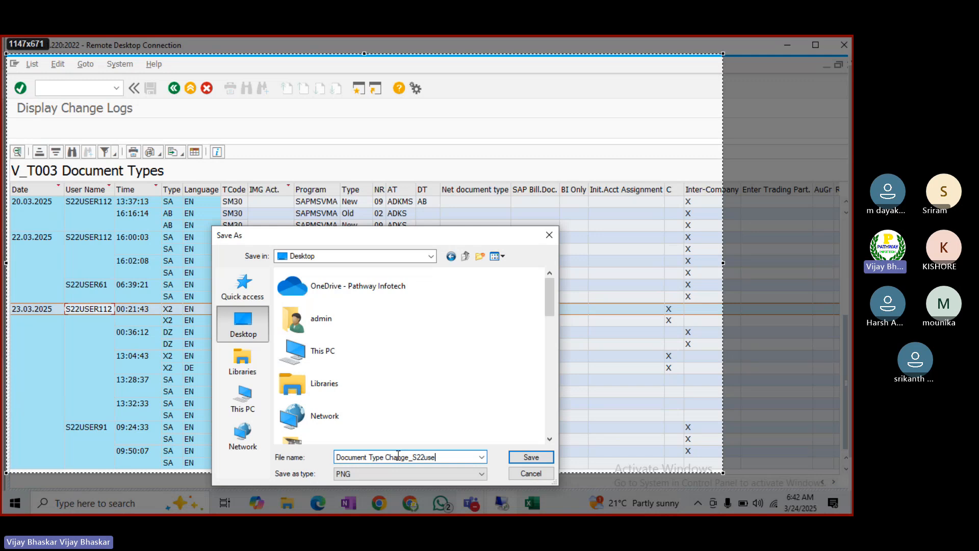
text(r112)
click(530, 458)
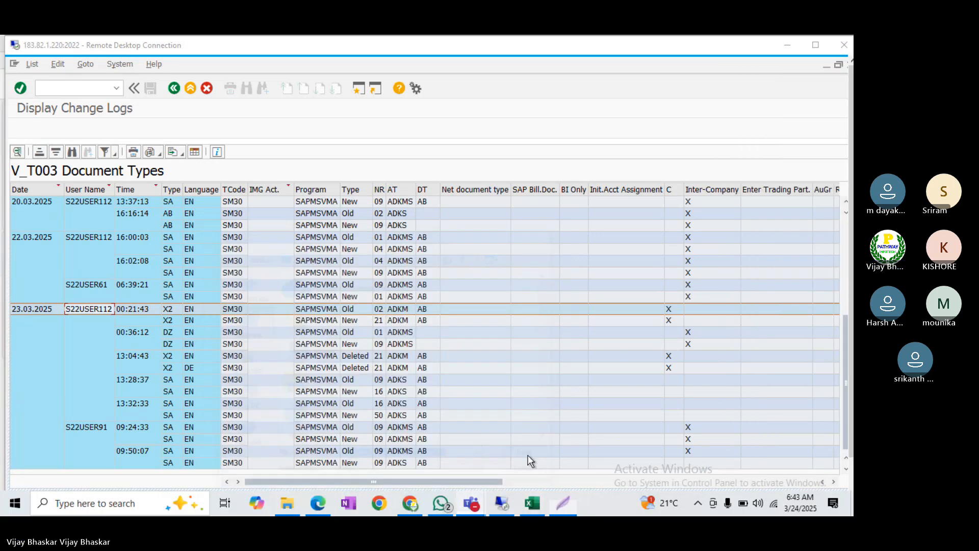
click(816, 46)
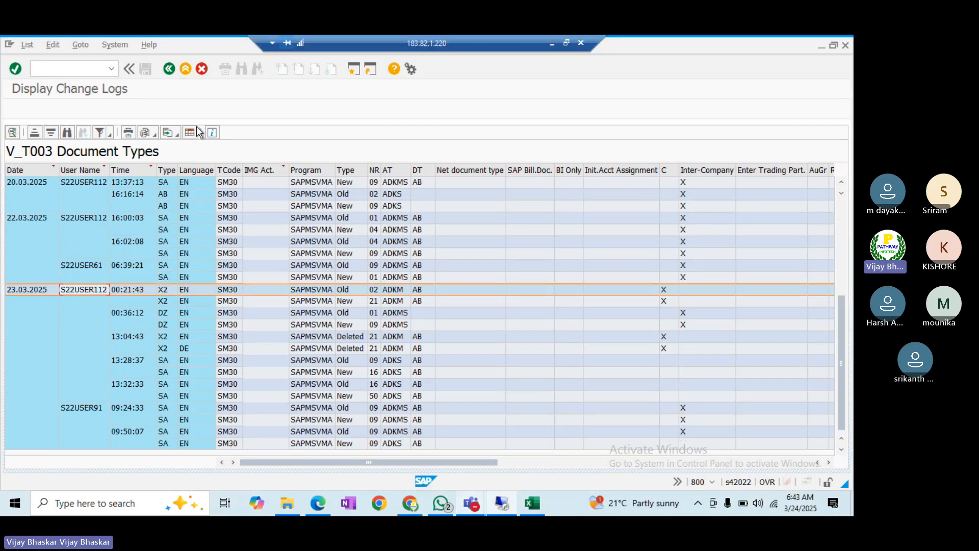
click(171, 71)
- Replace number range 50 with 01 on document type SA and save to the 'Basic Configuration of FICO' request
click(170, 71)
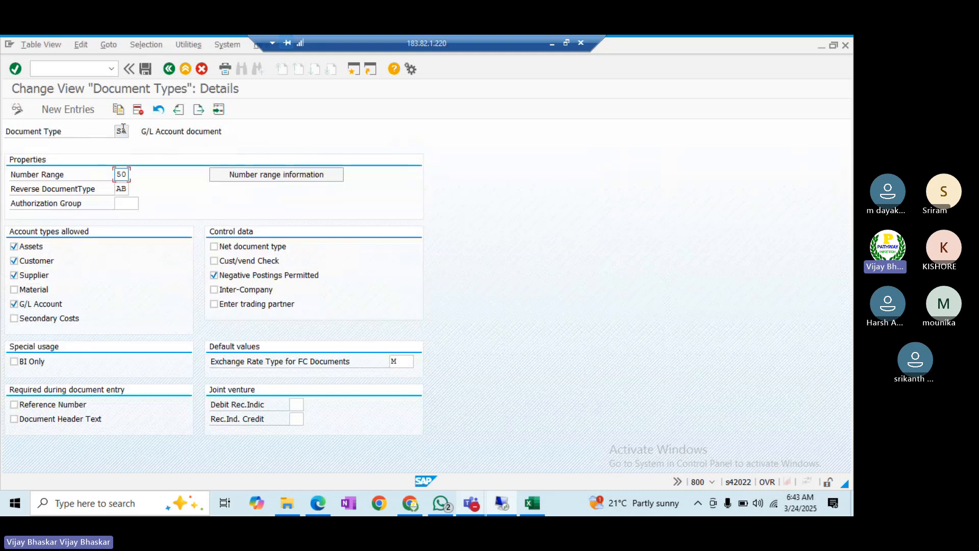
double_click(123, 131)
click(125, 175)
key(BackSpace)
key(BackSpace)
key(Down)
key(Return)
click(145, 69)
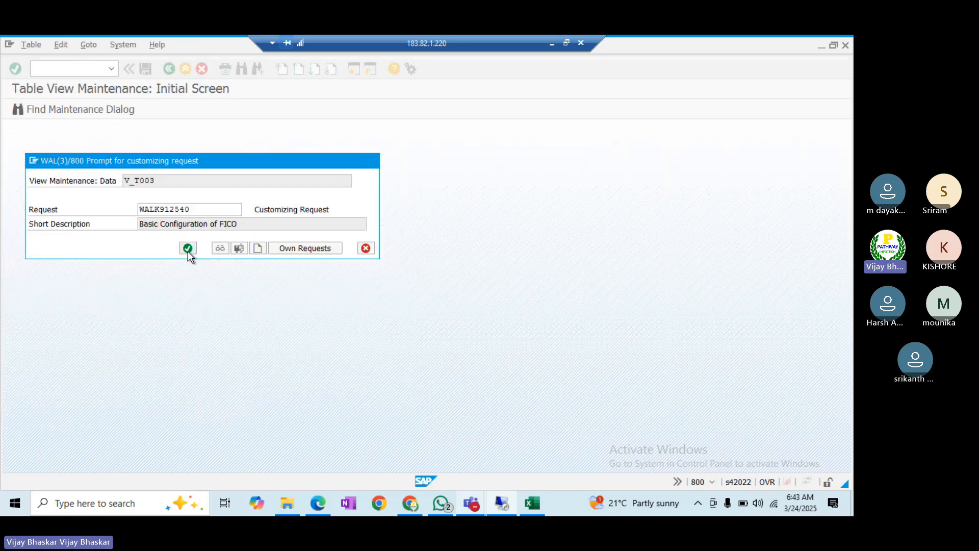
click(187, 248)
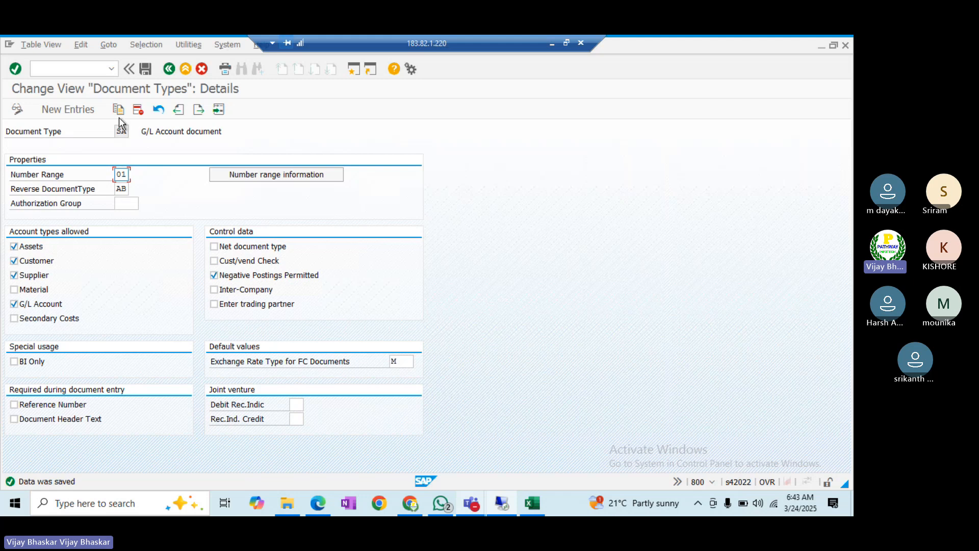
- Display the accounting-document number range intervals for company code ITIN
click(252, 180)
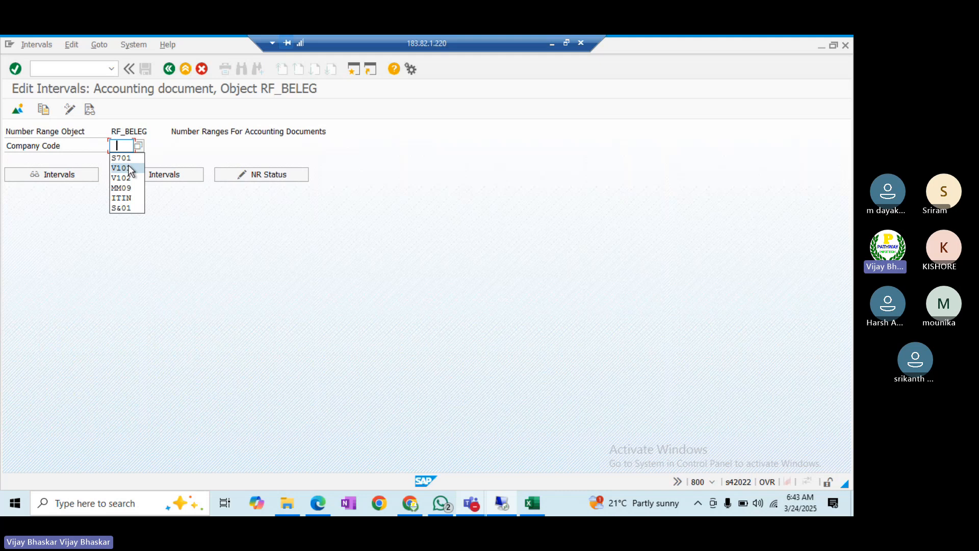
click(125, 198)
click(49, 175)
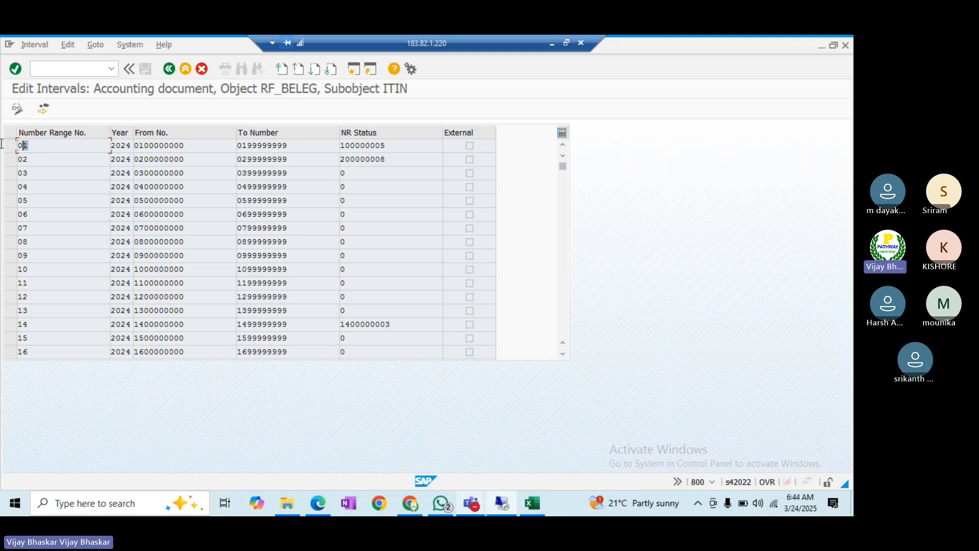
click(126, 148)
key(Tab)
key(Tab)
click(94, 148)
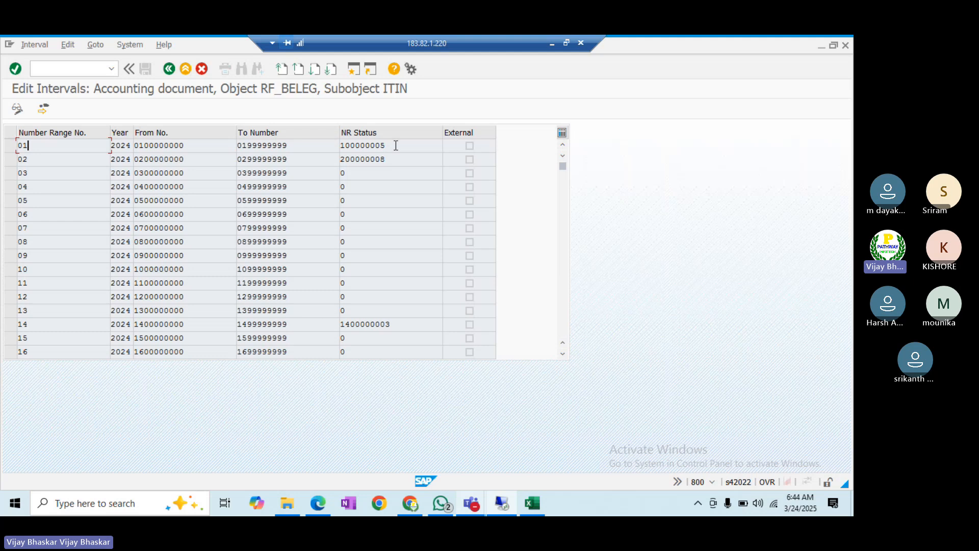
drag(396, 145, 341, 146)
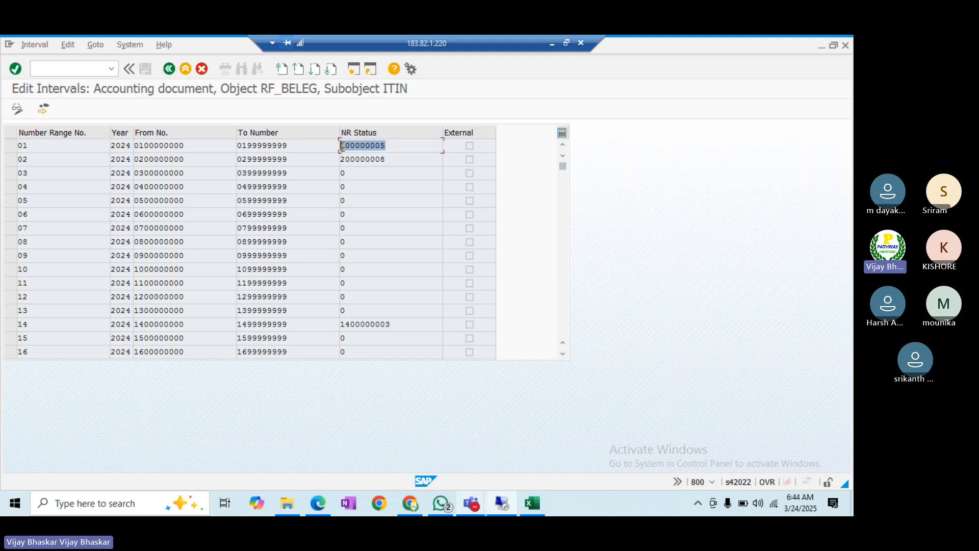
click(342, 147)
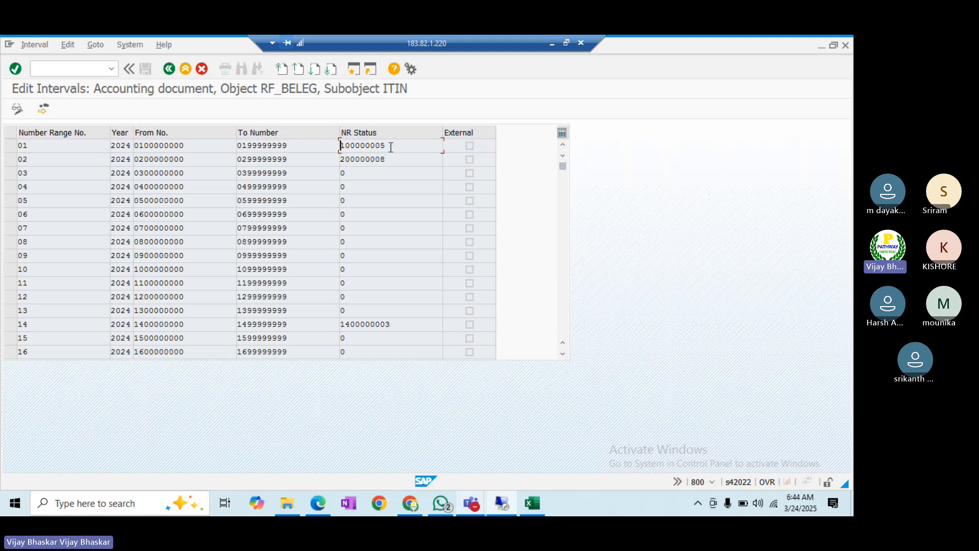
key(alt+Tab)
key(alt+Tab)
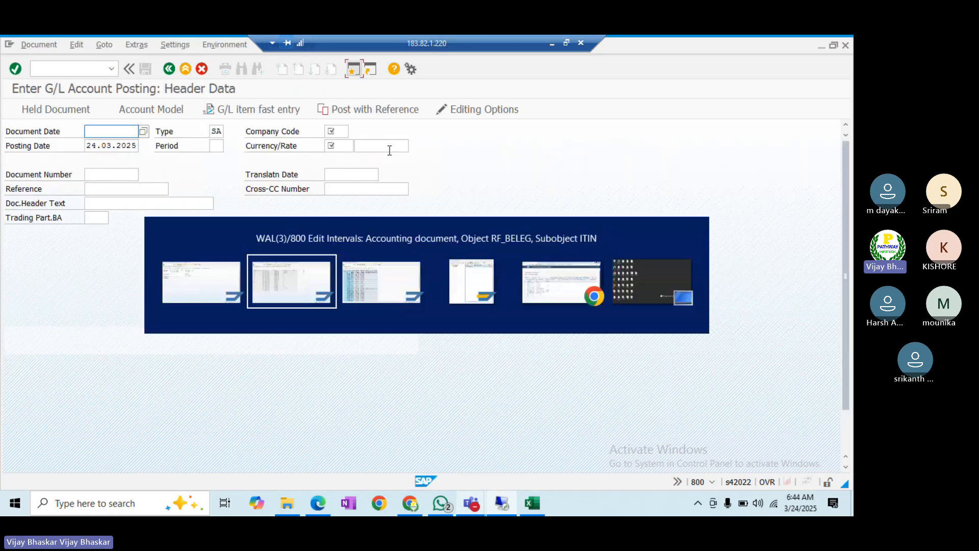
key(alt+Tab)
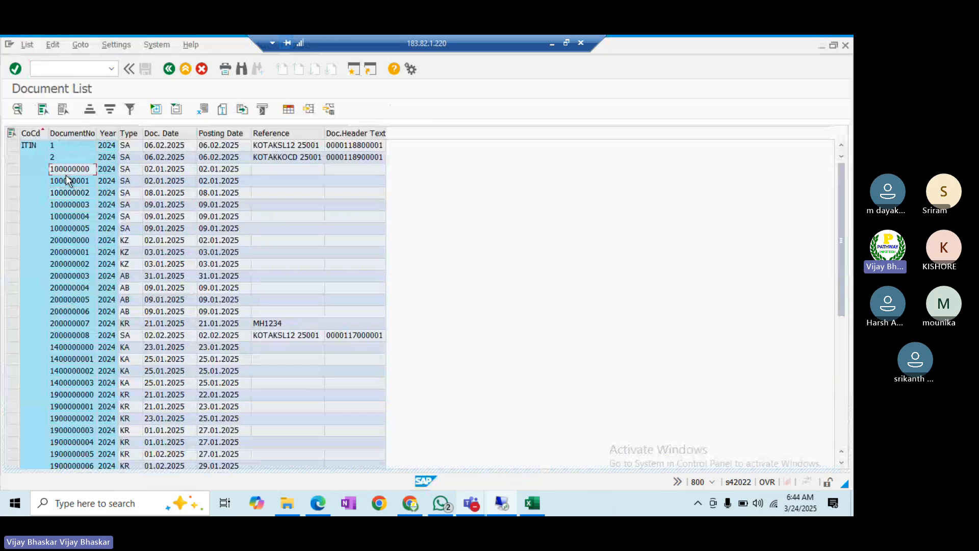
click(69, 228)
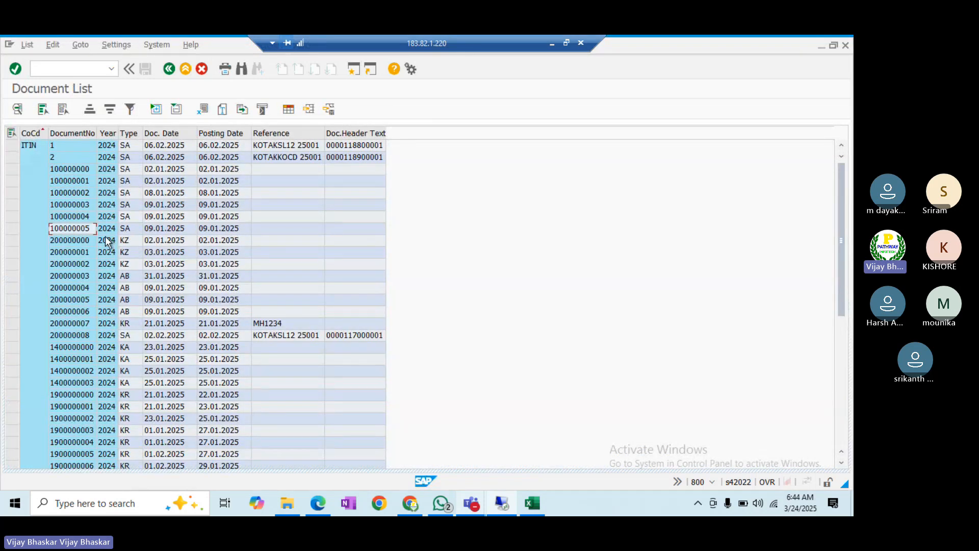
key(alt+Tab)
key(alt+Tab)
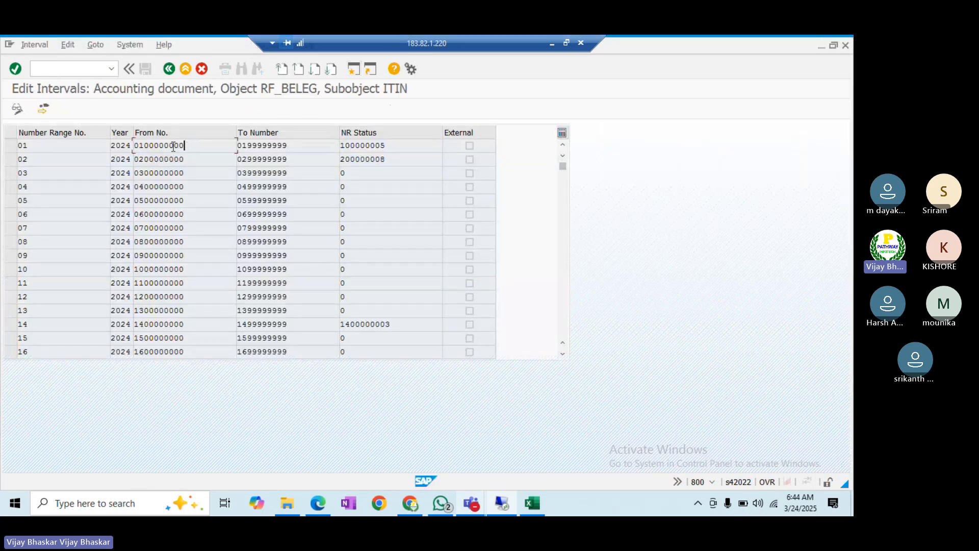
drag(185, 146, 130, 146)
click(130, 147)
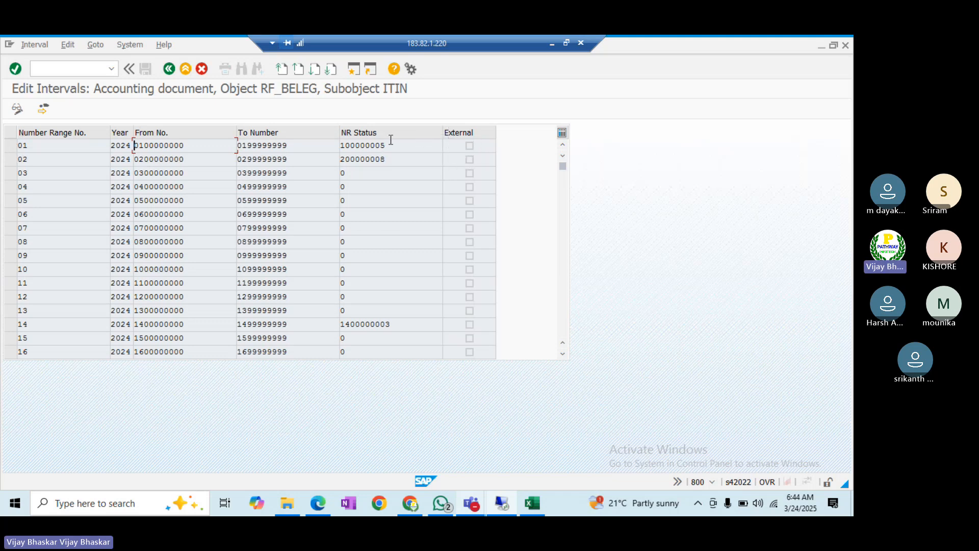
drag(189, 145, 139, 145)
click(139, 146)
- Check the first and last SA documents 100000000 and 100000005, then return to the RF_BELEG start screen
key(alt+Tab)
key(alt+Tab)
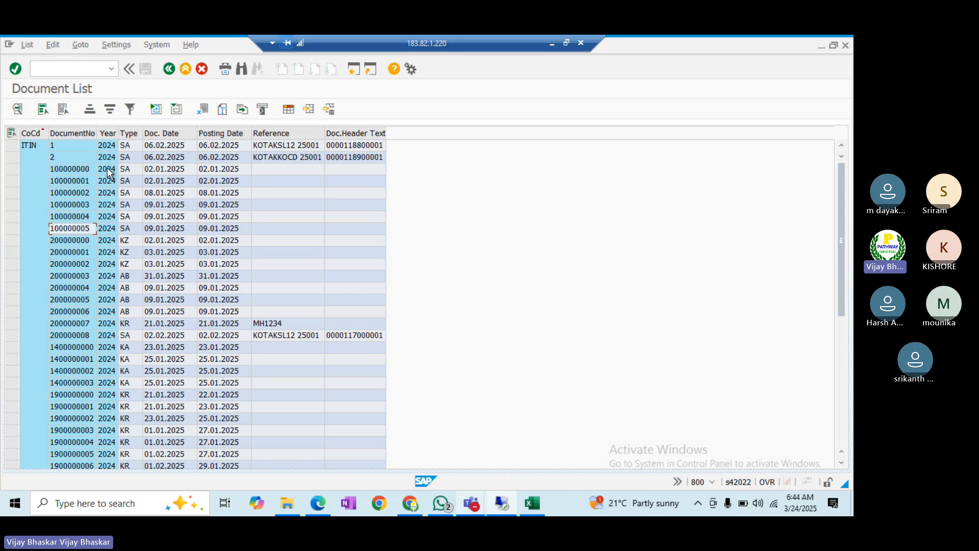
click(75, 169)
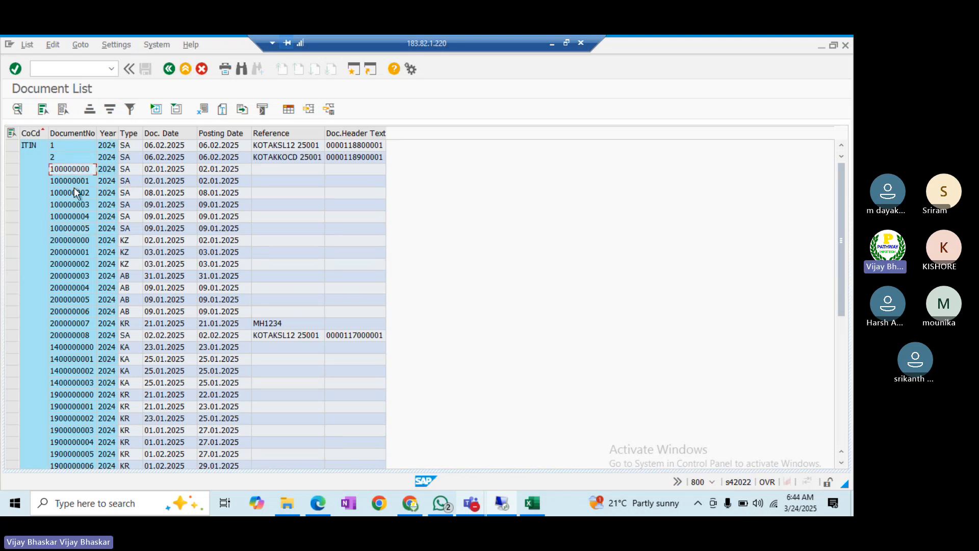
click(74, 228)
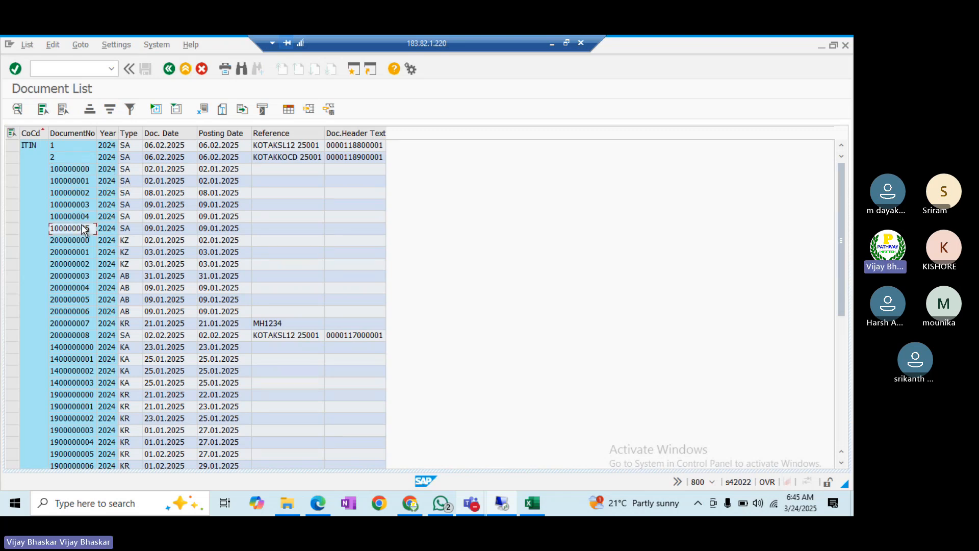
key(alt+Tab)
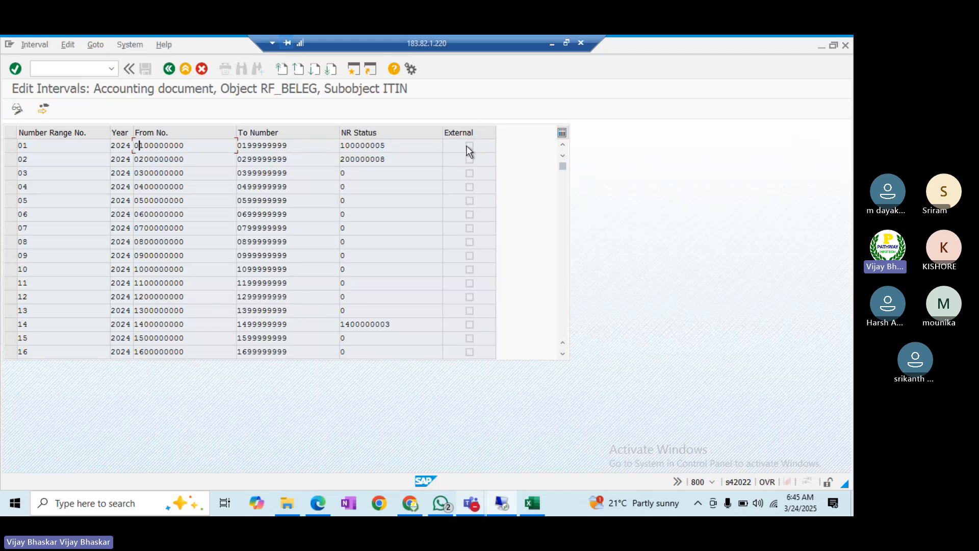
click(171, 69)
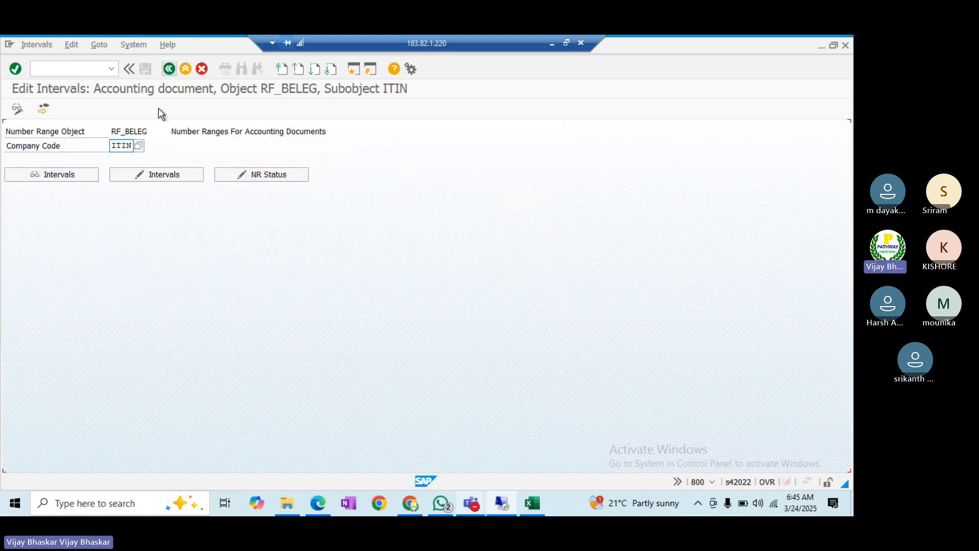
- Save ITIN interval 03 marked as external numbering and acknowledge the transport notice
click(157, 174)
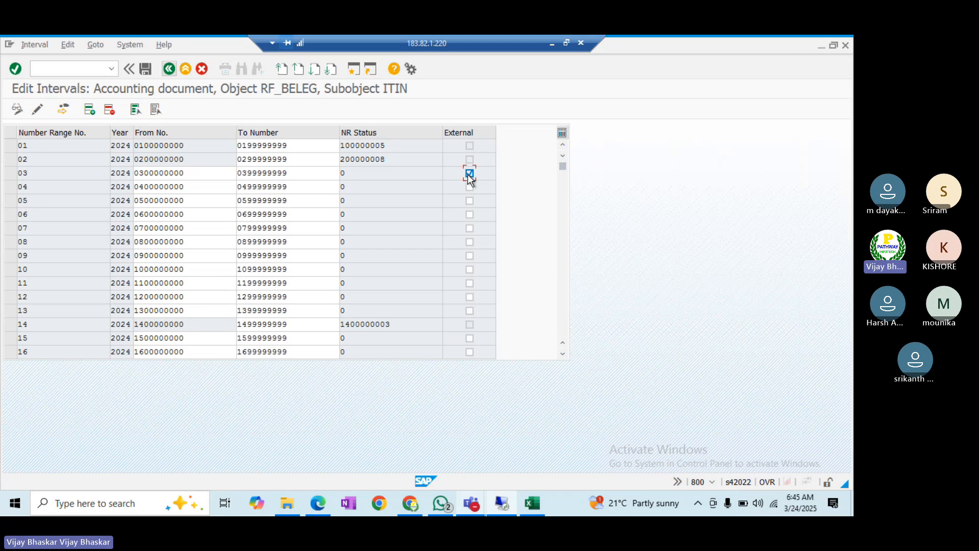
click(145, 74)
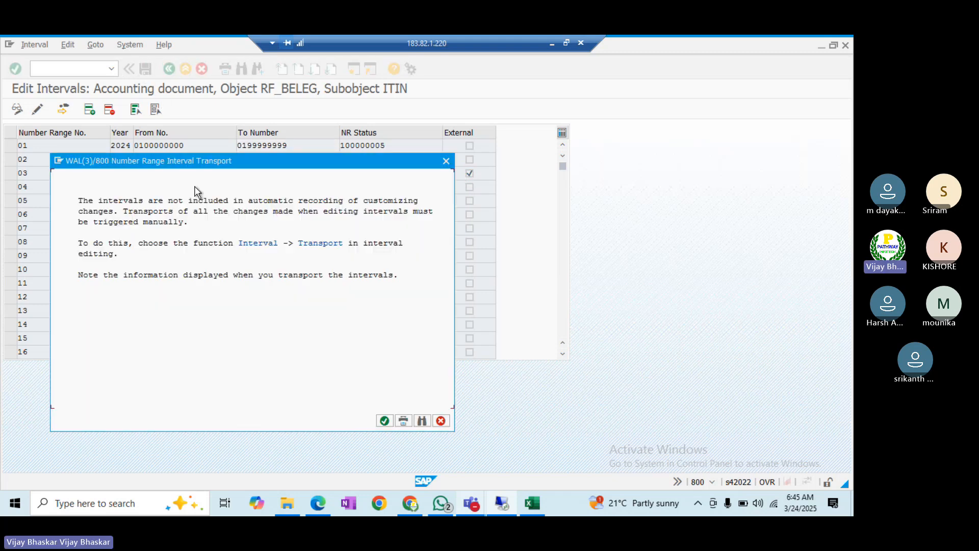
click(385, 421)
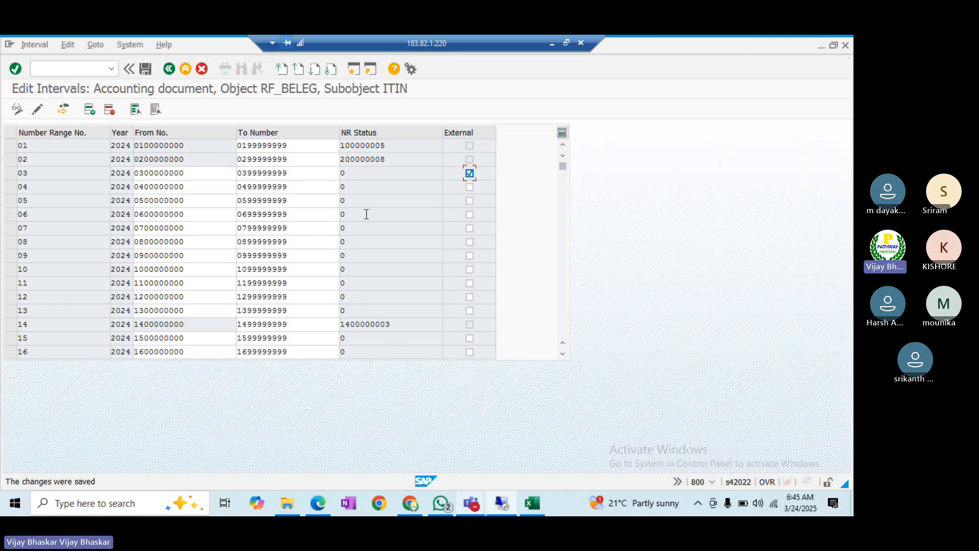
drag(185, 173, 140, 173)
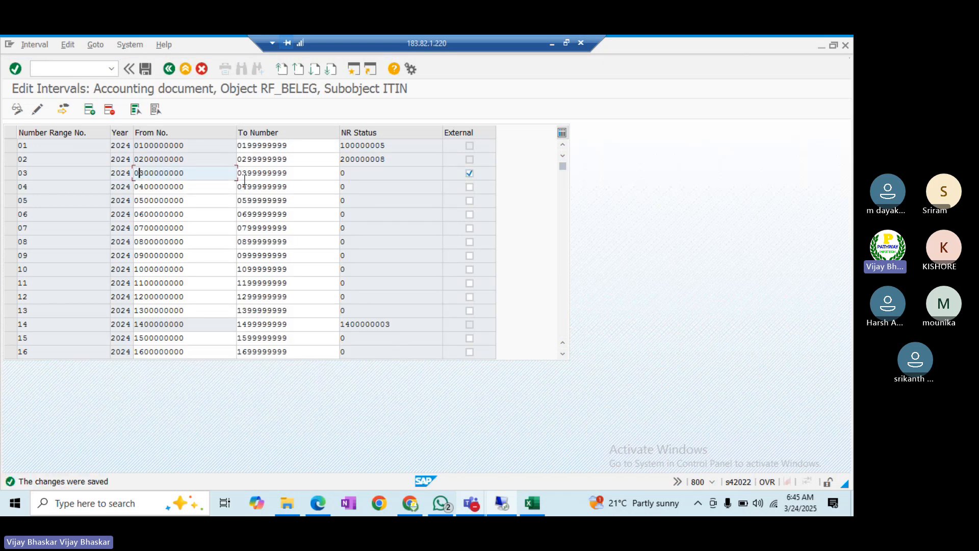
drag(298, 172, 259, 173)
click(44, 172)
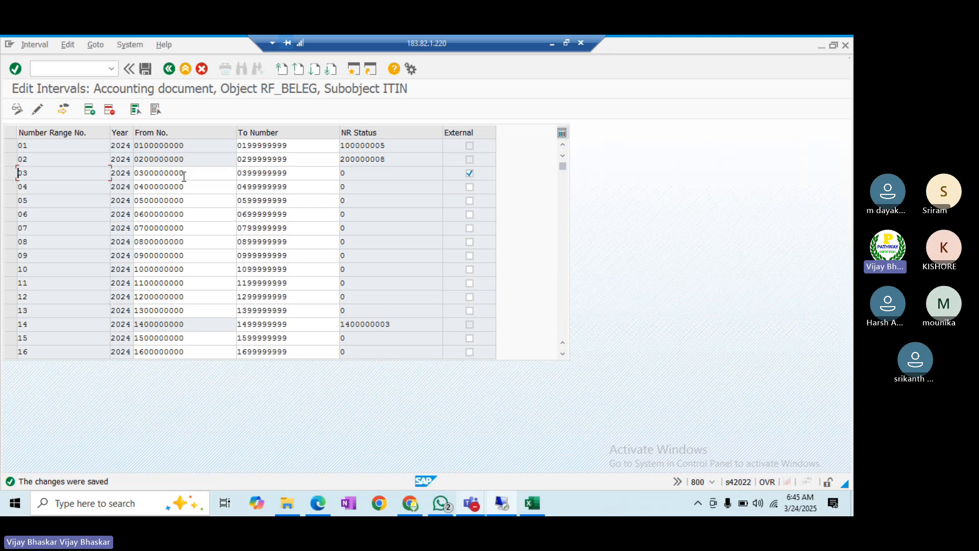
drag(185, 173, 148, 171)
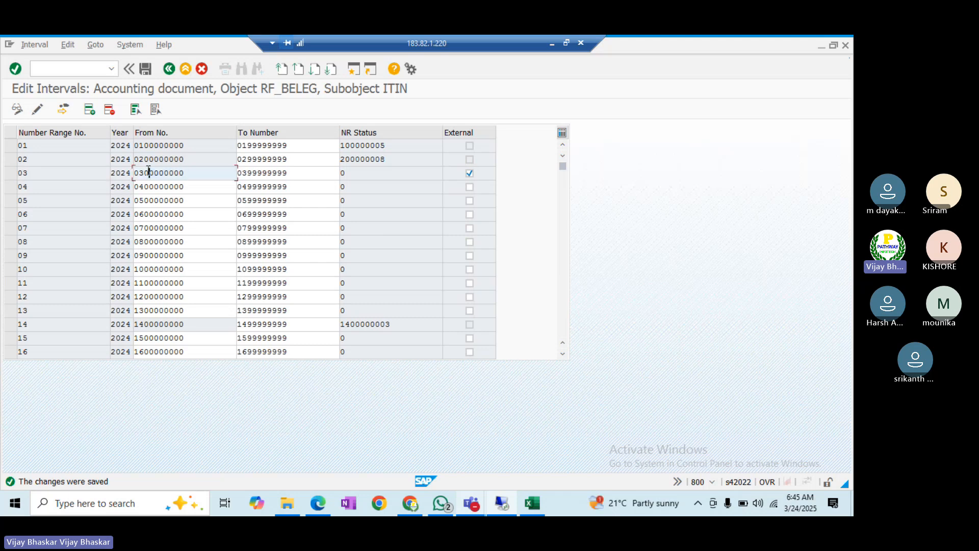
key(alt+Tab)
key(alt+Tab)
key(Tab)
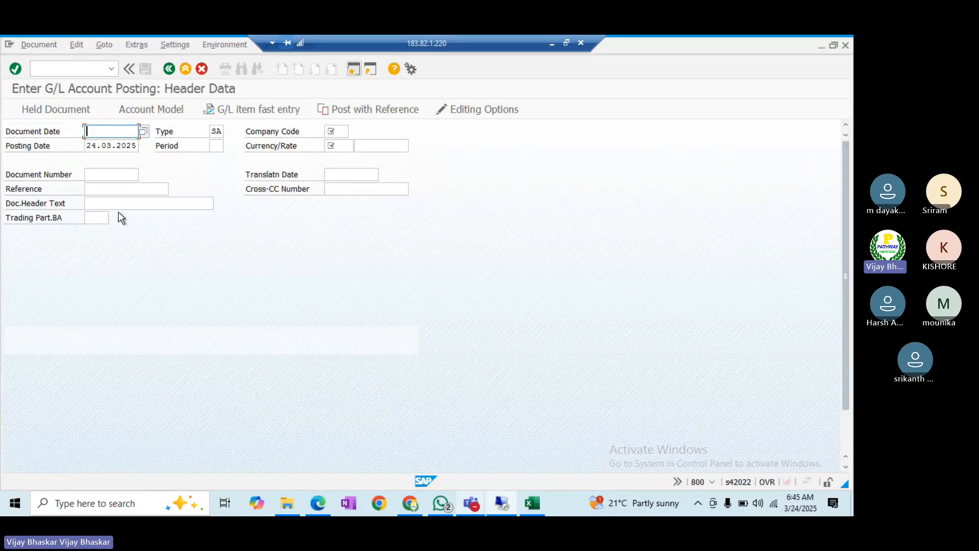
- Enter and then clear a trial document number on the G/L posting header
click(102, 176)
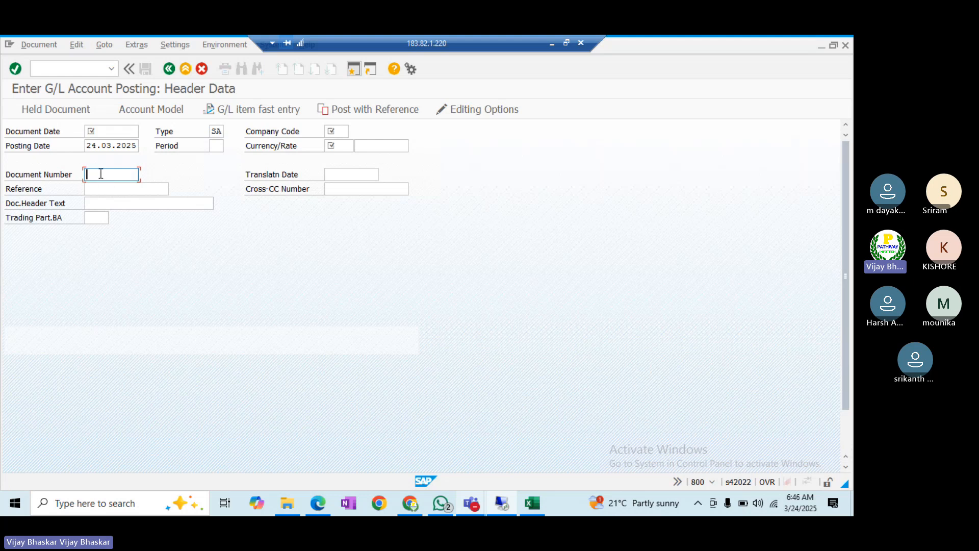
text(0000000)
key(BackSpace)
key(BackSpace)
key(BackSpace)
key(BackSpace)
key(BackSpace)
key(BackSpace)
key(BackSpace)
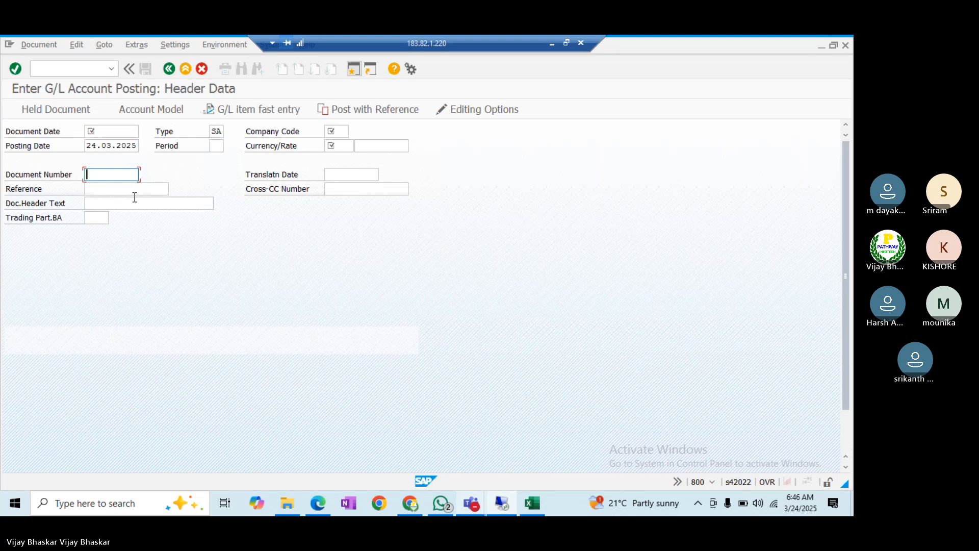
- Untick External numbering on interval 03 and return to the RF_BELEG start screen for ITIN
key(alt+Tab)
key(alt+Tab)
key(alt+Tab)
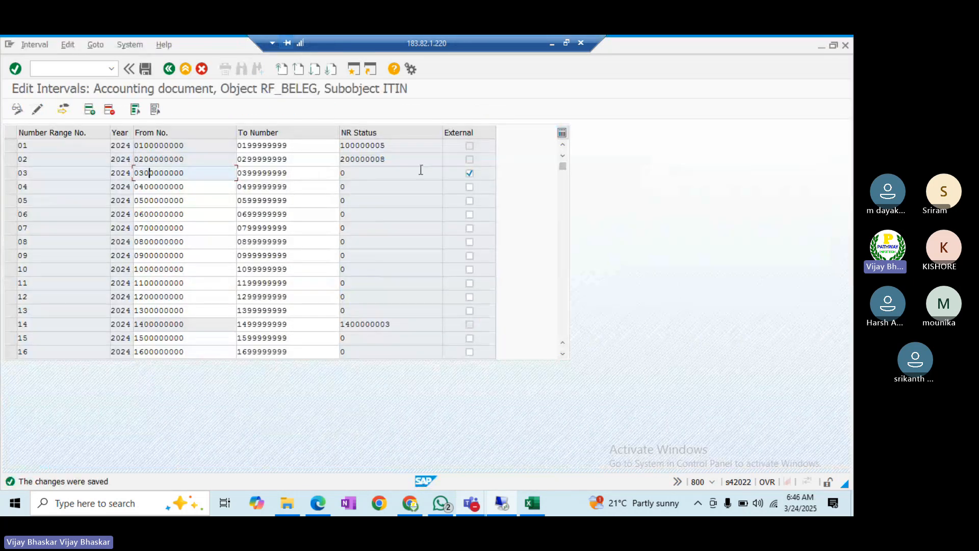
click(146, 71)
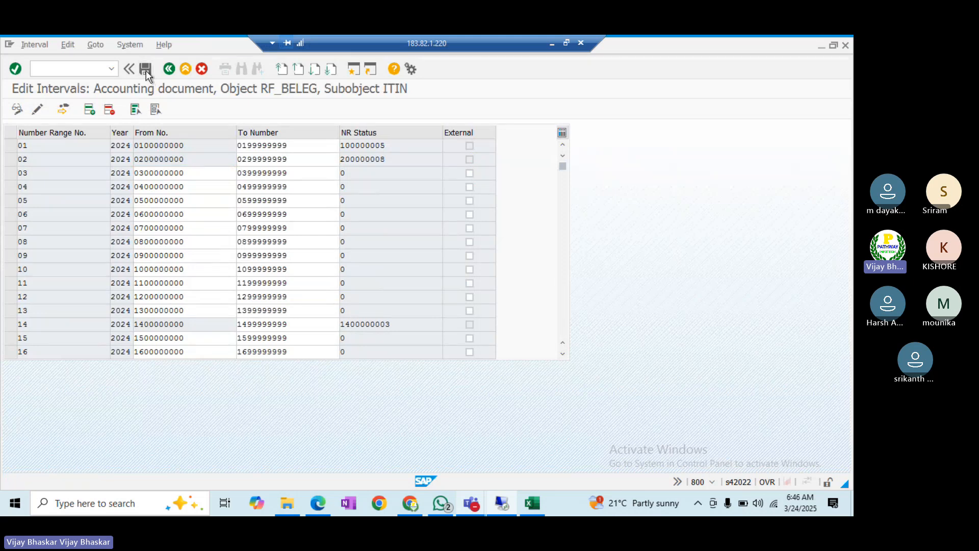
click(172, 72)
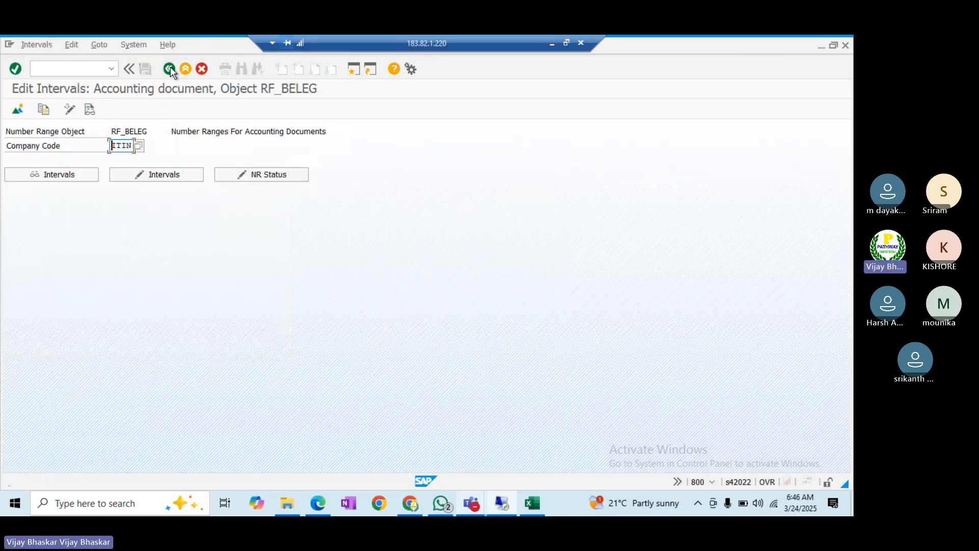
- Reopen document type SA's number range information and display the 2024 intervals for company code ITIN
click(172, 73)
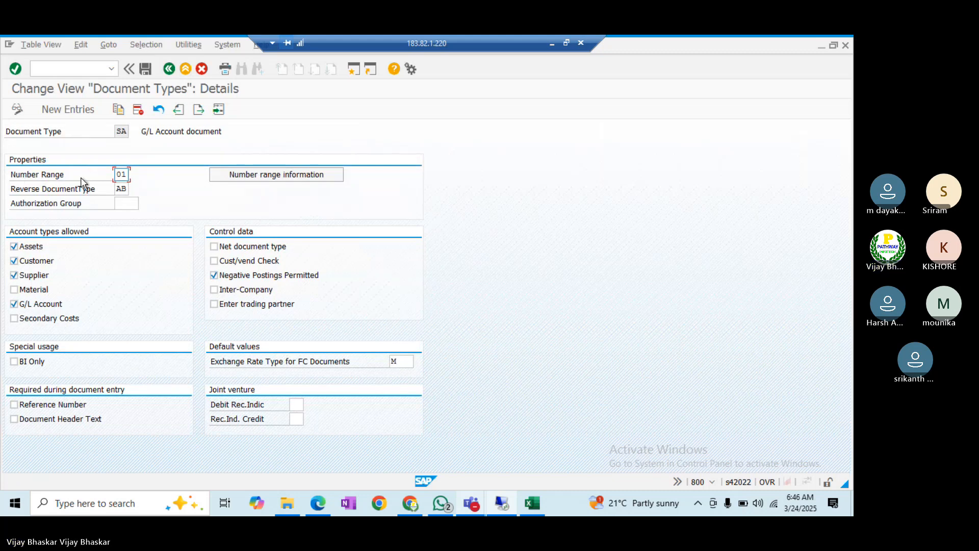
click(248, 174)
click(249, 175)
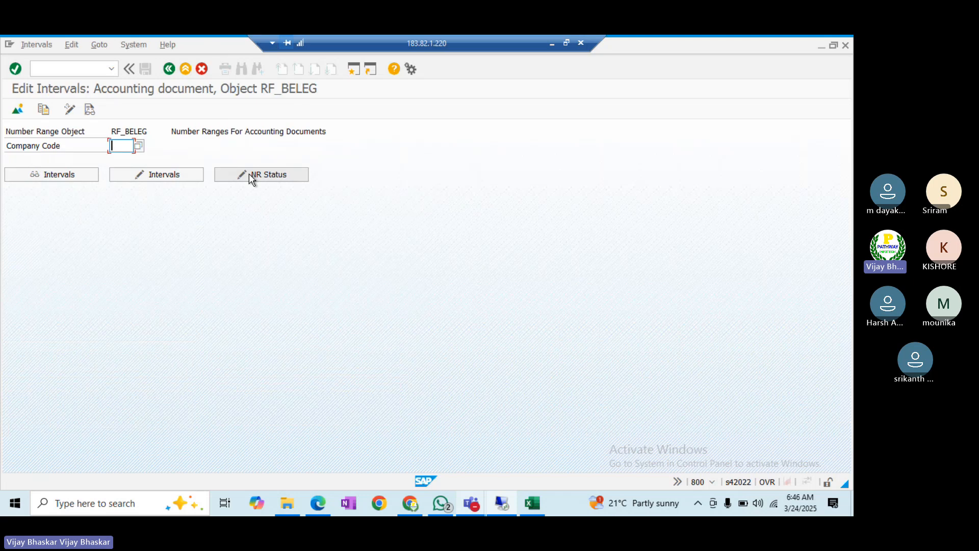
click(122, 146)
click(127, 163)
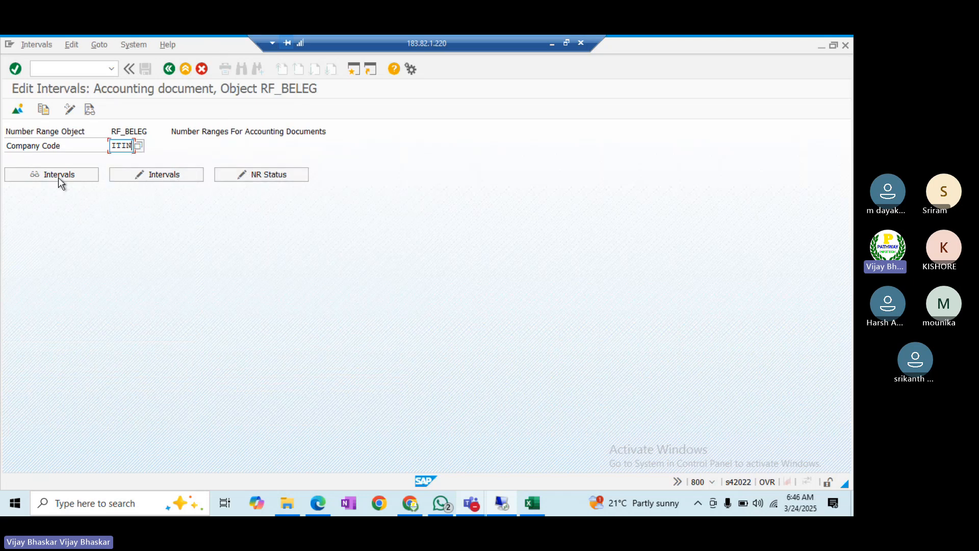
click(58, 176)
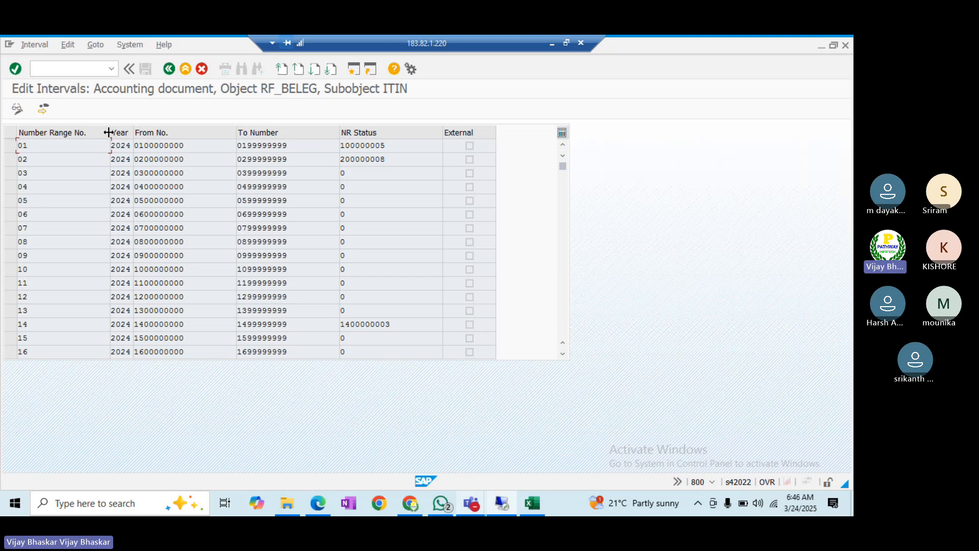
drag(81, 129, 119, 134)
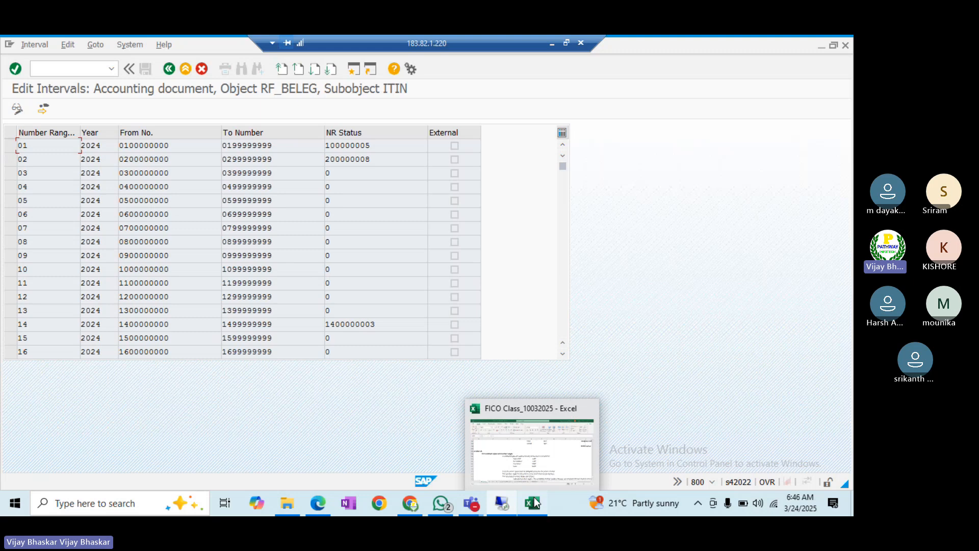
- In Excel, locate the yearly-basis note in C1030 and insert an empty row 1031
click(534, 503)
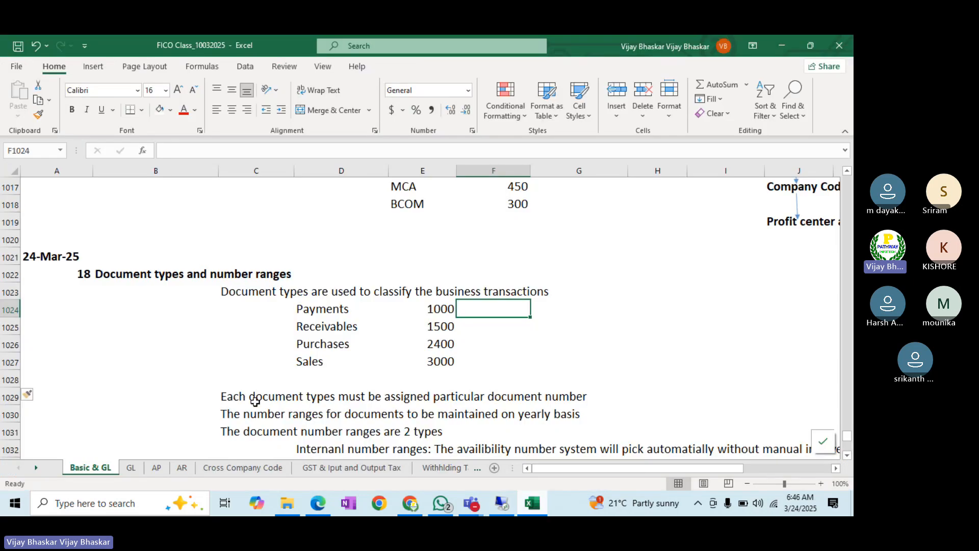
click(453, 398)
scroll(335, 396, down, 2)
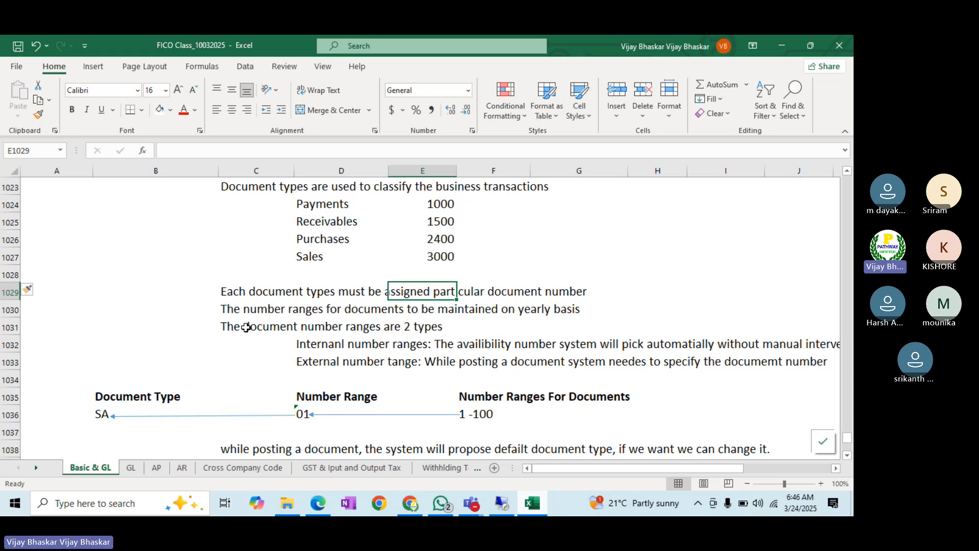
click(224, 310)
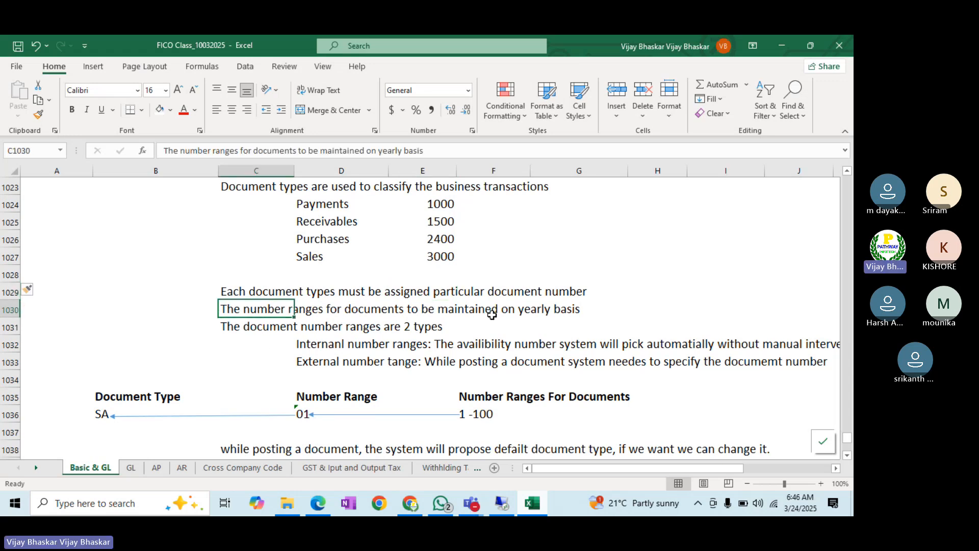
click(9, 328)
key(ctrl+shift+plus)
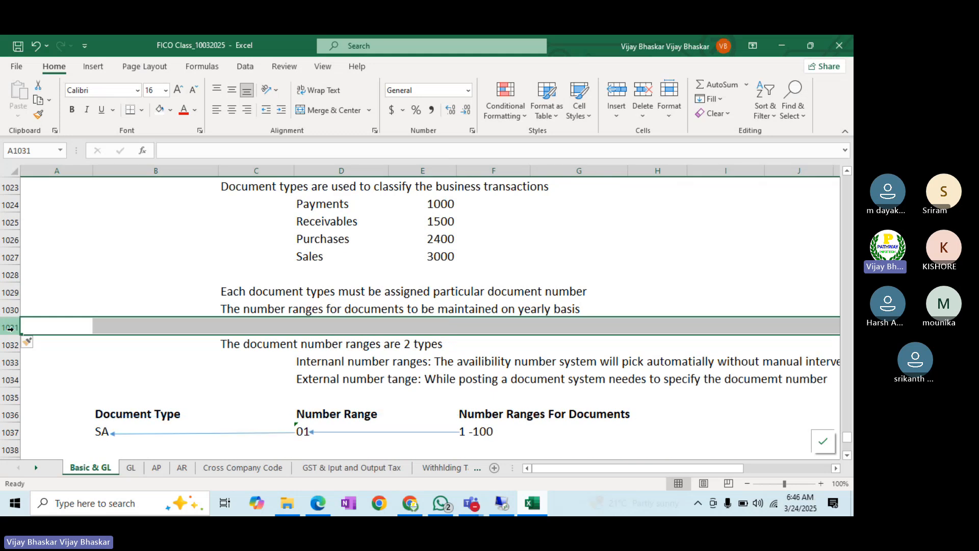
- Type 'Note: The number range change activity is a year end activity' in C1031 and select 'year end activity'
click(230, 330)
text(Note: Th)
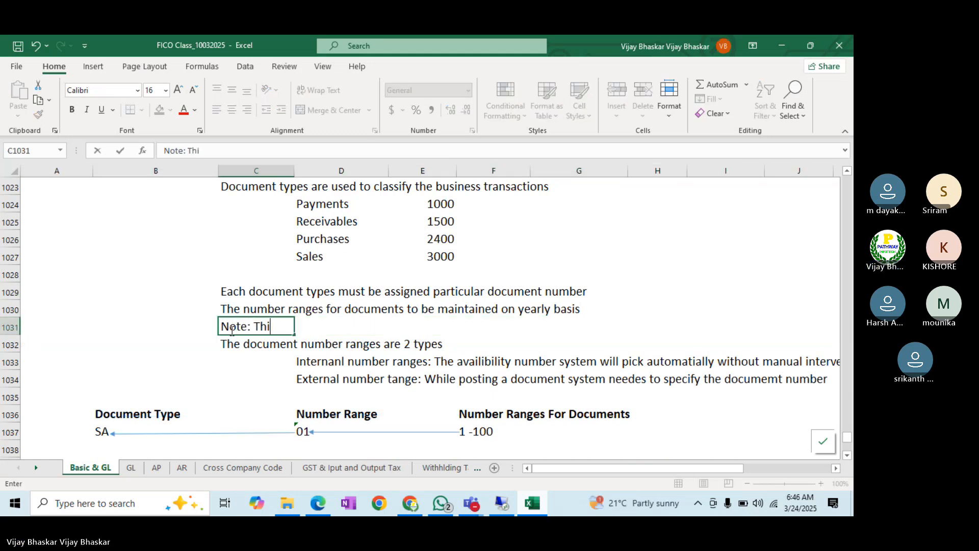
text(e numnber)
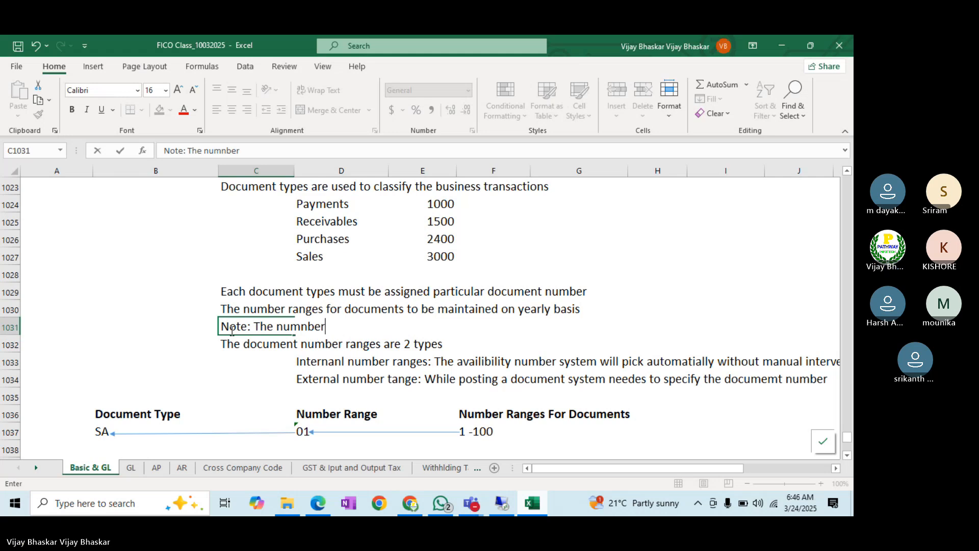
key(BackSpace)
text(er range change acti)
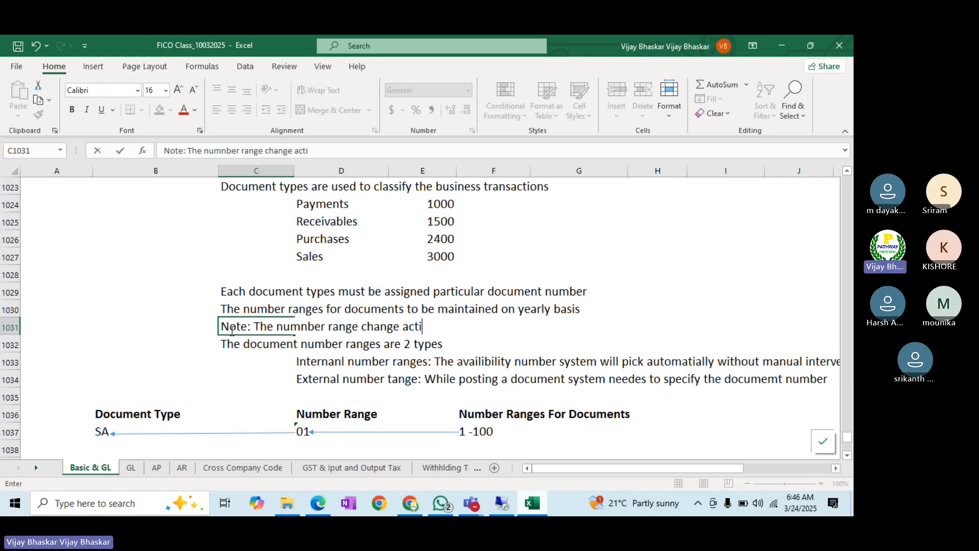
text(vity ios)
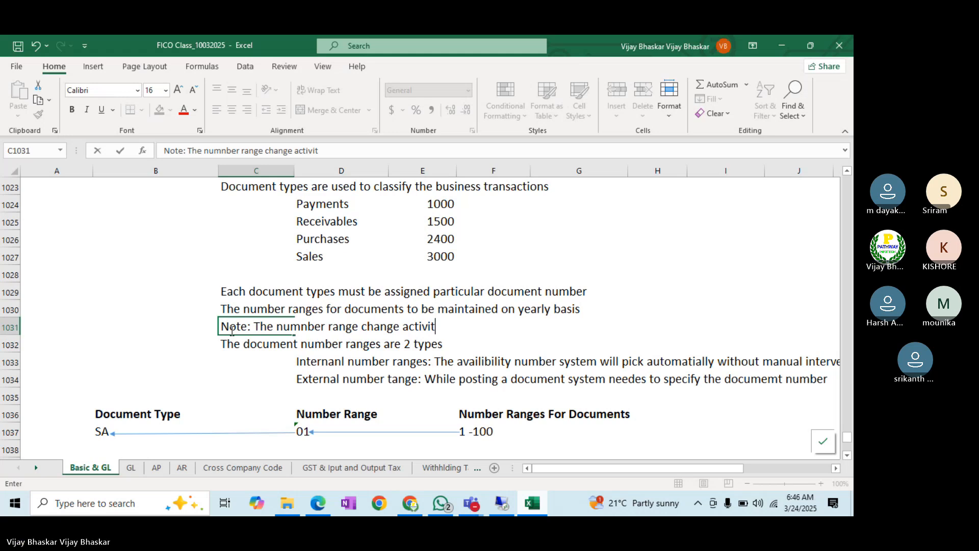
key(BackSpace)
key(BackSpace)
text(s a ye)
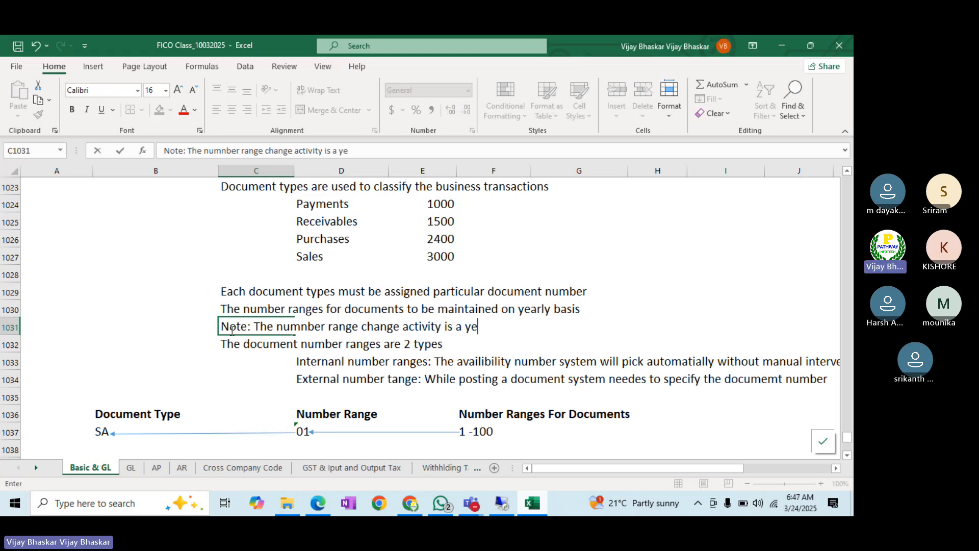
text(ar end activity)
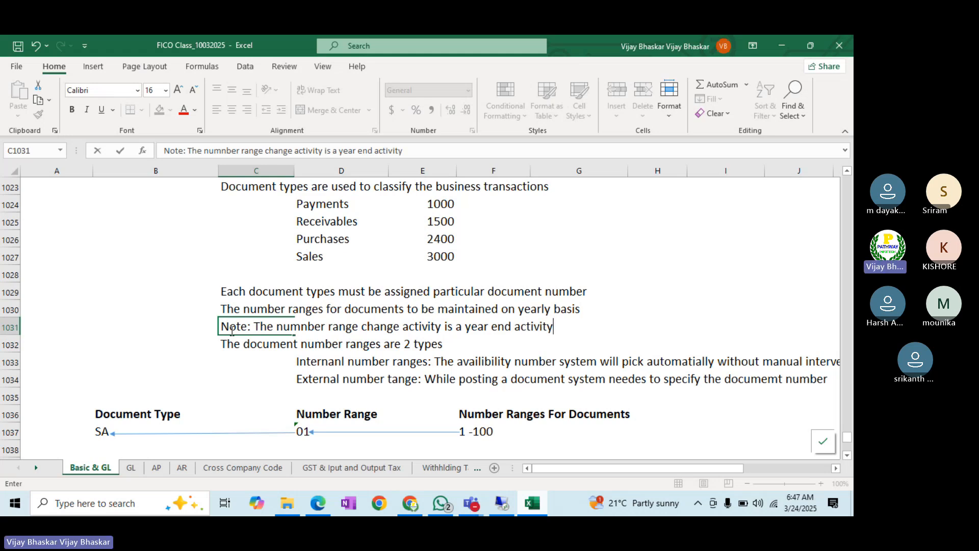
drag(466, 327, 558, 327)
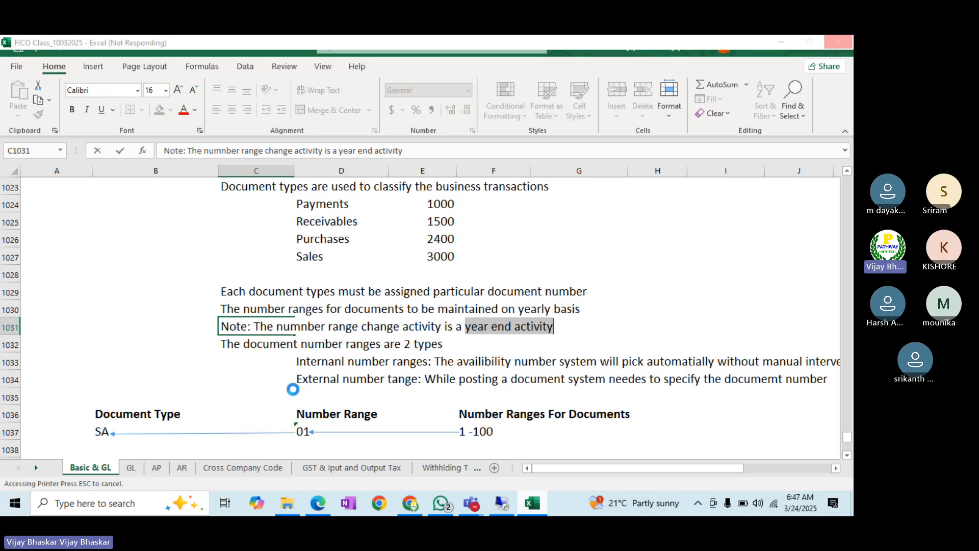
- Go back to document type SA's details in SAP to check reverse type AB, then return to Excel
key(alt+Tab)
key(alt+Tab)
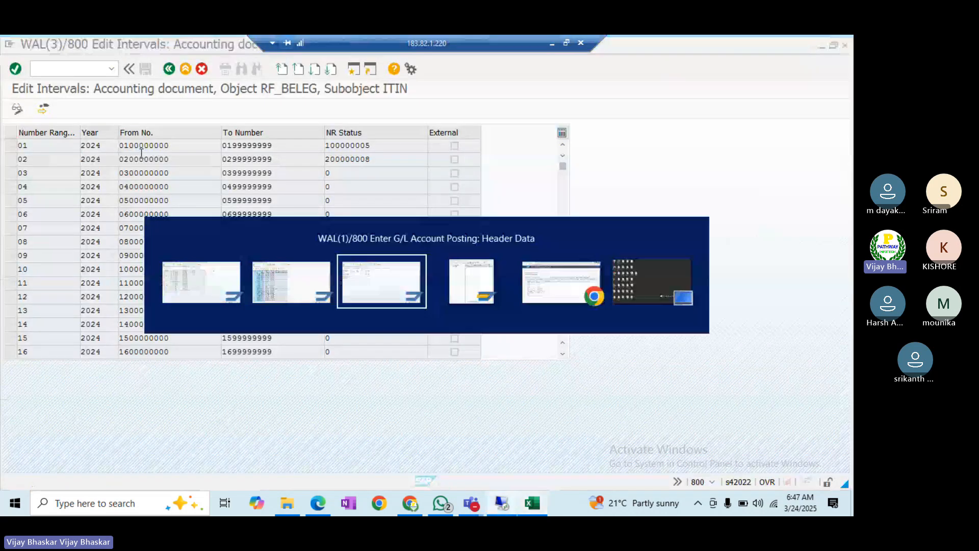
click(116, 179)
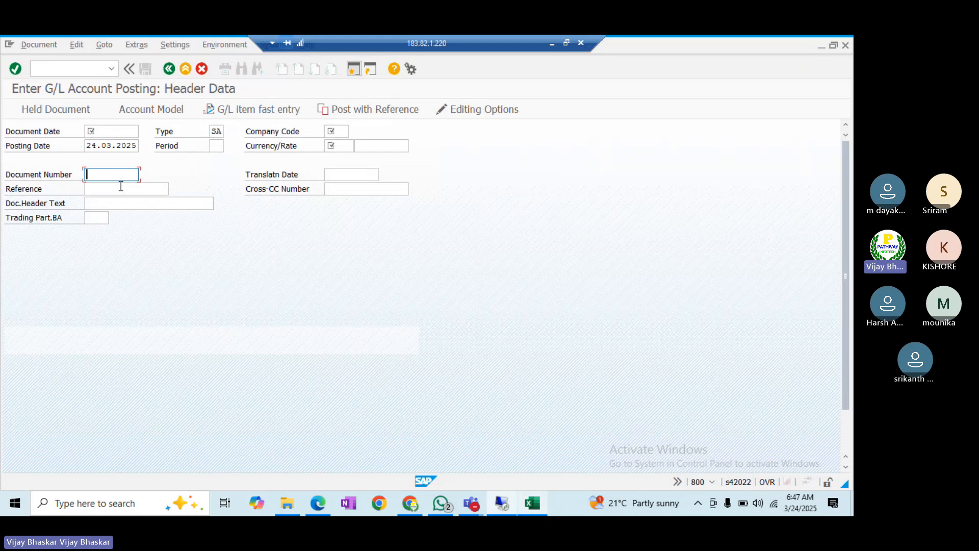
key(alt+Tab)
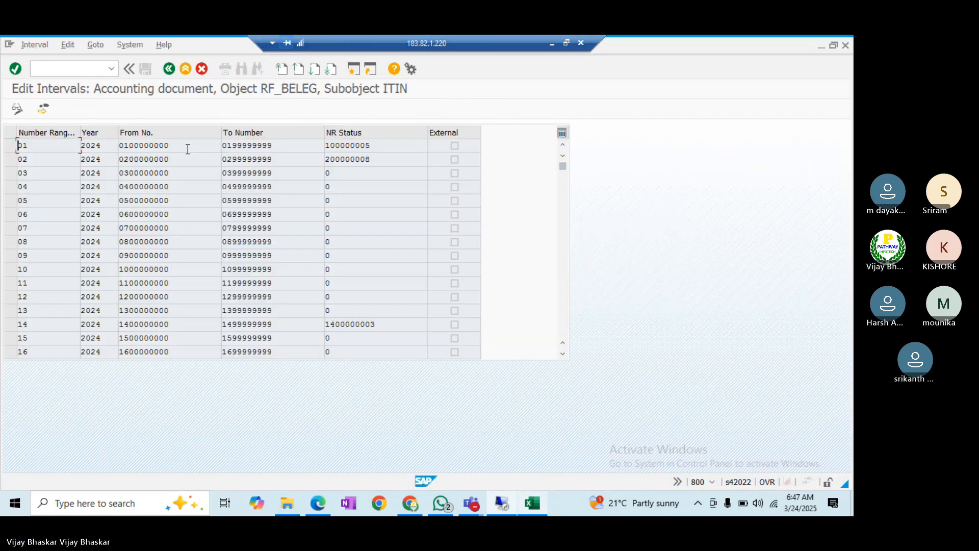
key(F3)
click(170, 71)
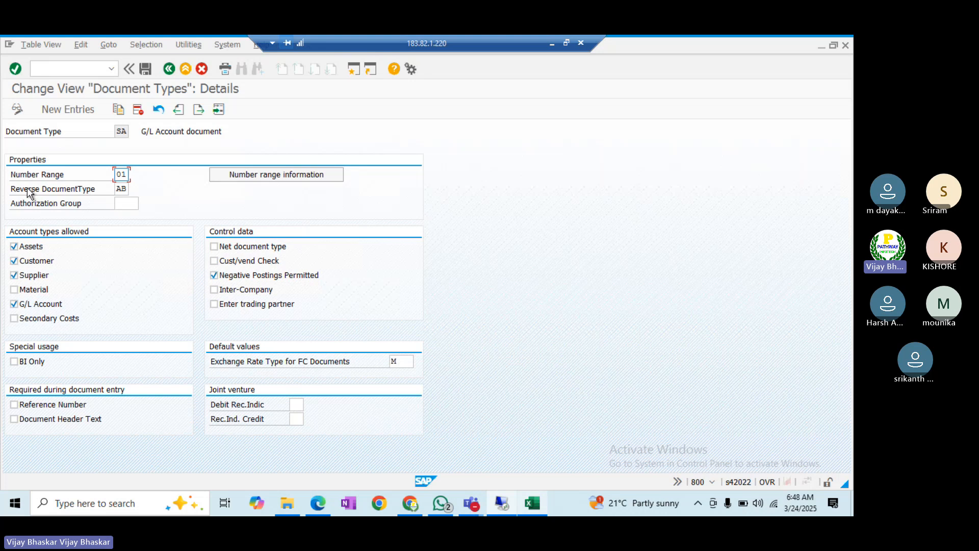
click(126, 188)
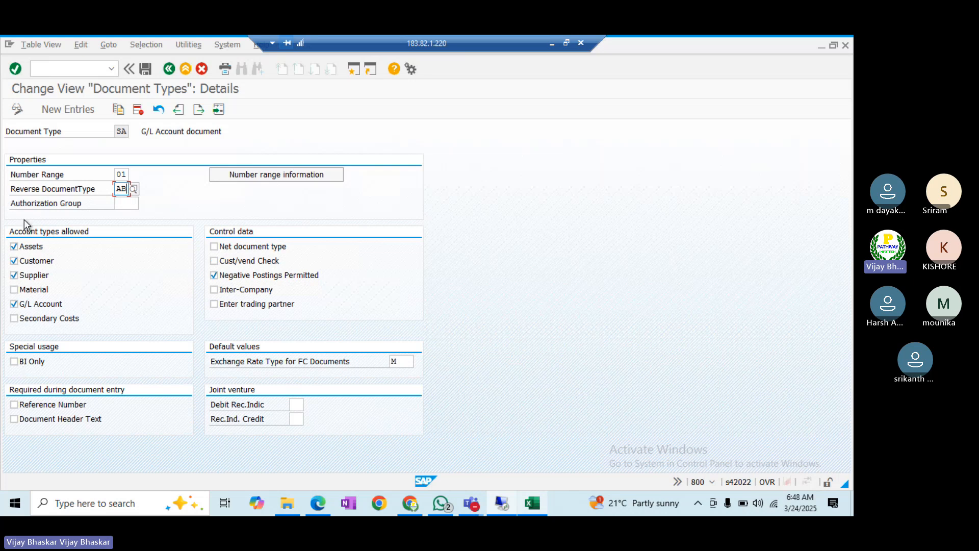
key(alt+Tab)
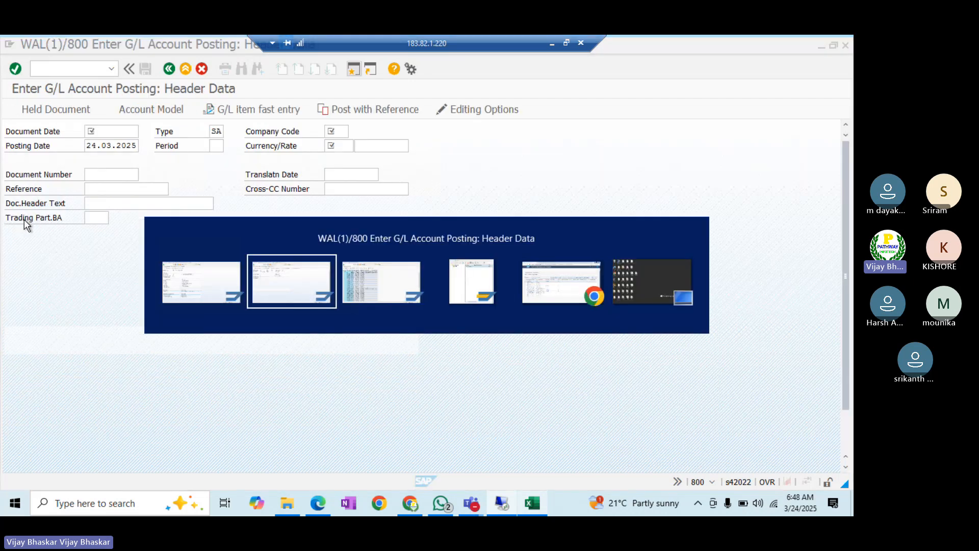
key(alt+Tab)
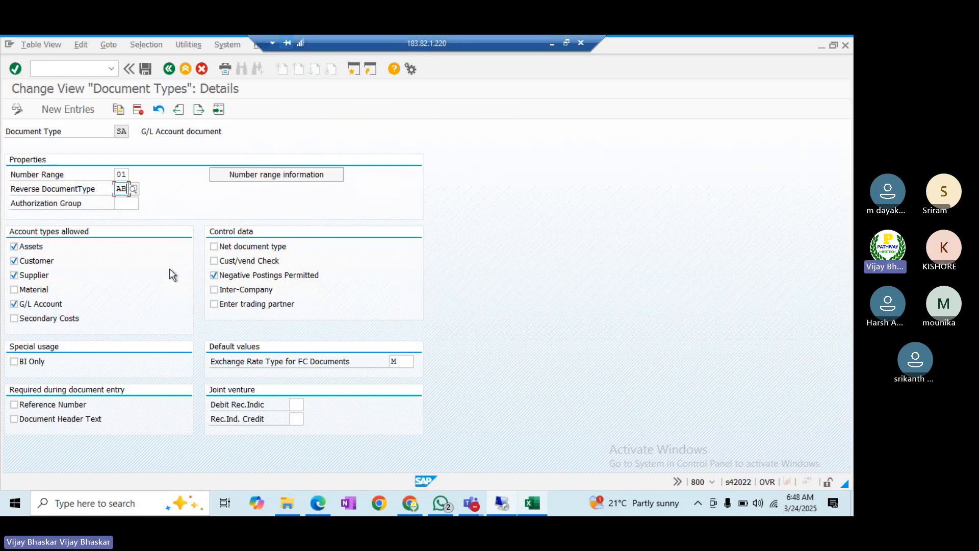
click(537, 507)
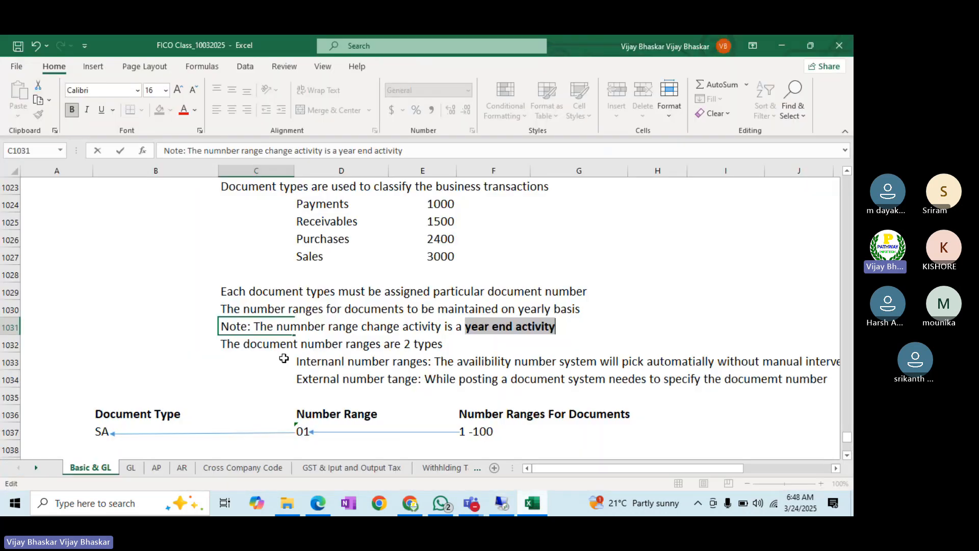
- Colour 'year end activity' red and select the default document type note in C1039
click(184, 110)
click(146, 289)
scroll(147, 288, down, 3)
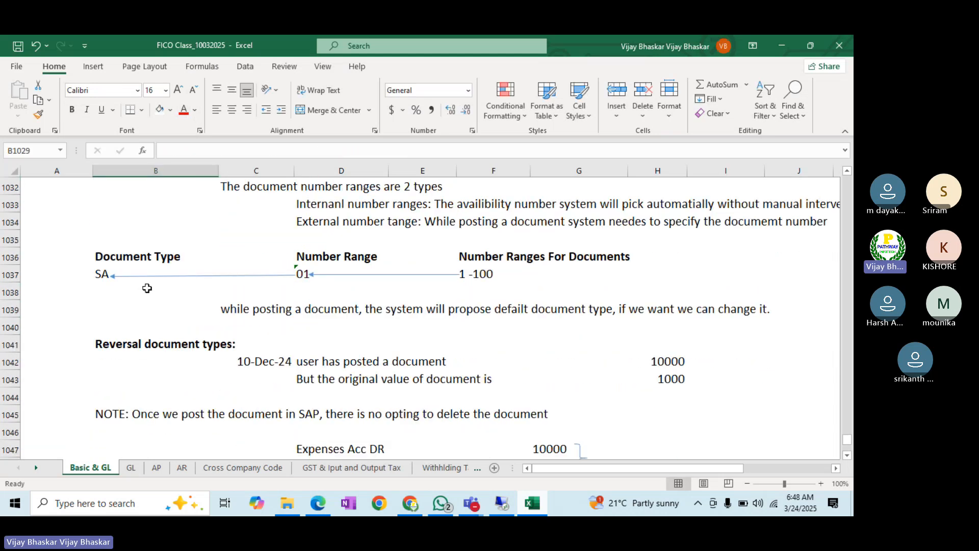
click(124, 346)
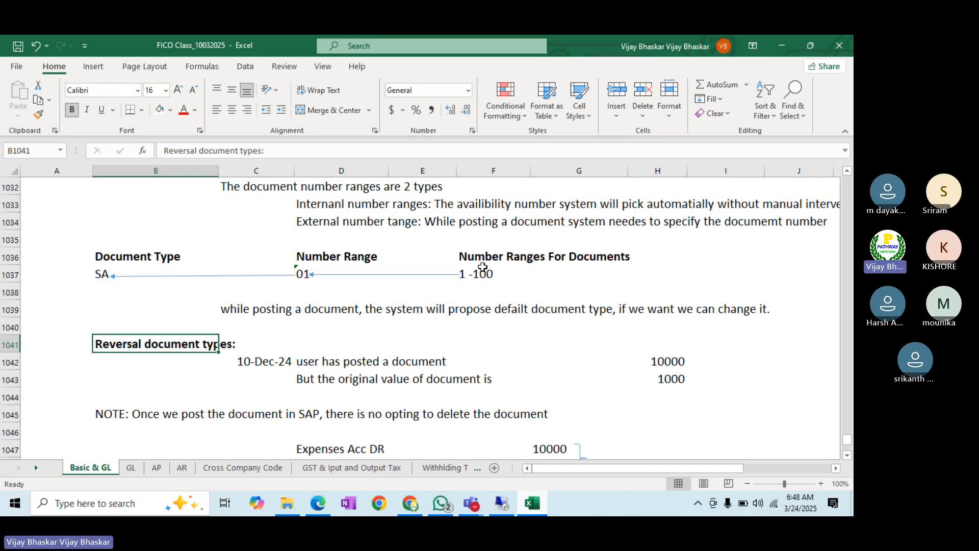
click(316, 266)
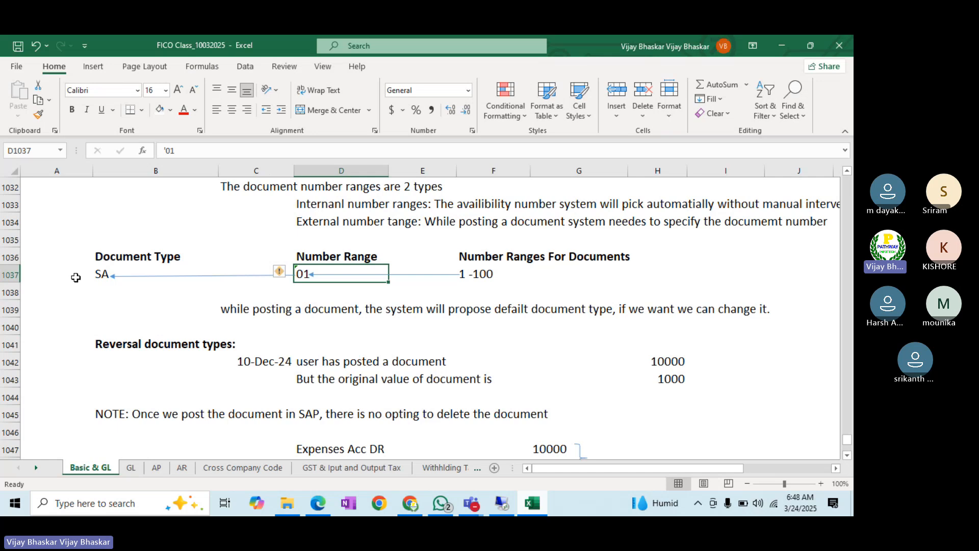
click(100, 295)
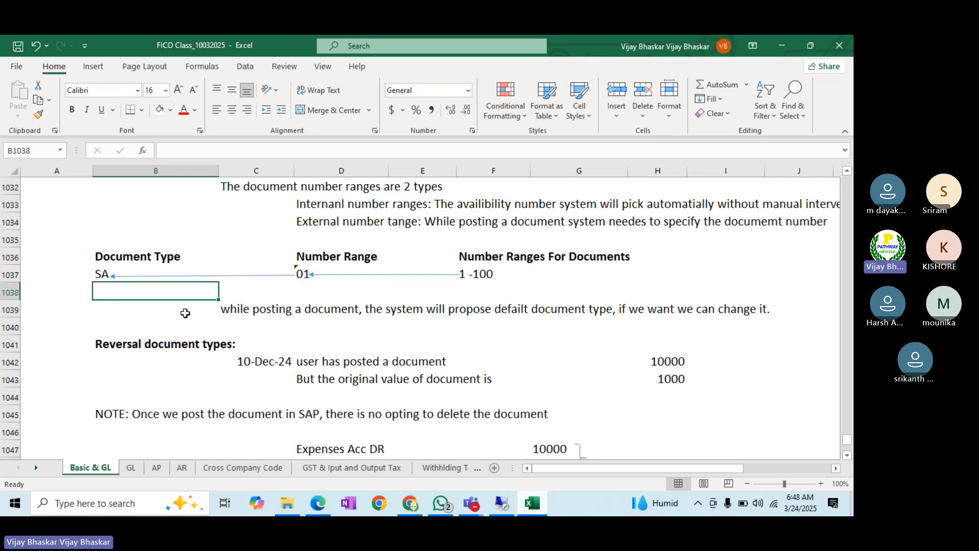
click(255, 313)
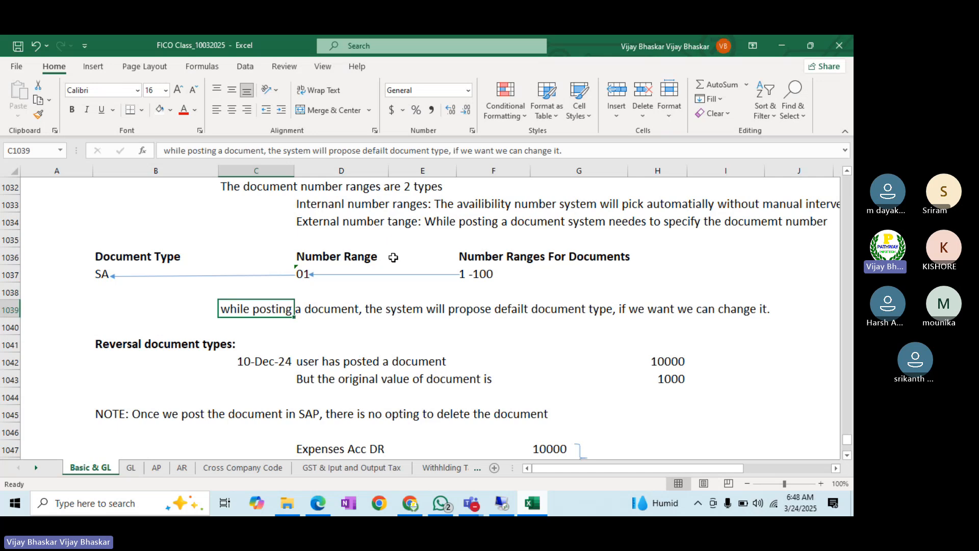
- Correct 'defailt' to 'default' in the C1039 note
click(389, 148)
key(BackSpace)
key(BackSpace)
key(BackSpace)
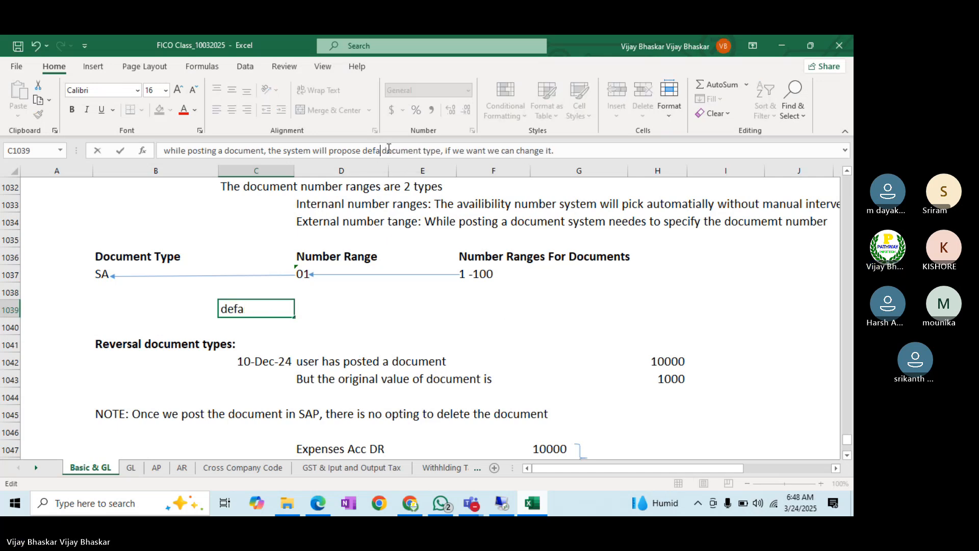
text(ult)
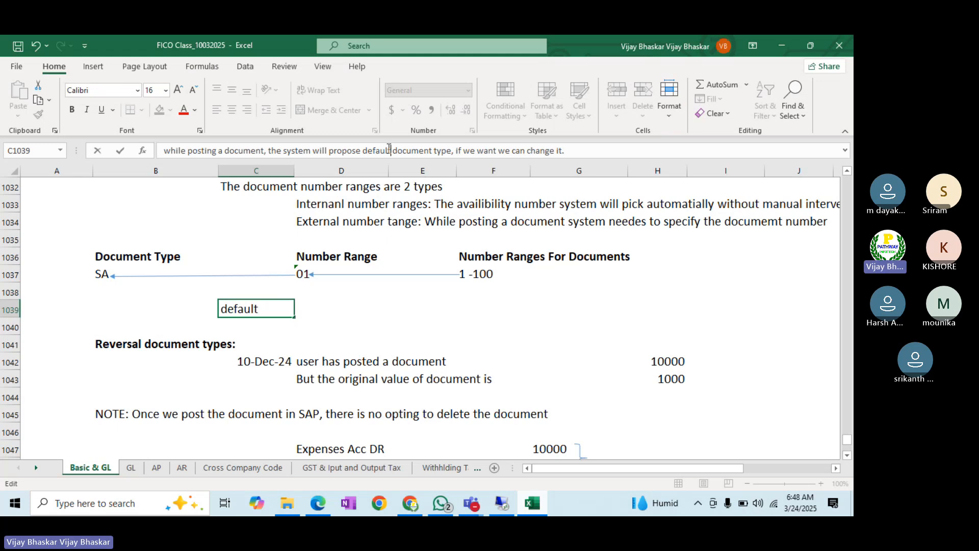
key(Return)
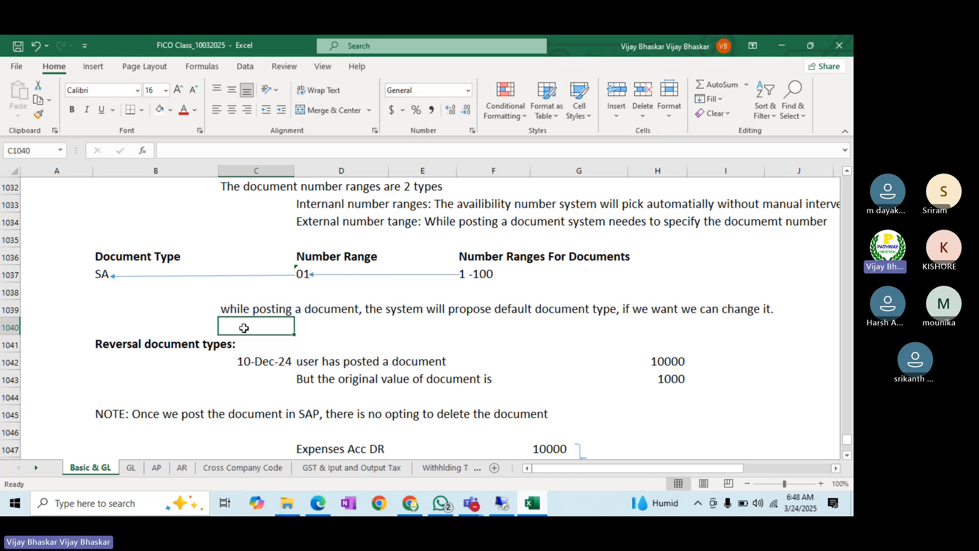
- Change the reversal example's posting date in C1042 to 20 Mar 2025
scroll(243, 328, down, 3)
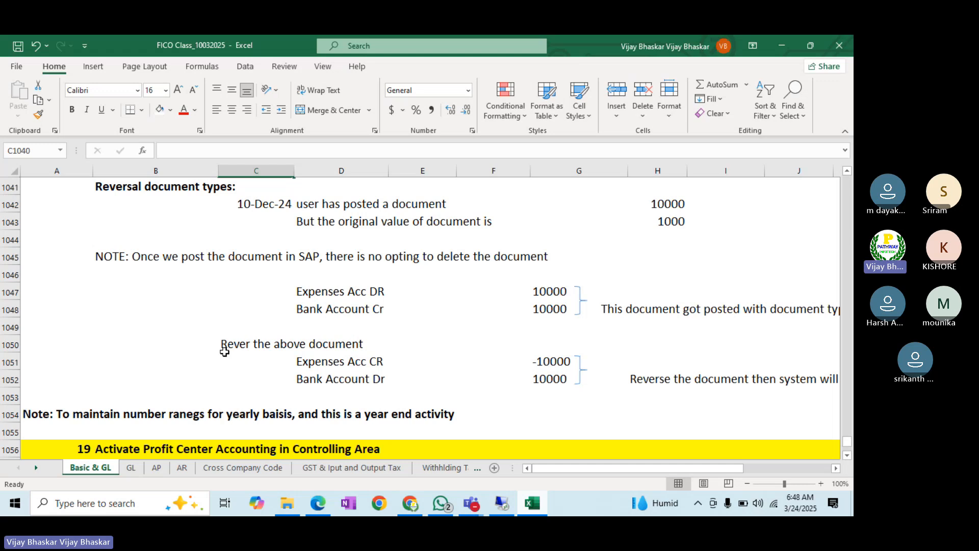
key(alt+Tab)
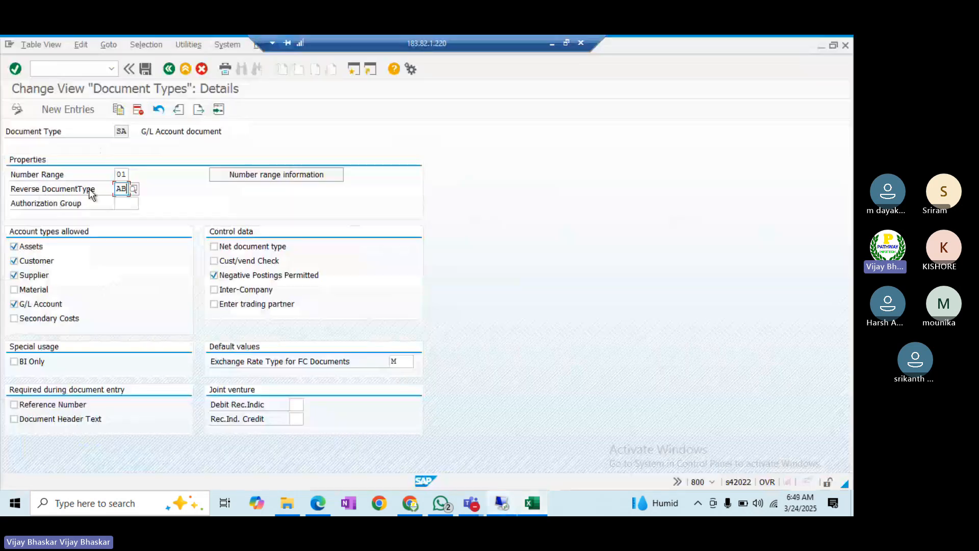
click(531, 504)
click(259, 204)
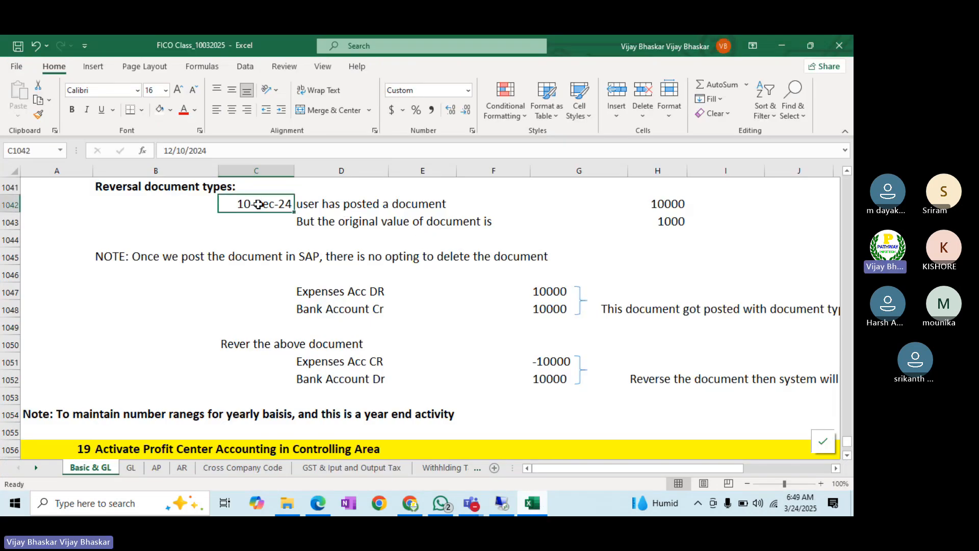
text(209)
key(BackSpace)
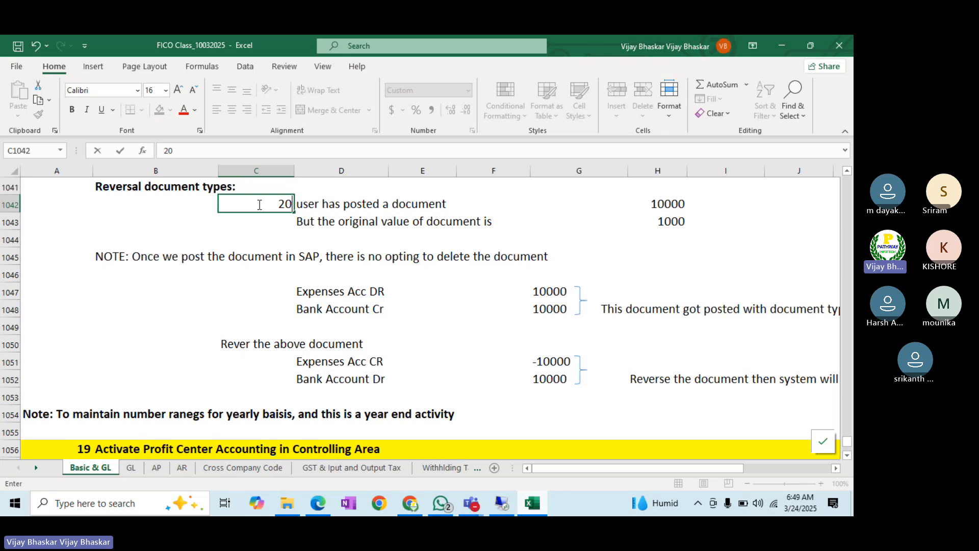
text(Mar 2025)
key(Return)
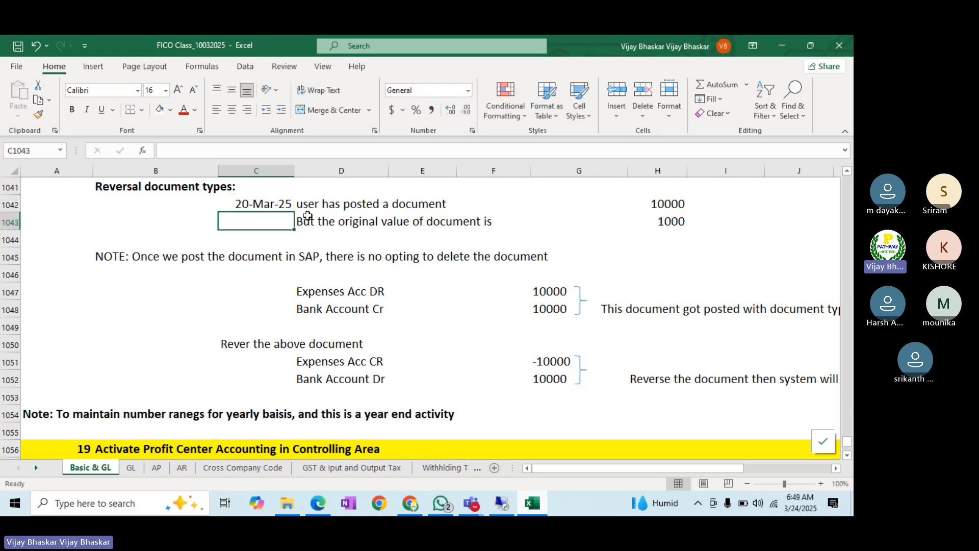
- Review the posted amount 10000 against the original value 1000 and the note on deleting documents
click(331, 206)
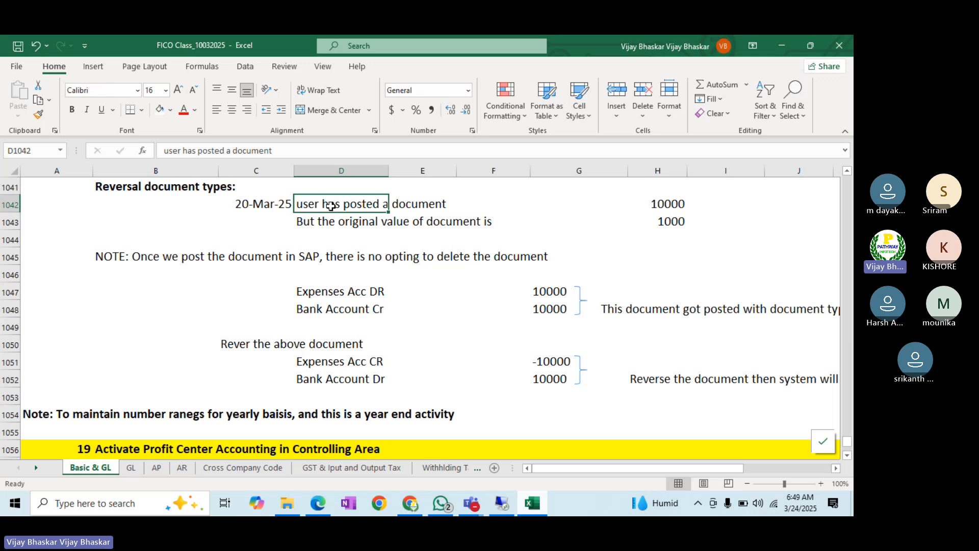
click(663, 204)
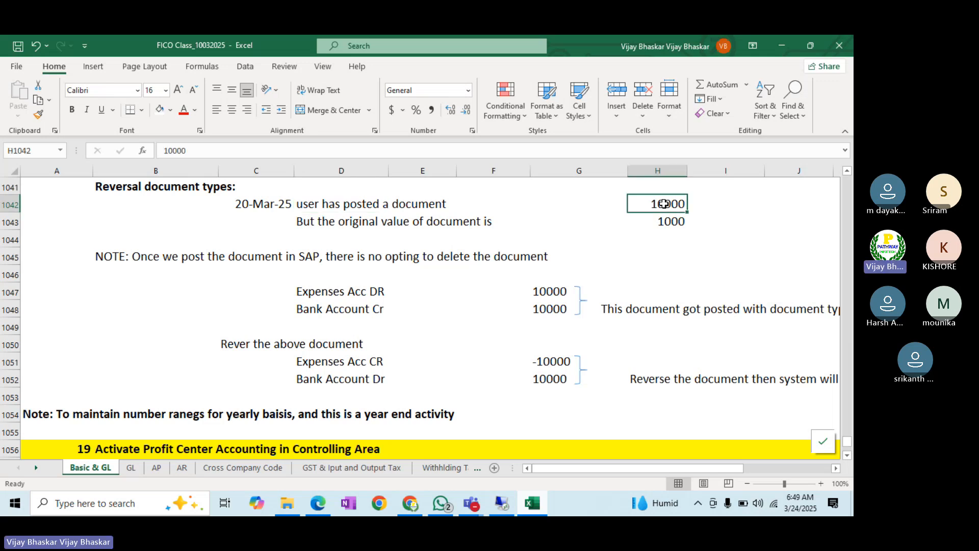
click(325, 223)
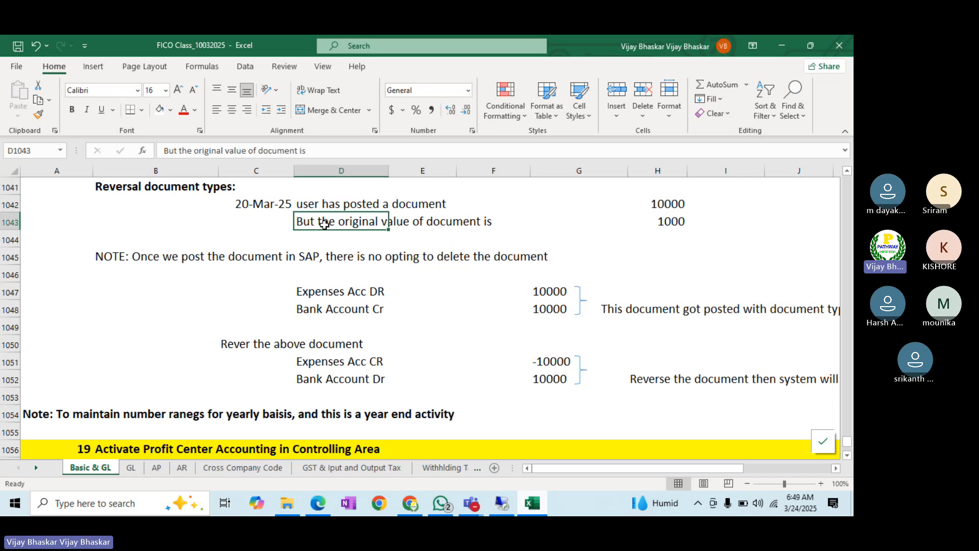
click(669, 222)
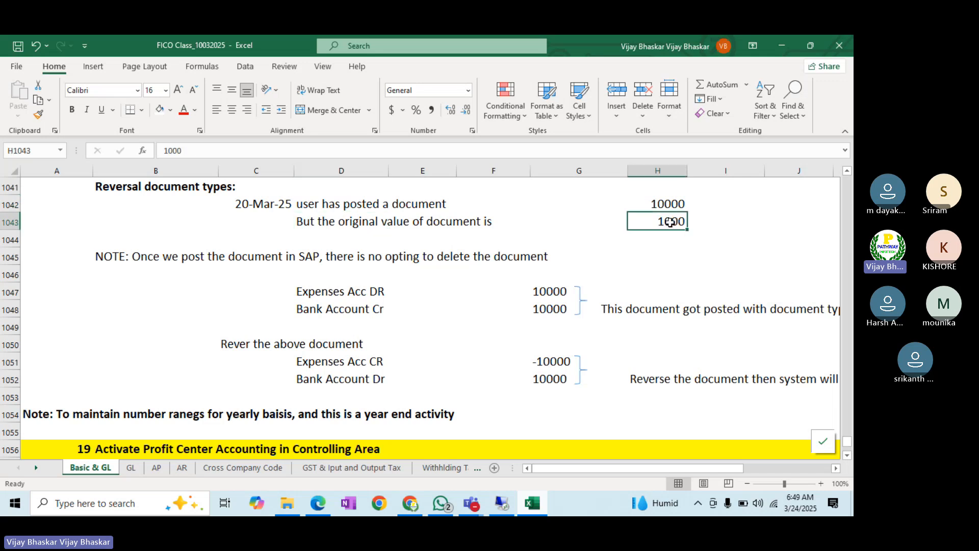
click(663, 205)
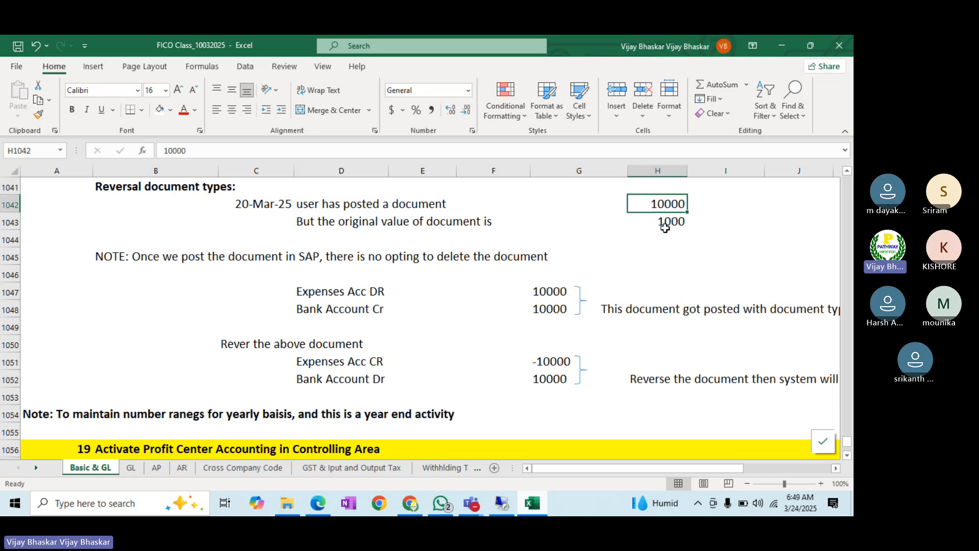
click(666, 227)
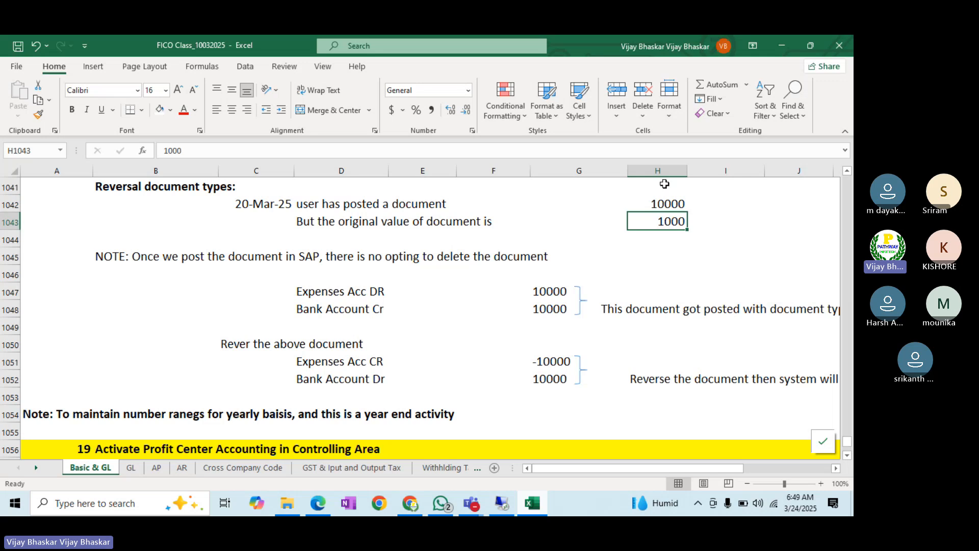
click(661, 204)
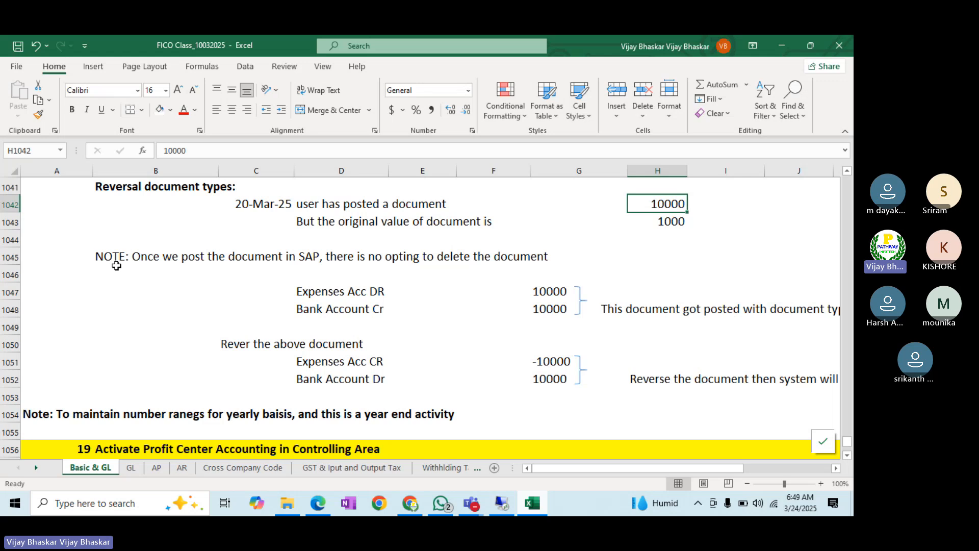
click(105, 255)
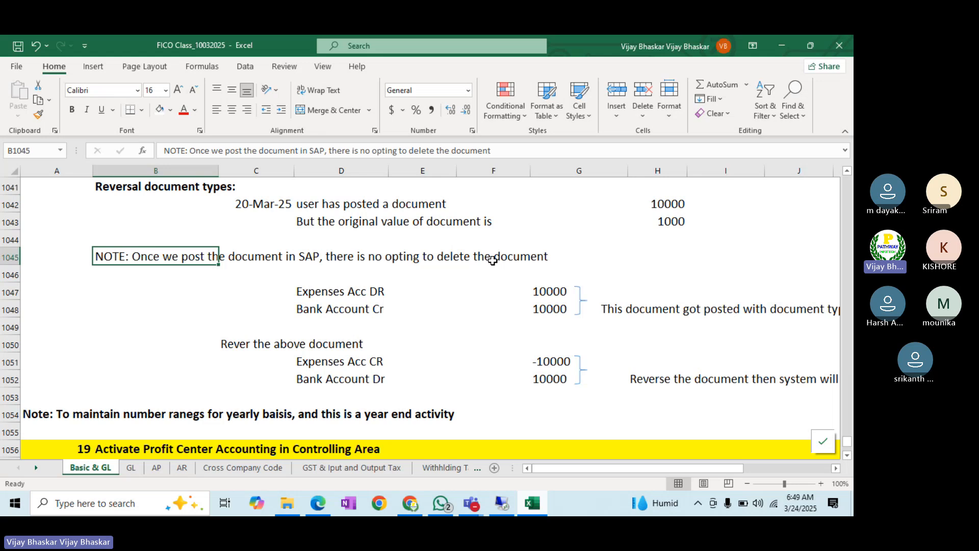
- Open document 100000005 (450.00 INR, Interest Payable to Oustanding Acc) from the SAP document list
click(497, 498)
key(alt+Tab)
key(alt+Tab)
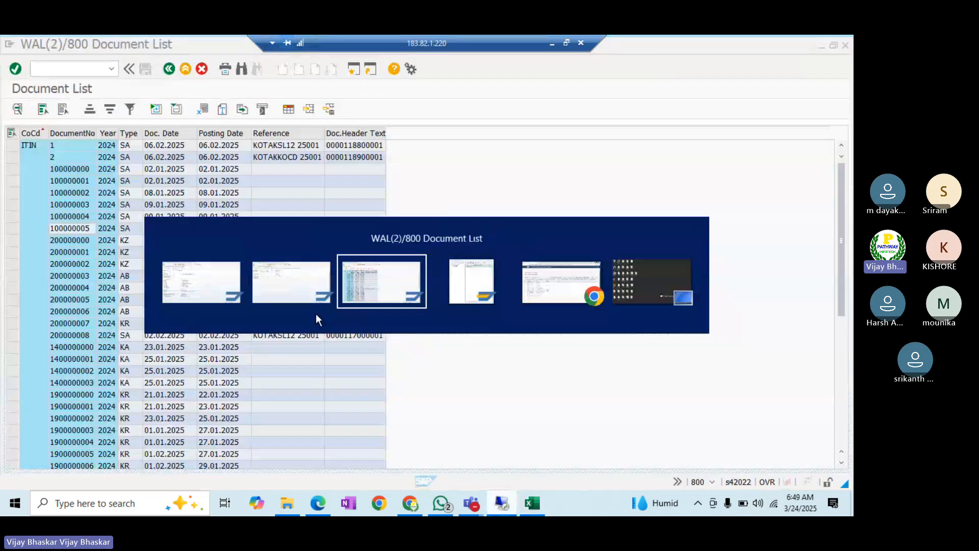
double_click(73, 231)
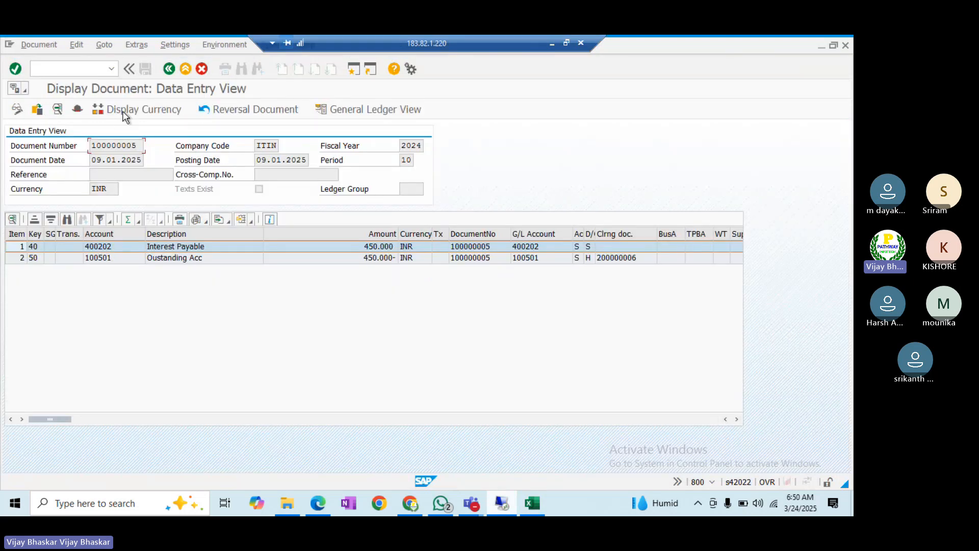
click(39, 45)
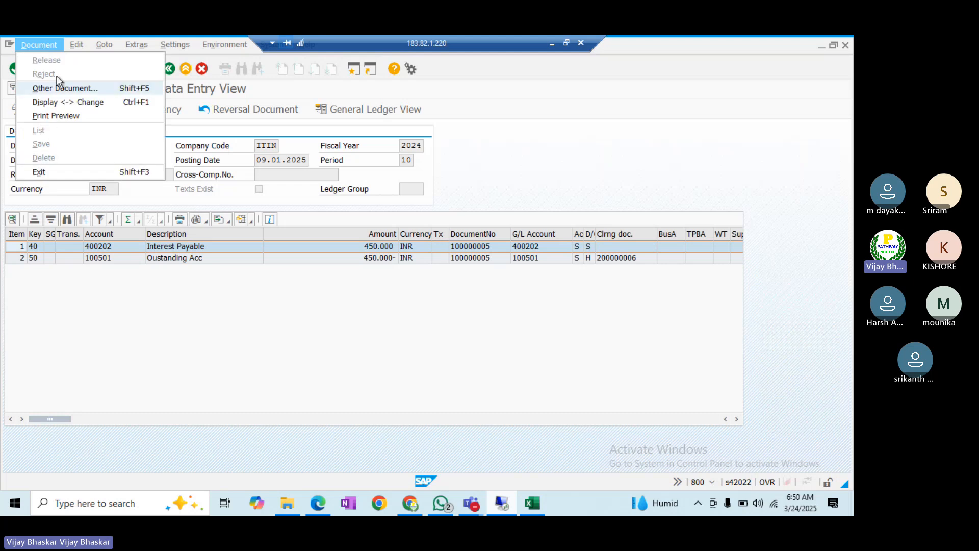
- Write the note in B1046 that documents are corrected with a functionality called REVERSAL
click(553, 45)
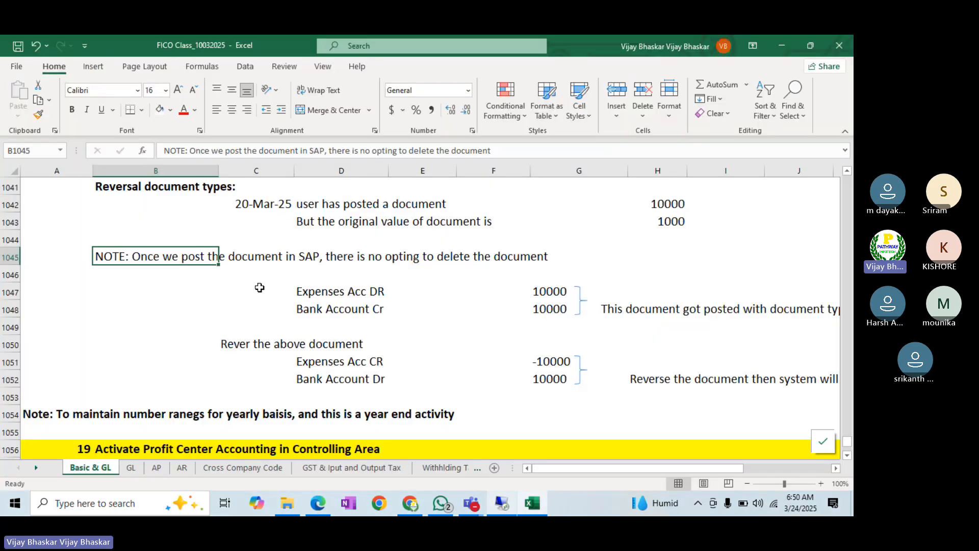
click(672, 208)
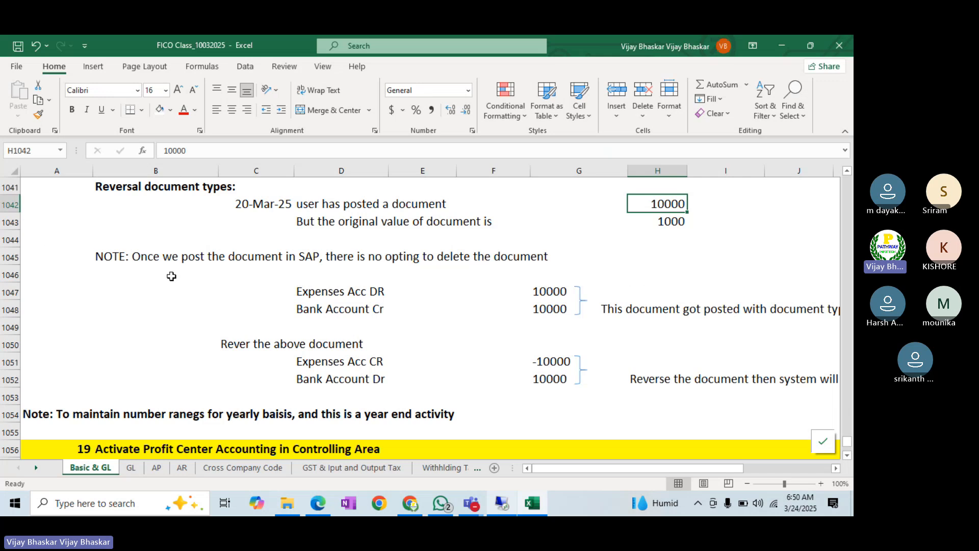
click(135, 278)
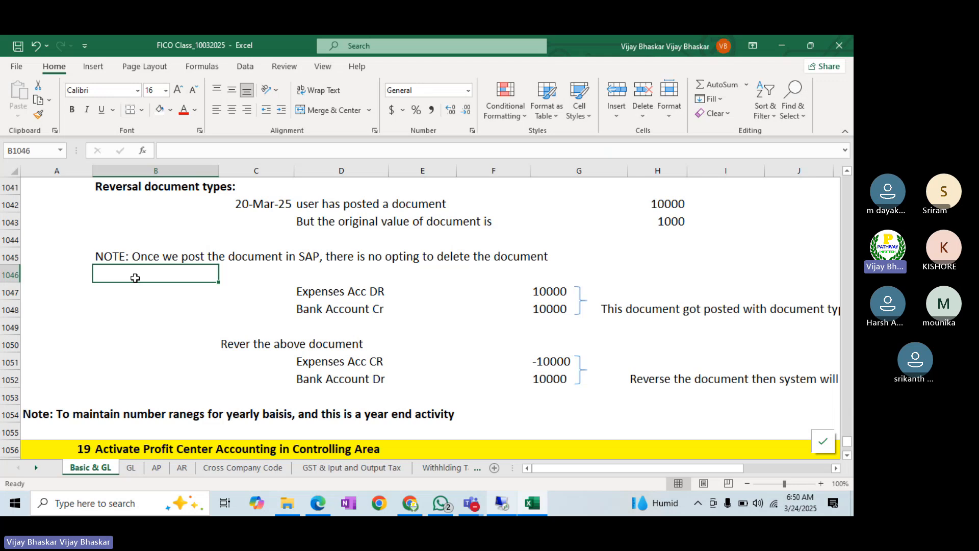
text(In ord)
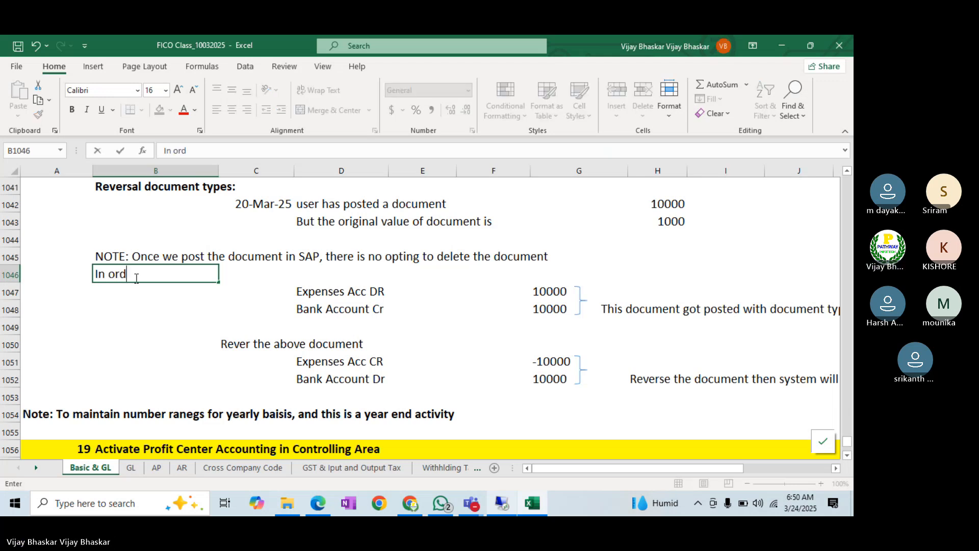
text(er to corre)
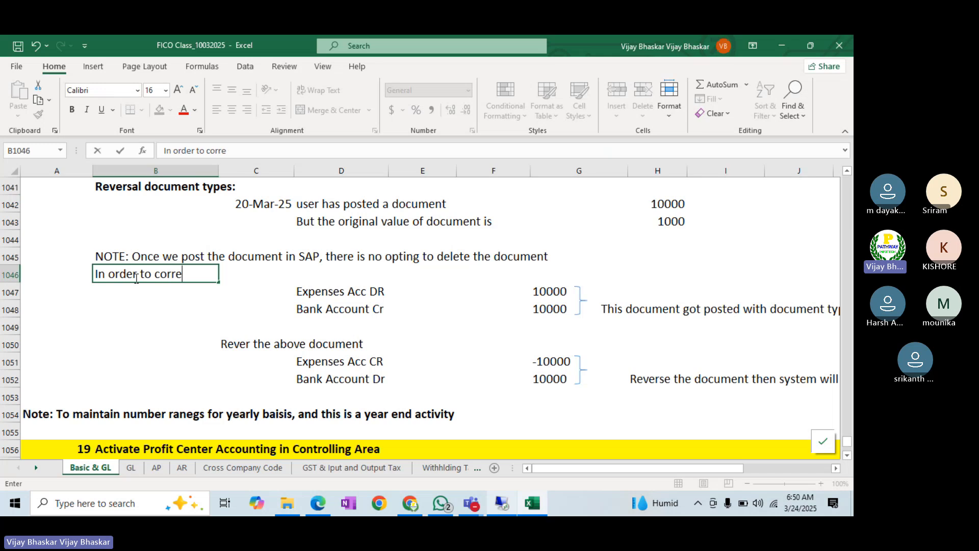
text(ct thr)
key(BackSpace)
text(e document, )
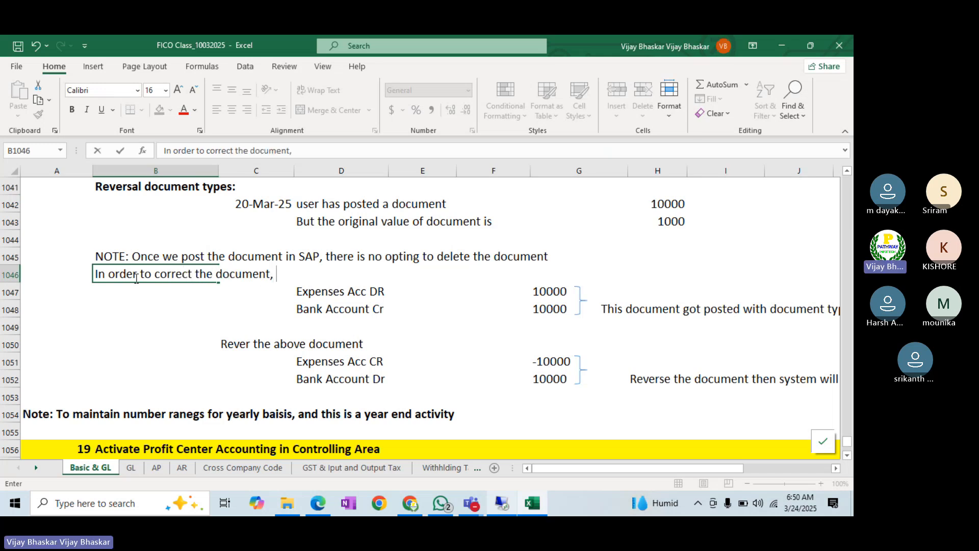
text(we havde a)
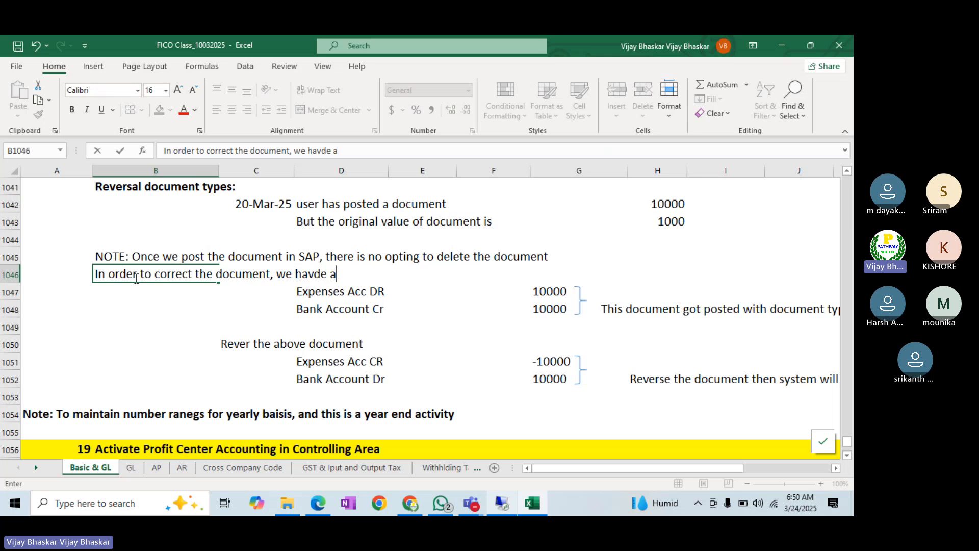
key(BackSpace)
key(BackSpace)
key(BackSpace)
key(BackSpace)
text(e a d)
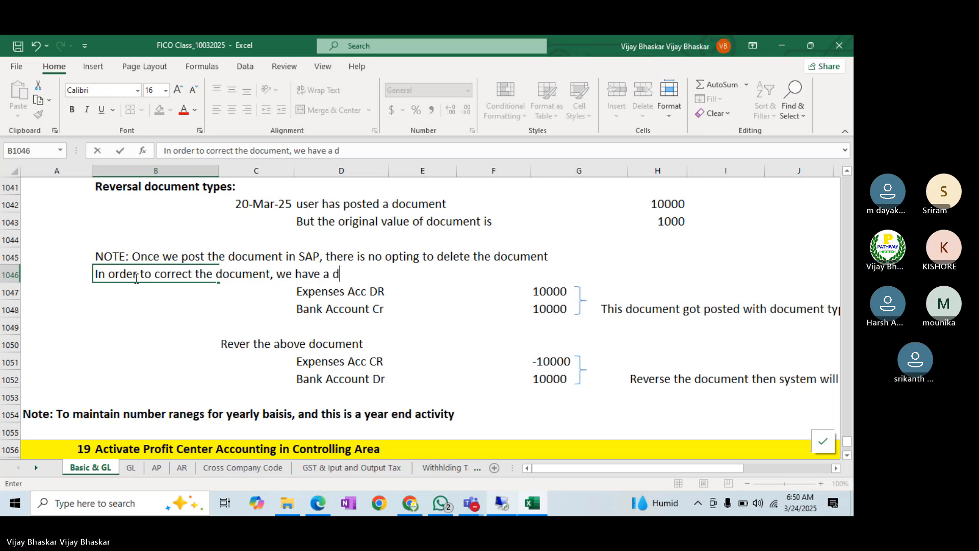
key(BackSpace)
text(functional;)
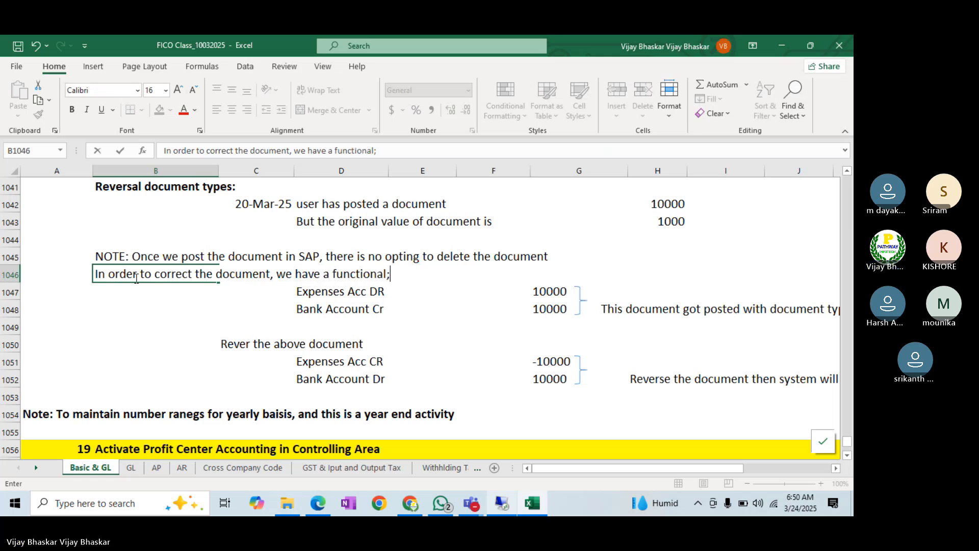
text(ity)
key(BackSpace)
key(BackSpace)
key(BackSpace)
text(ity call it )
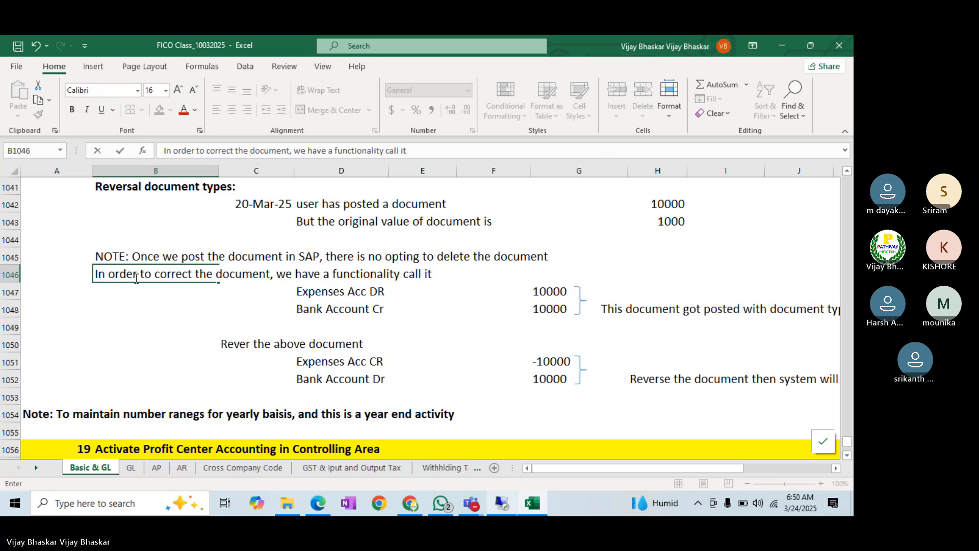
text(REVERSAL)
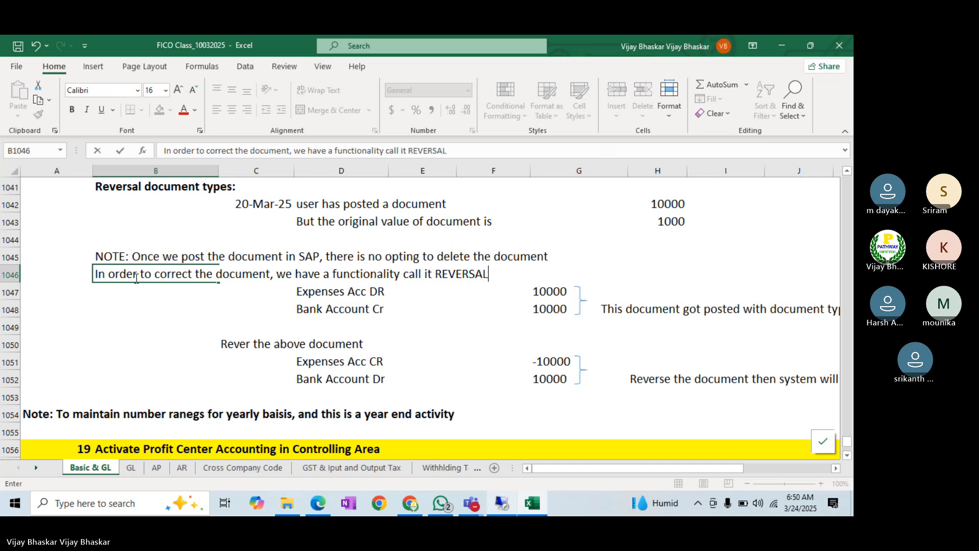
key(ctrl+Return)
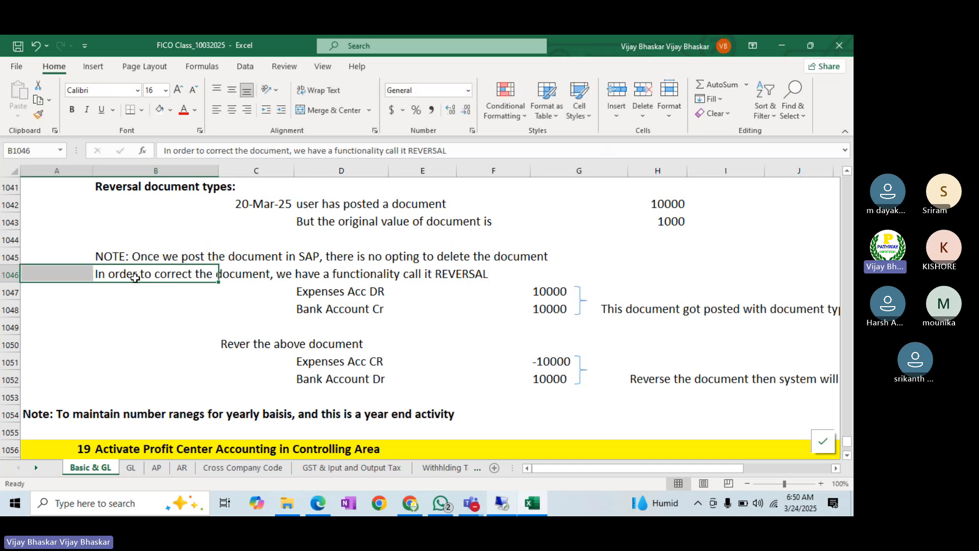
- Make the word REVERSAL in the note bold and red
drag(450, 150, 413, 150)
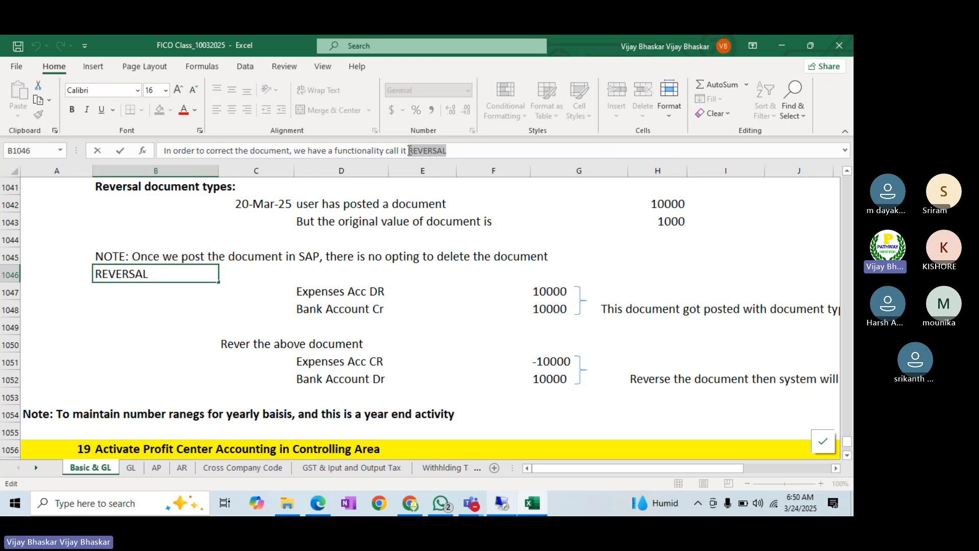
key(ctrl+b)
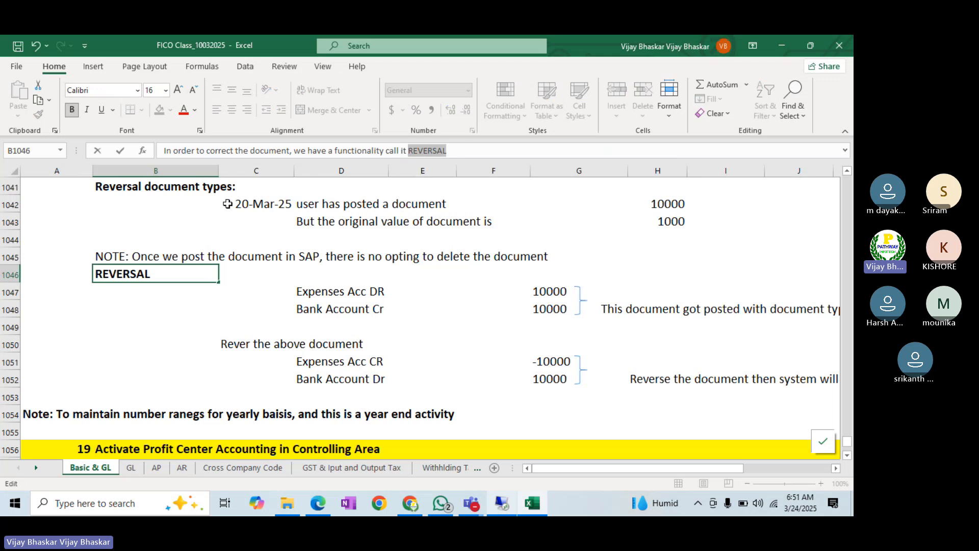
click(183, 113)
click(87, 340)
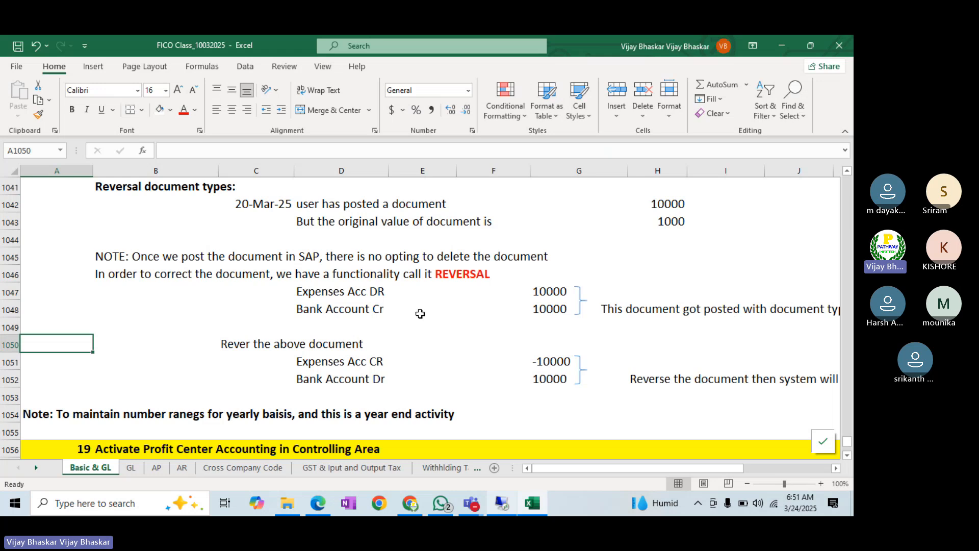
- Relabel the D1048 credit line, first as Bank Clearing Account Cr, finally as Vendor Account Cr
click(317, 309)
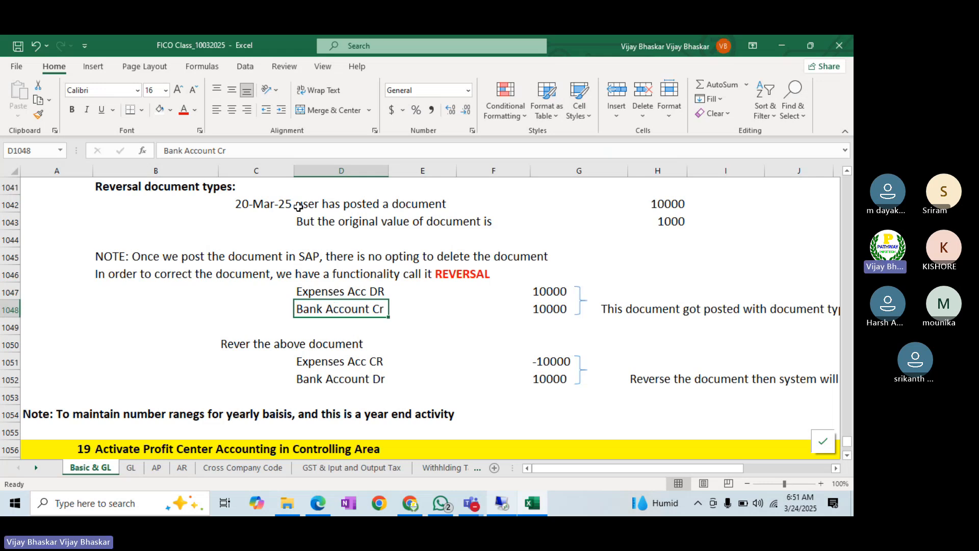
click(186, 151)
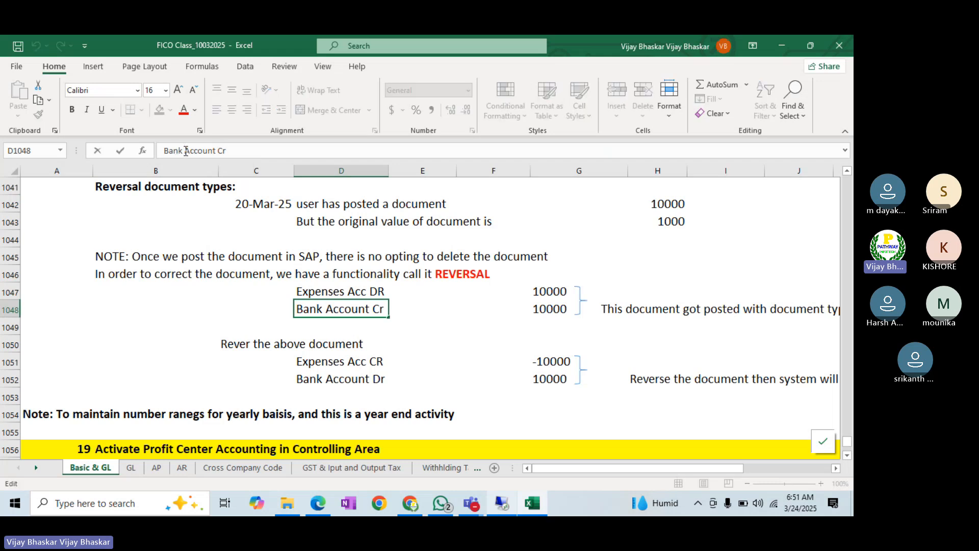
text(Clearing)
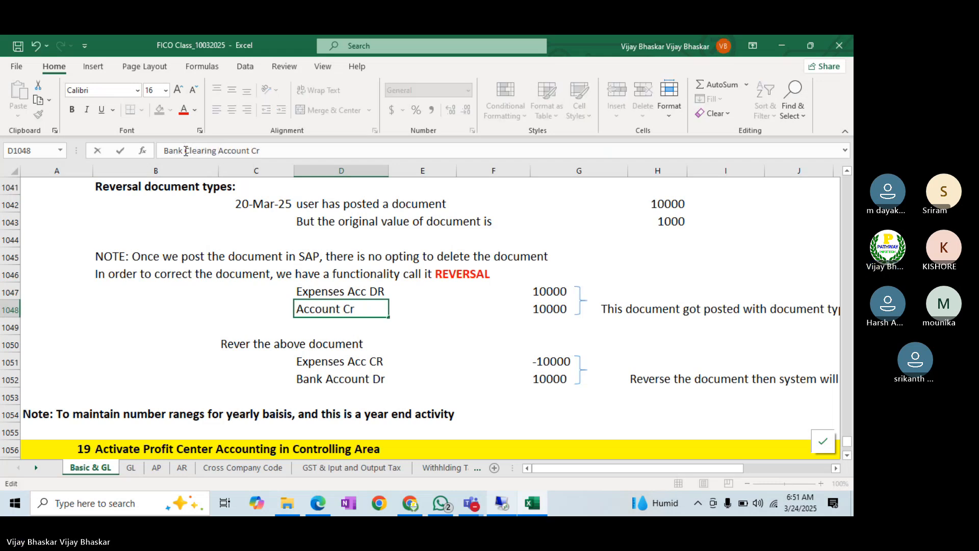
key(Return)
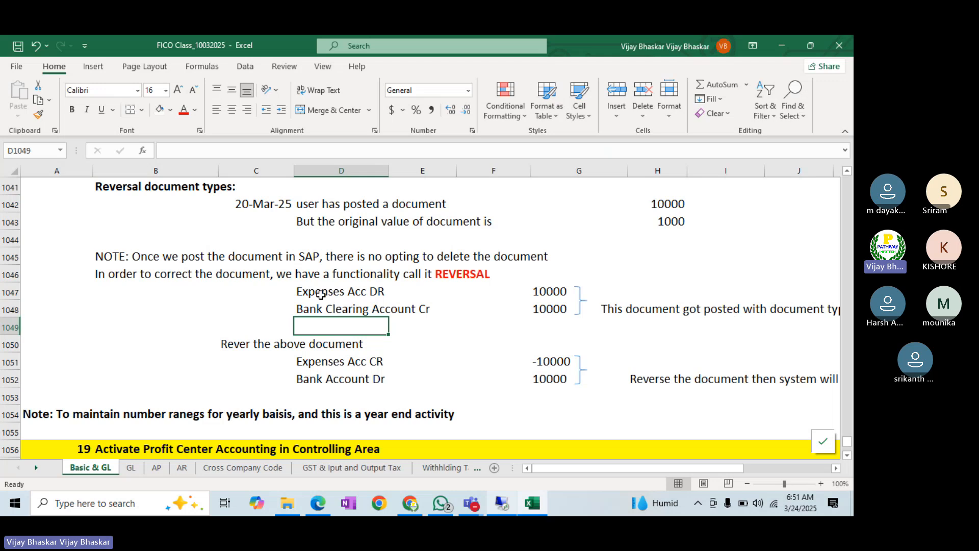
click(317, 312)
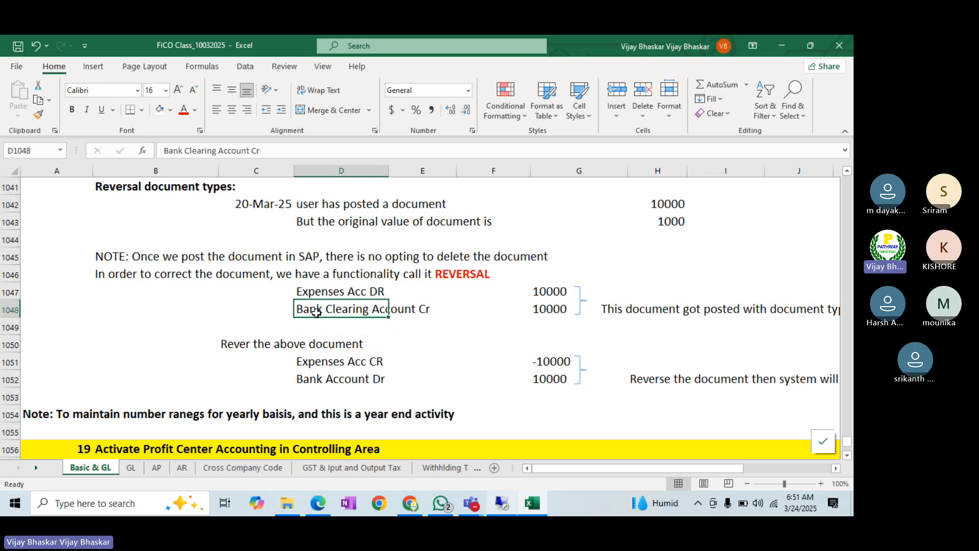
text(Vendor Ac)
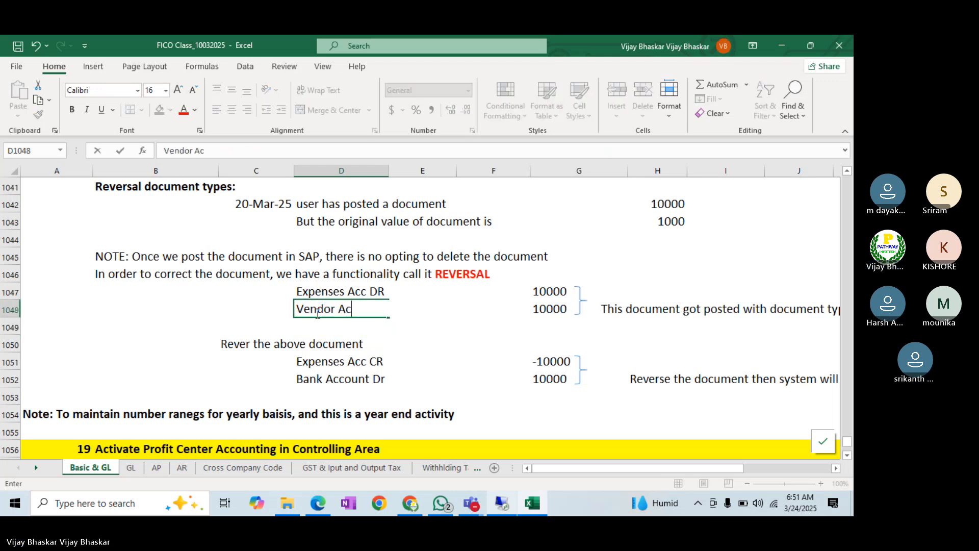
text(count Cr)
key(Return)
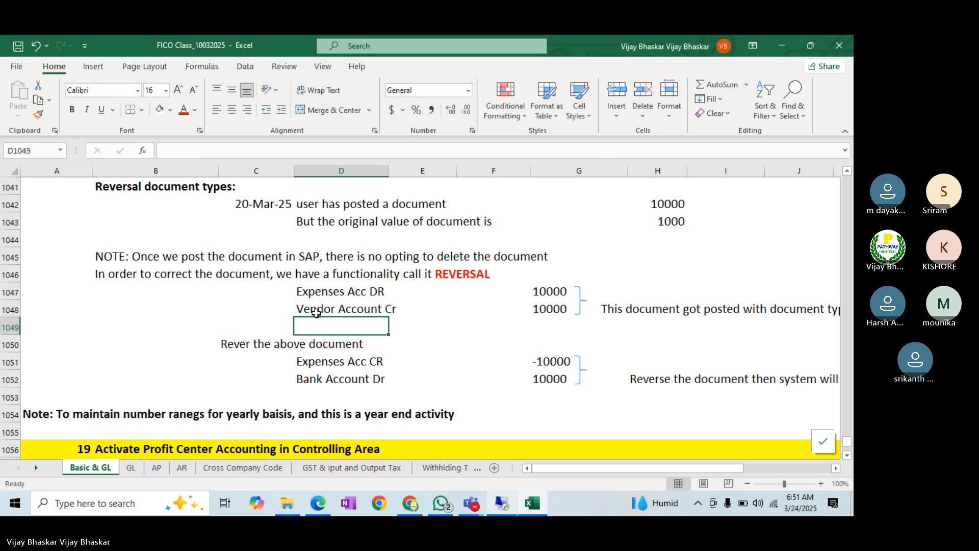
- Copy the Vendor Account Cr label into the first reversal line
click(316, 313)
key(ctrl+c)
key(Down)
key(Down)
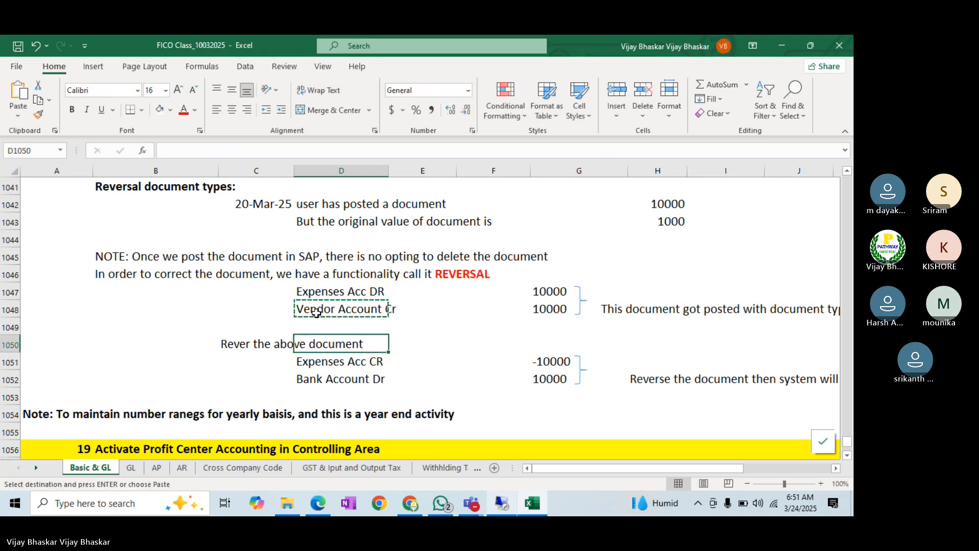
key(Down)
key(Down)
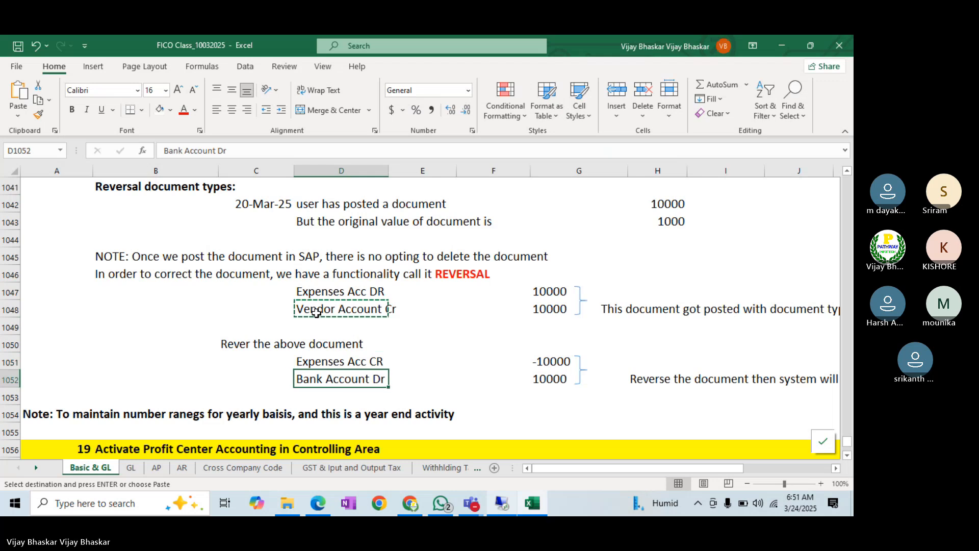
key(Return)
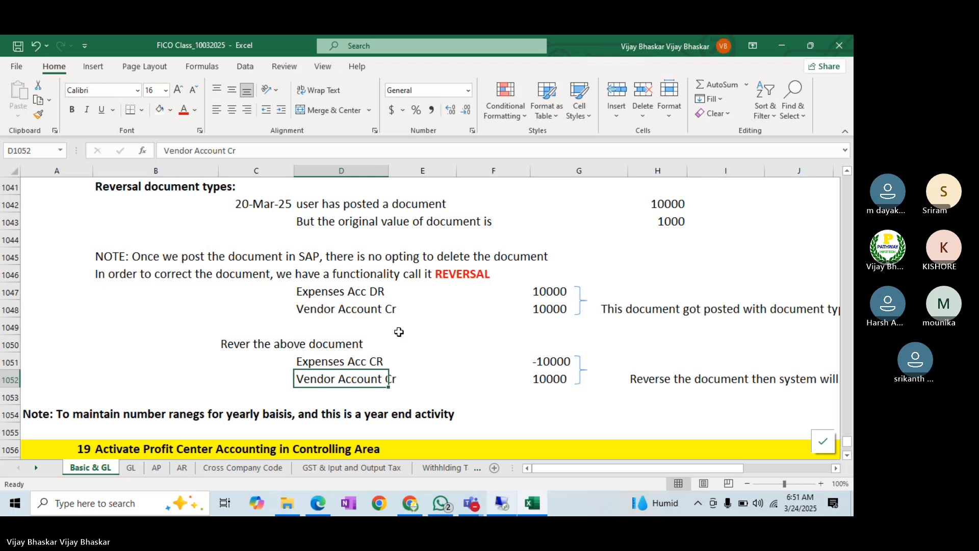
click(322, 310)
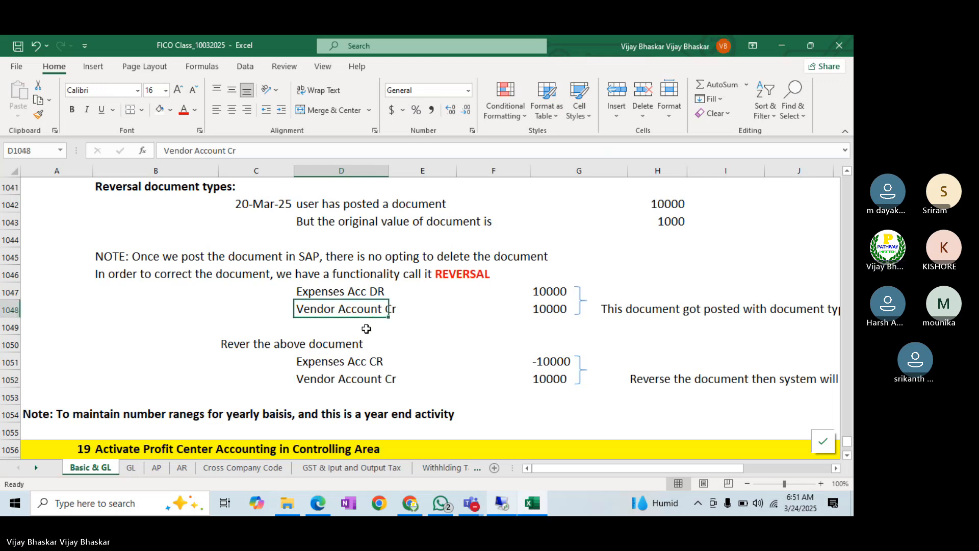
click(308, 377)
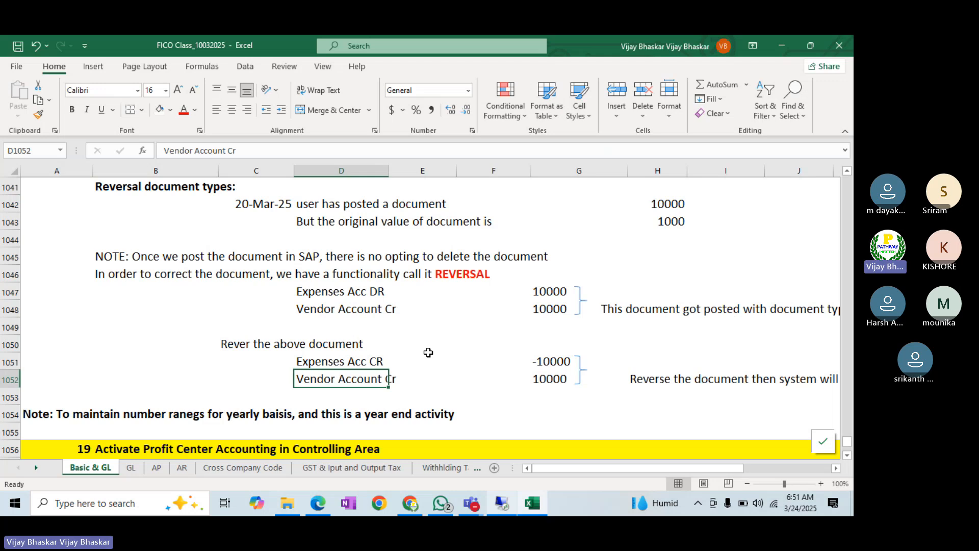
key(ctrl+x)
key(Up)
key(ctrl+v)
- Copy the Expenses Acc DR label into the second reversal line
key(Up)
key(Up)
key(Up)
key(Up)
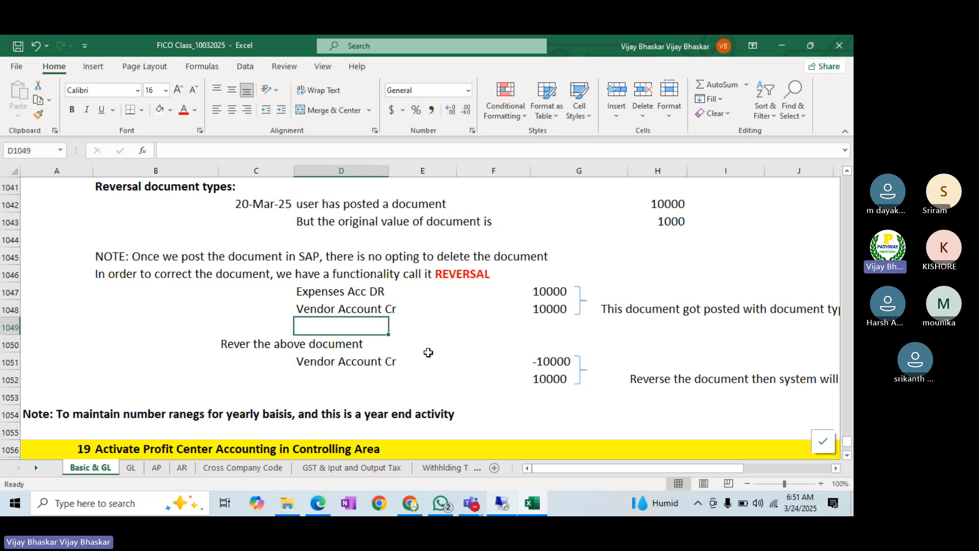
key(ctrl+c)
key(Down)
key(Down)
key(Down)
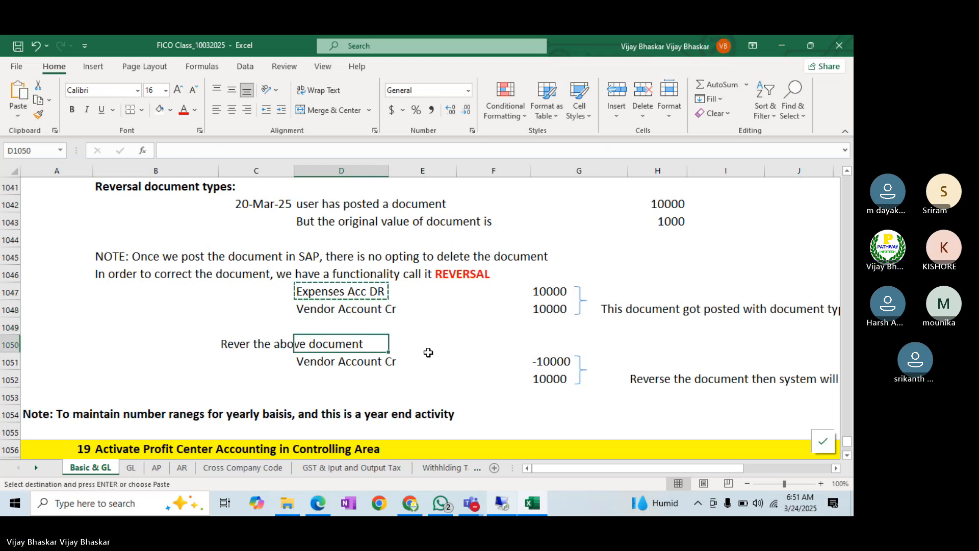
key(Down)
key(Down)
key(Up)
key(Down)
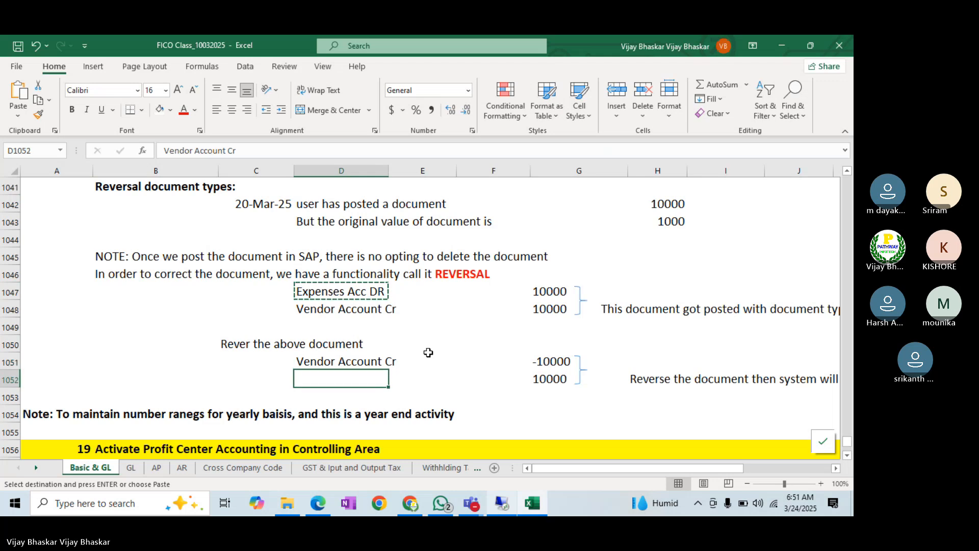
key(Return)
- Change the reversal endings so the lines read Vendor Account DR and Expenses Acc Cr
click(347, 361)
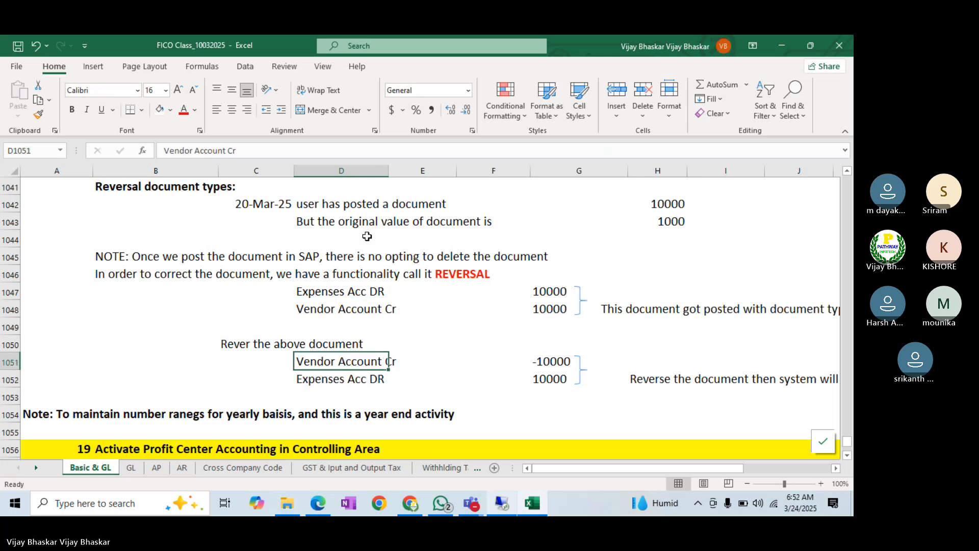
click(257, 151)
key(BackSpace)
text(DR)
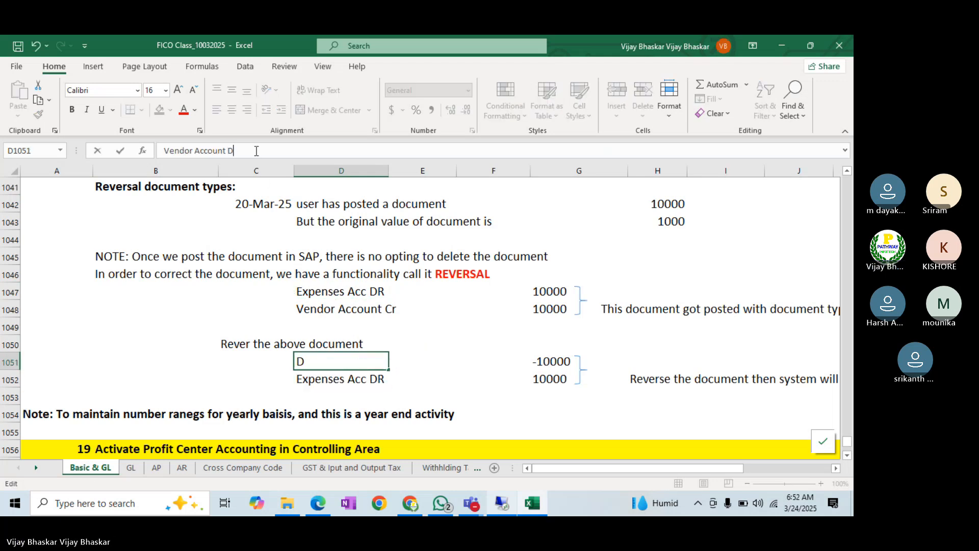
key(Return)
click(250, 151)
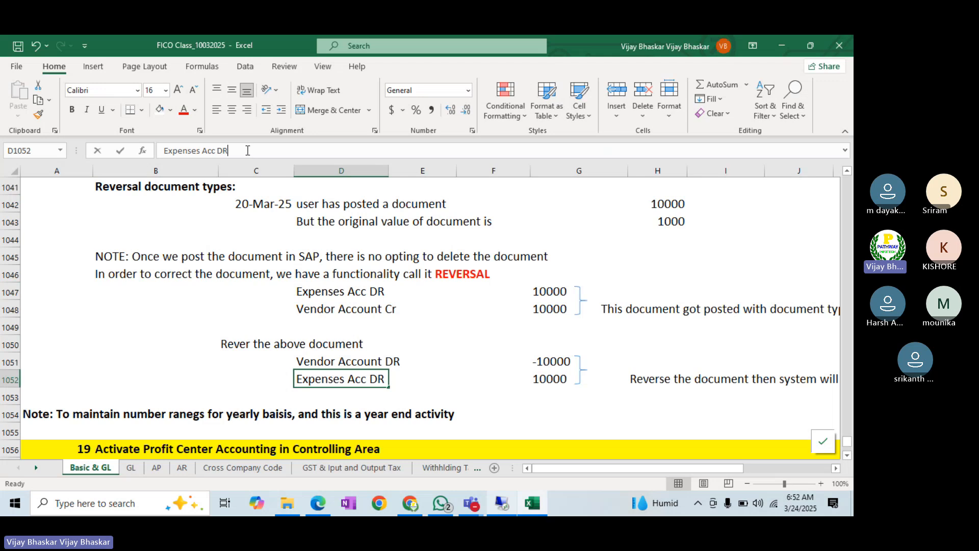
key(BackSpace)
key(BackSpace)
text(Cr)
key(Return)
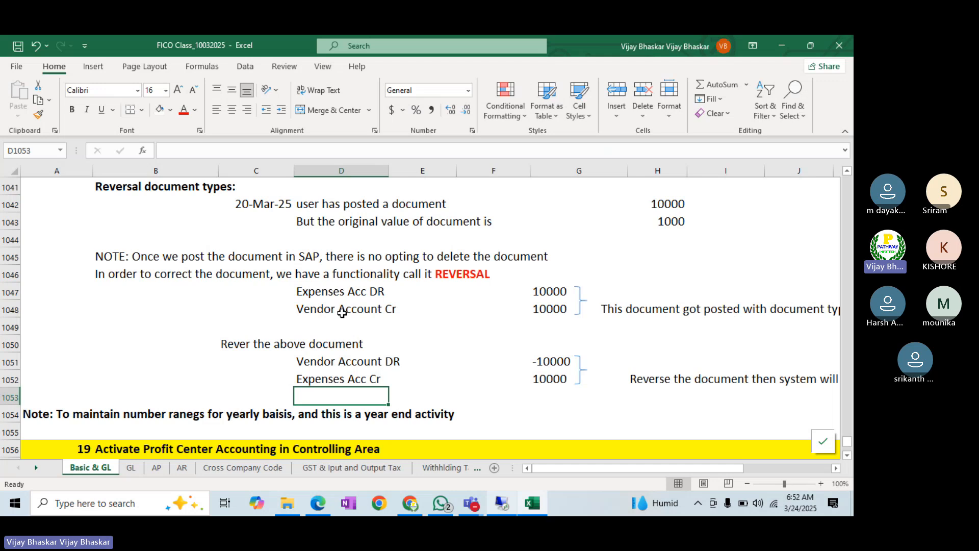
- Review the original 10000 Expenses Acc DR and Vendor Account Cr lines, then bring up SAP document 100000005
click(325, 294)
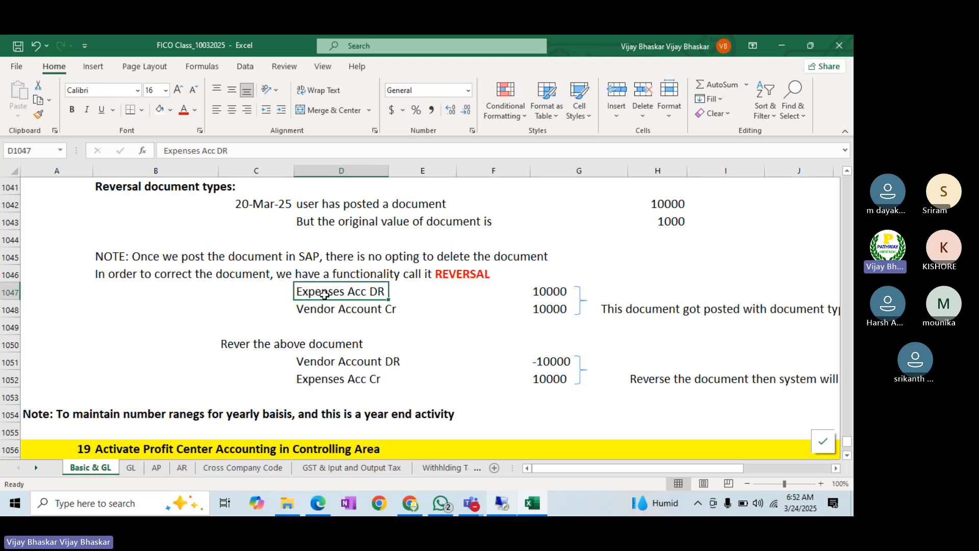
click(326, 311)
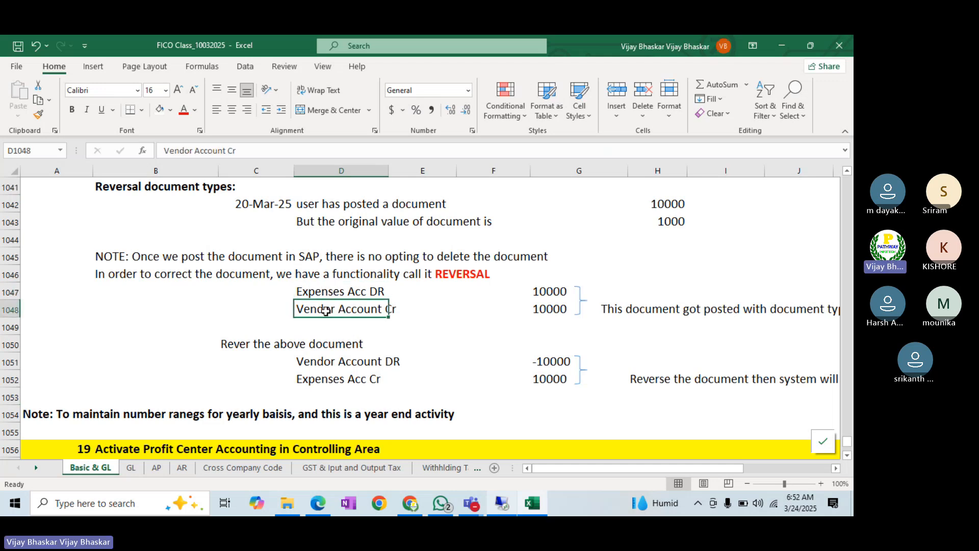
click(544, 291)
click(540, 311)
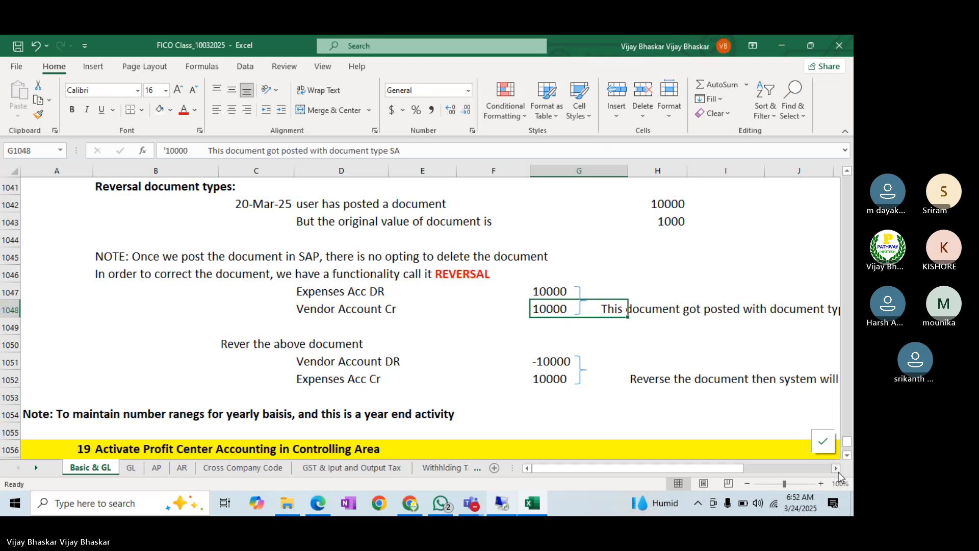
scroll(838, 473, right, 2)
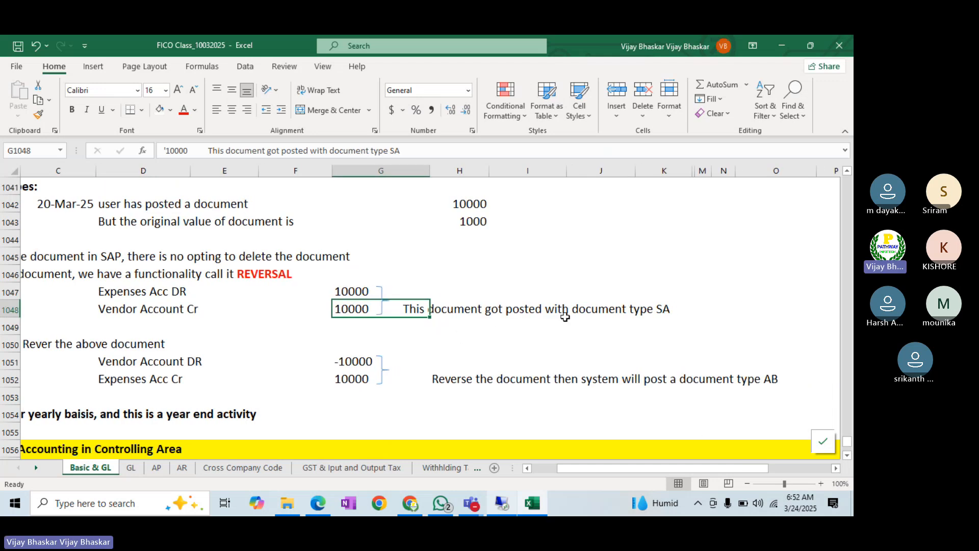
click(674, 311)
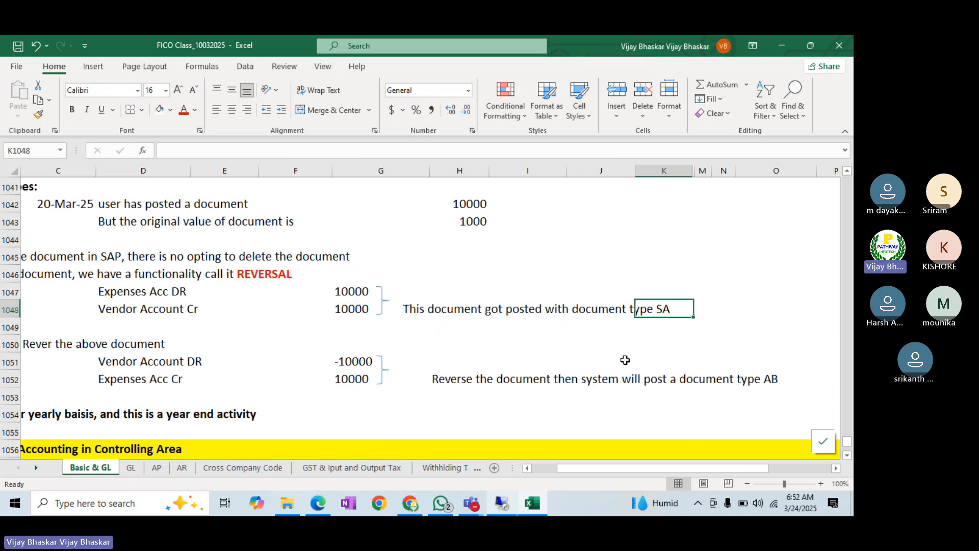
click(502, 505)
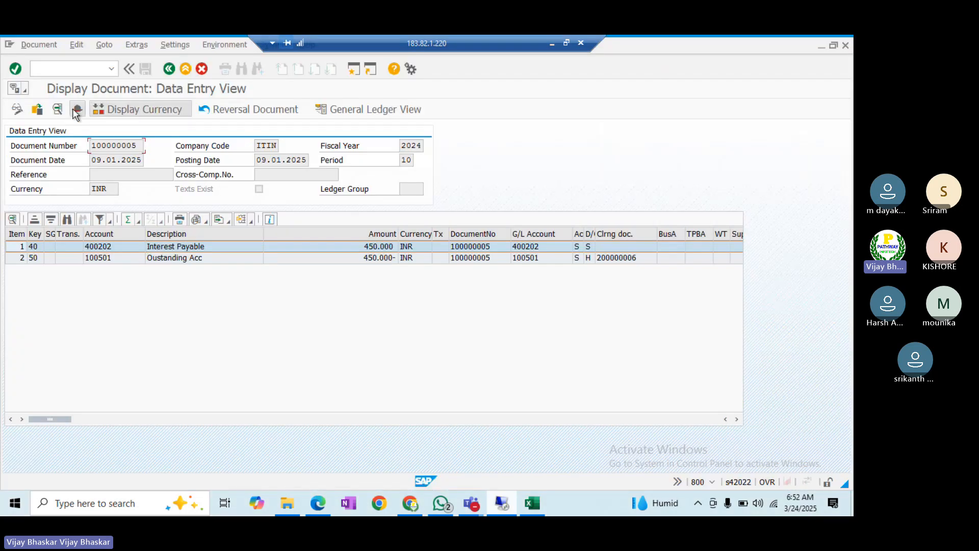
- Inspect document 100000005's header, noting document type SA, then minimize SAP
click(77, 109)
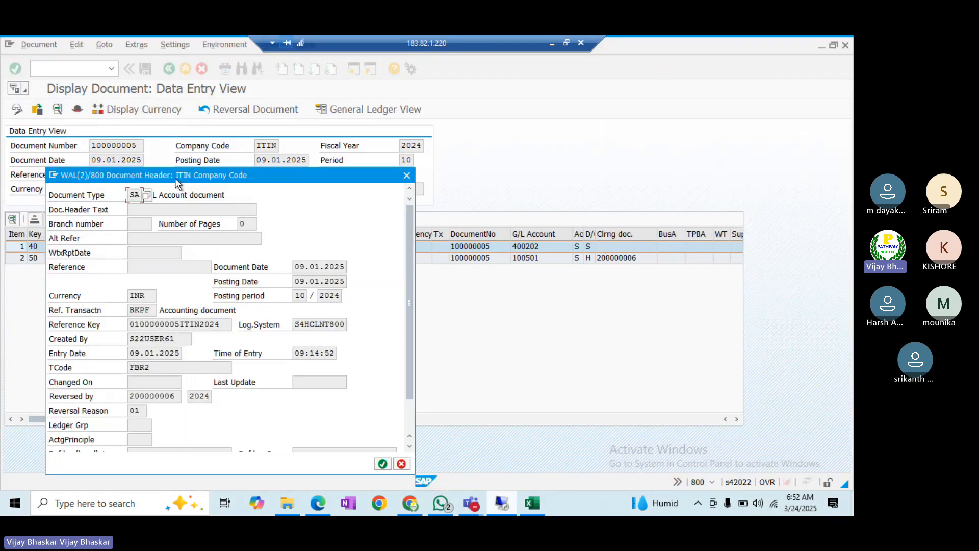
drag(176, 176, 478, 135)
click(453, 170)
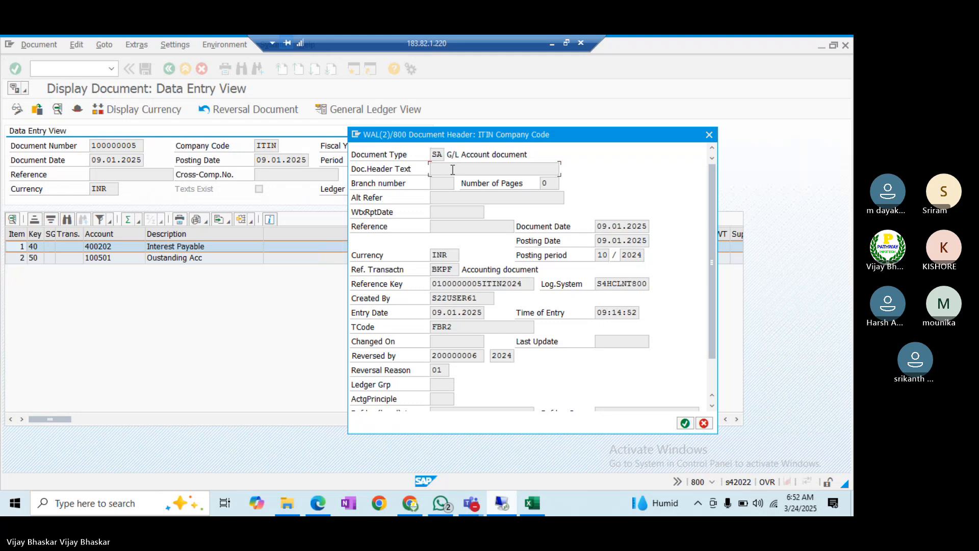
drag(444, 154, 436, 154)
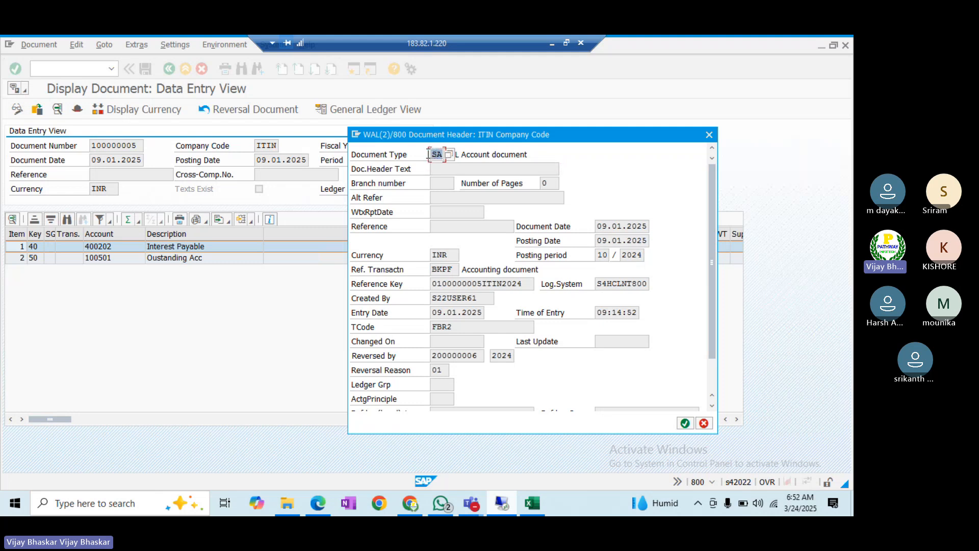
click(429, 155)
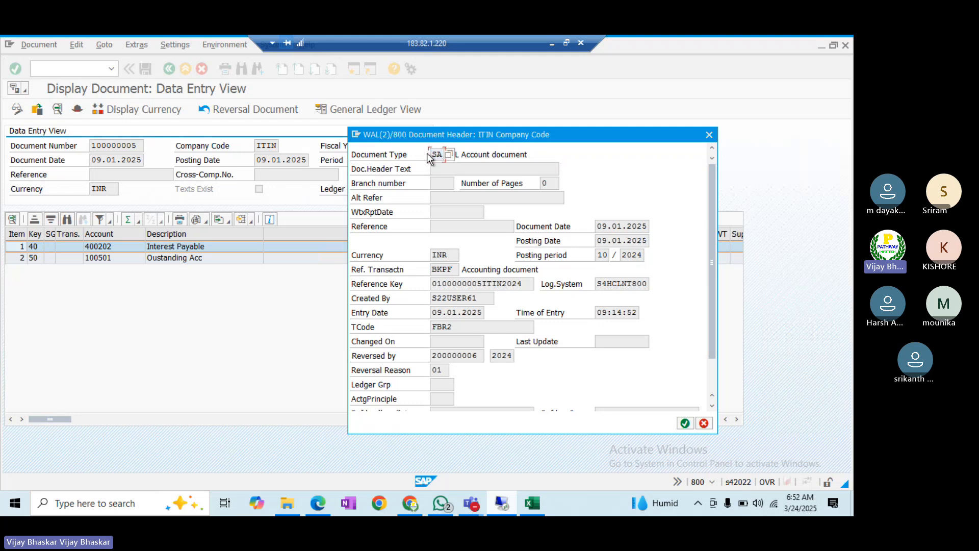
click(552, 44)
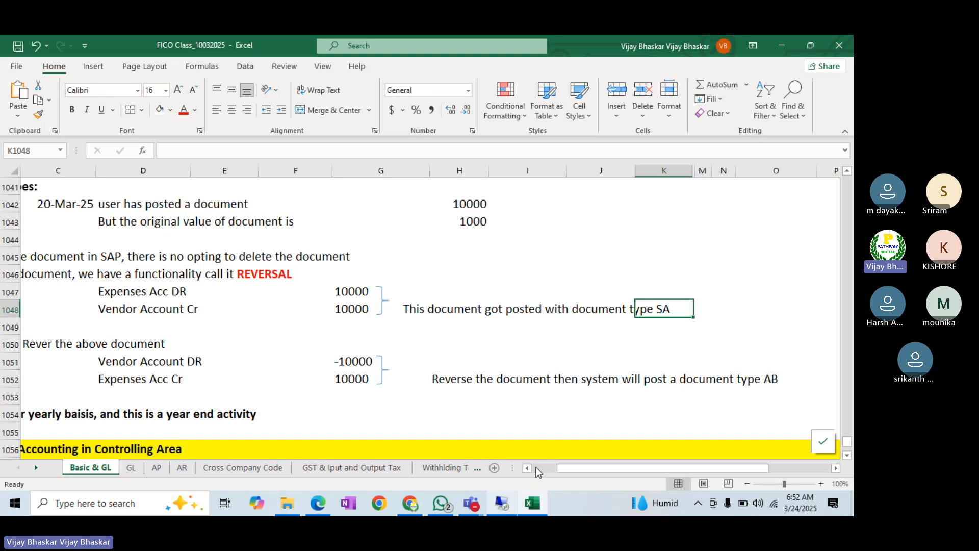
- Close the SAP document header and review the posting key 40 and 50 line items
scroll(561, 458, left, 3)
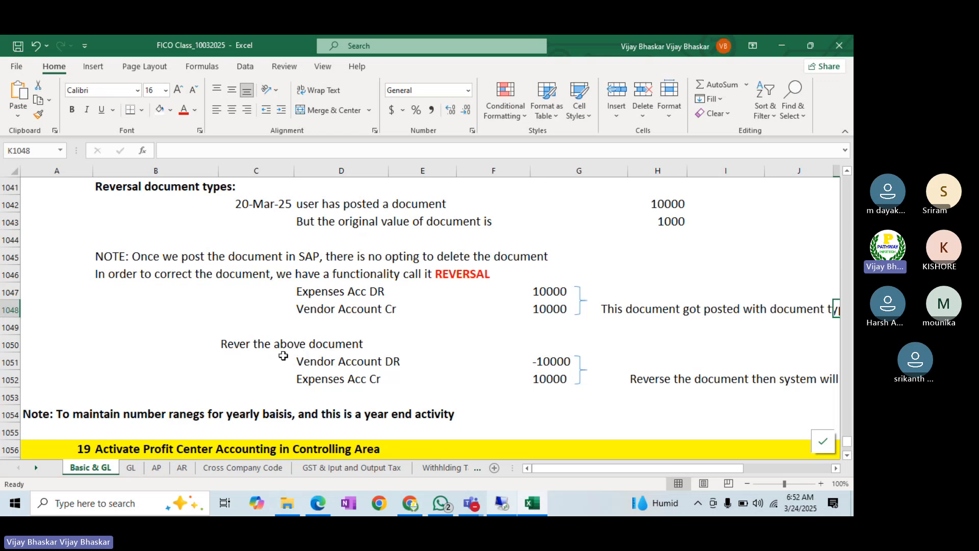
click(236, 342)
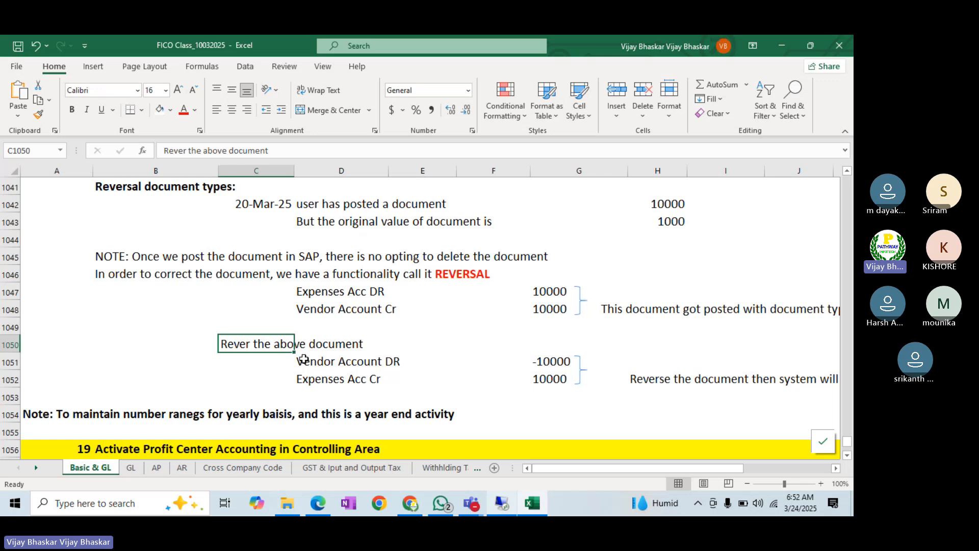
key(alt+Tab)
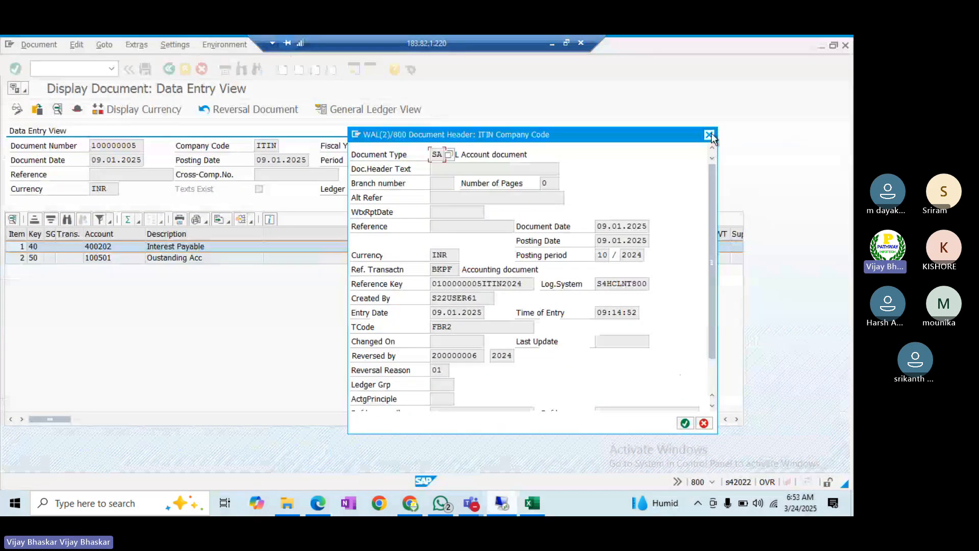
click(710, 135)
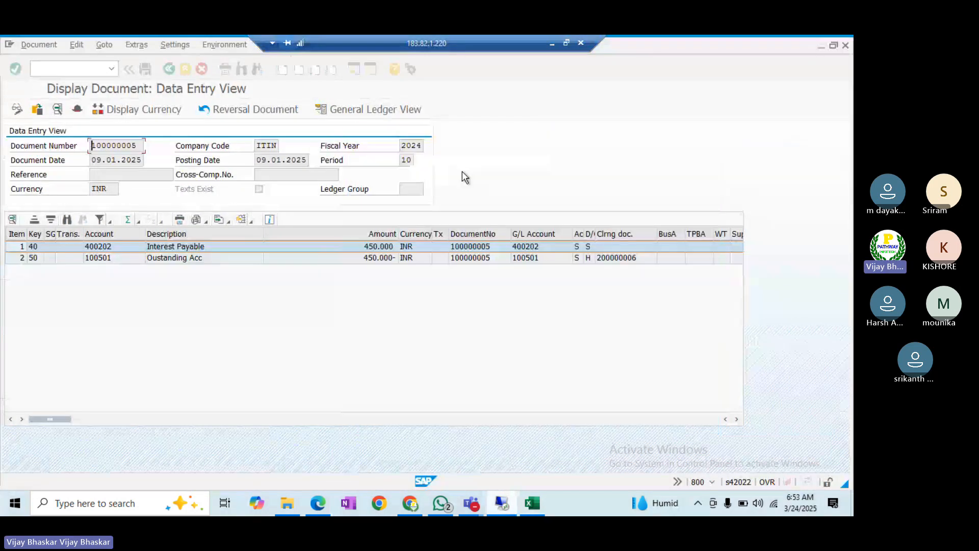
click(34, 249)
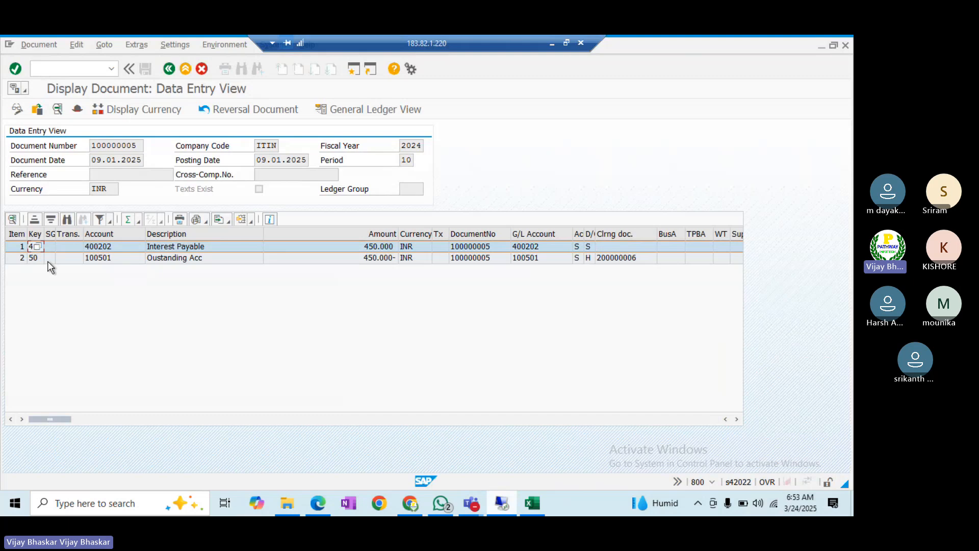
click(48, 258)
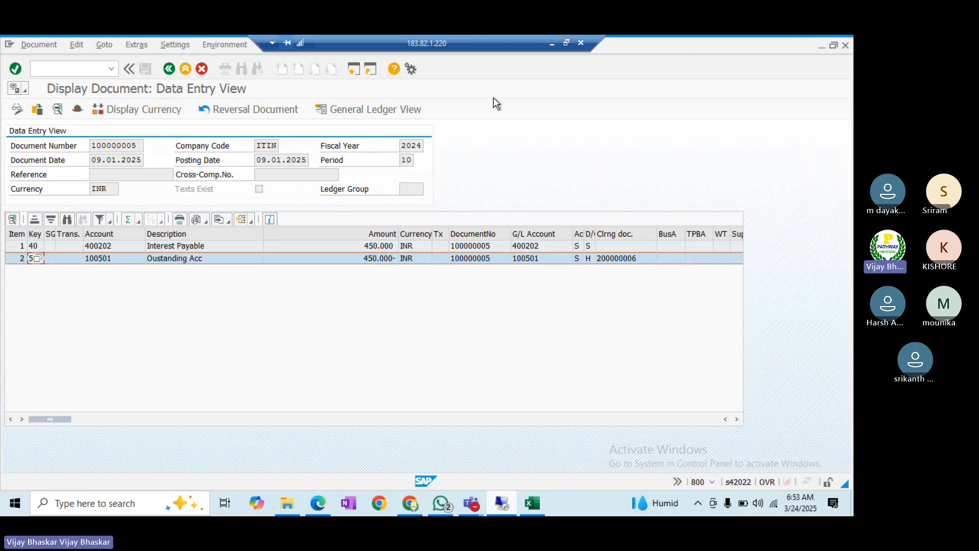
click(550, 44)
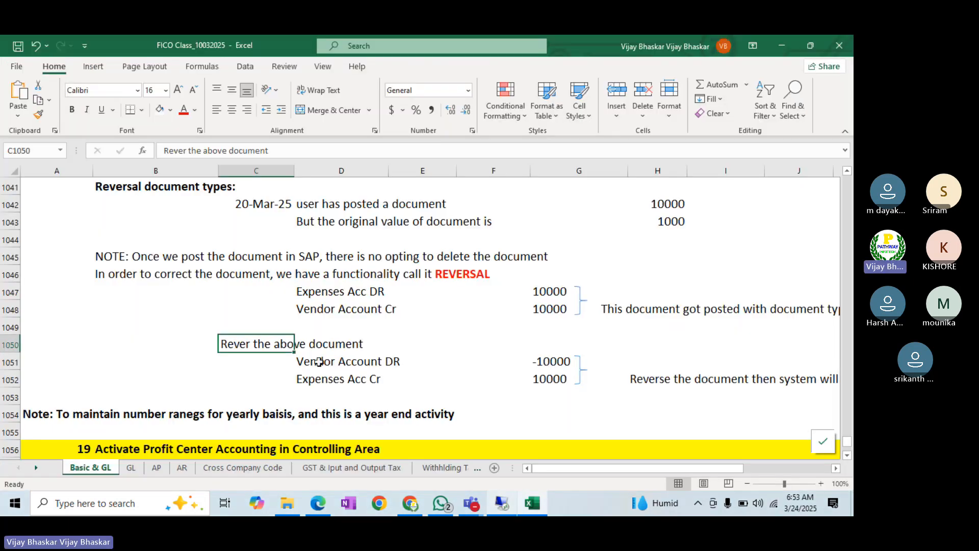
- Compare the Excel original and reversal lines and their 10000 and -10000 amounts
click(312, 312)
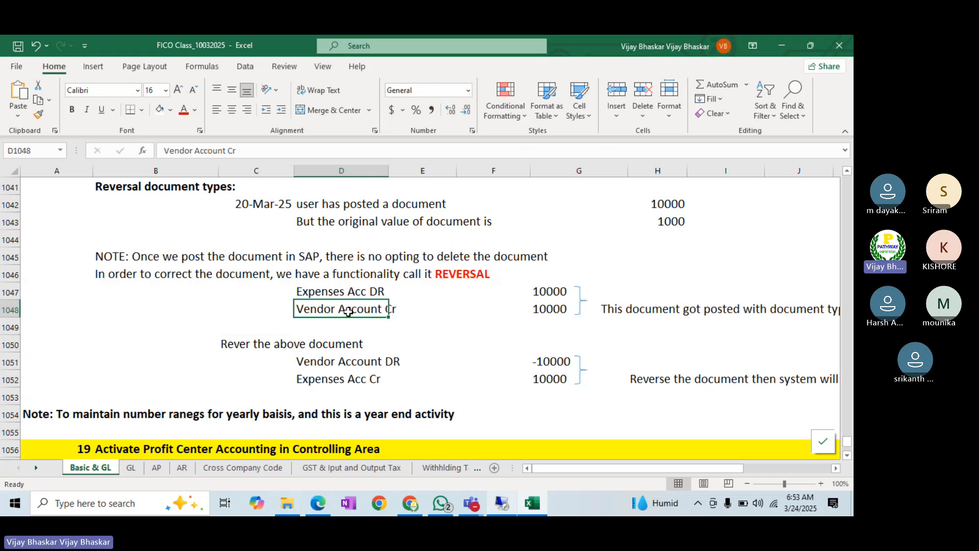
click(319, 364)
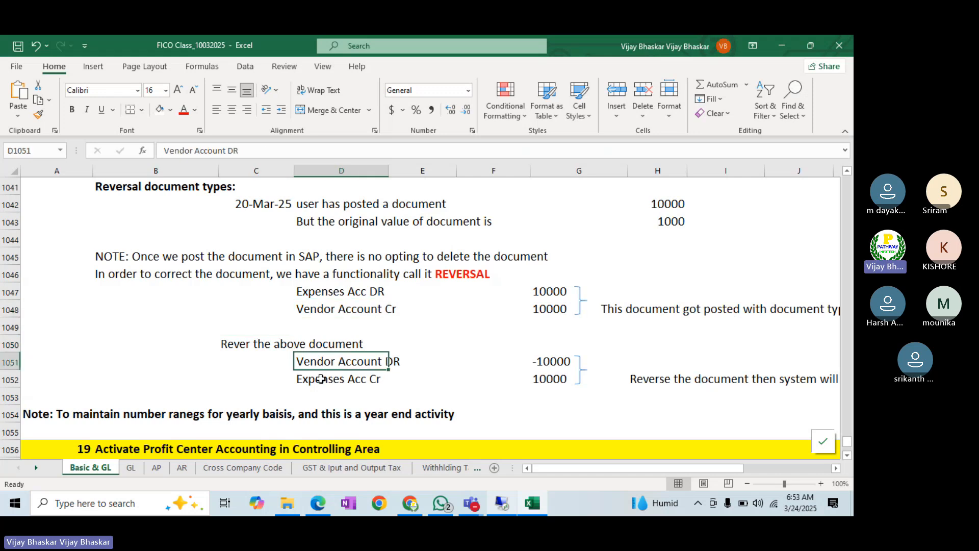
click(321, 379)
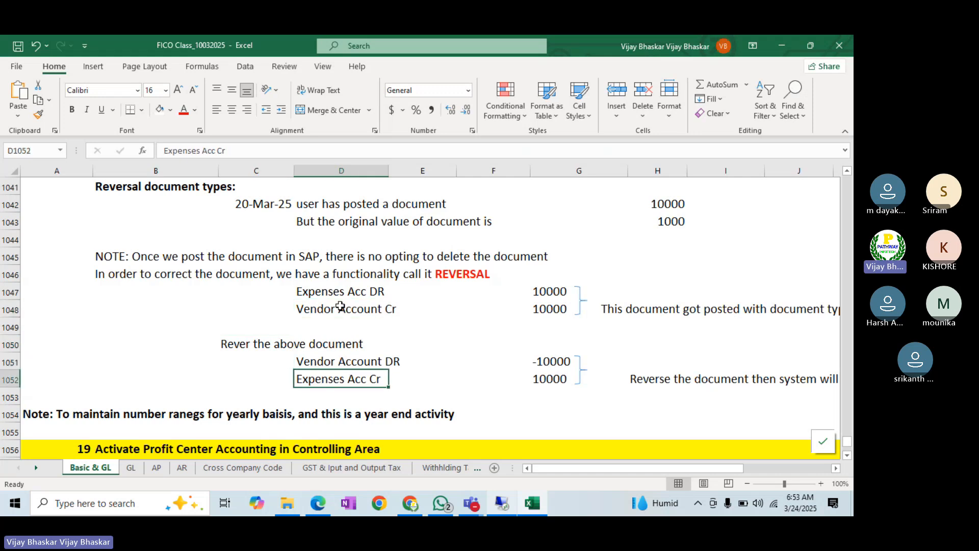
click(313, 292)
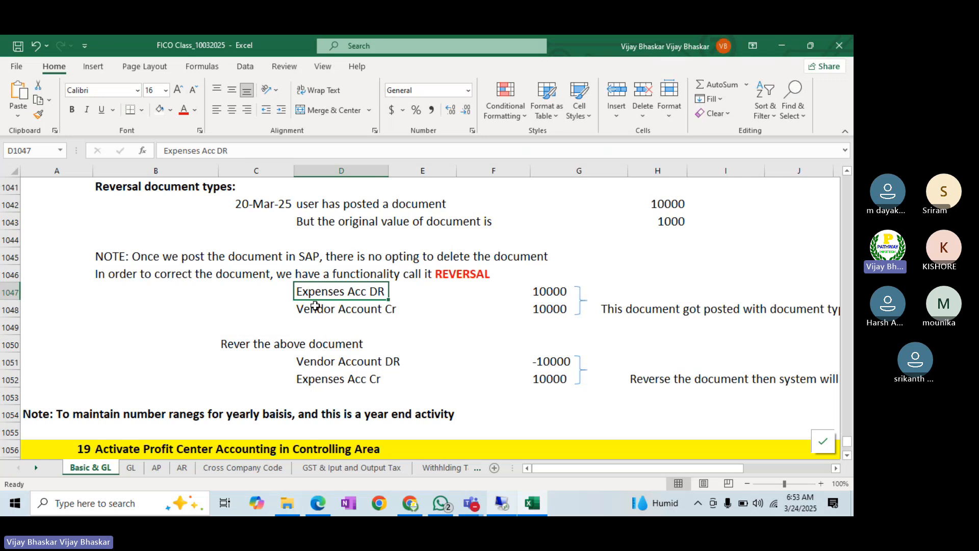
click(316, 306)
click(323, 360)
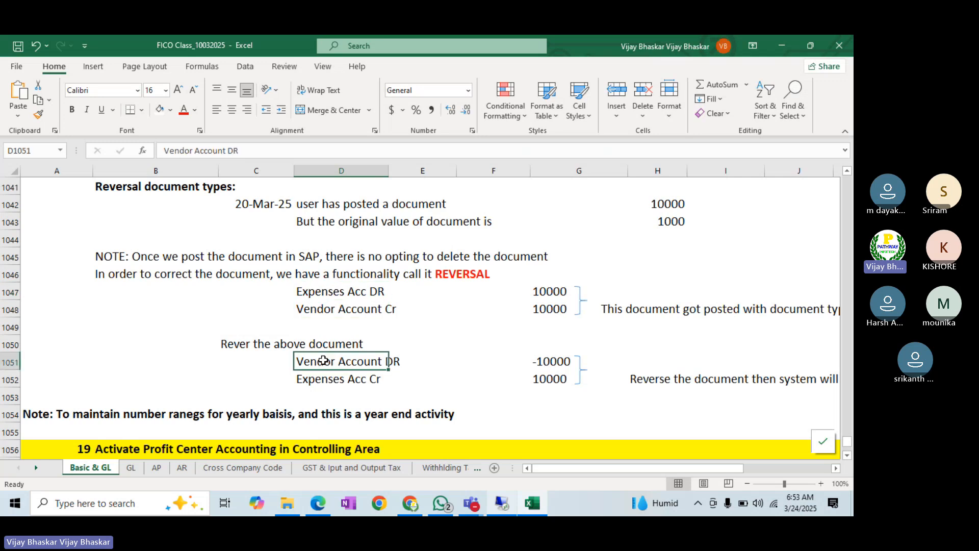
click(550, 309)
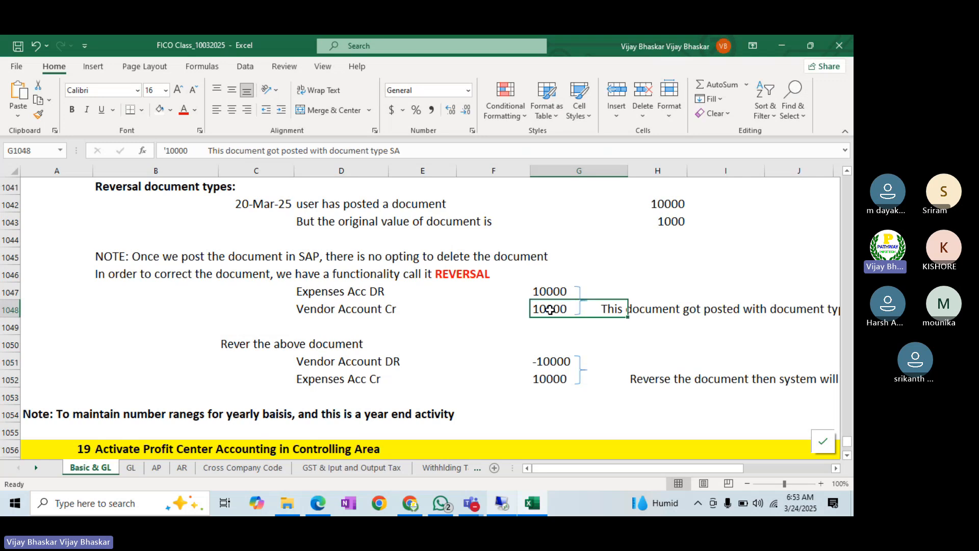
ctrl+click(553, 362)
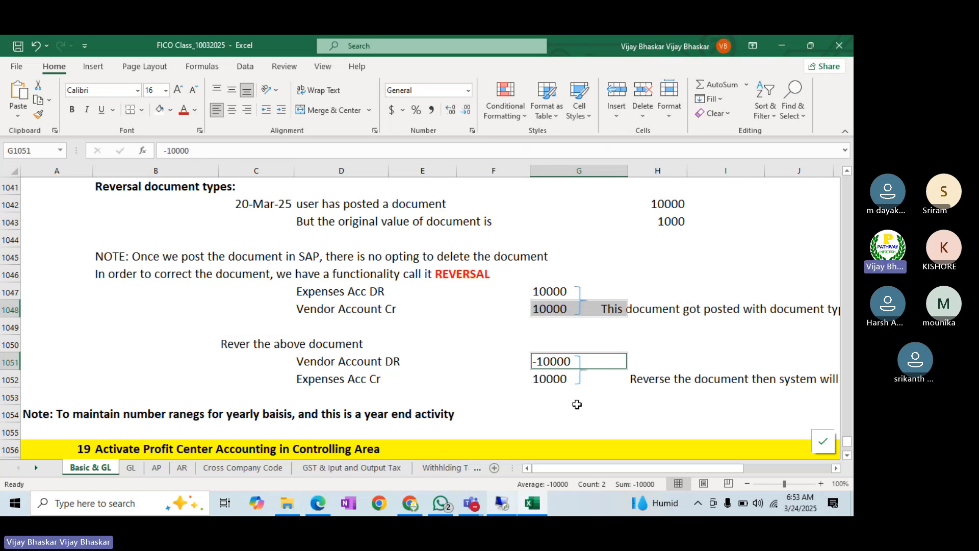
- Enter 10000 in F1047 and -10000 in F1048 for the original entry
click(524, 327)
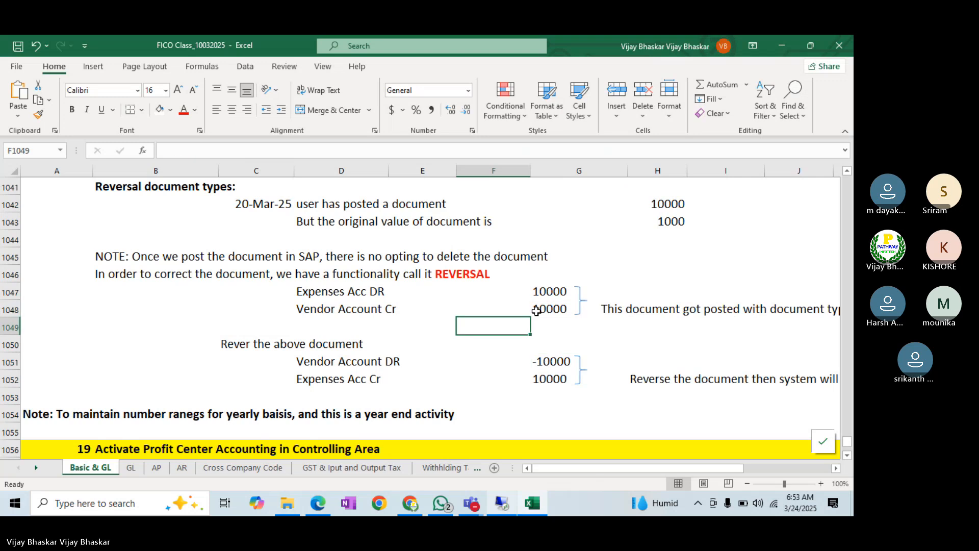
drag(541, 290, 546, 309)
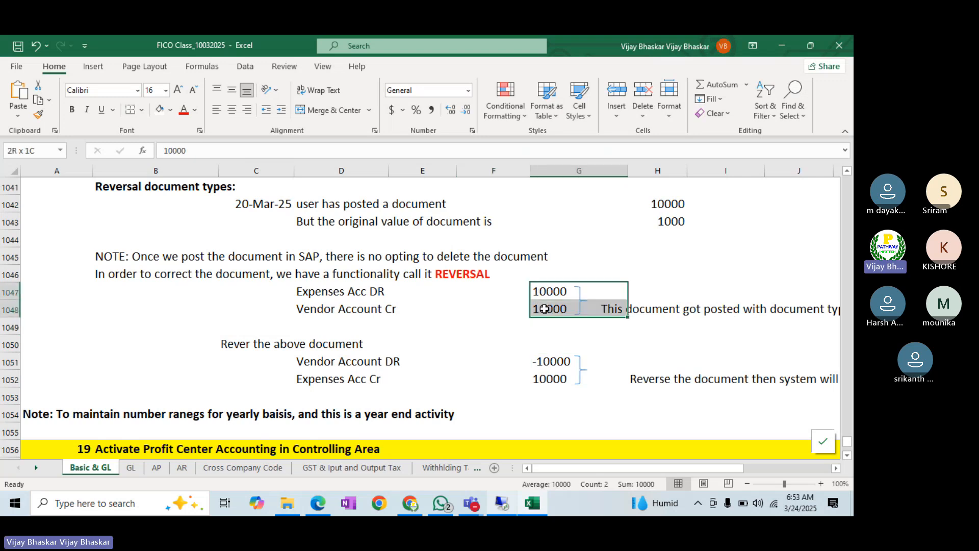
key(ctrl+q)
click(539, 288)
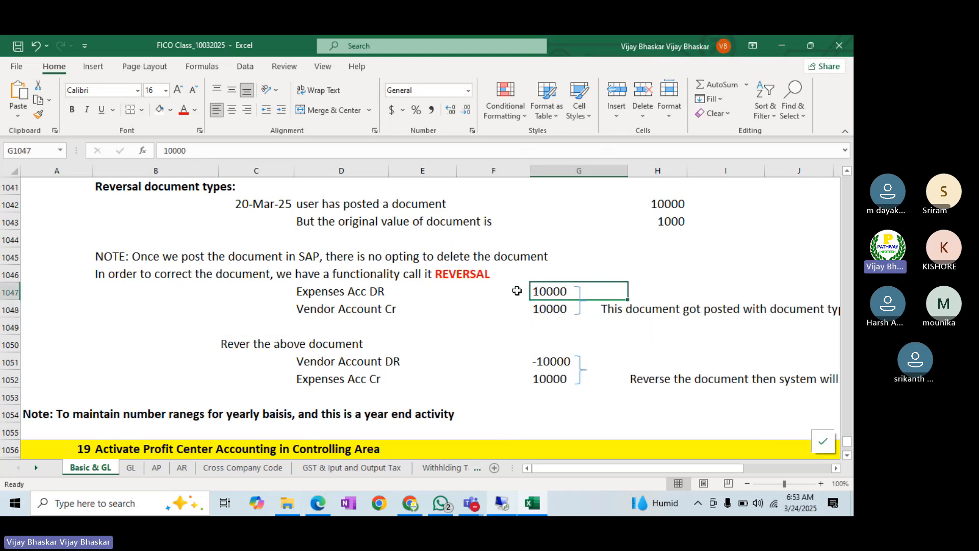
click(511, 292)
text(1000)
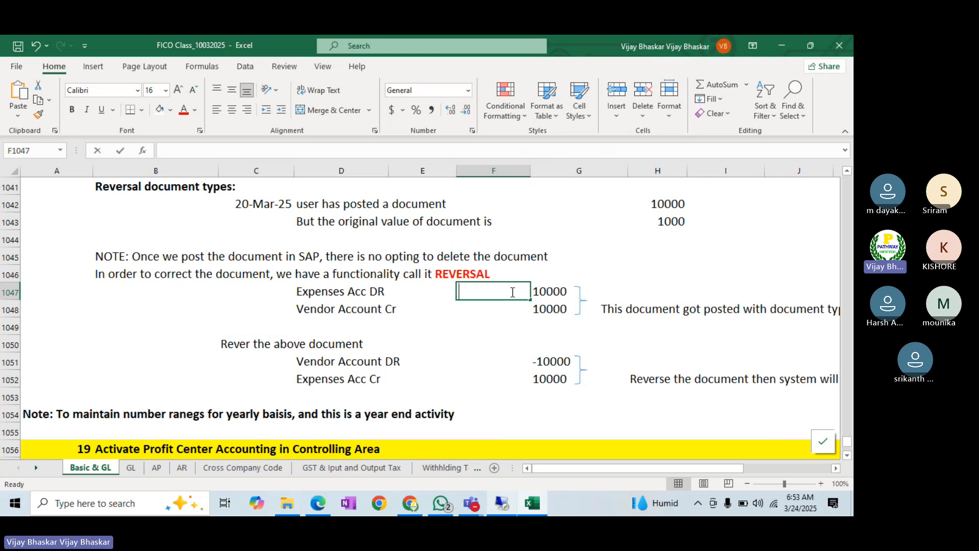
text(0)
key(Return)
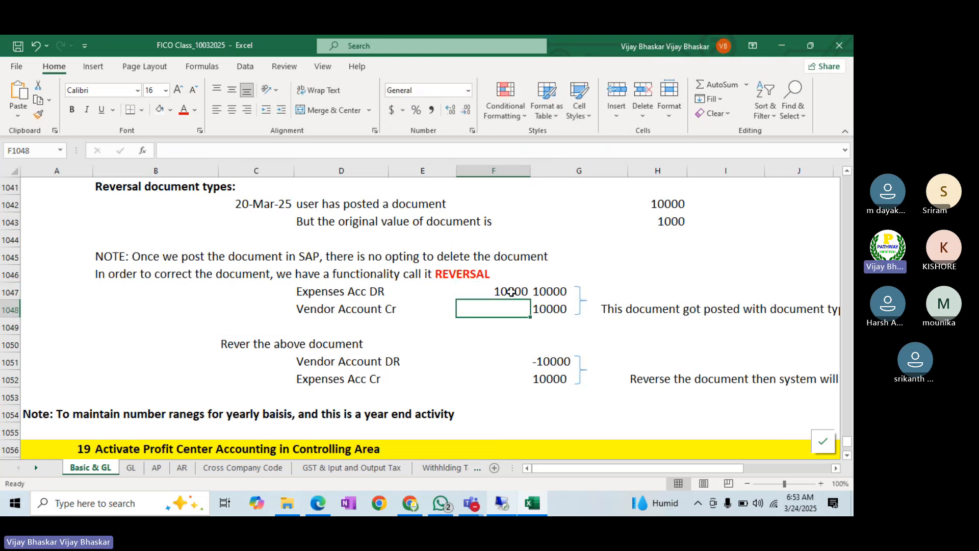
text(1000)
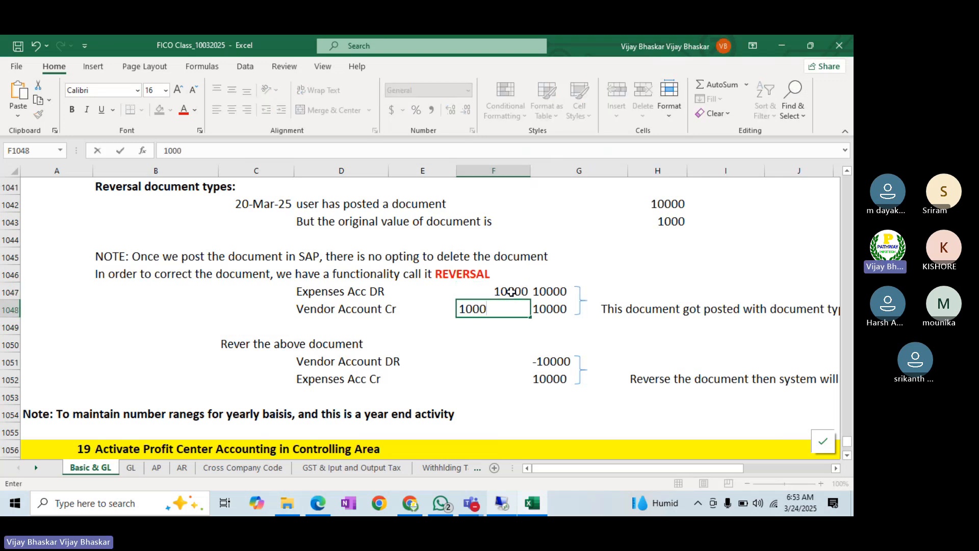
key(BackSpace)
key(BackSpace)
key(BackSpace)
key(BackSpace)
text(-10000)
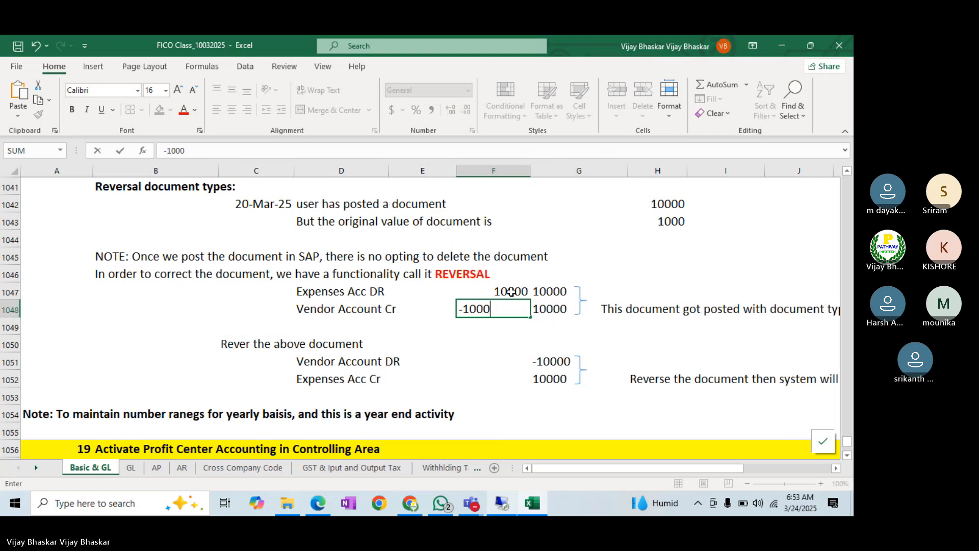
key(Return)
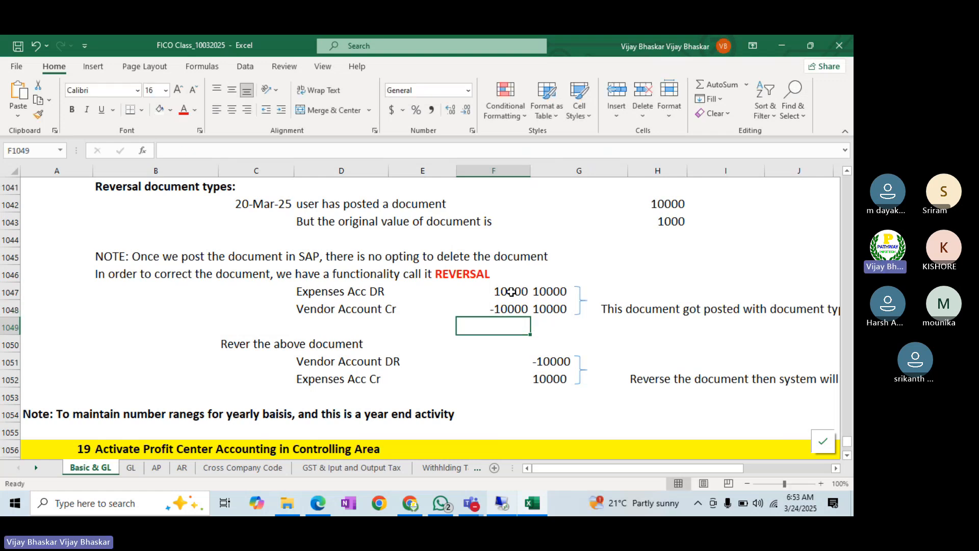
- Delete the extra 10000 from G1047 and the stray 10000 before the G1048 note
mouse_move(541, 294)
mouse_down()
mouse_move(544, 319)
mouse_move(542, 300)
mouse_up()
click(544, 294)
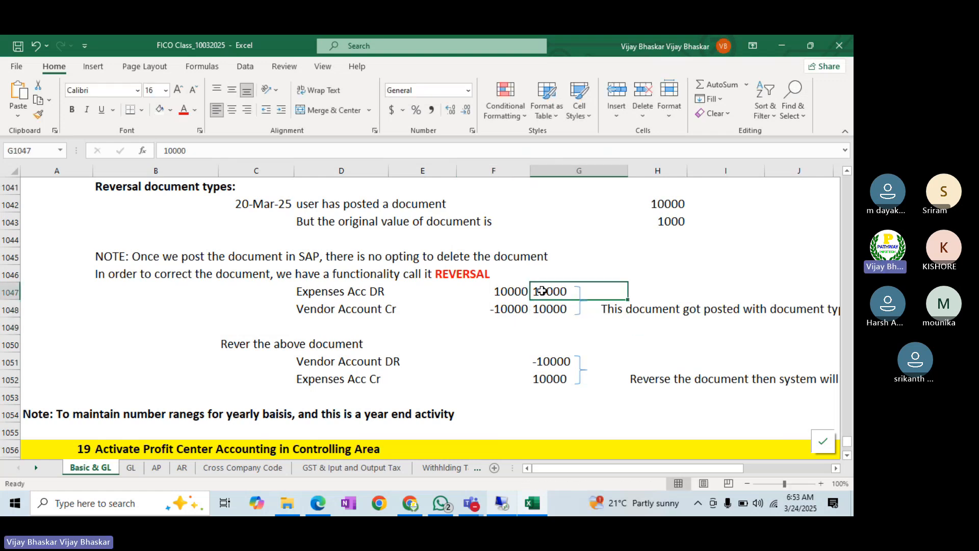
double_click(567, 292)
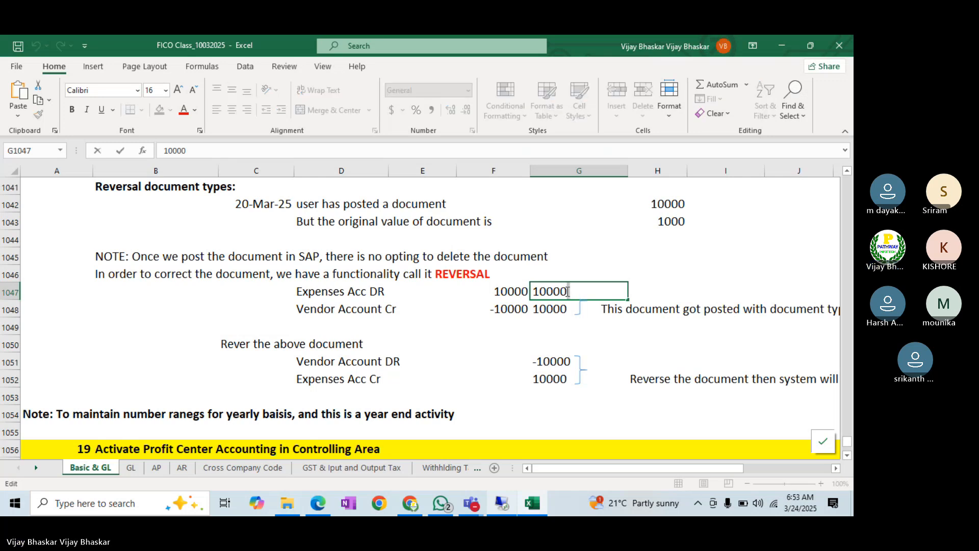
key(shift+Home)
key(Delete)
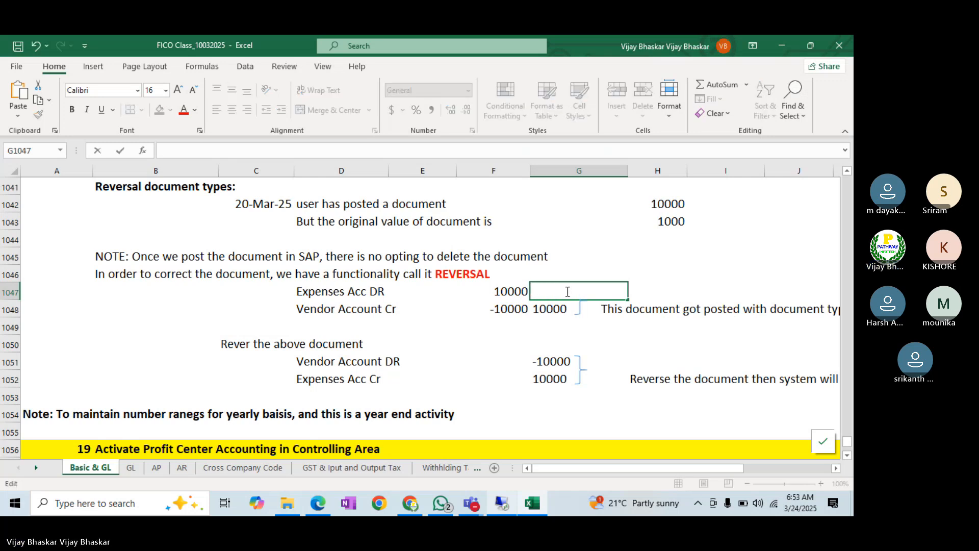
double_click(561, 309)
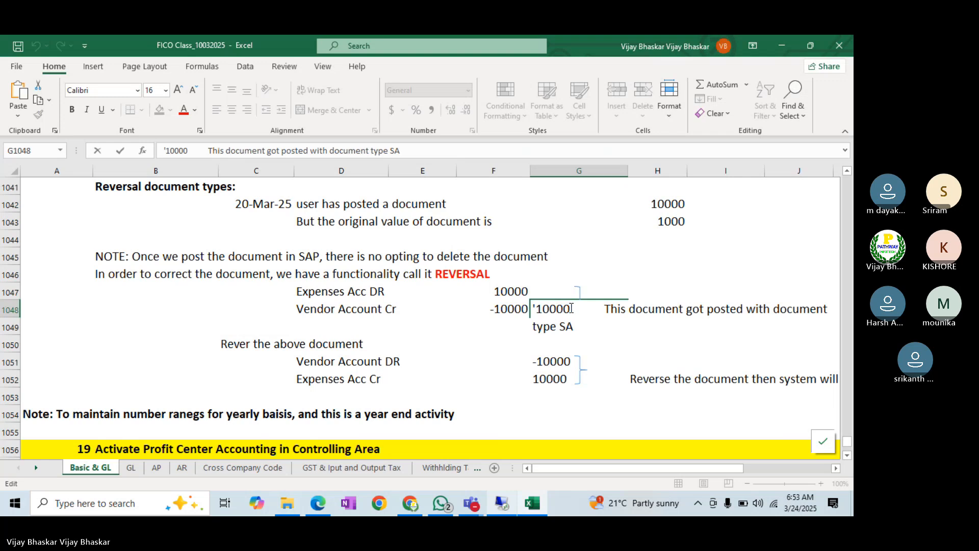
key(shift+Home)
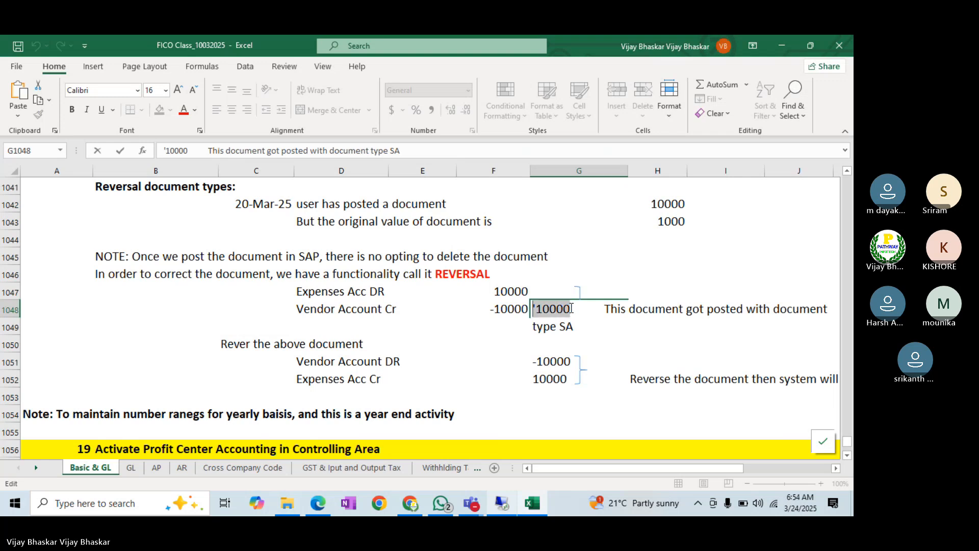
key(Delete)
key(Return)
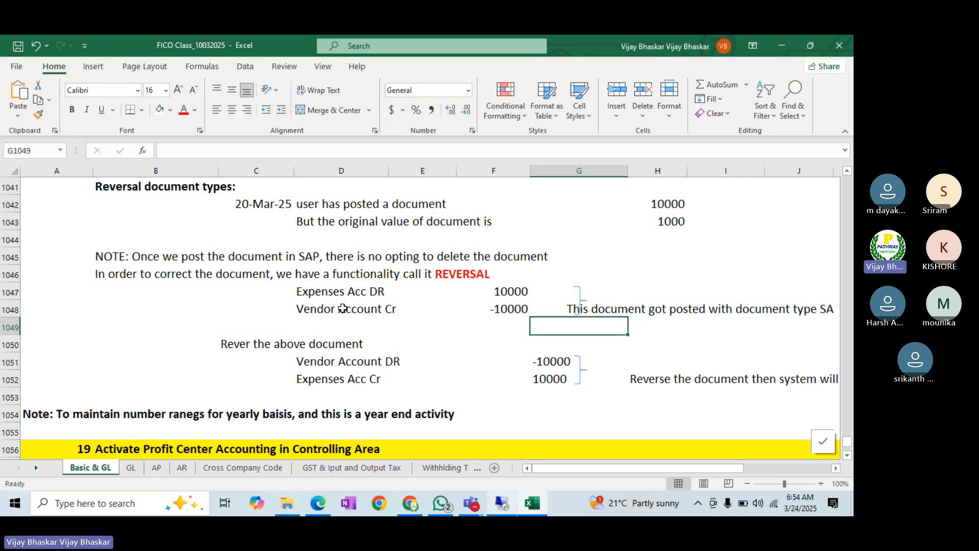
- Flip the reversal amounts to 10000 in G1051 and -10000 in G1052
click(509, 310)
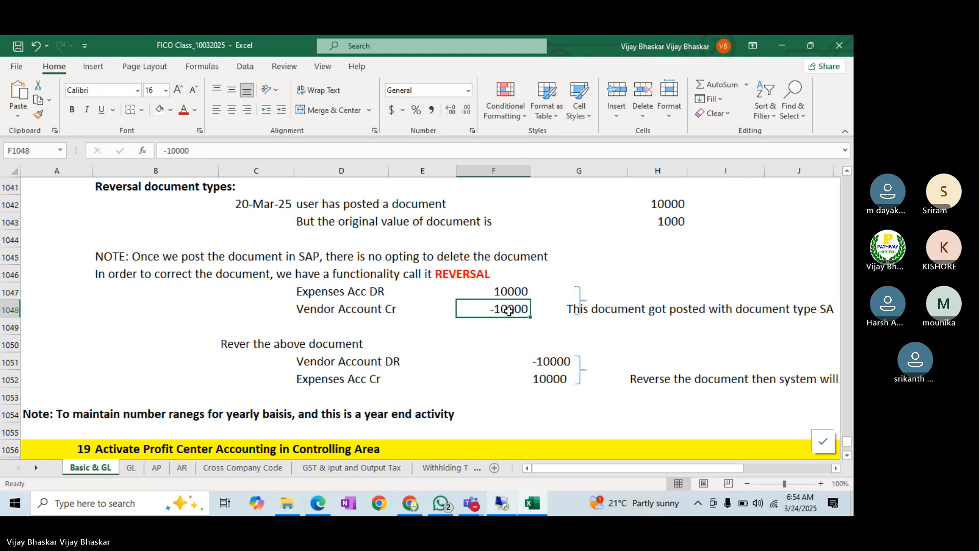
click(539, 362)
double_click(539, 362)
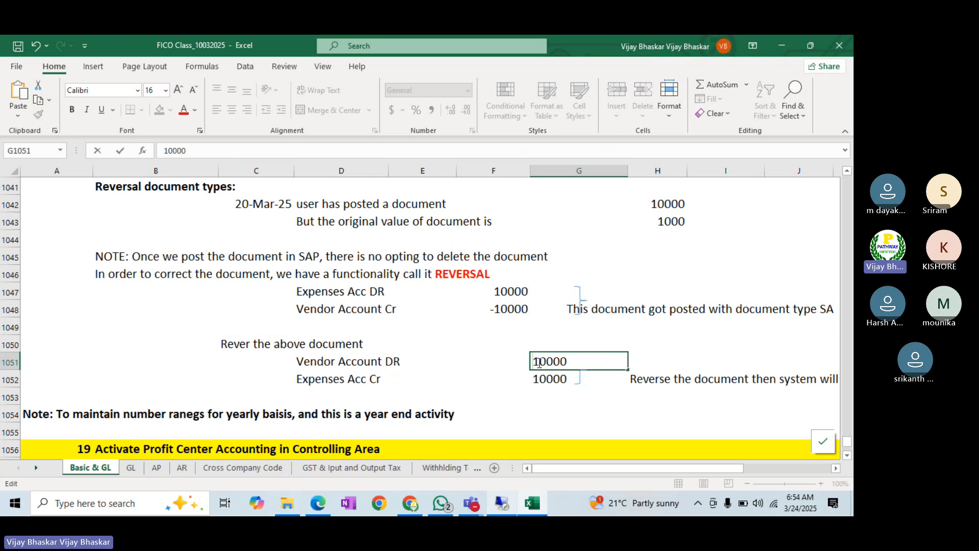
key(Return)
double_click(535, 379)
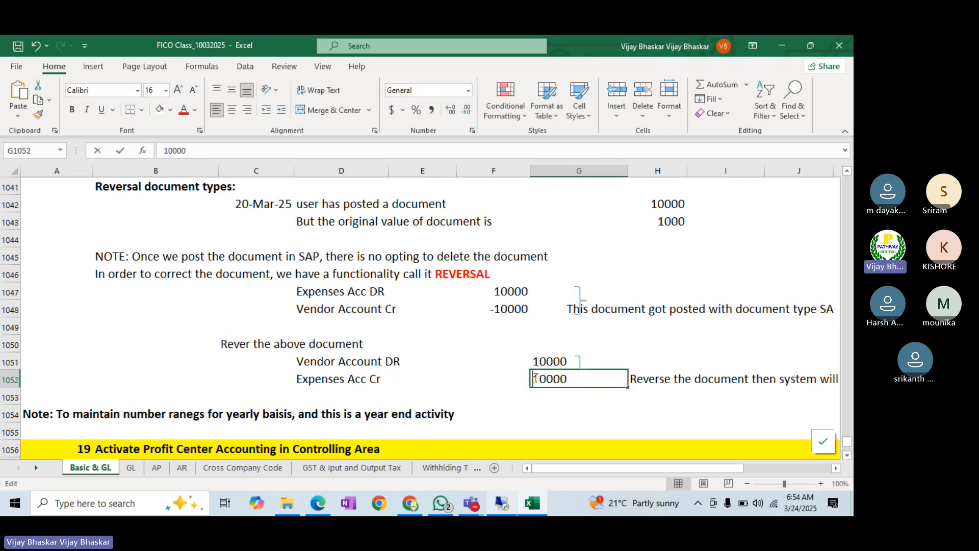
text(-)
key(Return)
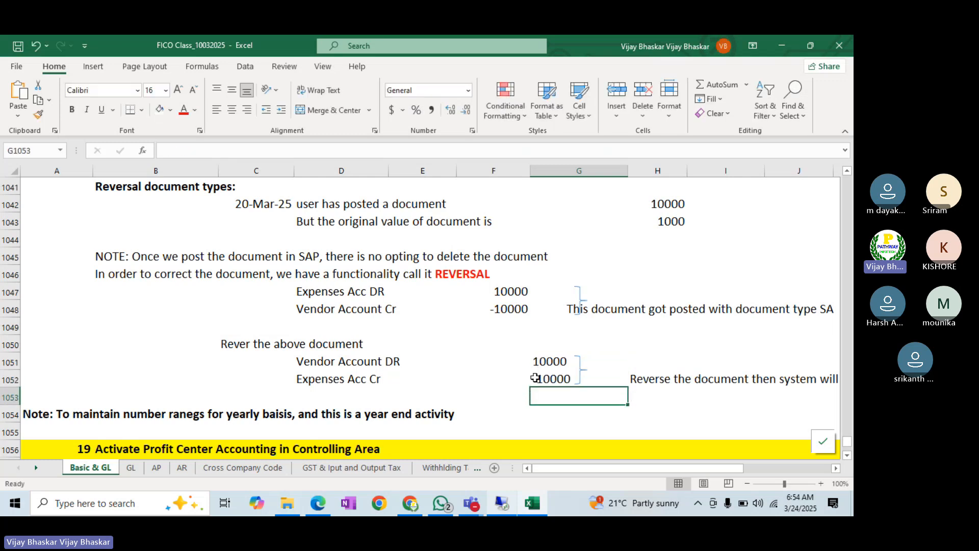
click(497, 308)
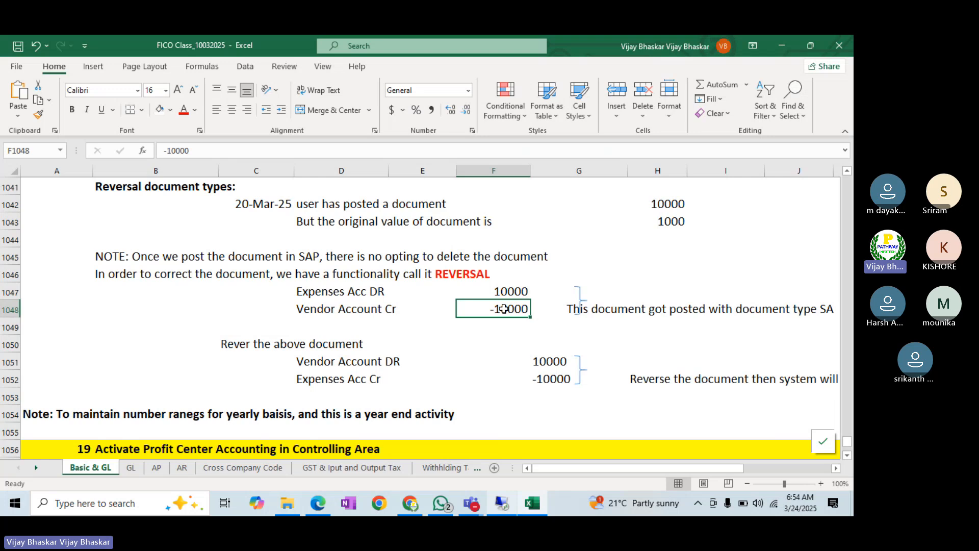
ctrl+click(537, 360)
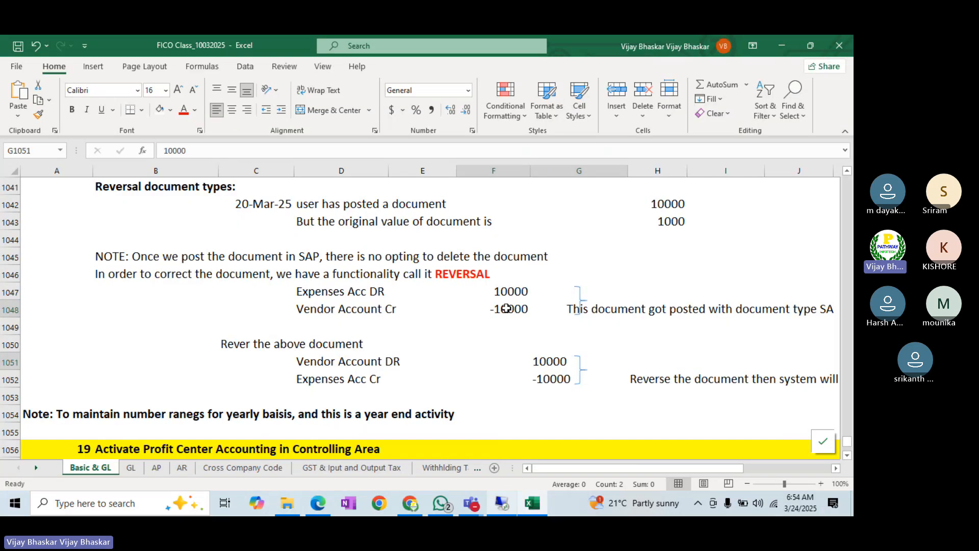
click(506, 309)
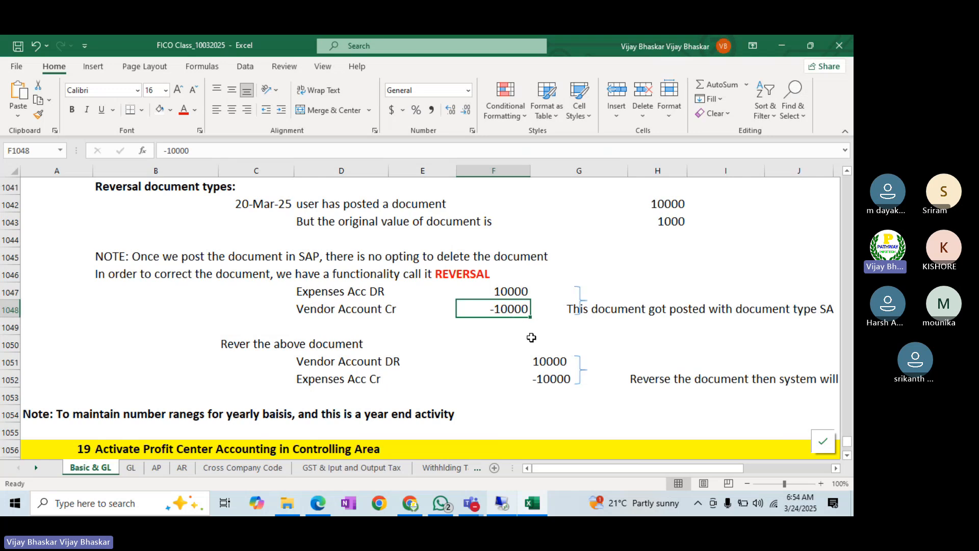
ctrl+click(543, 365)
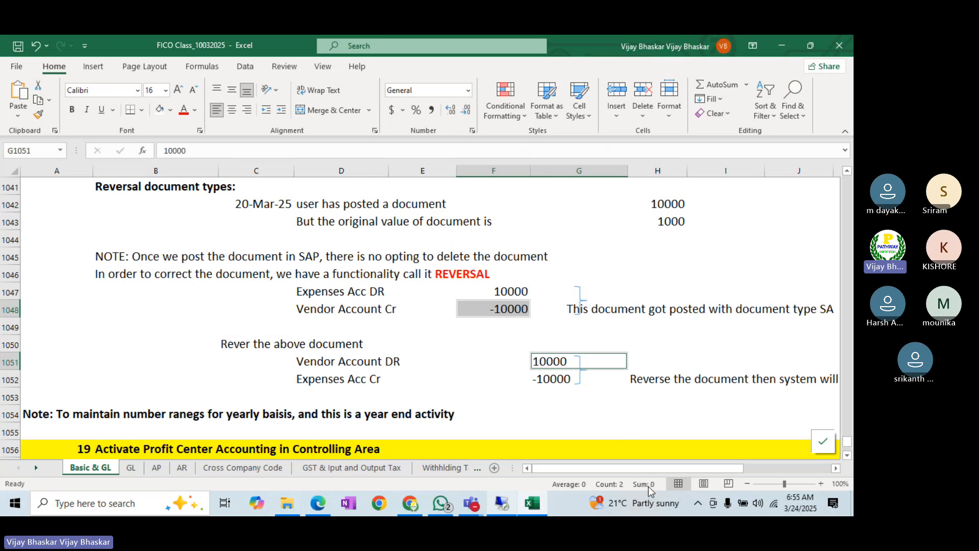
click(505, 290)
ctrl+click(546, 379)
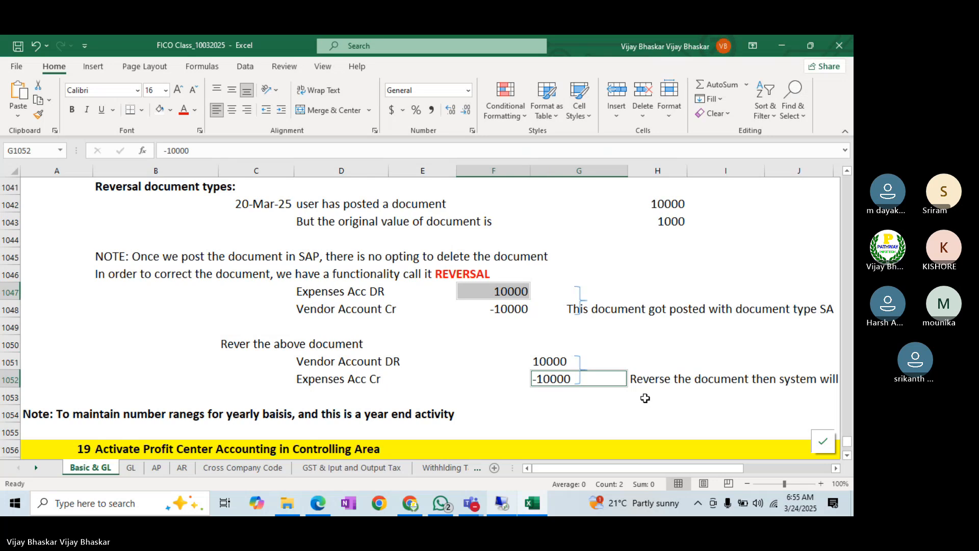
click(837, 468)
click(837, 468)
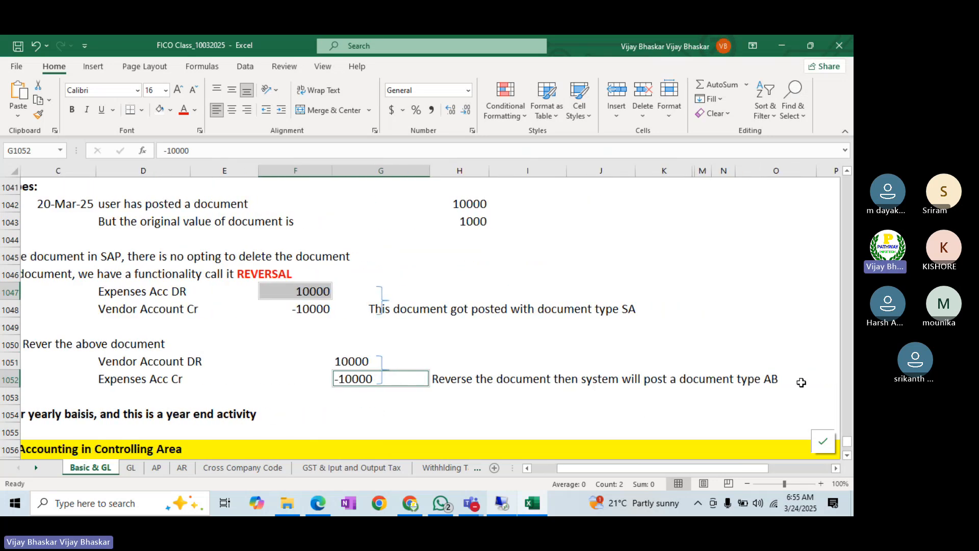
click(501, 503)
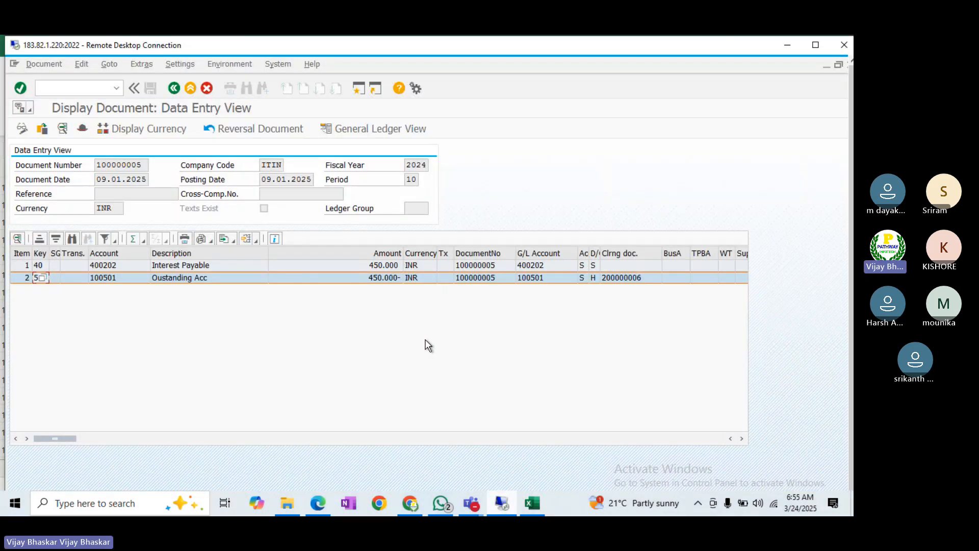
click(816, 46)
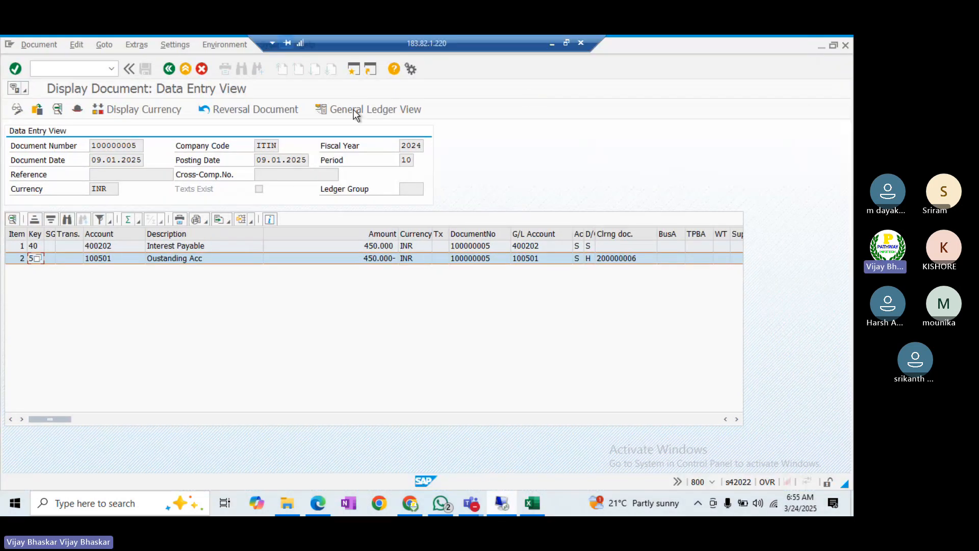
click(232, 108)
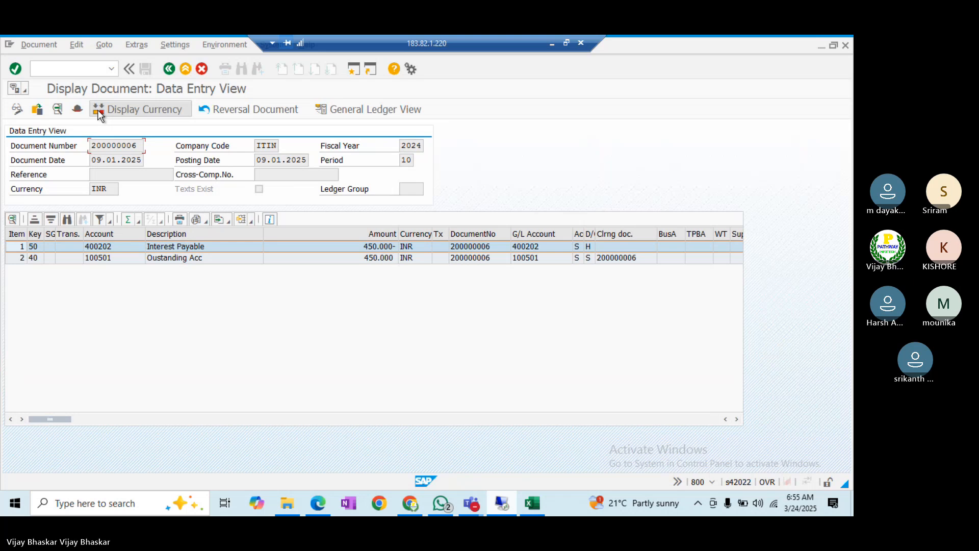
click(77, 109)
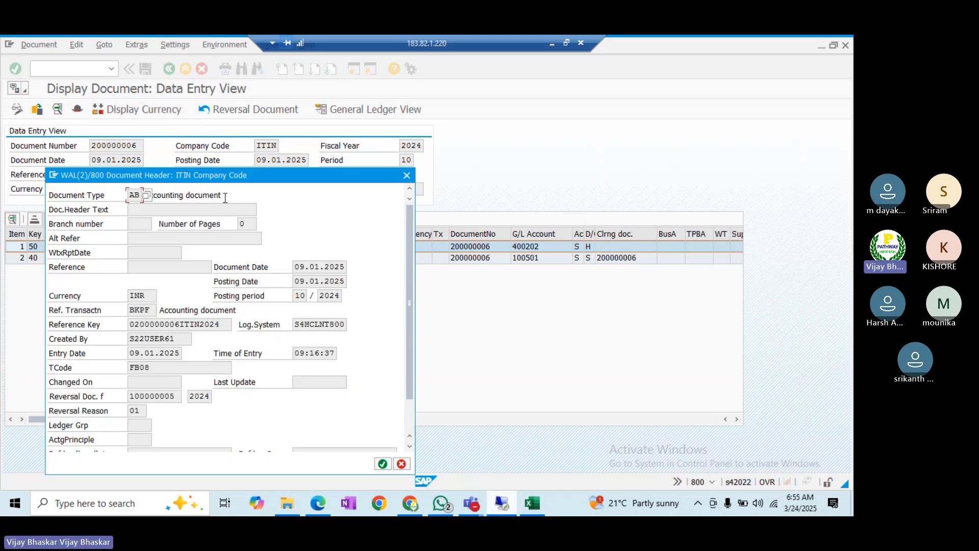
drag(224, 195, 134, 194)
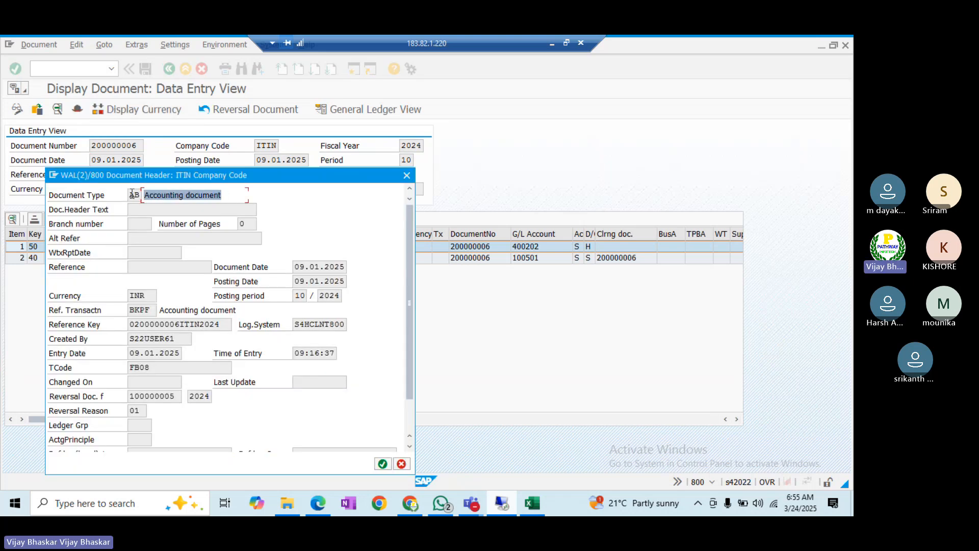
click(140, 194)
click(135, 194)
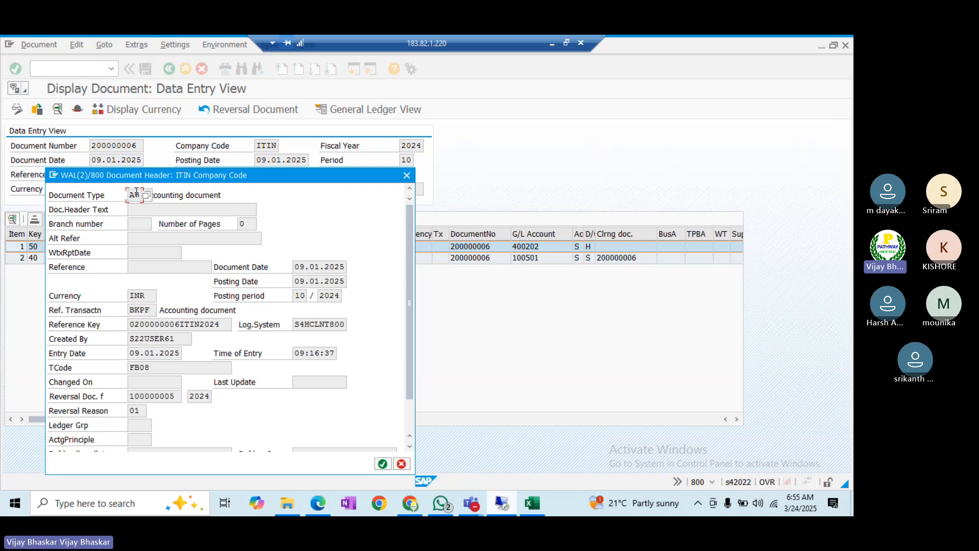
click(552, 44)
click(249, 328)
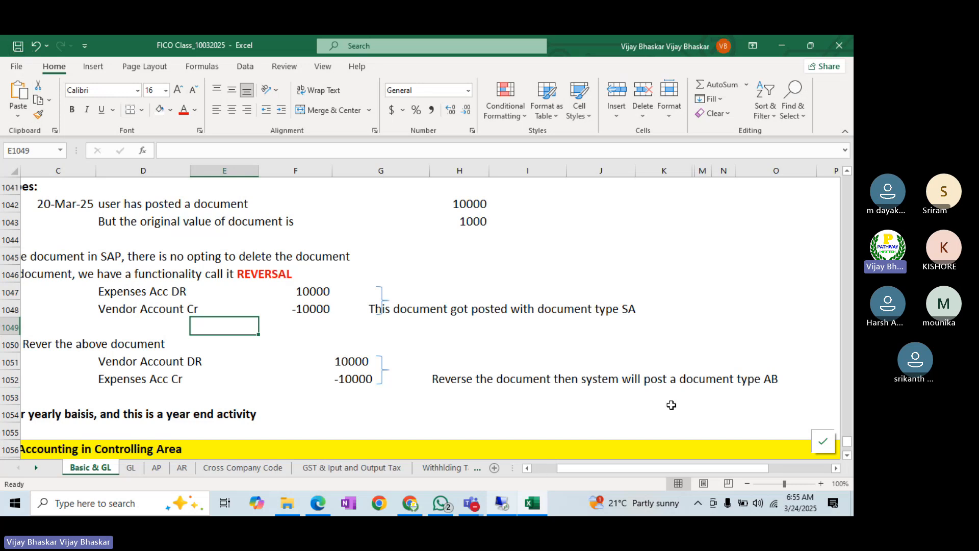
- Display document type SA's details, showing number range 01 and reverse document type AB
click(502, 505)
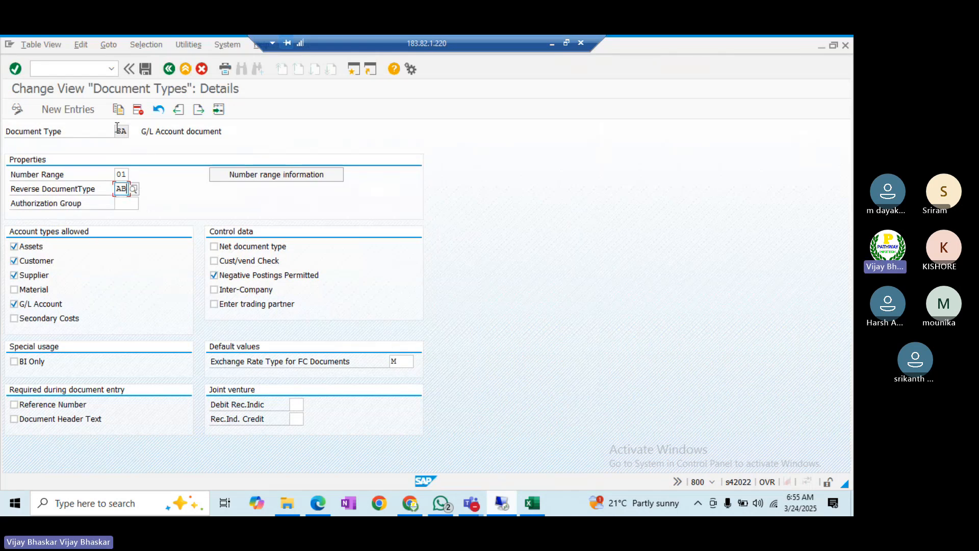
click(126, 207)
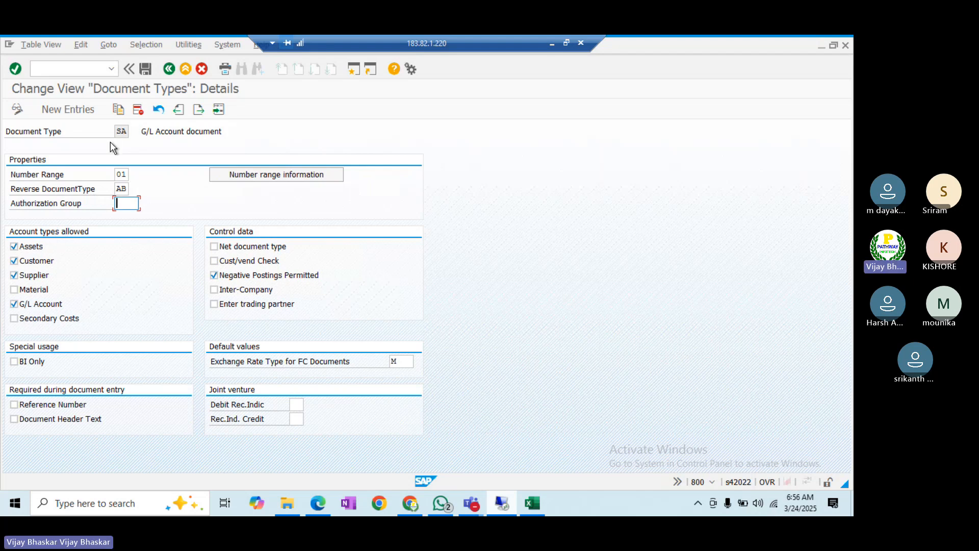
click(127, 131)
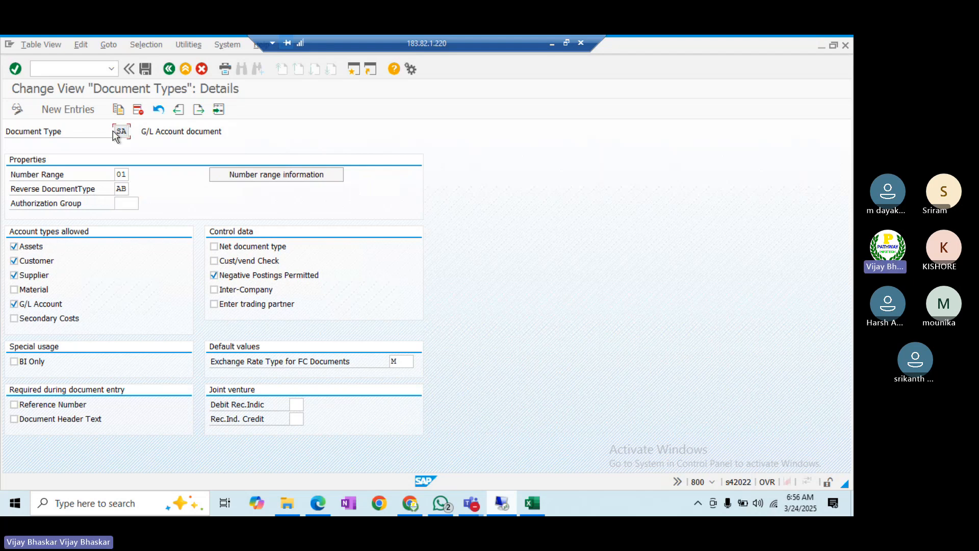
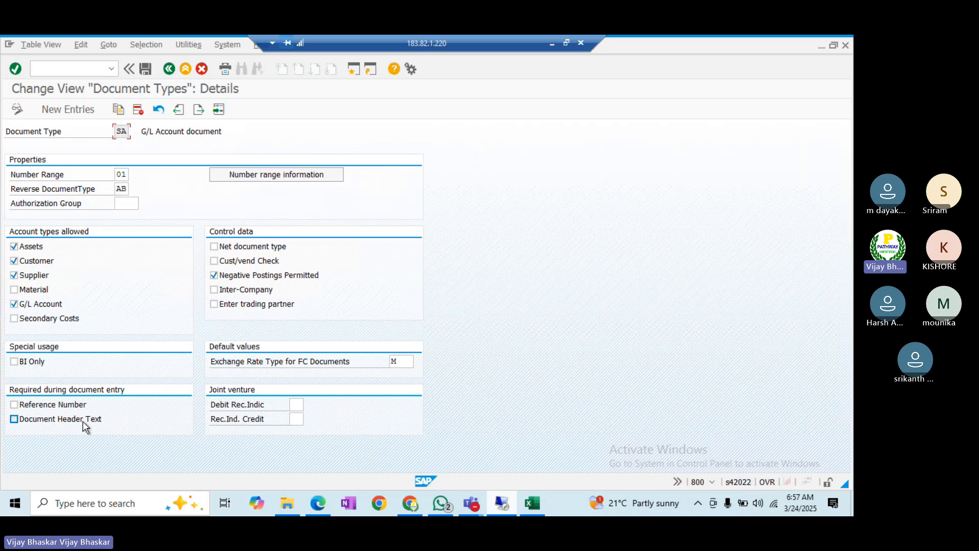
- Compare the G/L posting header's Reference and document header text fields with the SA document type details
key(alt+Tab)
key(alt+Tab)
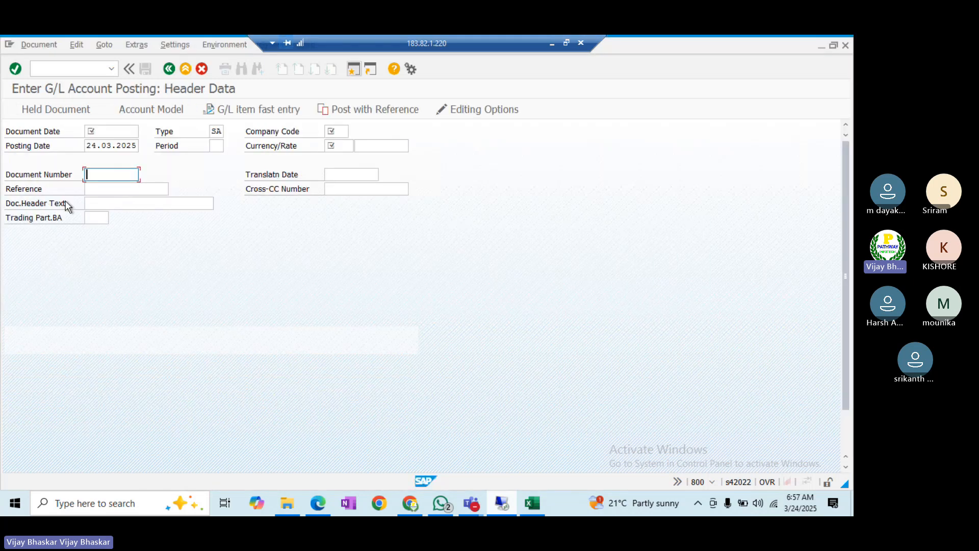
click(93, 190)
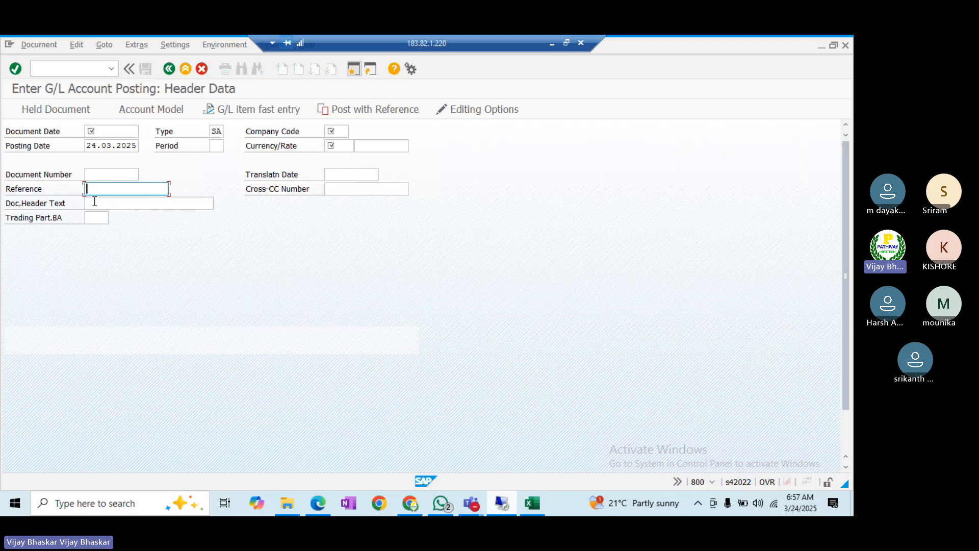
click(95, 202)
click(99, 194)
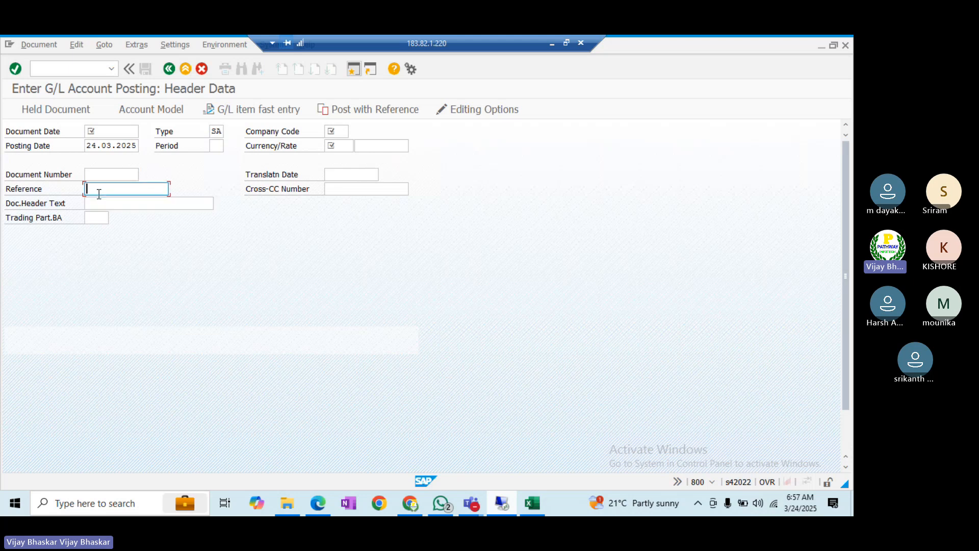
click(99, 200)
click(102, 192)
click(103, 202)
key(alt+Tab)
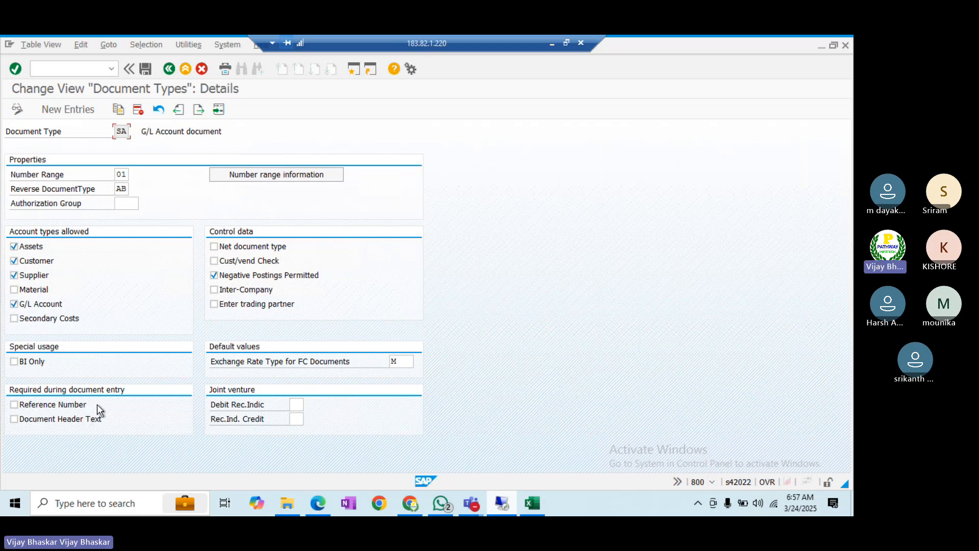
key(alt+Tab)
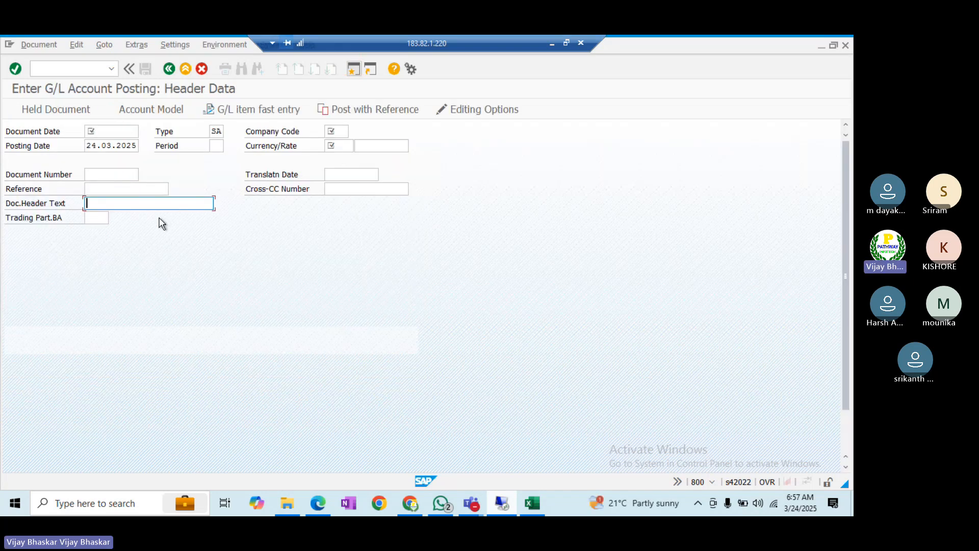
click(113, 188)
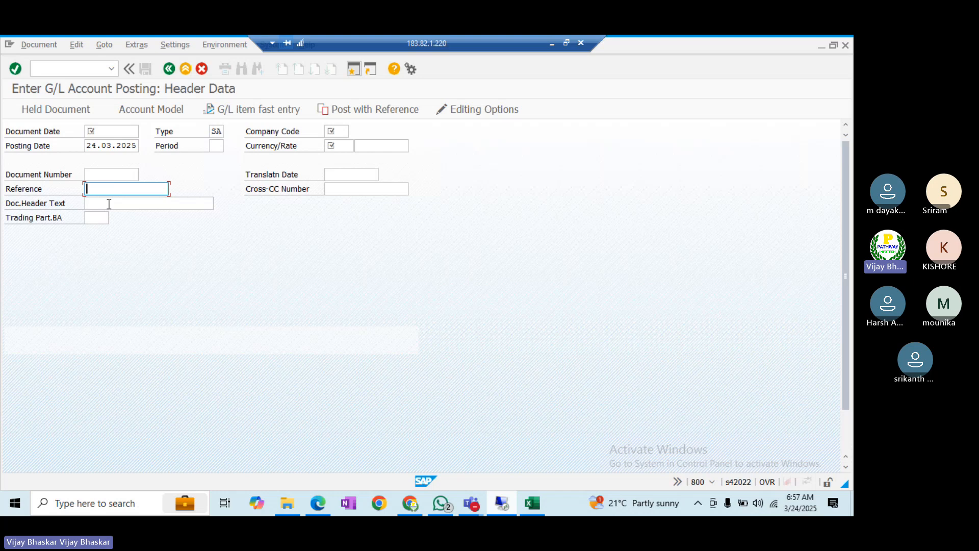
click(108, 204)
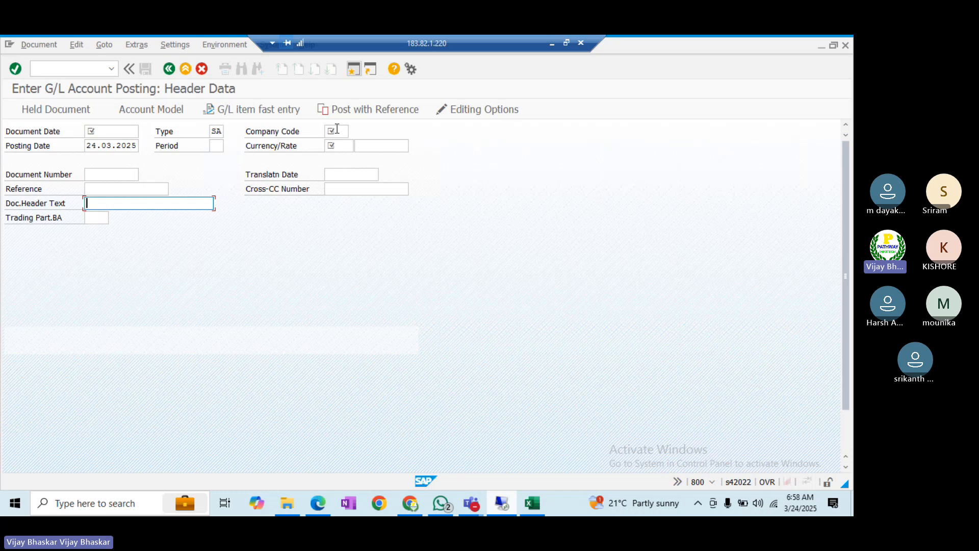
click(125, 188)
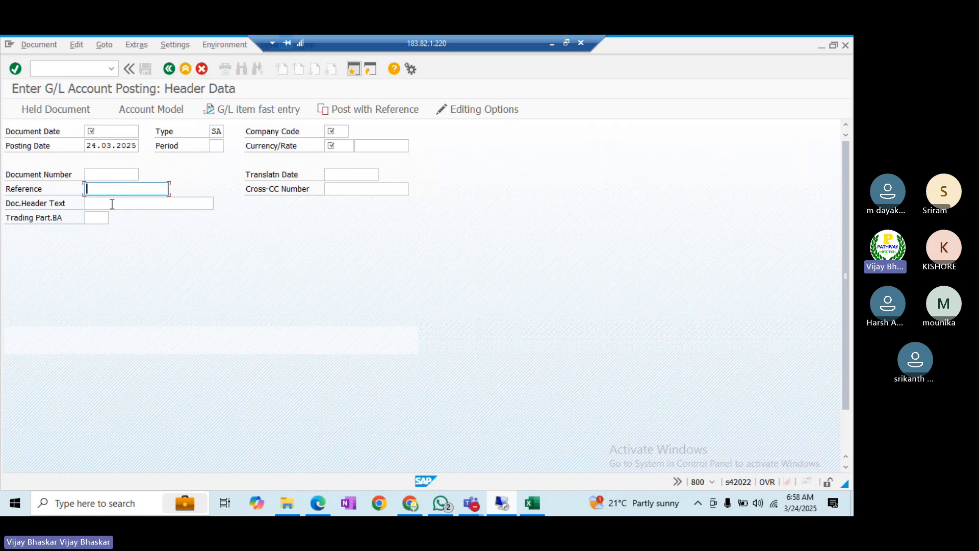
click(112, 204)
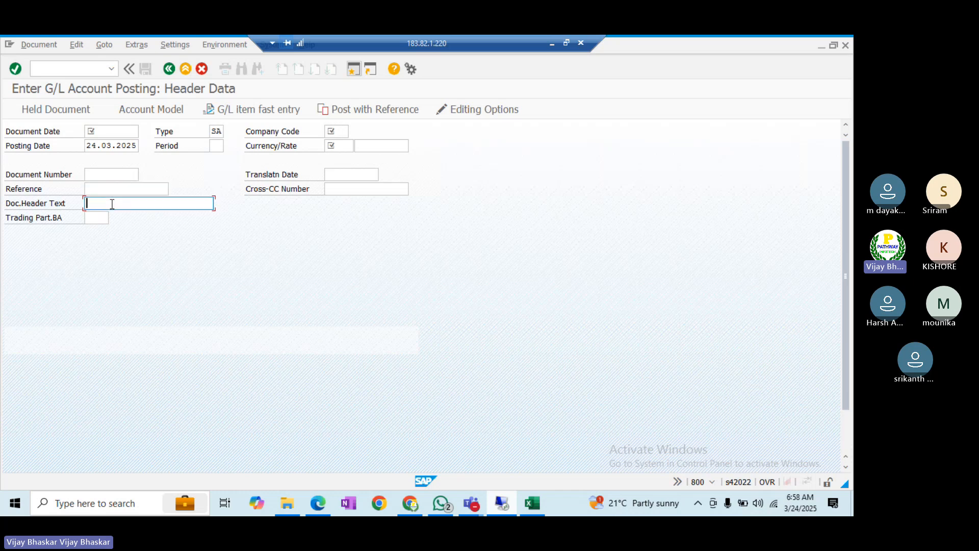
key(alt+Tab)
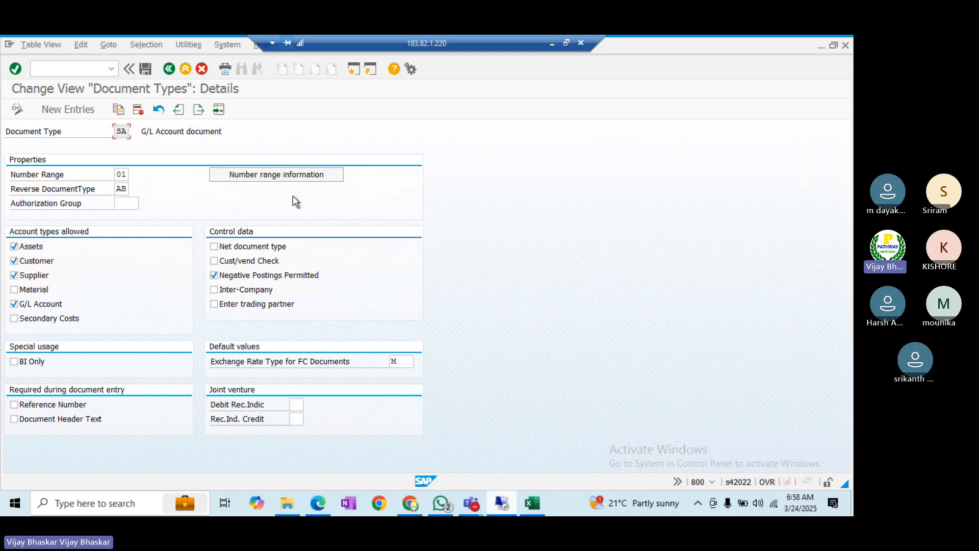
- Open company code BI01's document number range intervals for editing, then cancel without changes
click(272, 176)
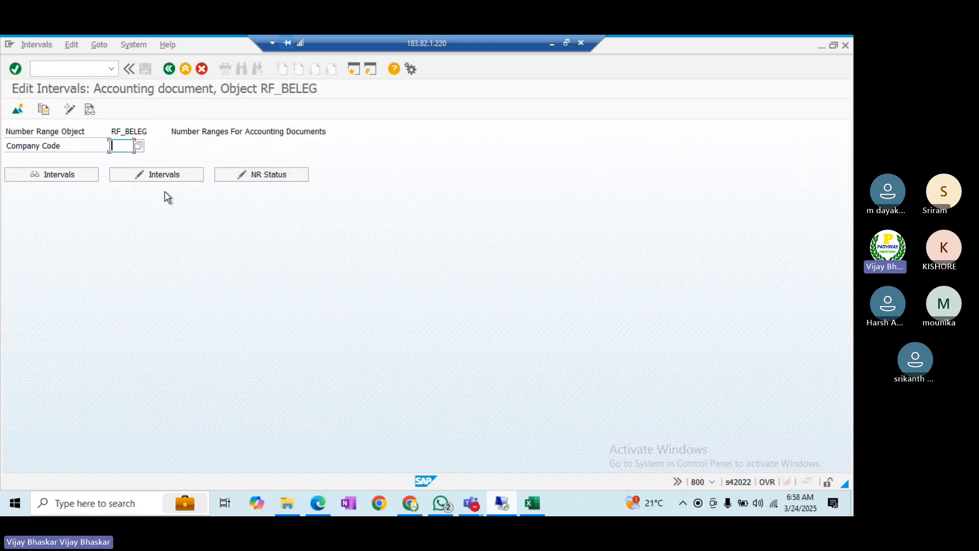
text(B)
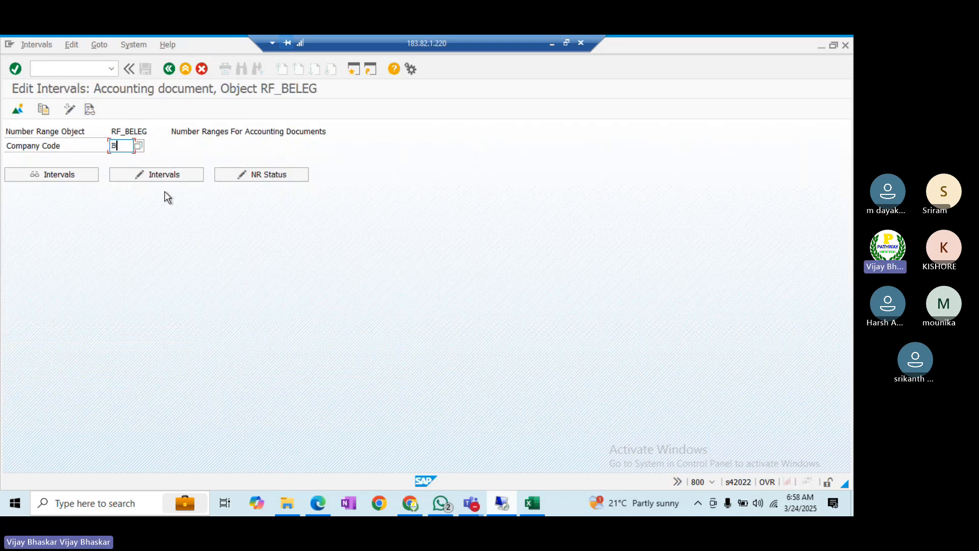
text(I01)
click(139, 176)
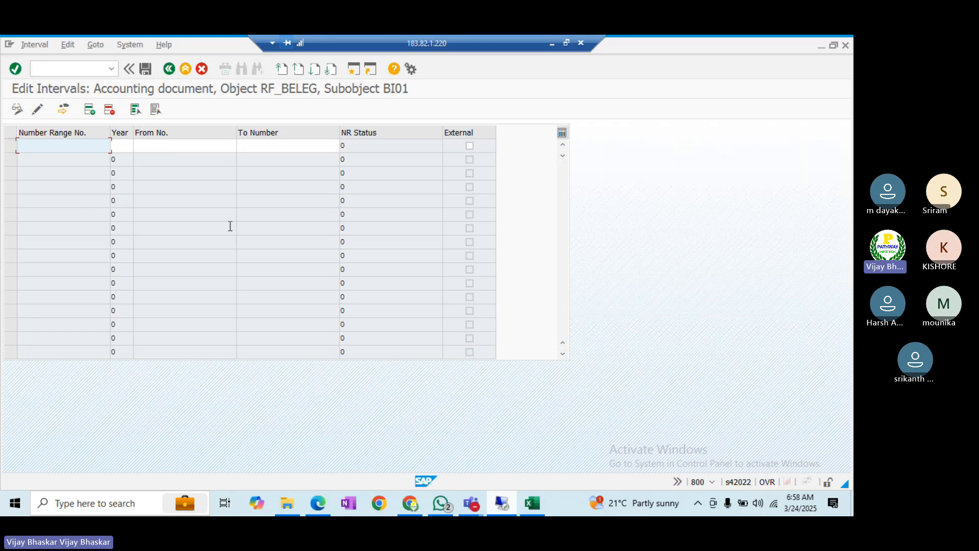
click(203, 68)
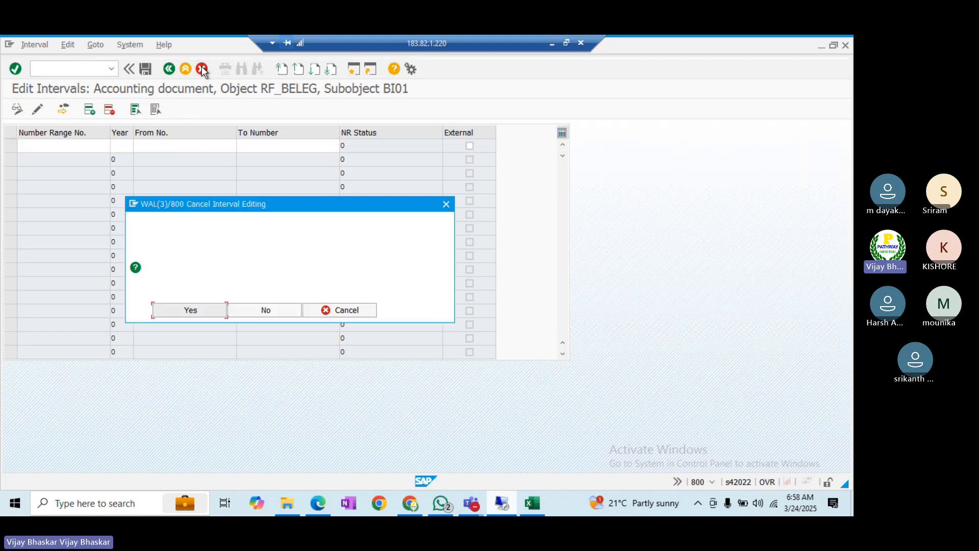
click(201, 310)
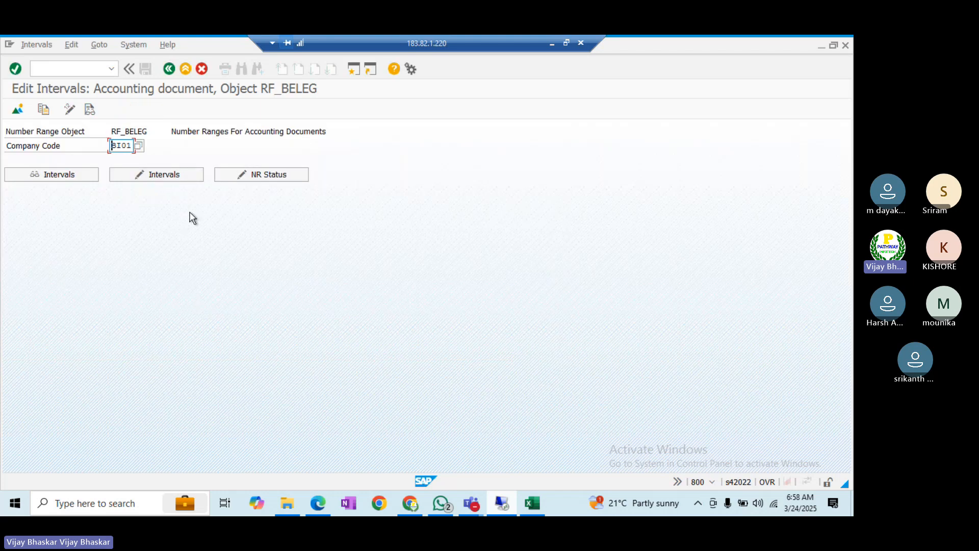
- Start transaction OBH1 to copy number ranges to another company code
click(353, 69)
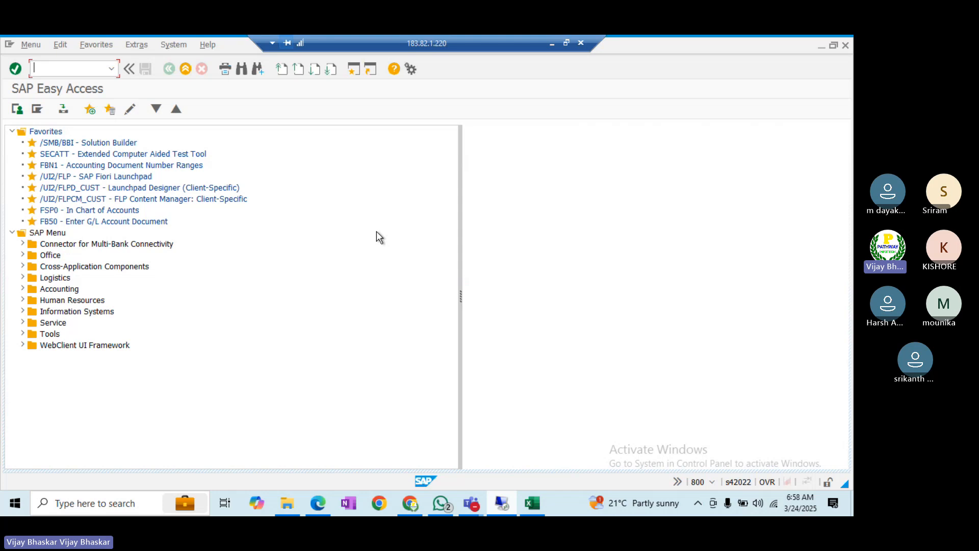
text(obh1)
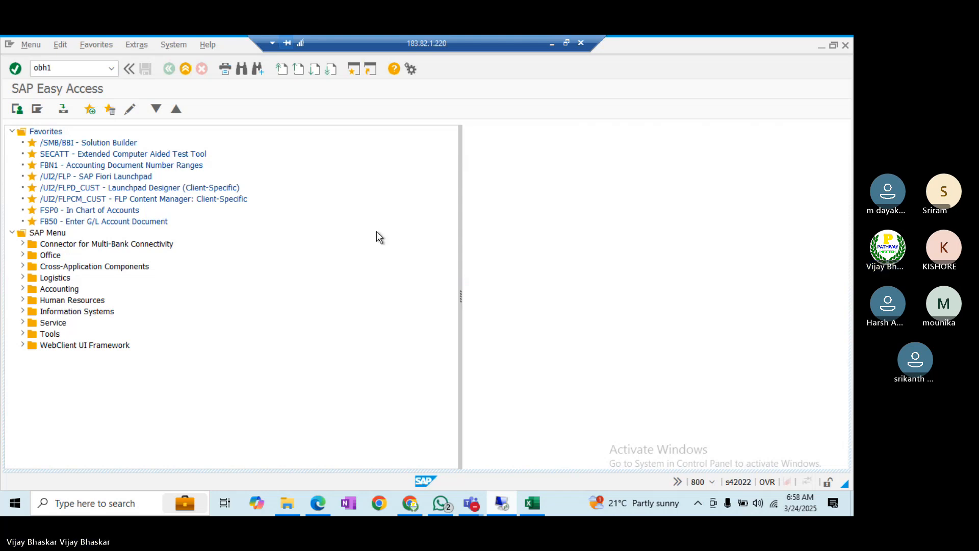
key(Return)
key(Return)
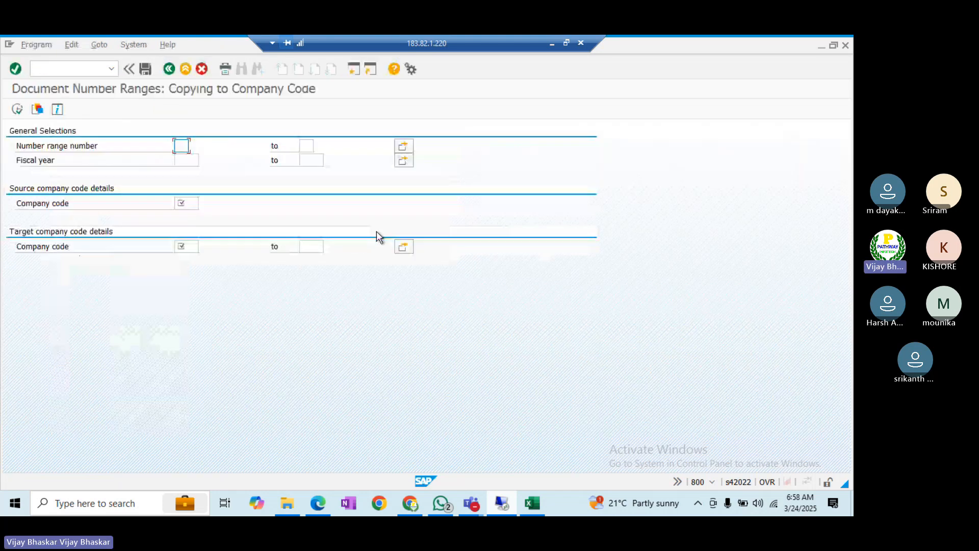
- Clear the NOTE text from cell B1045 in the FICO class notes workbook
click(531, 505)
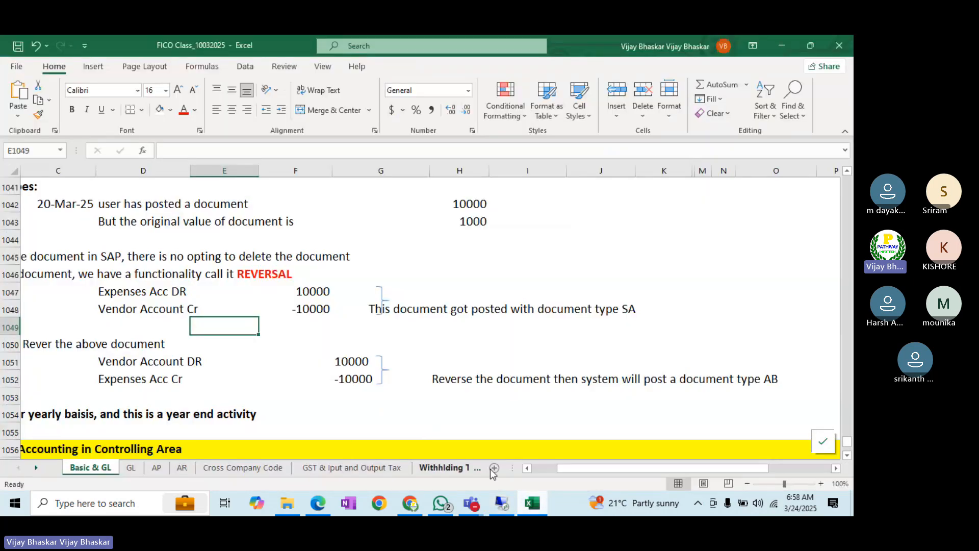
click(538, 468)
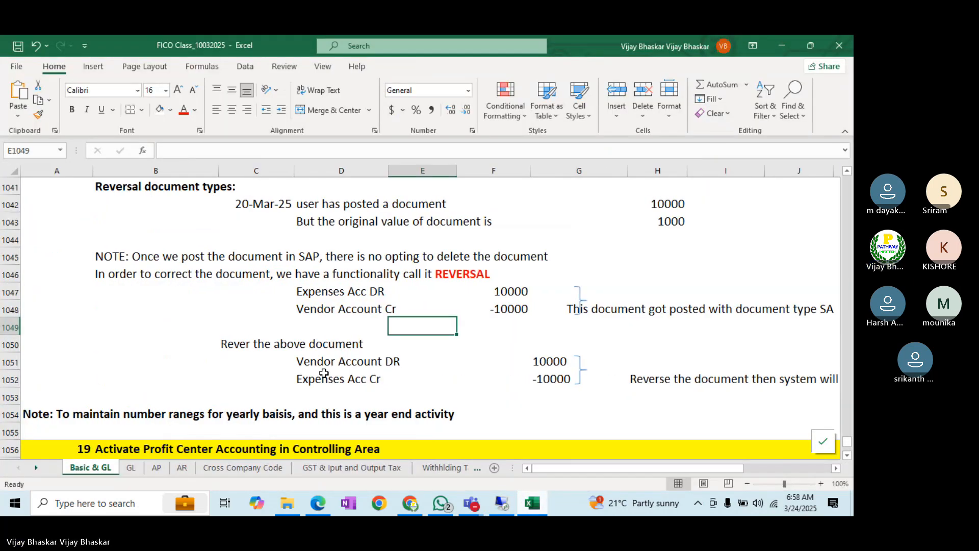
scroll(324, 373, down, 1)
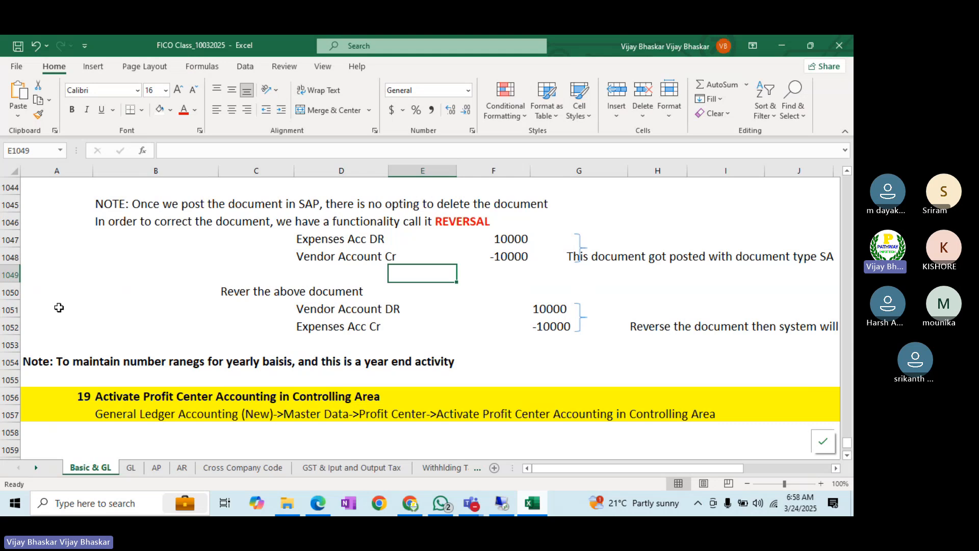
click(105, 206)
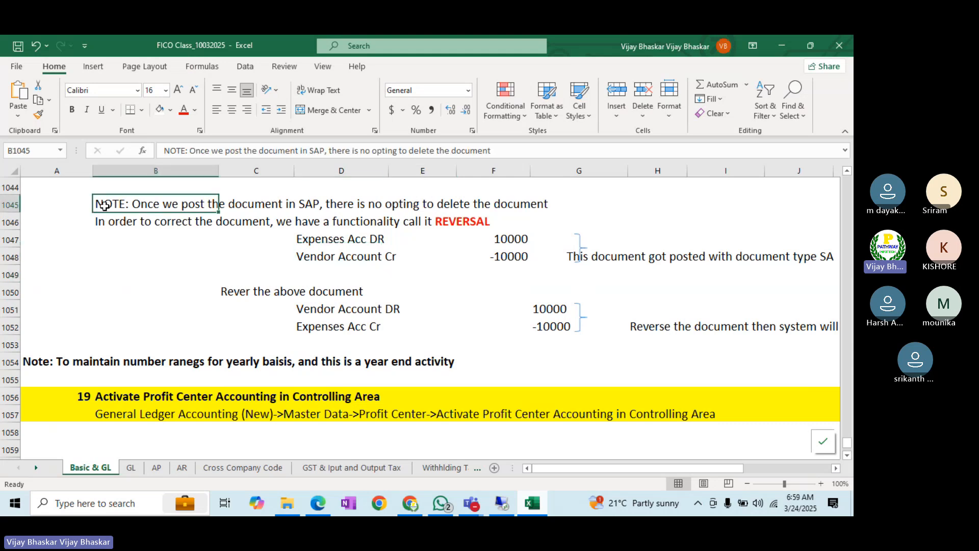
key(Delete)
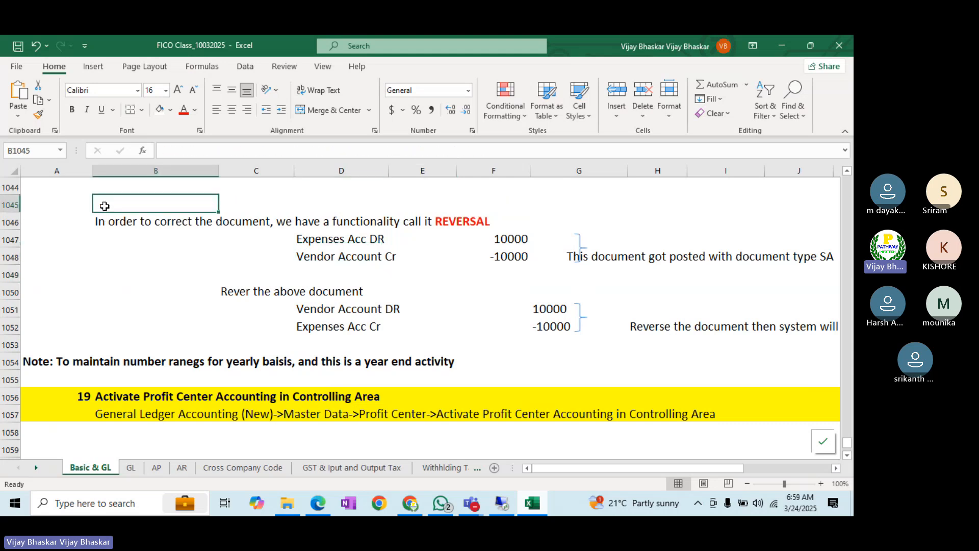
- Insert row 1055 noting that creating number ranges generates no Transport Request, with 'Transport Request' in red
click(16, 379)
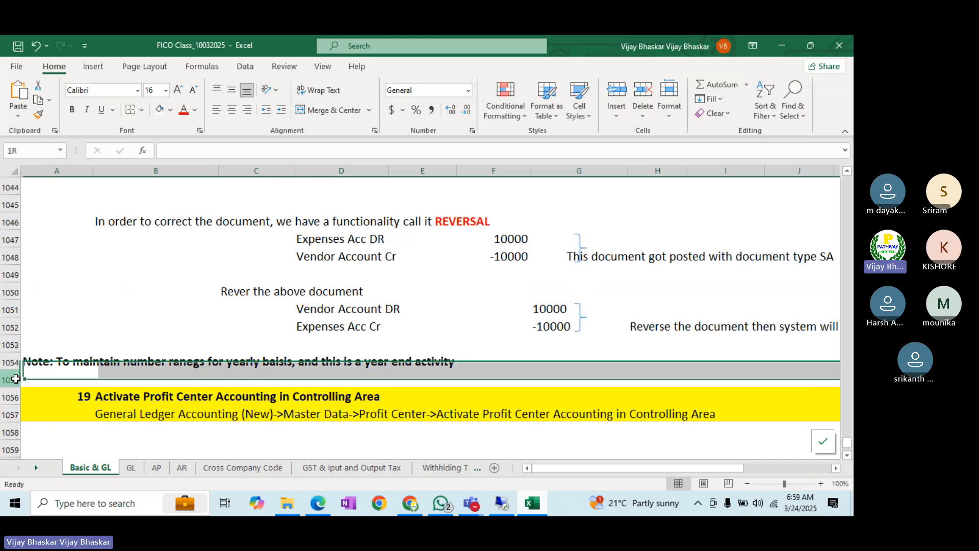
key(ctrl+shift+plus)
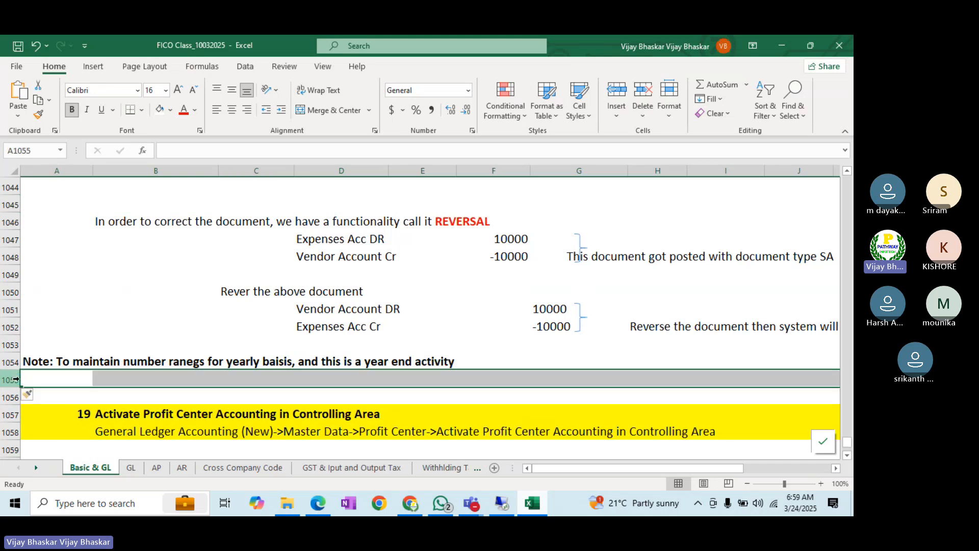
click(53, 380)
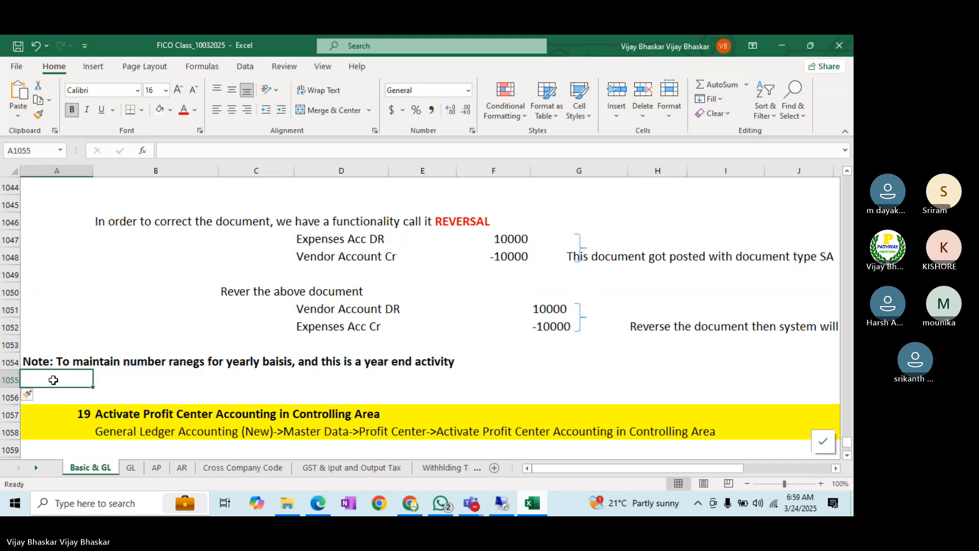
text(Note:)
key(BackSpace)
key(BackSpace)
key(BackSpace)
key(BackSpace)
key(BackSpace)
key(BackSpace)
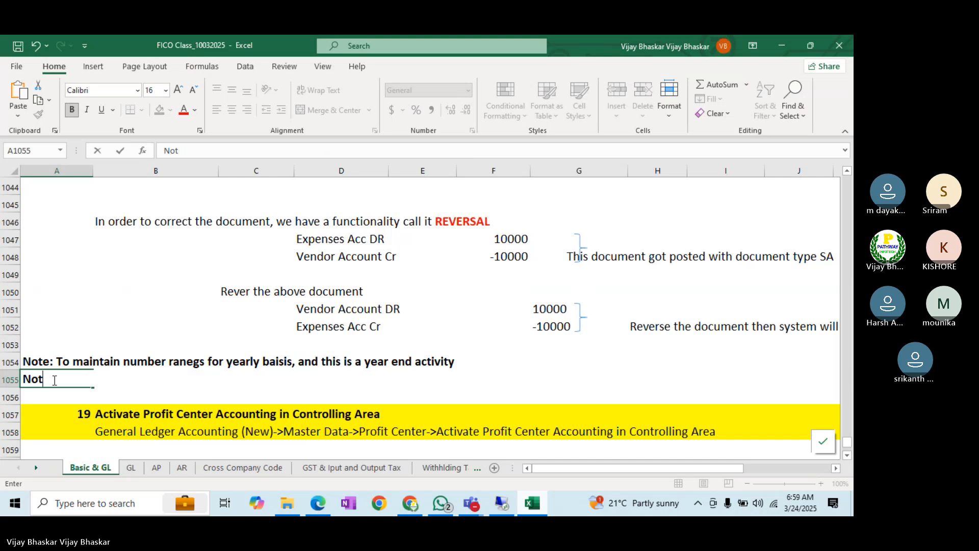
key(Tab)
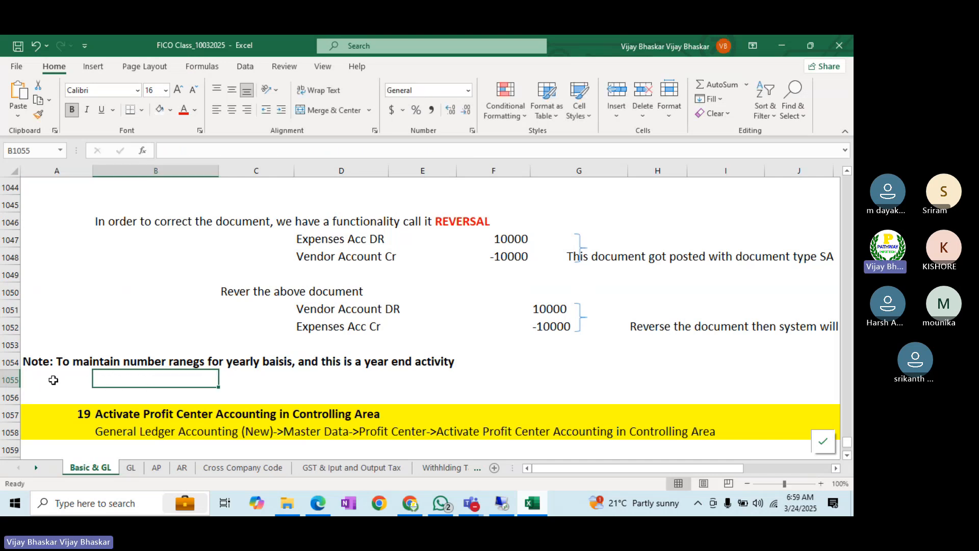
text(Wh)
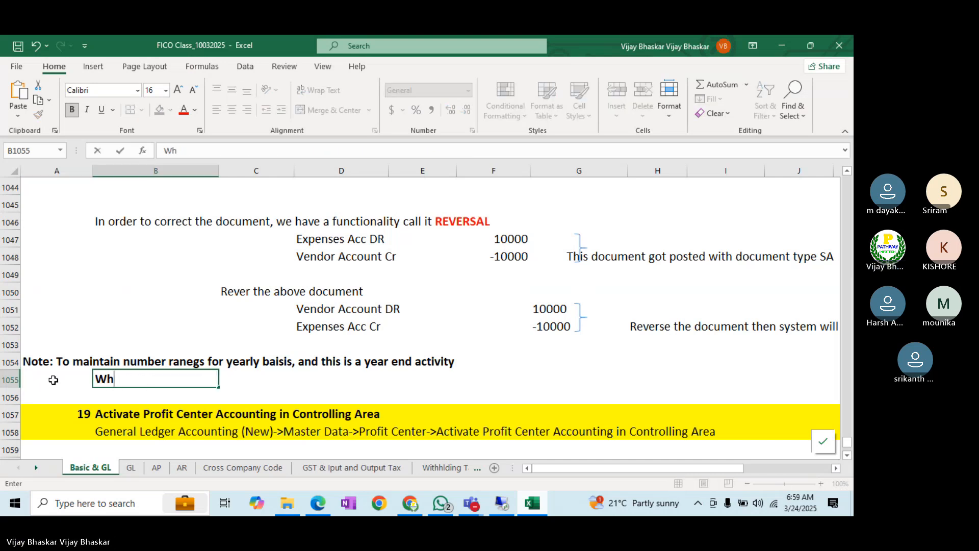
text(ile creation )
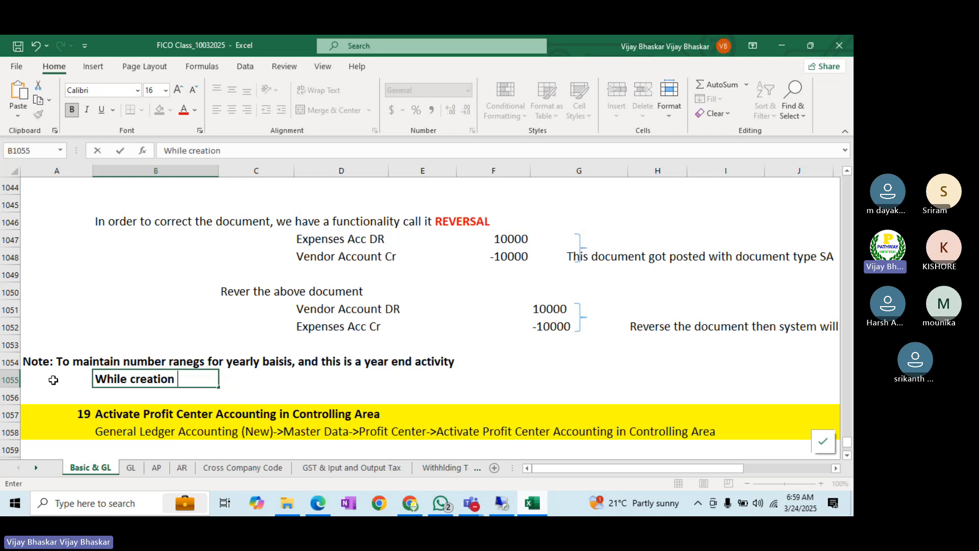
text(of number ramges)
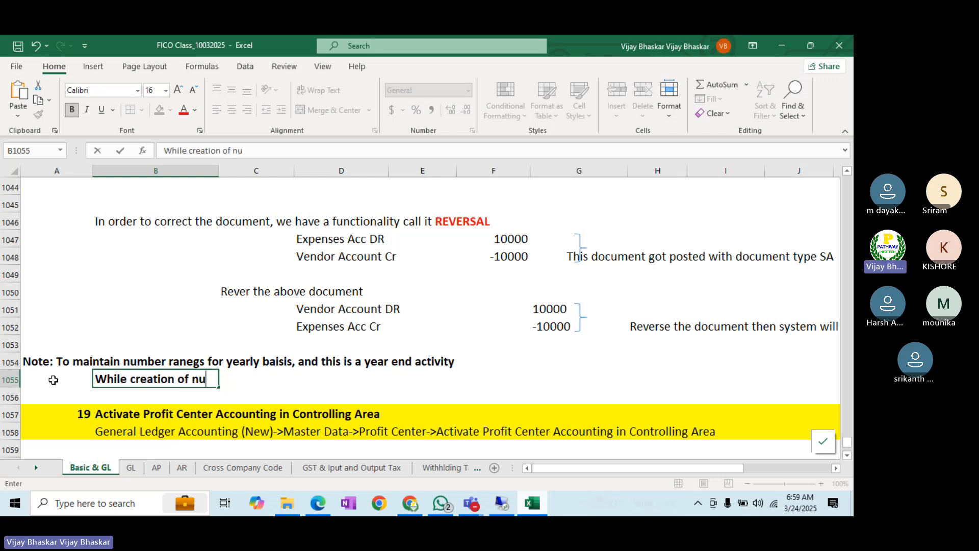
key(BackSpace)
key(BackSpace)
key(BackSpace)
key(BackSpace)
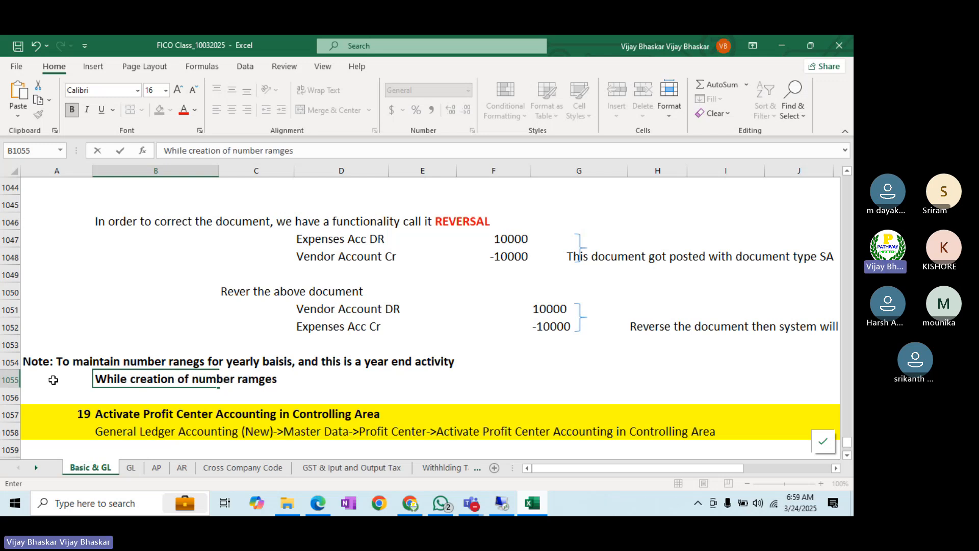
text(nges)
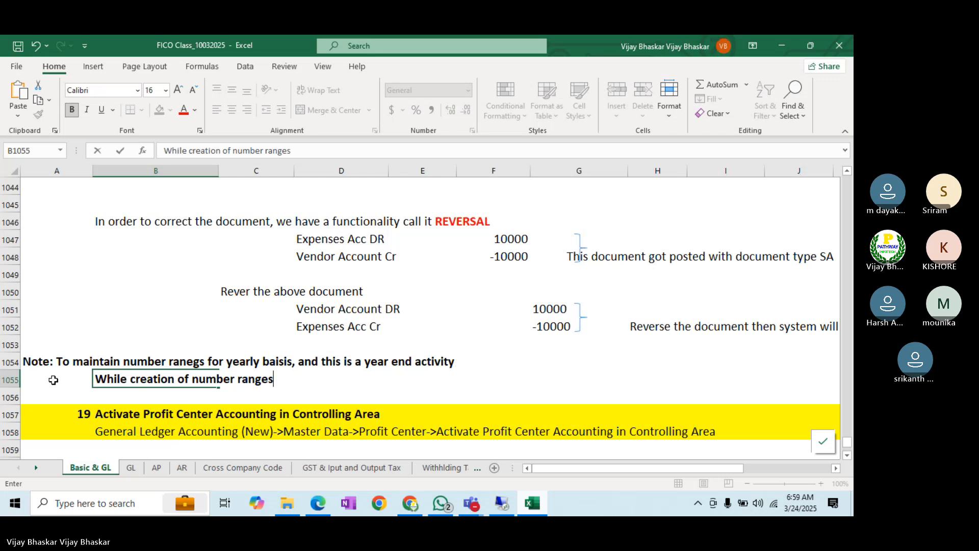
text( system wi)
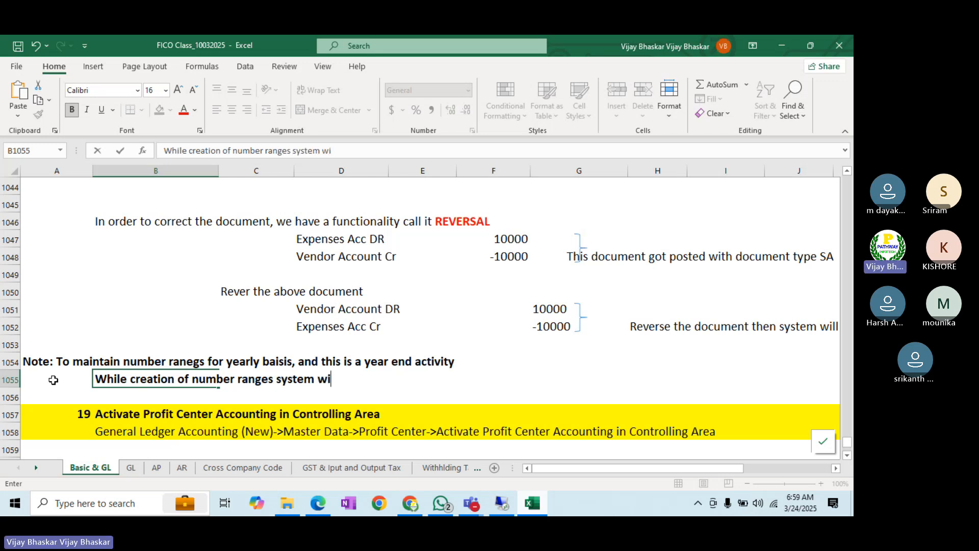
text(ll not gere)
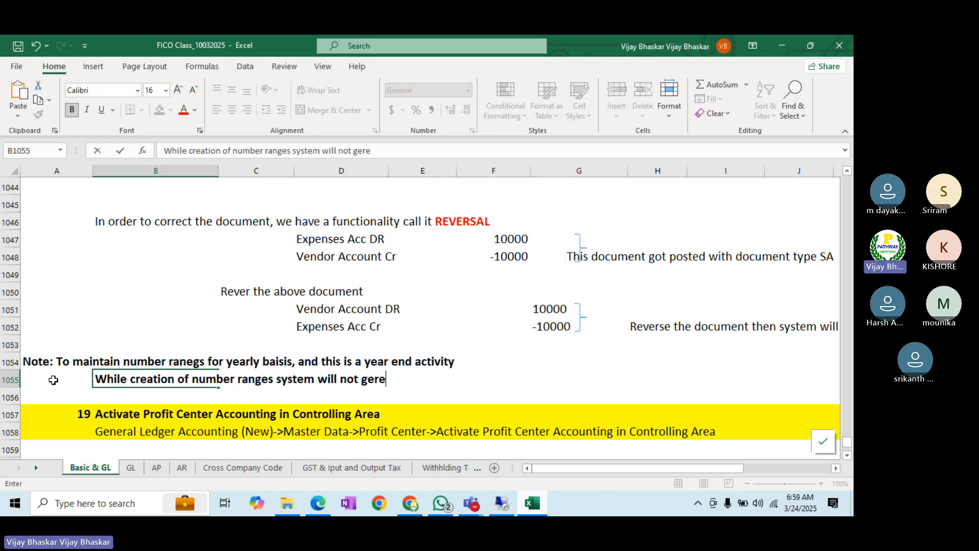
text(ate any document )
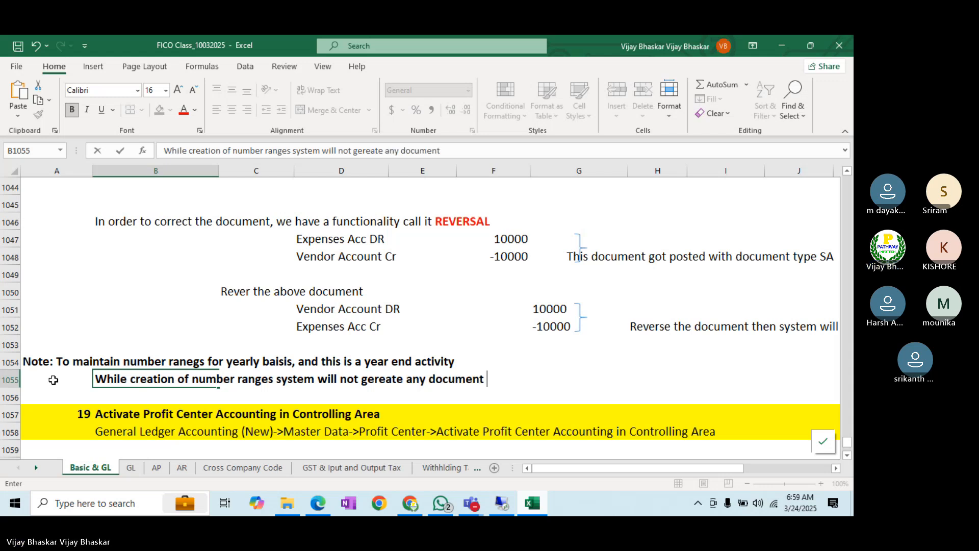
text(type)
key(BackSpace)
key(BackSpace)
key(BackSpace)
key(BackSpace)
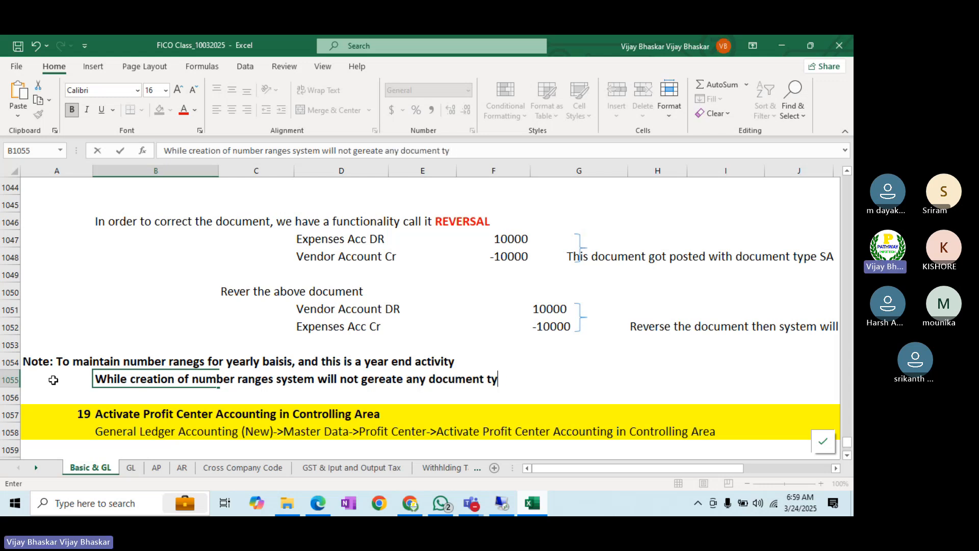
key(BackSpace)
key(BackSpace)
key(BackSpace)
key(BackSpace)
key(BackSpace)
key(BackSpace)
key(BackSpace)
key(BackSpace)
key(BackSpace)
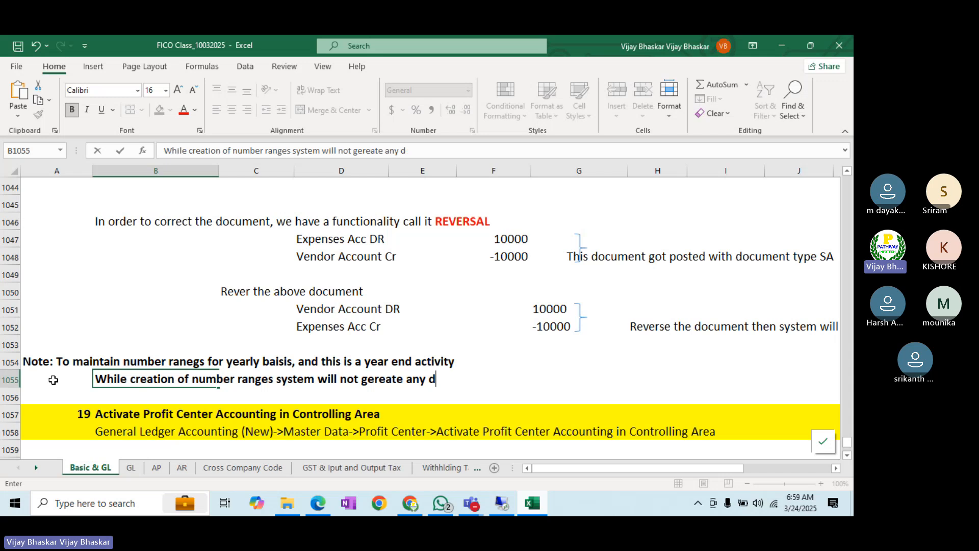
text(Trans)
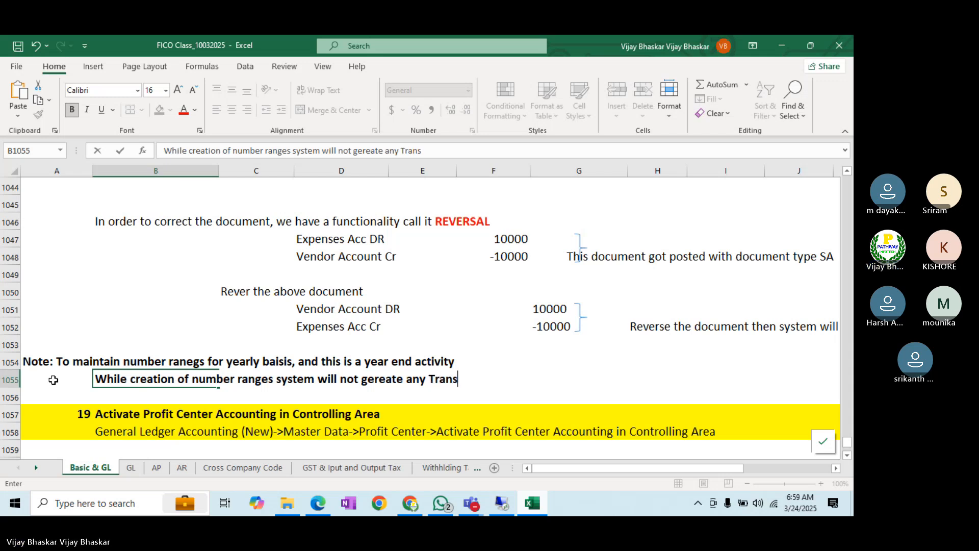
text(port Request)
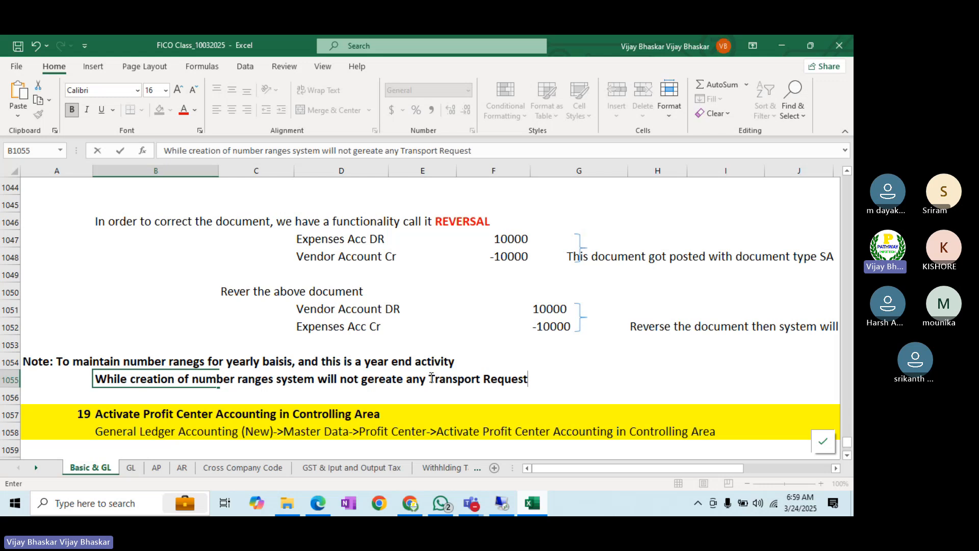
drag(428, 379, 534, 379)
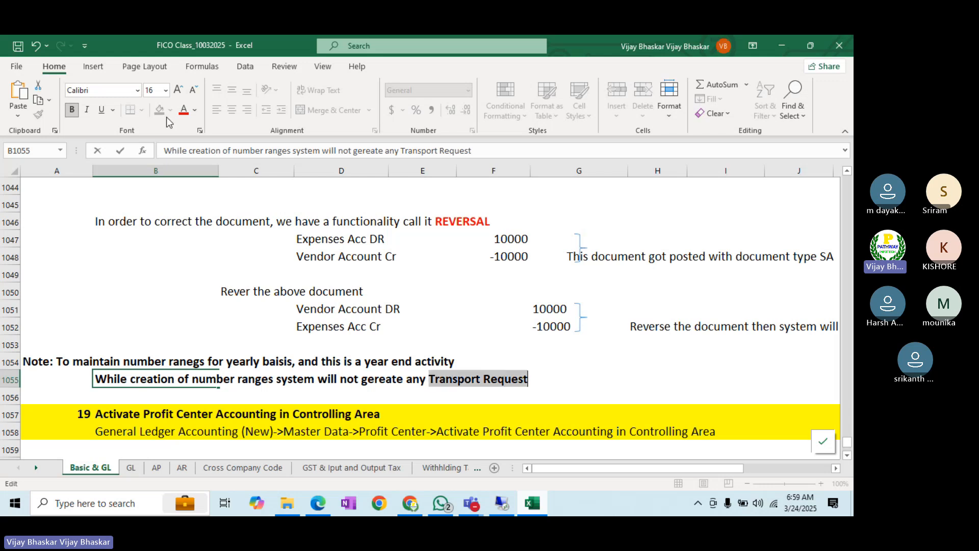
click(184, 110)
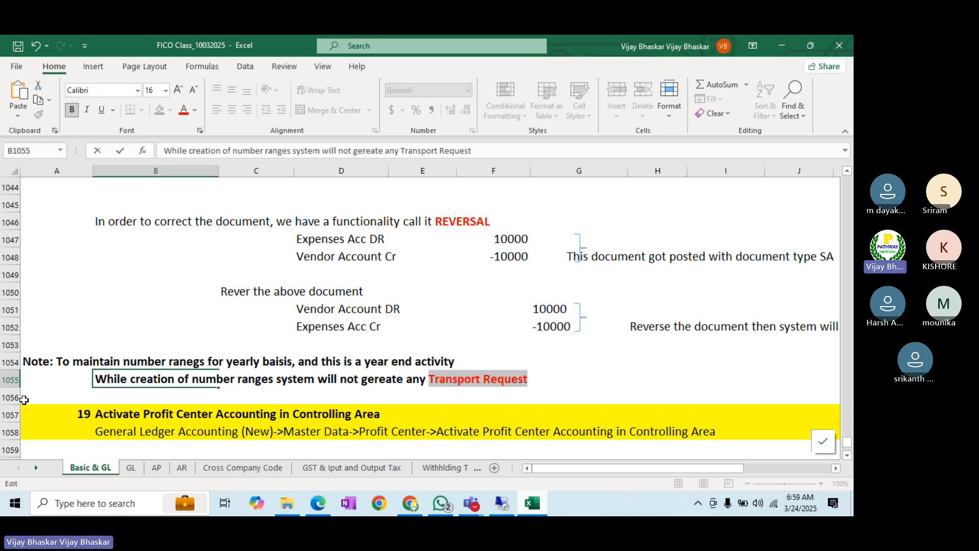
- Insert row 1056 with the note 'We can not Transport the number ranges through Transport Request'
click(5, 398)
key(ctrl+shift+plus)
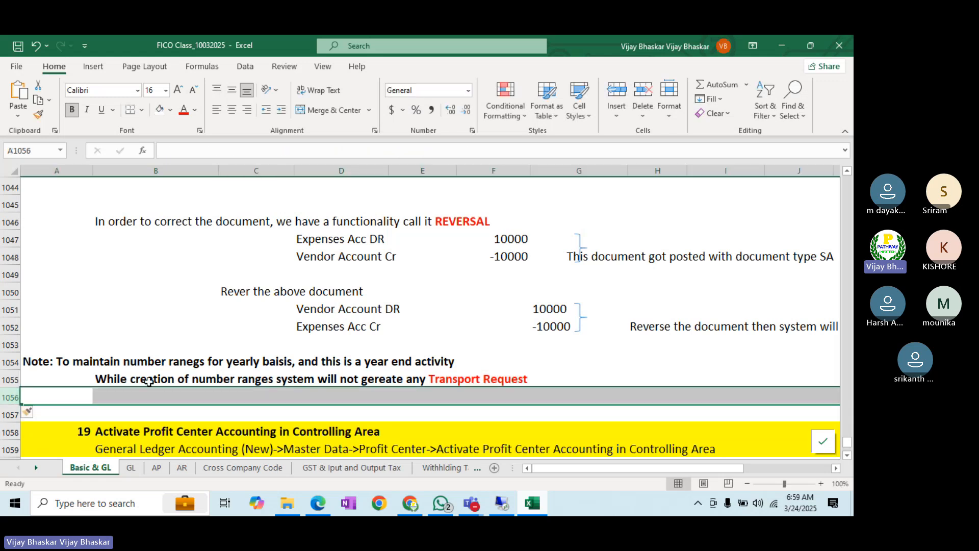
click(119, 394)
text(We can)
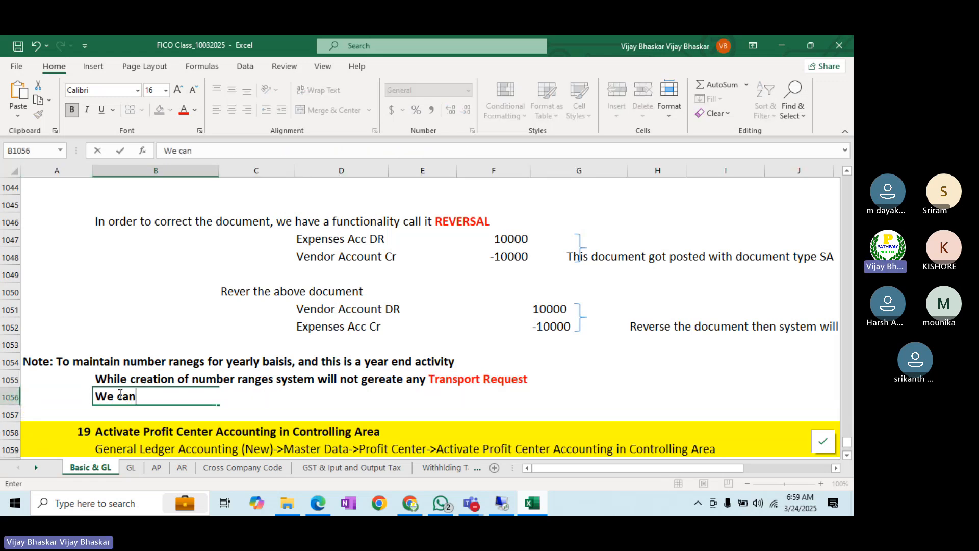
text( not carry)
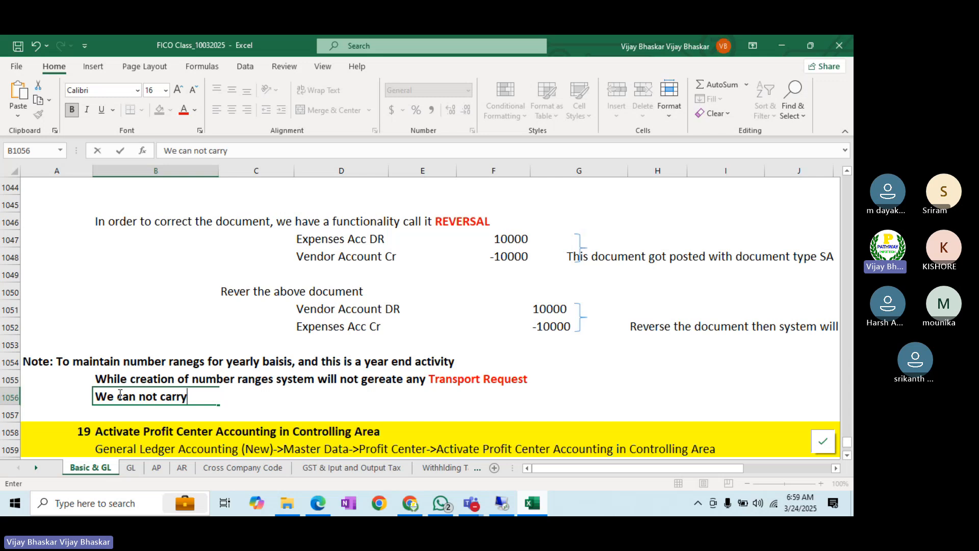
text(forwar)
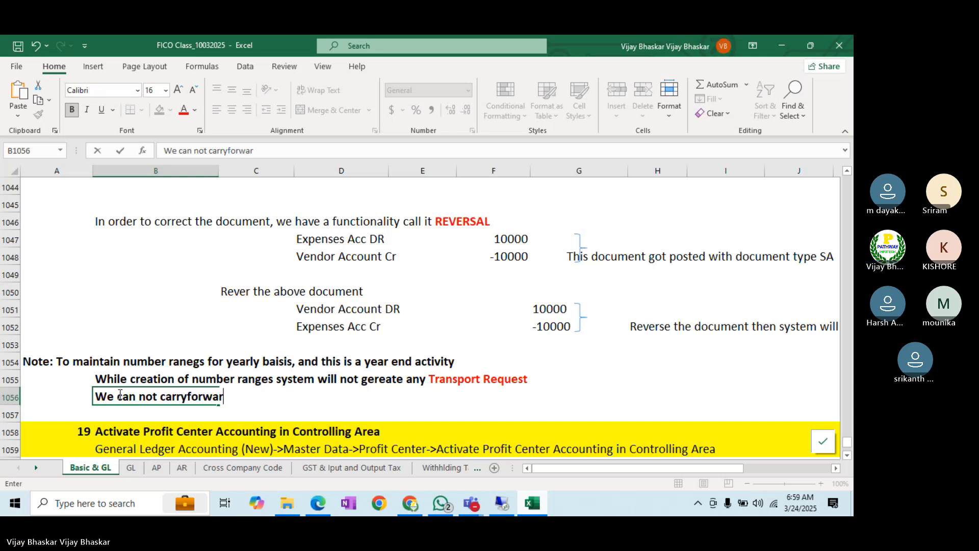
key(BackSpace)
key(BackSpace)
key(BackSpace)
key(BackSpace)
key(BackSpace)
key(BackSpace)
key(BackSpace)
key(BackSpace)
key(BackSpace)
key(BackSpace)
text(Trans)
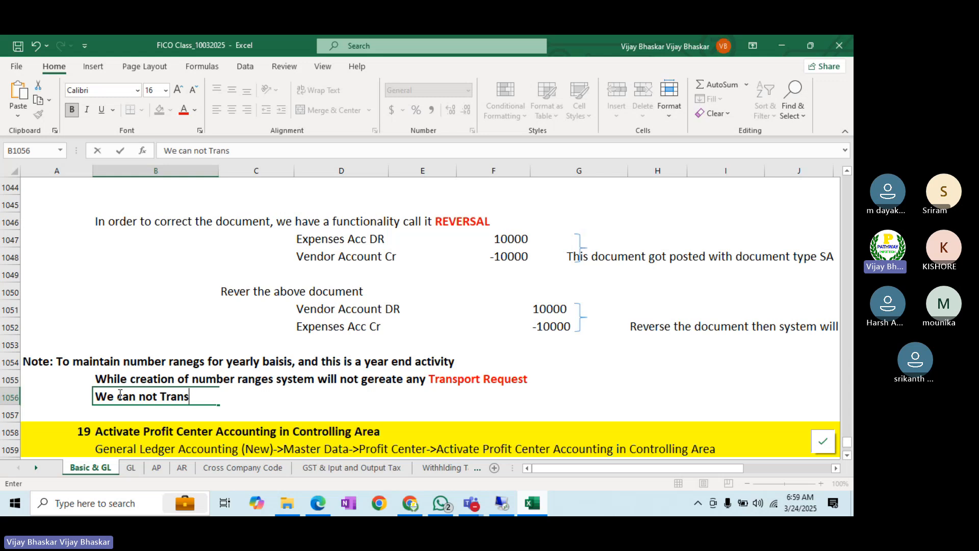
text(port the n)
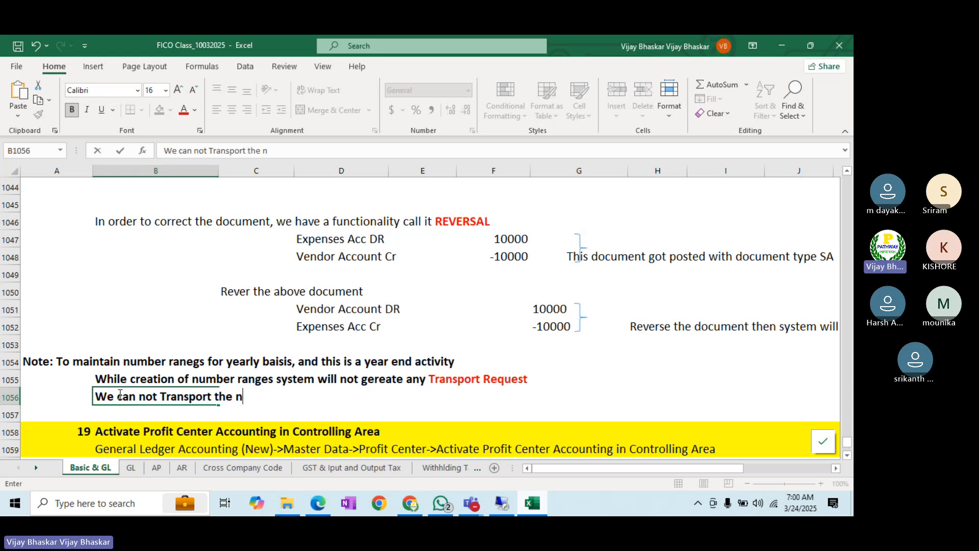
text(umber ranges)
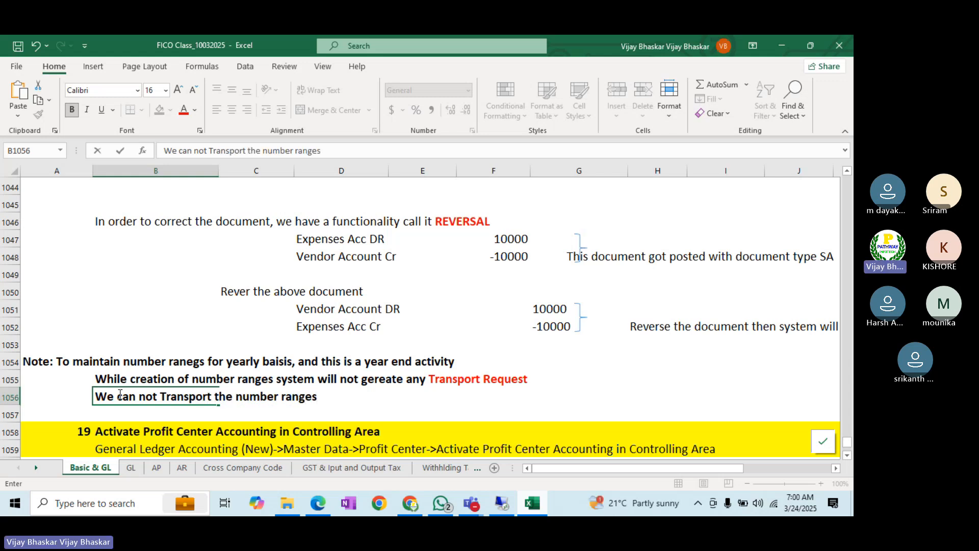
text( throug)
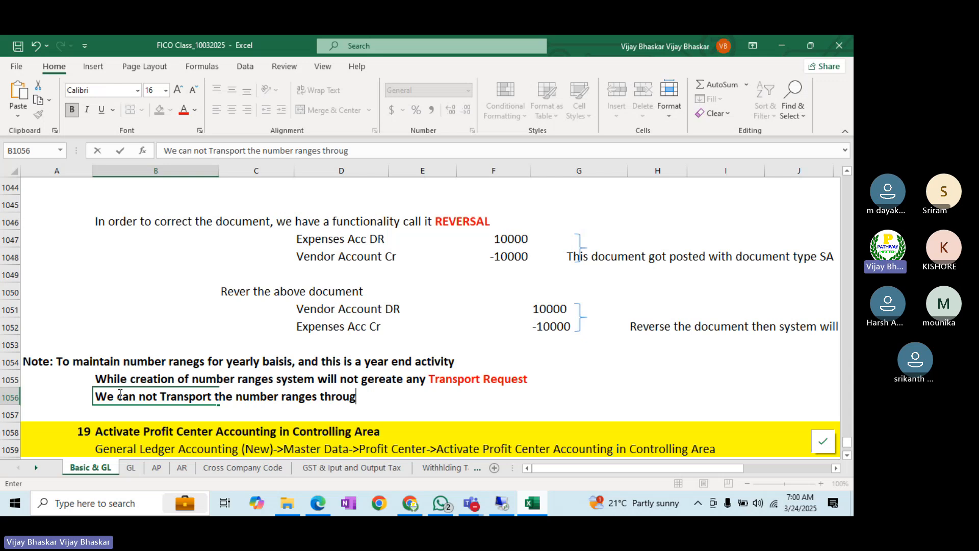
text(h Transport R)
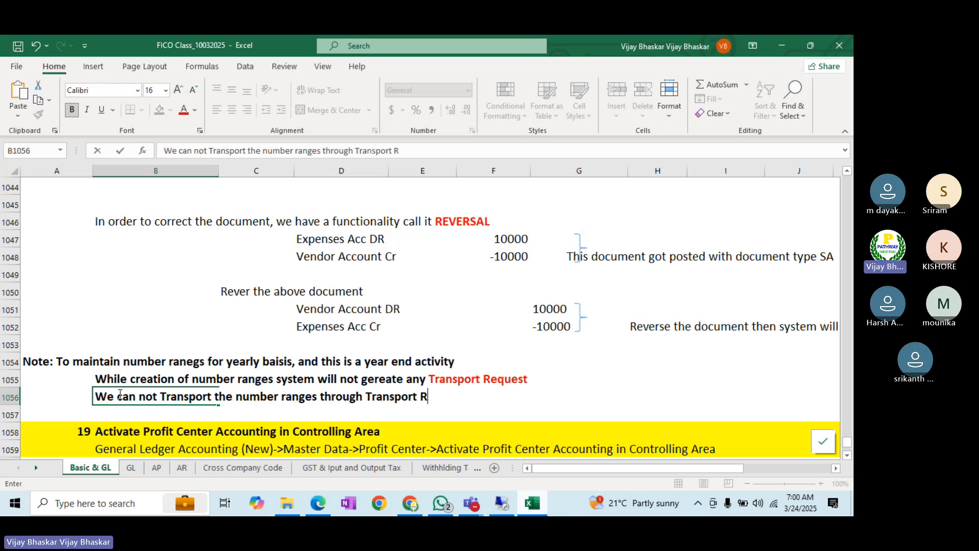
text(equest)
key(Return)
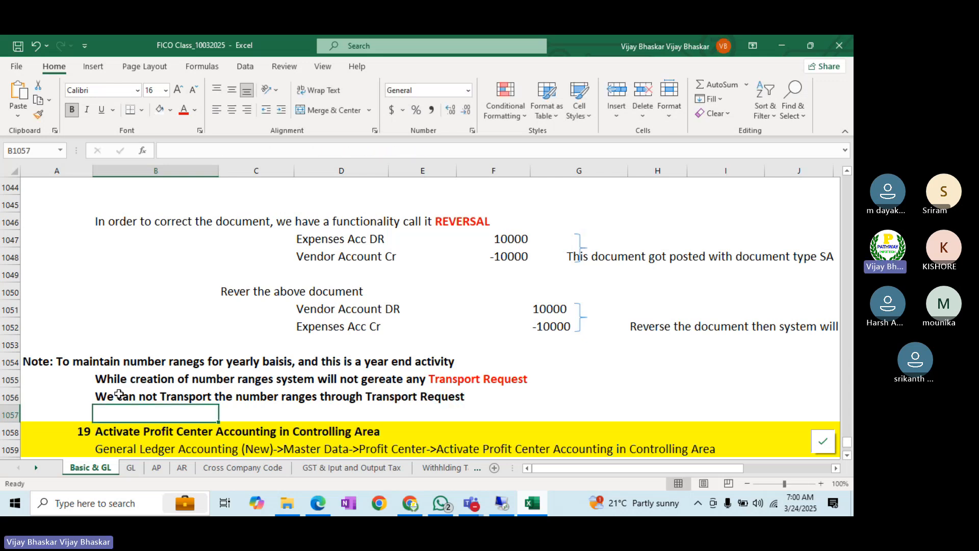
- Insert row 1057 with the note 'But we can copy the number ranges from one FY to another FY'
key(shift+space)
key(ctrl+shift+plus)
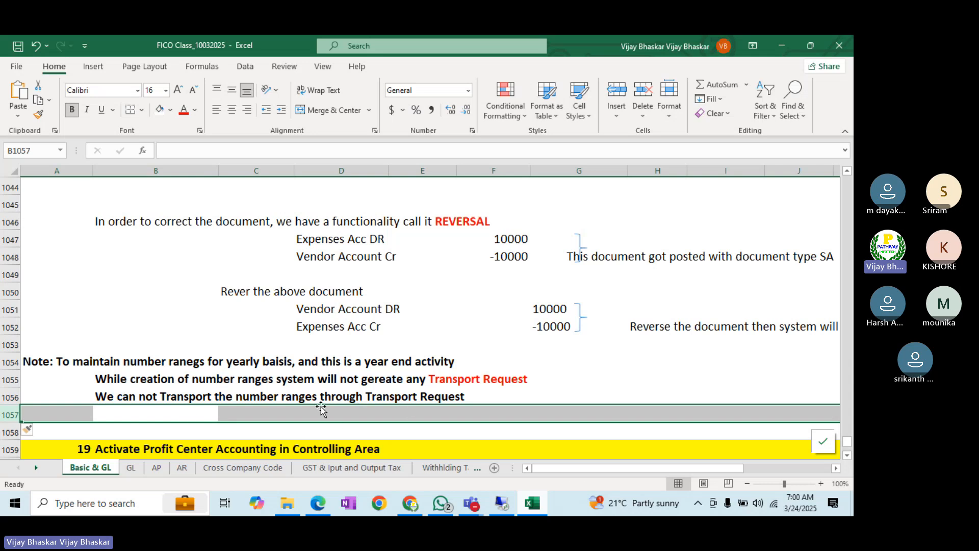
click(134, 415)
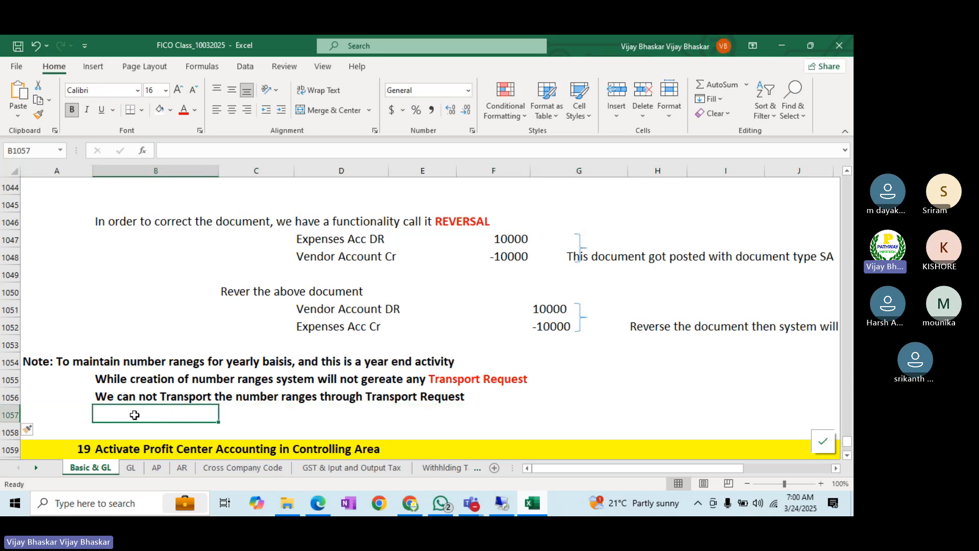
text(But we)
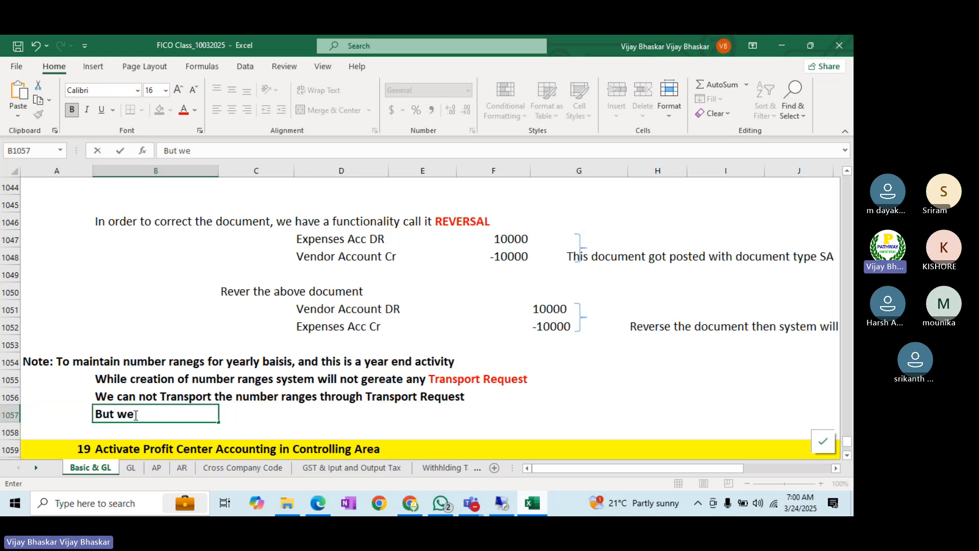
text( can copy the number ran)
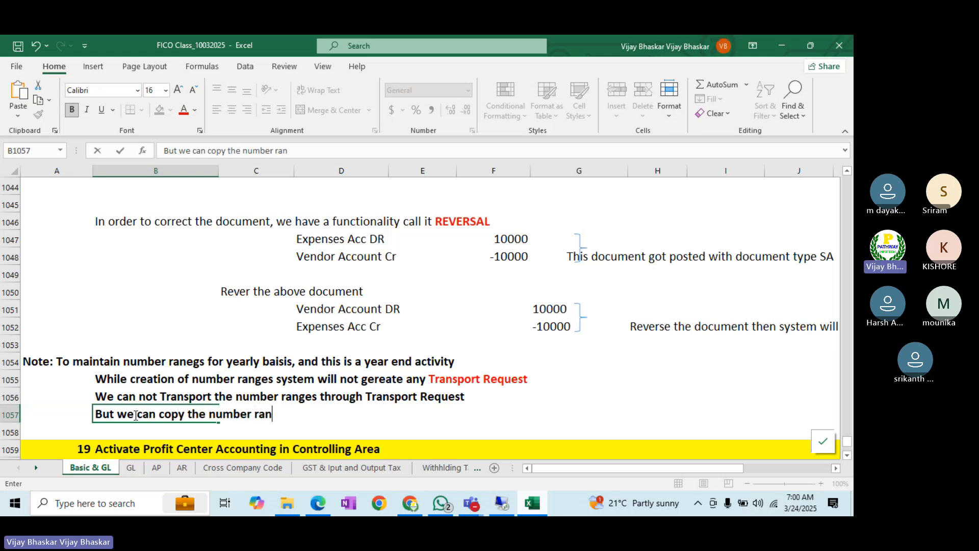
text(ges from)
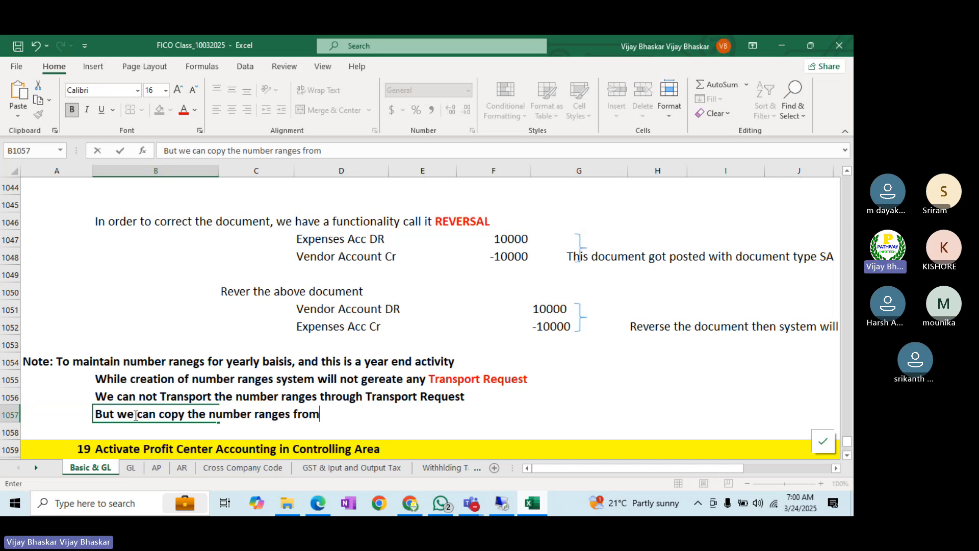
text( one FY to ano)
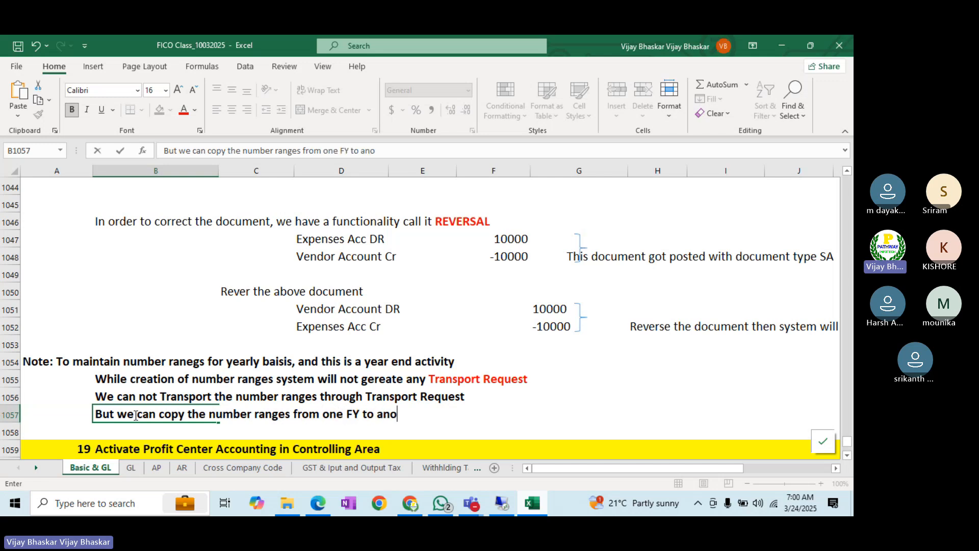
text(ther FY)
key(Return)
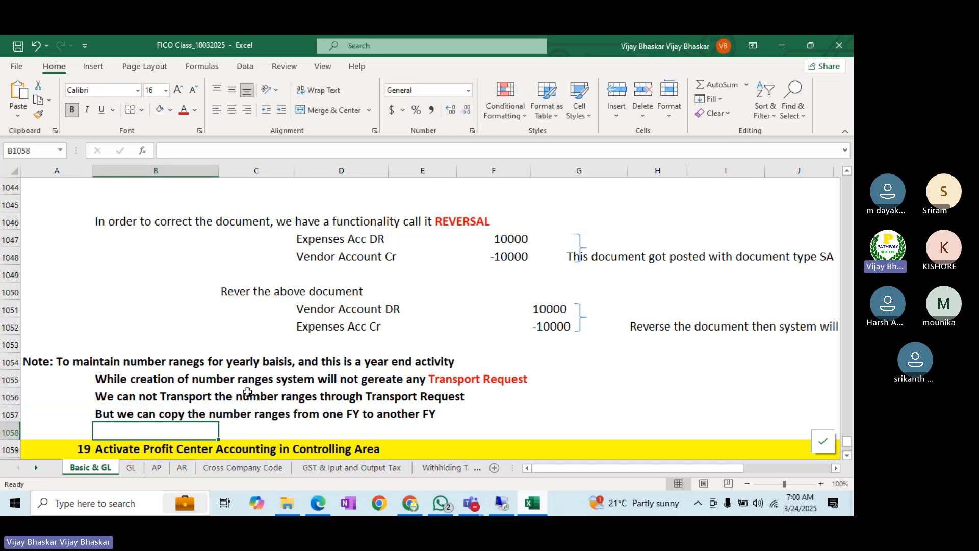
- Add '(T.code ONH1/OBH2)' to the number range copy note in B1057
click(503, 504)
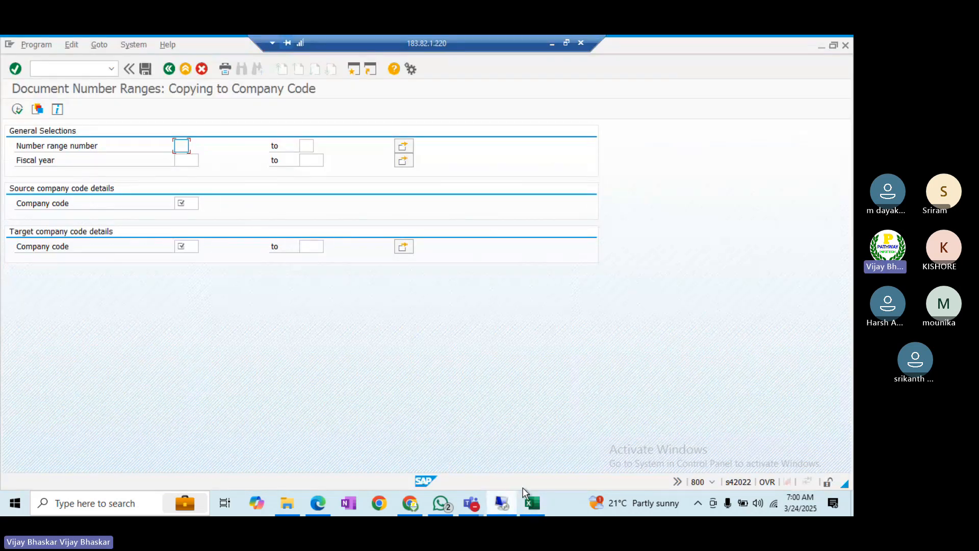
click(532, 504)
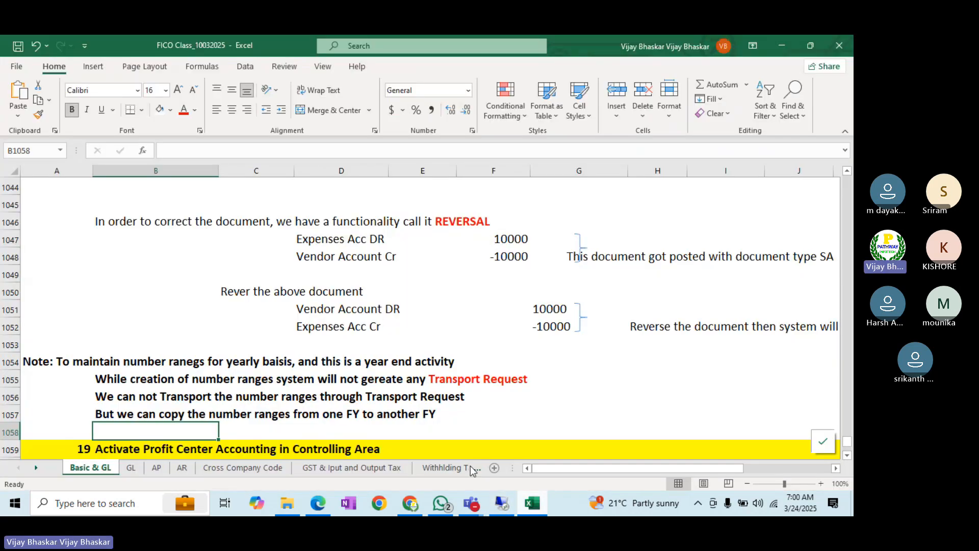
click(106, 412)
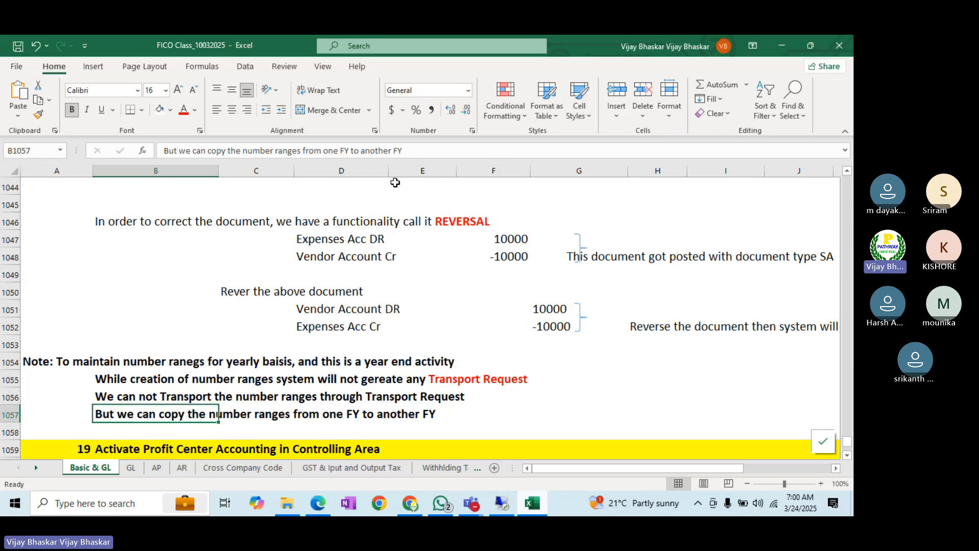
click(228, 149)
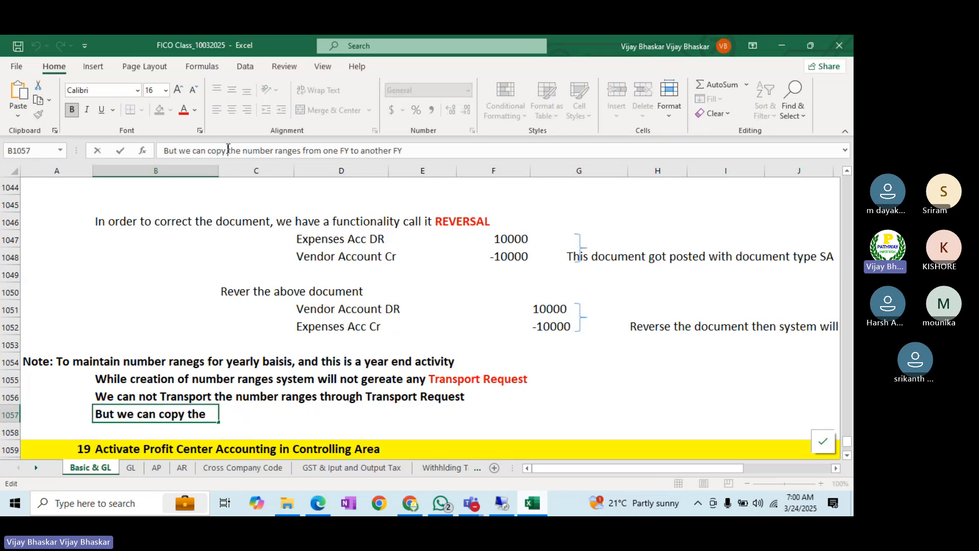
text(()
text(T.code O)
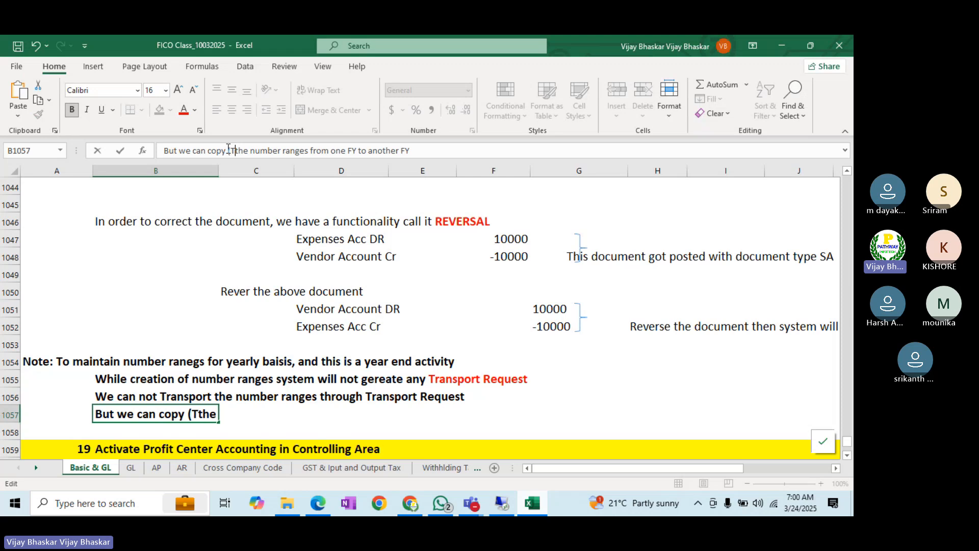
text(NH1)
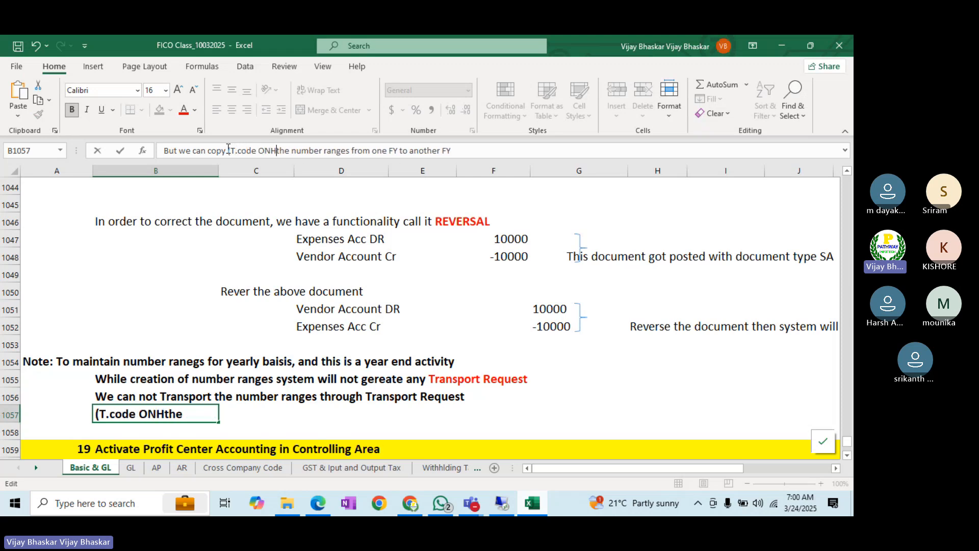
text(/O)
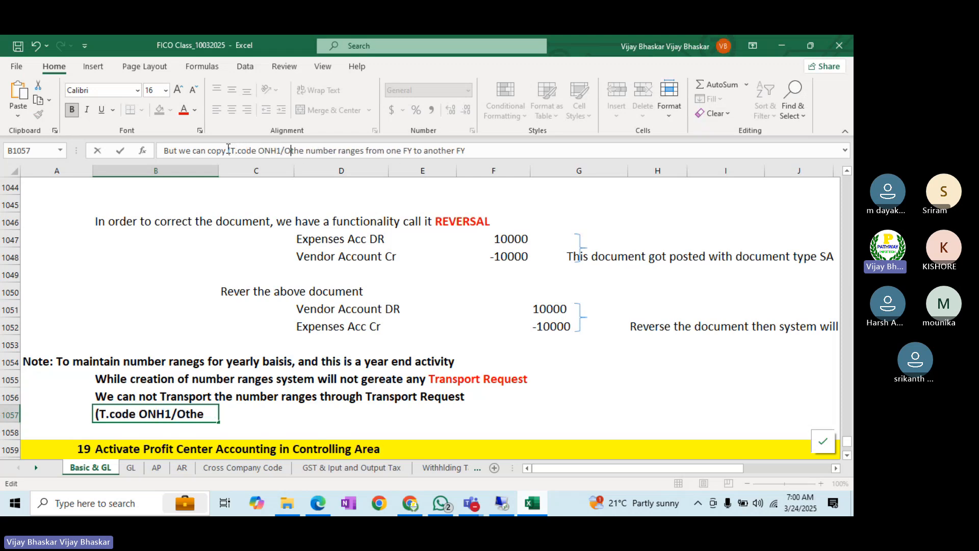
text(BH)
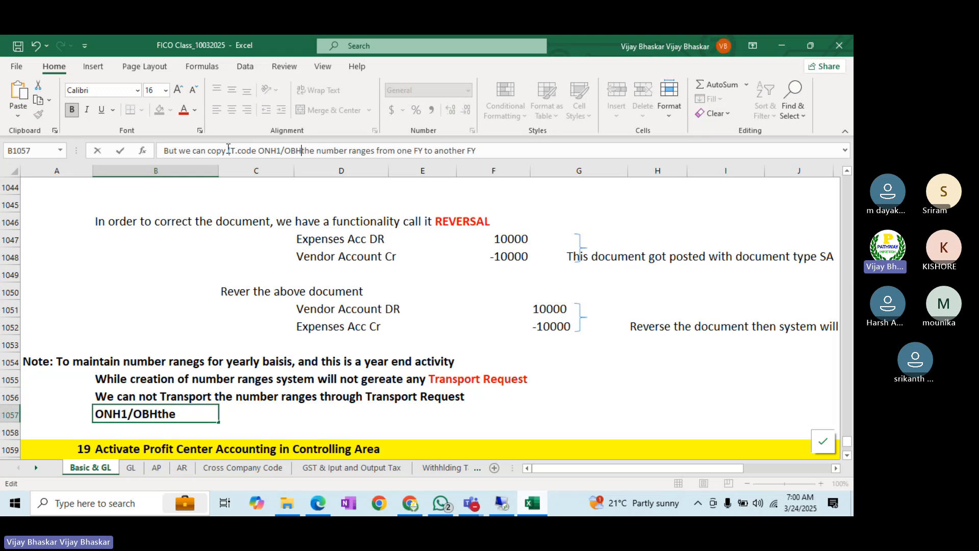
text(2)
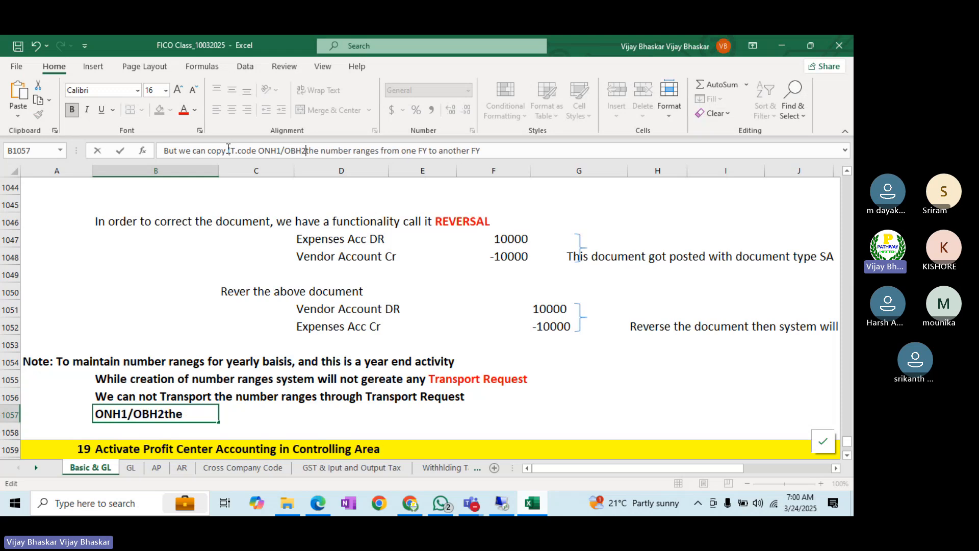
text())
key(Return)
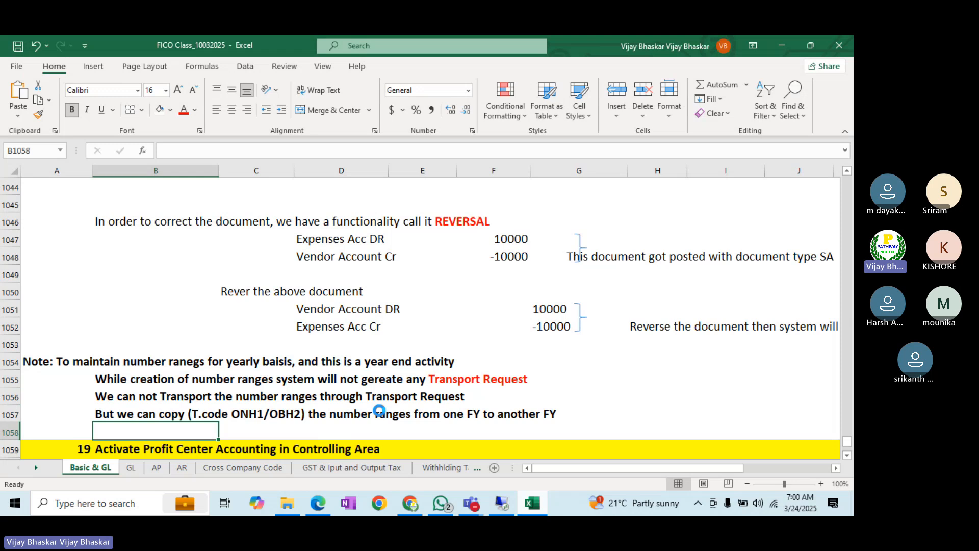
- Correct ONH1 to OBH1 in the B1057 note
click(502, 504)
click(546, 513)
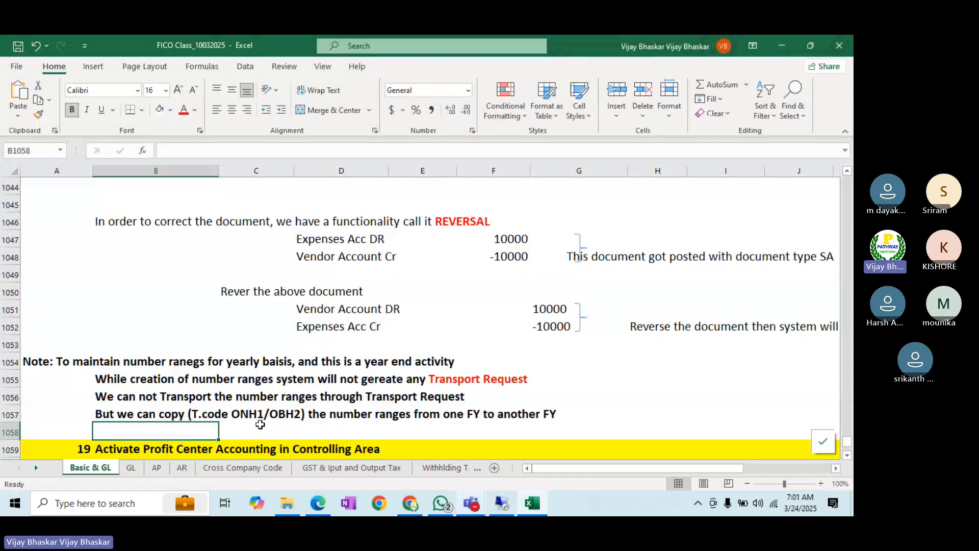
click(240, 413)
click(117, 416)
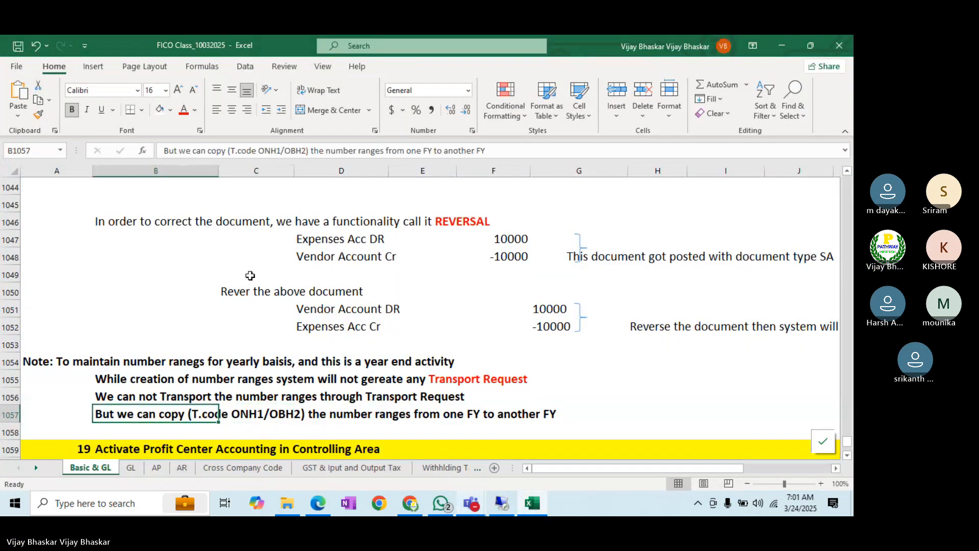
click(272, 150)
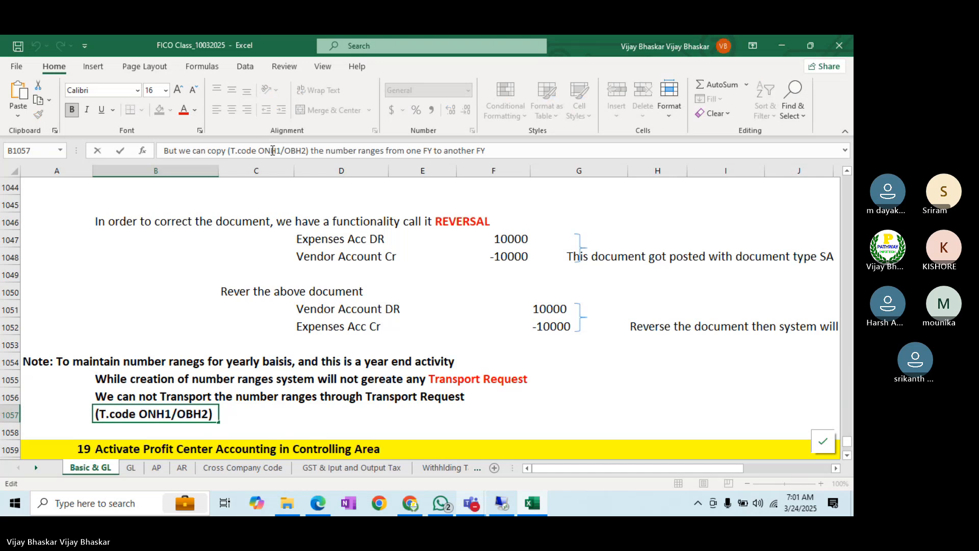
key(BackSpace)
text(B)
key(Return)
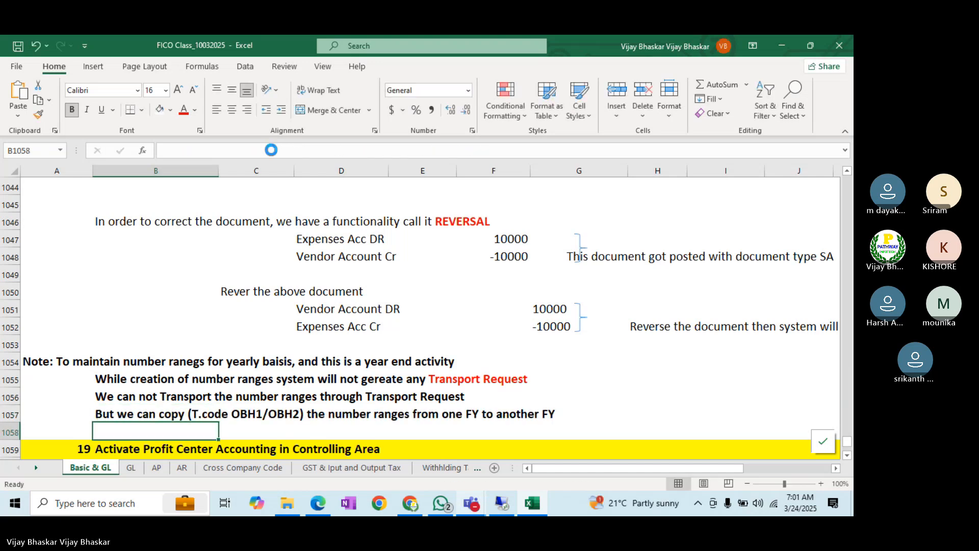
key(alt+Tab)
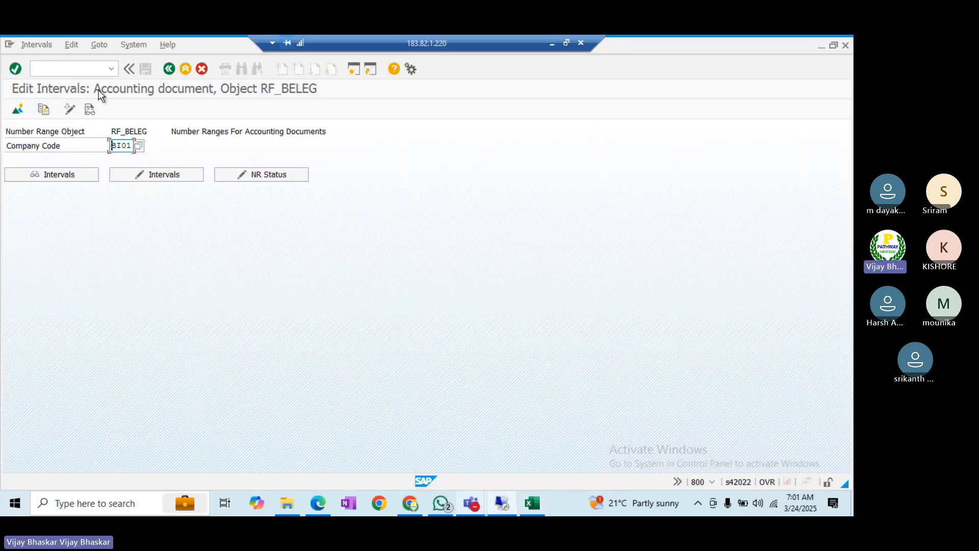
- Set number ranges 01 to ZZ, fiscal year 2024, and source company code 2525
key(alt+Tab)
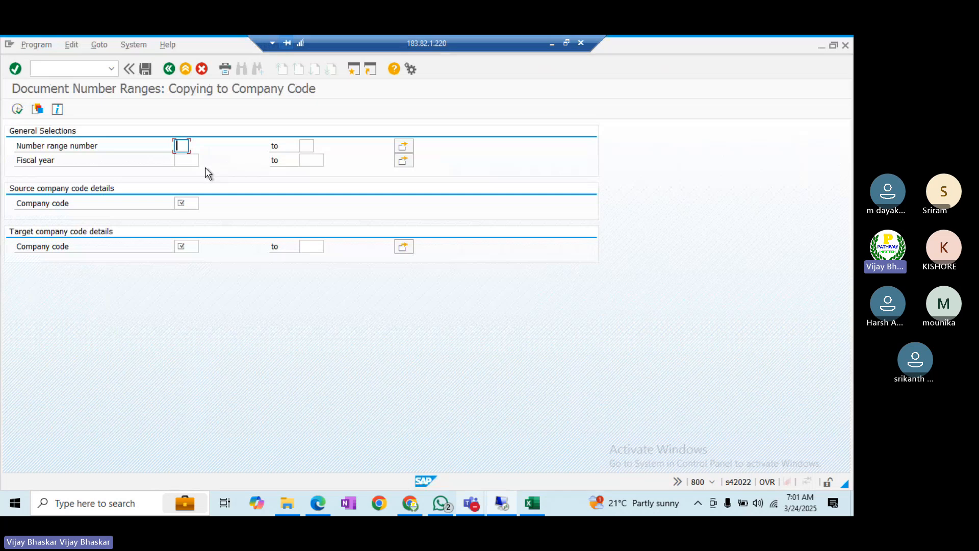
text(01)
click(306, 146)
text(ZZ)
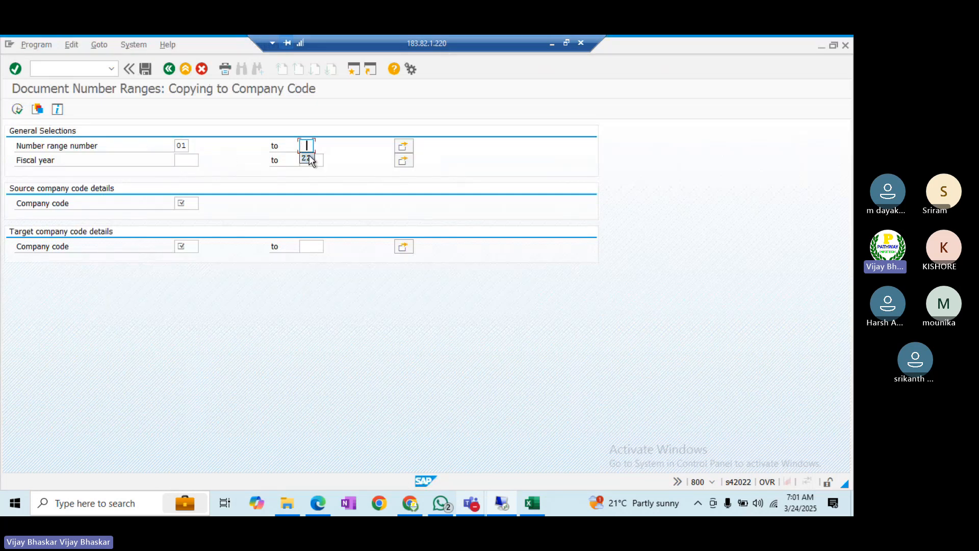
click(185, 159)
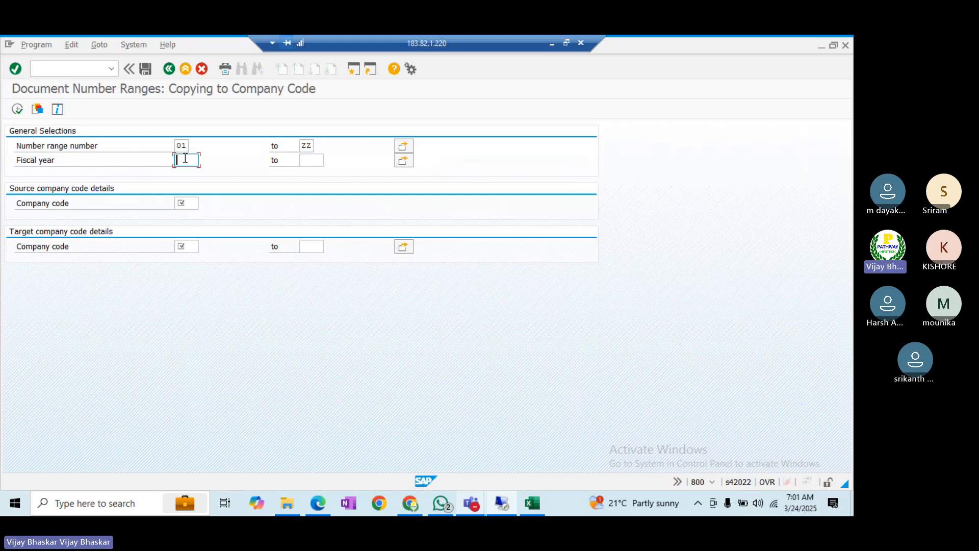
click(186, 173)
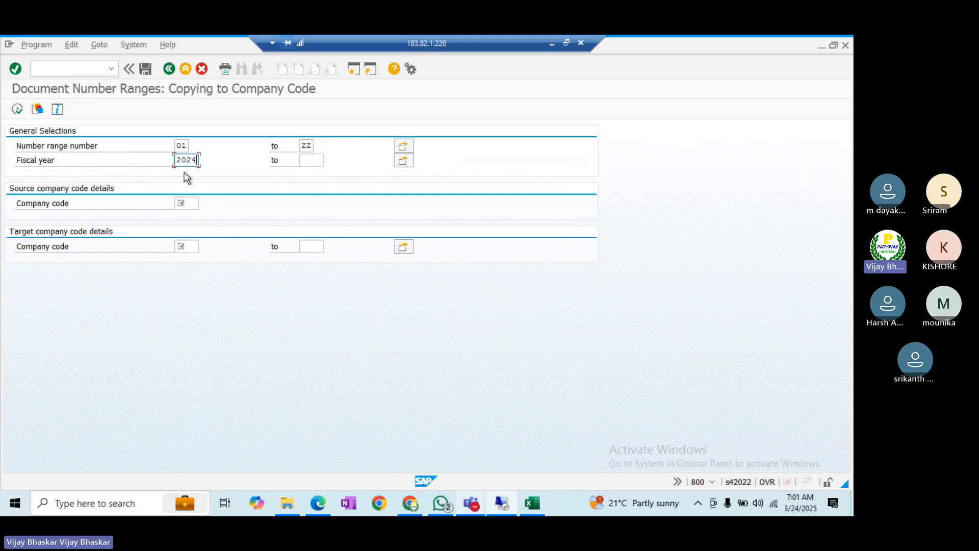
click(186, 204)
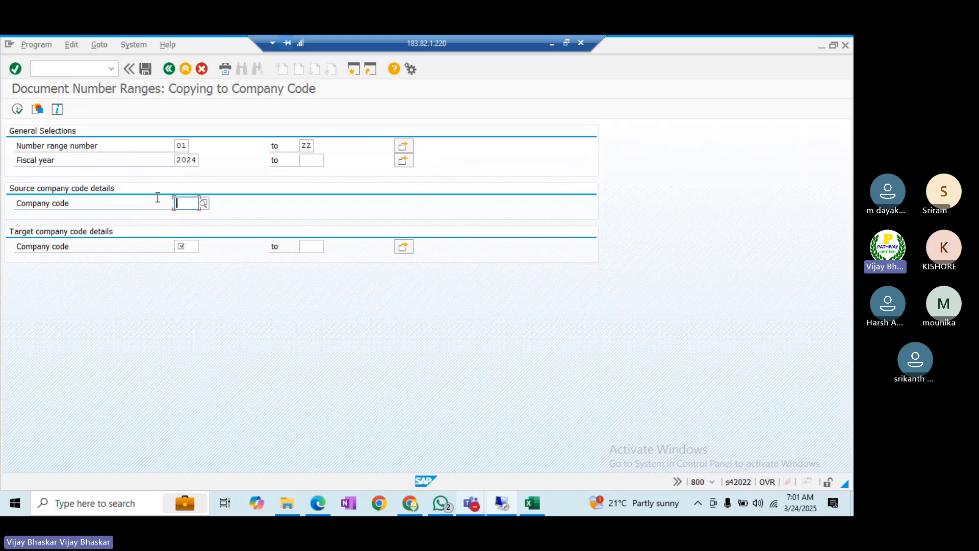
text(IT)
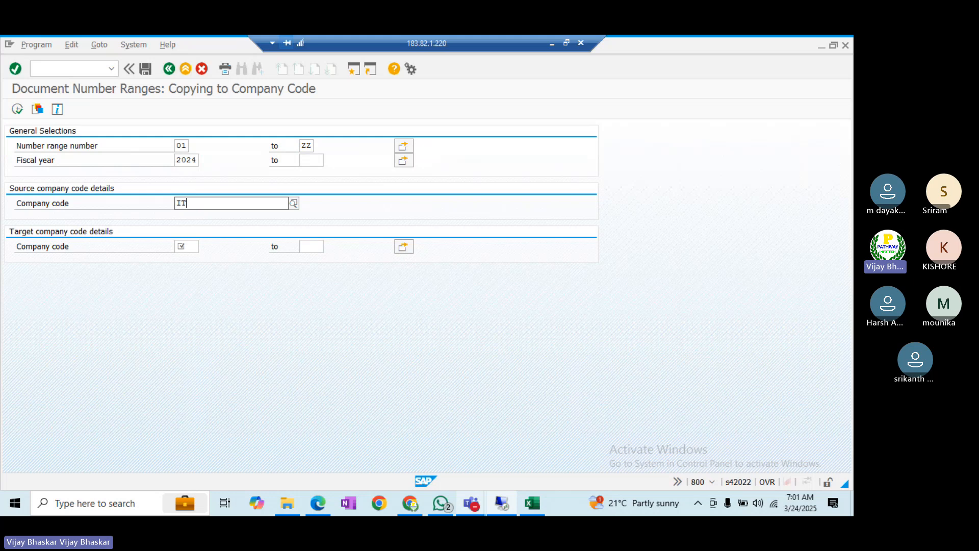
text(IN)
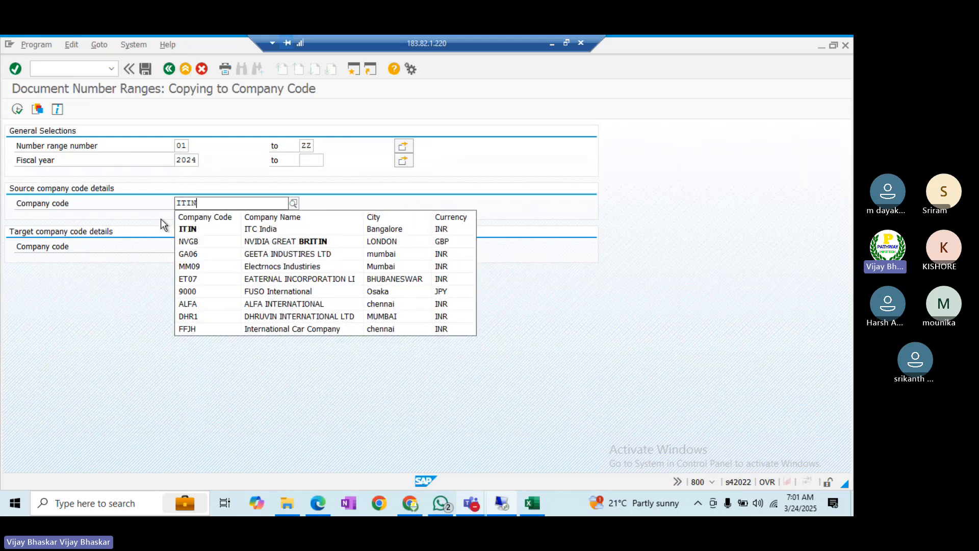
key(Down)
key(BackSpace)
key(BackSpace)
key(BackSpace)
key(BackSpace)
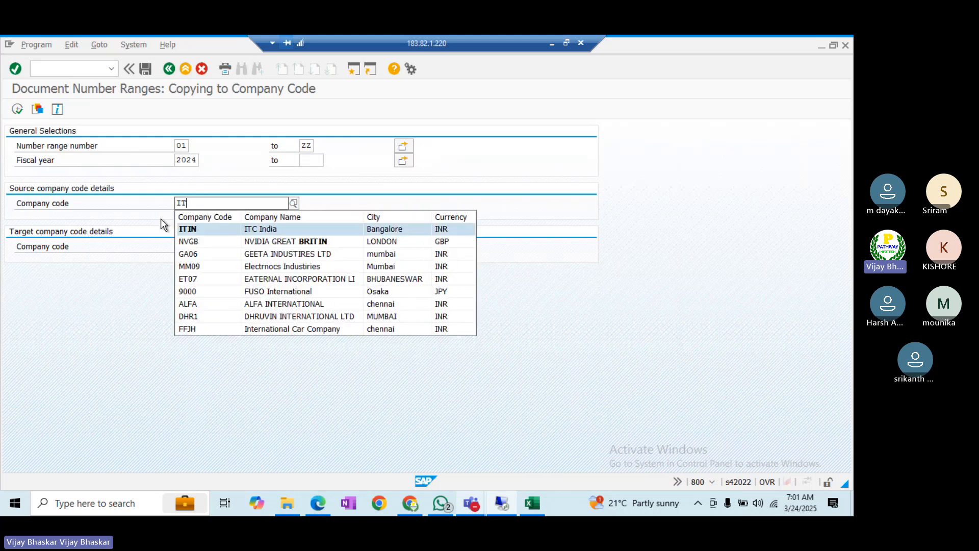
text(MM09)
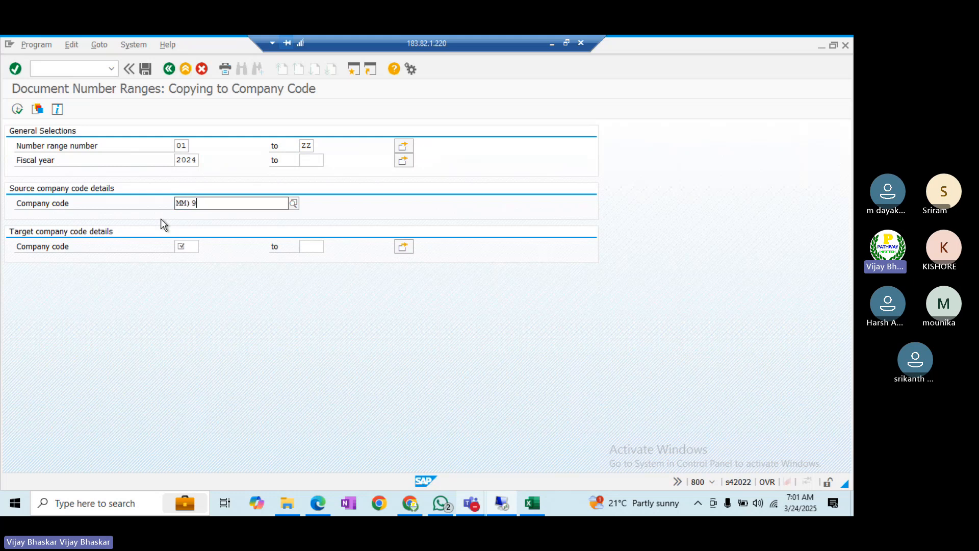
key(BackSpace)
key(BackSpace)
key(BackSpace)
key(BackSpace)
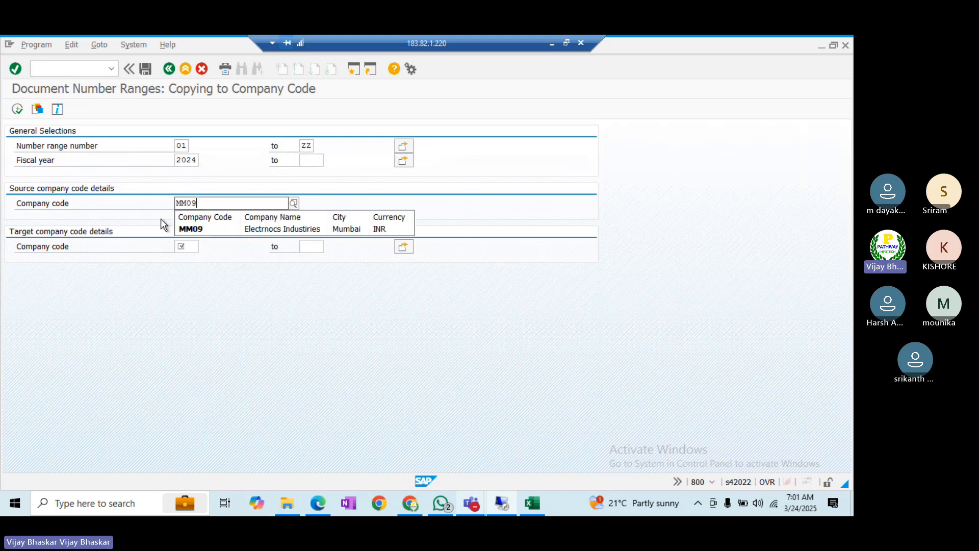
text(2525)
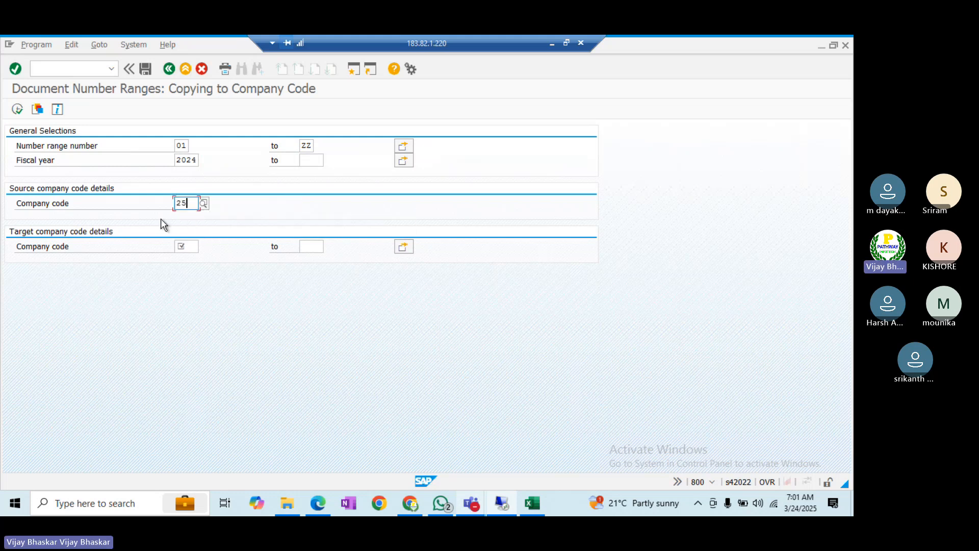
- Enter target company codes BI01, BI02, BI03 and BU21, then execute and confirm the copy
click(185, 245)
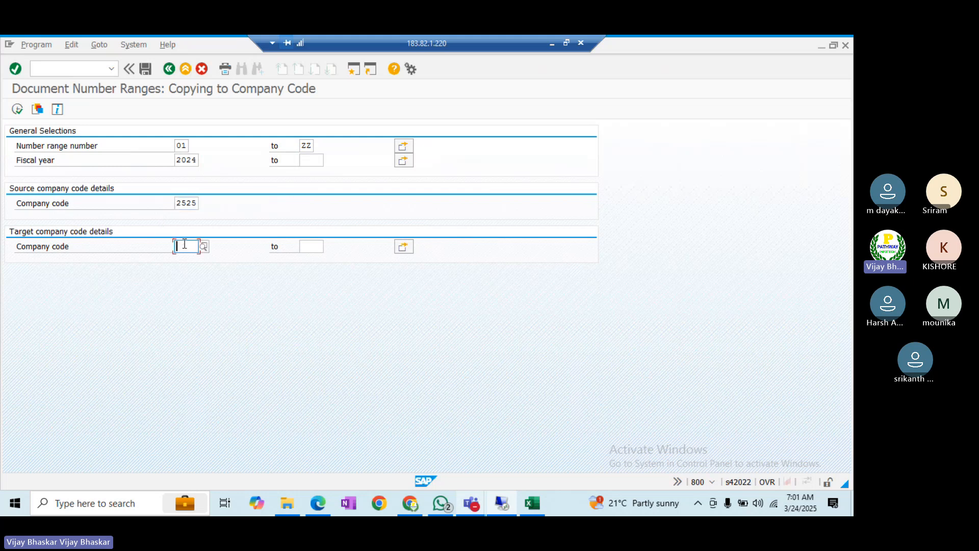
text(B1)
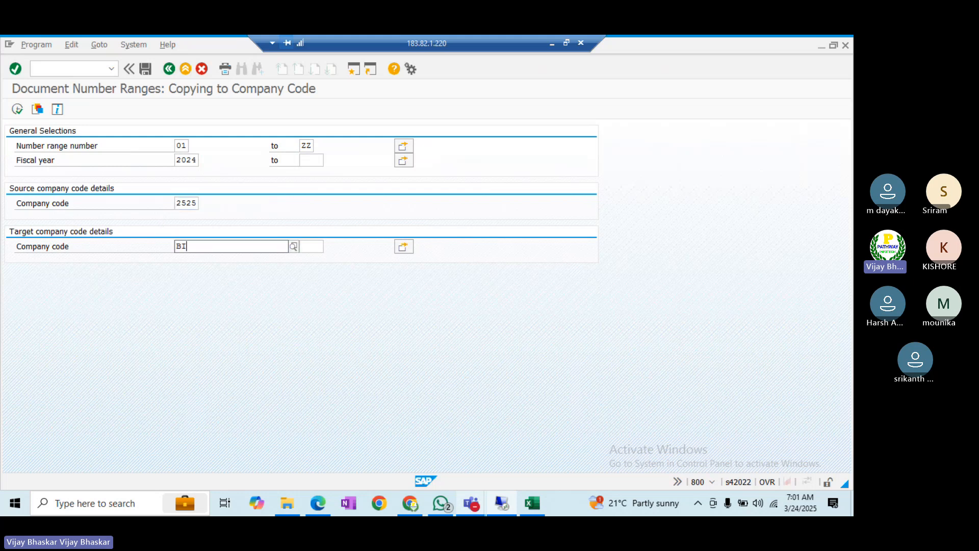
text(01)
key(Return)
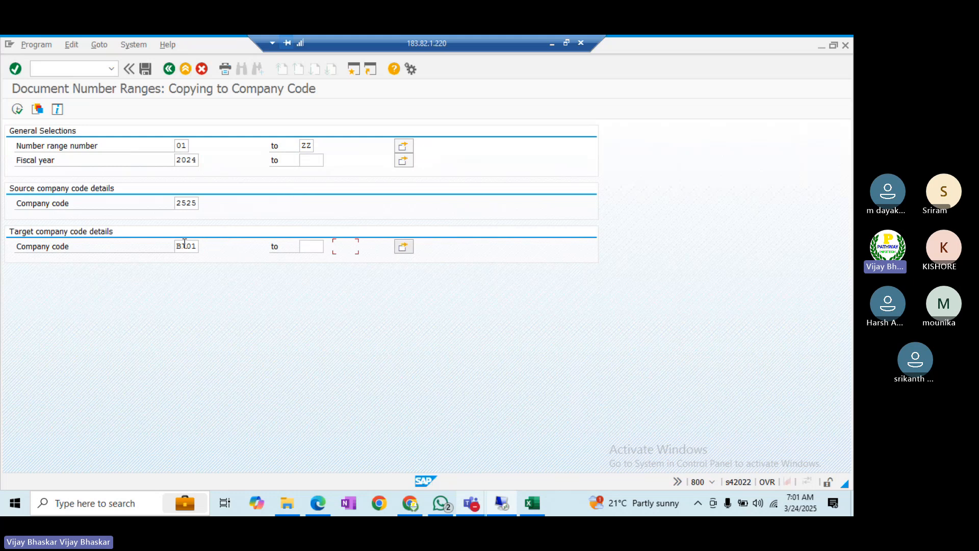
key(Return)
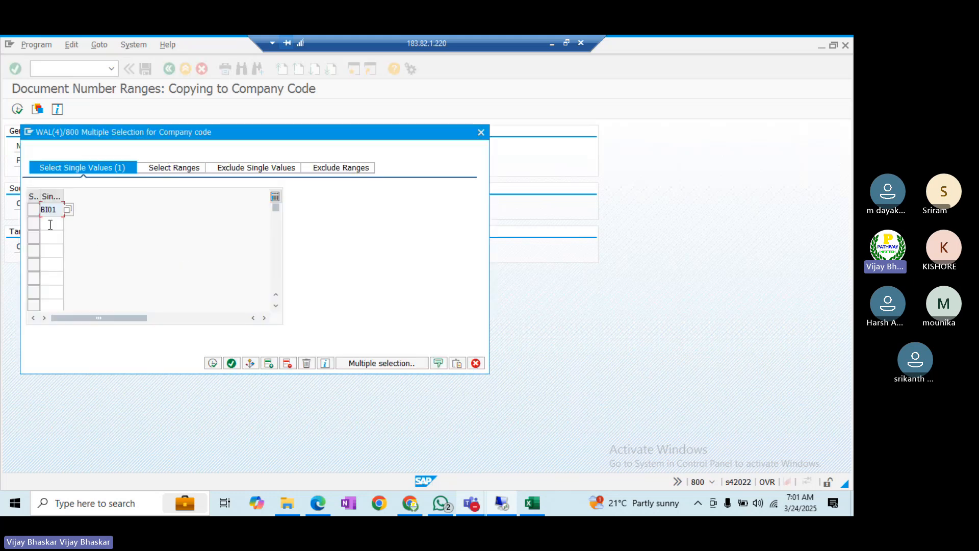
click(52, 224)
text(BI02)
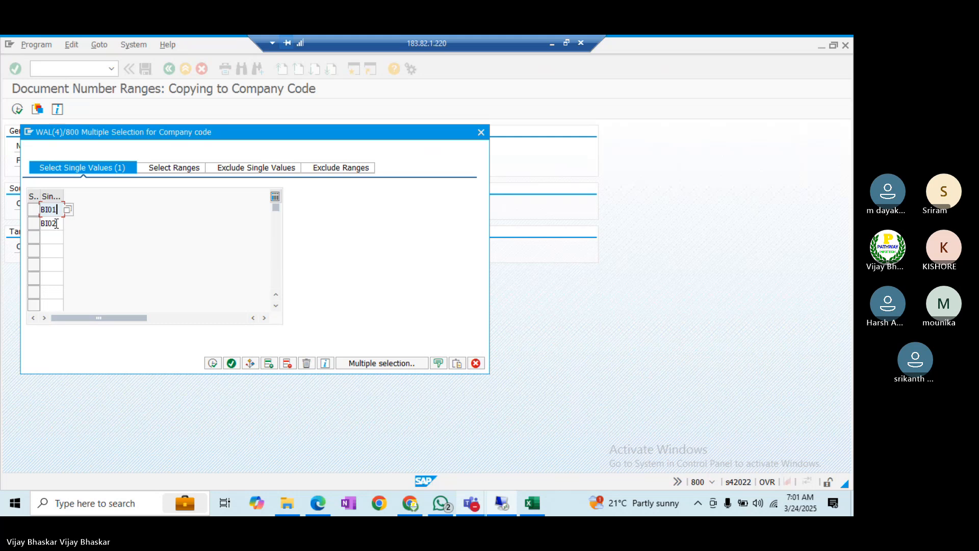
key(Down)
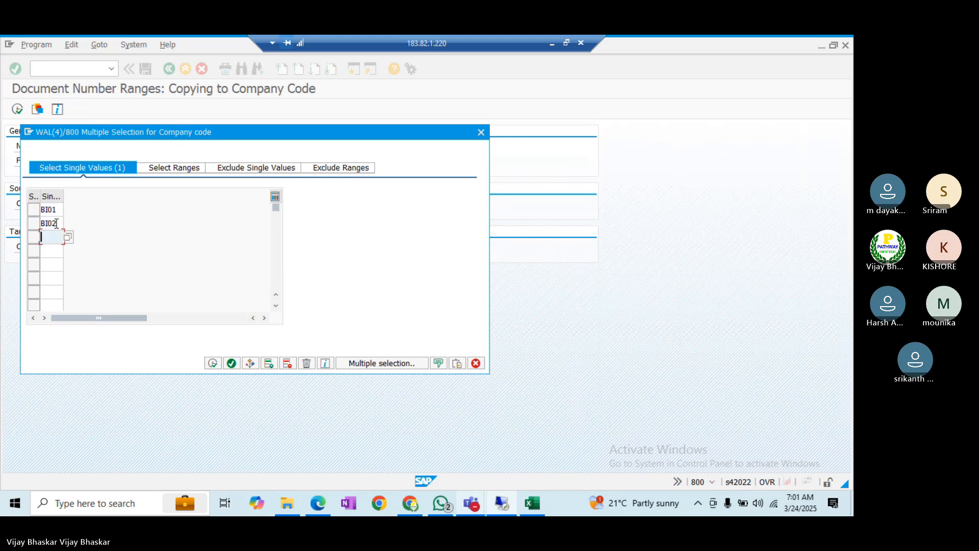
text(BI03)
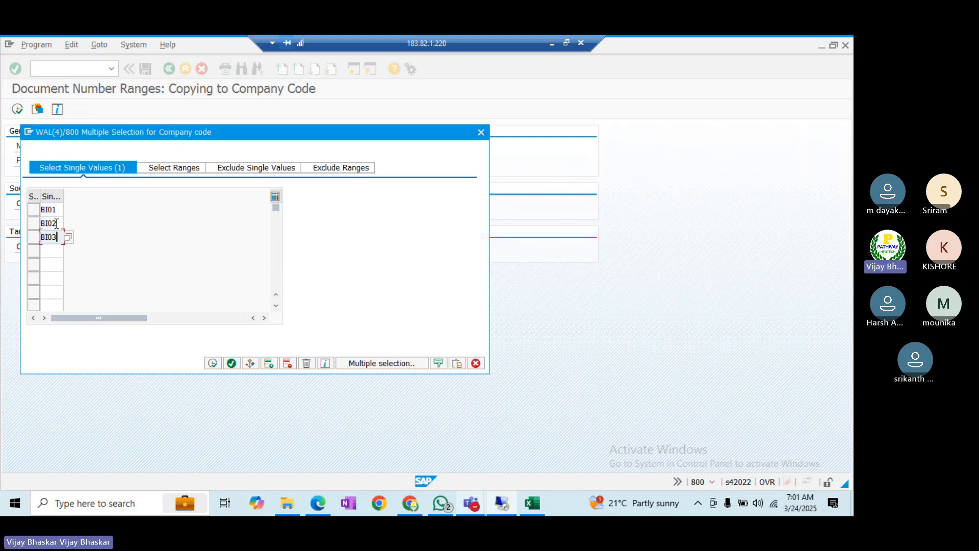
key(Down)
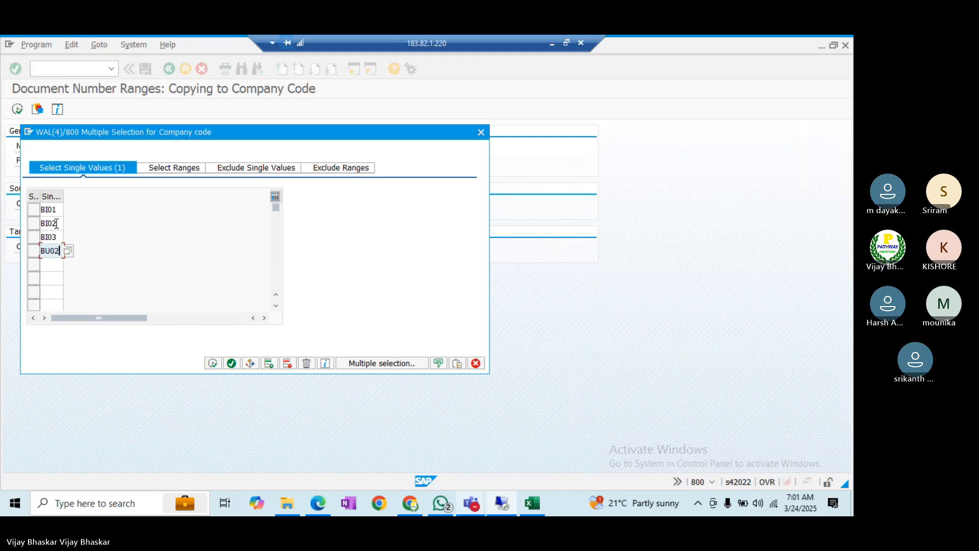
text(BU02)
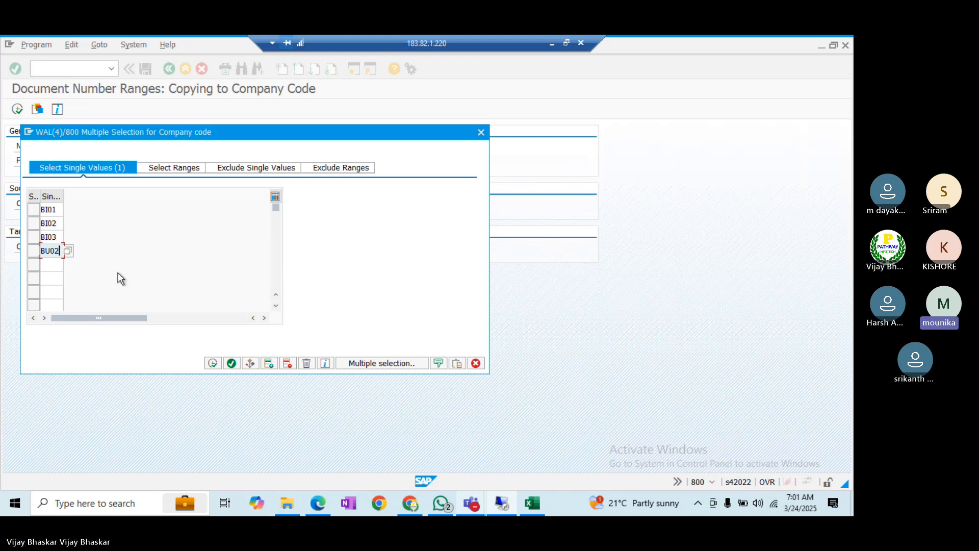
key(BackSpace)
key(BackSpace)
text(21)
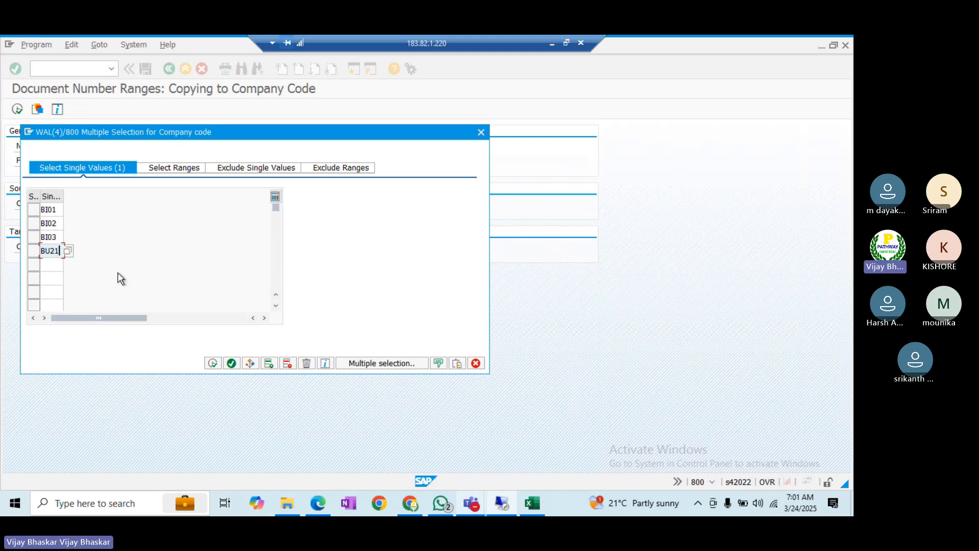
click(213, 362)
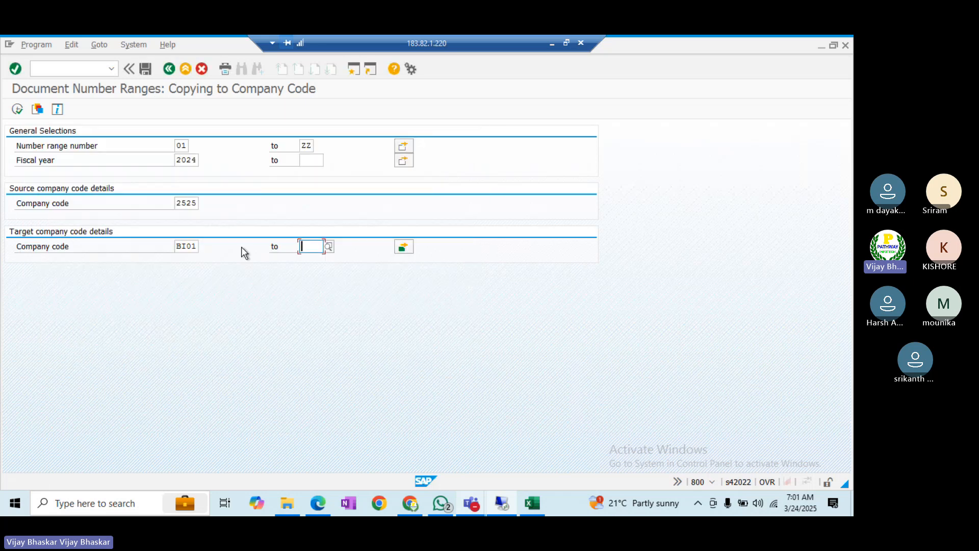
click(18, 113)
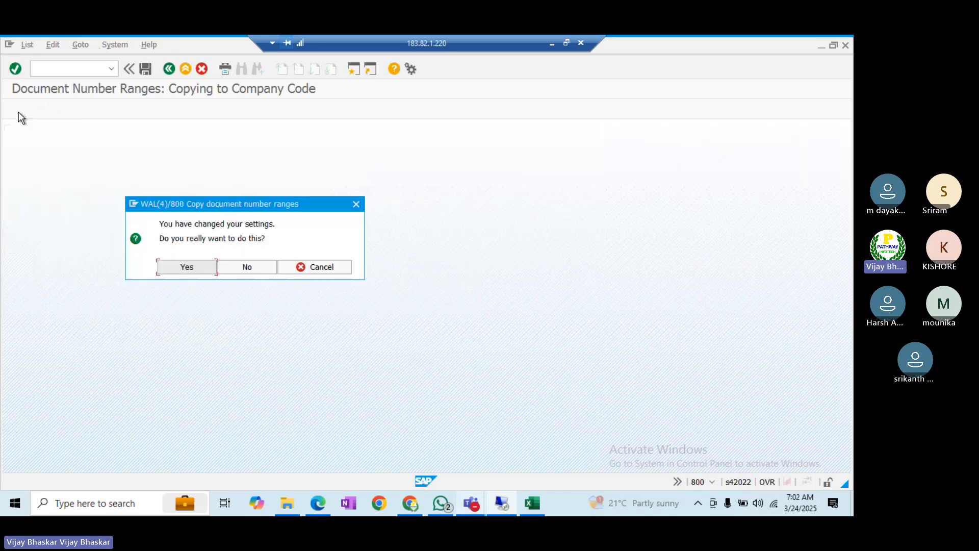
click(187, 268)
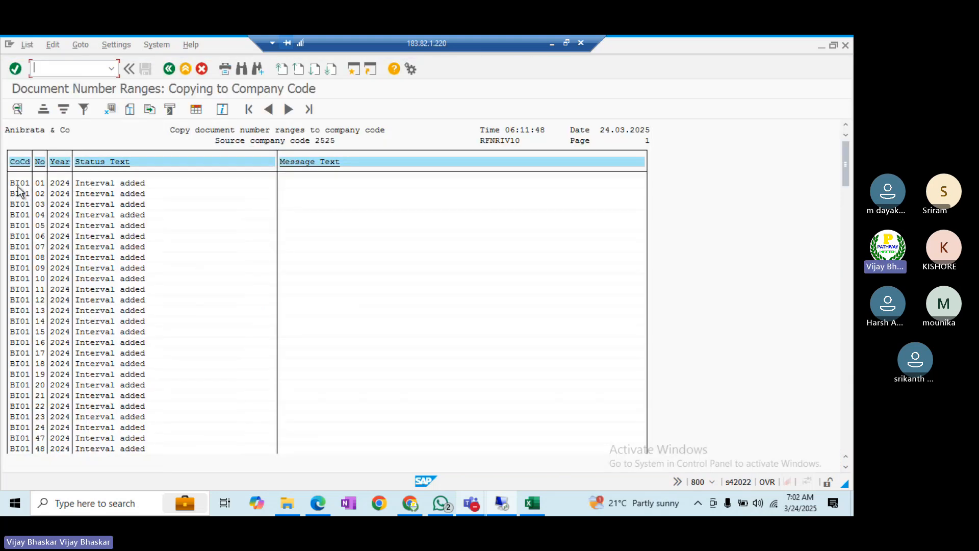
- Run FBN1 in a new session and display BI01's accounting document number intervals
click(18, 257)
key(alt+Tab)
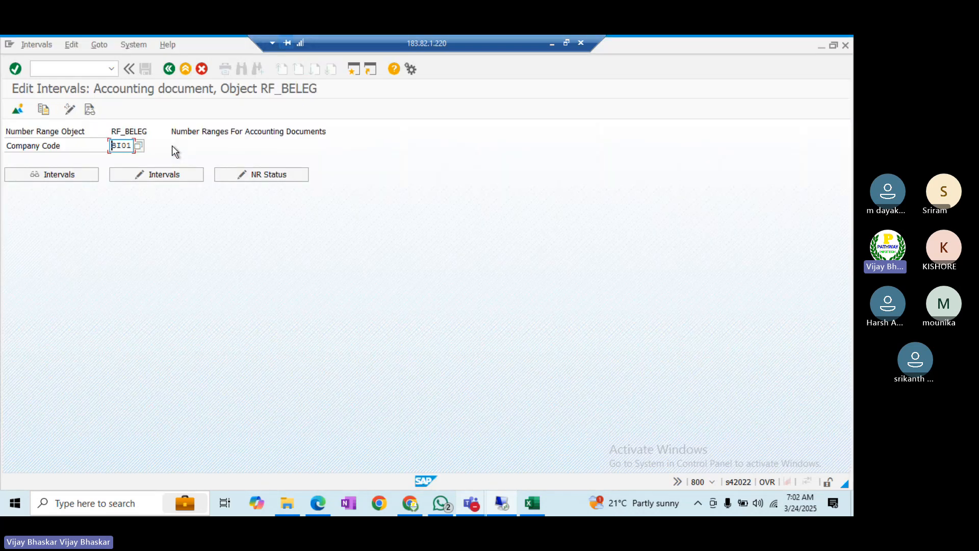
key(alt+Tab)
key(alt+Tab)
key(alt+Tab)
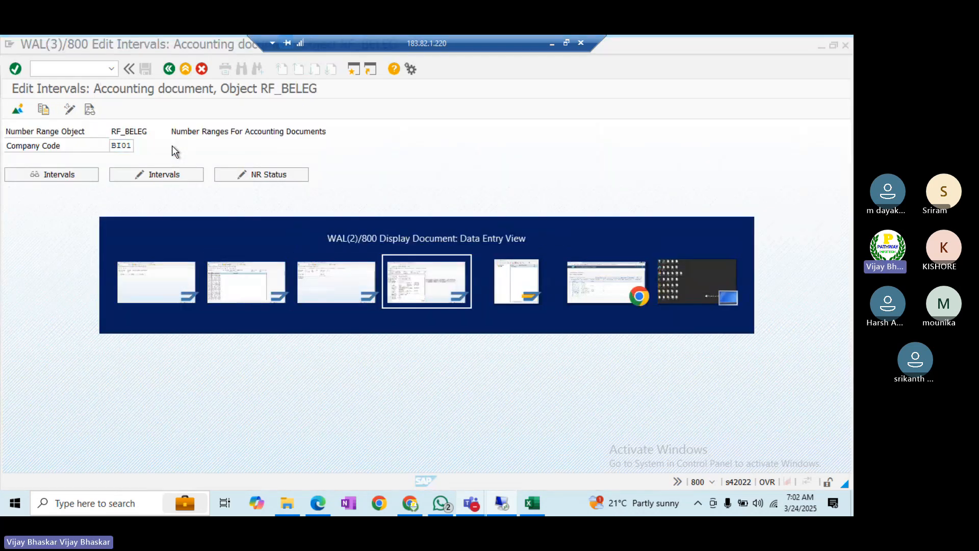
key(alt+shift+Tab)
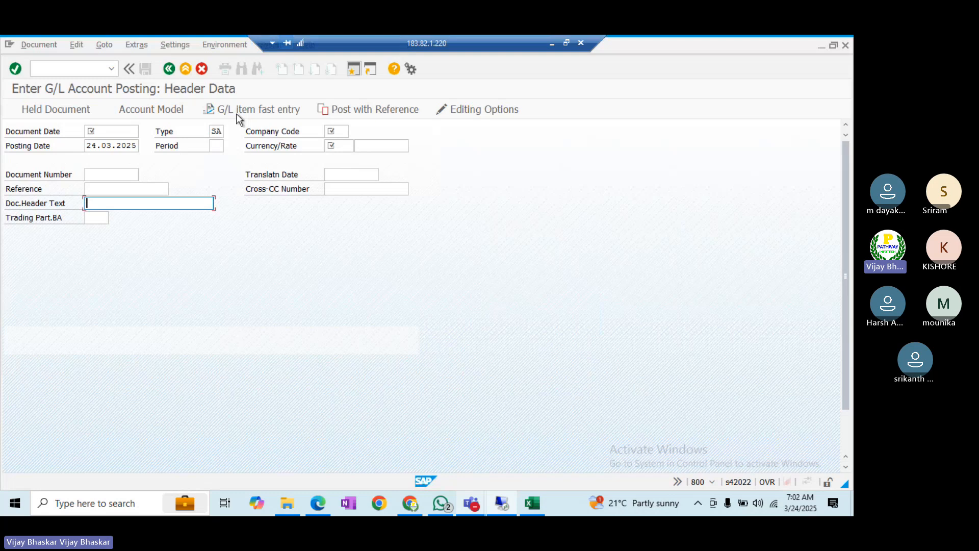
click(353, 68)
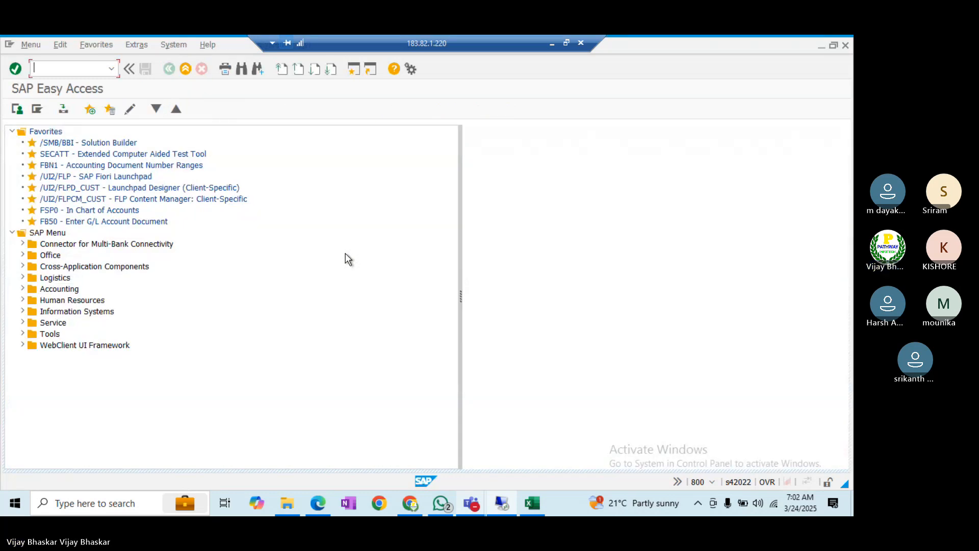
text(fbn1)
key(Return)
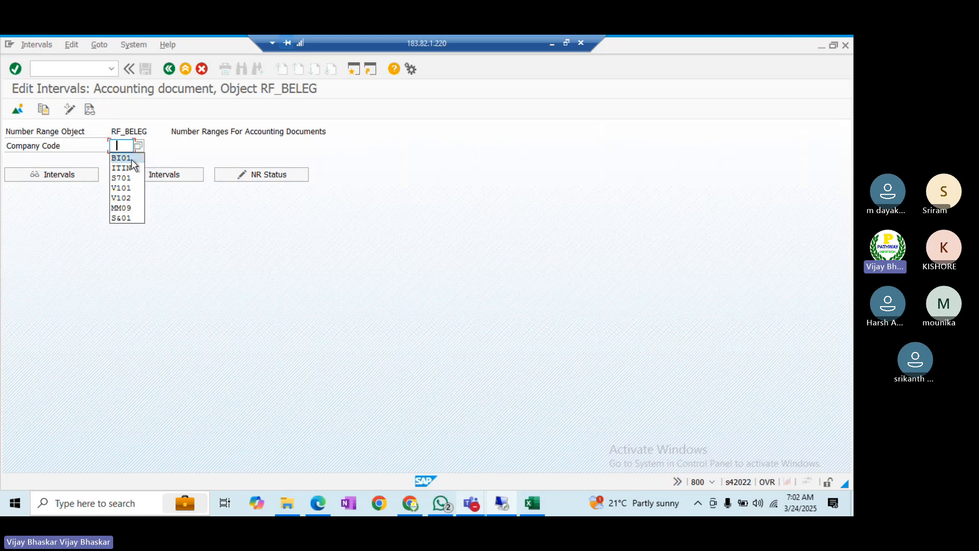
click(128, 158)
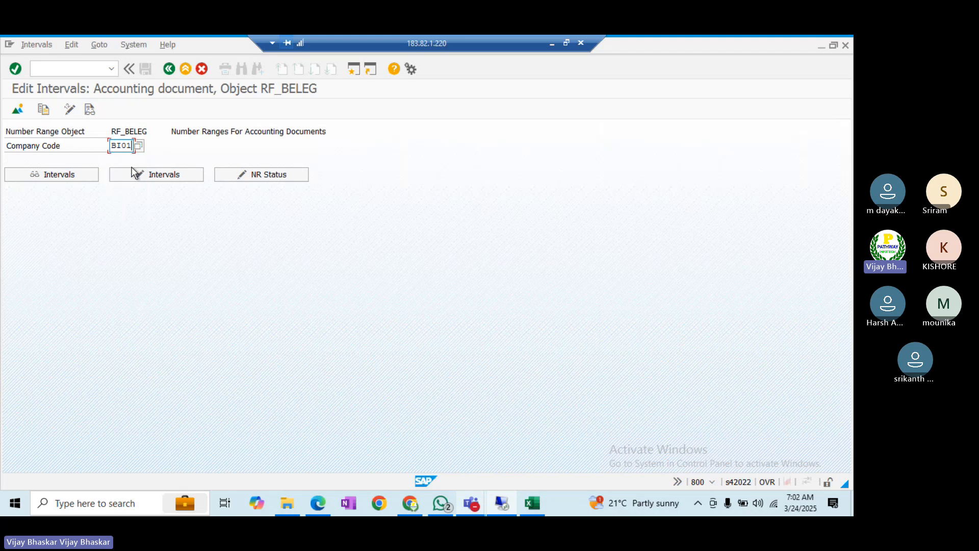
click(61, 176)
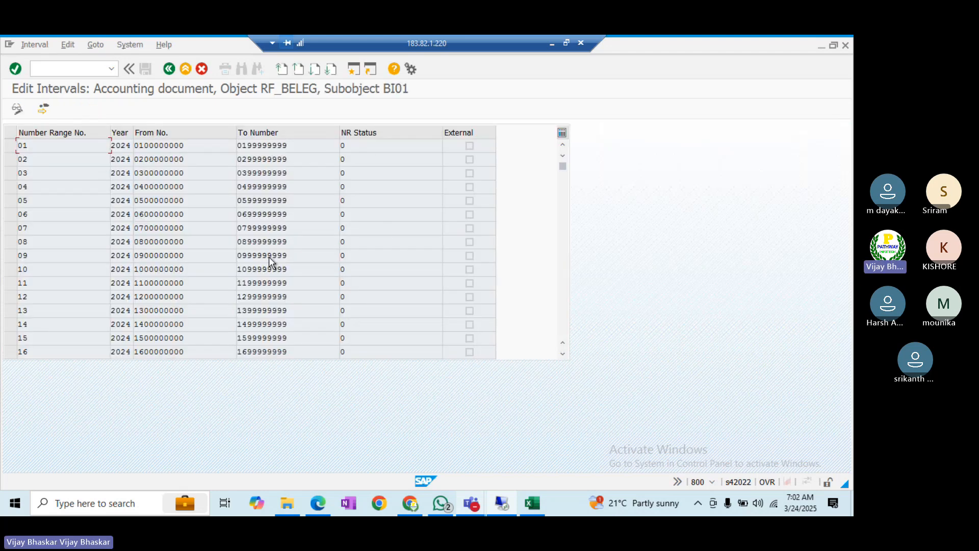
scroll(269, 259, down, 7)
scroll(269, 260, down, 10)
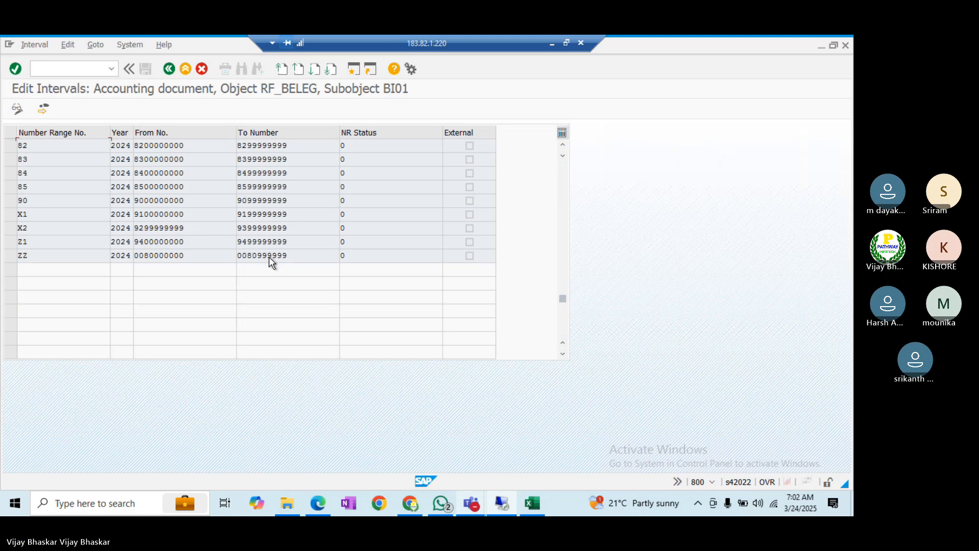
scroll(269, 257, up, 15)
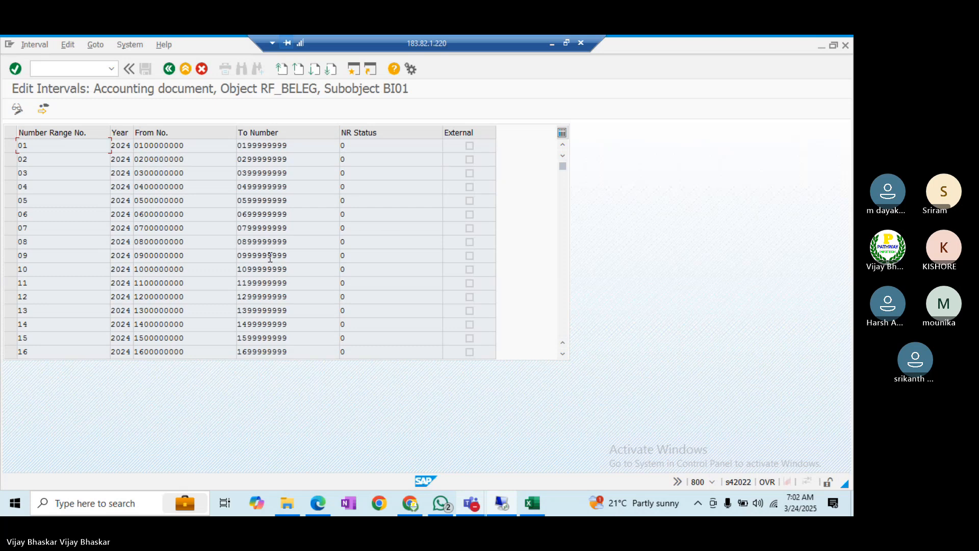
- Display BU21's number intervals, then minimise SAP to bring the Excel notes forward
click(169, 68)
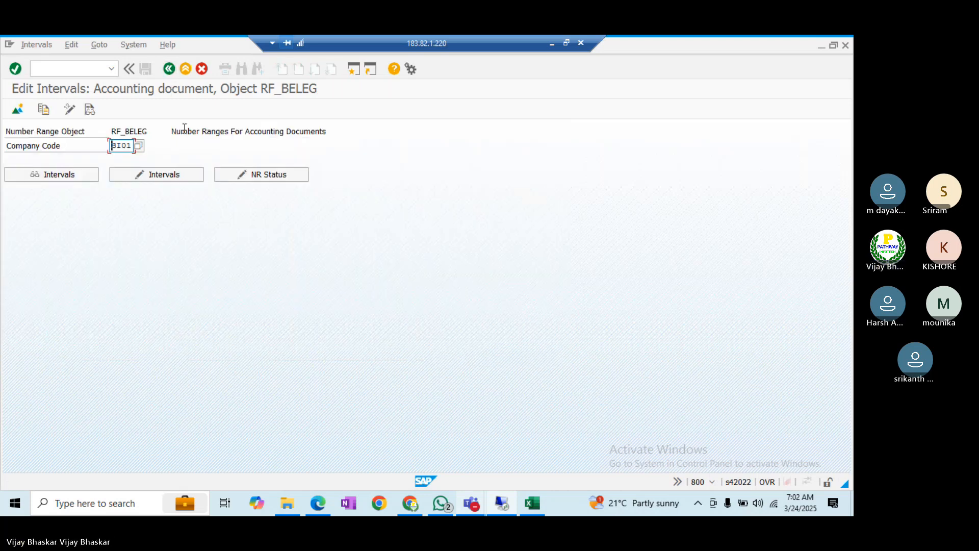
key(Delete)
key(Delete)
key(Delete)
key(Delete)
text(BU21)
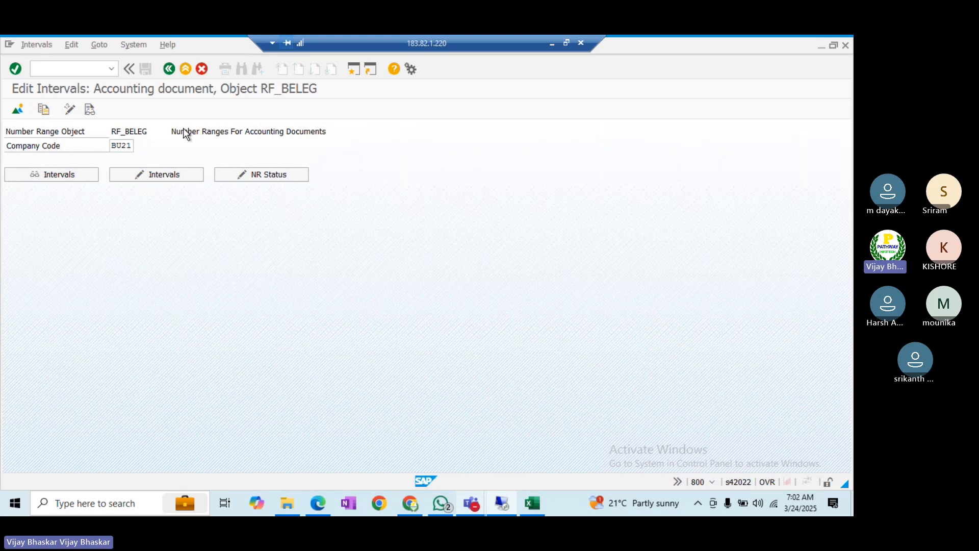
click(72, 178)
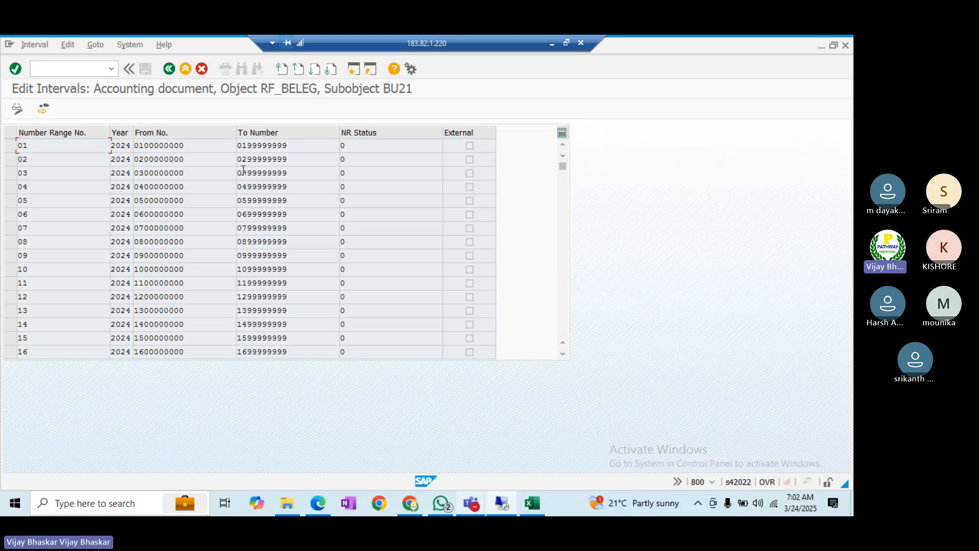
click(170, 70)
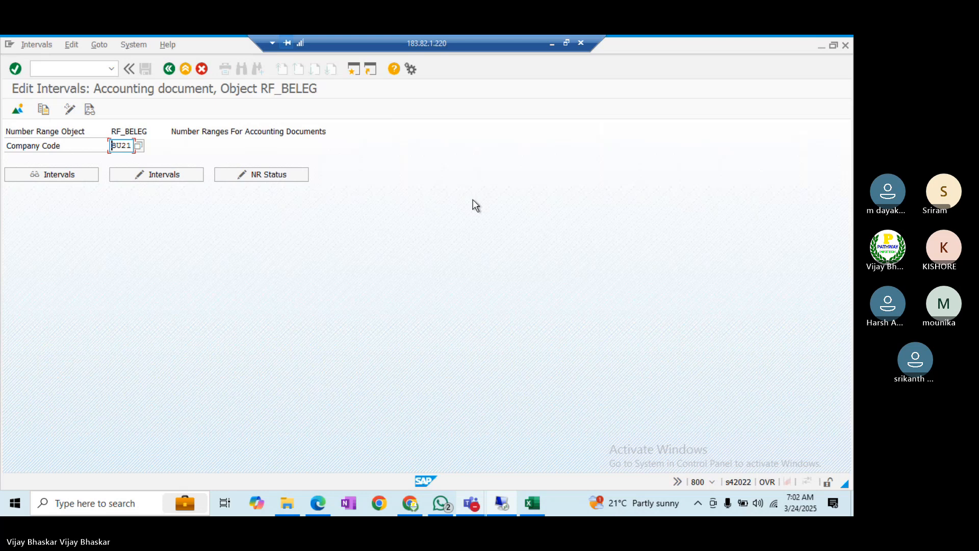
click(552, 45)
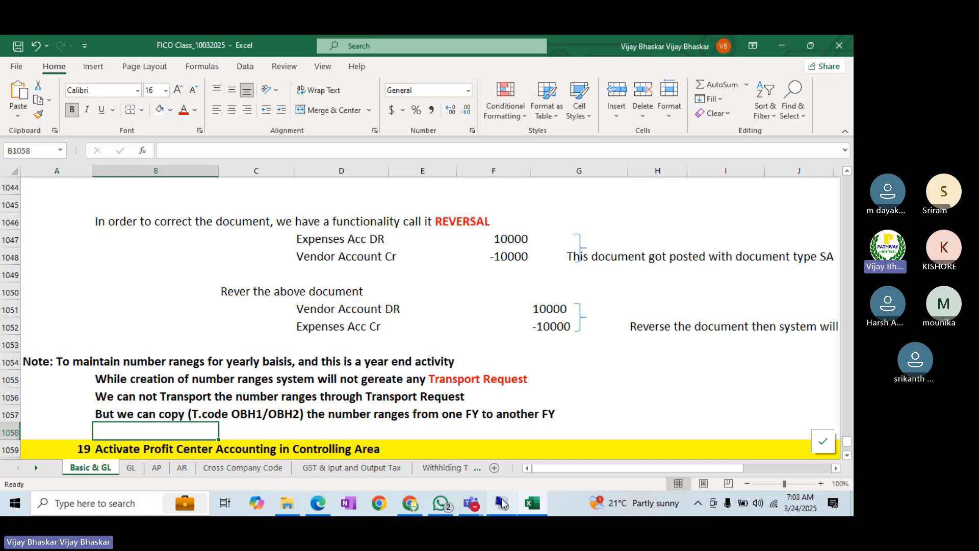
- Open BU21's intervals in change mode, insert a line, then cancel and discard the edit
click(503, 504)
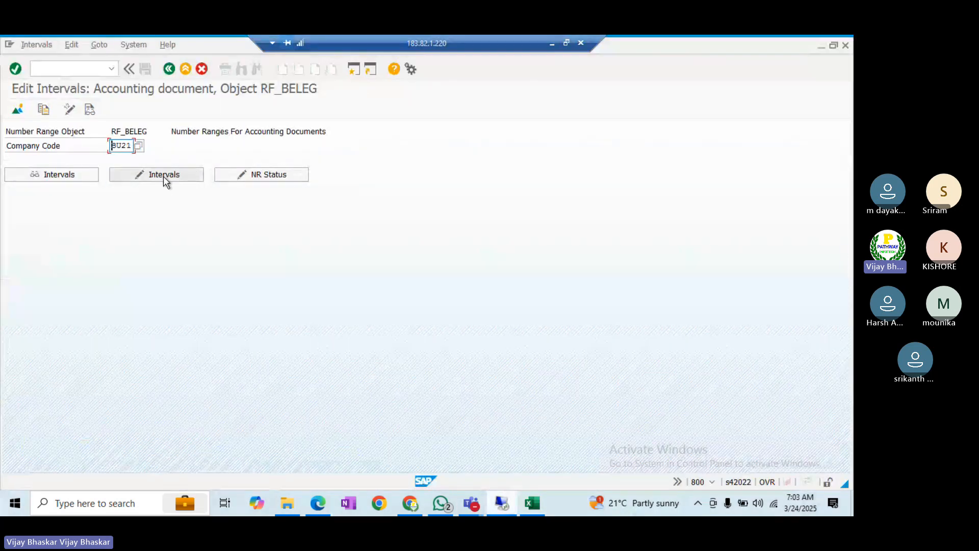
click(163, 176)
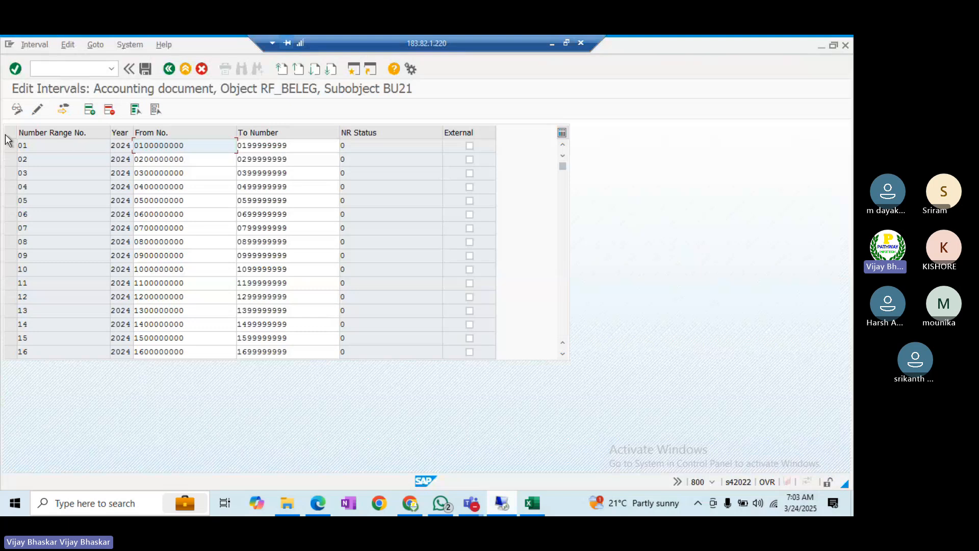
click(90, 114)
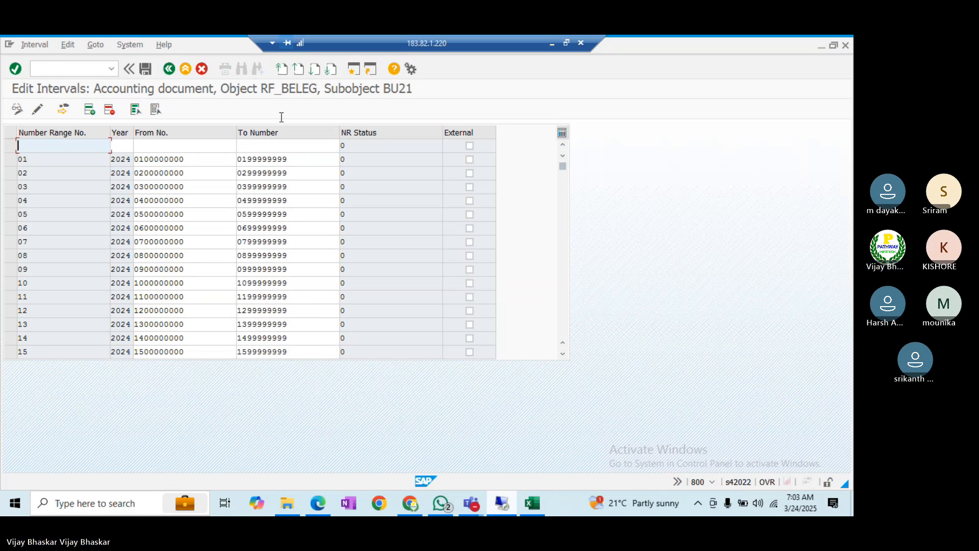
click(202, 68)
click(180, 311)
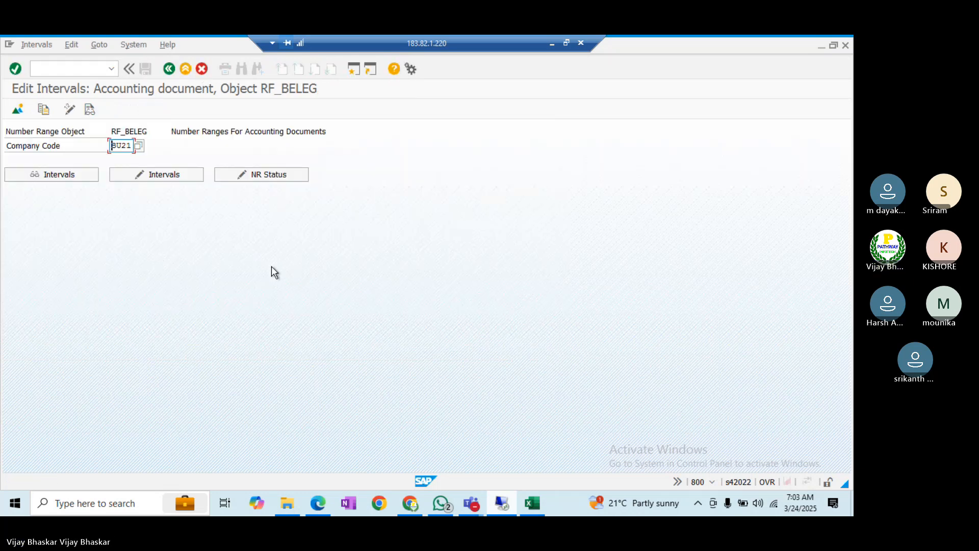
- Set rows 1059–1060 for Activate Profit Center Accounting to No Fill, then return to SAP
click(535, 500)
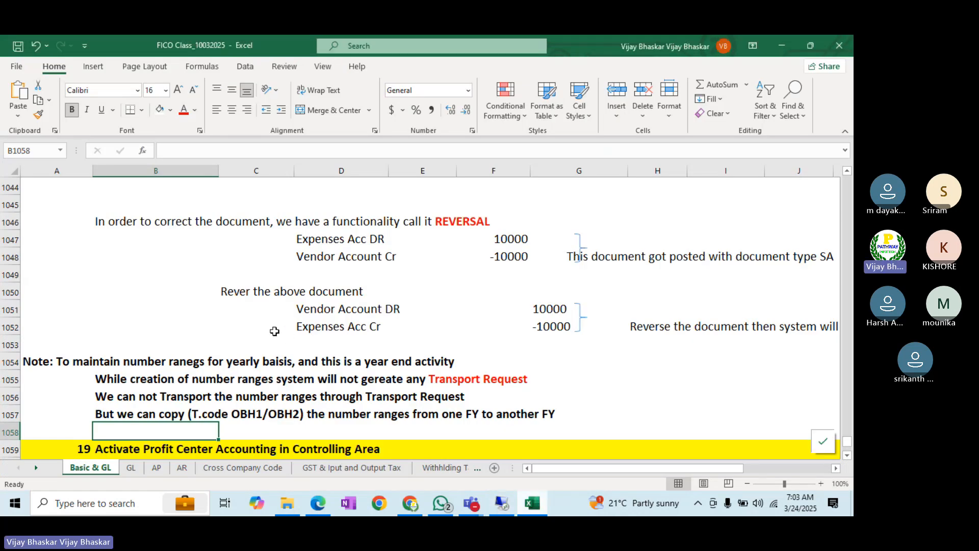
scroll(257, 312, down, 2)
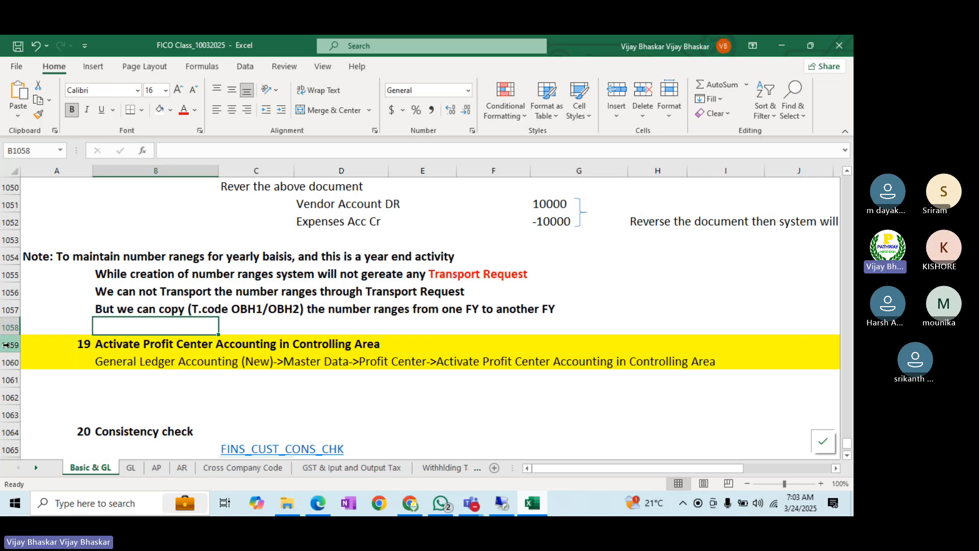
drag(6, 344, 7, 362)
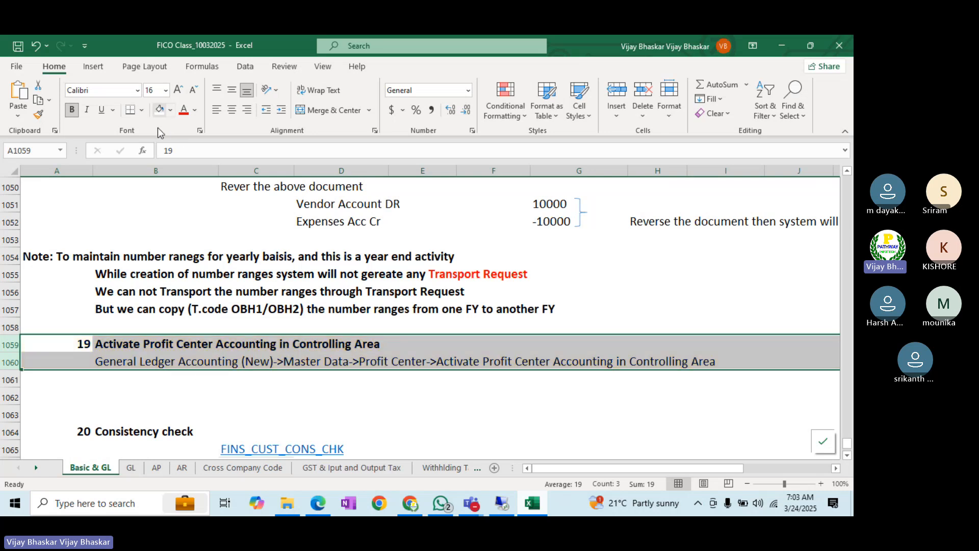
click(47, 384)
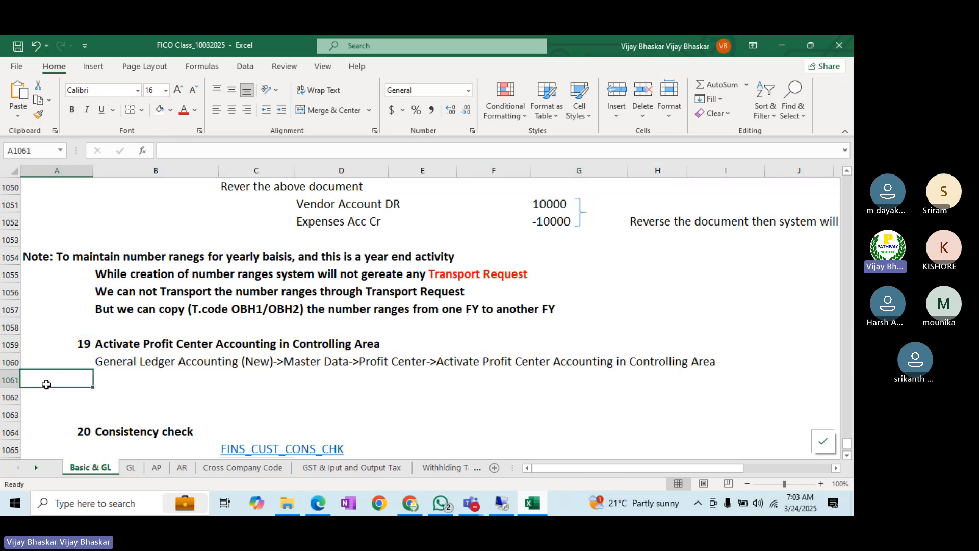
click(503, 504)
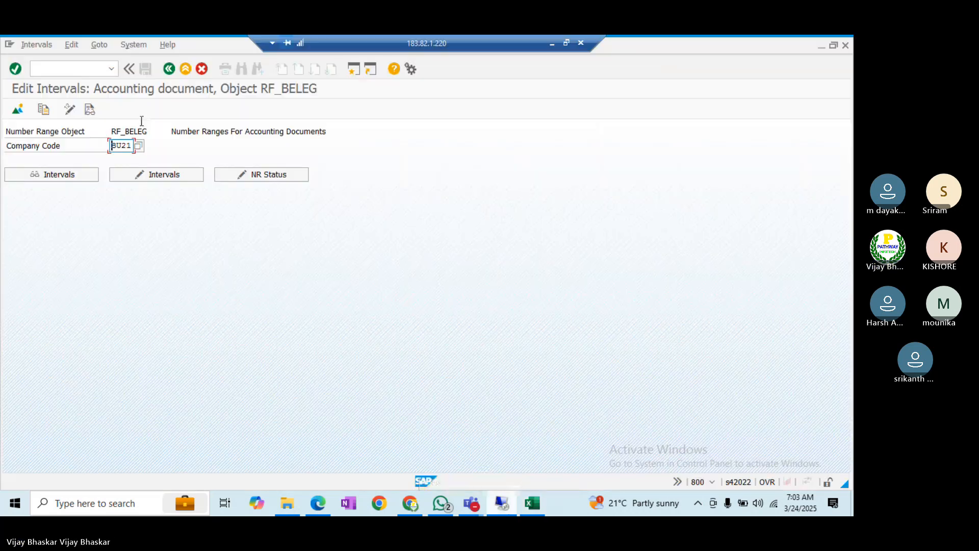
- Expand the Reference IMG to Financial Accounting > General Ledger > Master Data > Profit Center and select Activate Profit Center Accounting
click(83, 68)
key(Return)
click(62, 111)
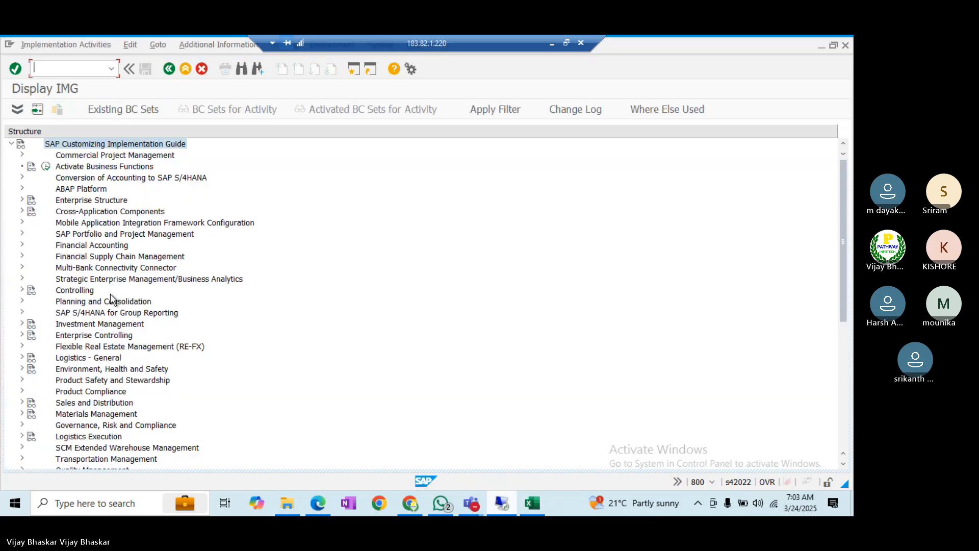
click(88, 248)
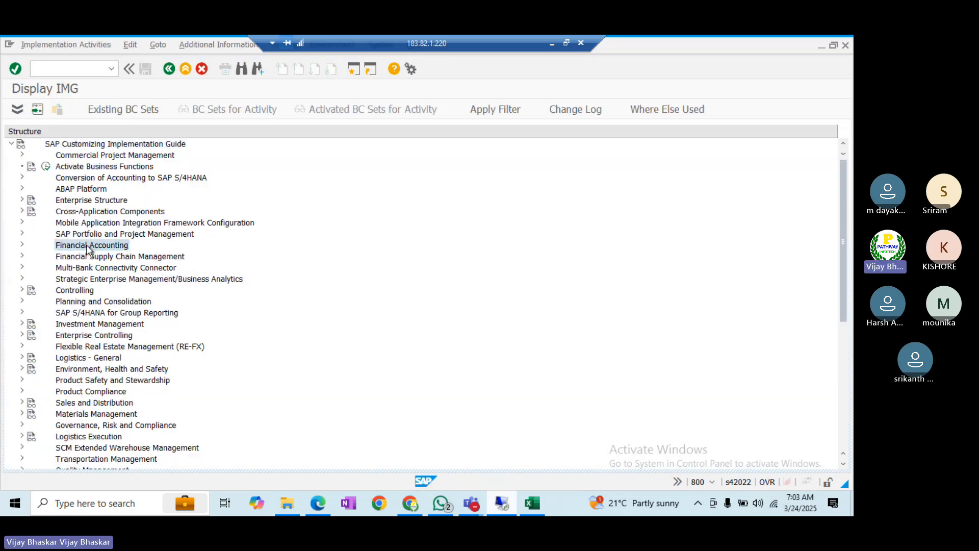
double_click(88, 248)
key(Down)
key(Down)
key(Down)
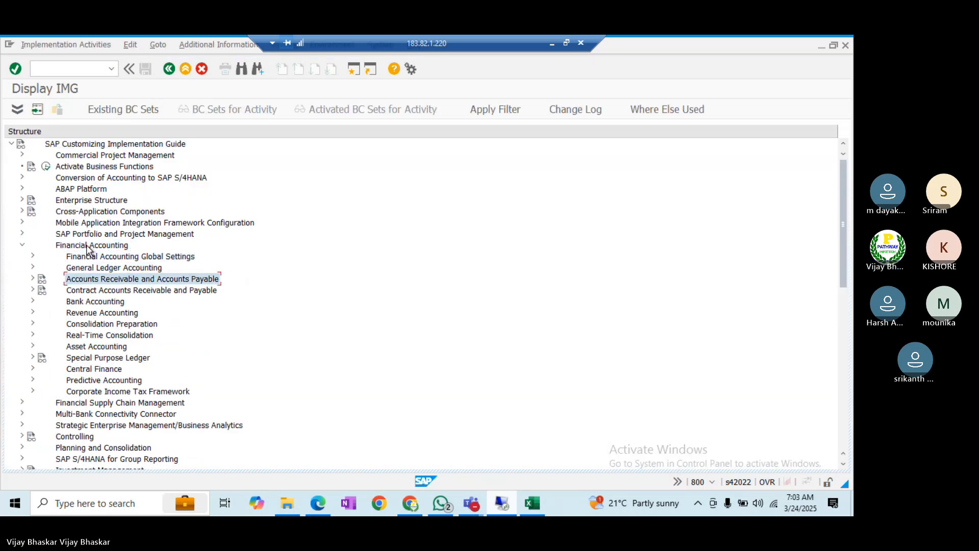
key(Up)
key(Right)
key(Down)
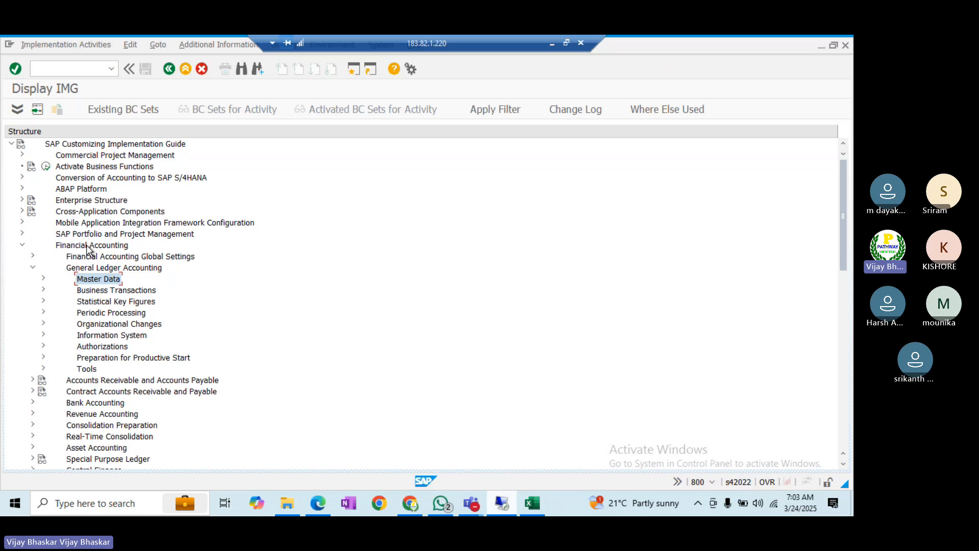
key(Right)
key(Down)
key(Down)
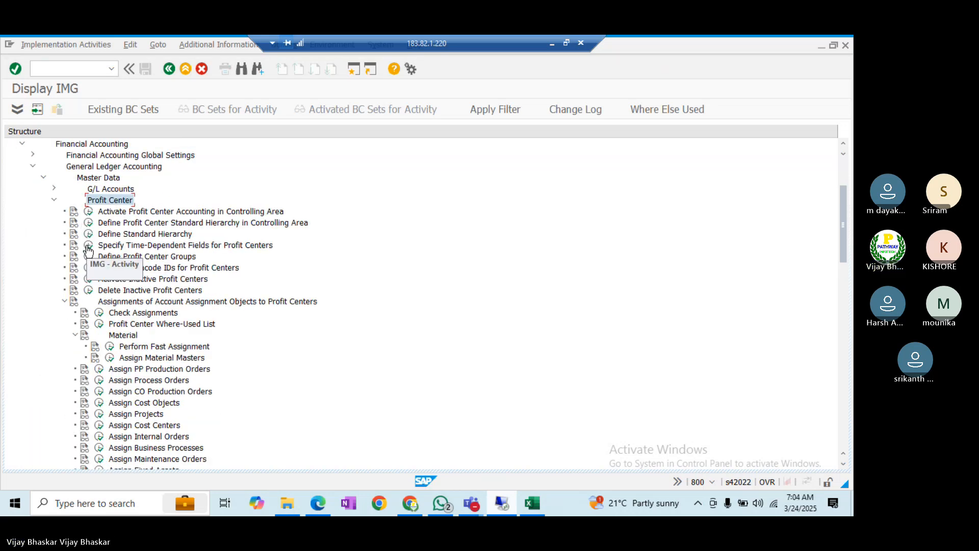
click(159, 213)
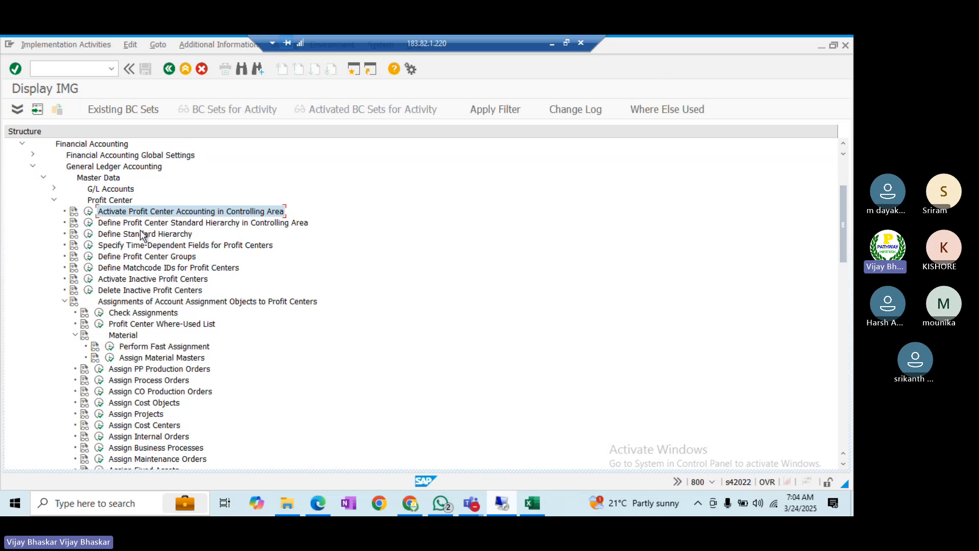
- Activate profit center accounting for controlling area BALL and save it to the customizing request
click(89, 214)
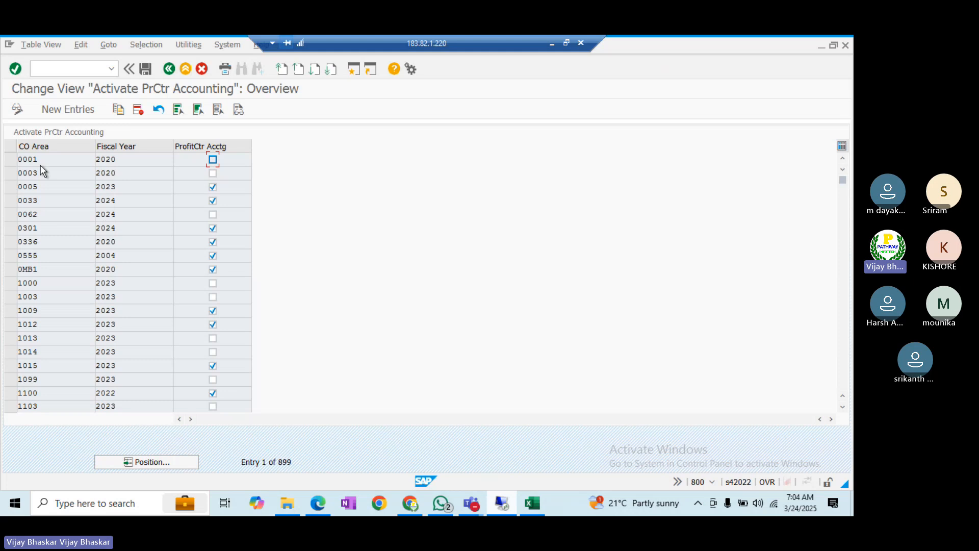
click(146, 461)
text(BAL1)
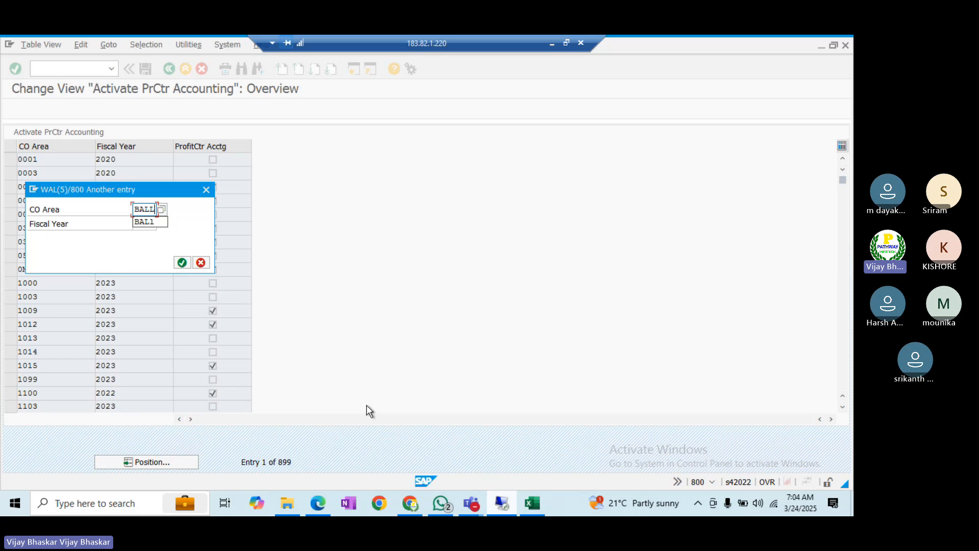
key(Return)
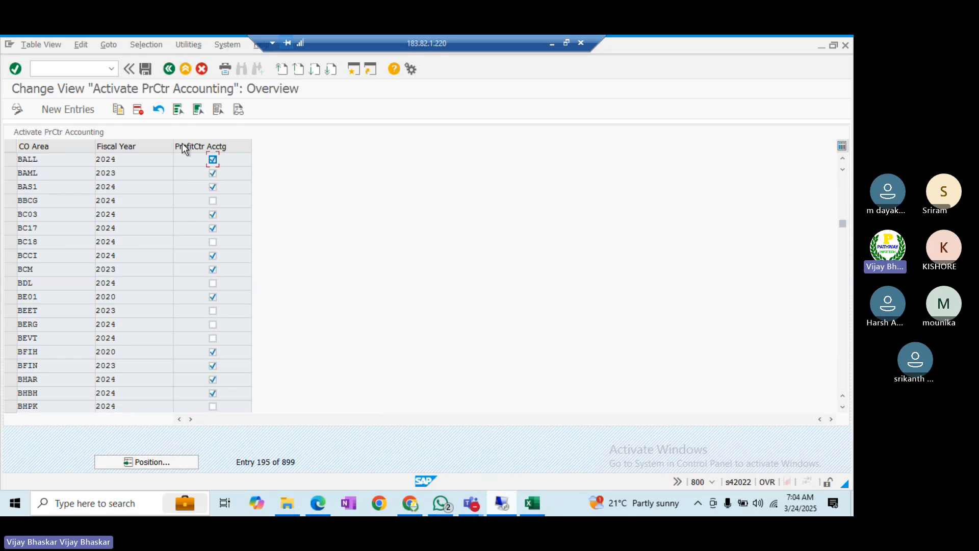
click(145, 67)
click(188, 248)
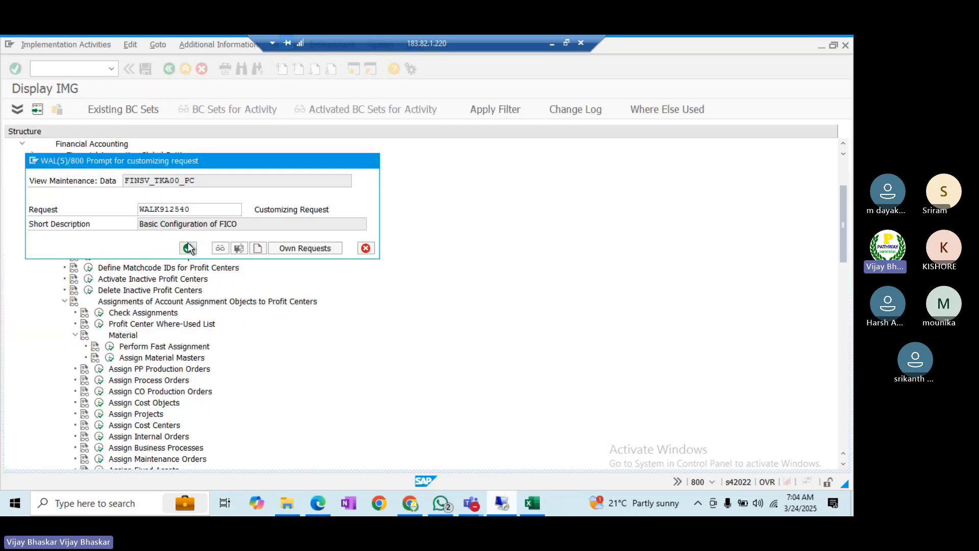
click(168, 68)
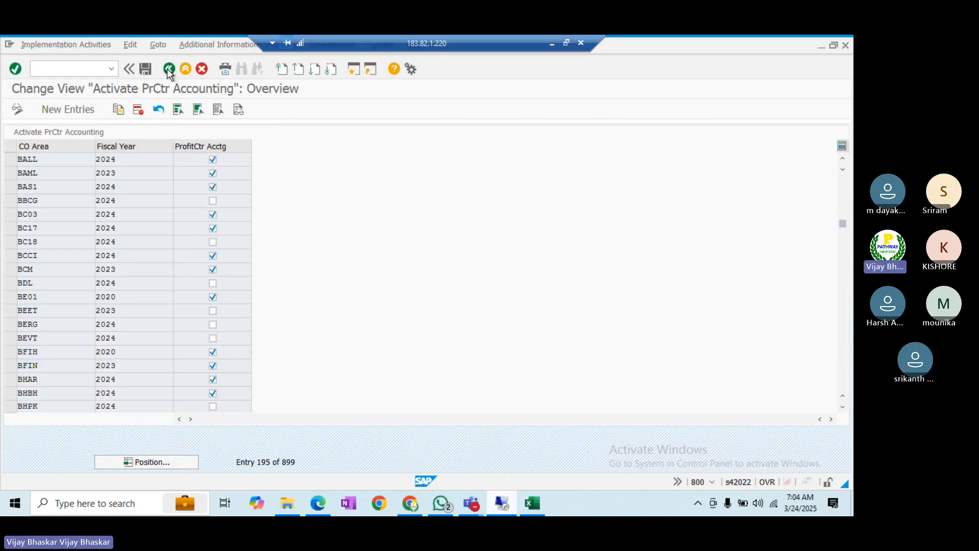
click(178, 224)
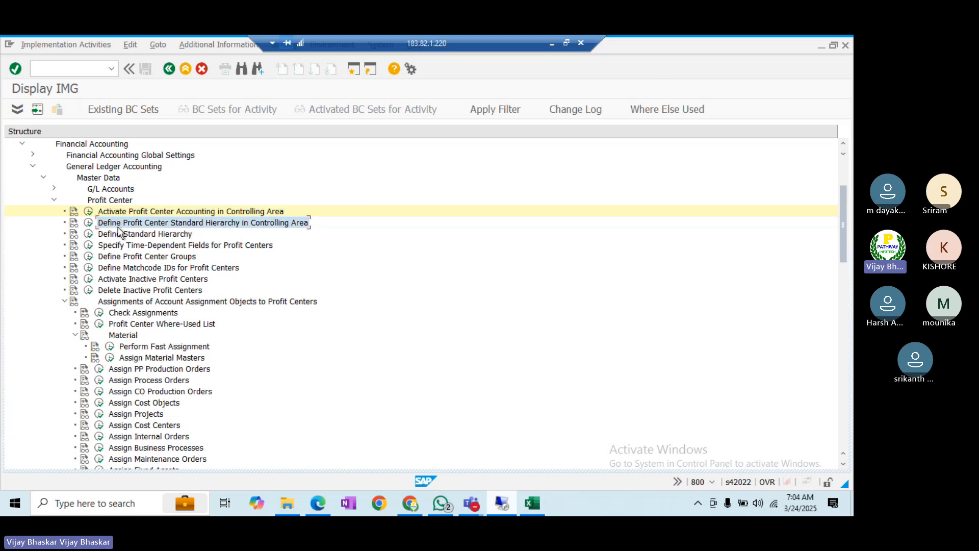
- Enter hierarchy area BALL for controlling area BALL and save it to the customizing request
click(88, 223)
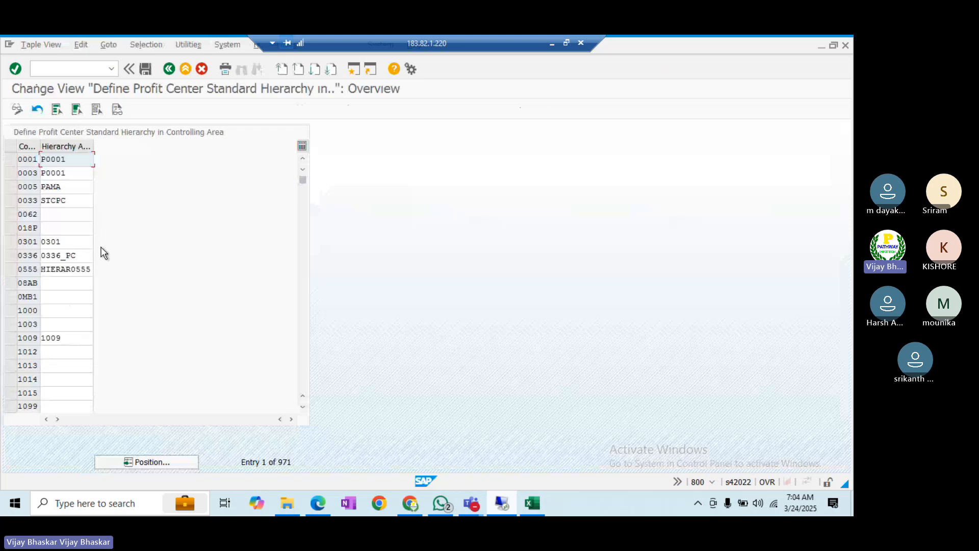
click(127, 458)
text(BAL1)
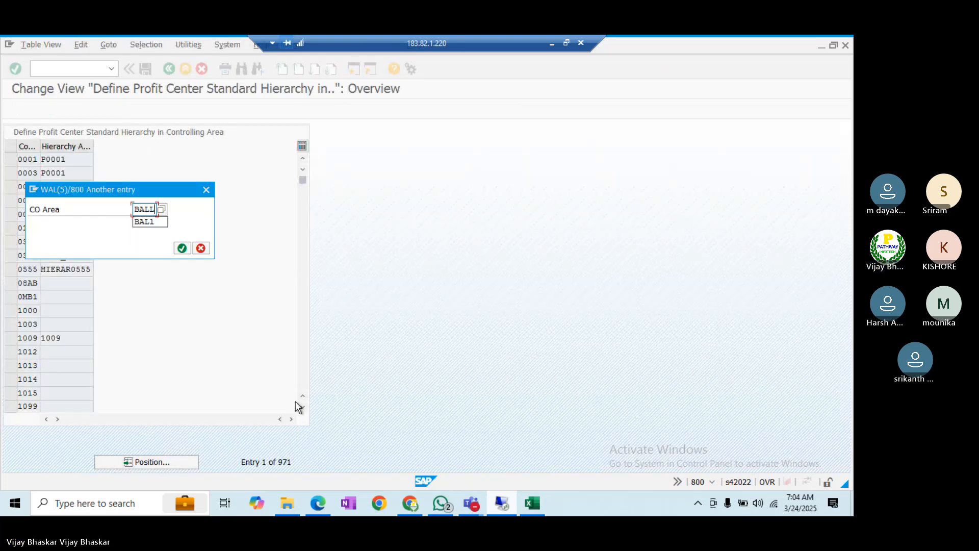
key(Return)
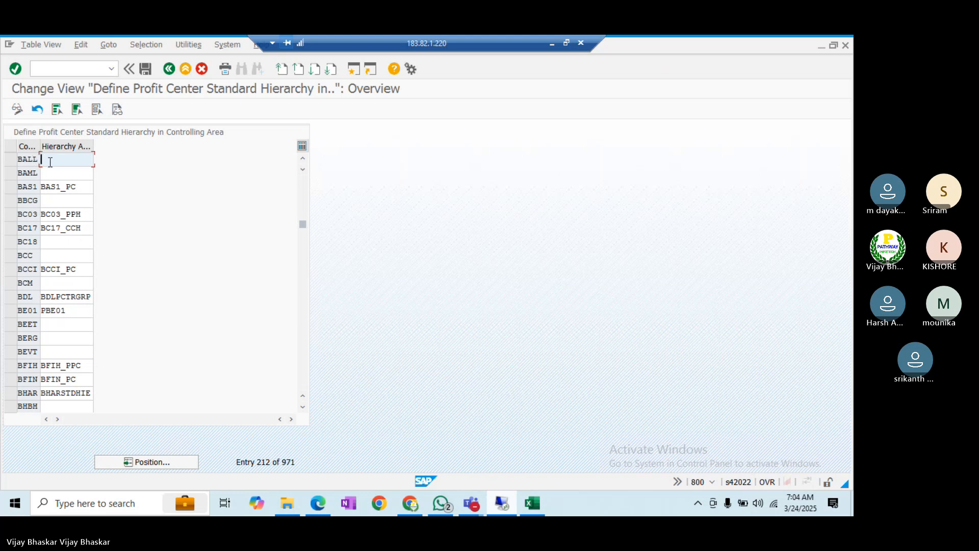
text(BALL)
click(142, 68)
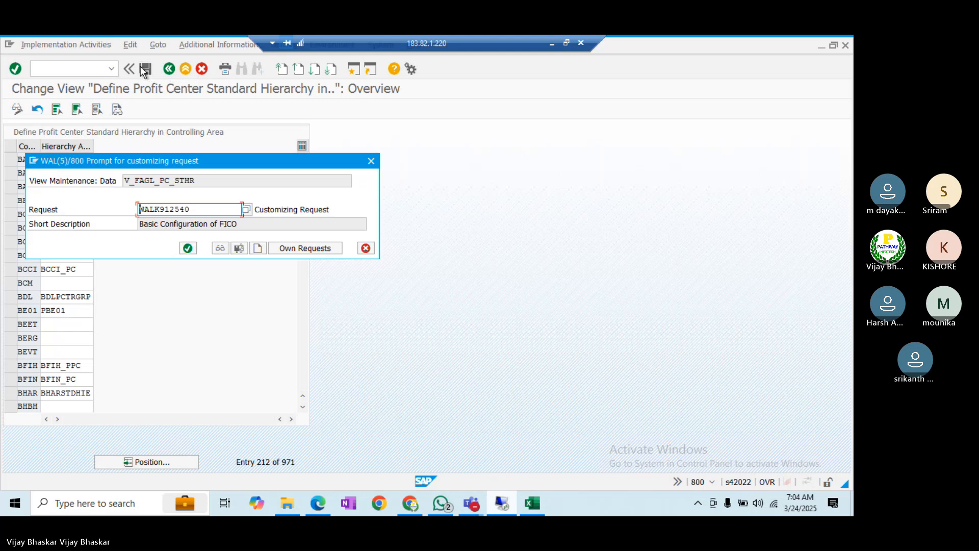
click(188, 249)
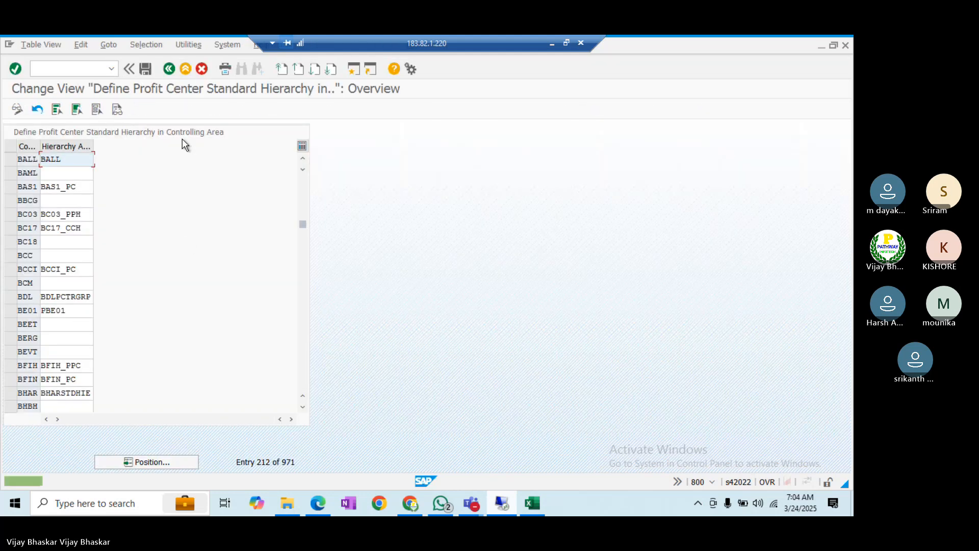
click(169, 69)
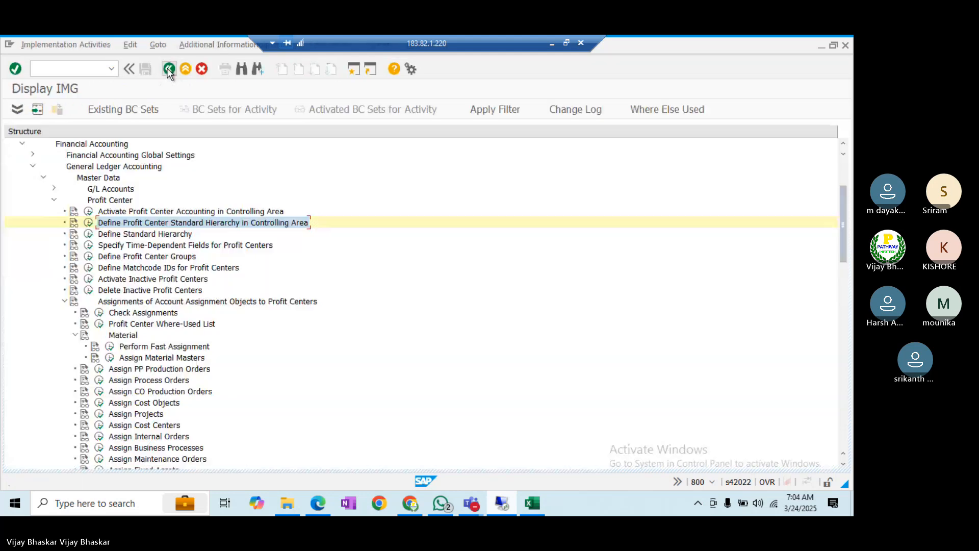
click(143, 235)
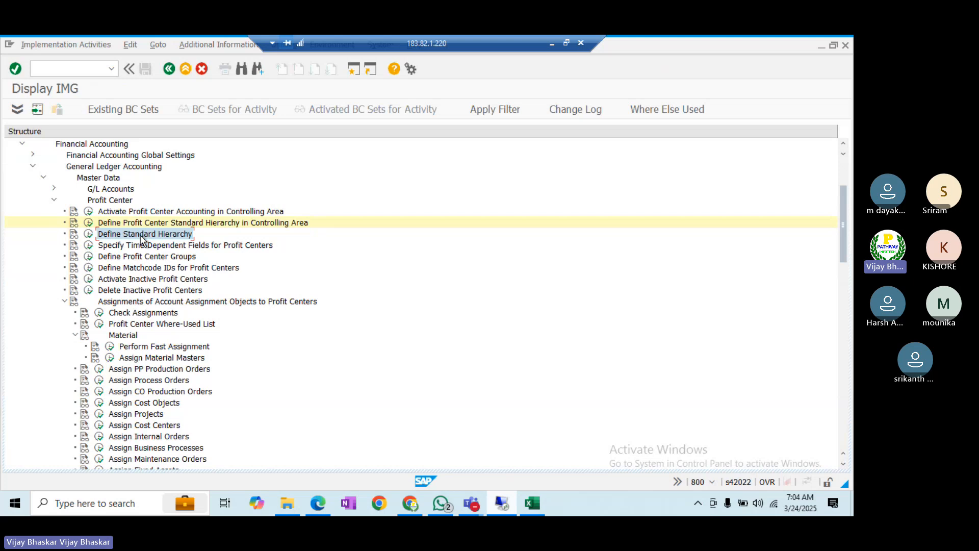
click(89, 234)
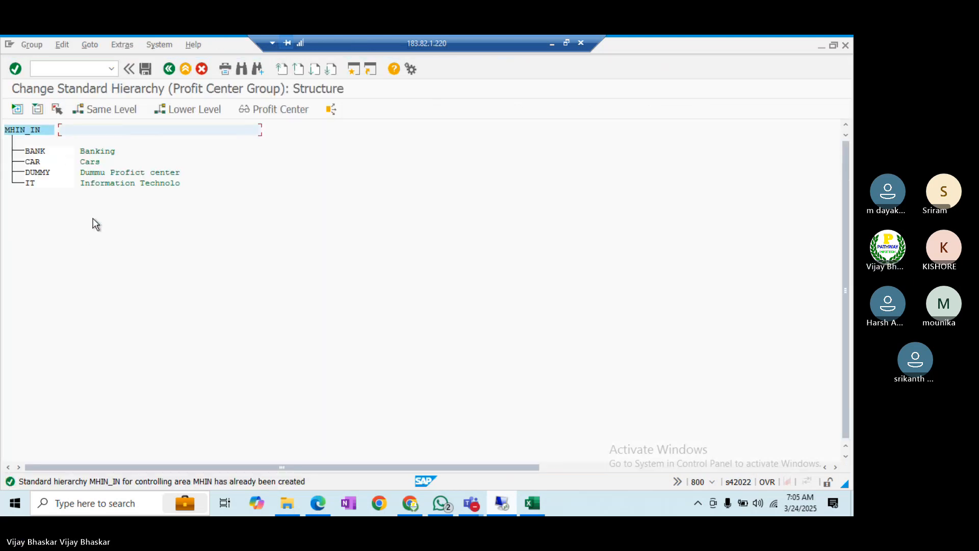
click(172, 68)
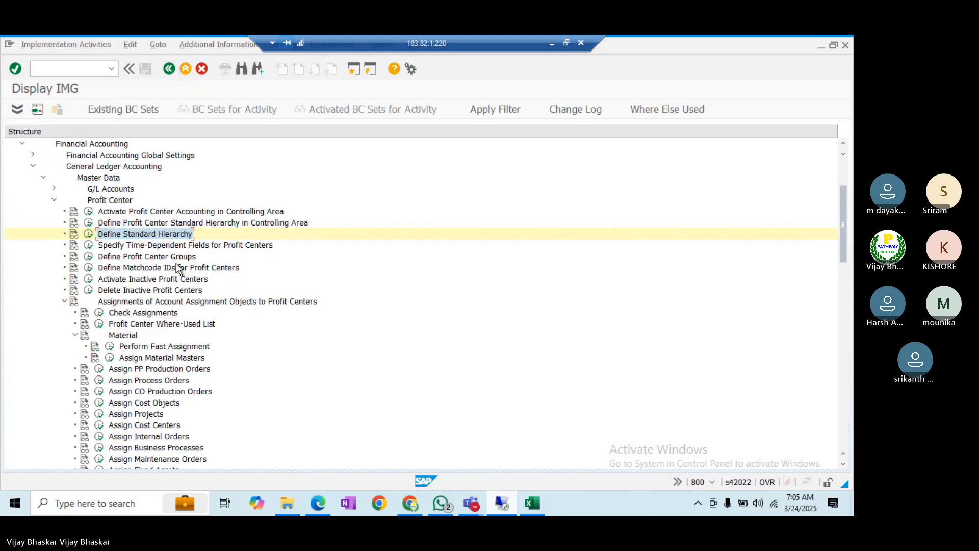
click(149, 258)
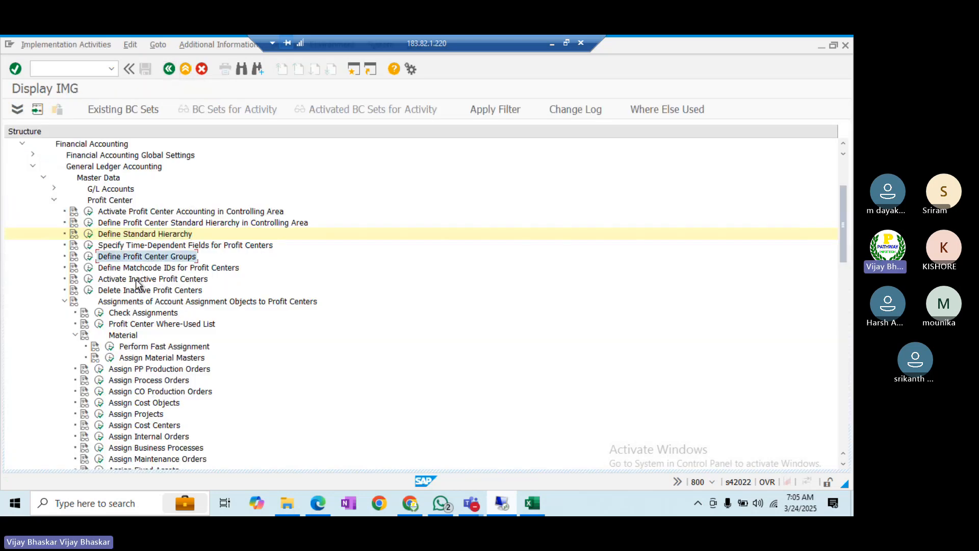
click(138, 279)
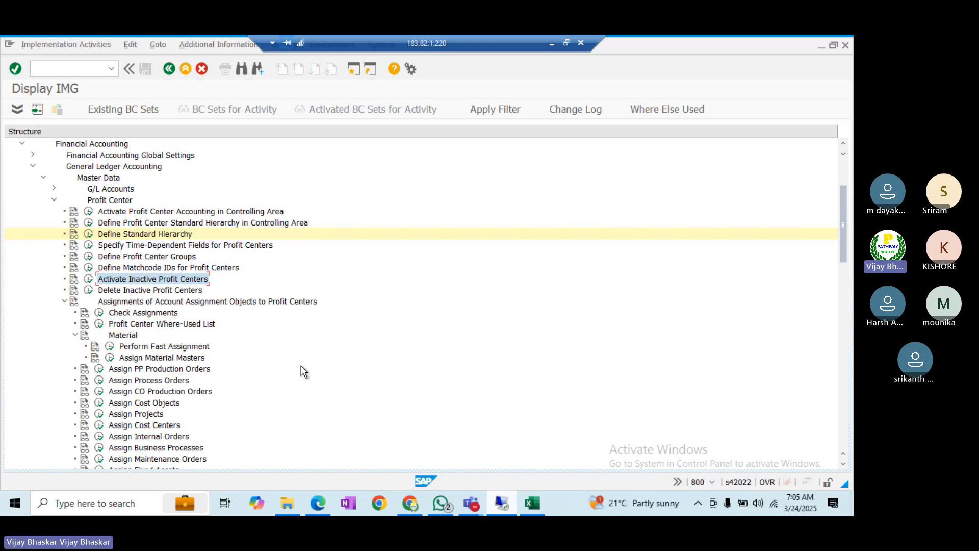
click(532, 504)
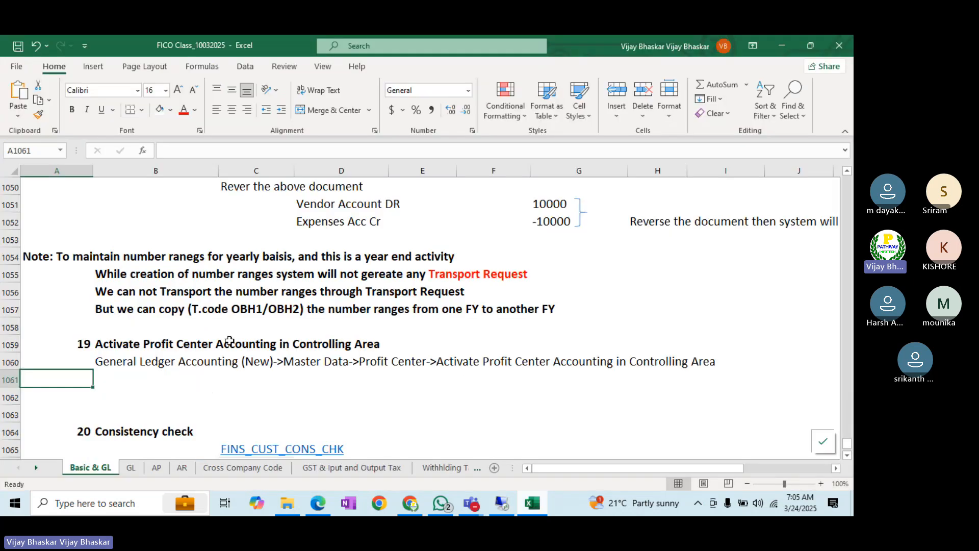
- Cut rows 1068–1072 and insert them above the Consistency check block at row 1062
scroll(229, 340, down, 2)
click(105, 338)
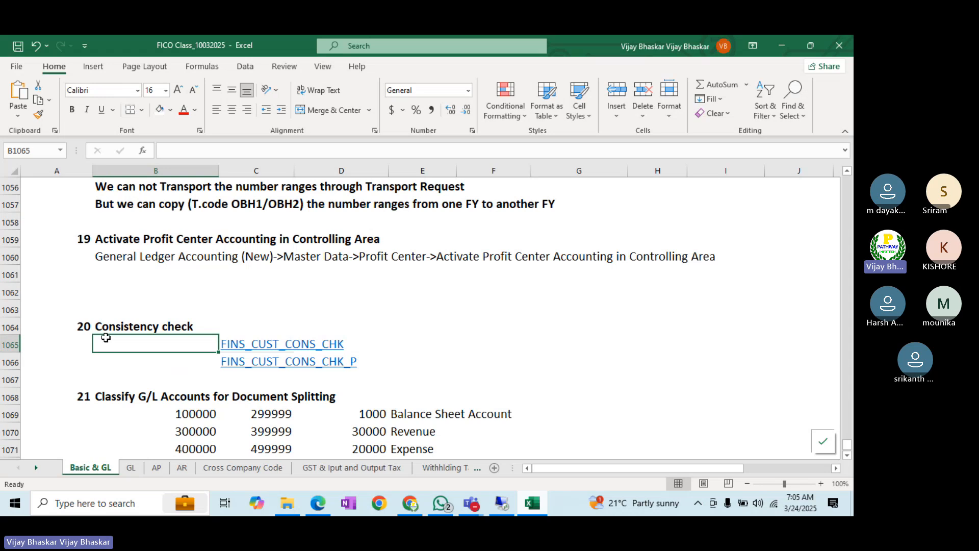
scroll(106, 337, down, 1)
click(14, 345)
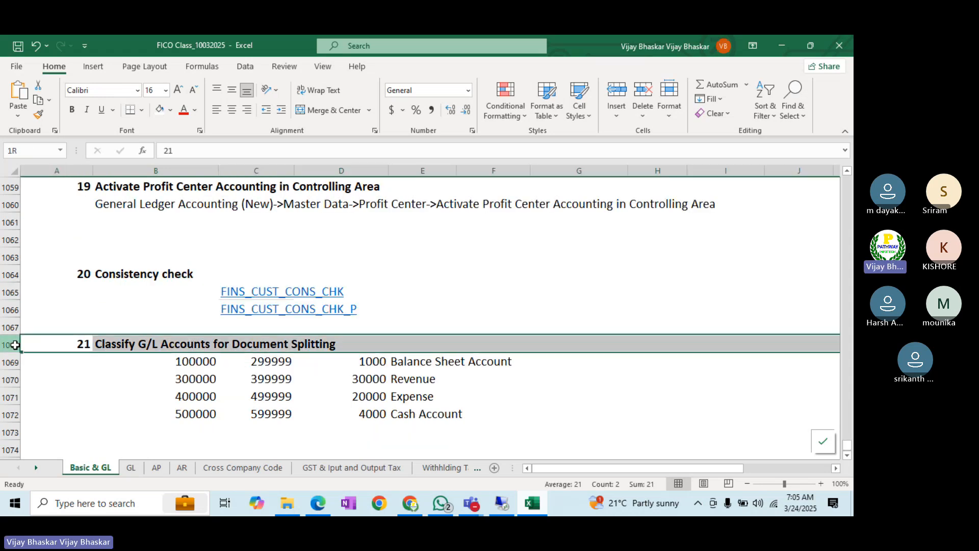
drag(15, 344, 13, 413)
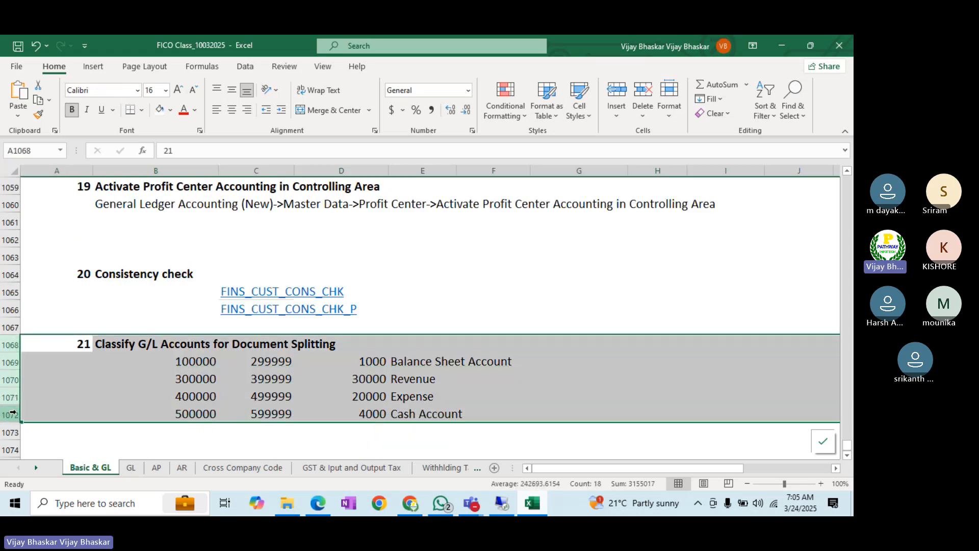
right_click(14, 383)
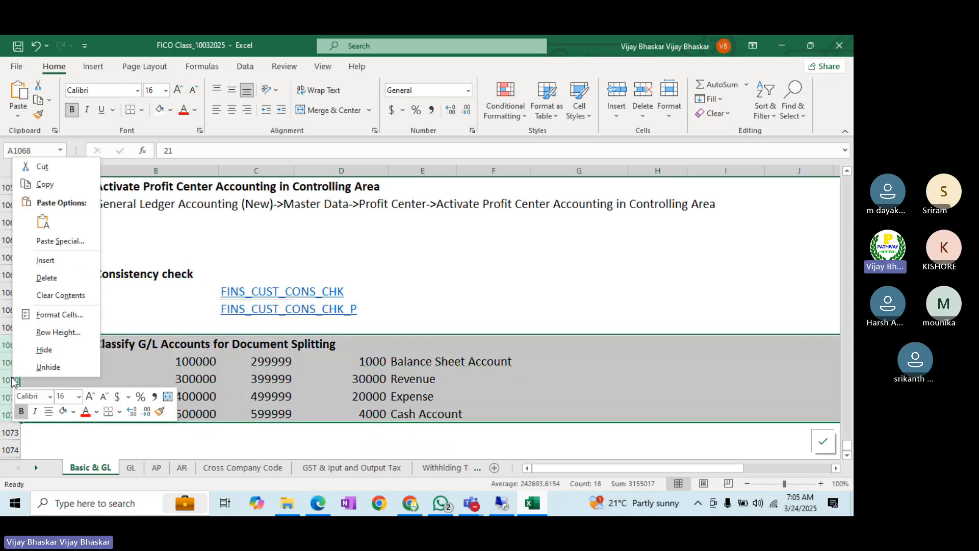
click(41, 167)
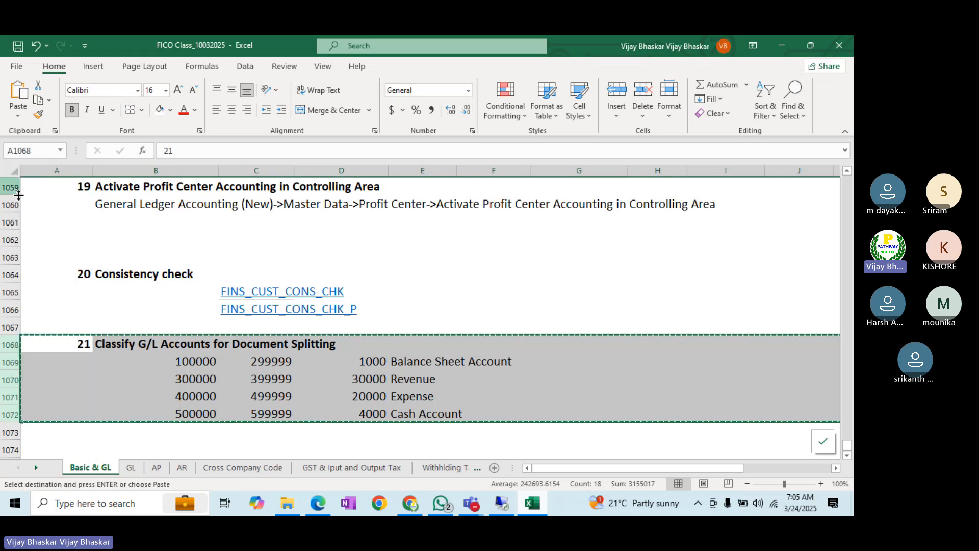
click(9, 239)
right_click(10, 239)
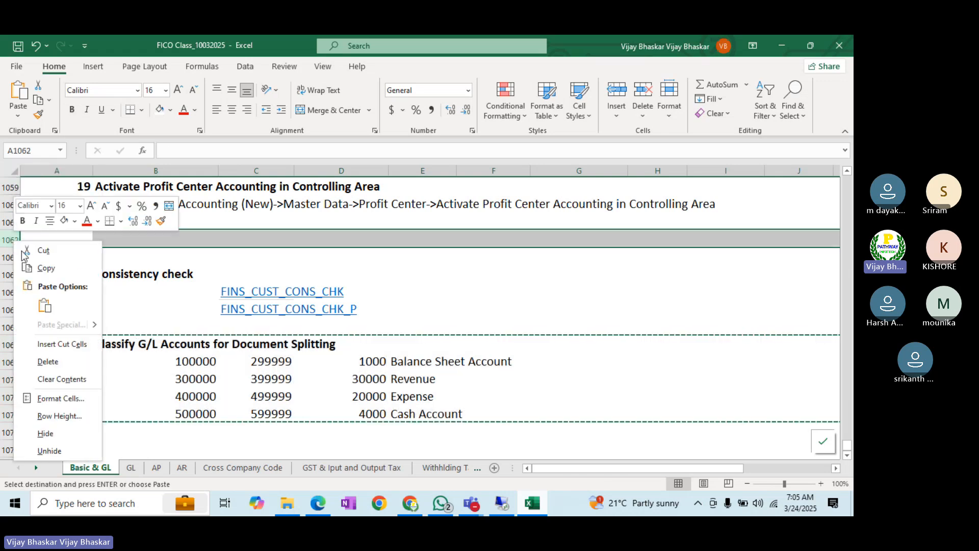
click(57, 342)
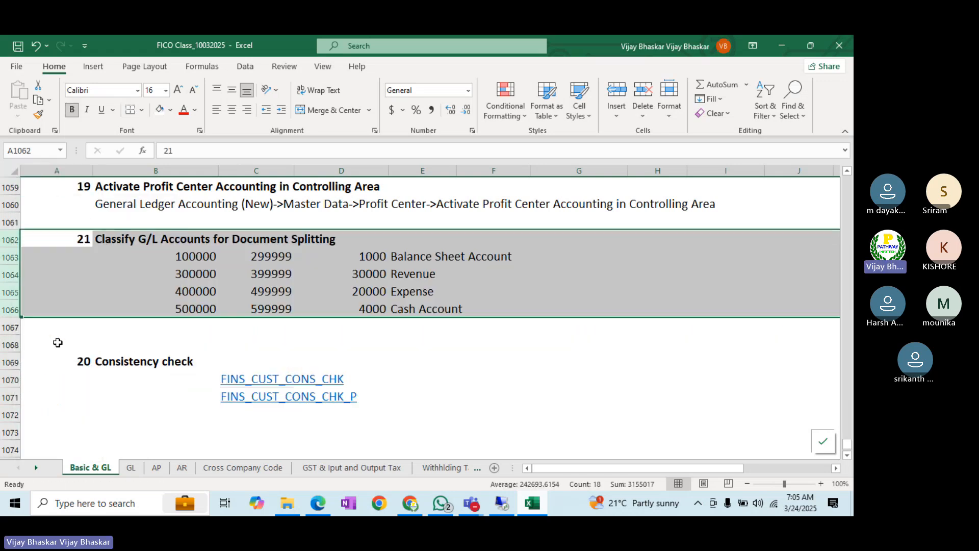
- Renumber the Document Splitting classification section 20 and Consistency check 21, then return to SAP
double_click(88, 239)
key(BackSpace)
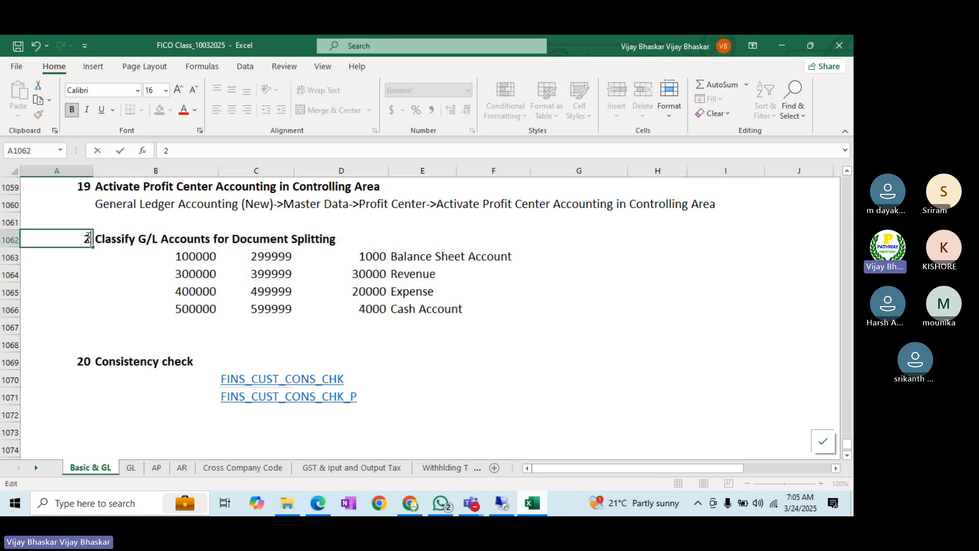
text(0)
key(Return)
key(Down)
key(Down)
key(Down)
key(Down)
key(Down)
key(Down)
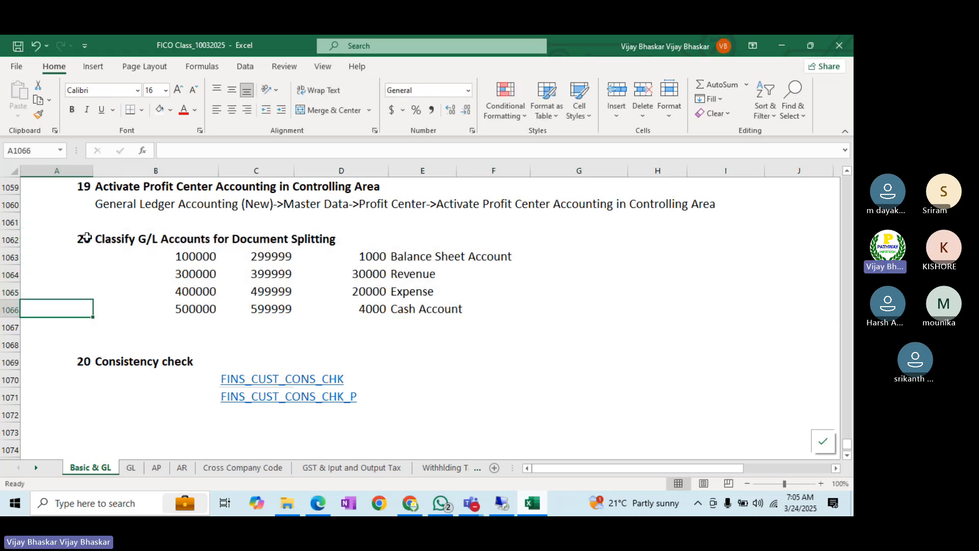
text(21)
key(Return)
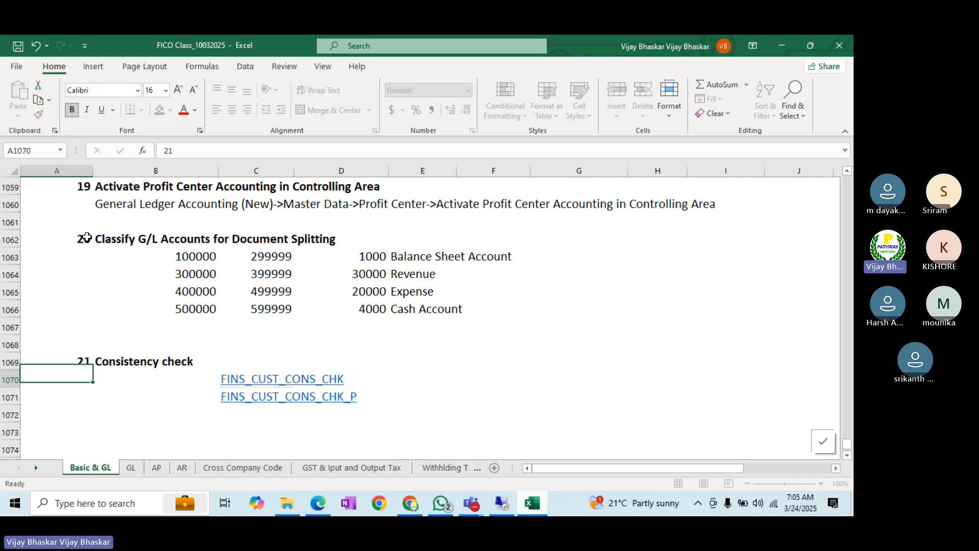
scroll(163, 275, down, 2)
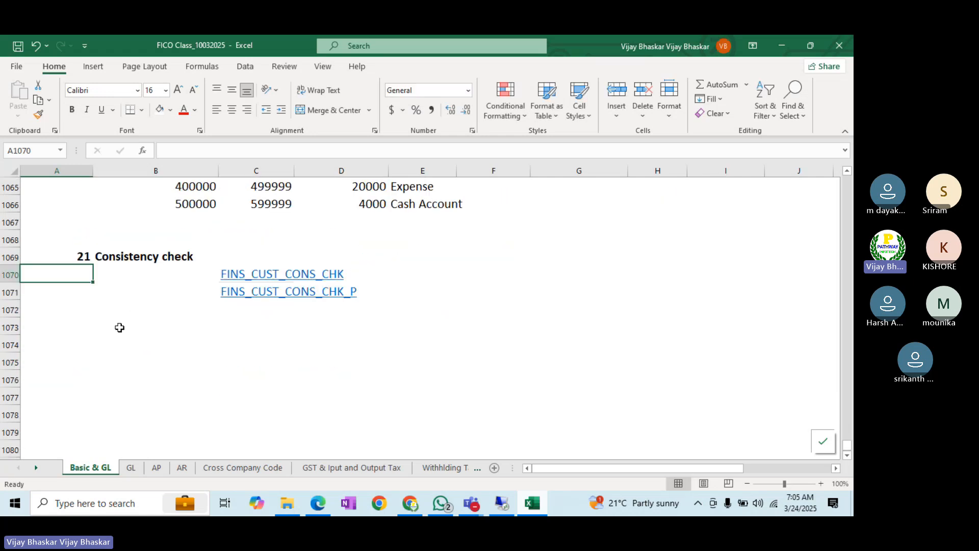
scroll(119, 328, down, 1)
scroll(118, 327, up, 2)
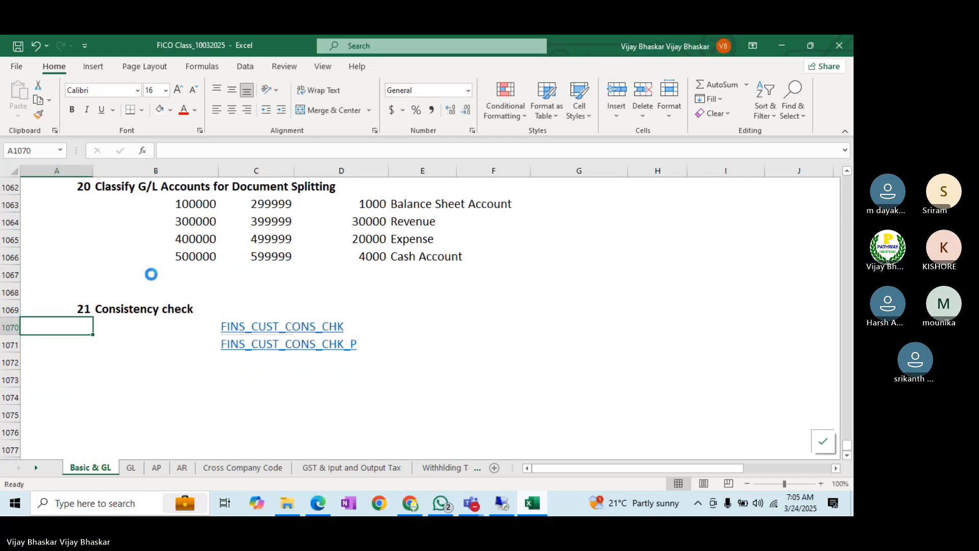
scroll(151, 274, up, 1)
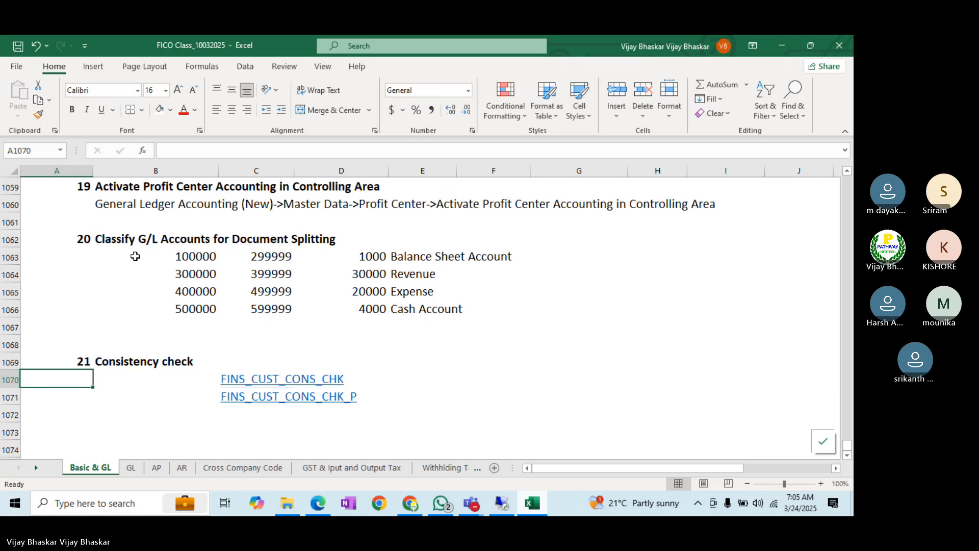
click(134, 239)
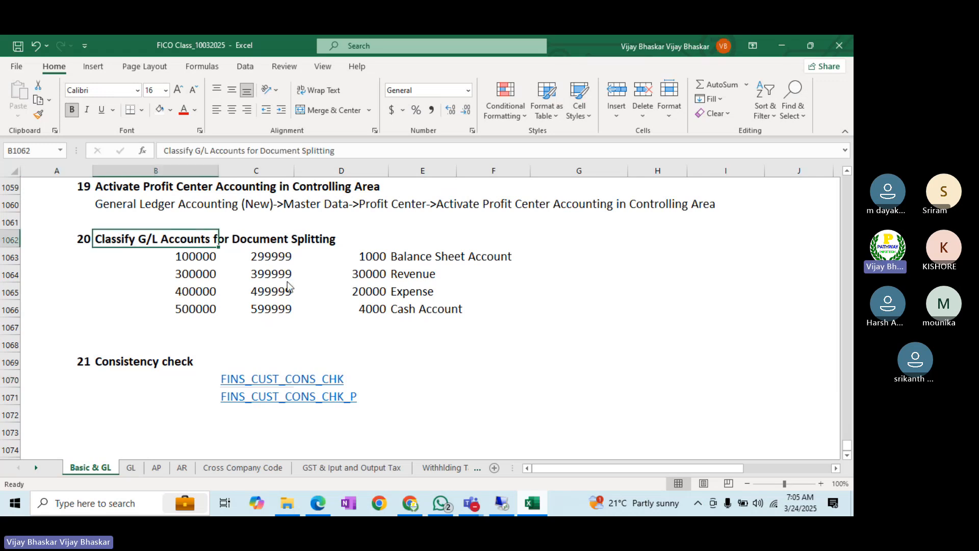
key(alt+Tab)
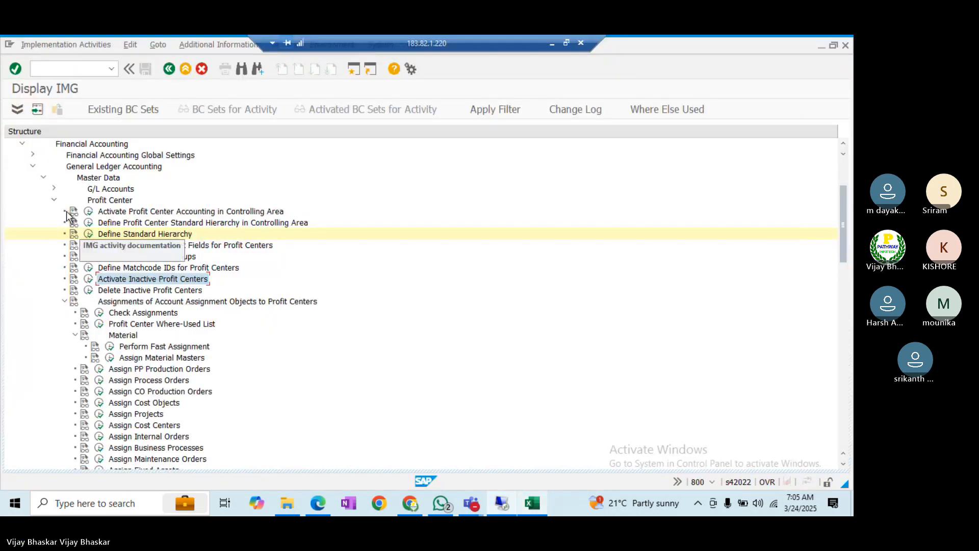
- Under Business Transactions > Document Splitting, run Classify G/L Accounts for chart of accounts BALL
click(54, 200)
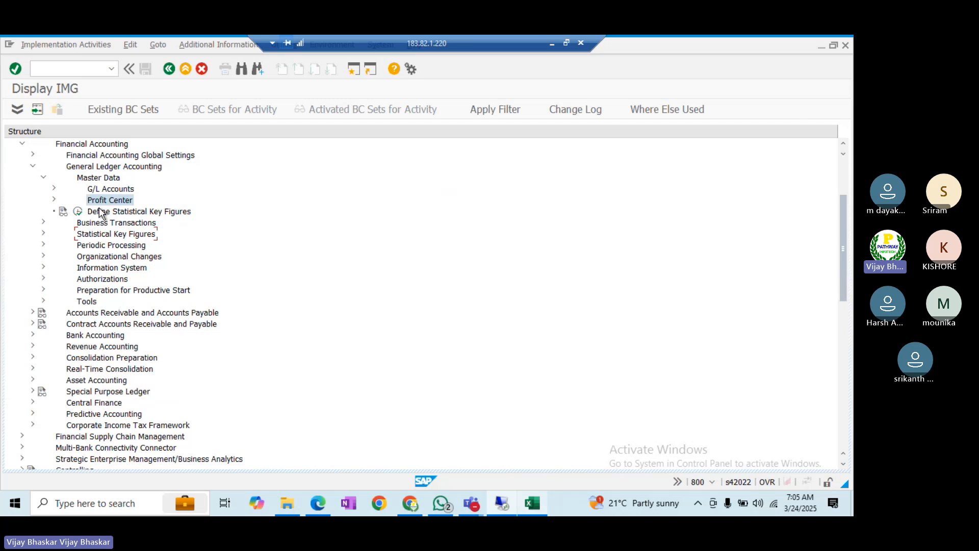
click(104, 225)
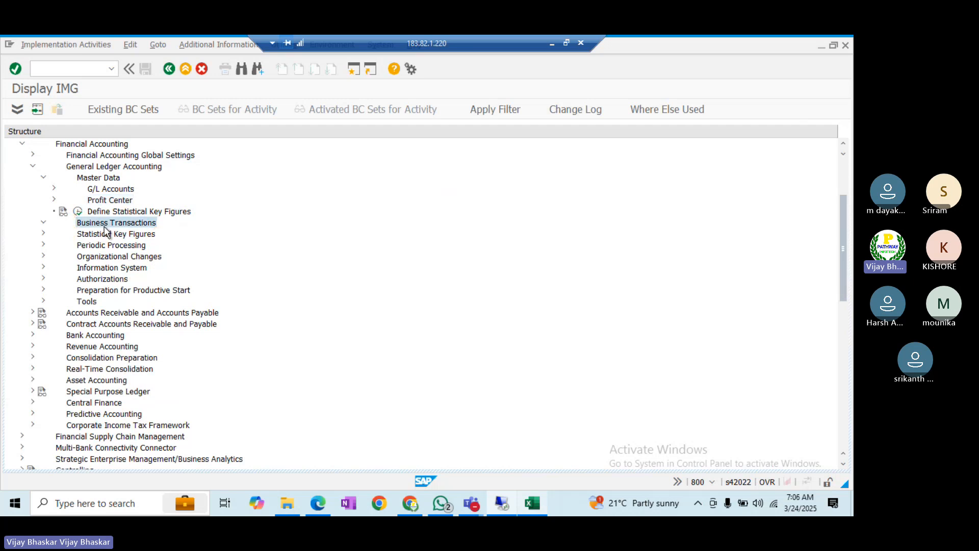
key(Down)
key(Down)
key(Right)
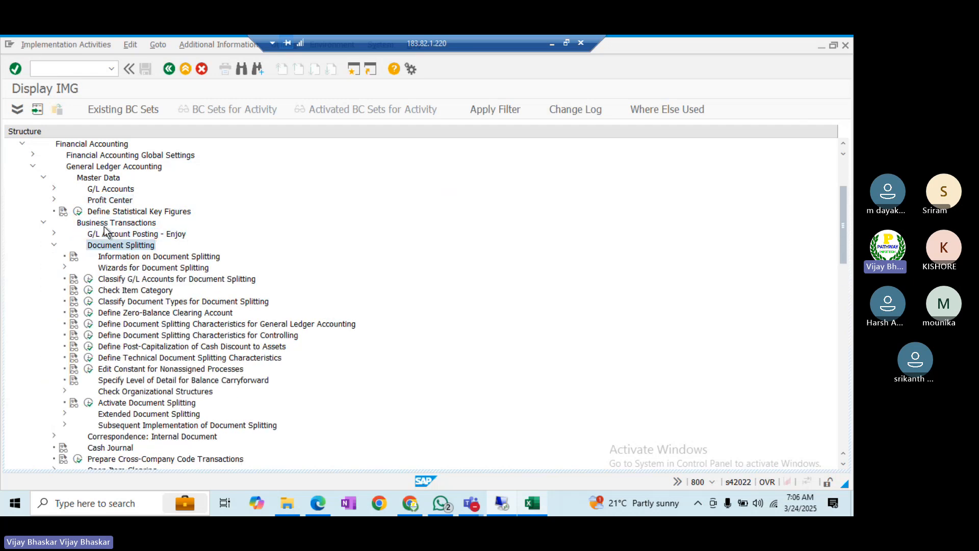
key(Down)
key(Down)
key(Down)
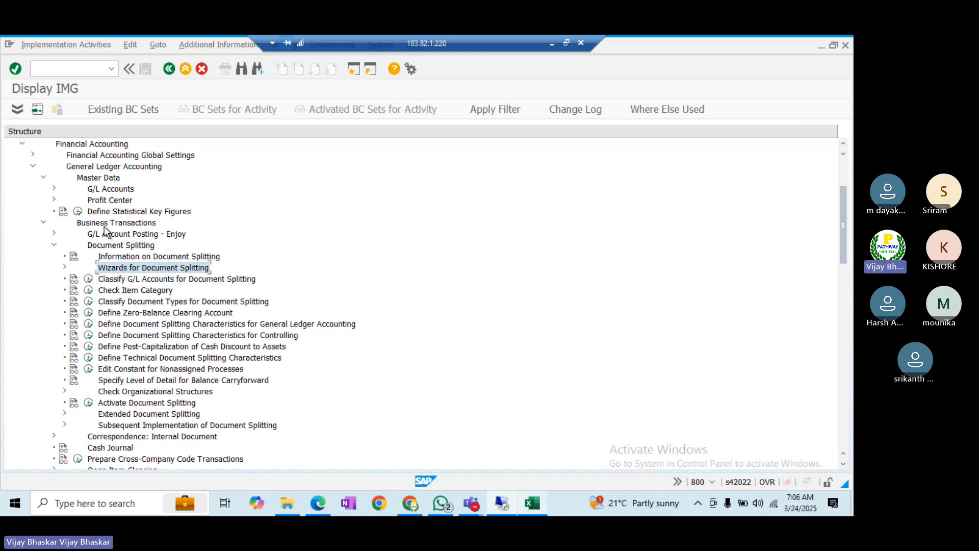
click(88, 280)
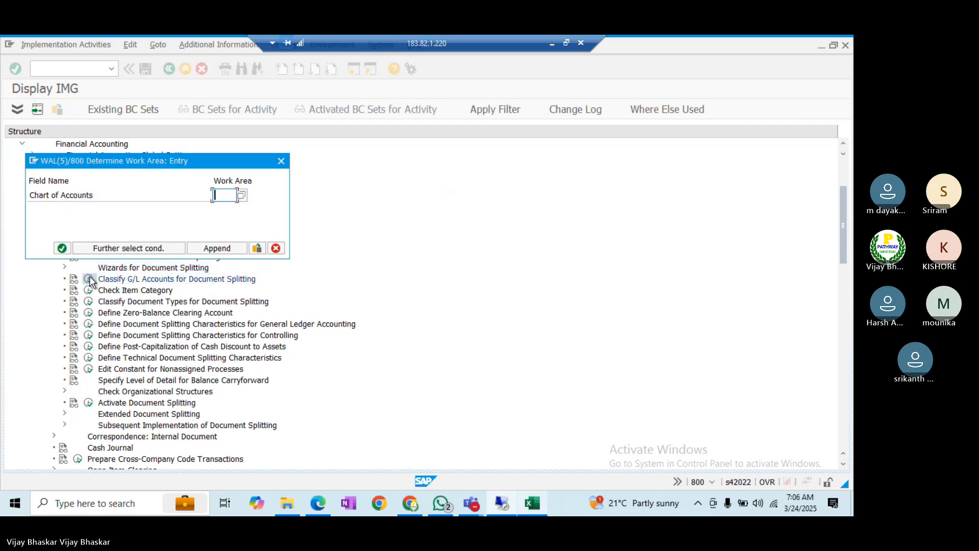
text(BALL)
key(Return)
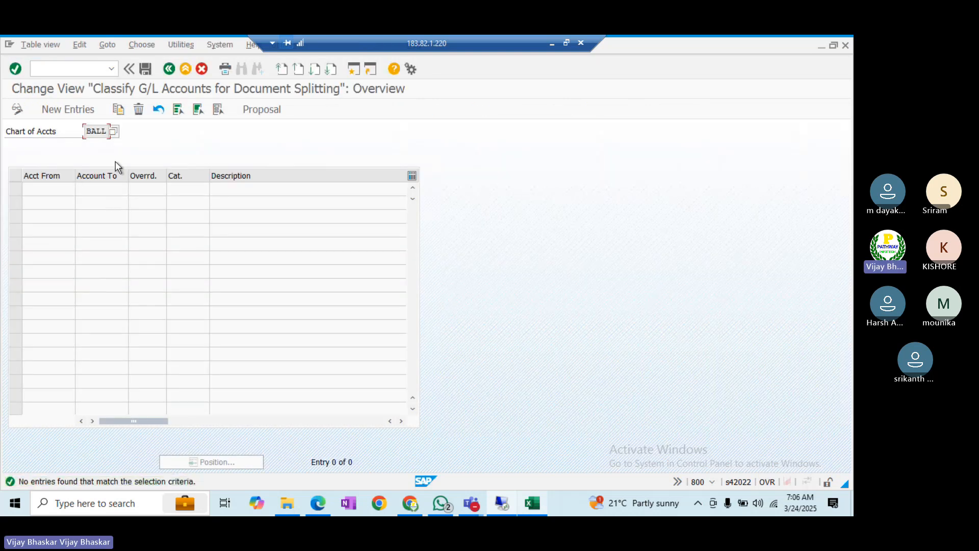
- Add account range 100000–199999 as item category 01000 Balance Sheet Account, then start a new session
click(66, 109)
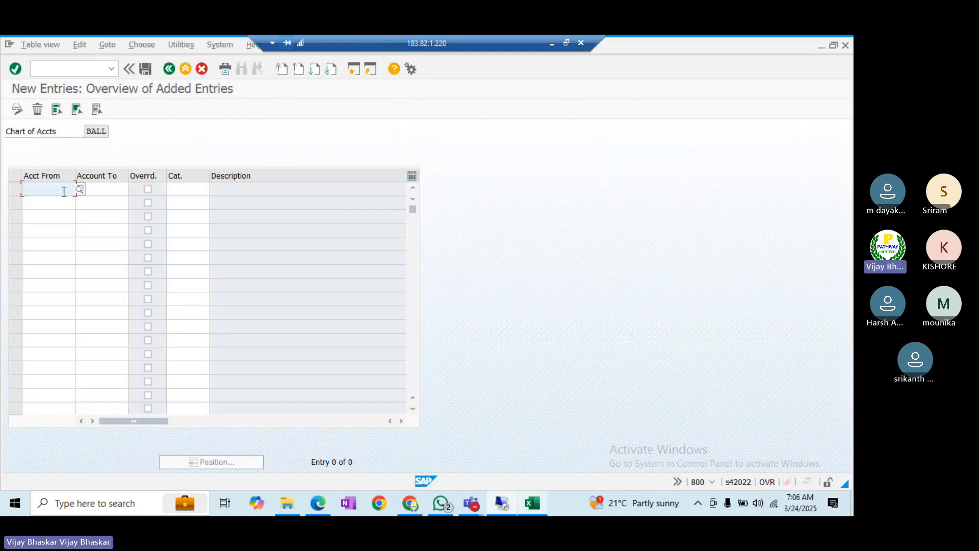
text(10000)
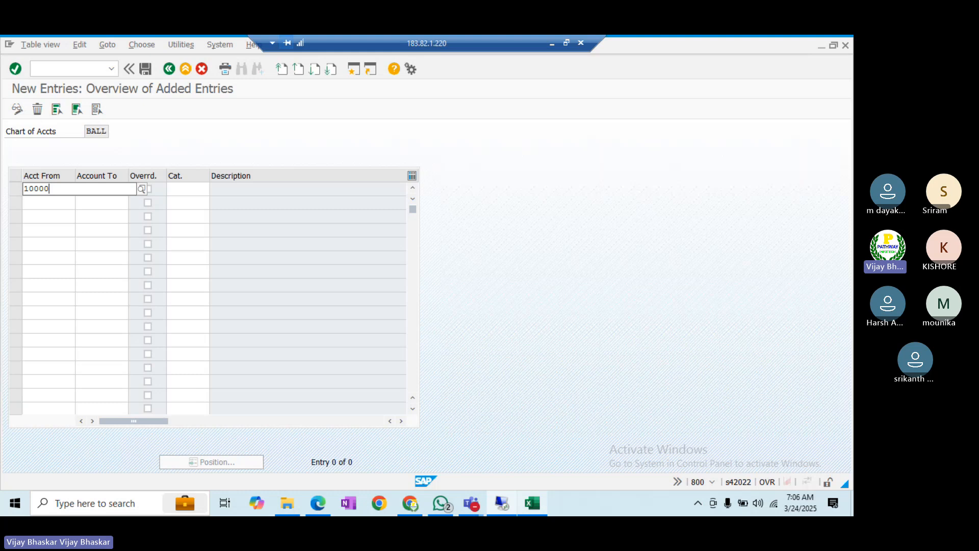
text(0)
key(Tab)
text(1999)
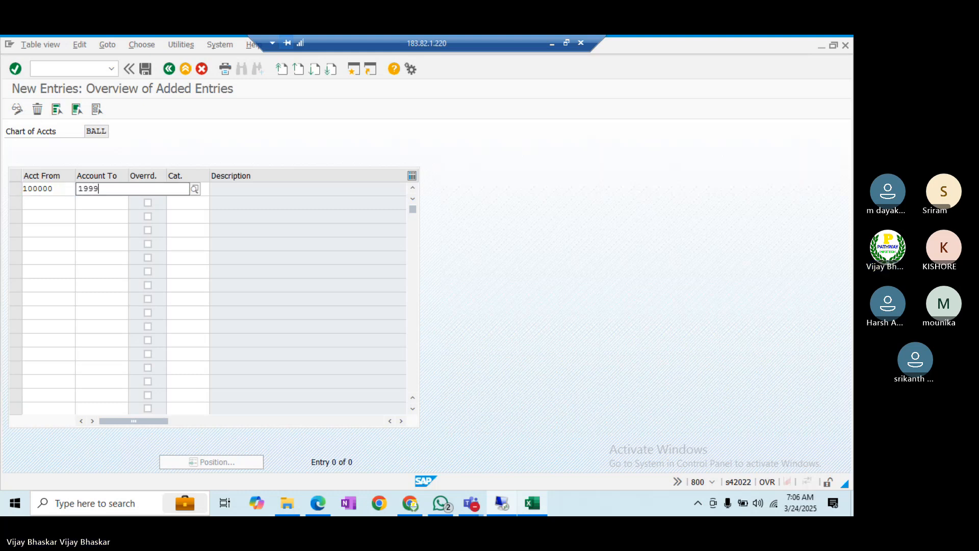
text(99)
key(Tab)
key(Tab)
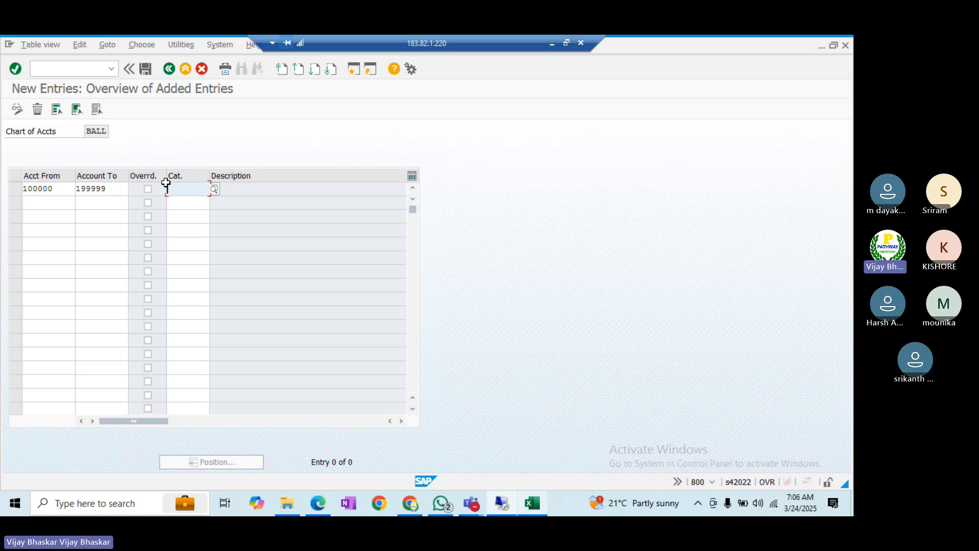
click(214, 189)
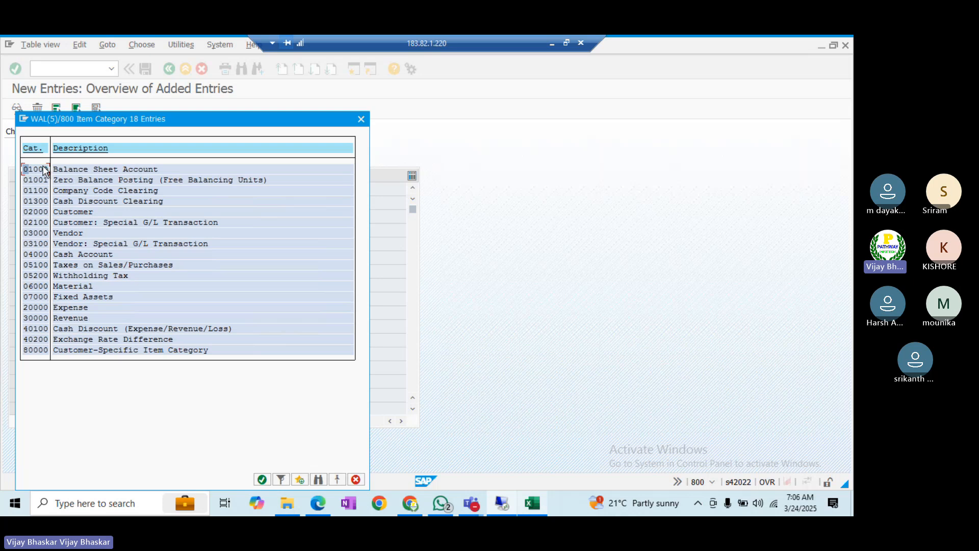
double_click(41, 170)
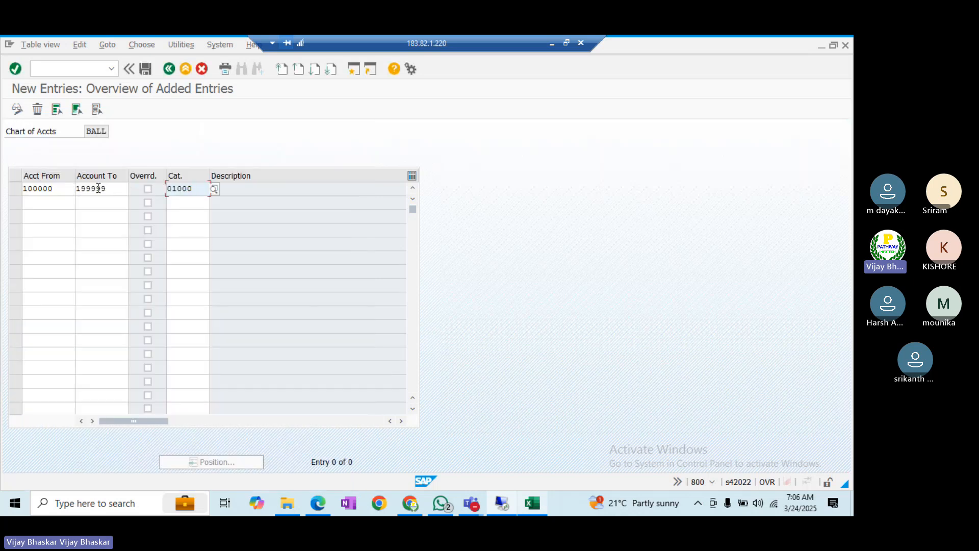
click(63, 191)
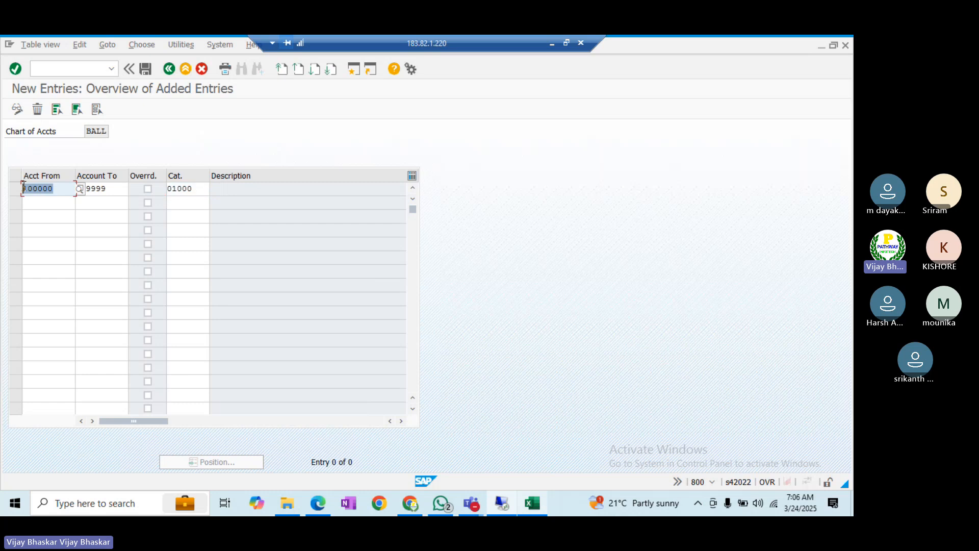
click(353, 69)
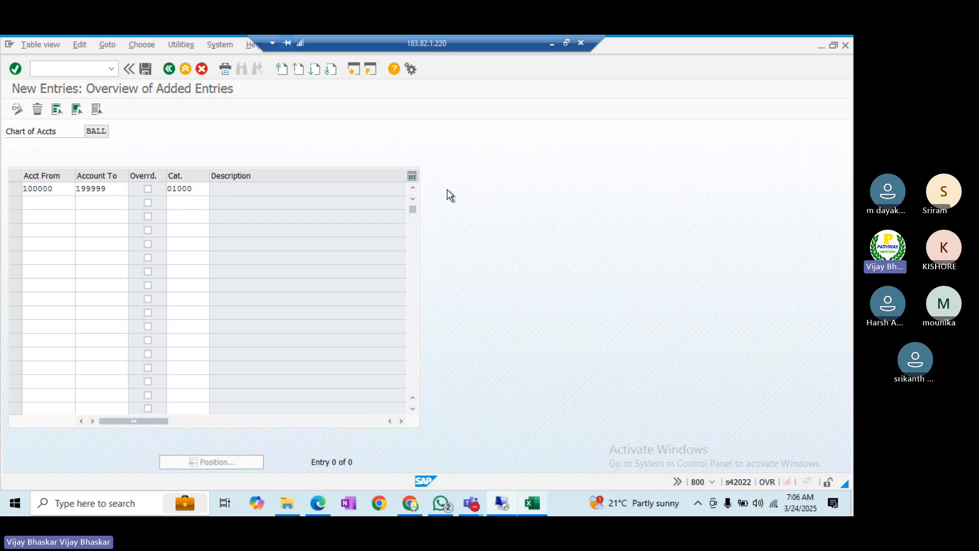
- Open the G/L account groups for chart of accounts BALL with OBD4
text(obd)
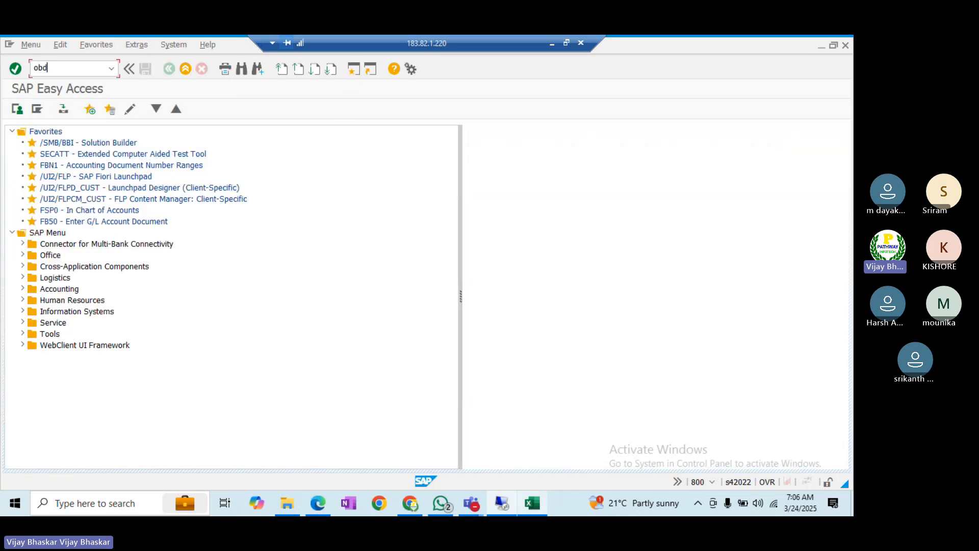
text(4)
key(Return)
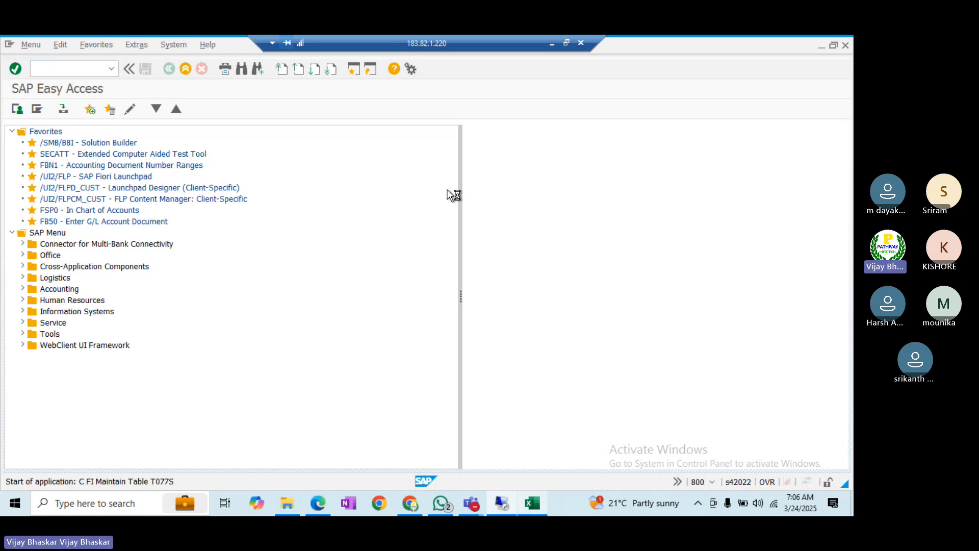
click(151, 463)
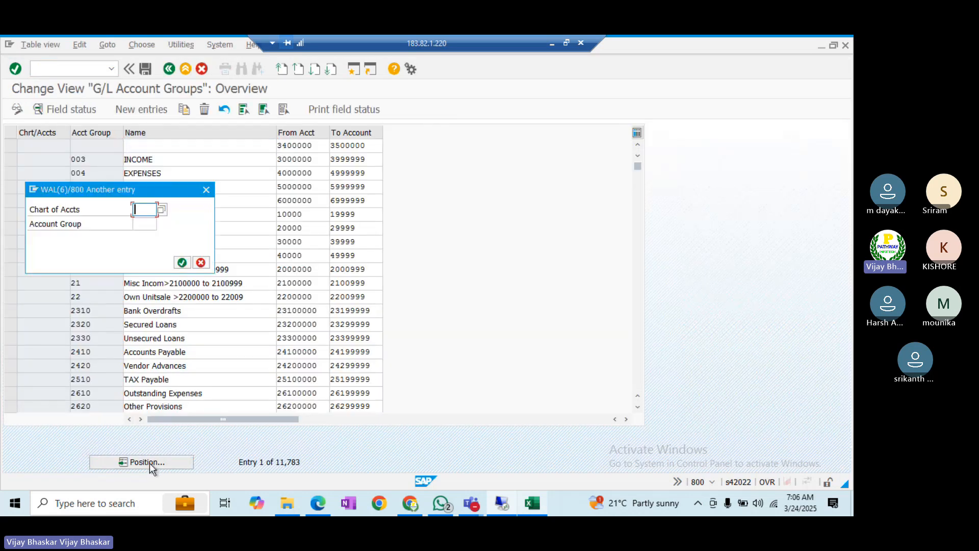
text(BALL)
key(Return)
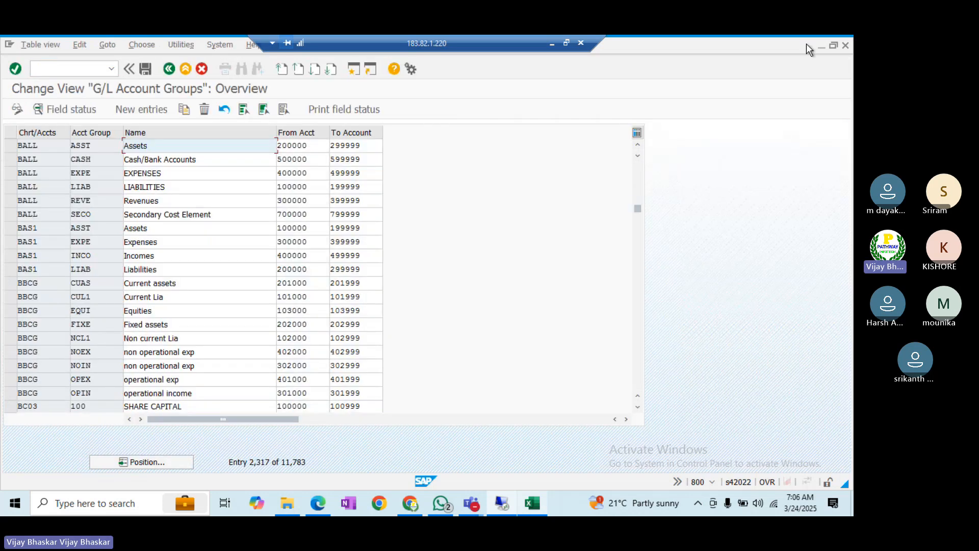
- Compare the Assets and Liabilities groups' account ranges beside the new entries window
click(833, 45)
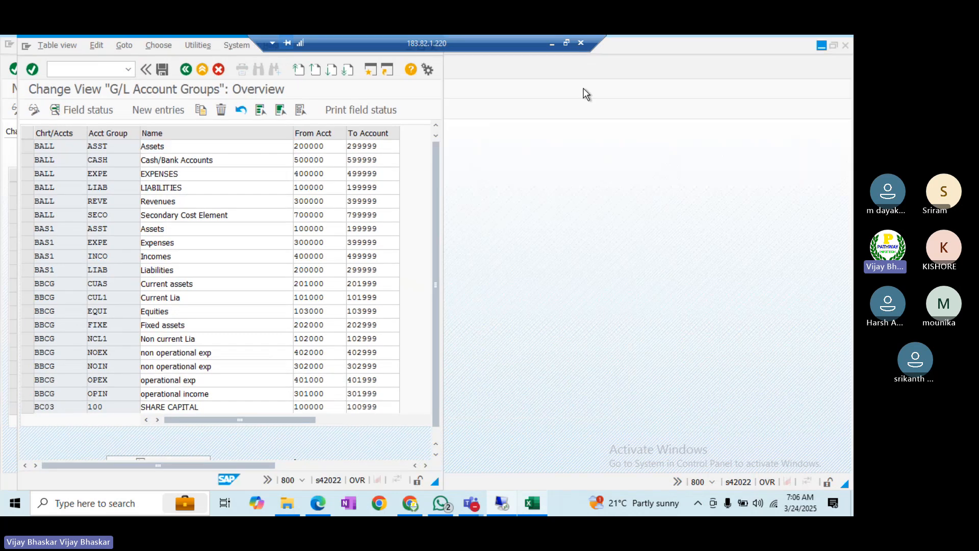
click(221, 49)
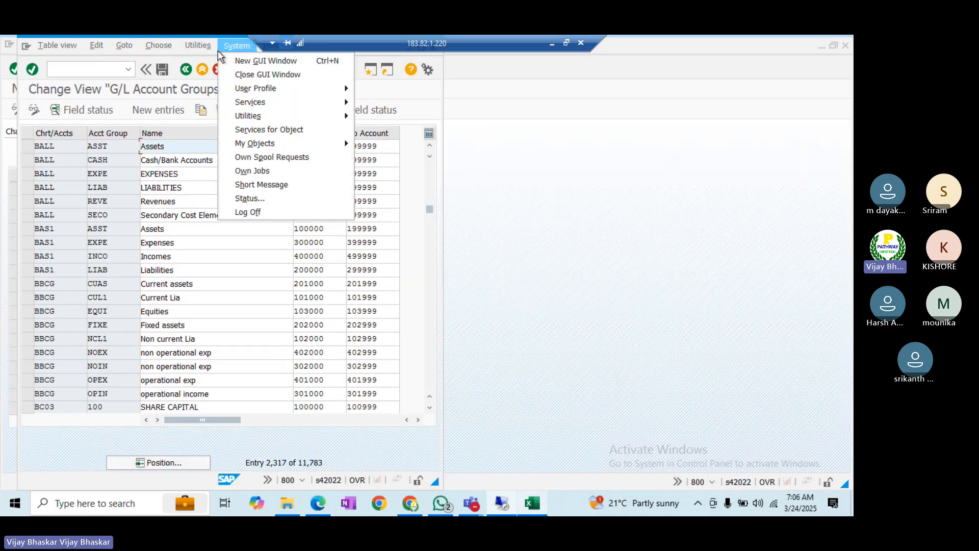
mouse_move(198, 46)
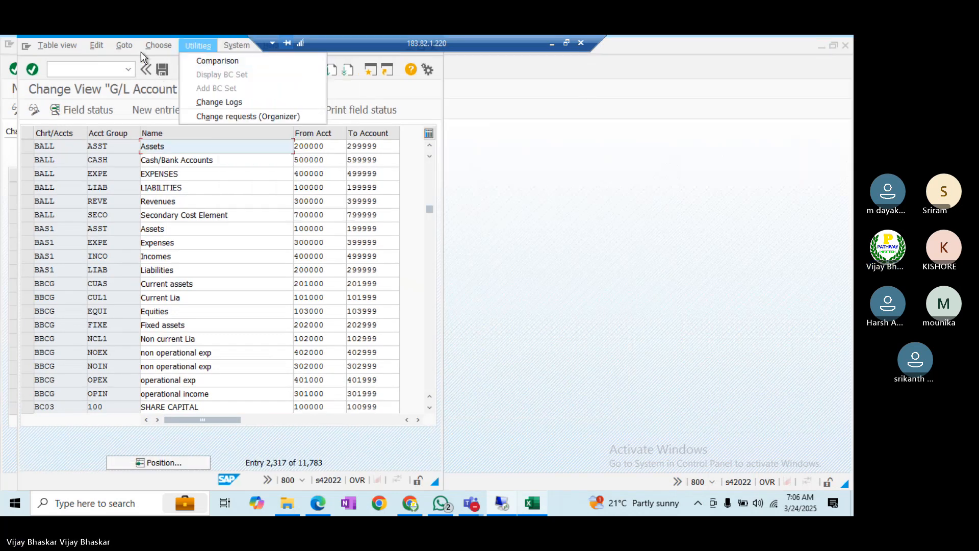
drag(140, 51, 530, 108)
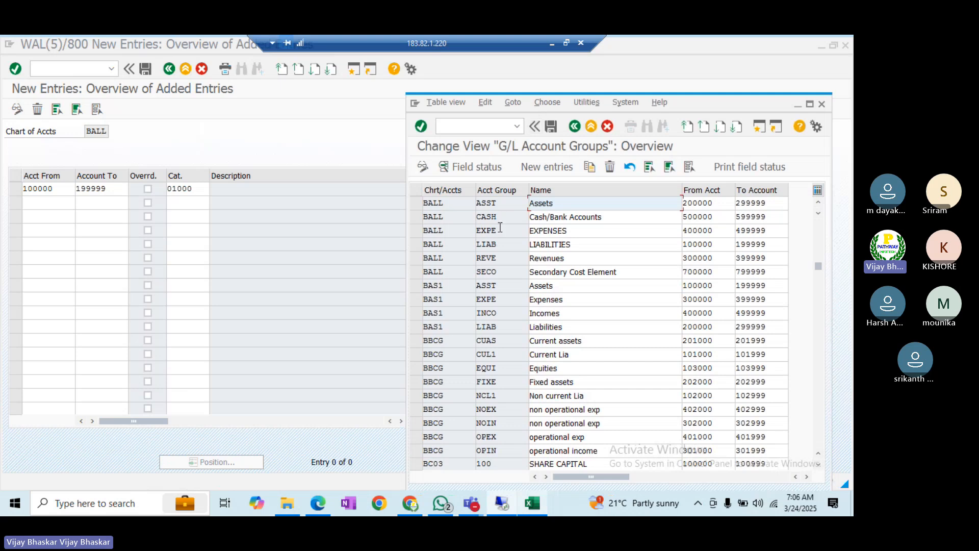
click(417, 201)
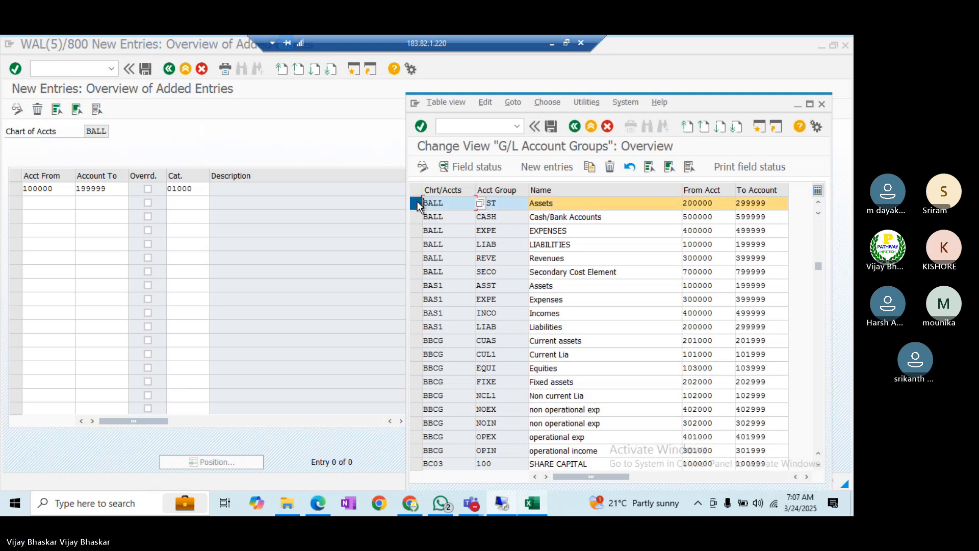
click(416, 244)
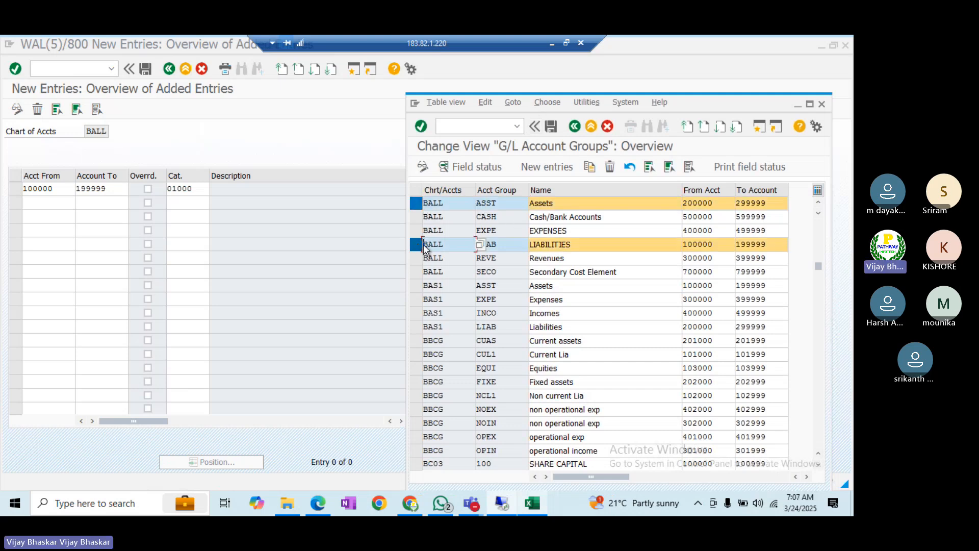
click(718, 242)
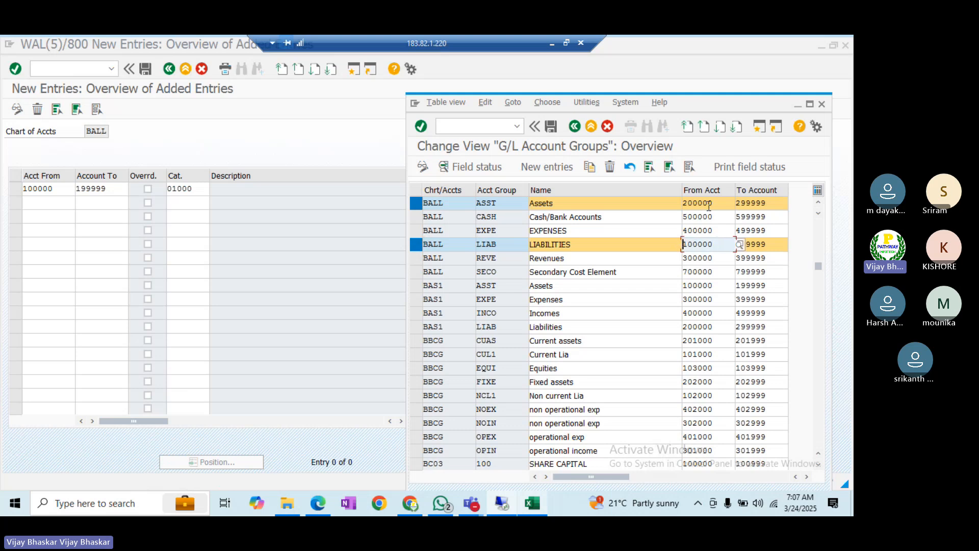
drag(714, 203, 682, 203)
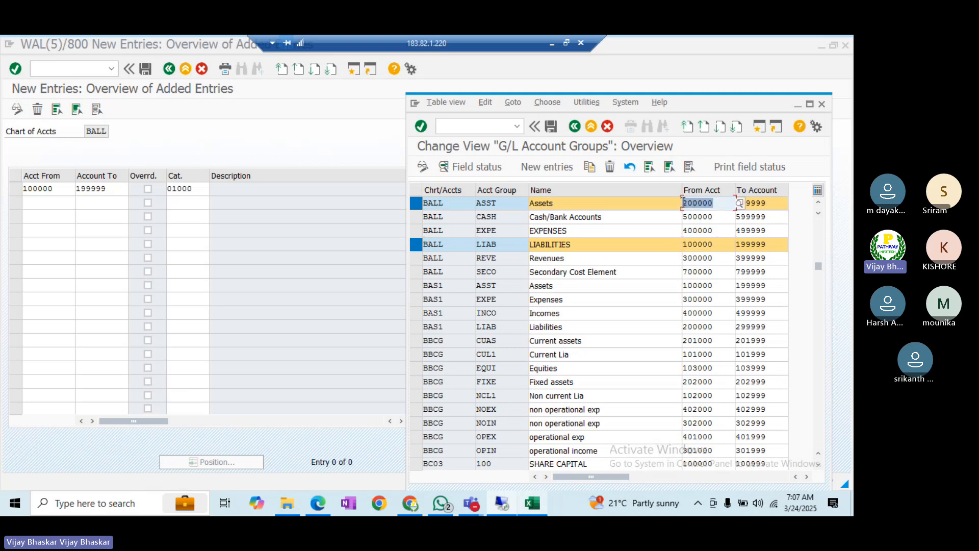
click(682, 203)
click(196, 184)
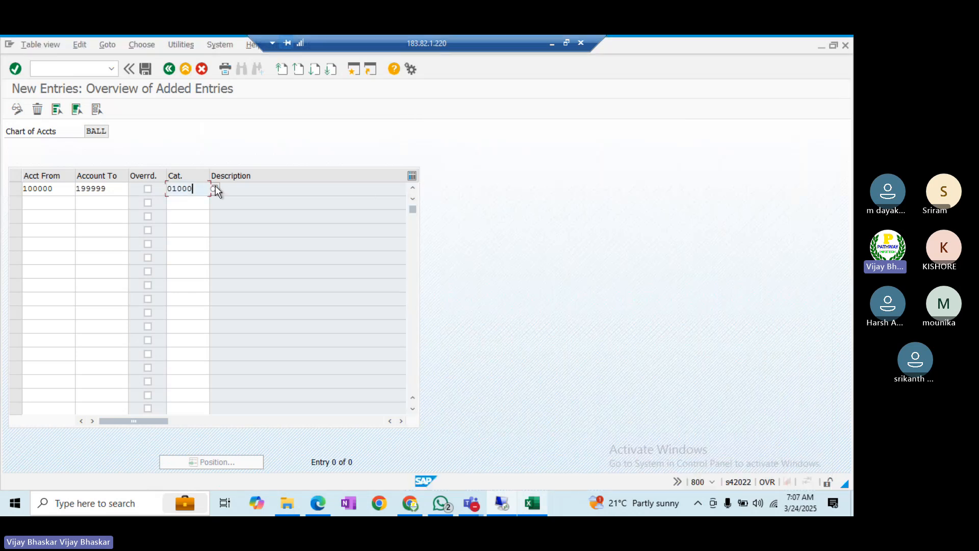
- Keep 01000 for row one and add range 300000–399999 as category 30000 Revenue
click(214, 189)
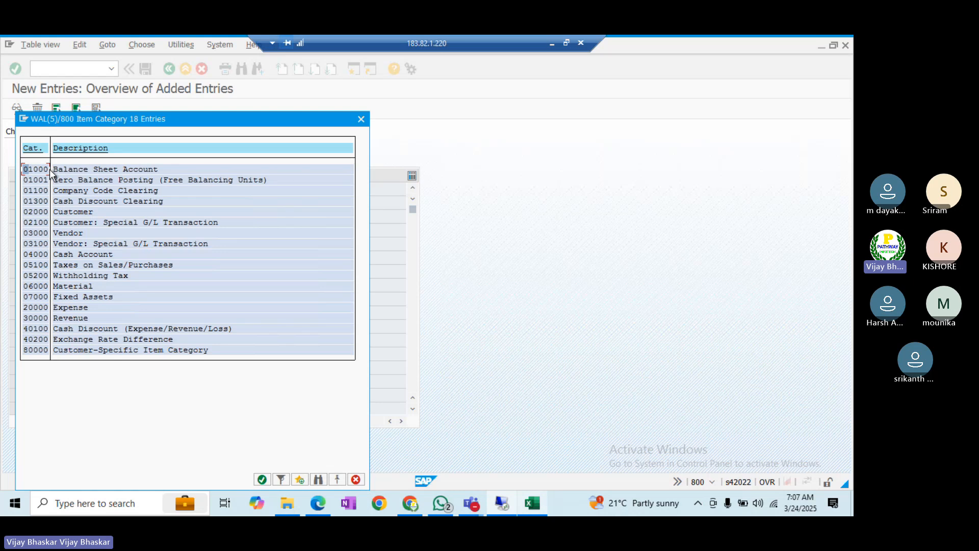
drag(54, 169, 161, 170)
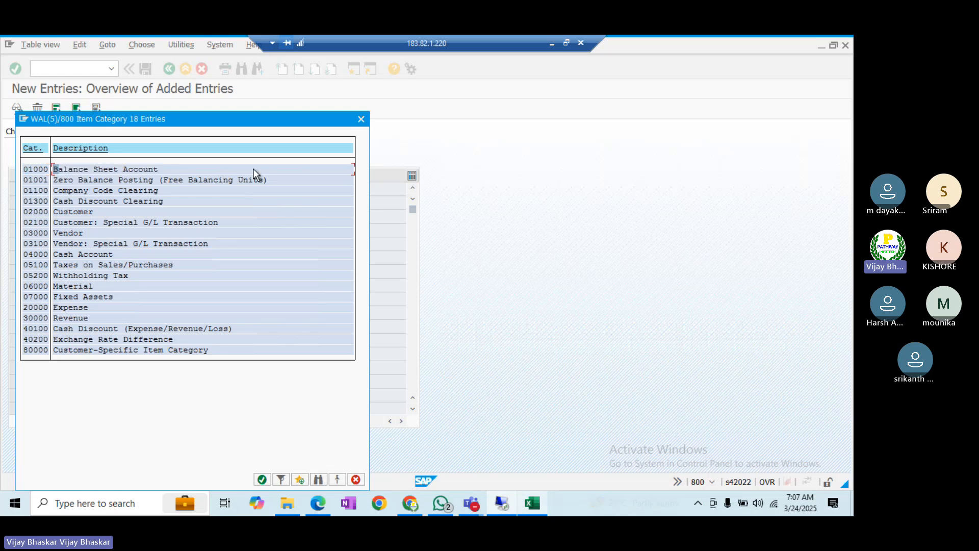
click(362, 119)
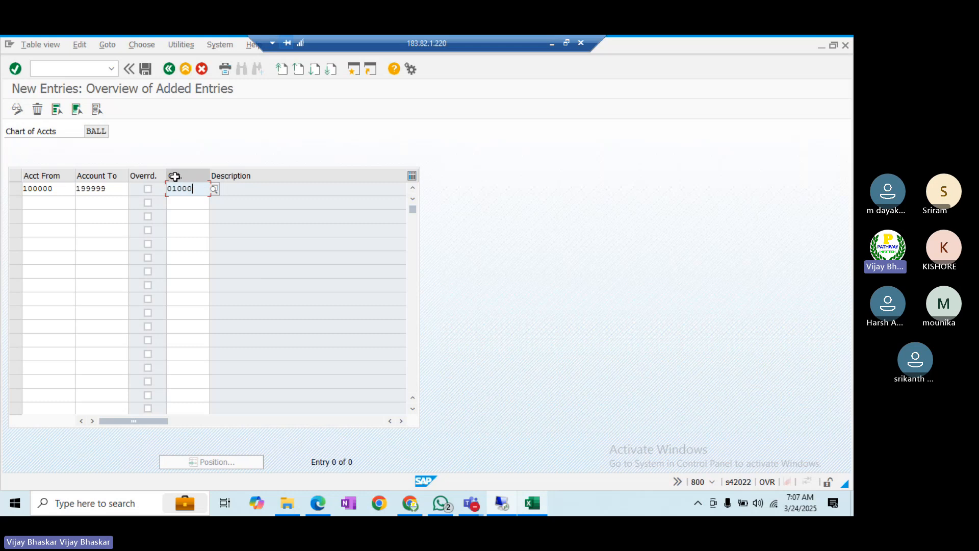
click(46, 202)
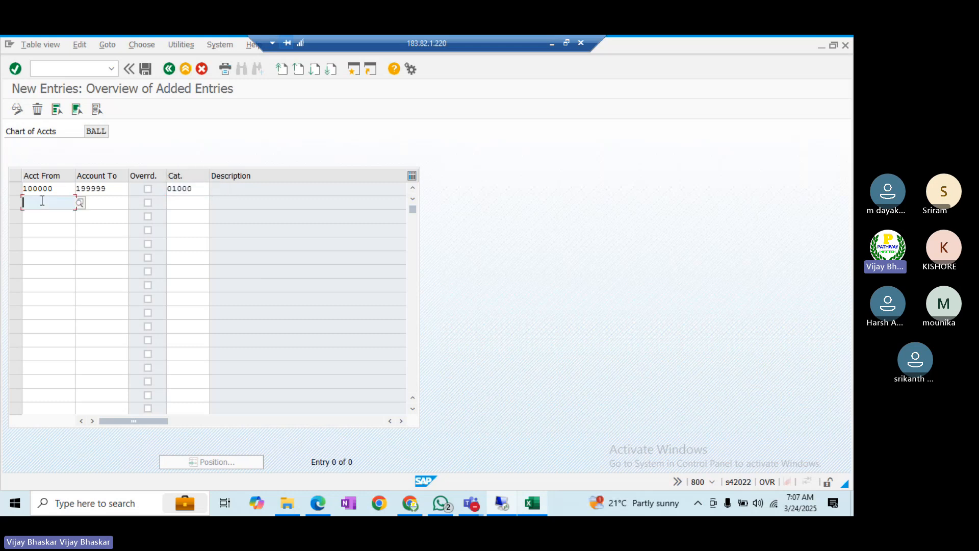
text(3000)
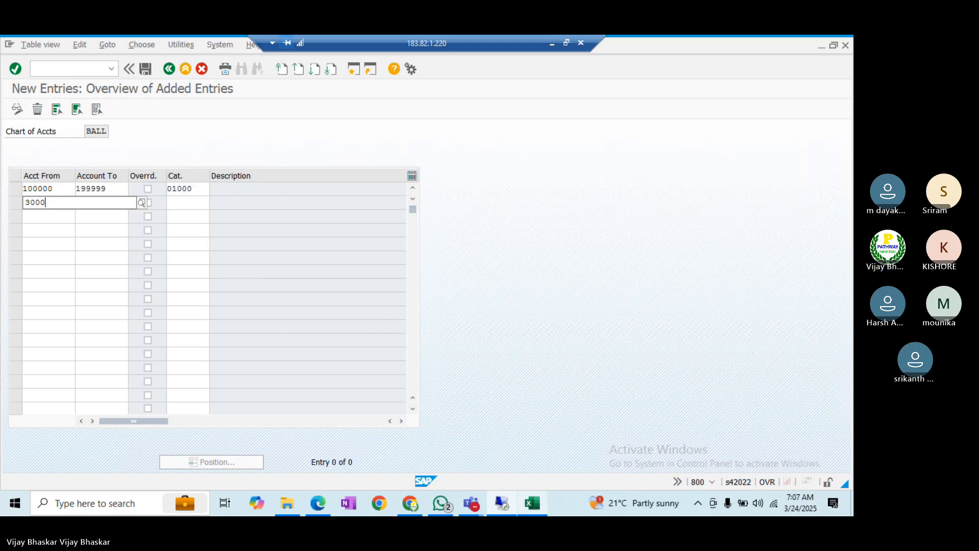
text(00)
key(Tab)
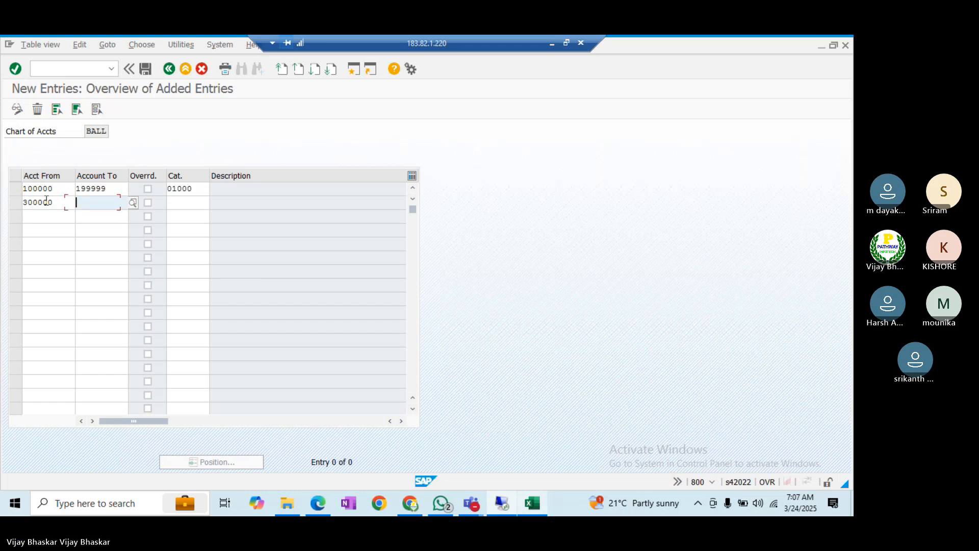
text(399999)
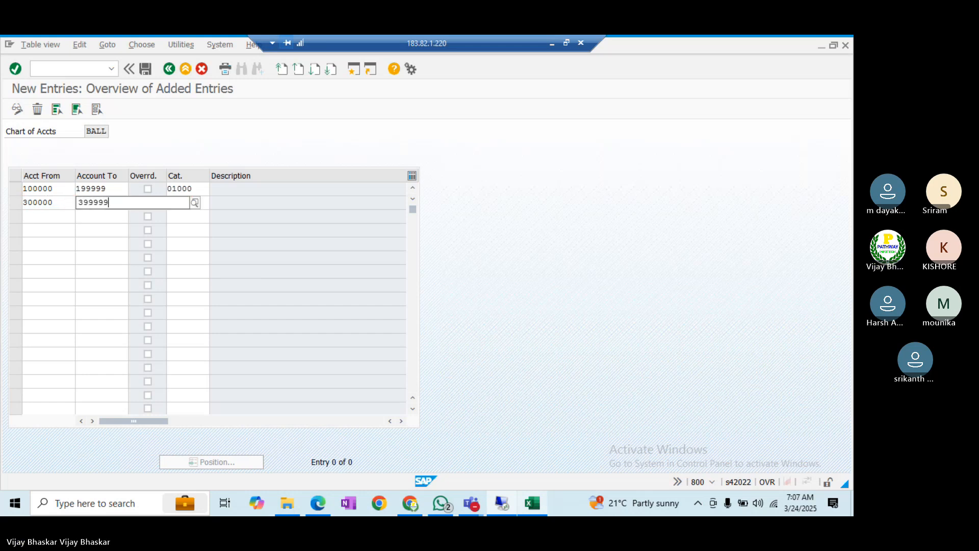
key(Tab)
key(Tab)
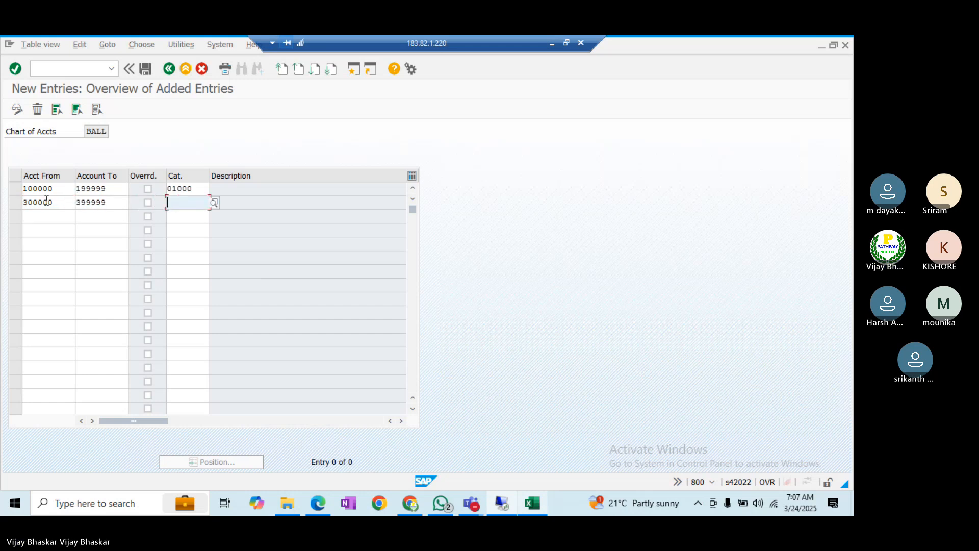
click(214, 203)
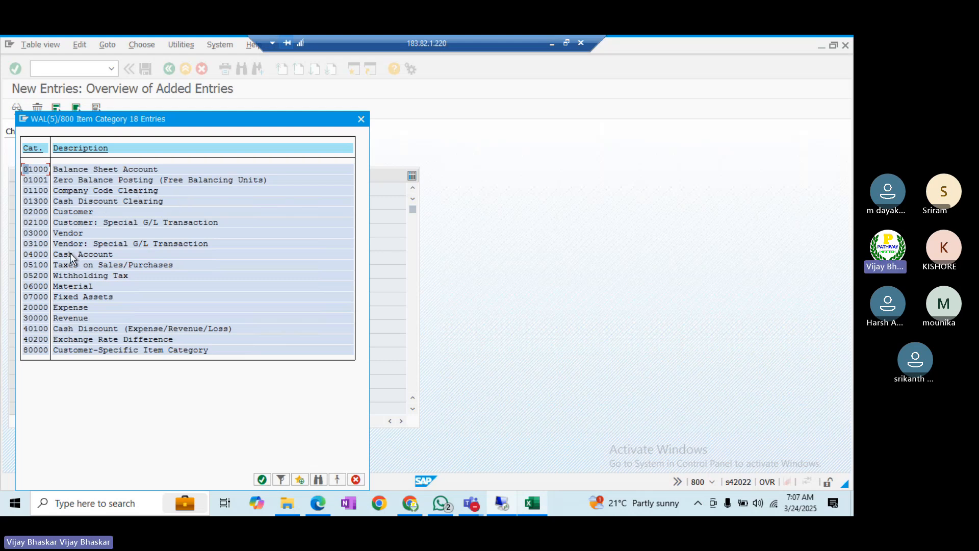
drag(23, 317, 87, 319)
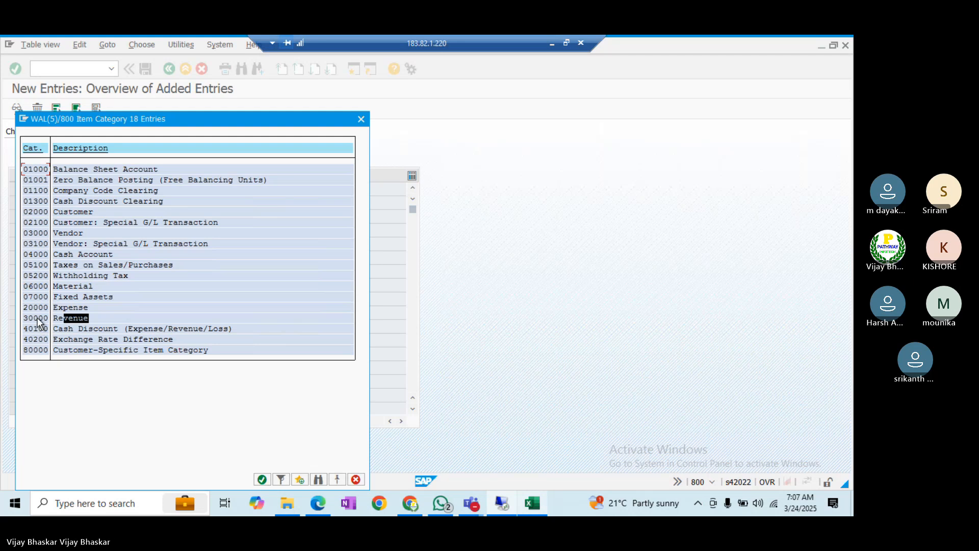
double_click(33, 317)
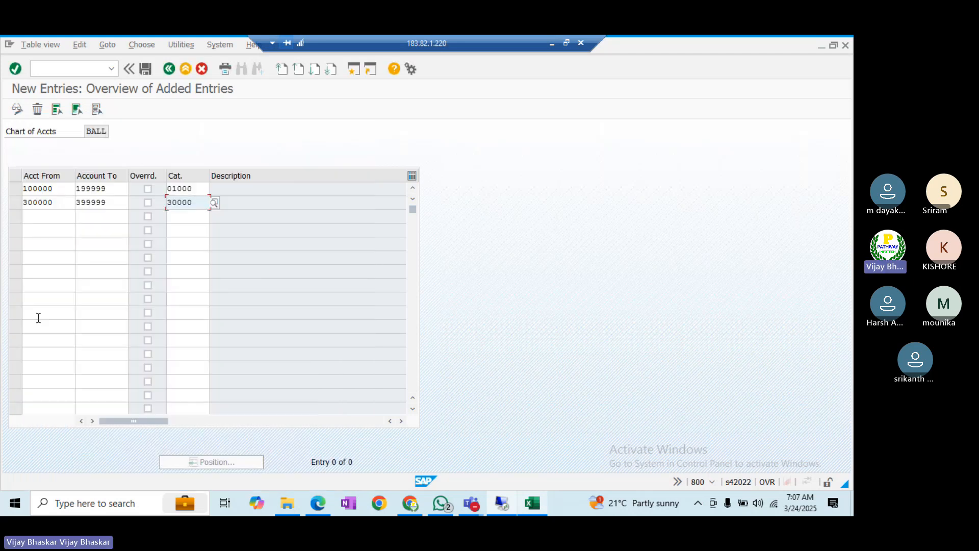
- Add a third range 400000–499999 and mark Expense category 20000 in the value list
click(59, 215)
text(400000)
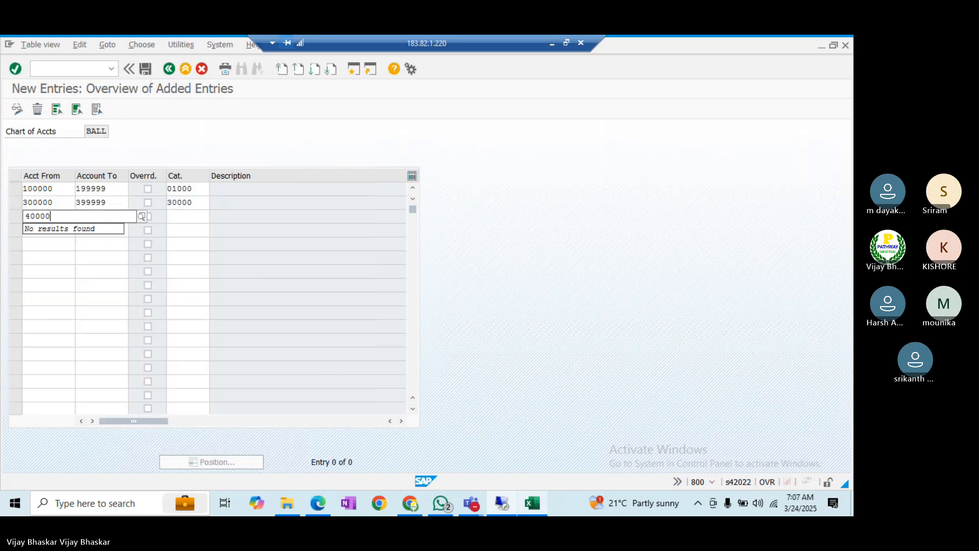
key(Tab)
text(499999)
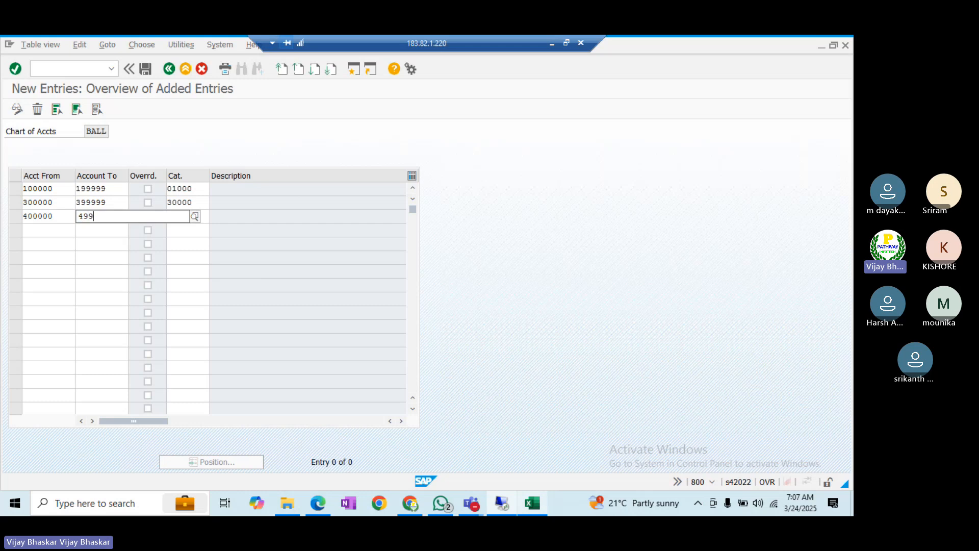
key(Tab)
key(Tab)
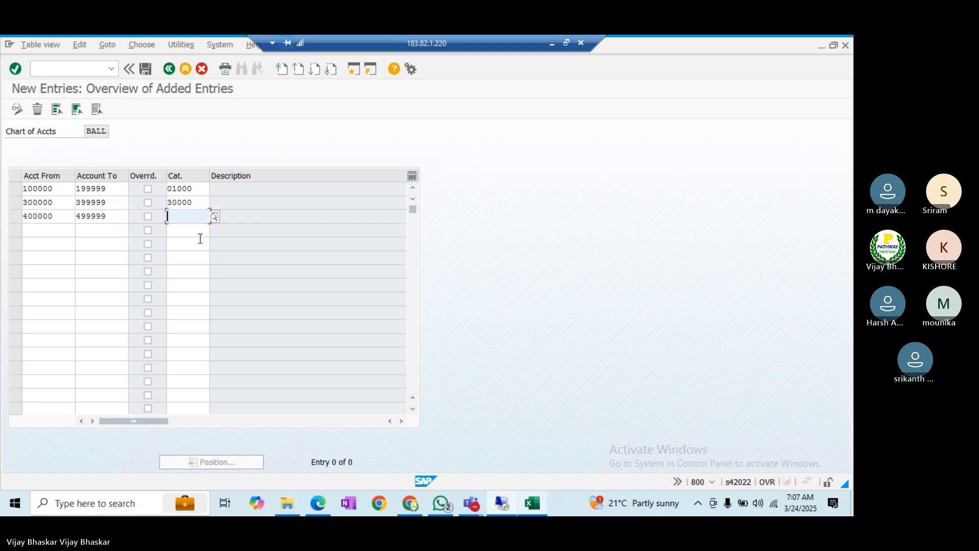
click(214, 216)
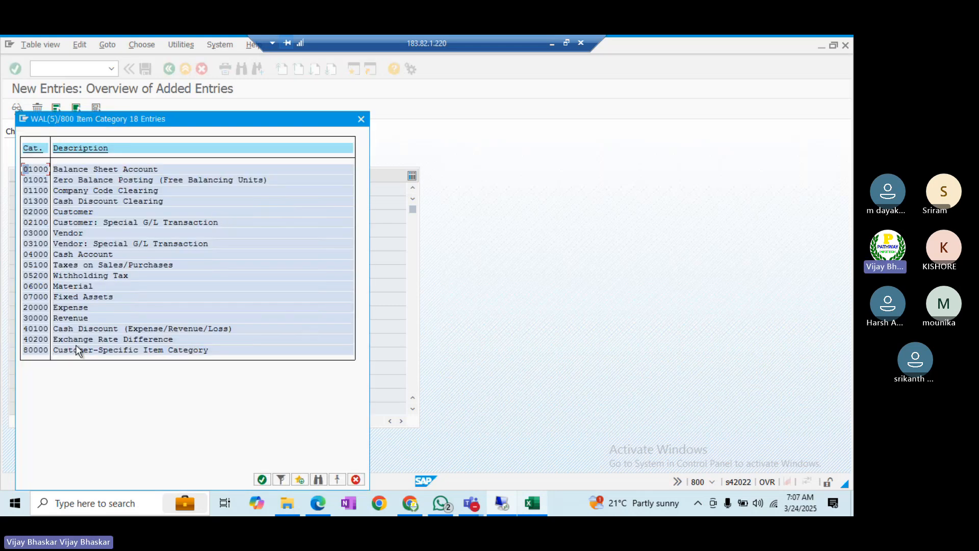
click(25, 308)
- Assign 20000 Expense to the third range and add 500000–599999 as 04000 Cash Account
double_click(33, 307)
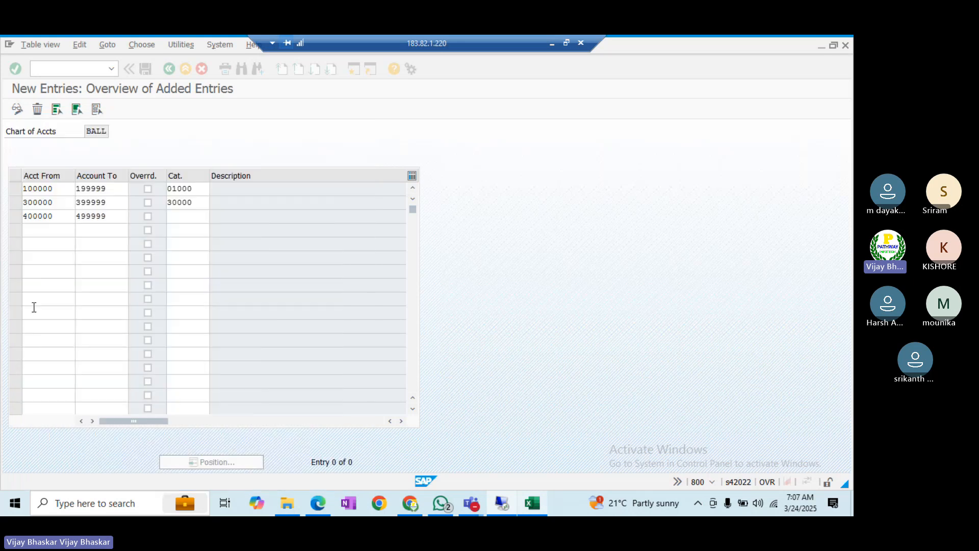
click(49, 227)
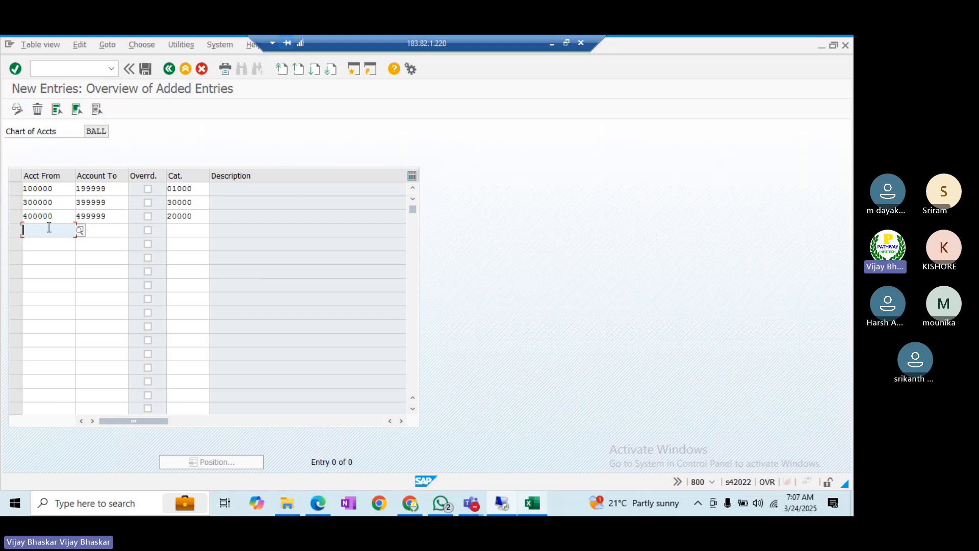
text(500000)
key(Tab)
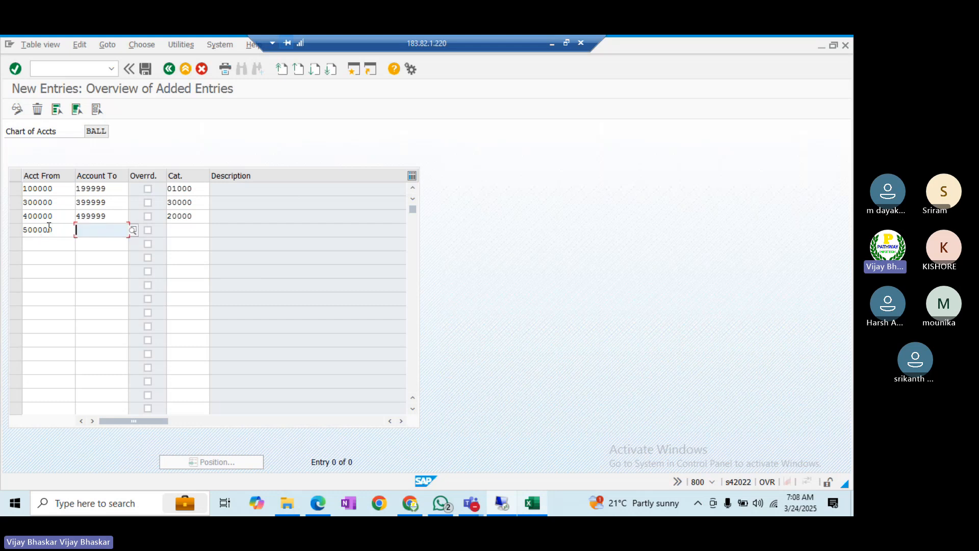
text(5)
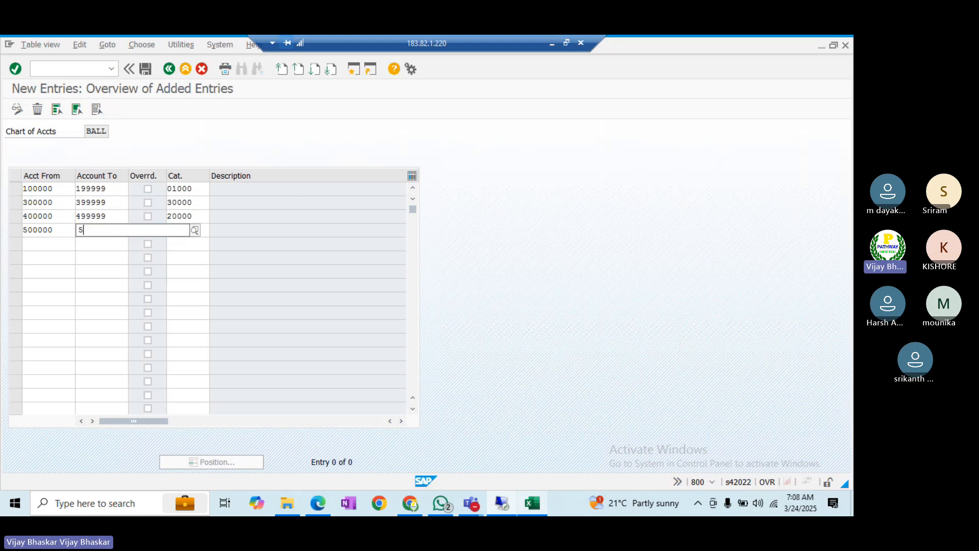
text(99999)
key(Tab)
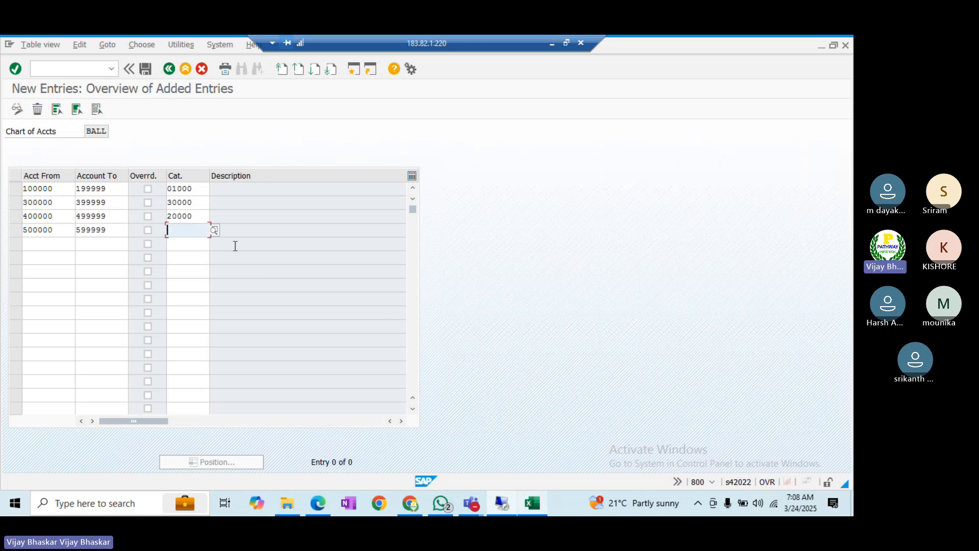
click(213, 231)
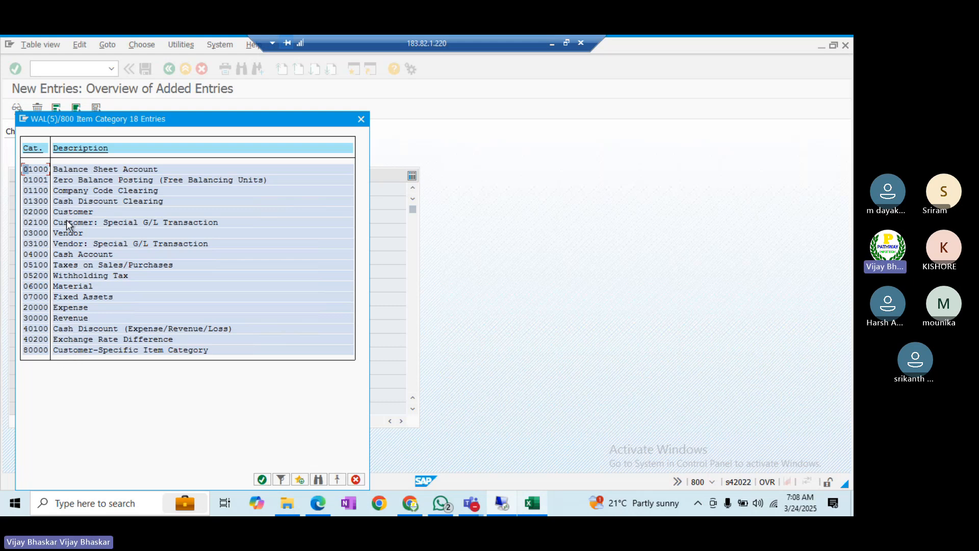
click(27, 254)
double_click(39, 256)
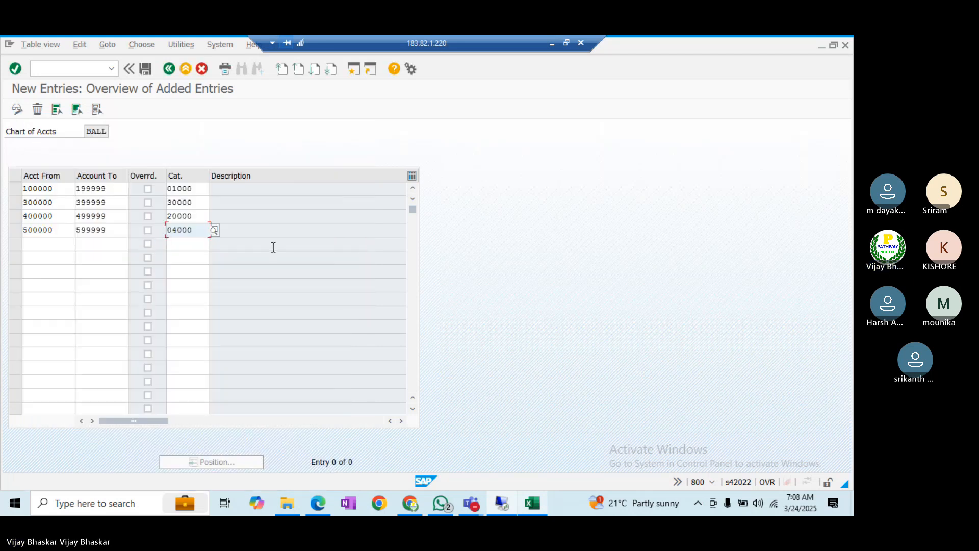
key(Return)
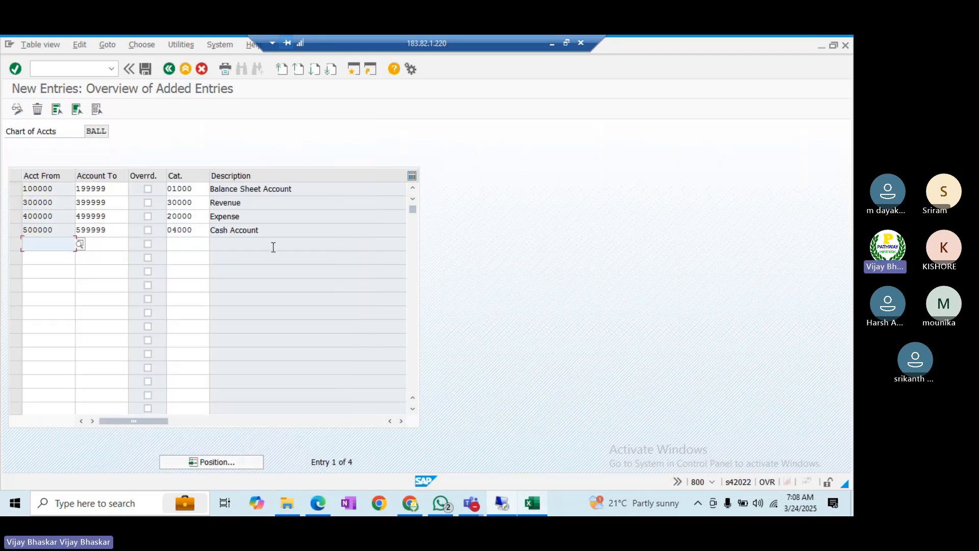
- Save the four classifications under the customizing request
click(146, 71)
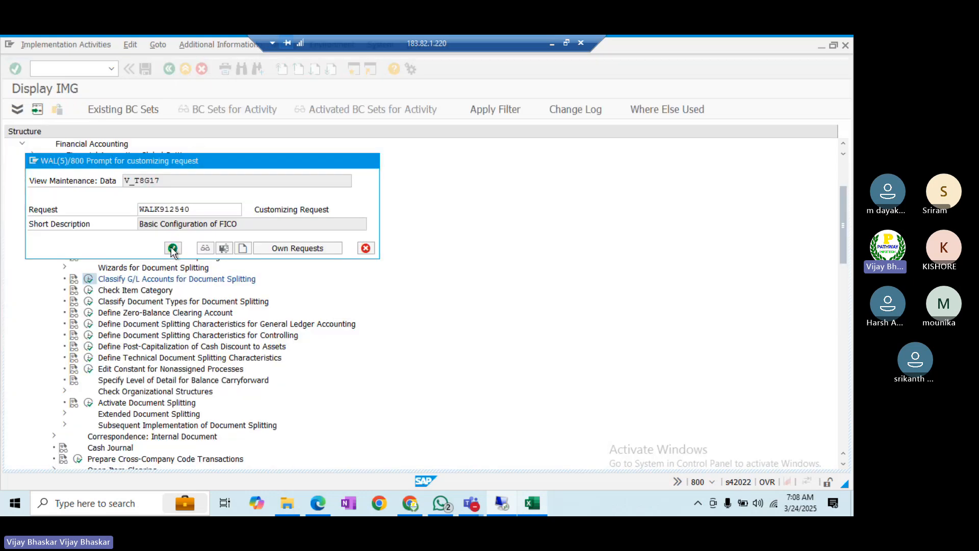
click(172, 248)
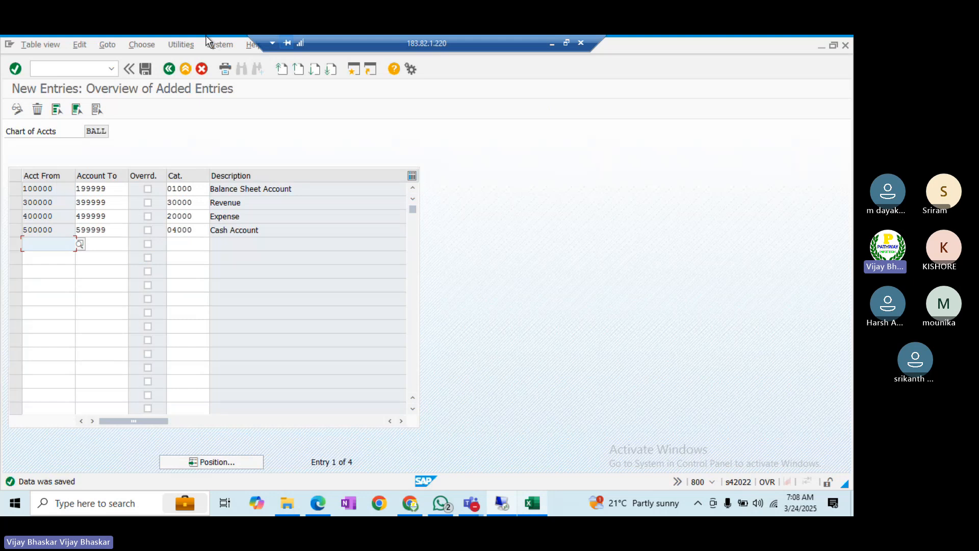
click(144, 72)
- Copy transaction code FINS_CUST_CONS_CHK from cell C1070 in the Excel notes, then return to SAP
click(533, 507)
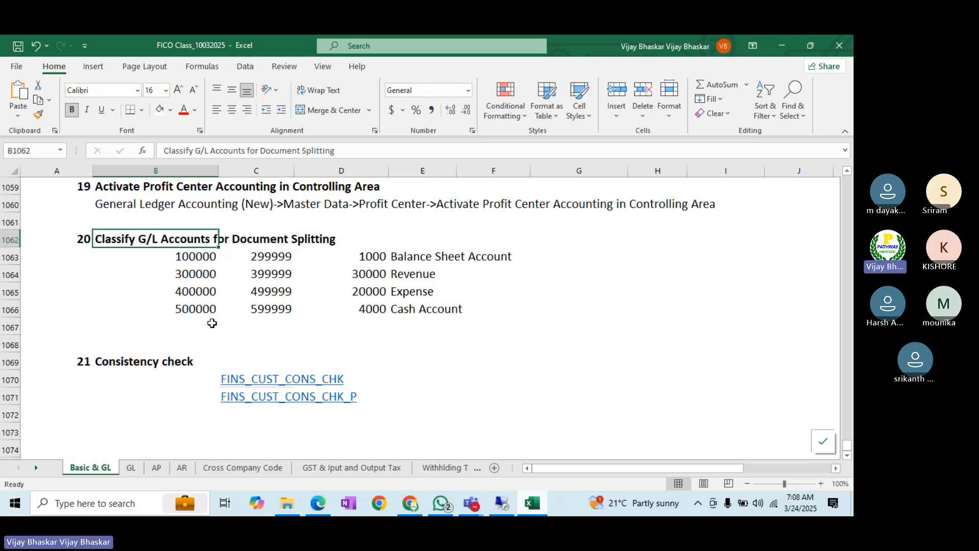
click(158, 382)
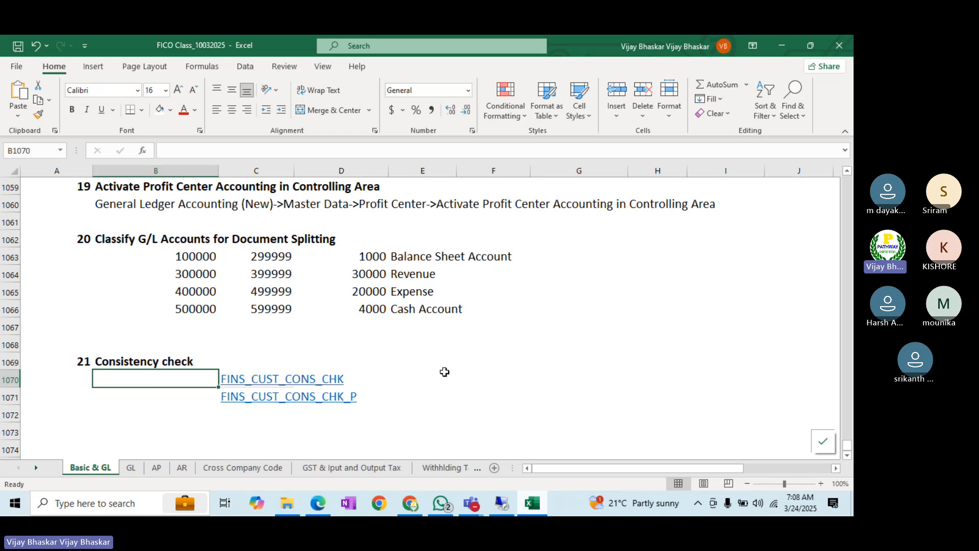
key(Right)
key(ctrl+c)
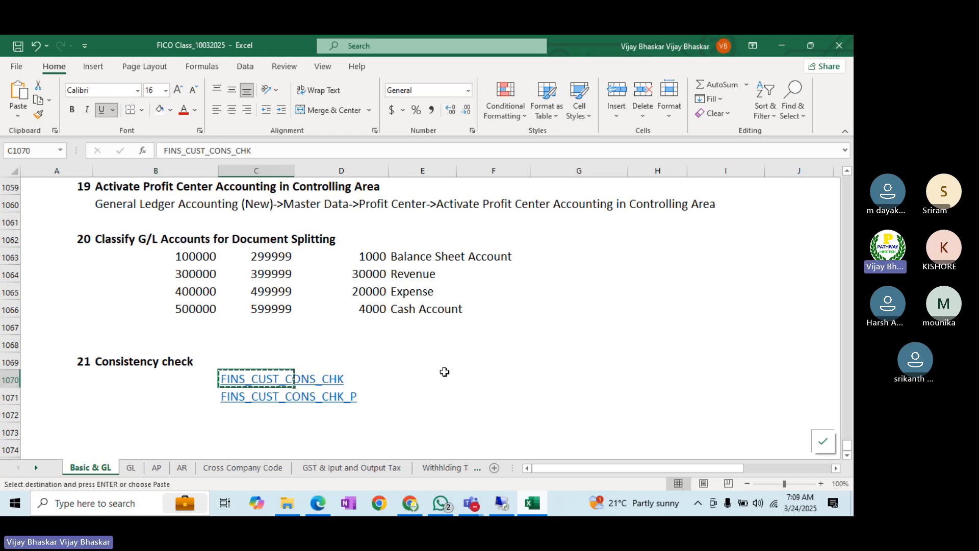
click(511, 504)
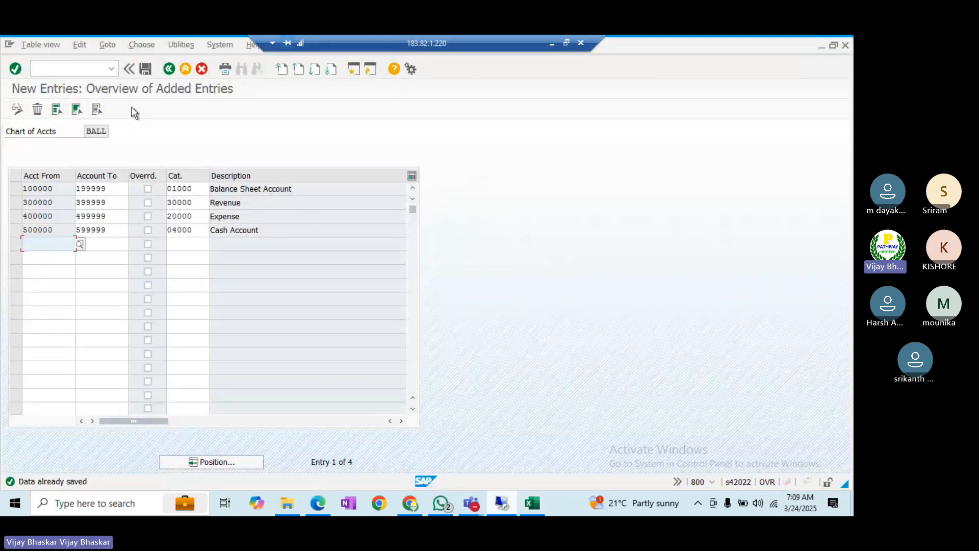
- Maximize the SAP window and run /nFINS_CUST_CONS_CHK to show the consistency check log
key(alt+Tab)
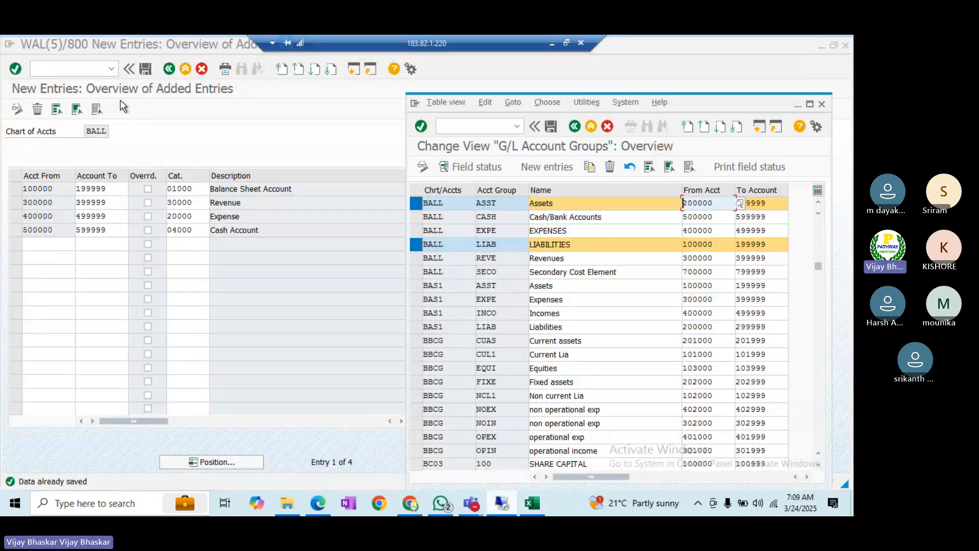
click(810, 104)
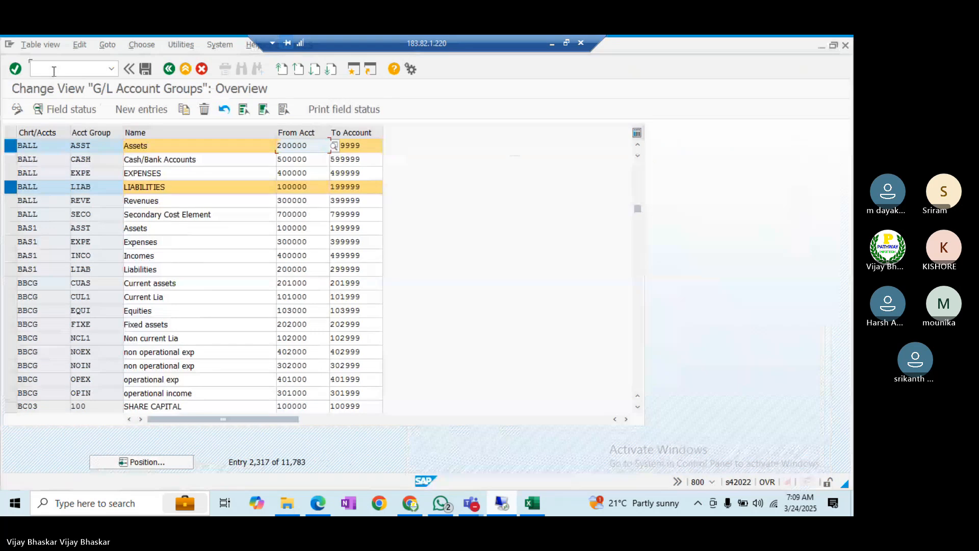
click(54, 70)
text(/n)
key(ctrl+v)
key(Return)
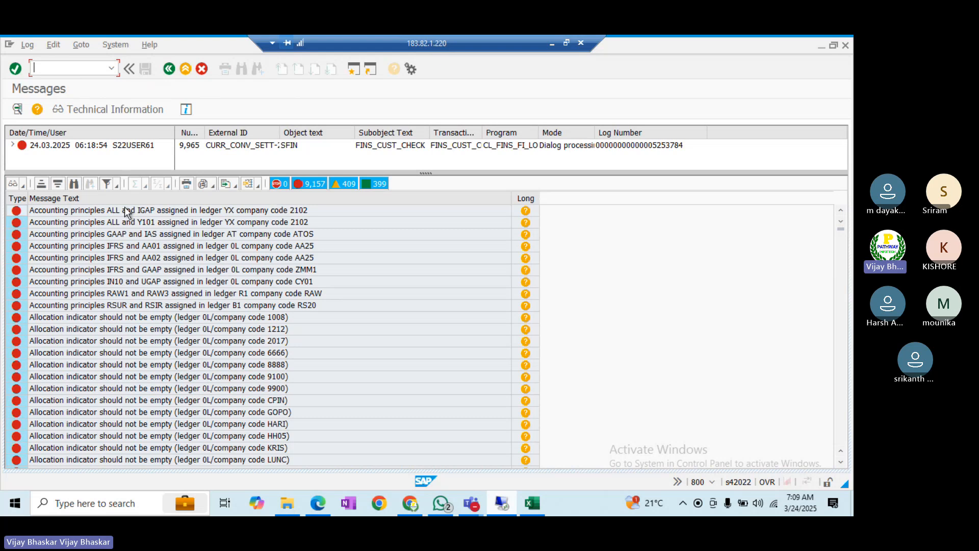
- Search the message log for BI01, then return the other session to the collapsed IMG tree
click(74, 184)
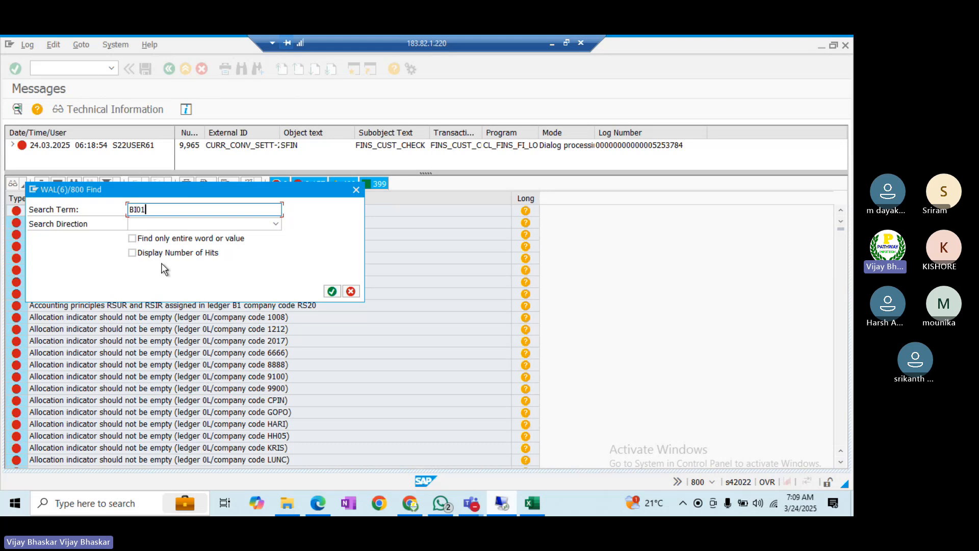
key(Return)
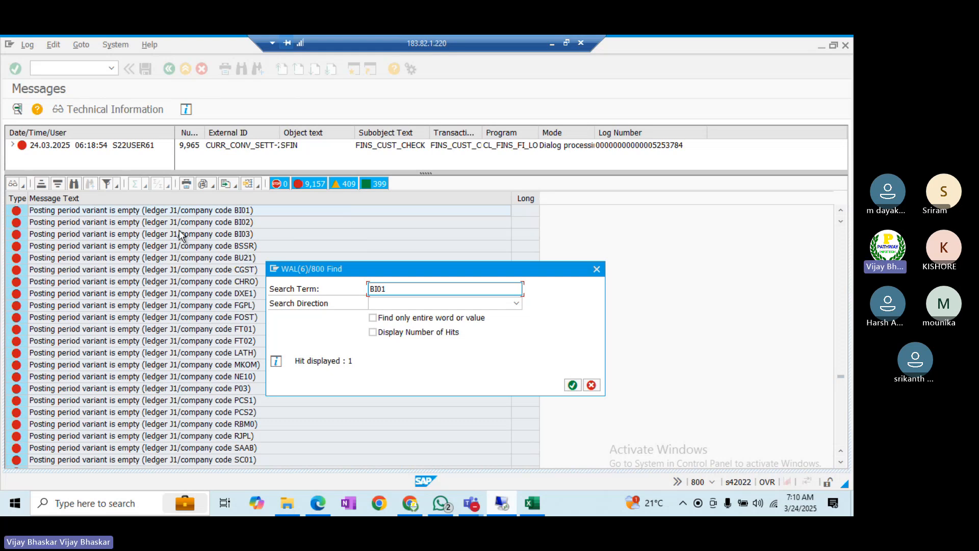
key(alt+Tab)
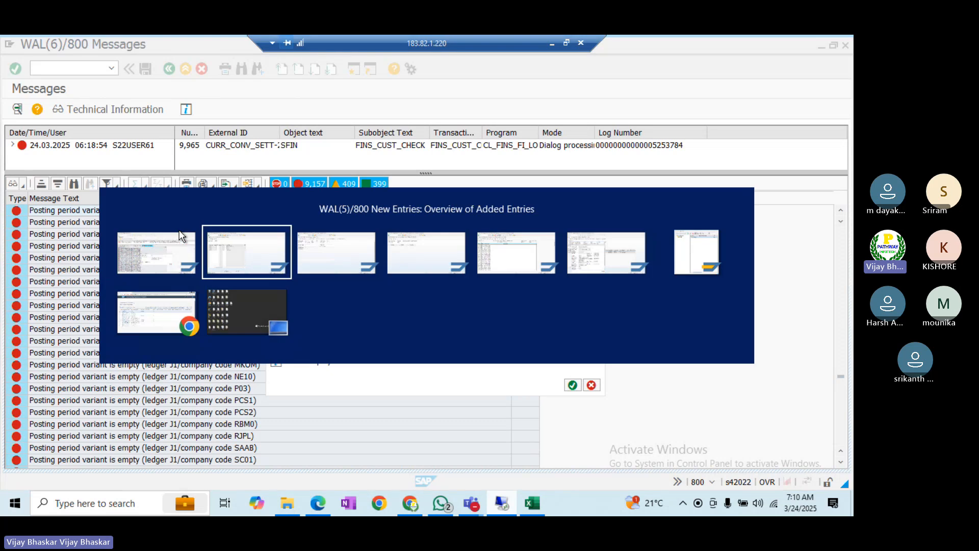
click(170, 73)
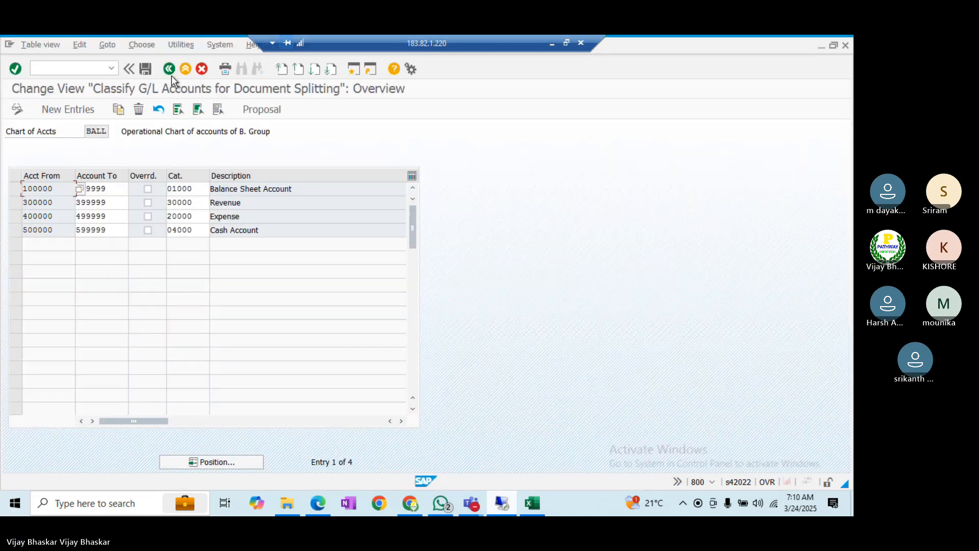
click(170, 72)
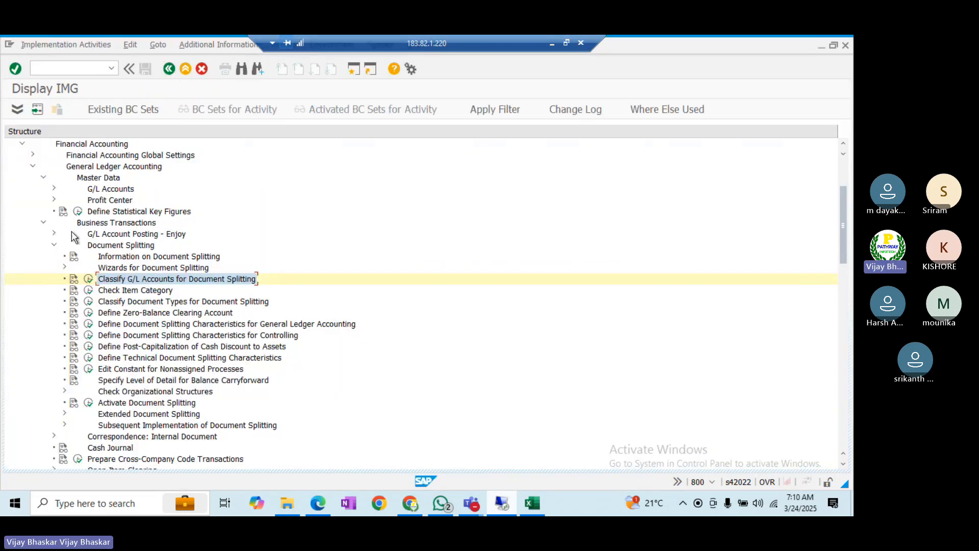
click(44, 222)
click(44, 178)
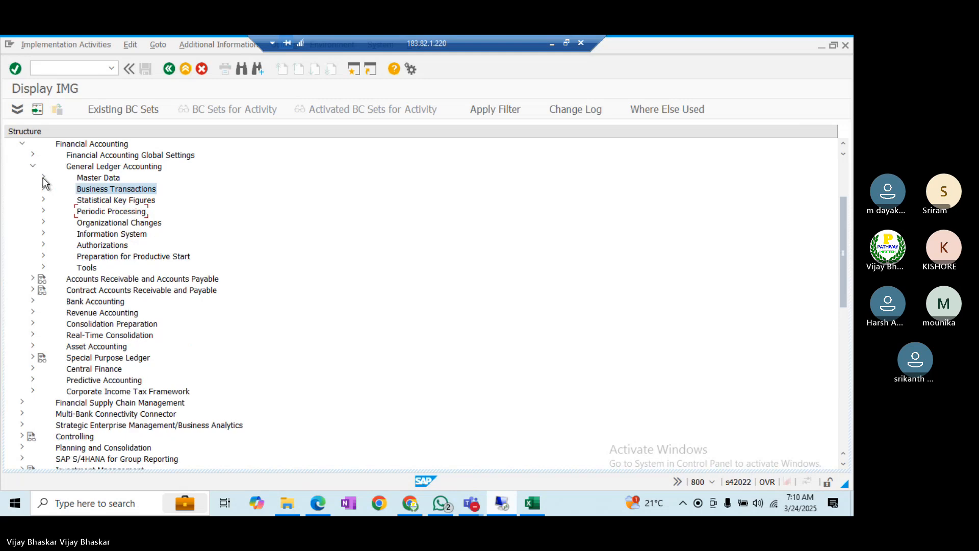
click(33, 167)
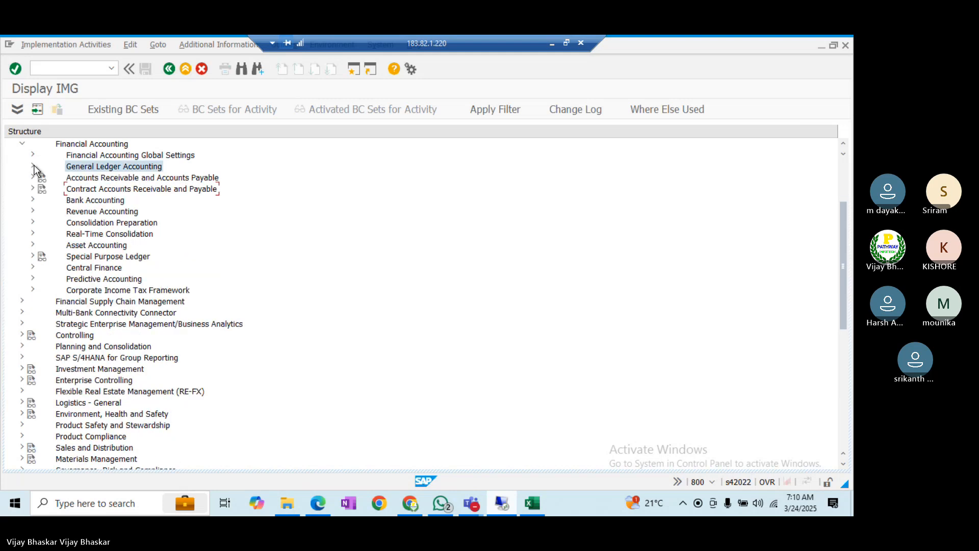
- Run Define Settings for Ledgers and Currency Types under Financial Accounting Global Settings > Ledgers > Ledger
click(32, 154)
click(44, 178)
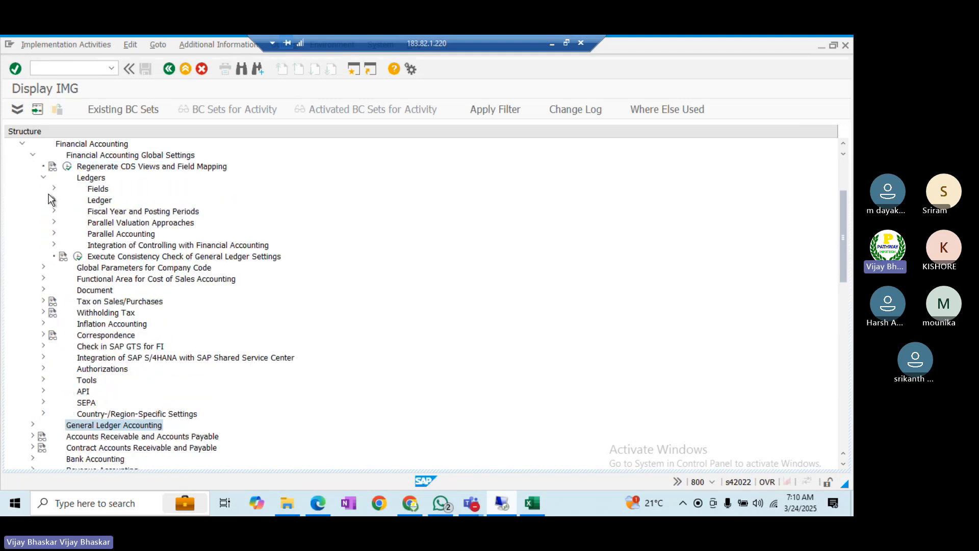
click(54, 199)
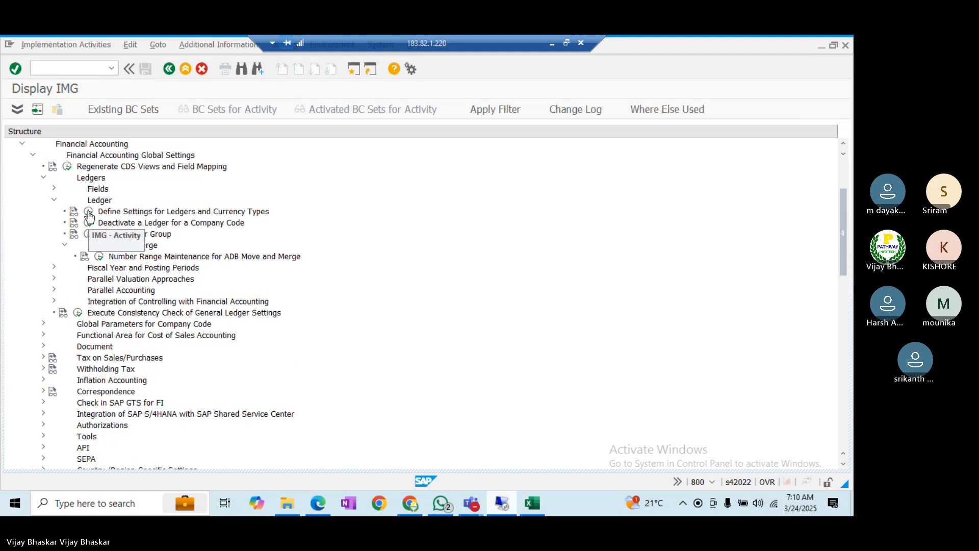
click(88, 212)
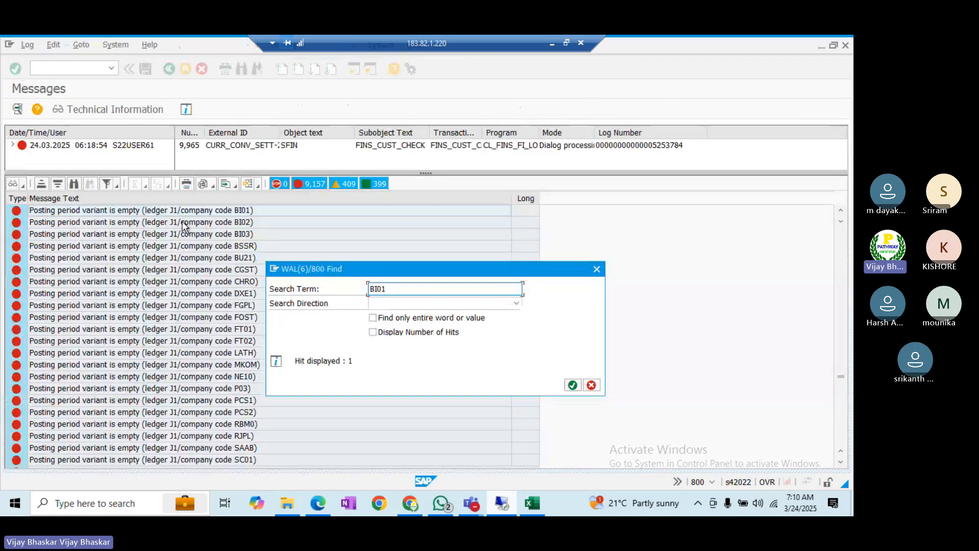
key(alt+Tab)
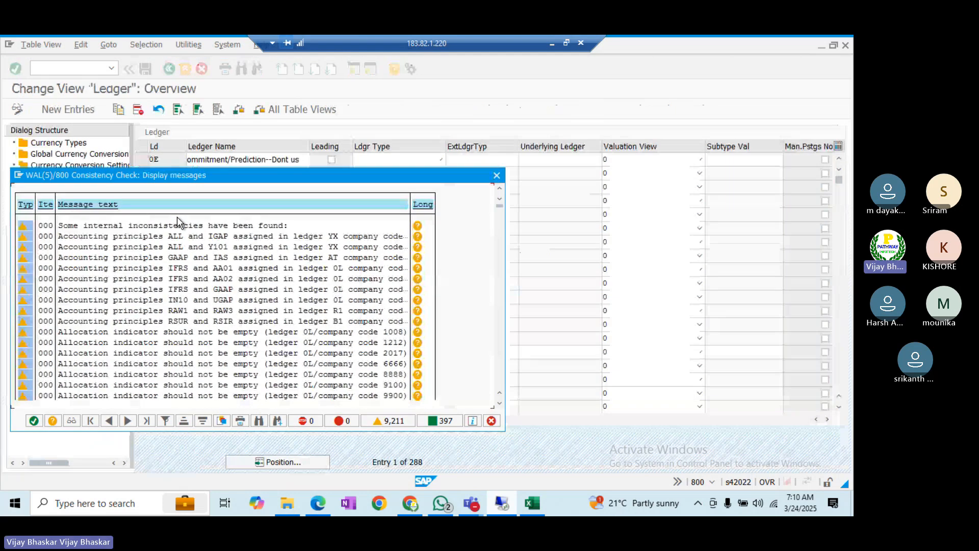
key(Return)
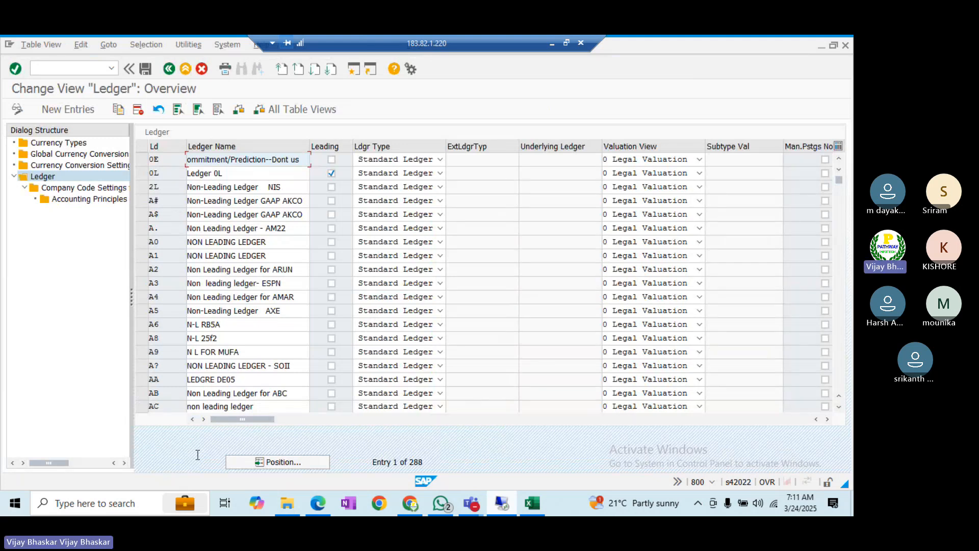
- Jump to ledger J1 in the overview and open its Company Code Settings
click(276, 462)
text(J1)
key(Return)
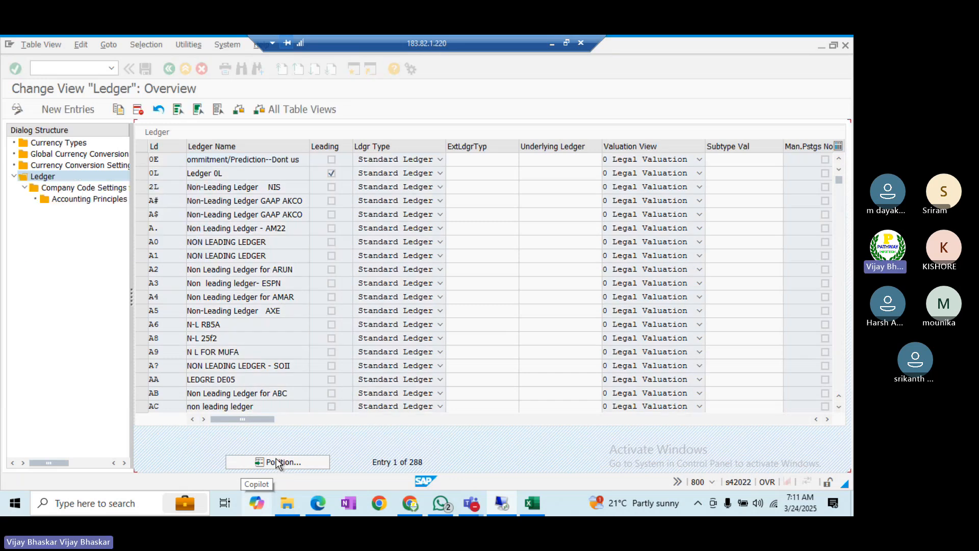
click(543, 165)
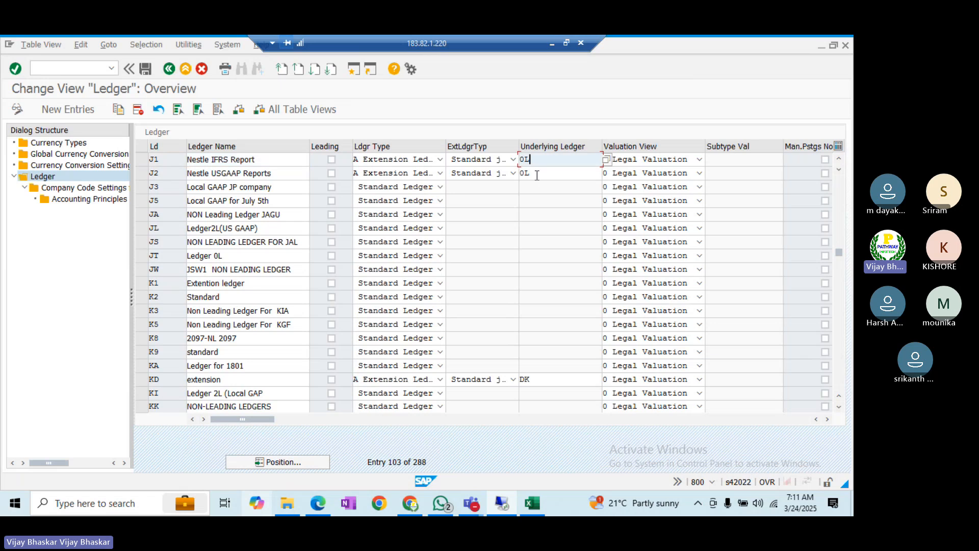
click(536, 174)
click(147, 159)
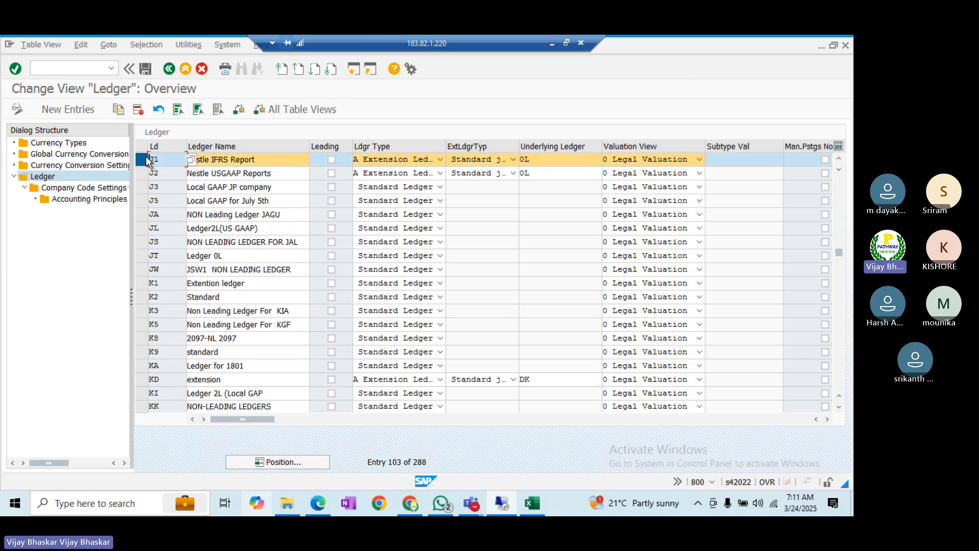
double_click(87, 188)
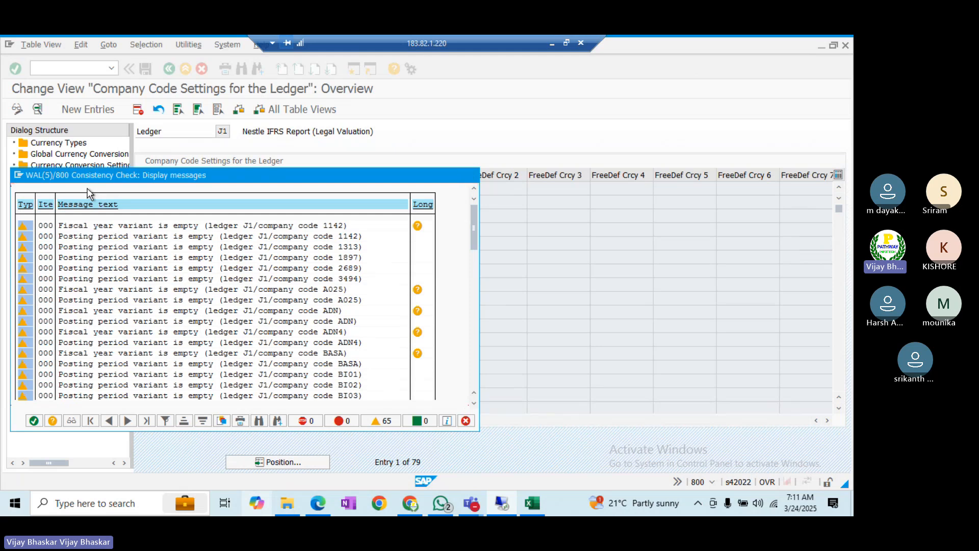
key(Return)
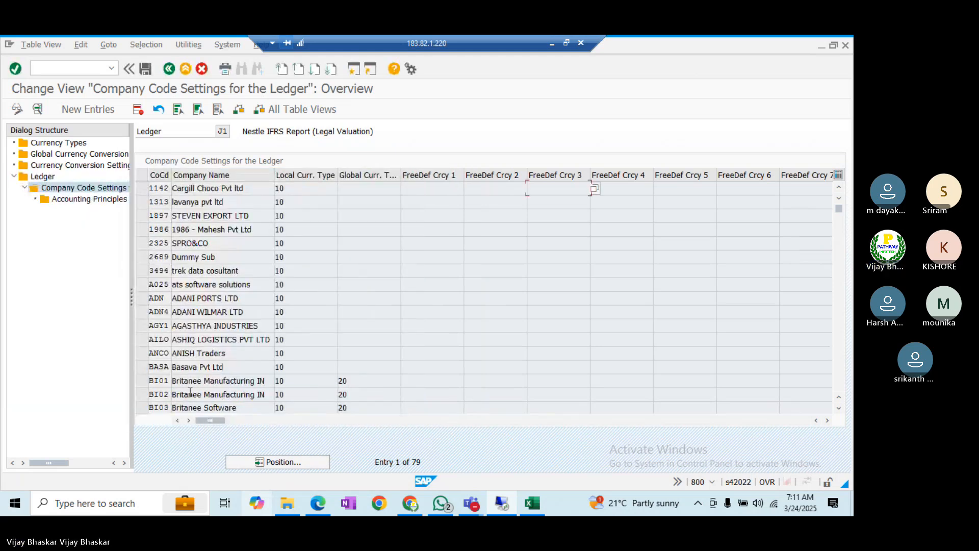
- Select company codes BI01, BI02, BI03 and BU21 for ledger J1 and delete them
scroll(190, 391, down, 1)
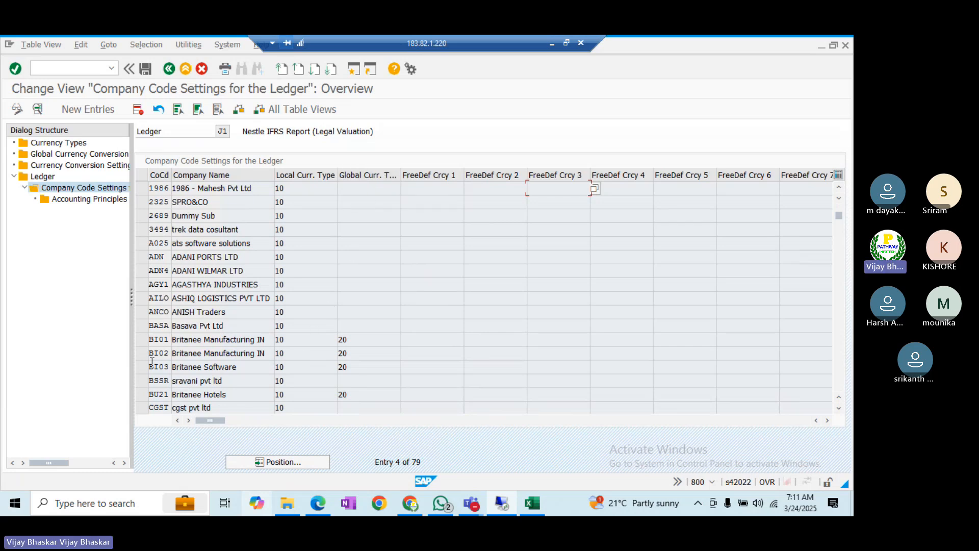
click(142, 340)
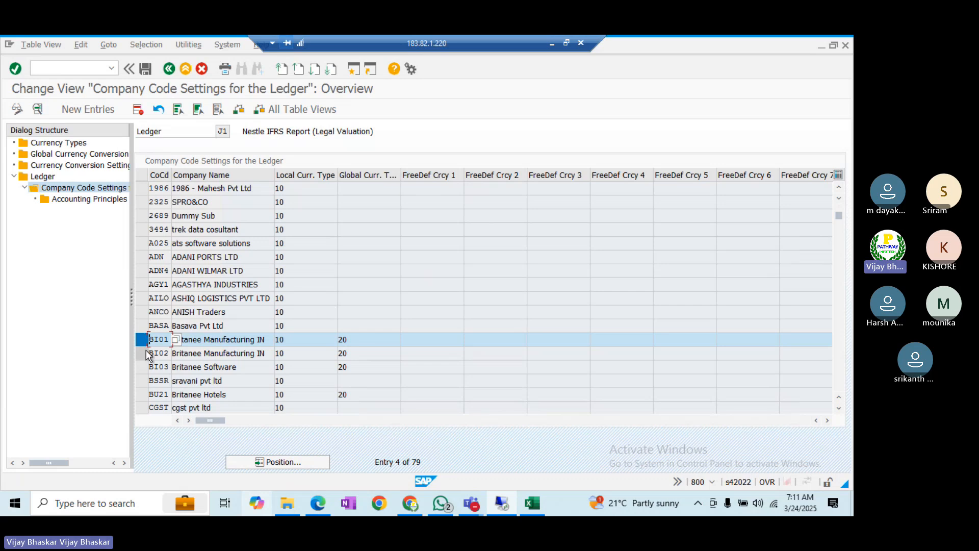
click(143, 353)
click(143, 367)
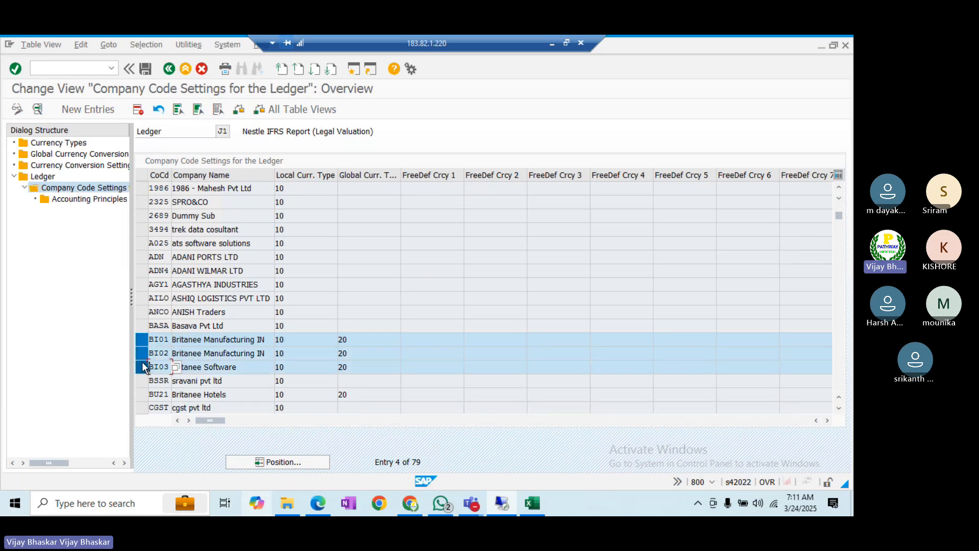
click(142, 395)
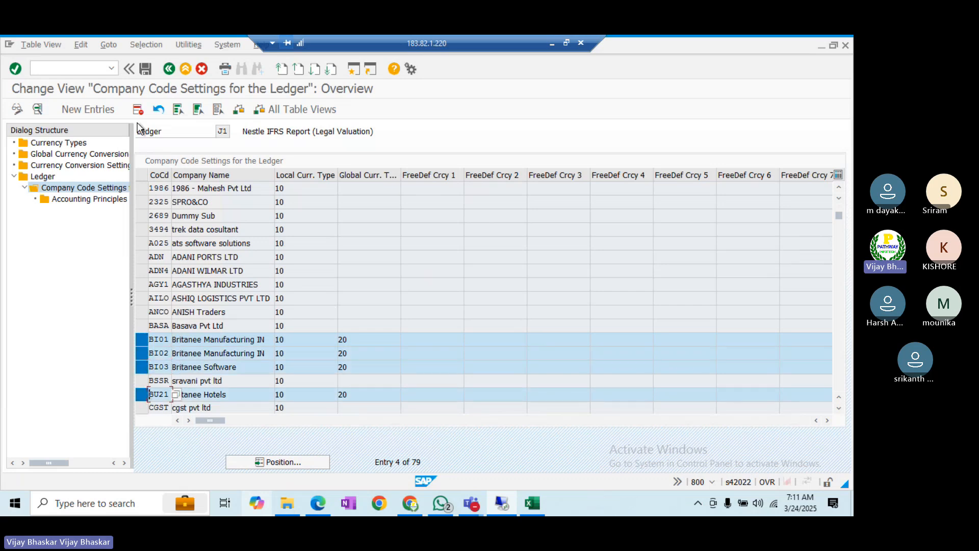
click(138, 110)
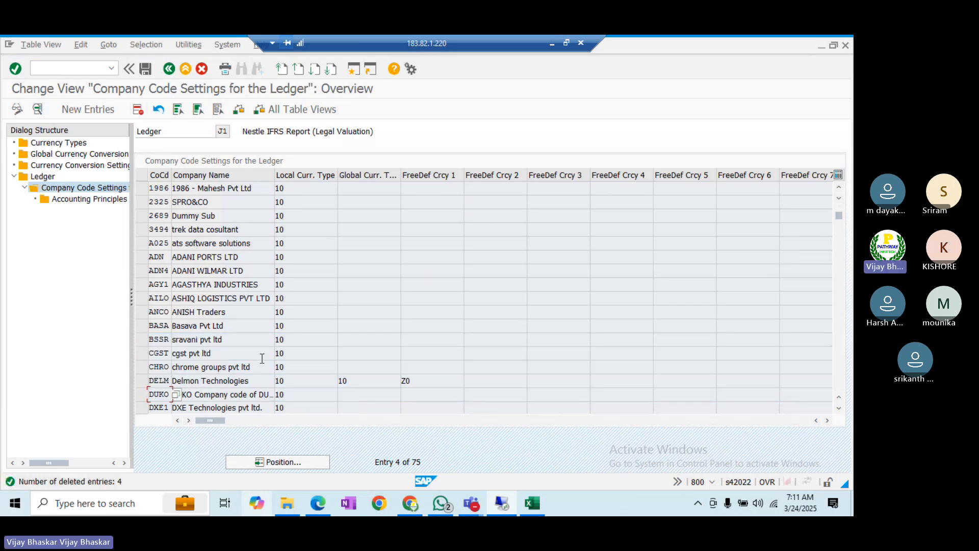
- Save the J1 deletions past the consistency warnings under customizing request WALK912540
click(145, 67)
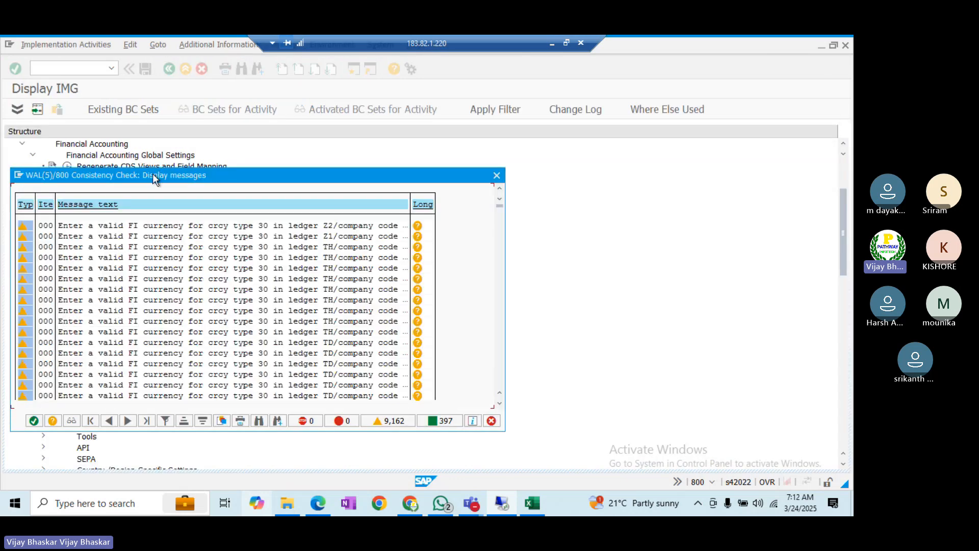
drag(179, 173, 296, 163)
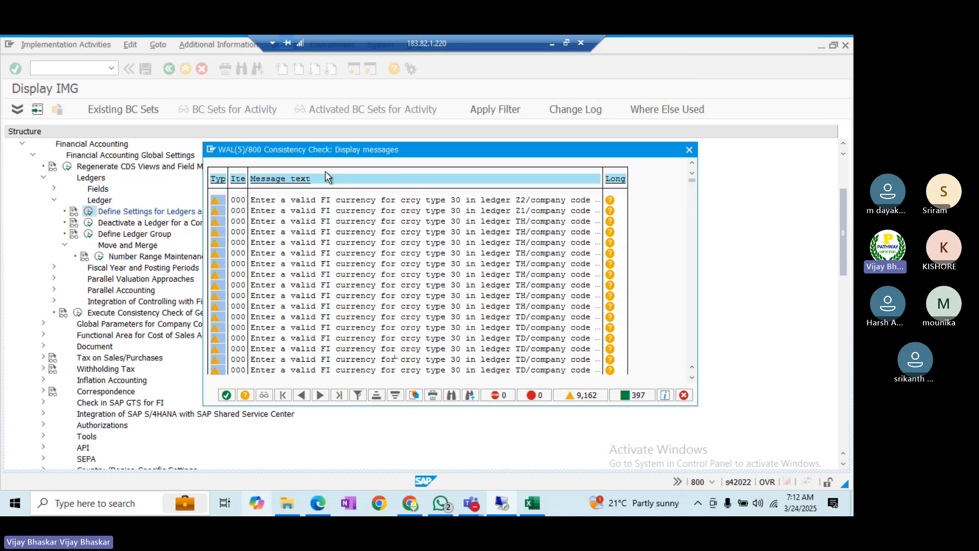
click(226, 396)
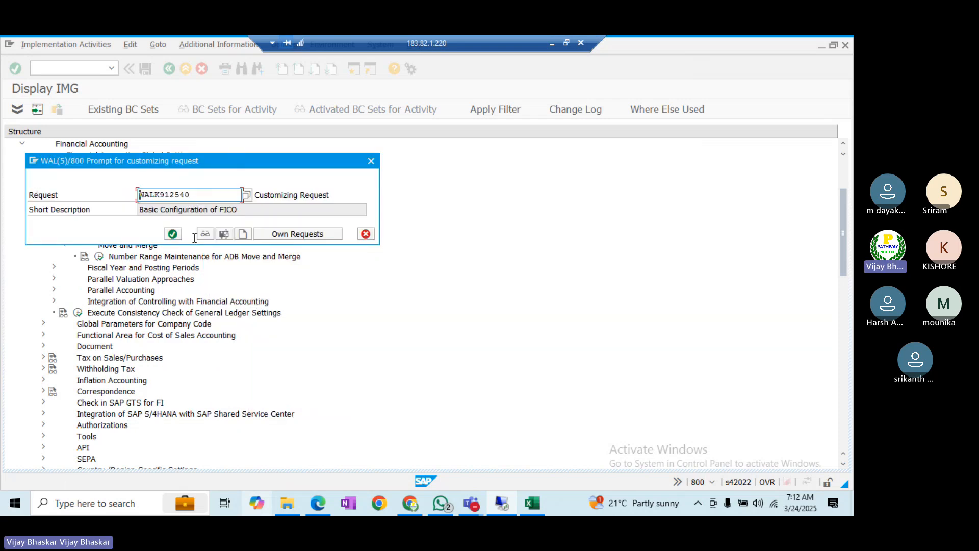
click(172, 234)
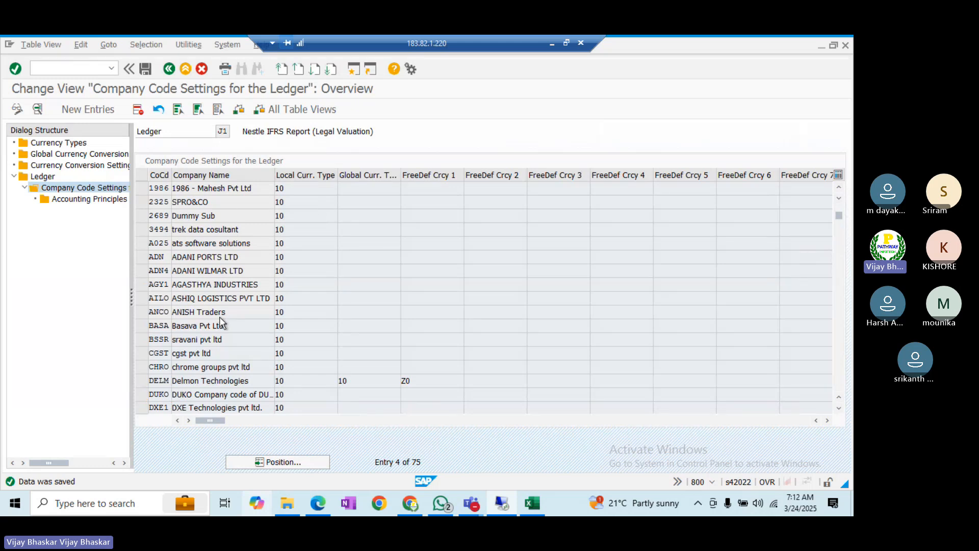
- Find the next BI01 entry in the earlier consistency check log, then close the search
scroll(219, 317, down, 1)
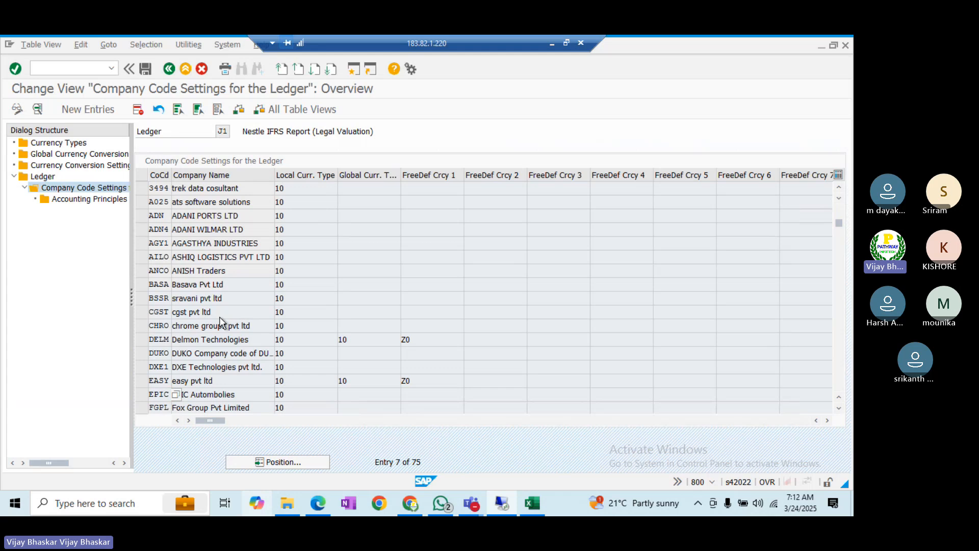
key(alt+Tab)
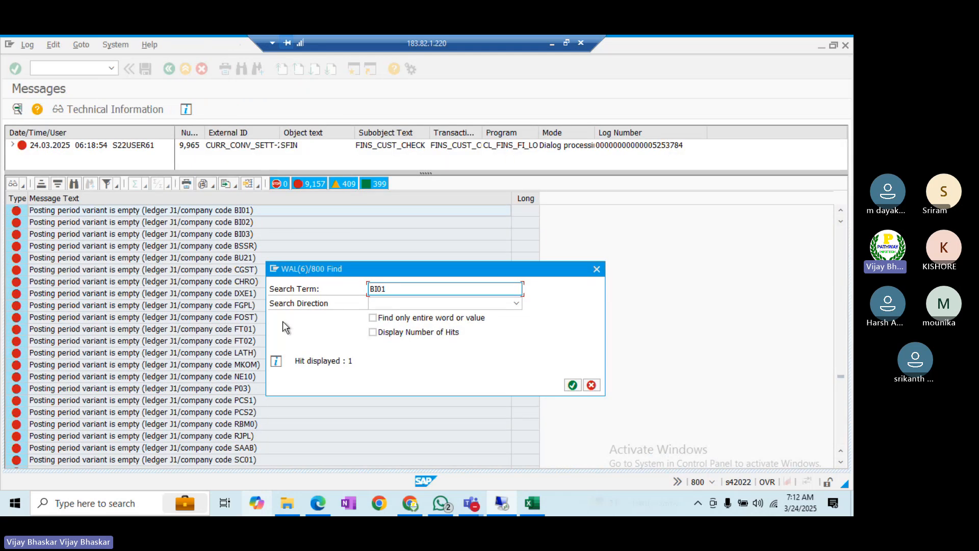
click(573, 385)
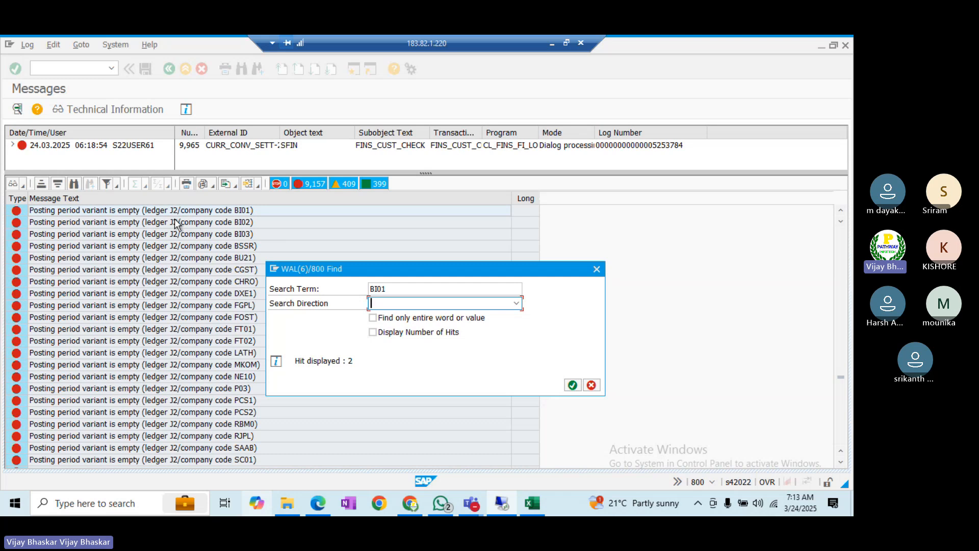
click(597, 270)
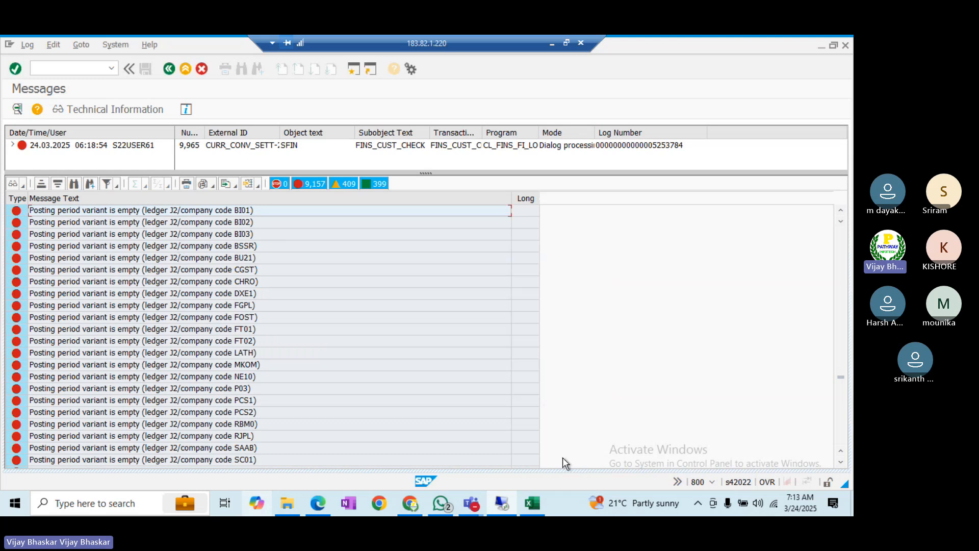
- Copy the consistency check transaction name from the Excel notes and bring up the G/L posting session
click(534, 504)
key(Down)
key(ctrl+c)
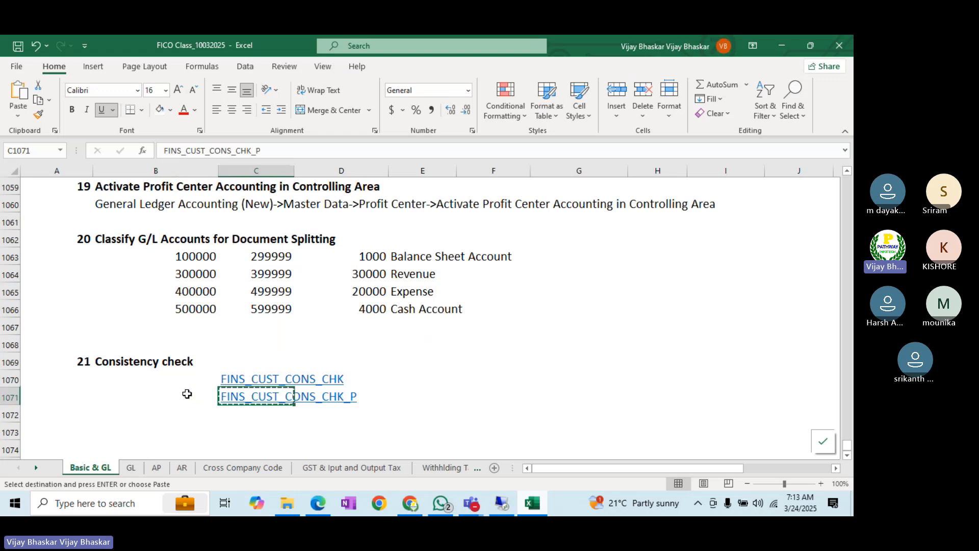
click(509, 506)
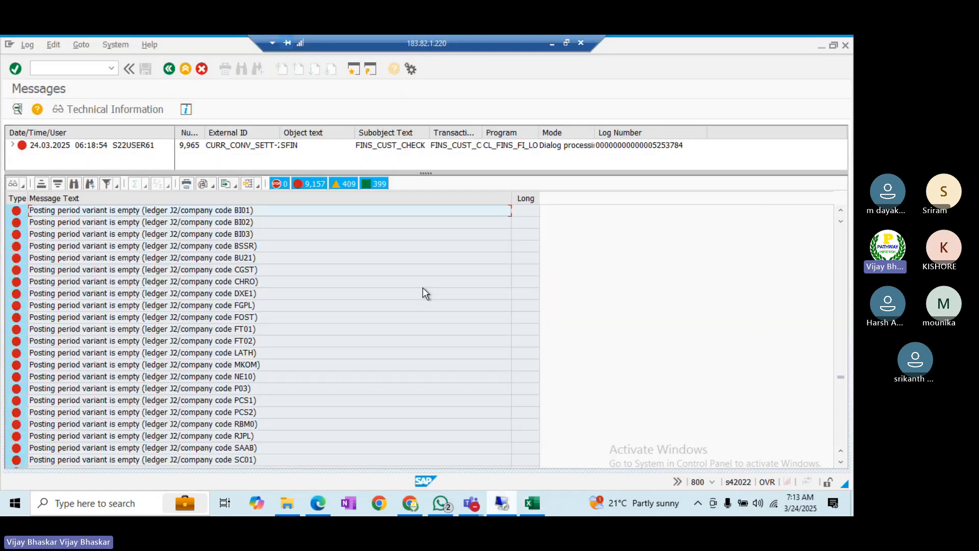
key(alt+Tab)
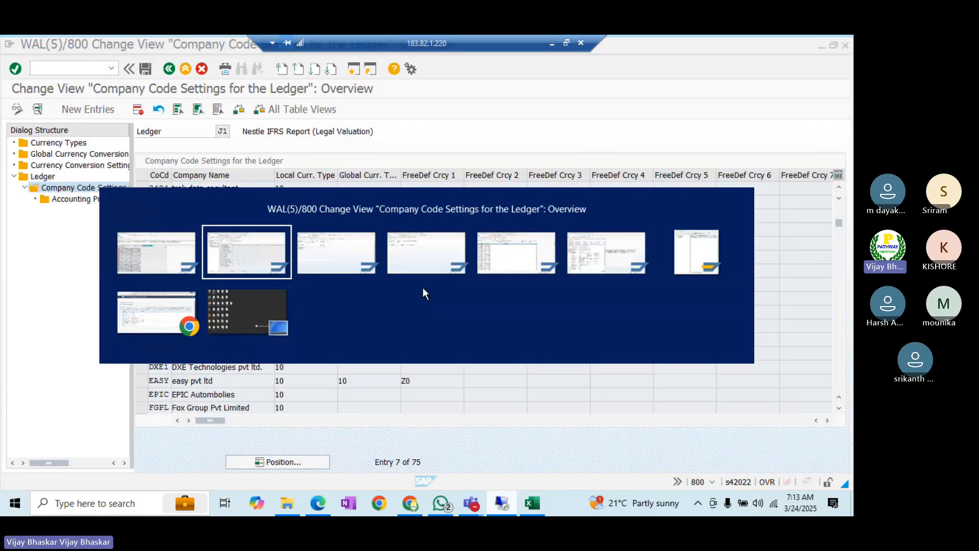
key(alt+Tab)
click(67, 69)
- Run /nFINS_CUST_CONS_CHK for company code BI01 and review the resulting error log
text(/n)
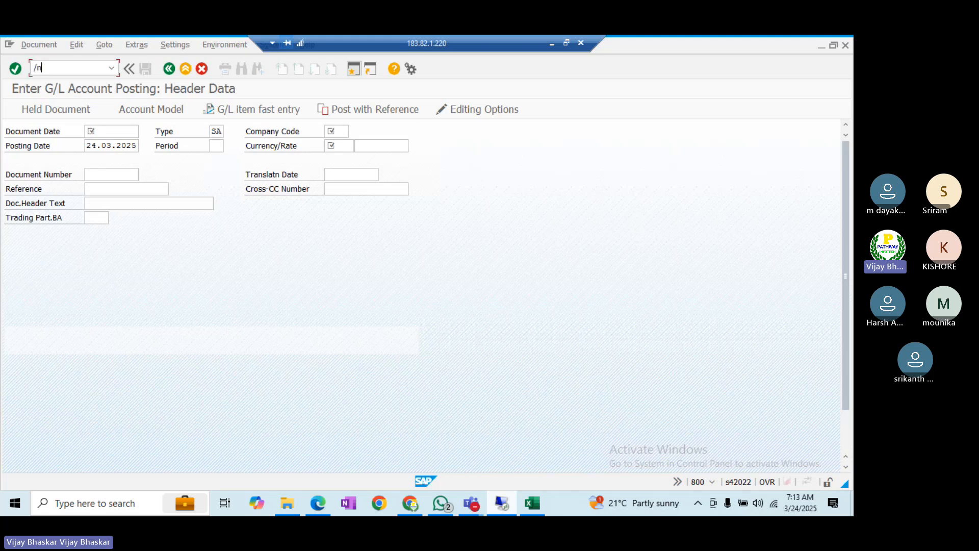
key(ctrl+v)
key(Return)
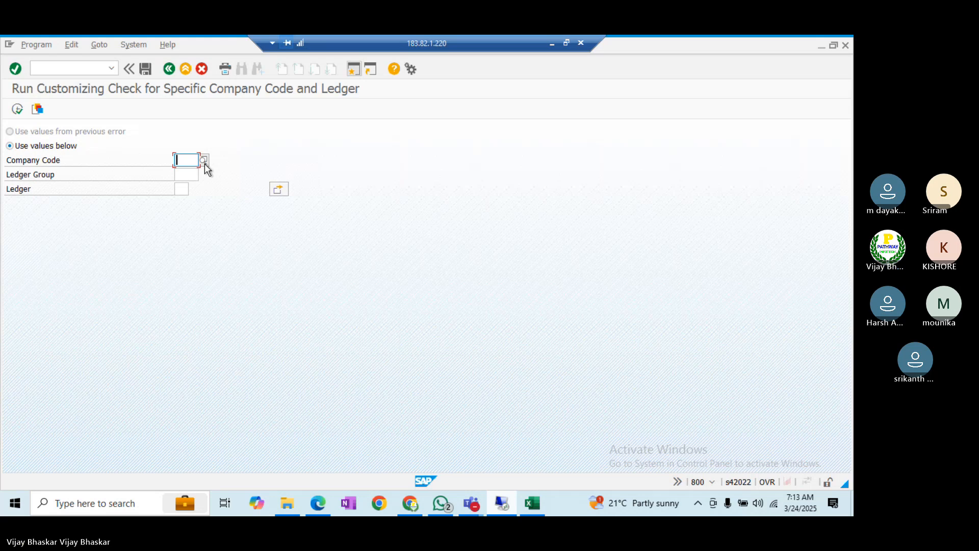
text(BI01)
key(Tab)
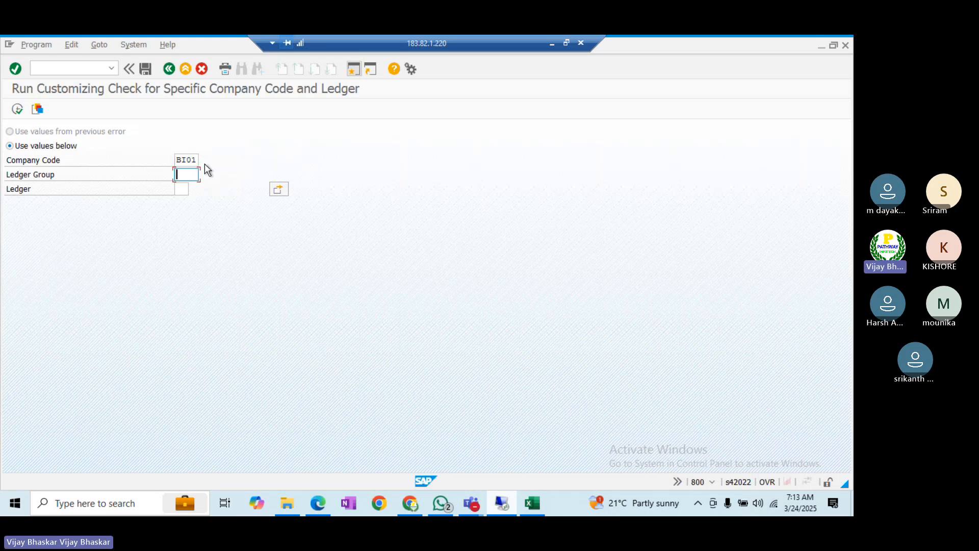
click(17, 110)
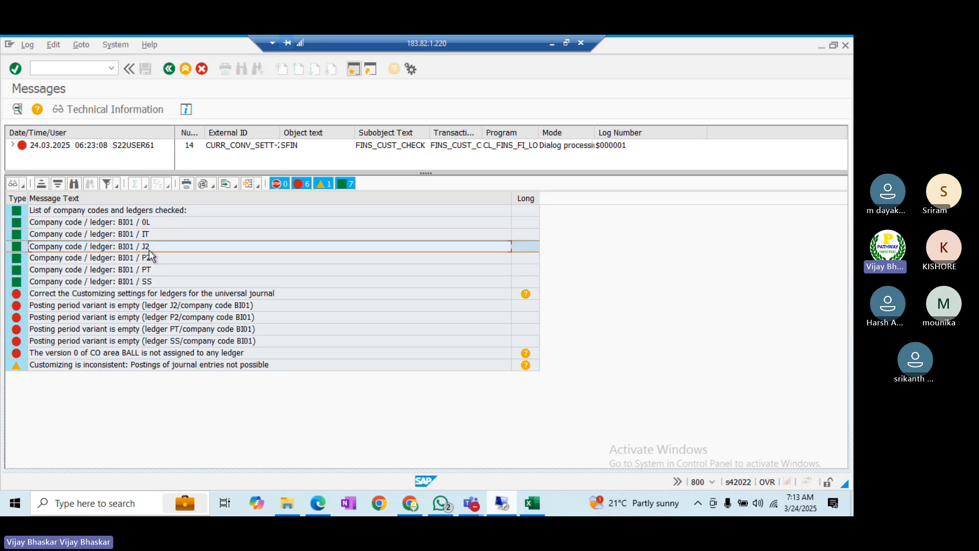
key(alt+Tab)
key(alt+Tab)
key(alt+Tab)
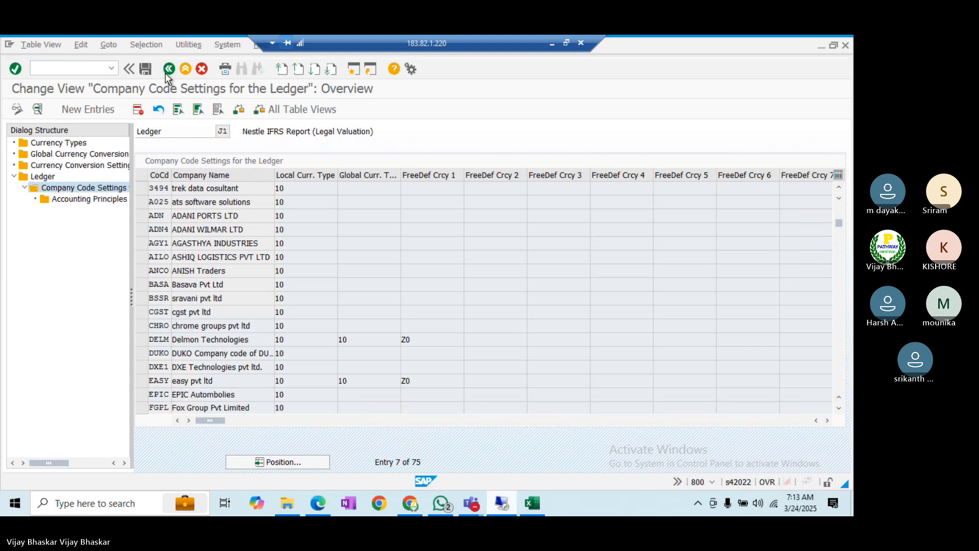
- Go back to the Ledger overview and open Company Code Settings for ledger J2
click(167, 72)
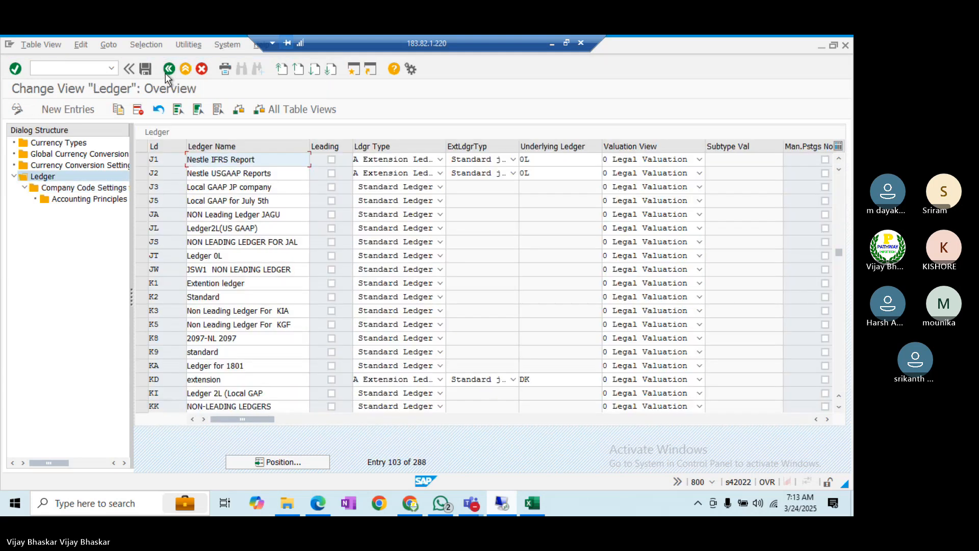
click(143, 173)
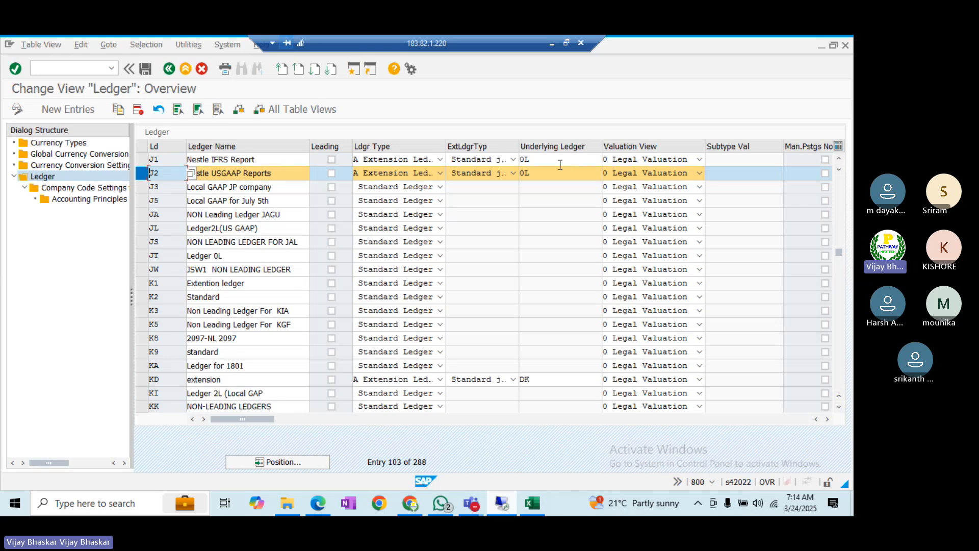
drag(547, 173, 521, 173)
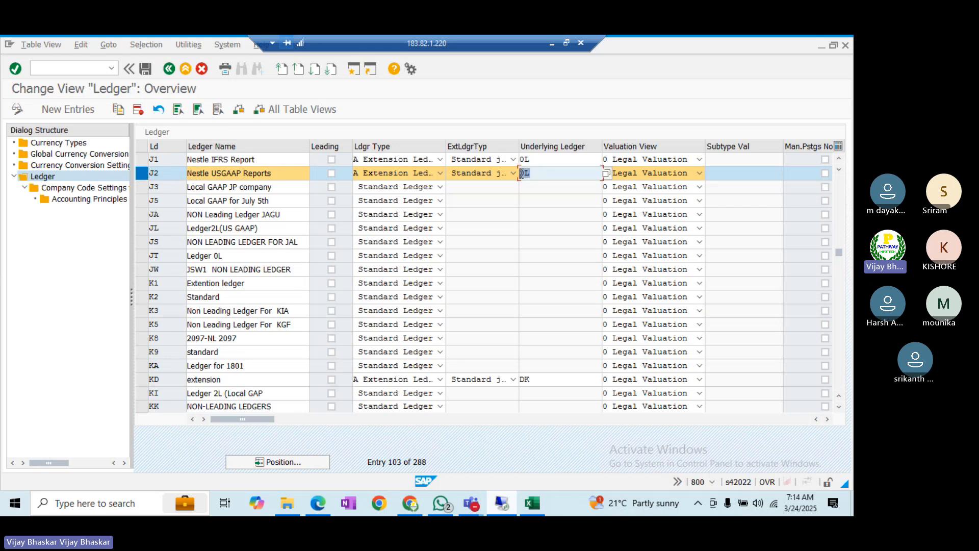
click(521, 174)
click(60, 190)
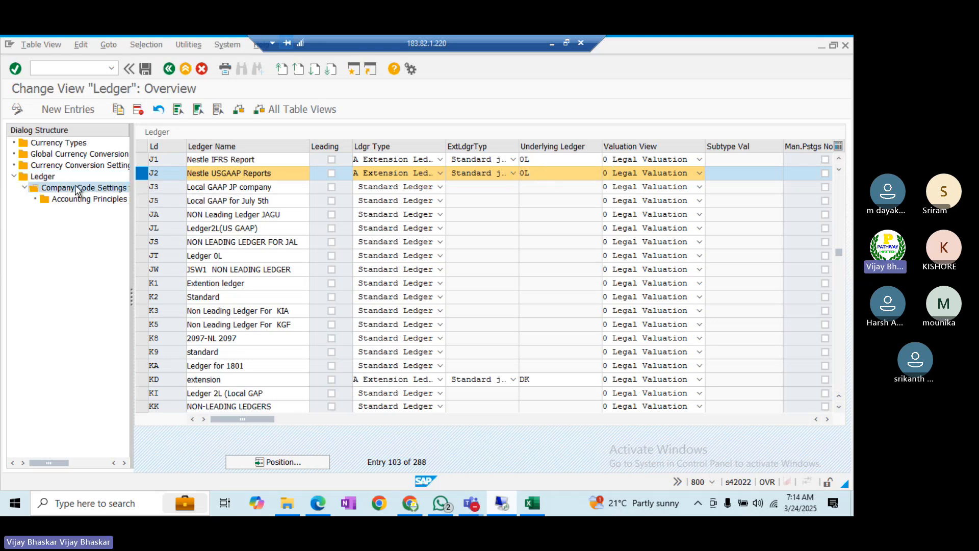
double_click(77, 189)
key(Return)
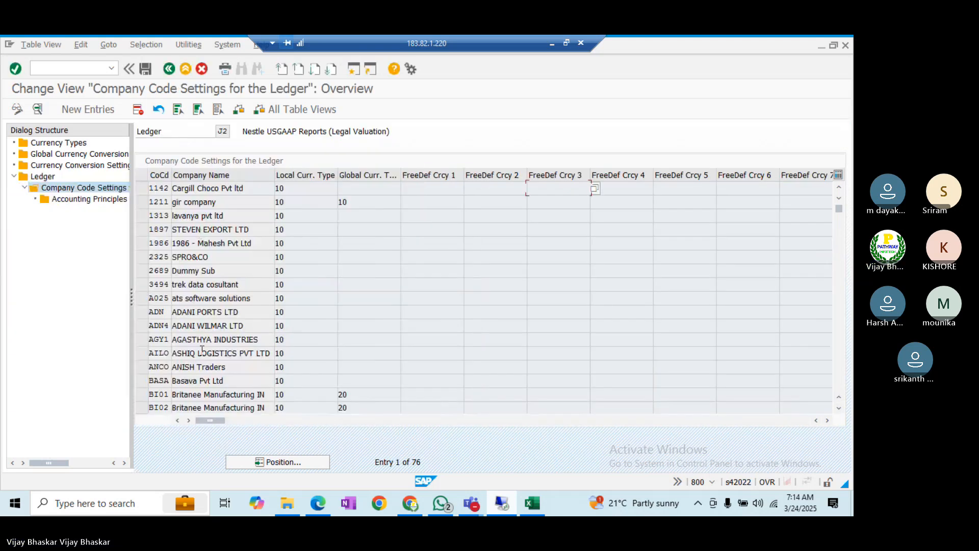
- Delete company codes BI01, BI02, BI03 and BU21 from ledger J2 and save
scroll(202, 350, down, 1)
scroll(202, 350, down, 1)
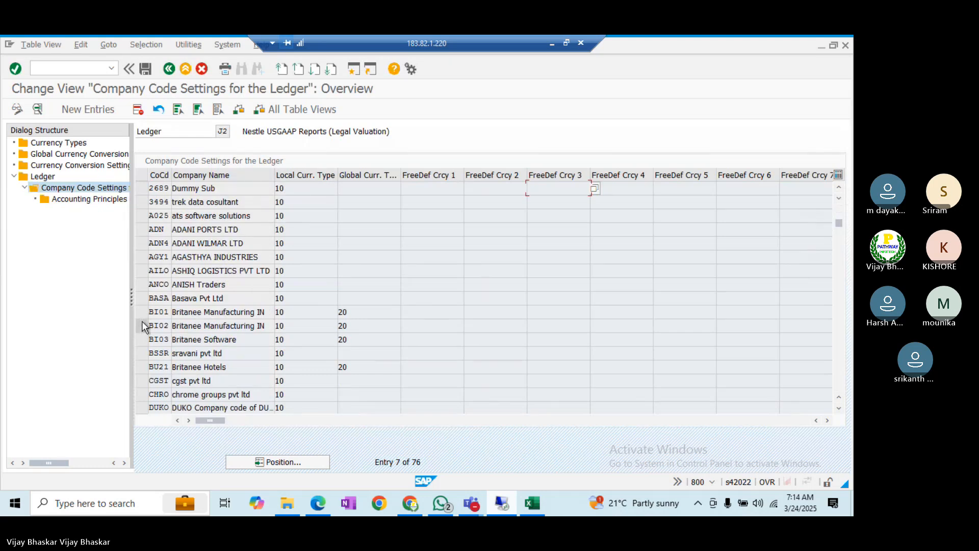
drag(142, 314, 145, 340)
click(147, 371)
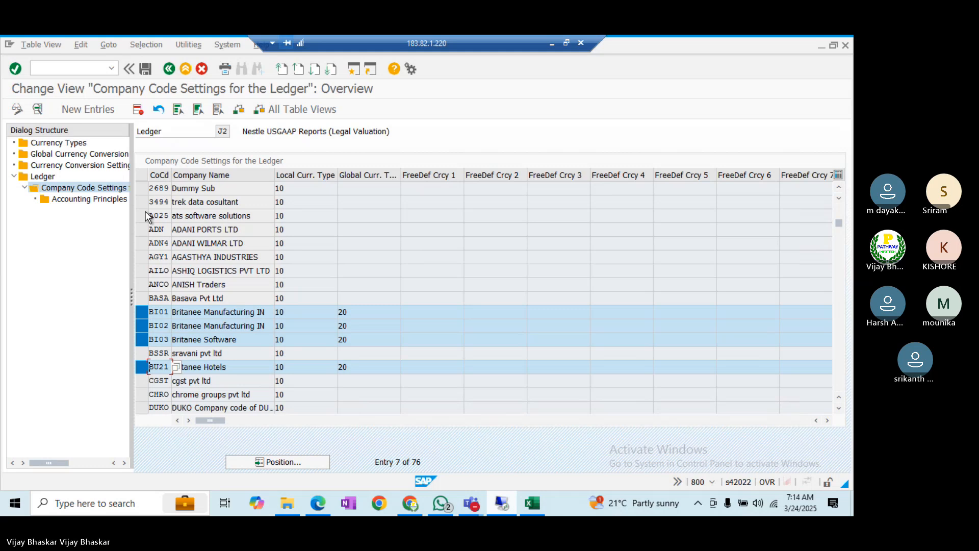
click(137, 112)
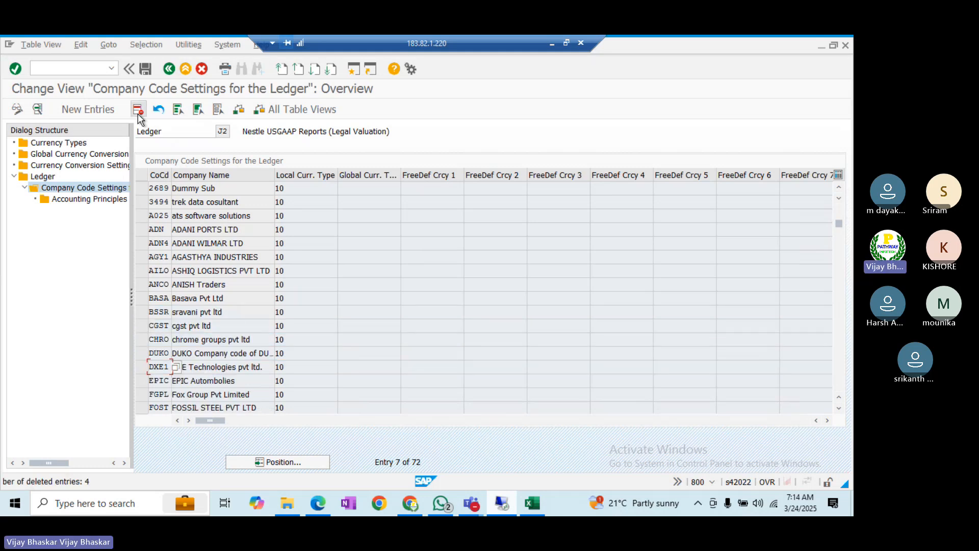
click(146, 69)
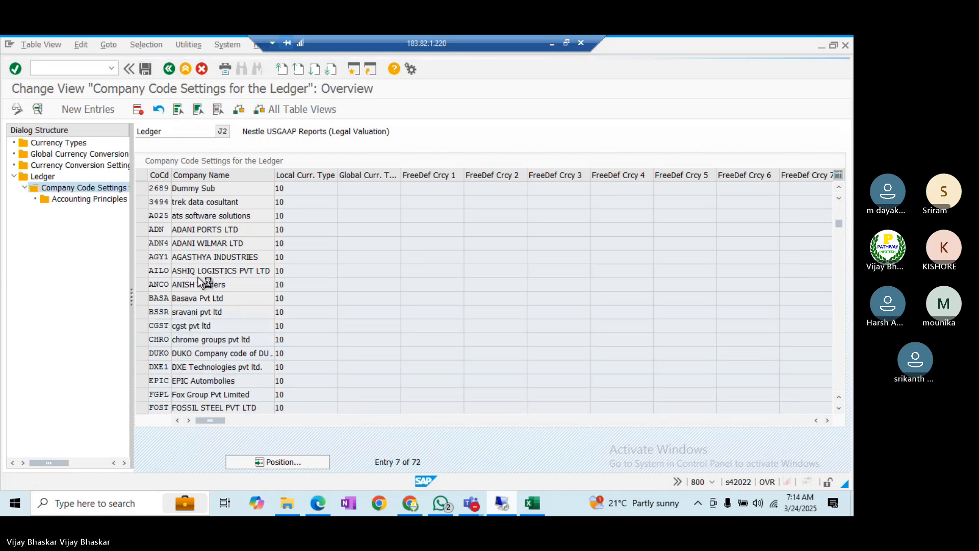
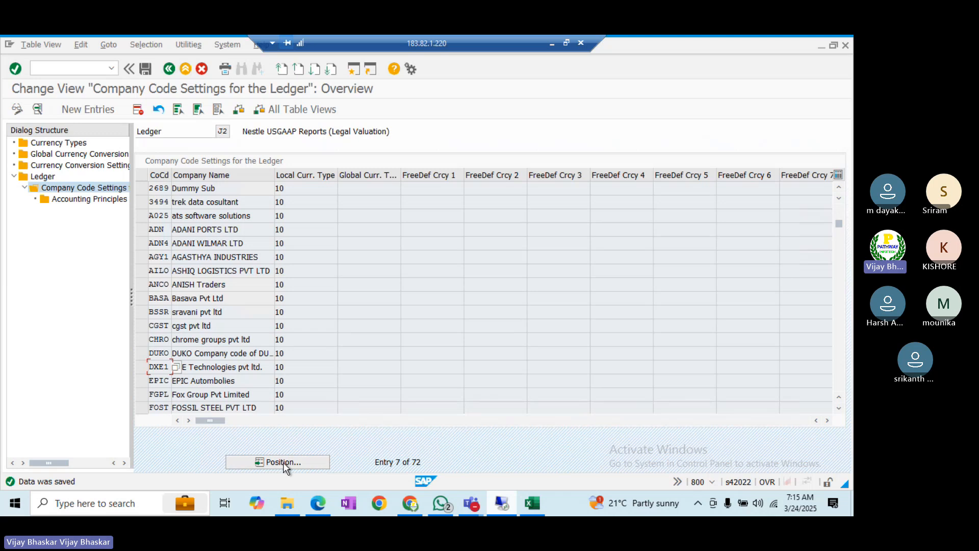
- Position ledger J2's company code settings list at company code FUJ1
click(284, 462)
text(F)
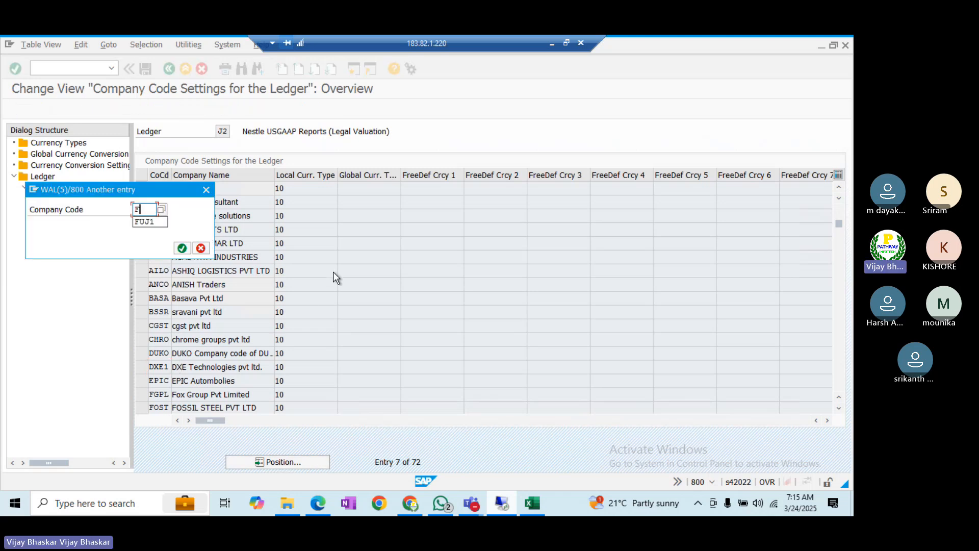
text(UJ1)
key(Return)
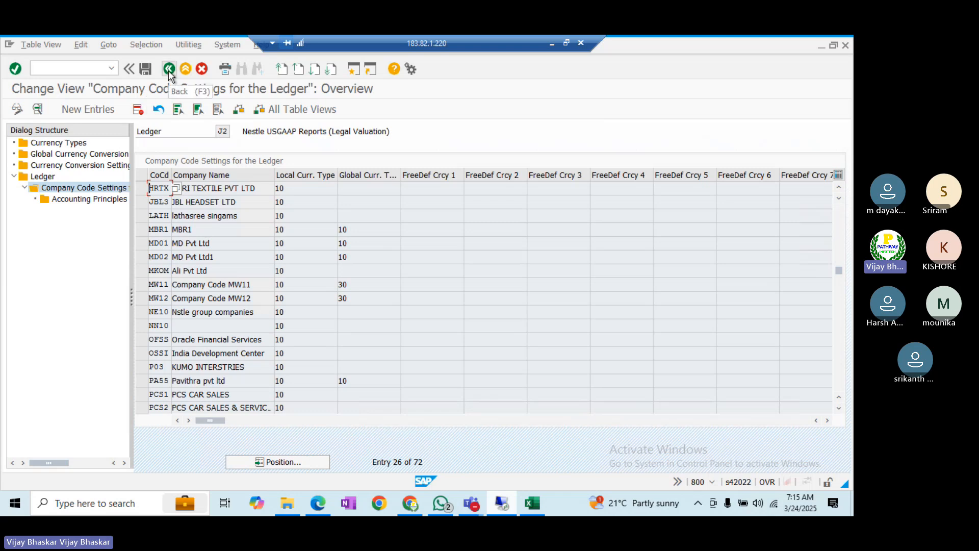
- Show the next ledger's posting period errors in the messages log, then return to SAP settings
key(alt+Tab)
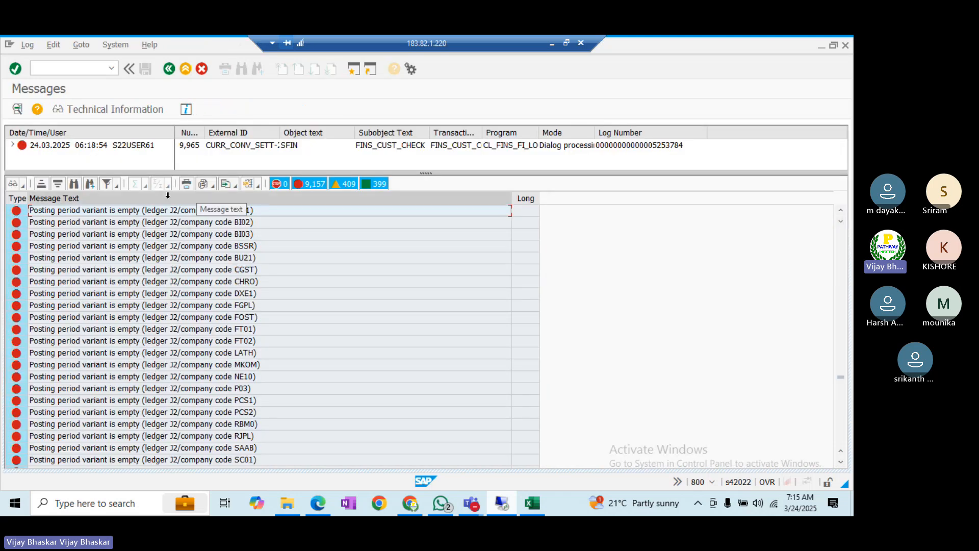
click(91, 185)
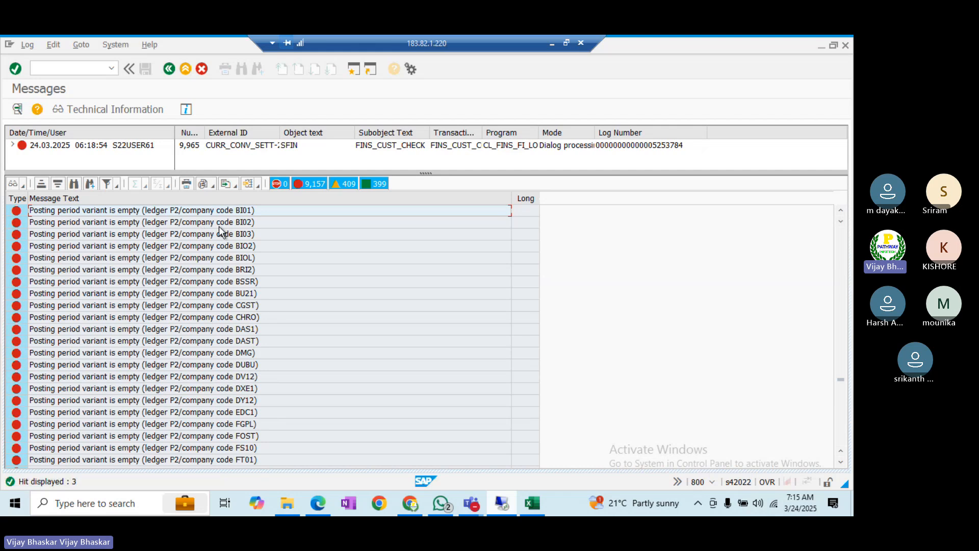
key(alt+Tab)
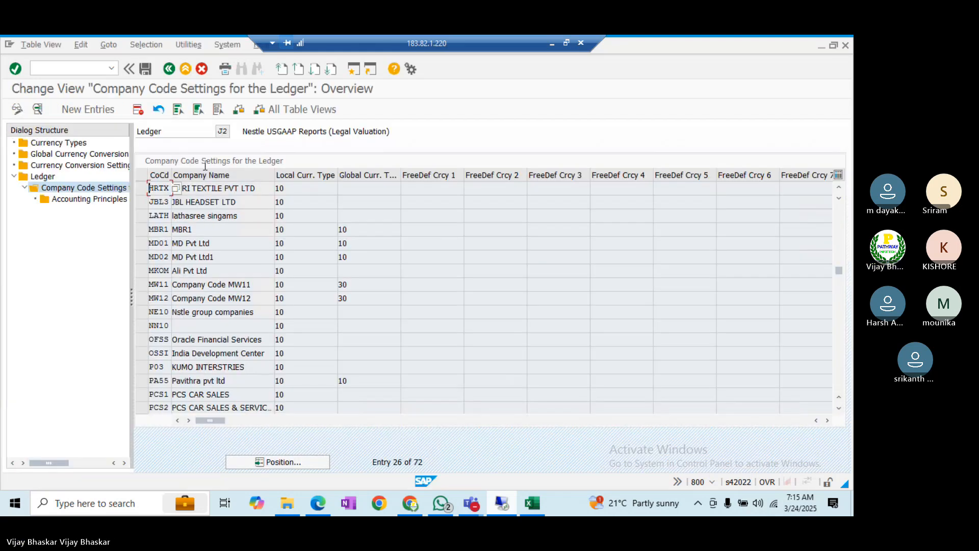
- Back at the ledger overview, position to P and open Company Code Settings for ledger P2
click(169, 68)
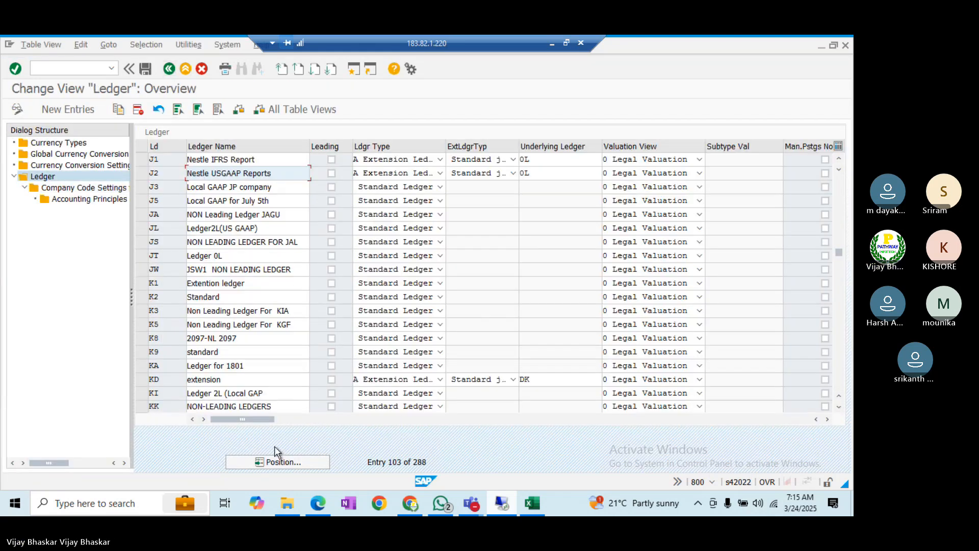
click(293, 462)
text(P)
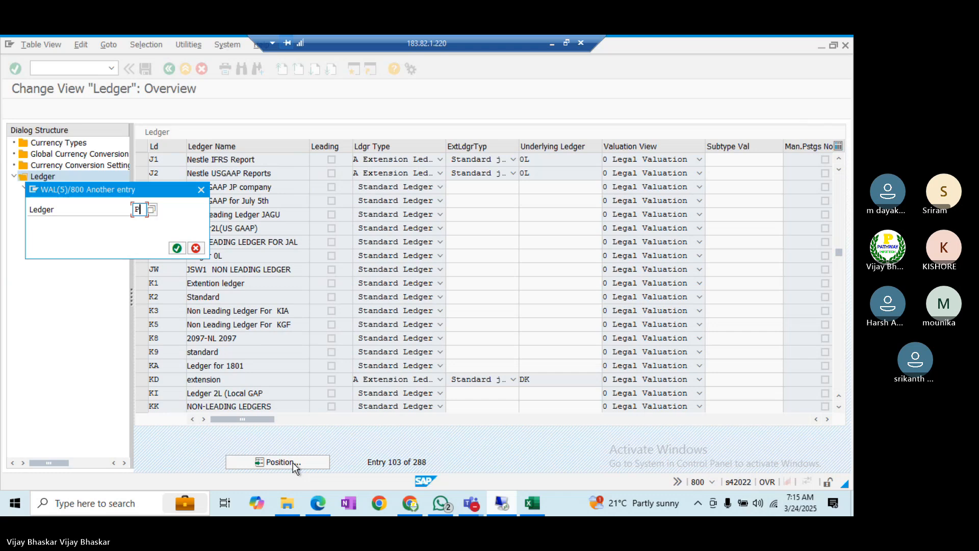
key(Return)
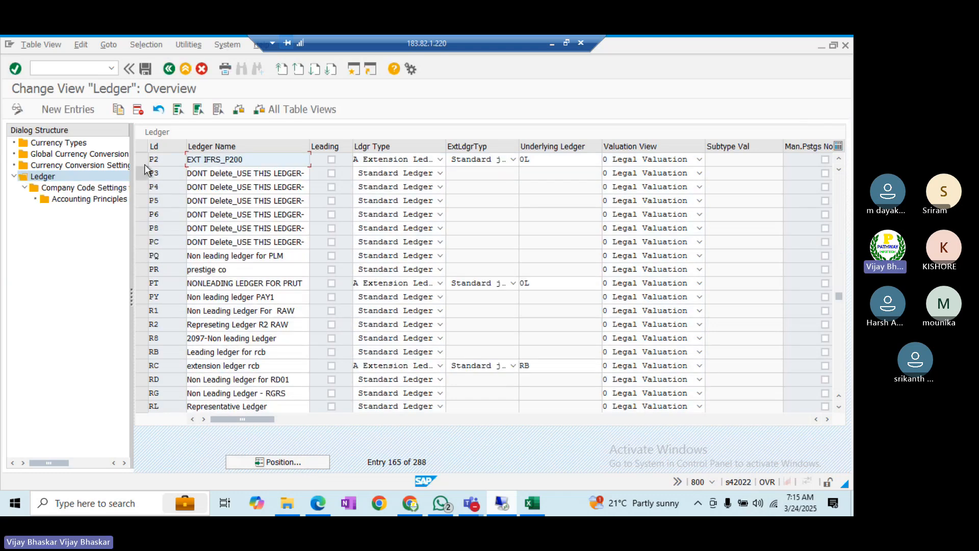
click(143, 160)
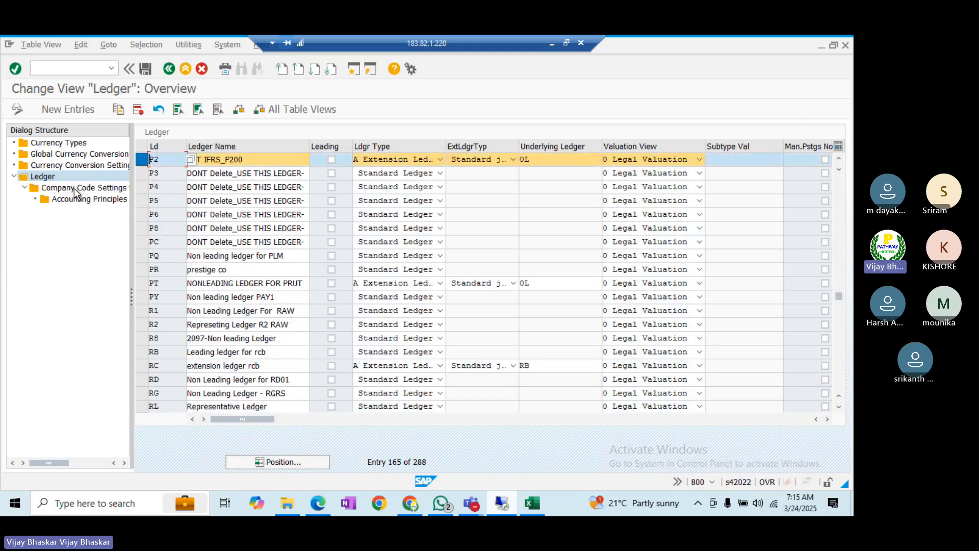
click(75, 193)
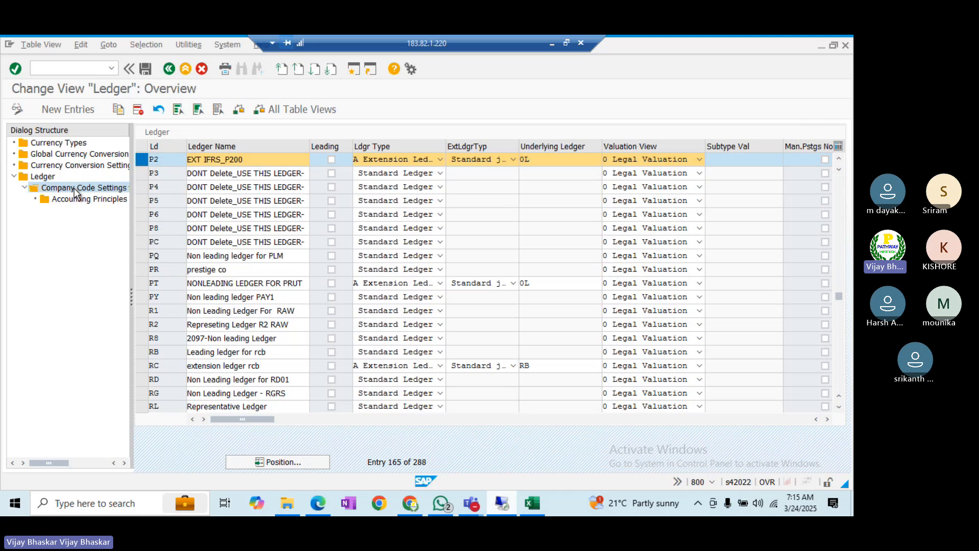
key(Return)
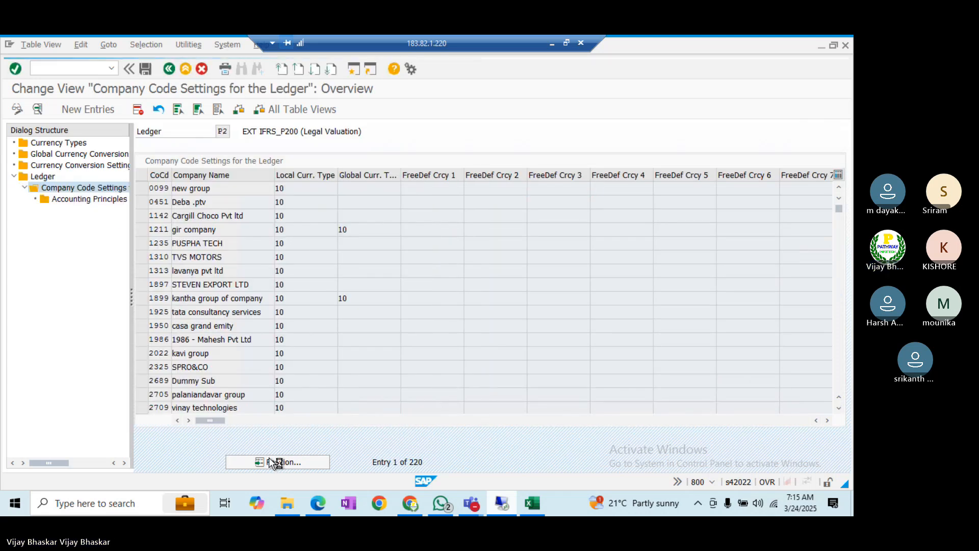
- Select BI01, BI02, BI03 and BU21 in ledger P2's list, delete and save, then return to Messages
scroll(237, 369, down, 3)
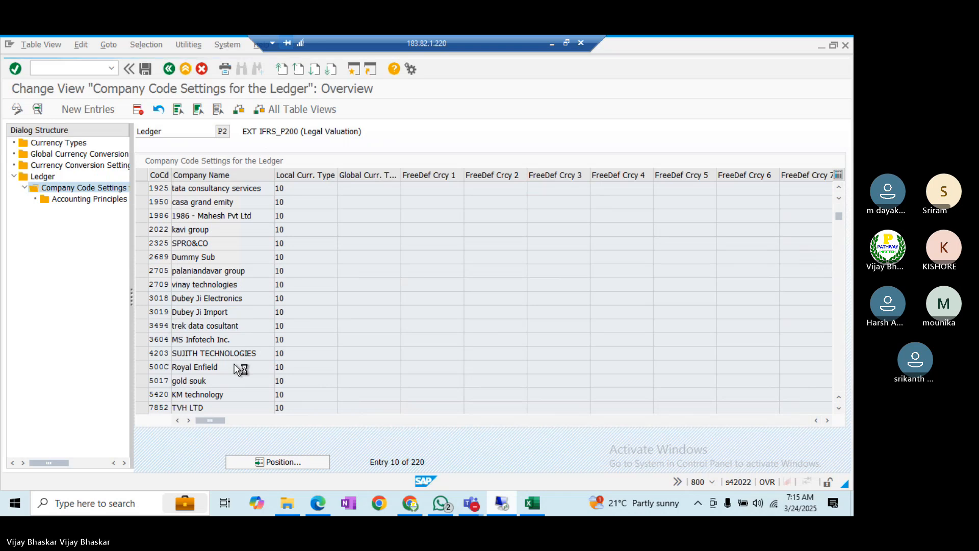
scroll(237, 369, down, 6)
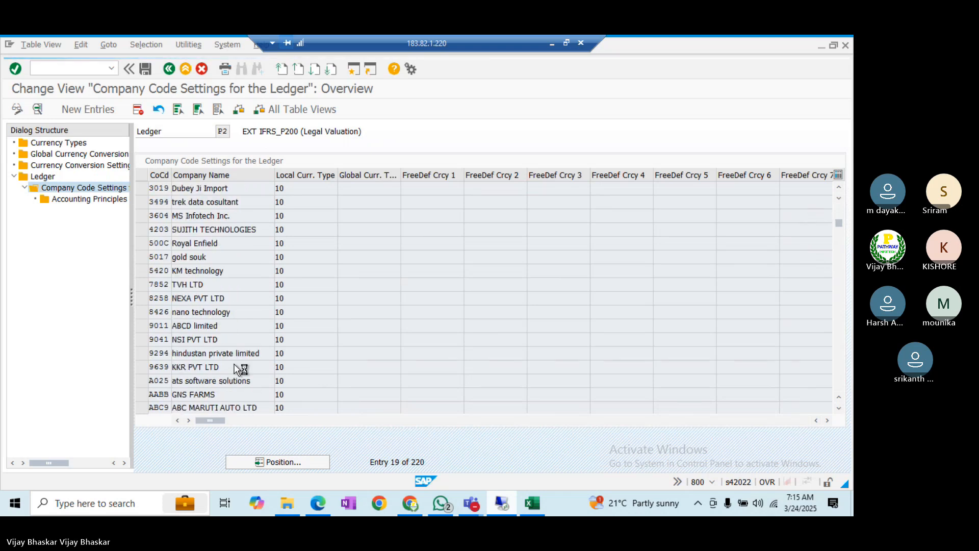
scroll(236, 369, down, 2)
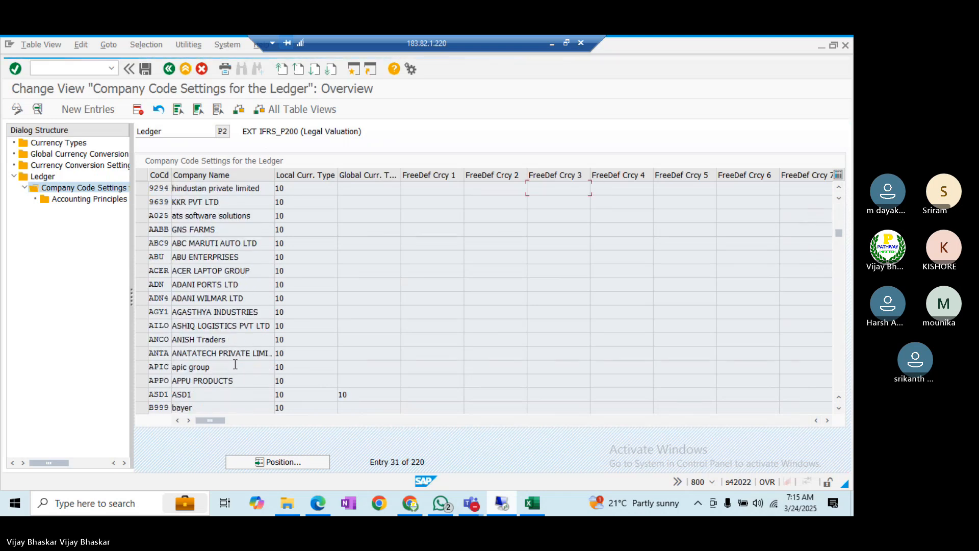
scroll(236, 367, down, 1)
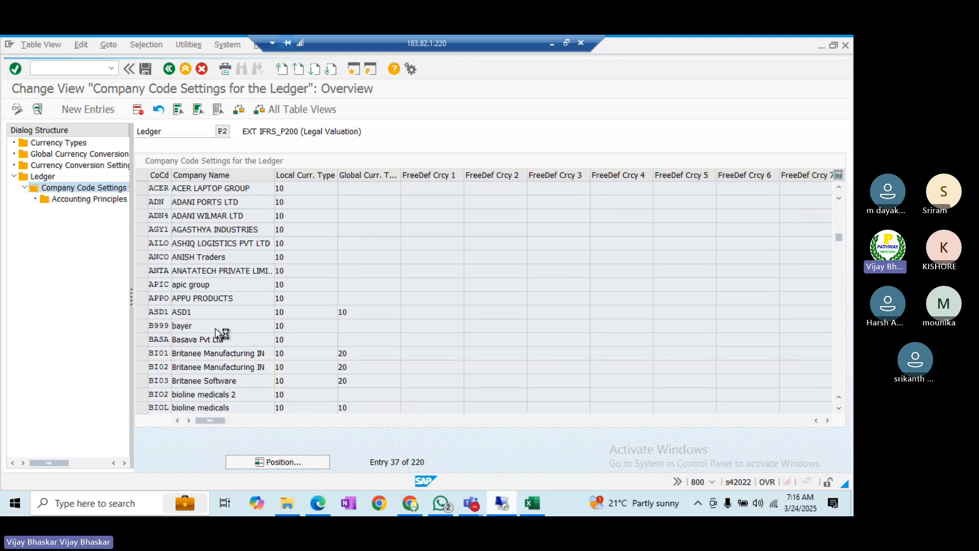
scroll(215, 329, down, 1)
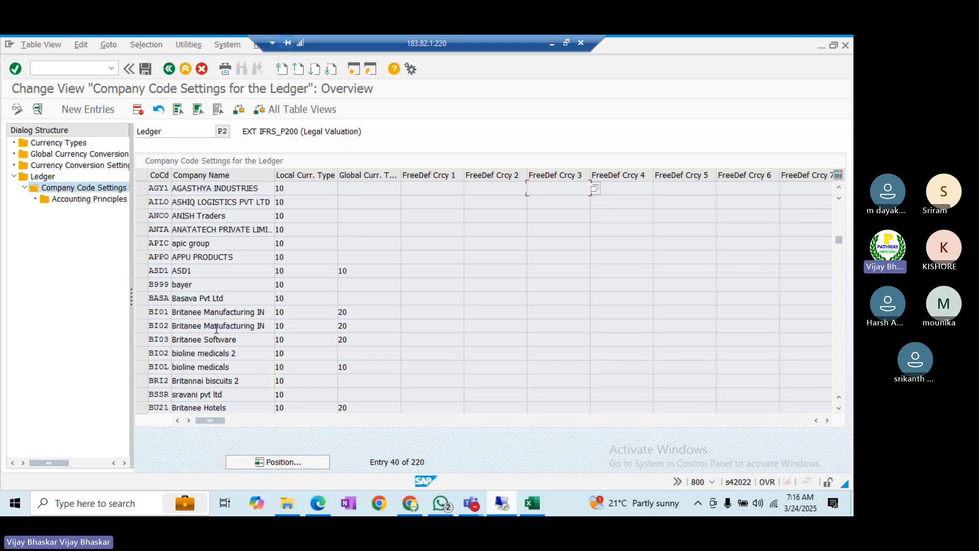
click(139, 312)
click(142, 326)
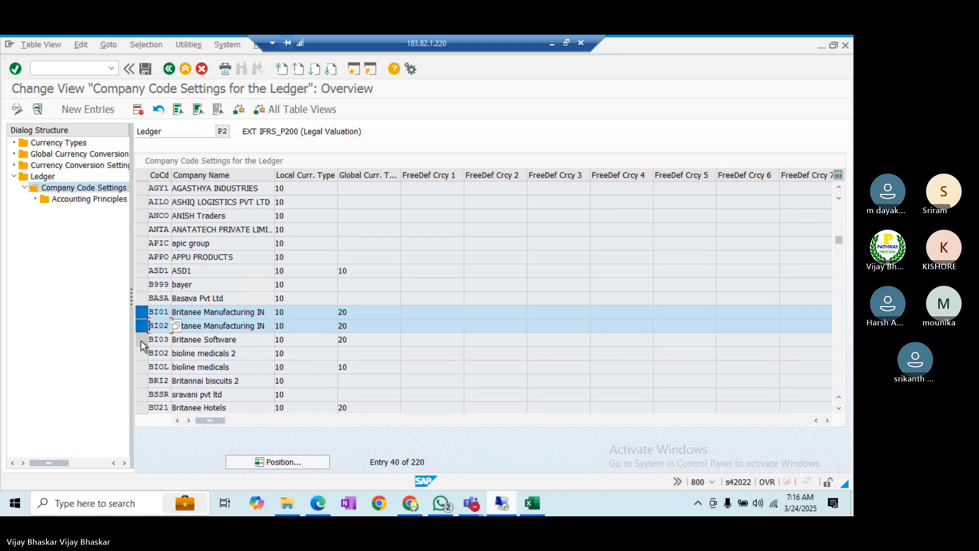
click(141, 339)
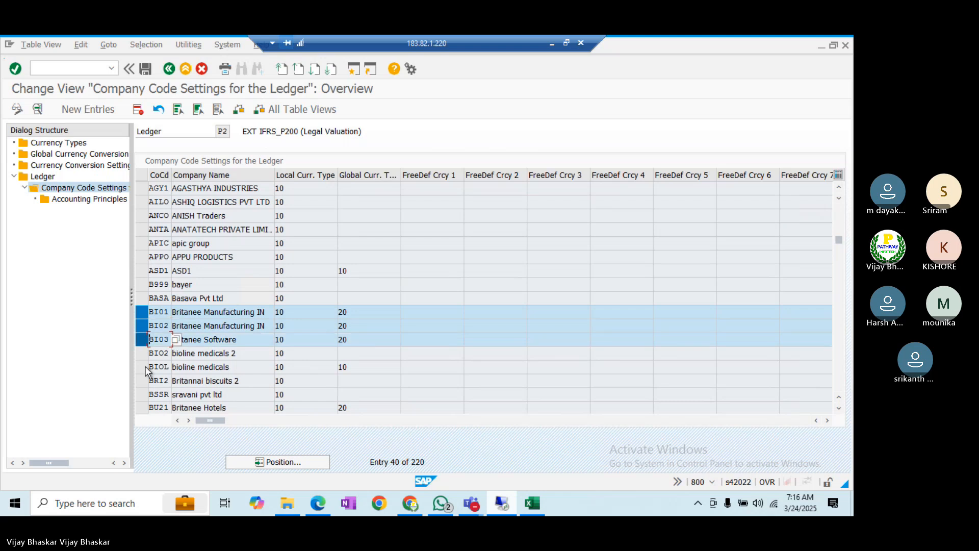
click(141, 408)
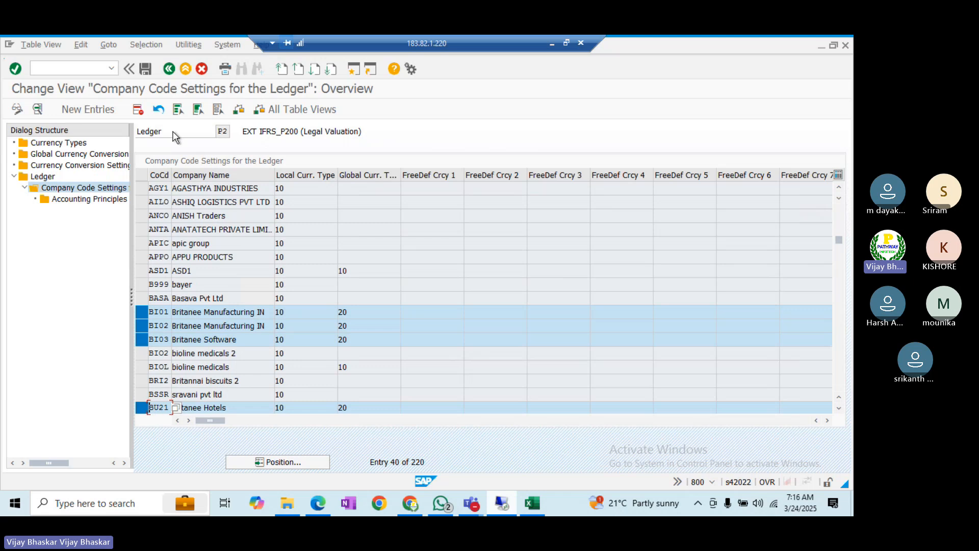
click(138, 109)
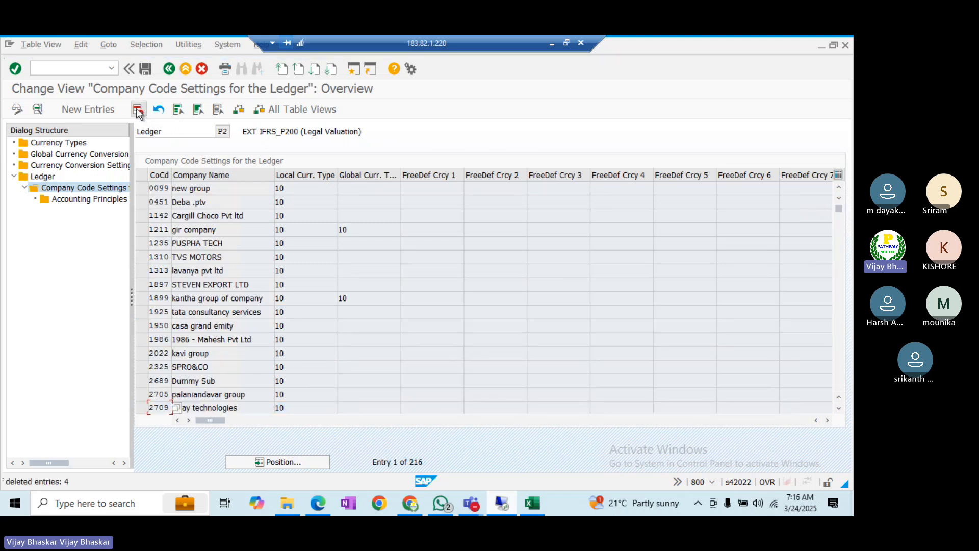
click(144, 68)
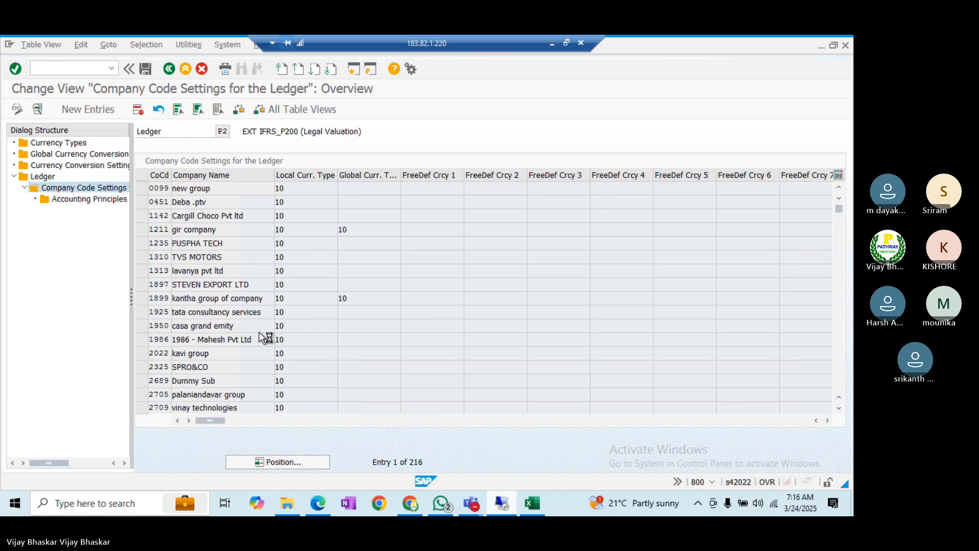
key(alt+Tab)
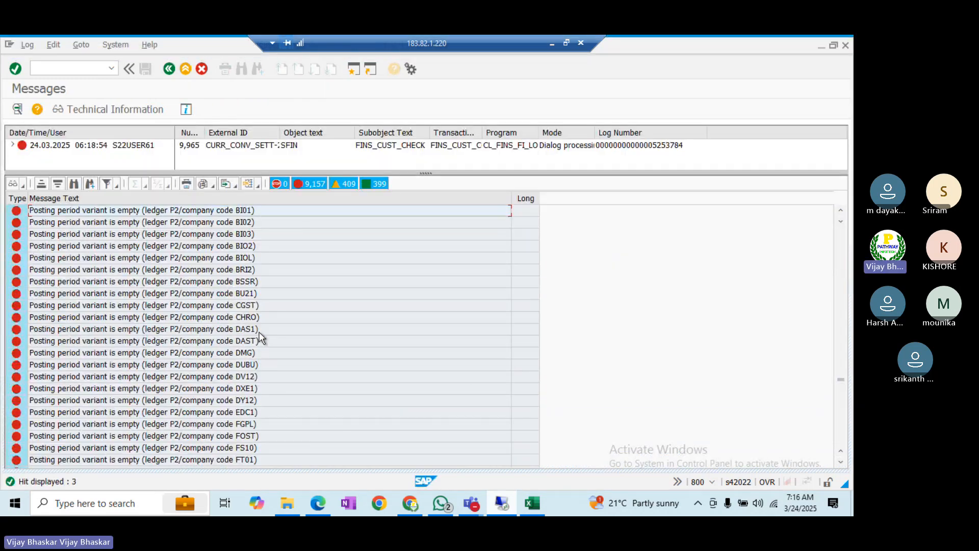
- Find the next ledger's empty posting period errors in the log, then return to ledger P2's settings
click(91, 185)
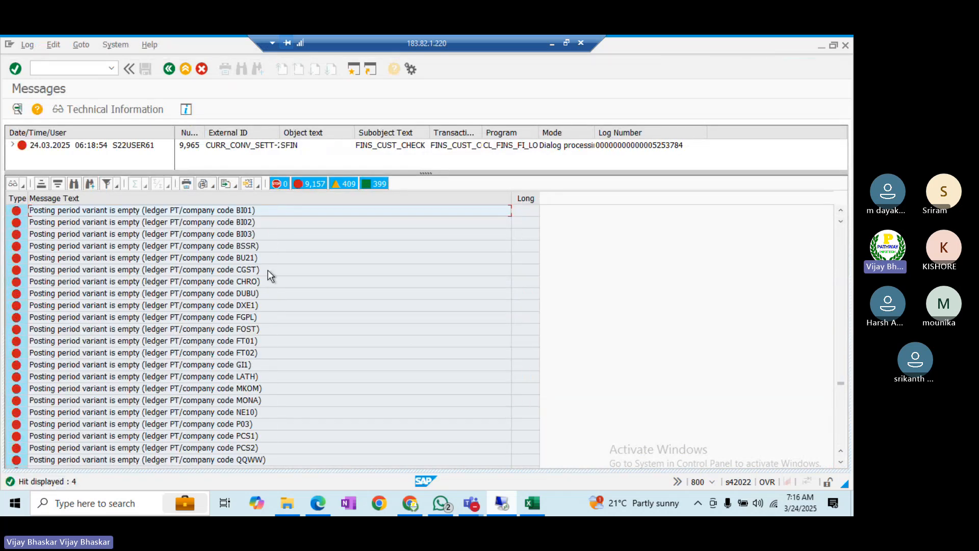
key(F3)
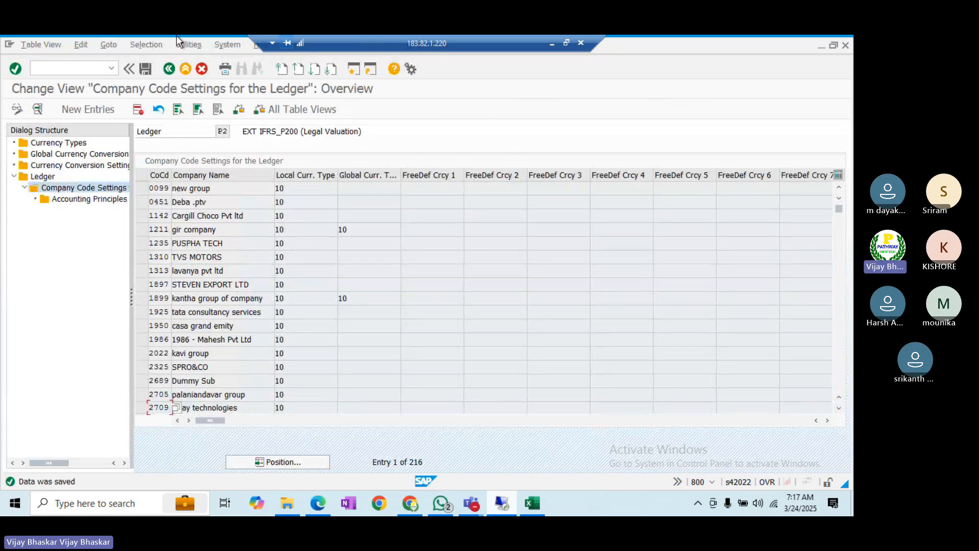
- Go back to the ledger overview and open Company Code Settings for ledger PT
click(168, 68)
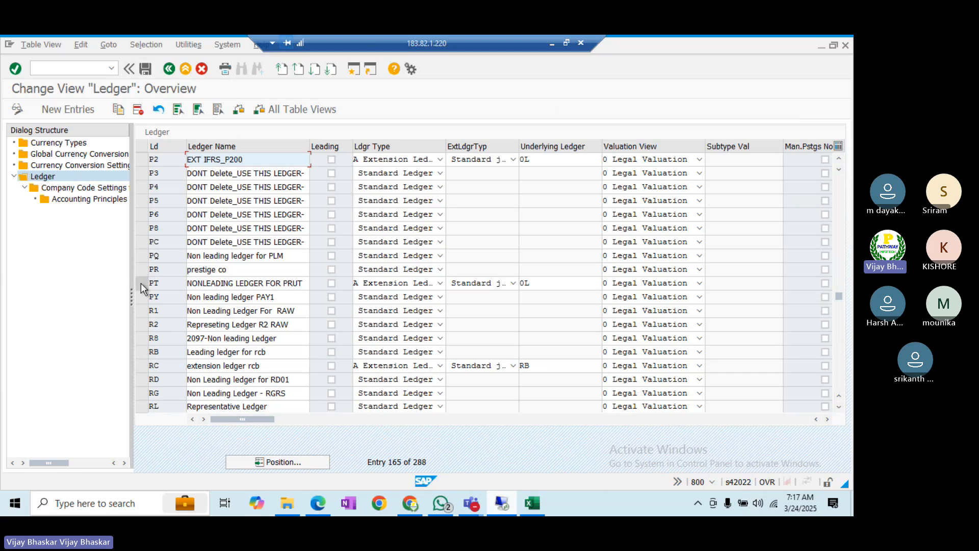
click(141, 283)
click(85, 188)
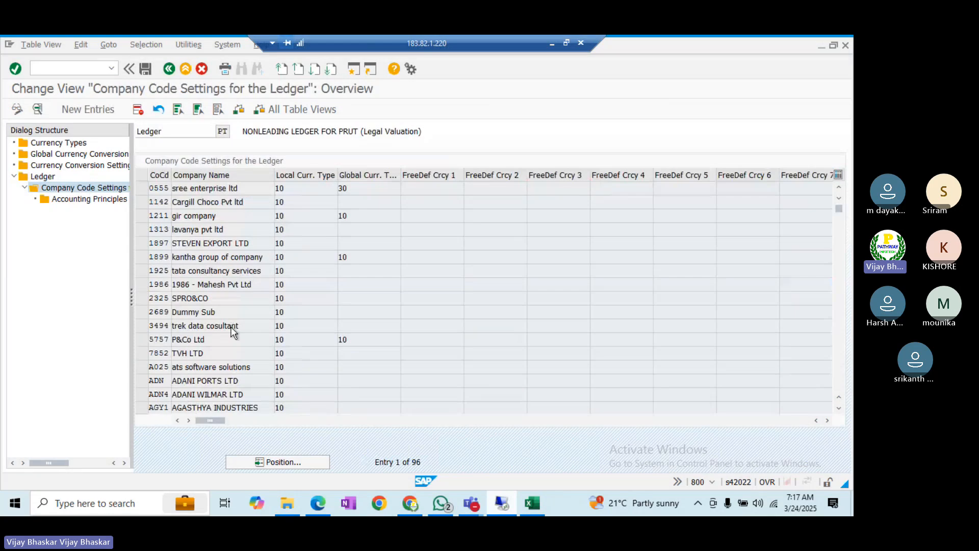
- Delete company codes BI01, BI02, BI03 and BU21 from ledger PT and save
scroll(230, 326, down, 5)
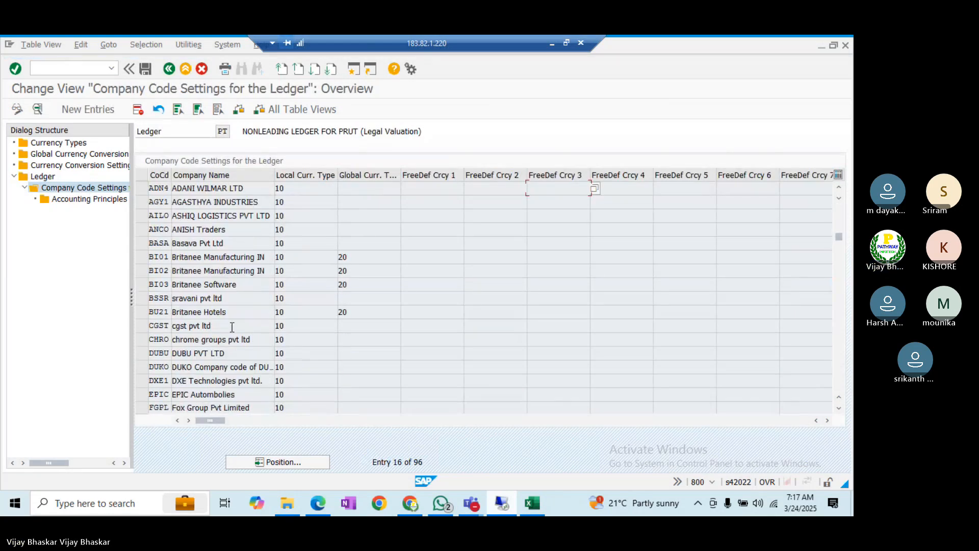
click(144, 256)
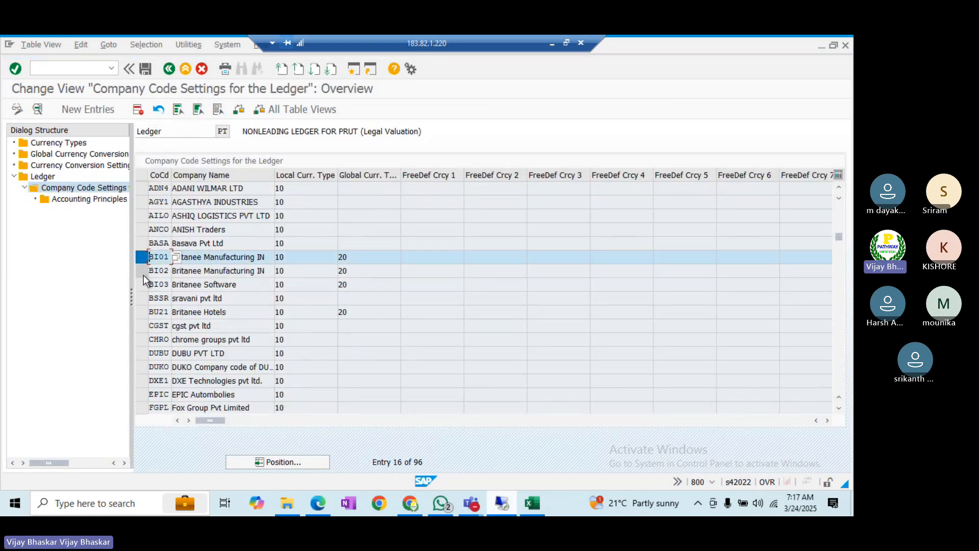
click(142, 273)
click(143, 289)
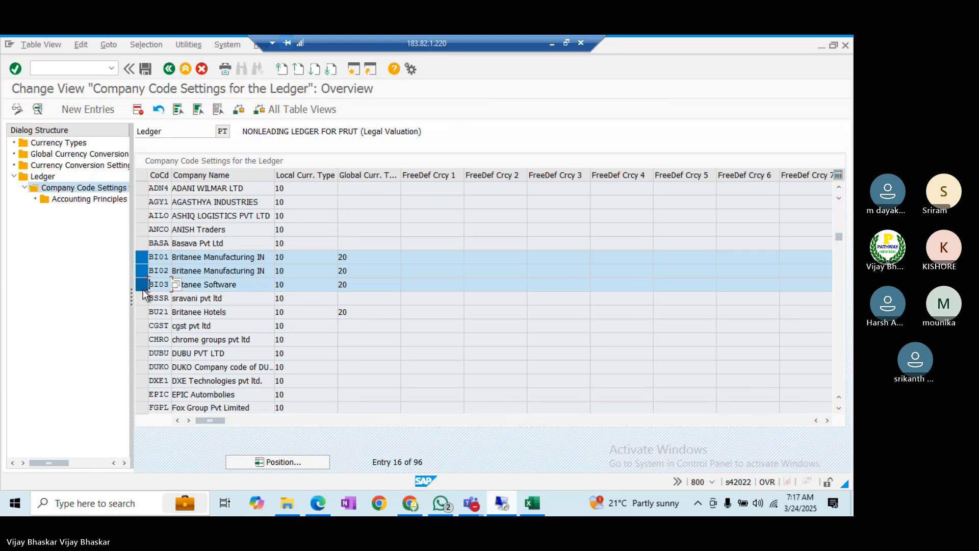
click(143, 312)
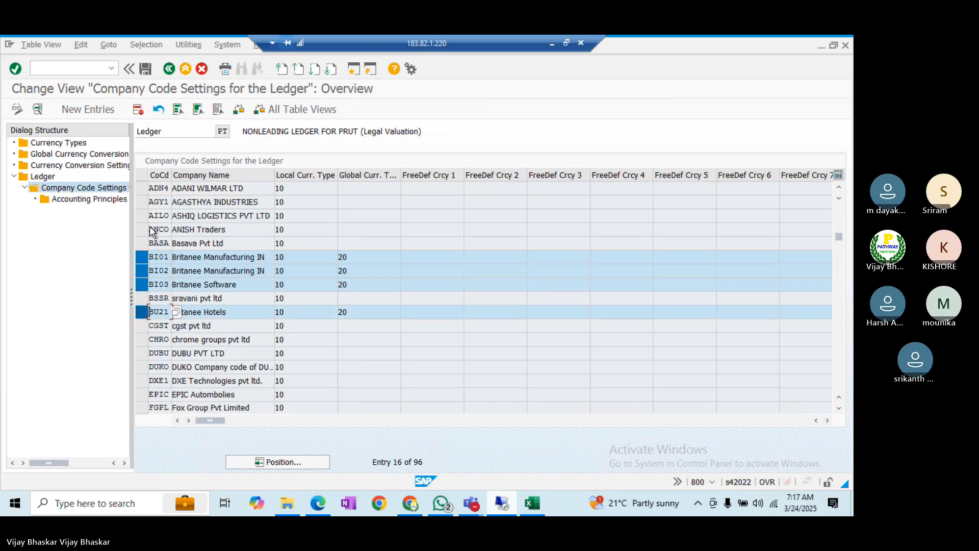
click(138, 109)
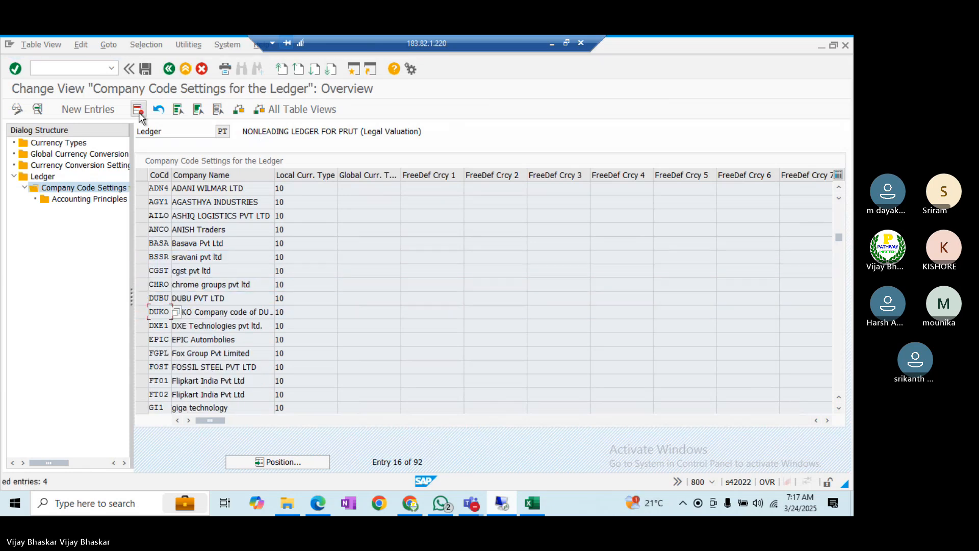
click(145, 68)
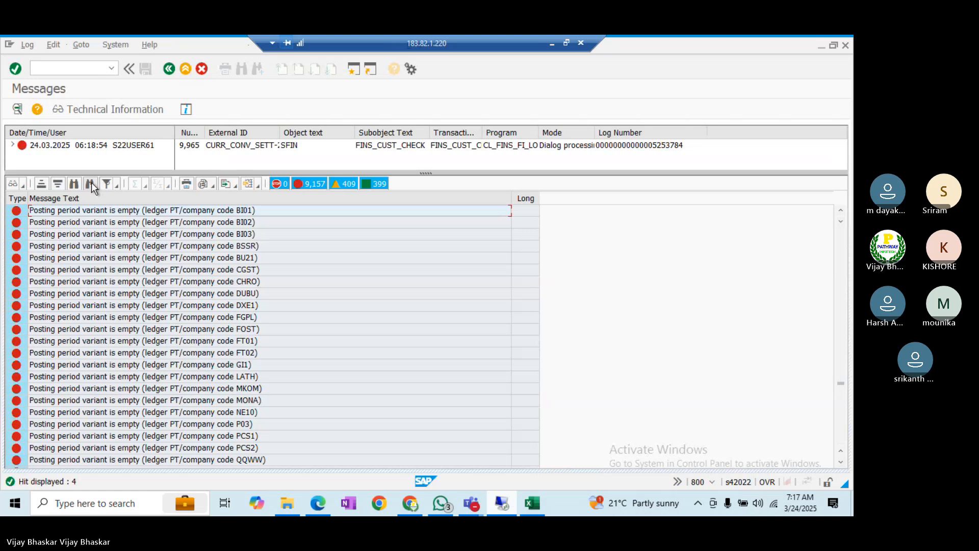
- Jump to the ledger SS messages in the log, then switch back to ledger PT's company code settings
click(91, 182)
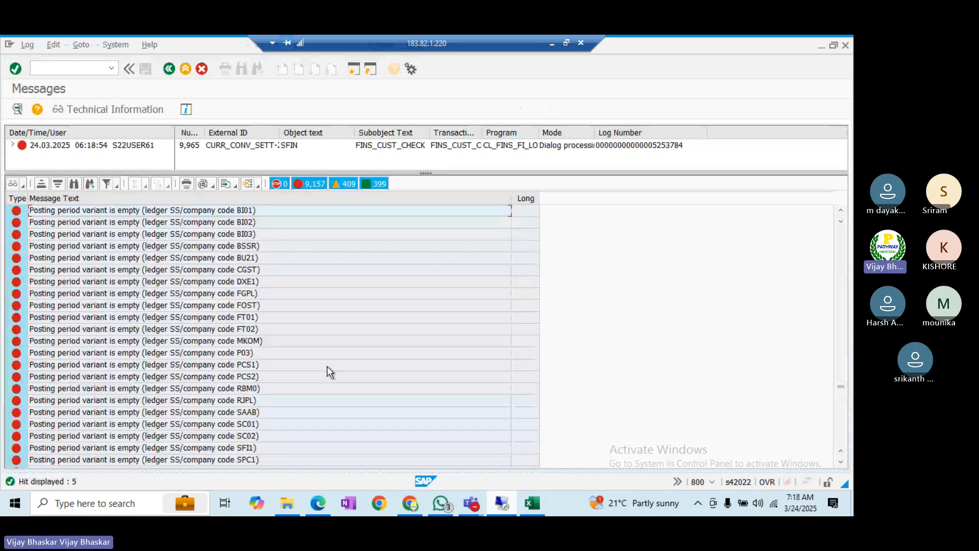
key(alt+Tab)
key(alt+Tab)
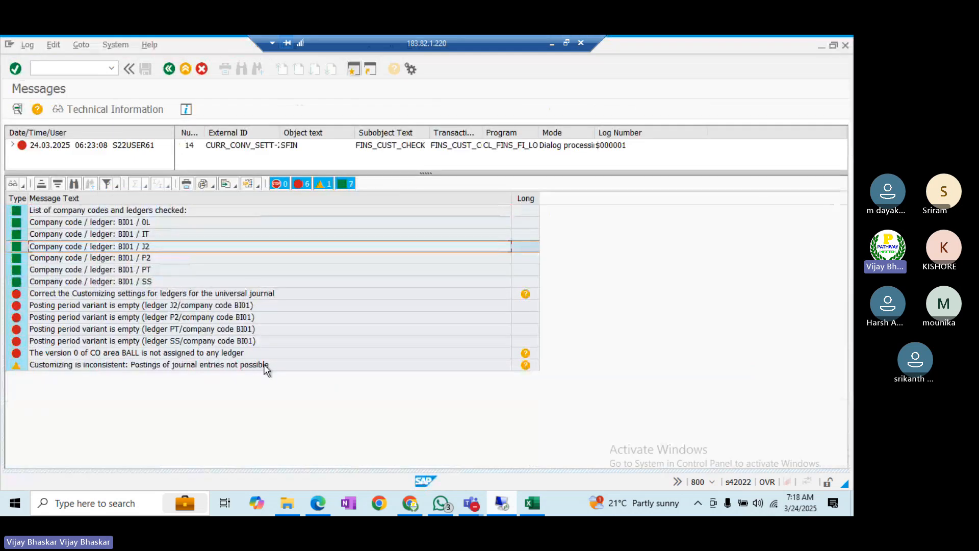
key(alt+Tab)
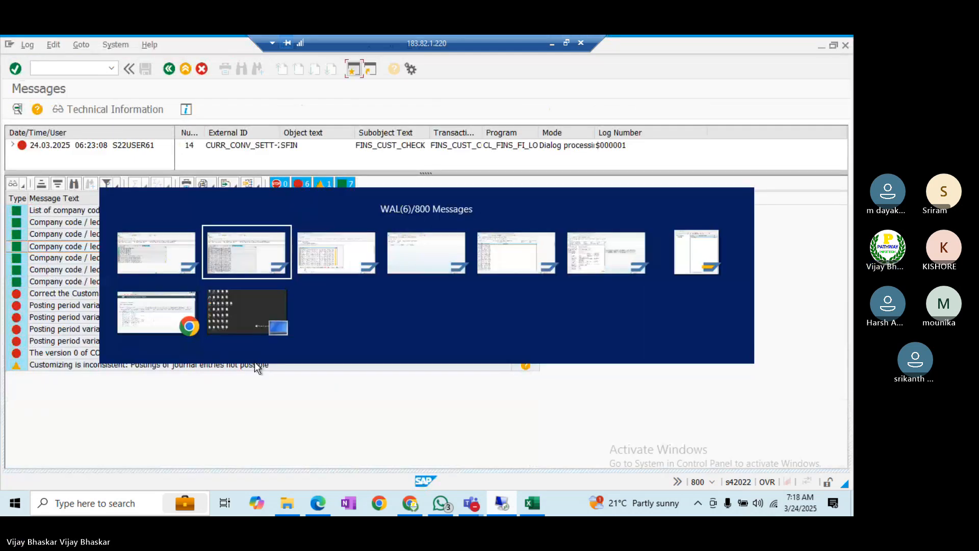
key(alt+Tab)
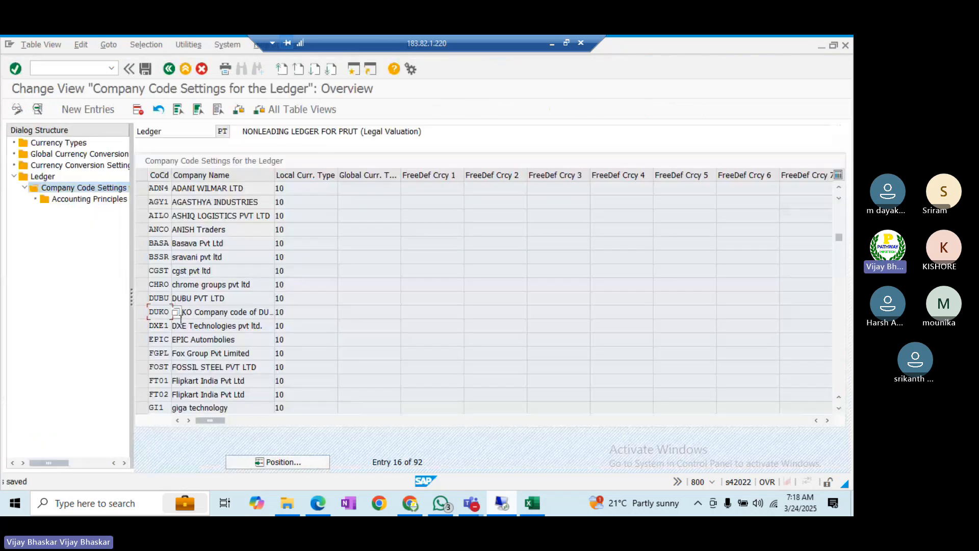
- Position the ledger overview to SS and open ledger SS's Company Code Settings
click(45, 177)
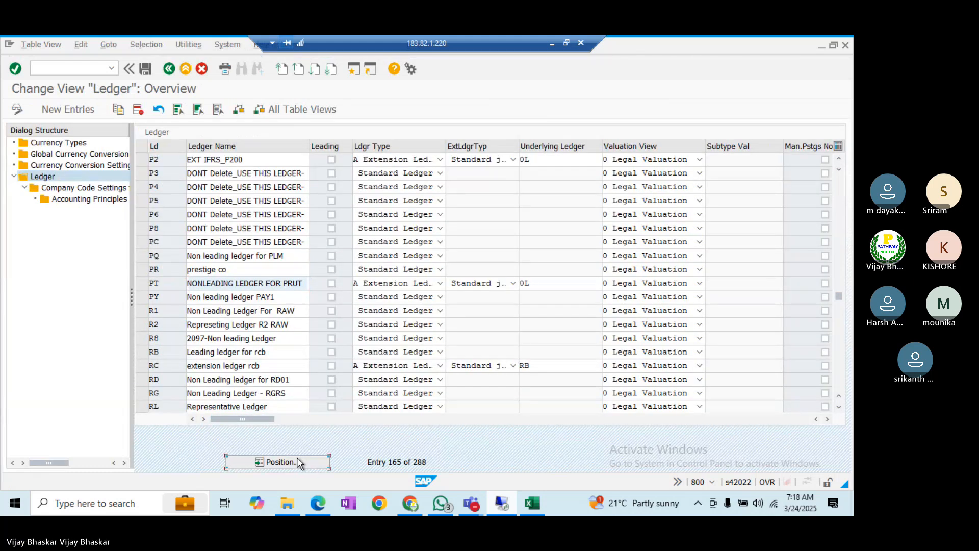
click(295, 462)
text(SS)
key(Return)
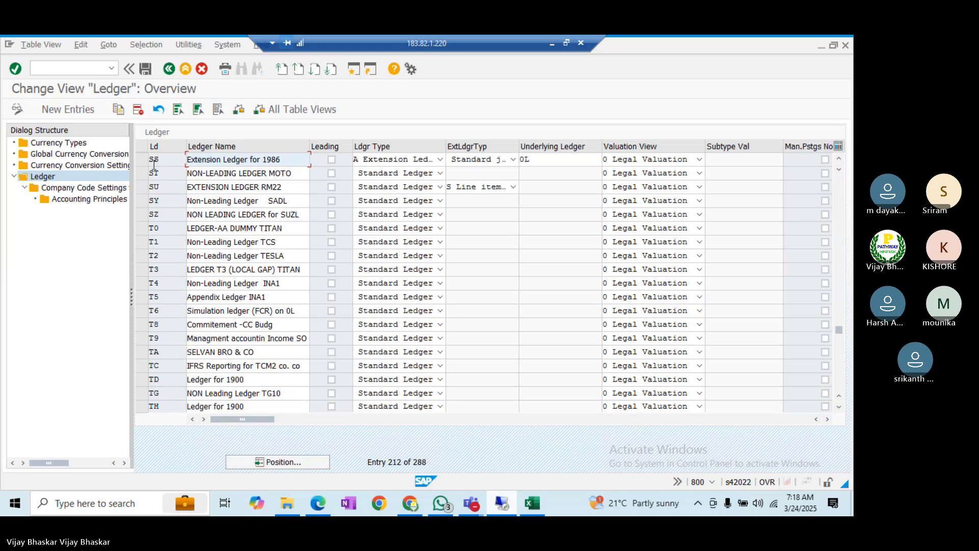
click(140, 157)
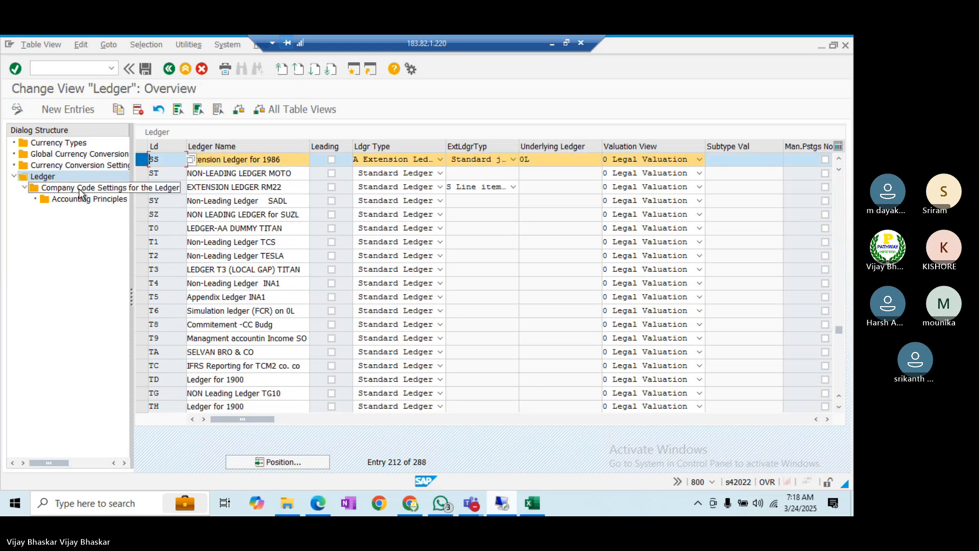
double_click(81, 189)
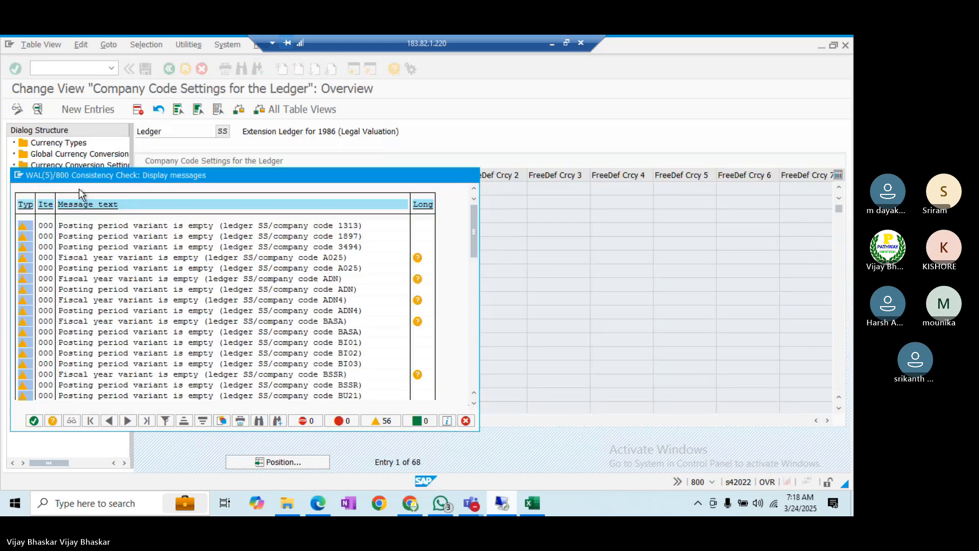
key(Return)
- Delete company codes BI01, BI02, BI03 and BU21 from ledger SS and save
scroll(194, 317, down, 2)
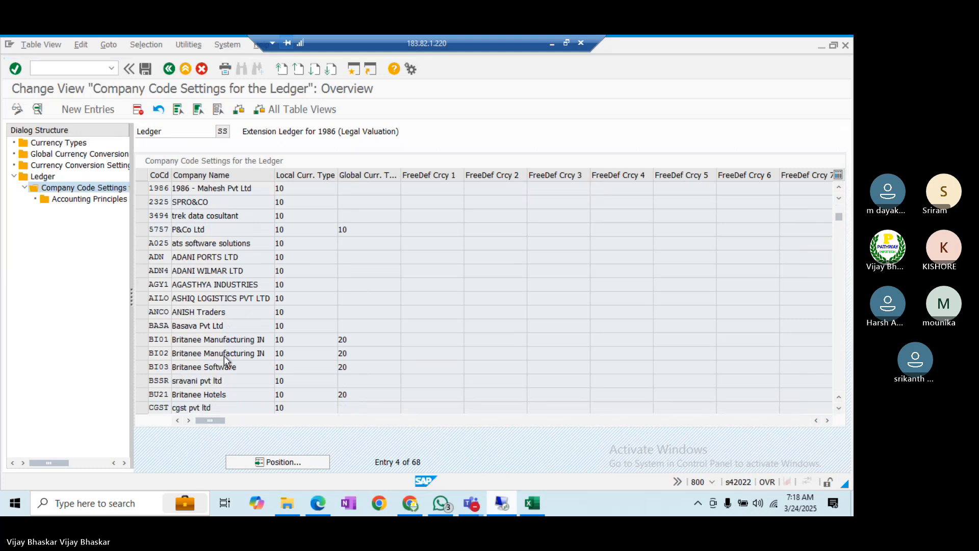
click(142, 299)
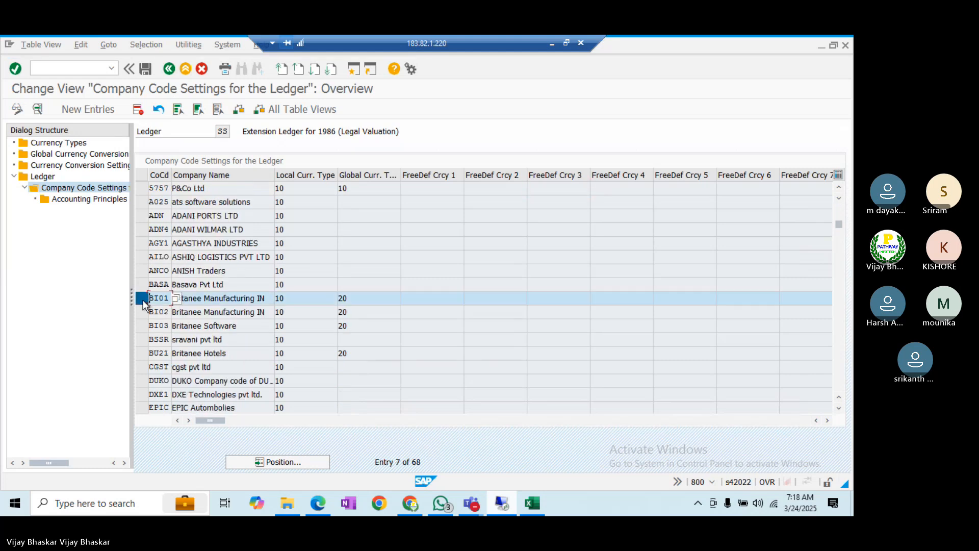
click(143, 312)
click(143, 324)
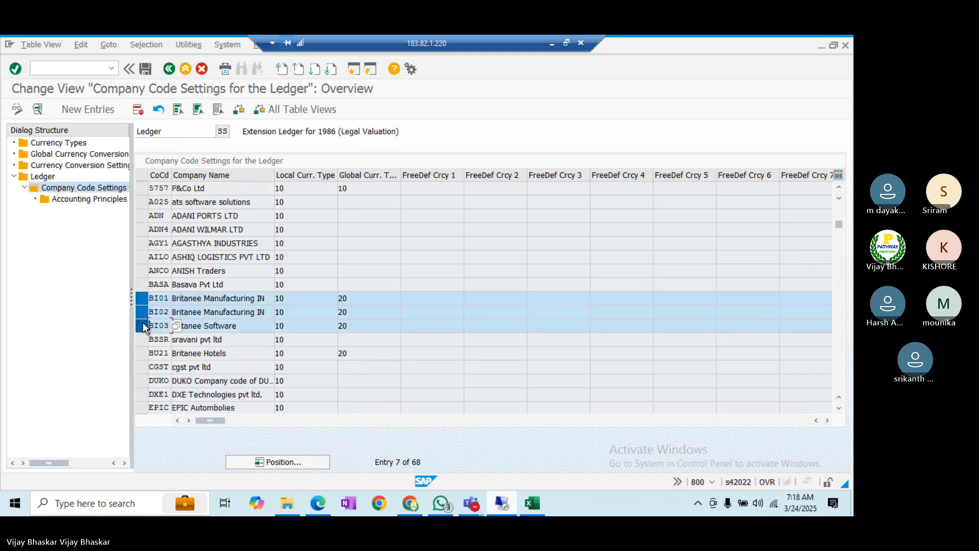
click(141, 354)
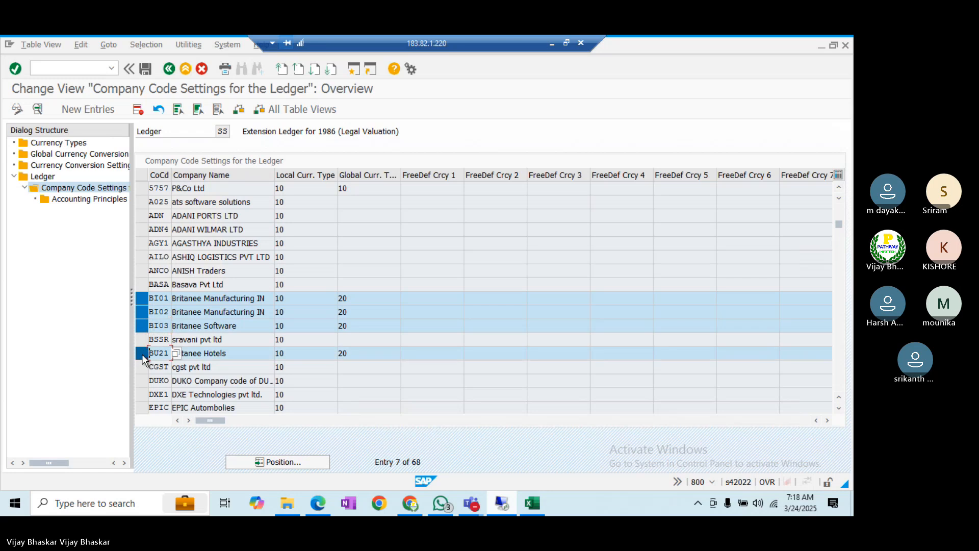
click(137, 110)
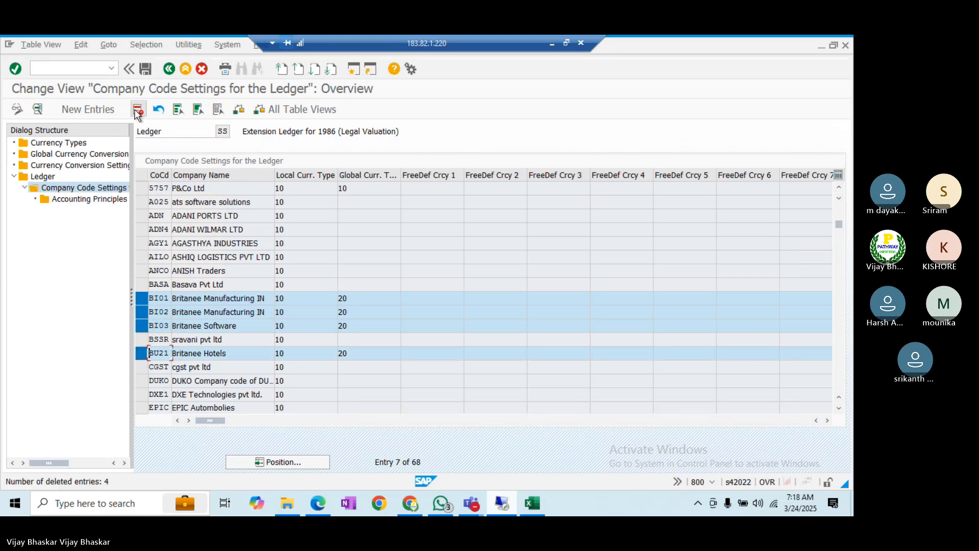
click(142, 68)
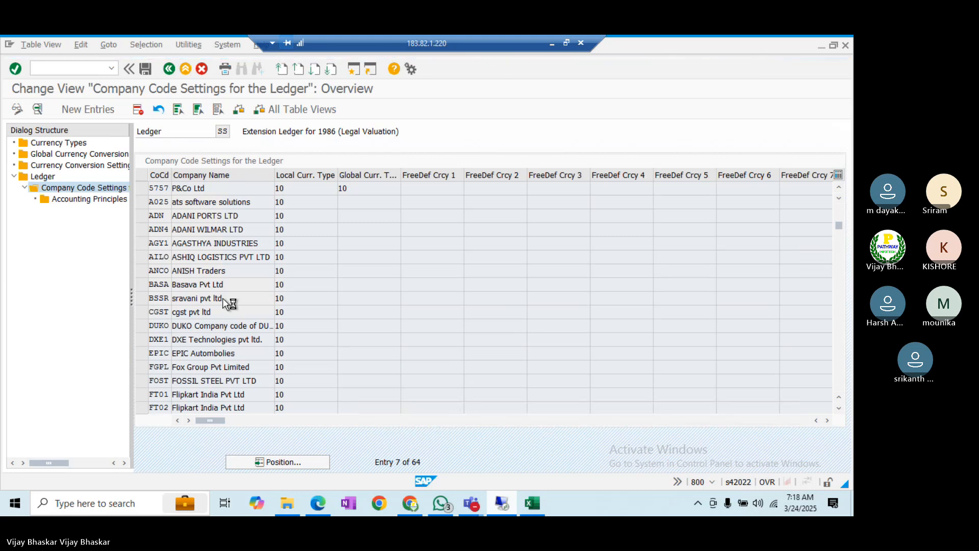
- Switch away from the remote session and bring the Teams class meeting to the front
click(552, 42)
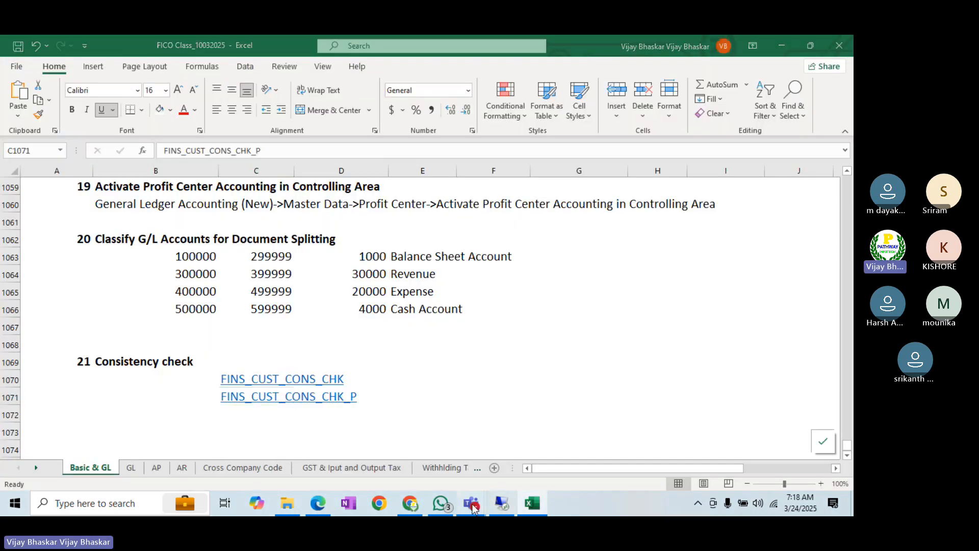
mouse_move(471, 503)
click(471, 454)
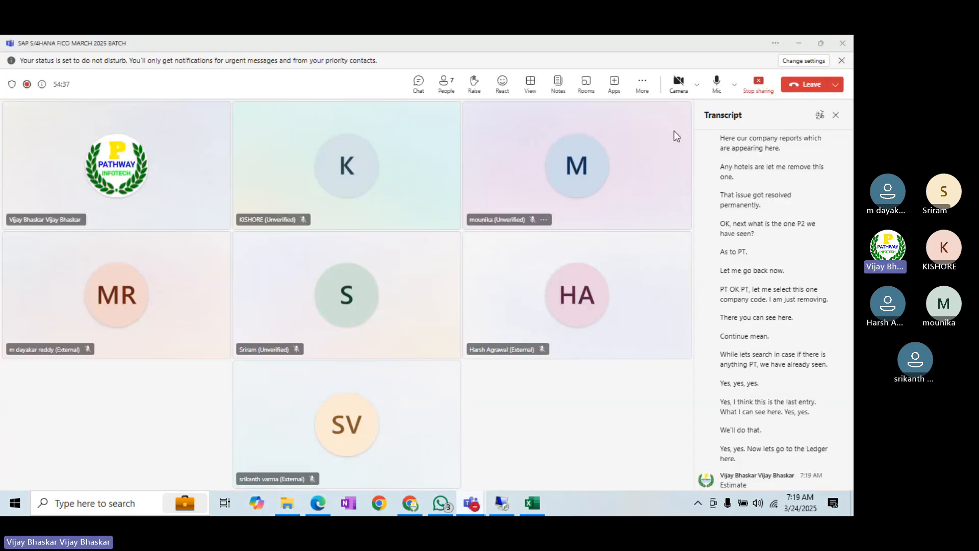
- Restore the remote SAP session, acknowledge the consistency-check warnings, then minimise it to show Teams
mouse_move(506, 504)
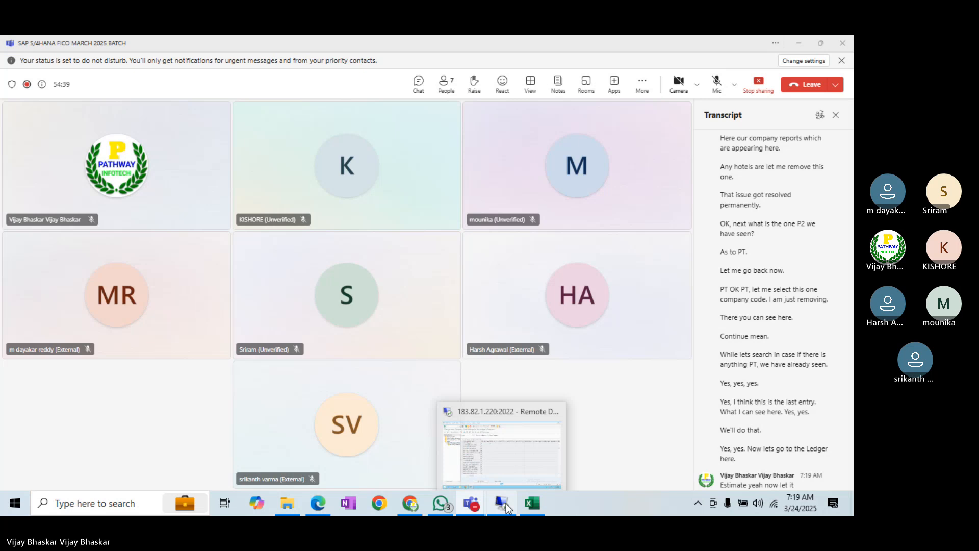
click(506, 503)
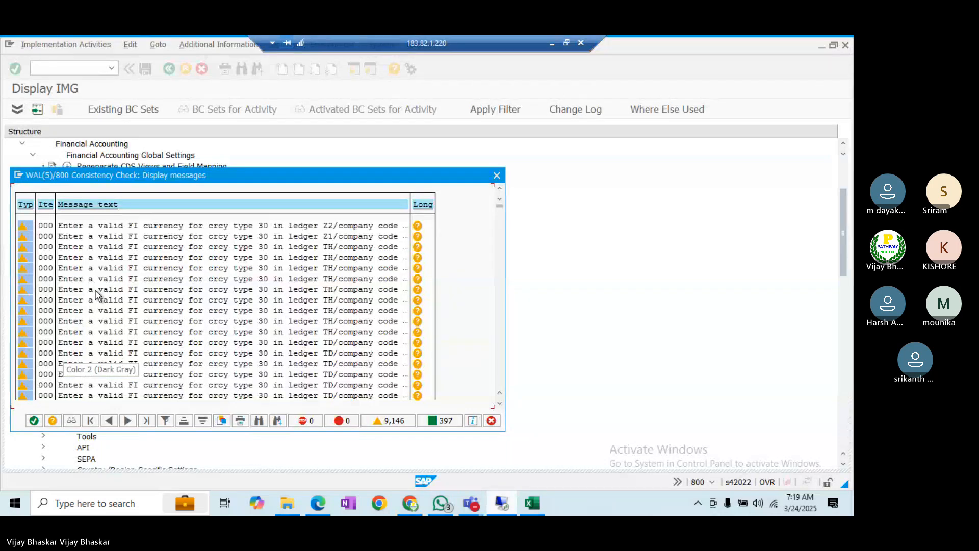
drag(143, 175, 229, 157)
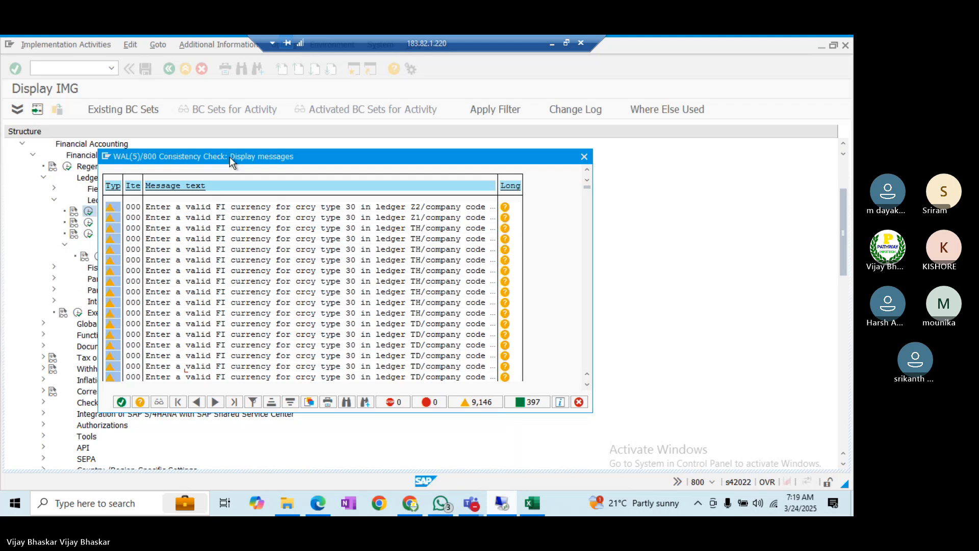
click(123, 402)
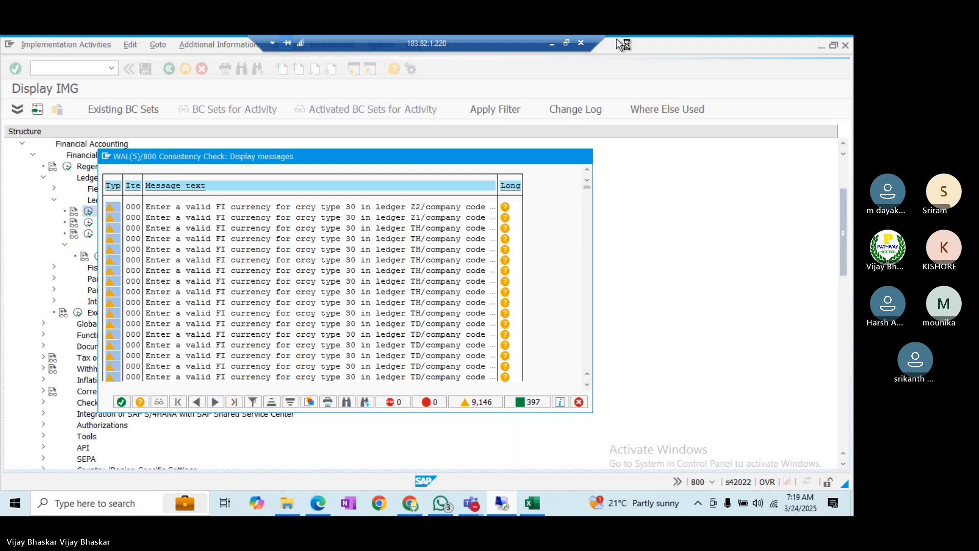
click(552, 43)
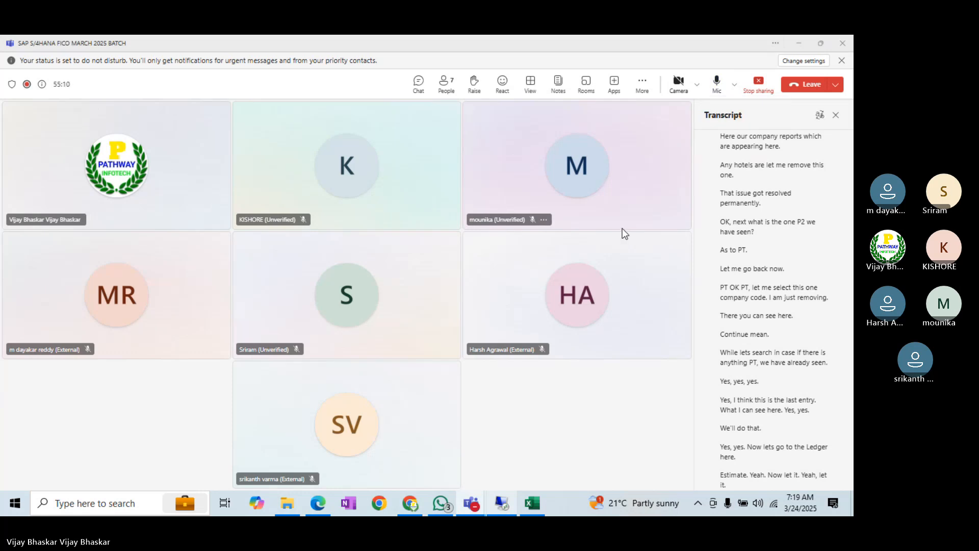
- Bring the remote SAP session back to the front
key(alt+Tab)
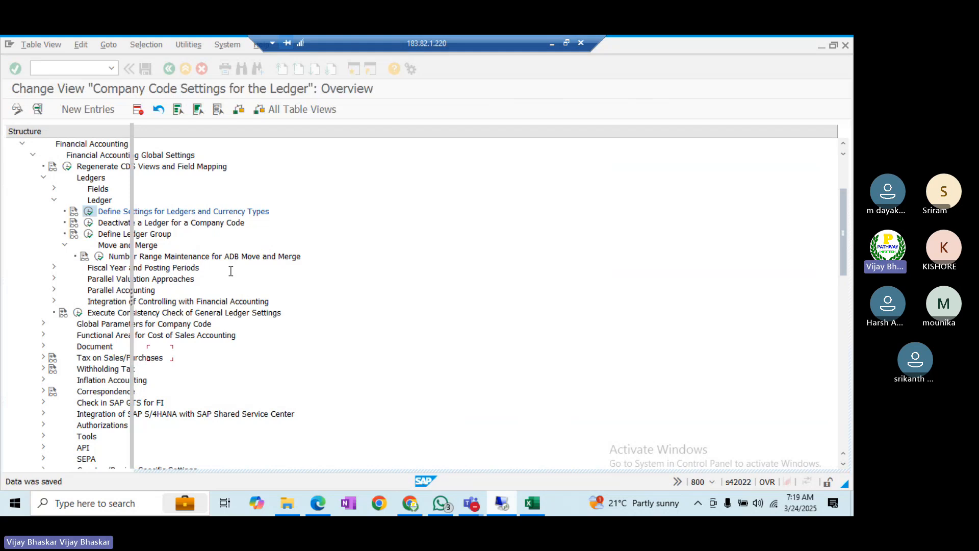
- Rerun the customizing check for company code BI01 from its messages log, then switch sessions
key(alt+Tab)
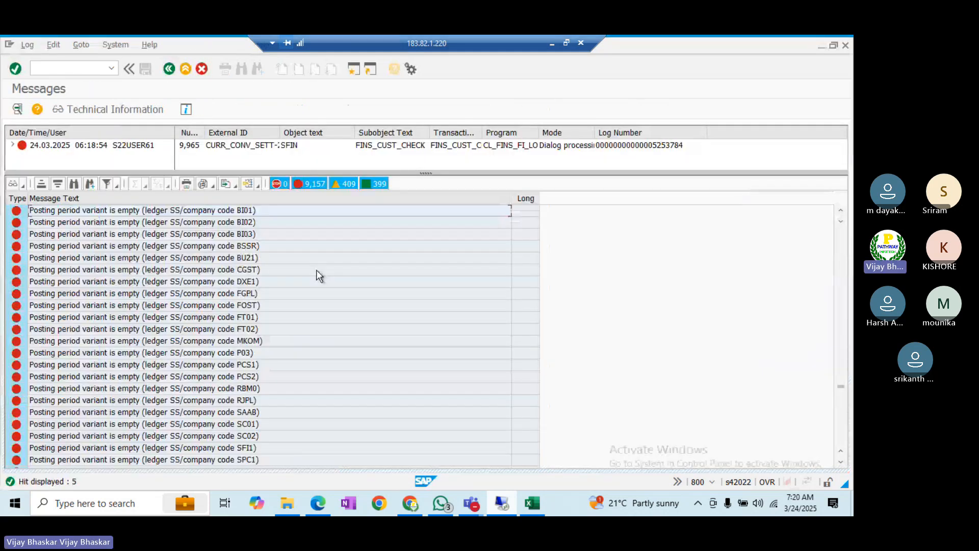
key(alt+Tab)
key(Tab)
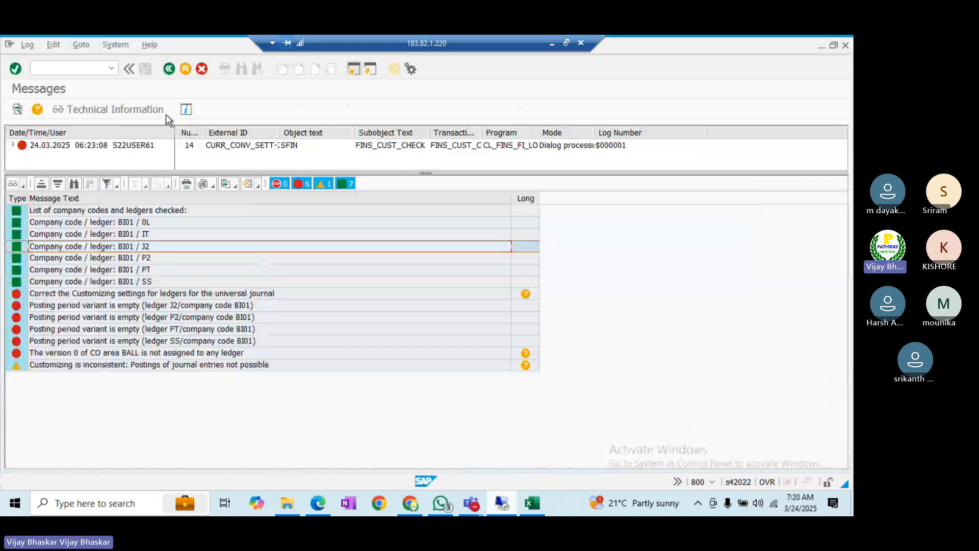
click(169, 68)
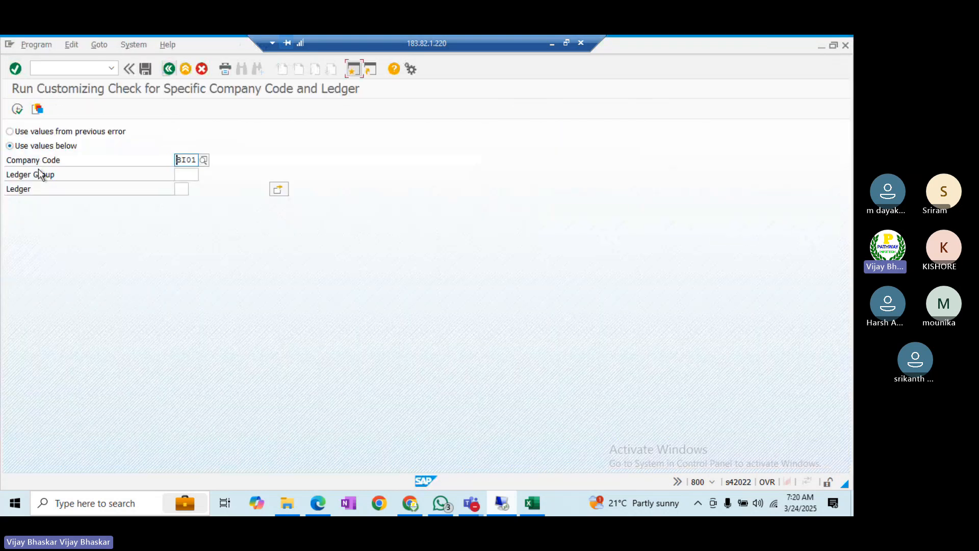
click(17, 109)
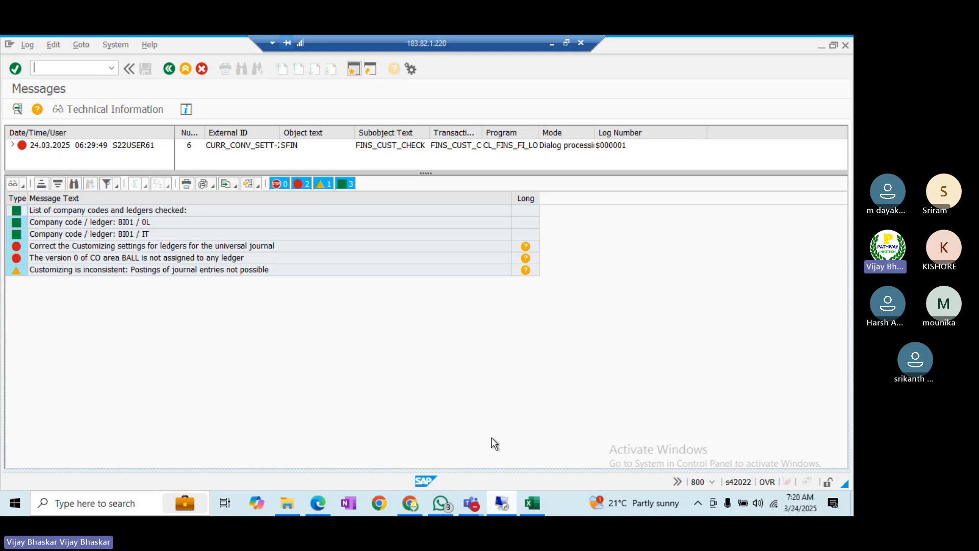
key(alt+Tab)
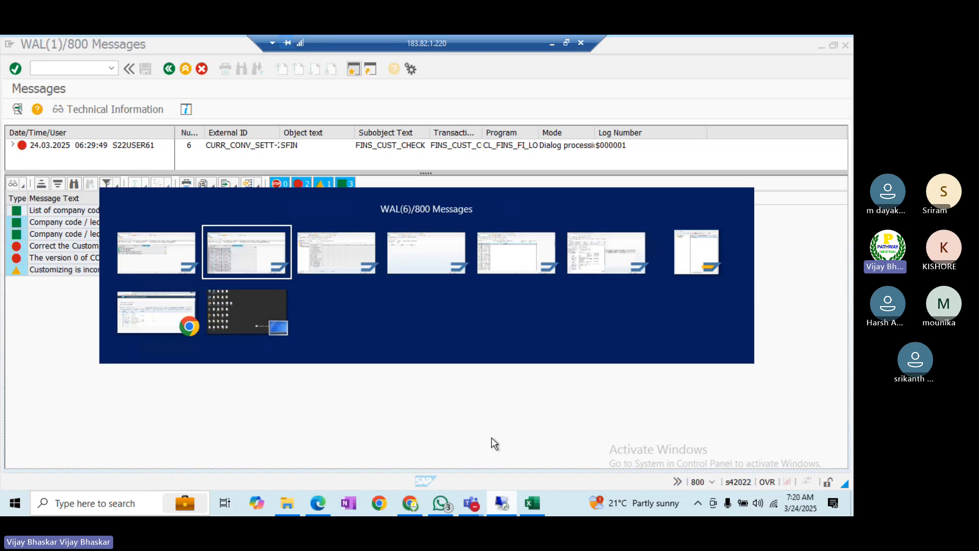
- Back out of the ledger settings to the IMG tree and expand Integration of Controlling with Financial Accounting
click(168, 73)
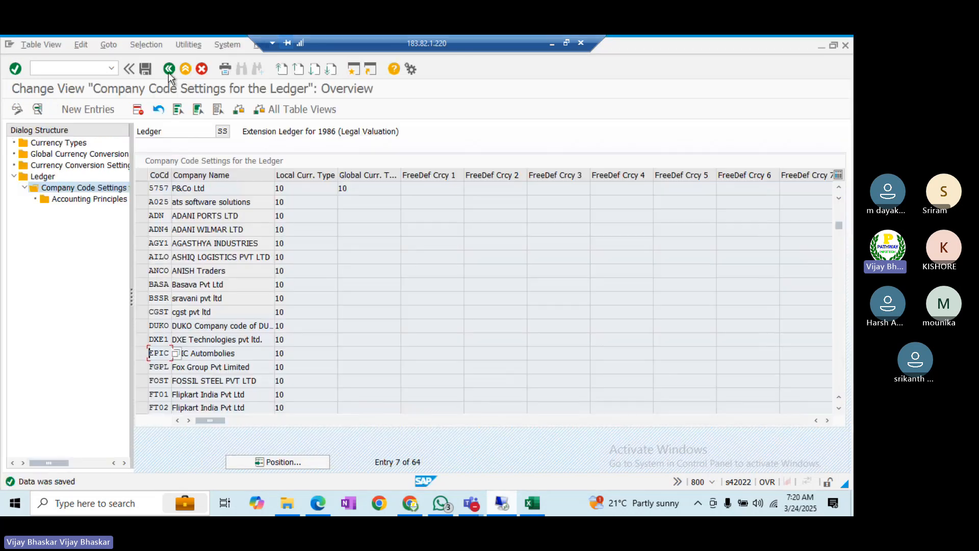
click(169, 73)
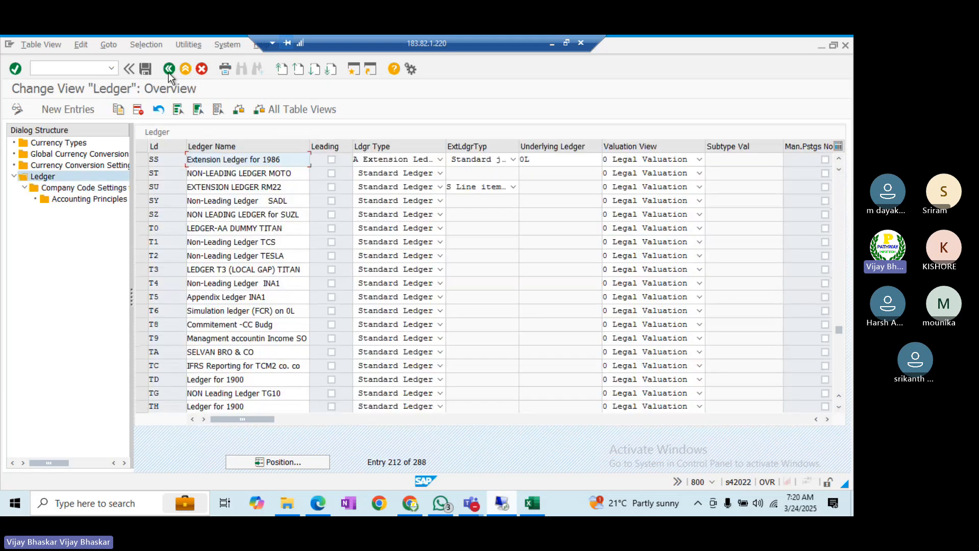
click(168, 72)
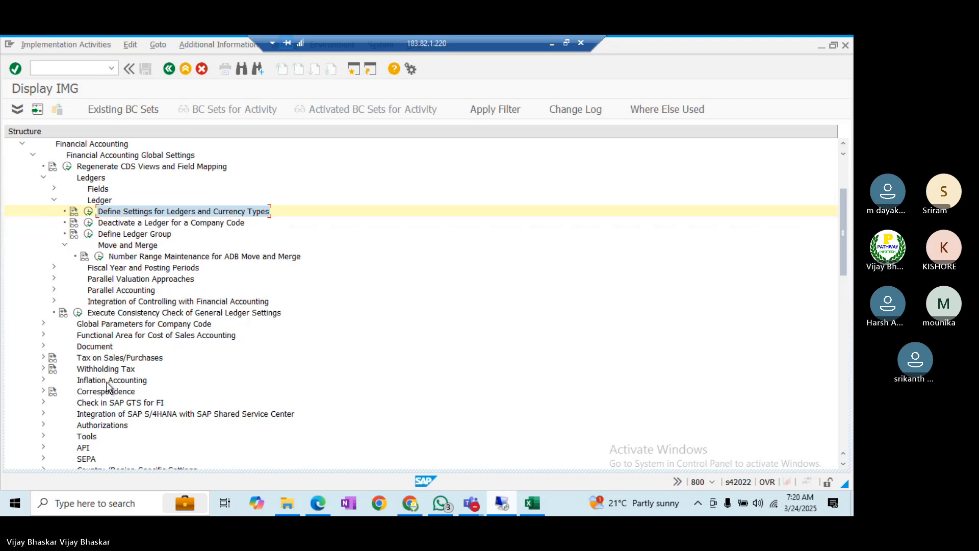
scroll(104, 391, up, 3)
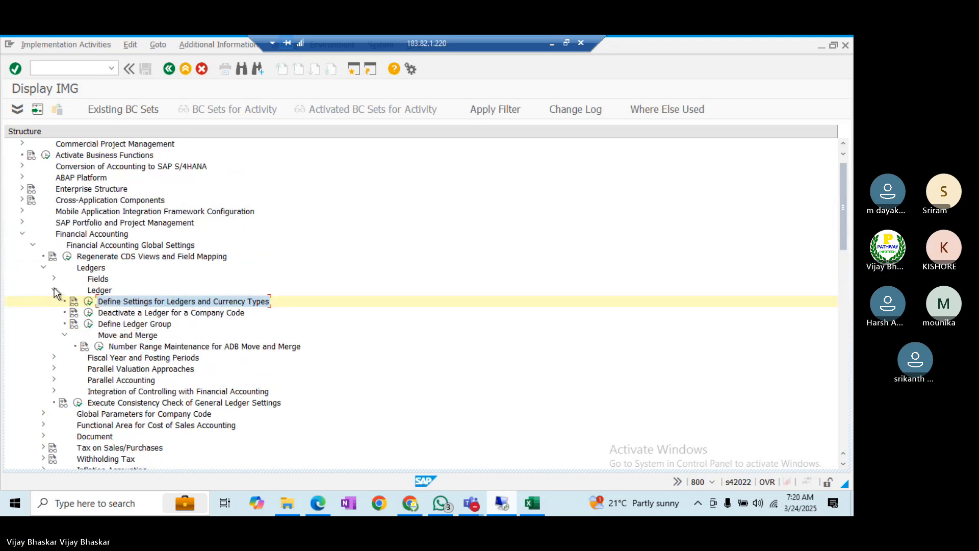
click(54, 290)
double_click(108, 337)
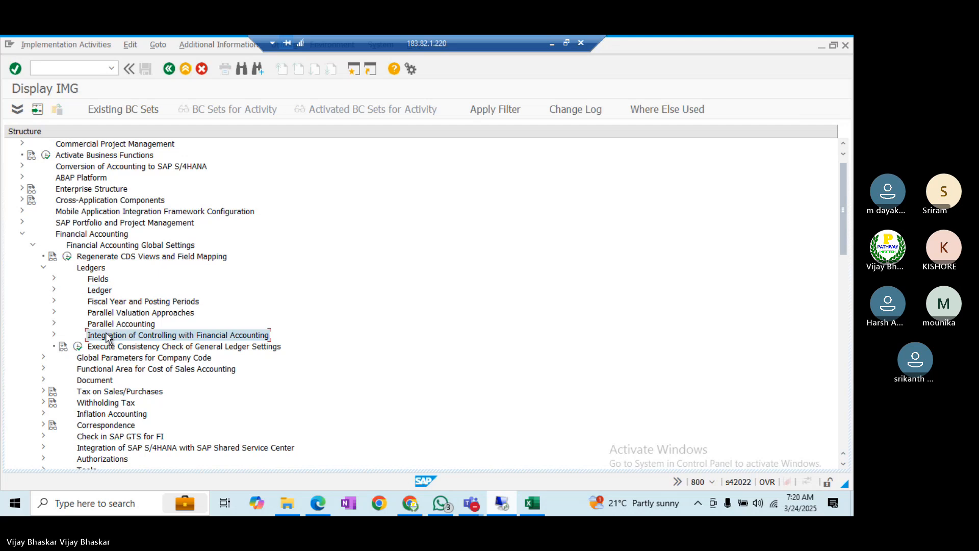
- Review the document type mapping variants 000000AY10 and 000000A000, then return to the tree
key(Down)
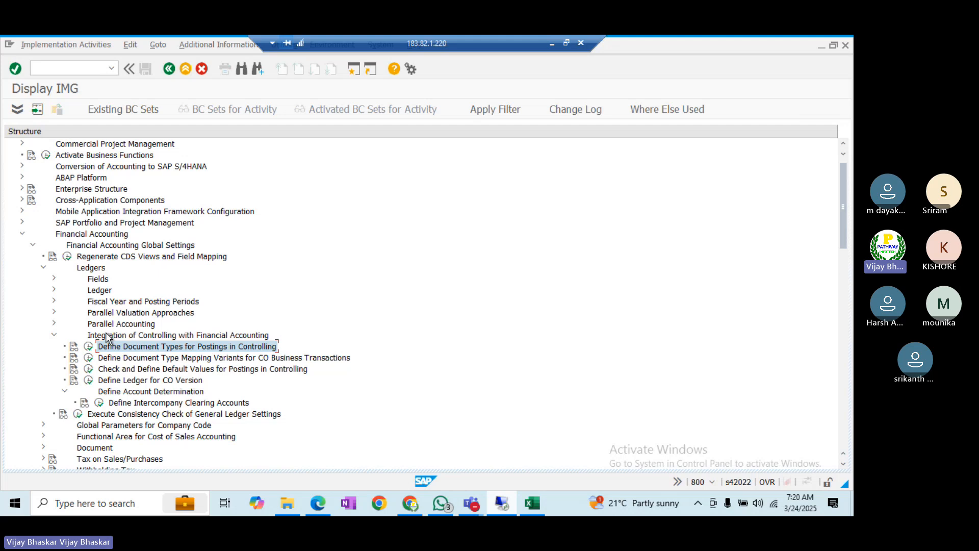
key(Down)
key(Down)
key(Down)
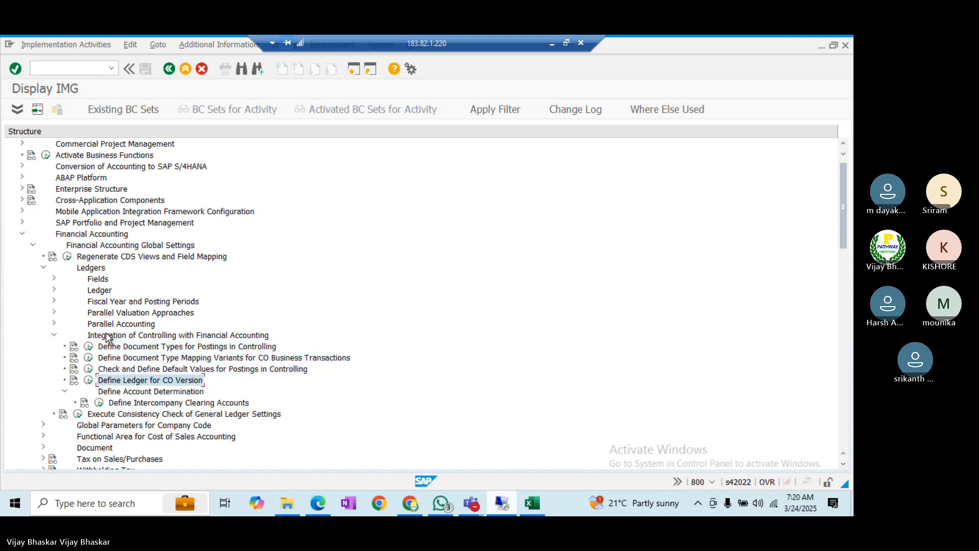
key(Up)
key(Up)
key(Up)
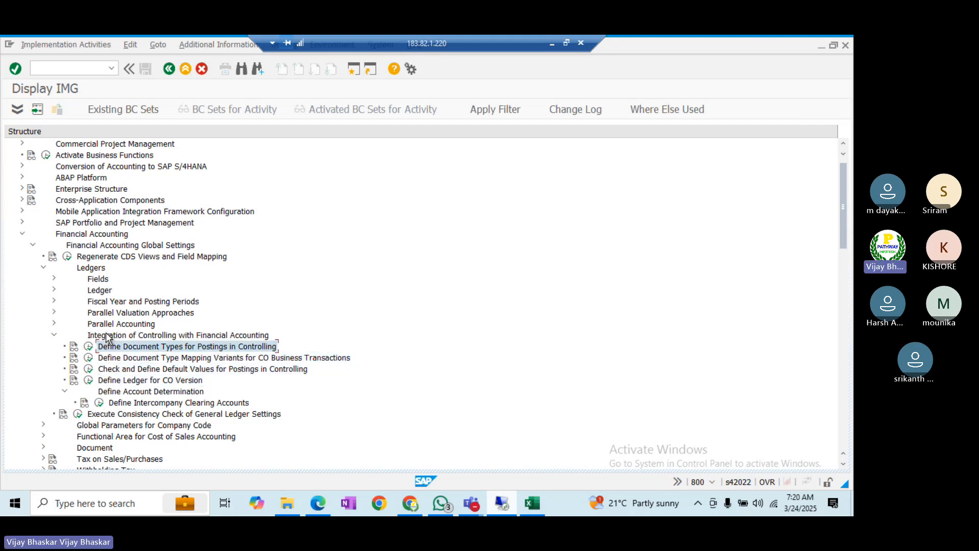
key(Down)
key(Return)
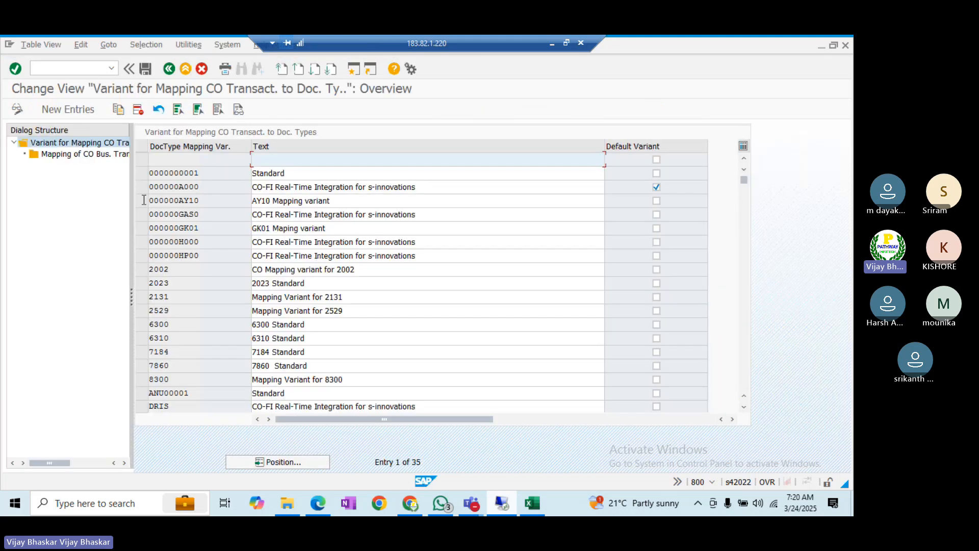
drag(210, 200, 144, 200)
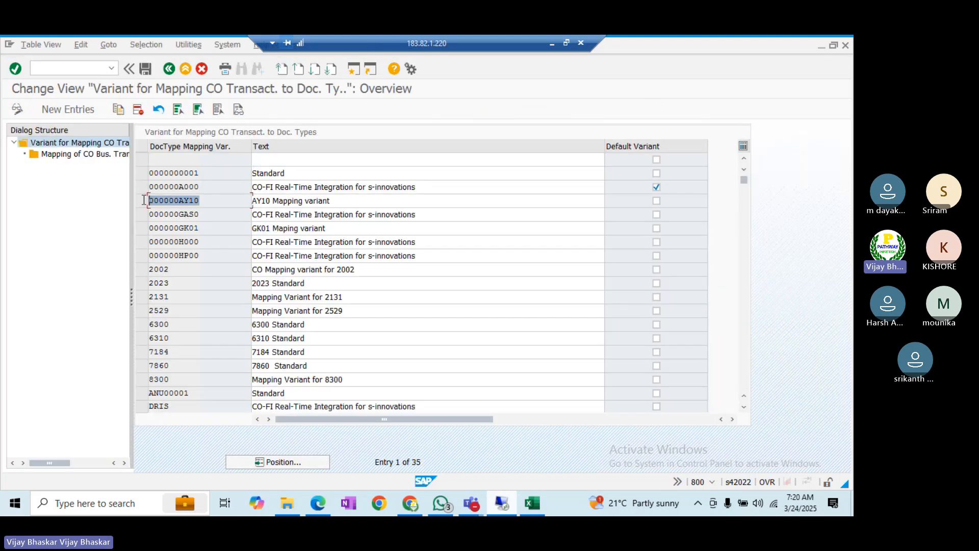
drag(219, 191, 142, 186)
click(142, 186)
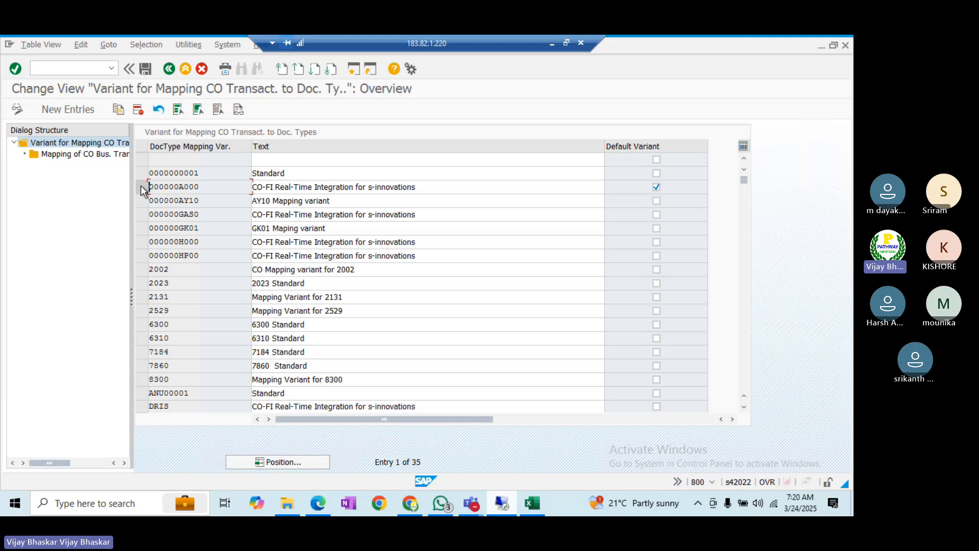
click(170, 69)
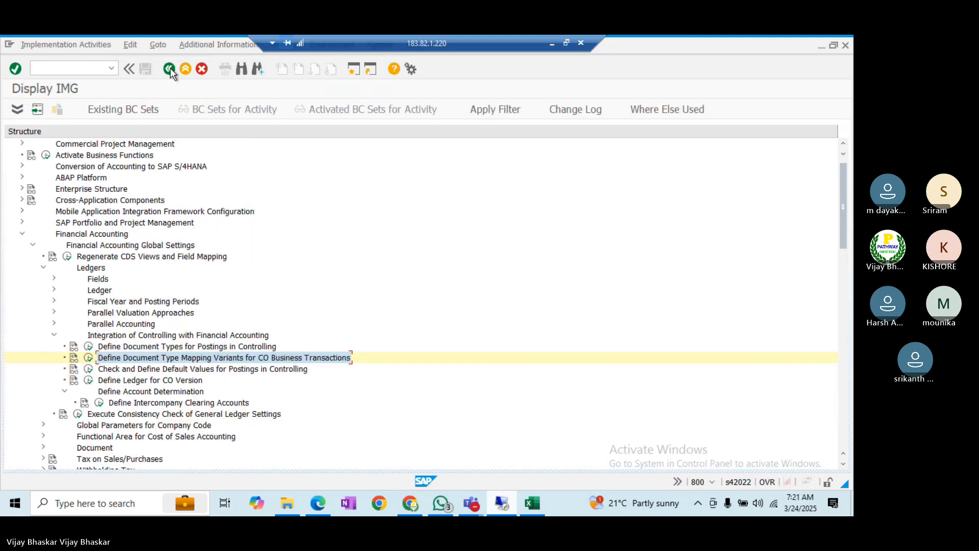
- Open Check and Define Default Values and jump to company codes starting with BI0
click(88, 370)
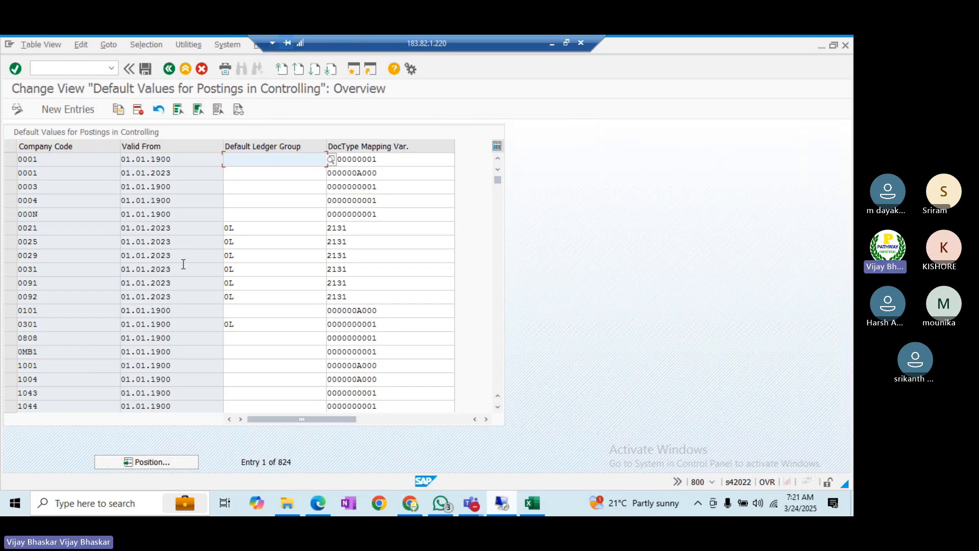
click(140, 462)
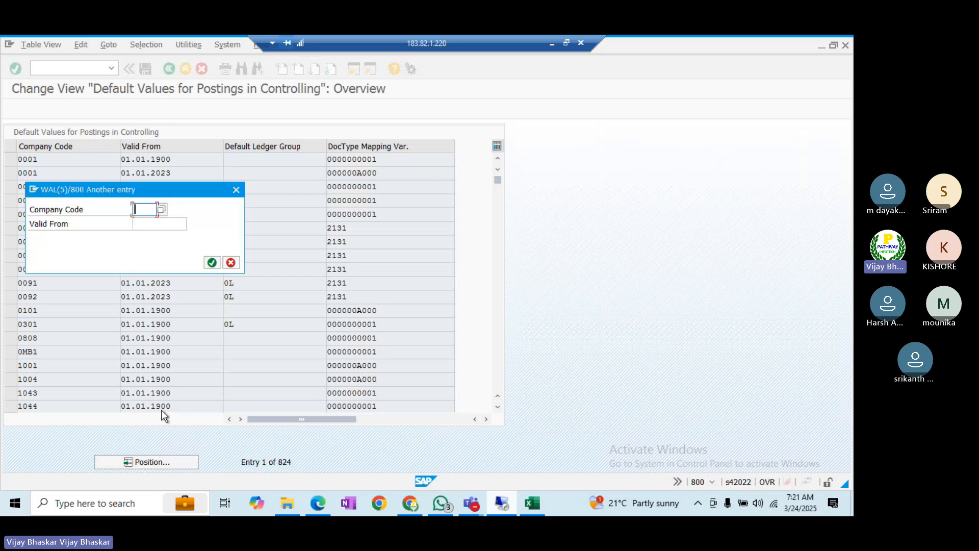
text(BI0)
key(Return)
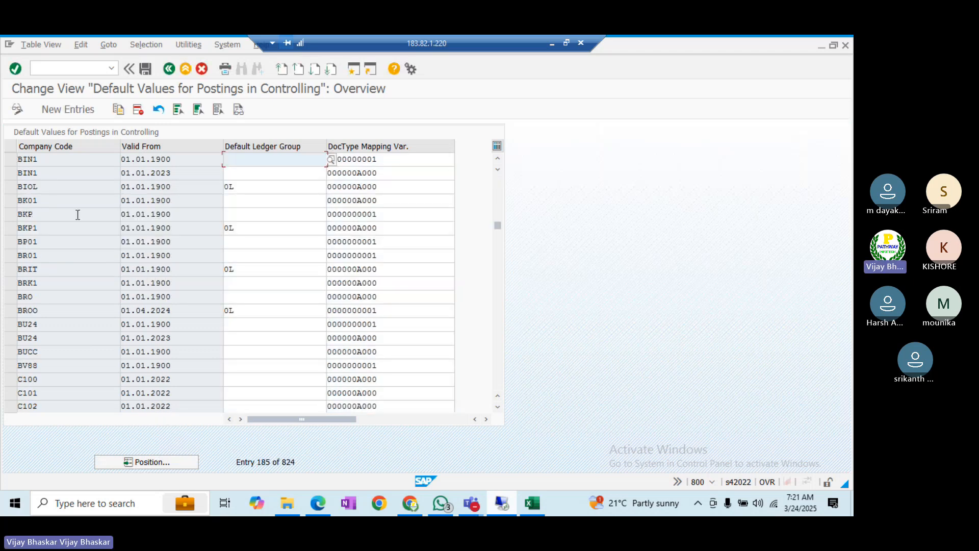
- Add a BI01 entry valid from 01.01.2024 with ledger group 0L and variant 000000A000
click(64, 111)
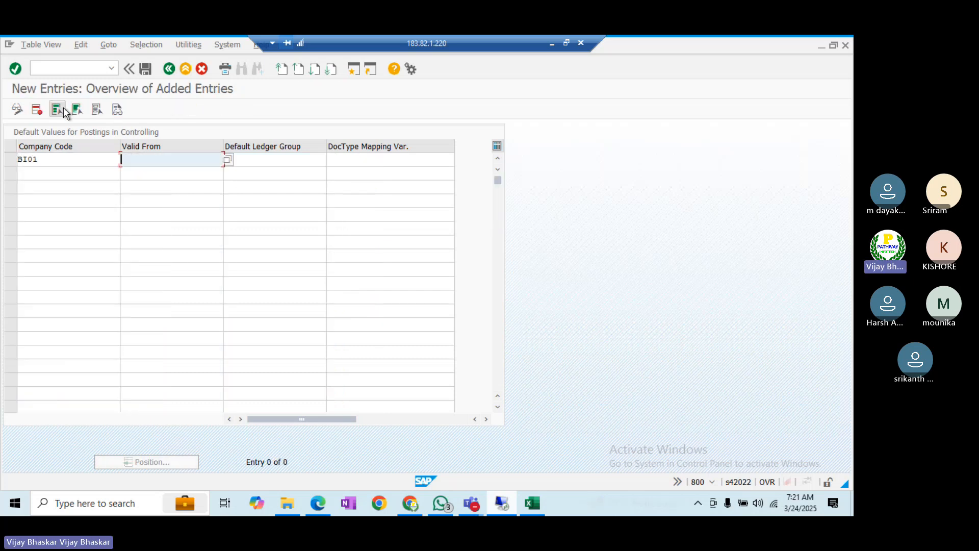
text(01.01.2024)
key(Tab)
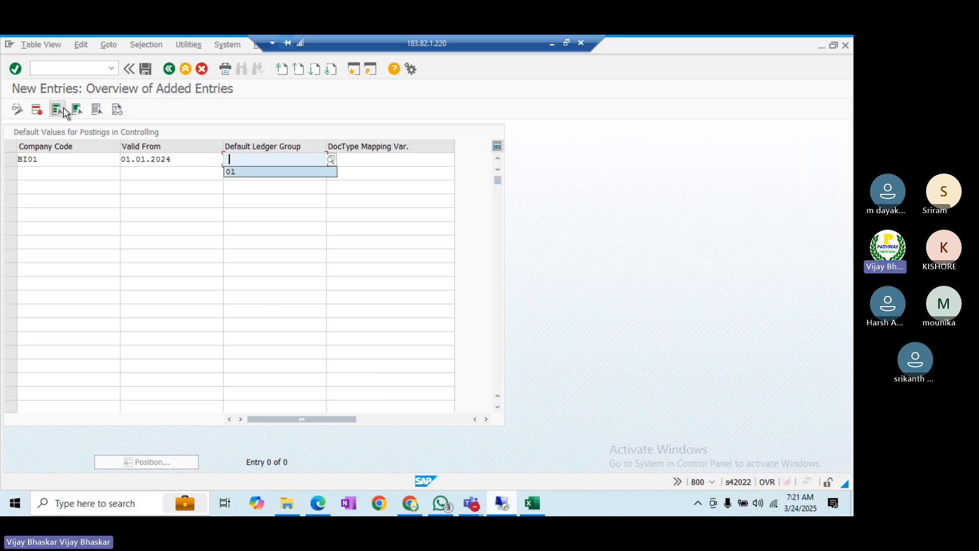
key(BackSpace)
text())
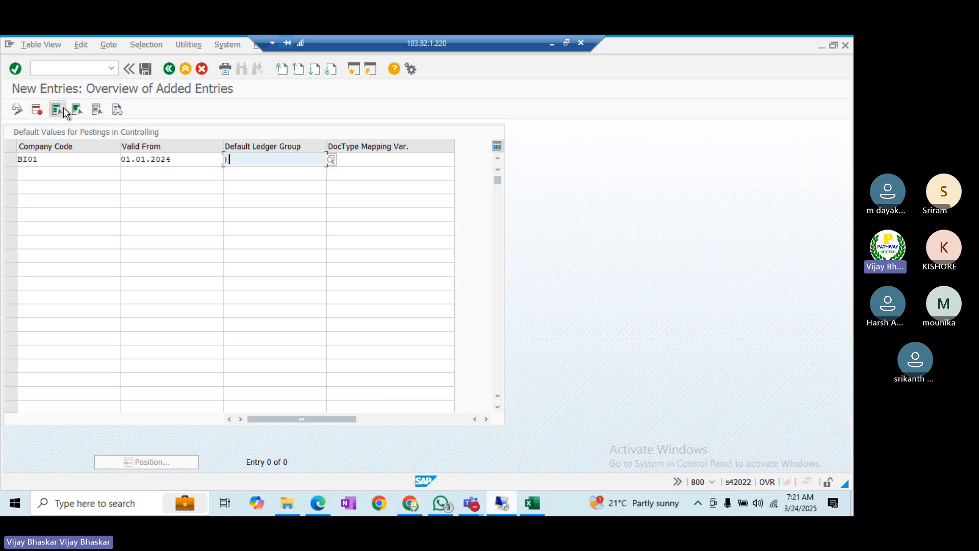
key(BackSpace)
text(0L)
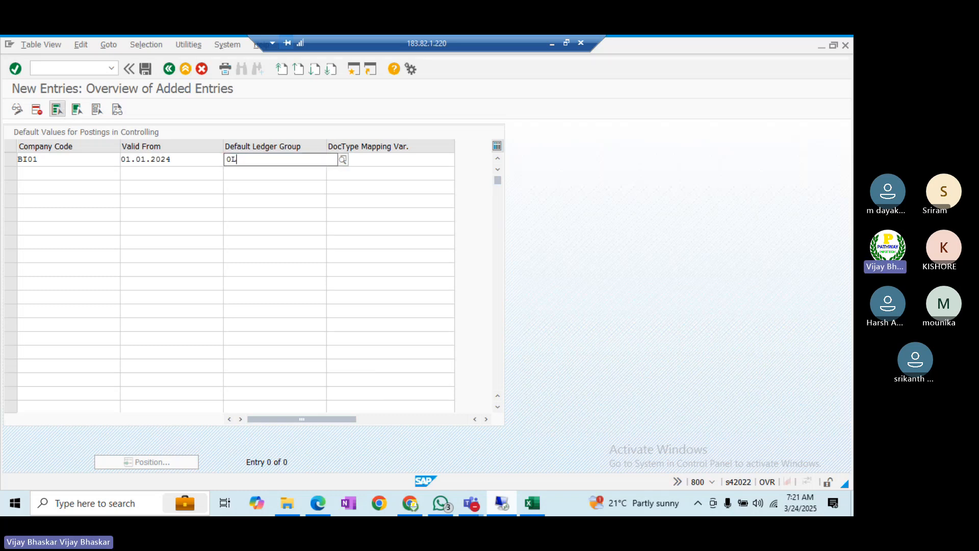
key(Tab)
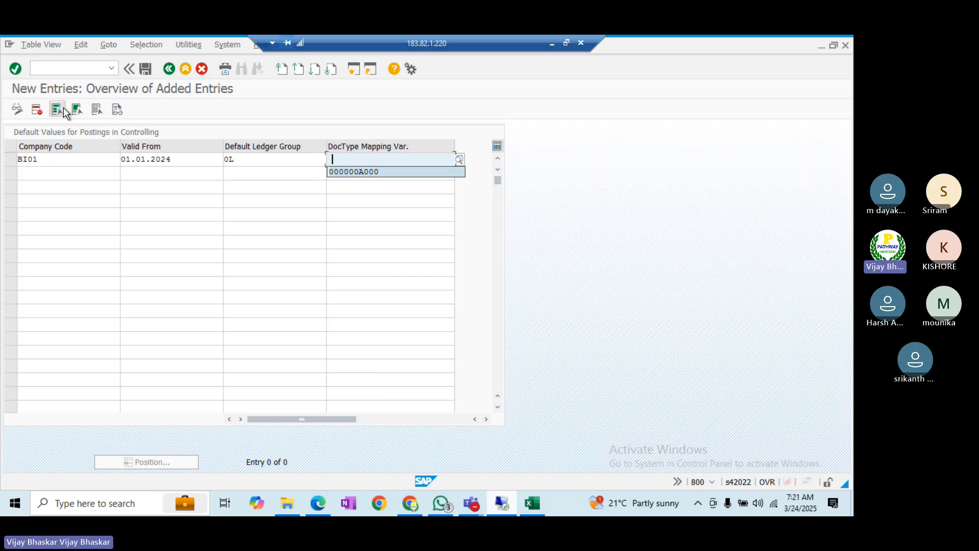
key(Return)
key(Return)
click(63, 107)
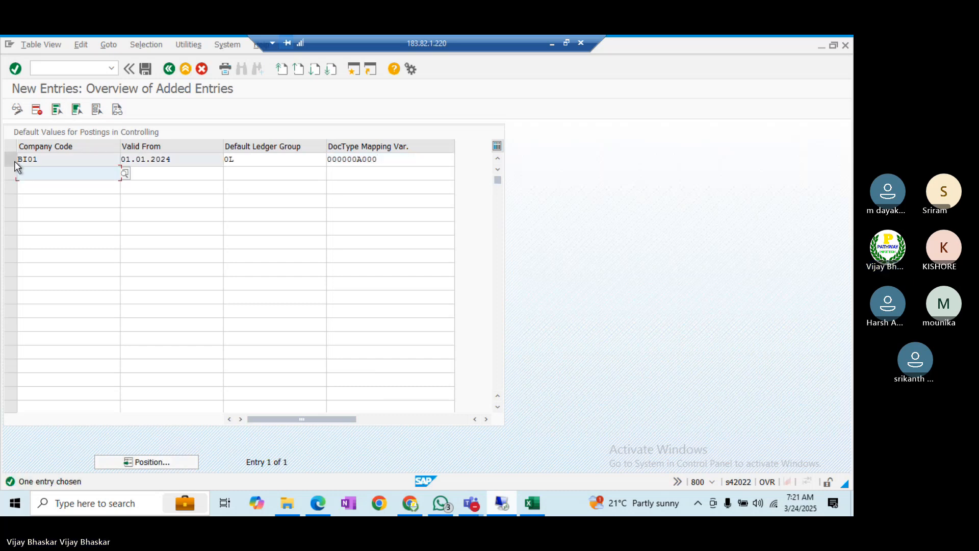
- Add a BI02 entry valid from 01.01.2024 with ledger group 0L and variant 000000A000
click(33, 168)
text(B)
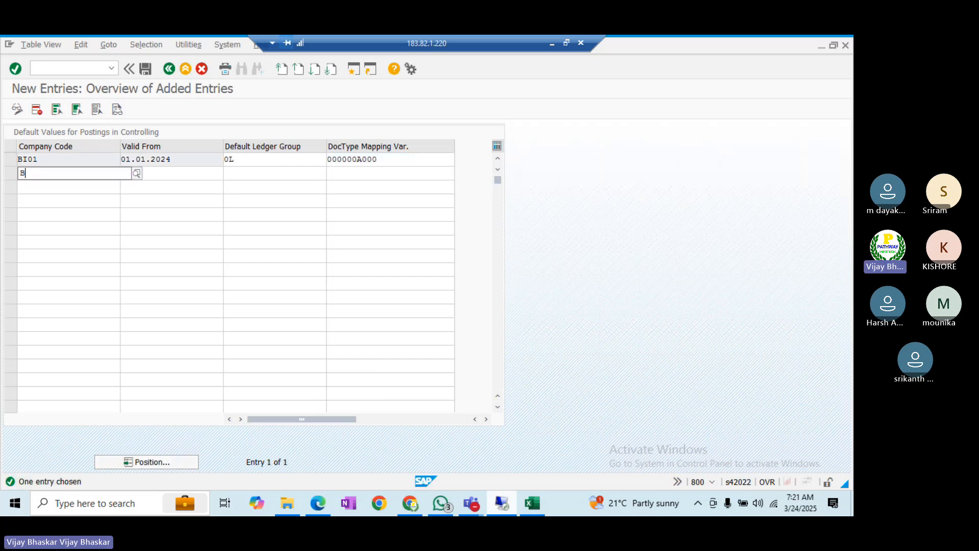
text(I02)
key(Tab)
text(01.01.2024)
key(Down)
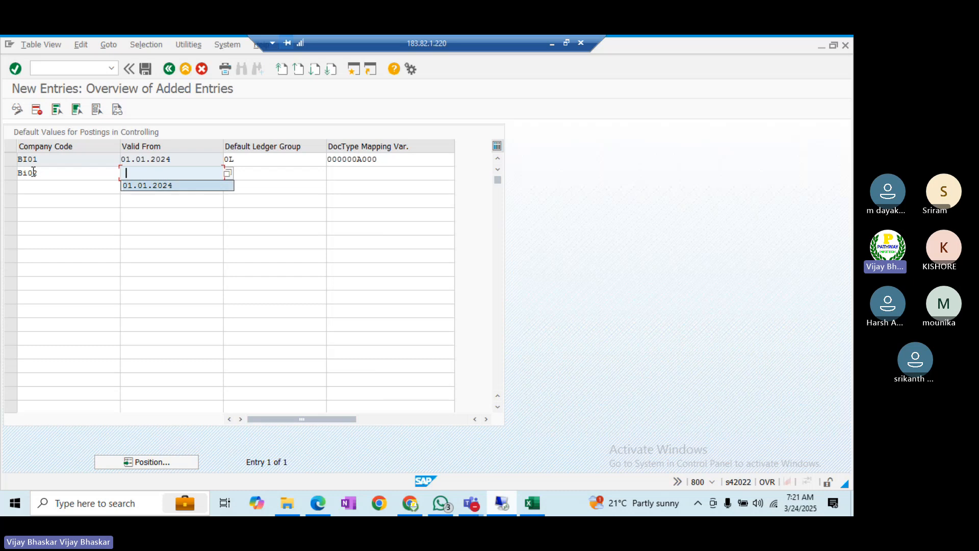
key(Tab)
text(0l)
key(Down)
key(Tab)
text(0)
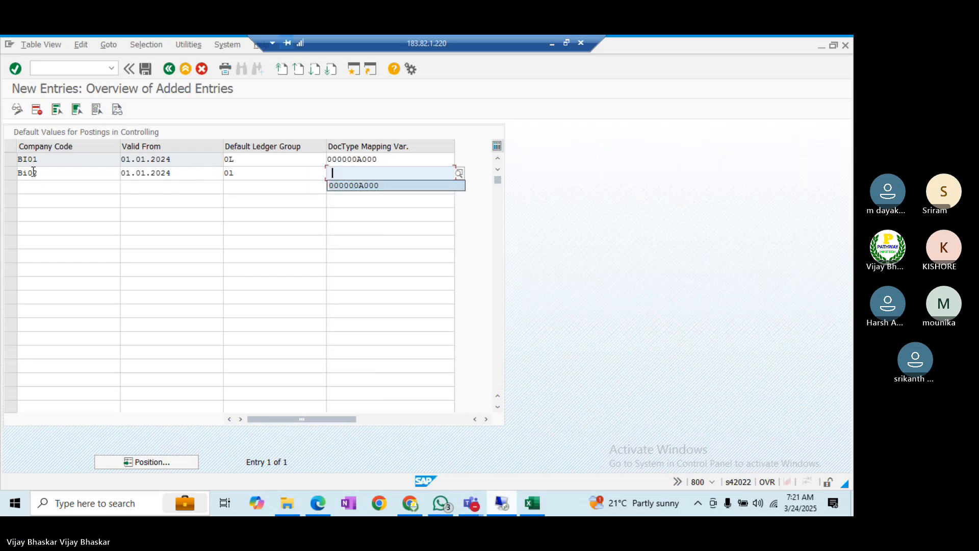
key(Down)
key(Tab)
- Add a BI03 entry dated 01.01.2024 with the ledger group and variant 000000A000
text(BI03)
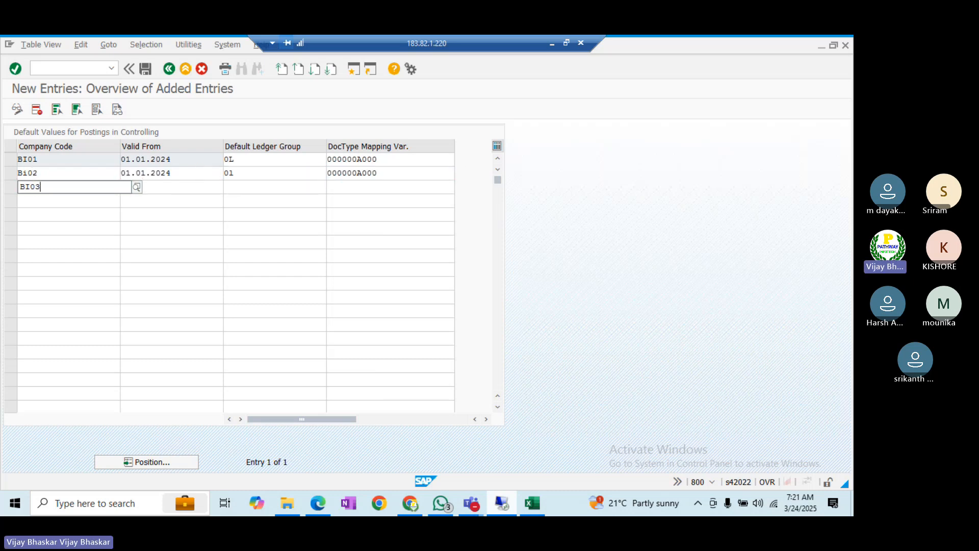
key(Tab)
text(0)
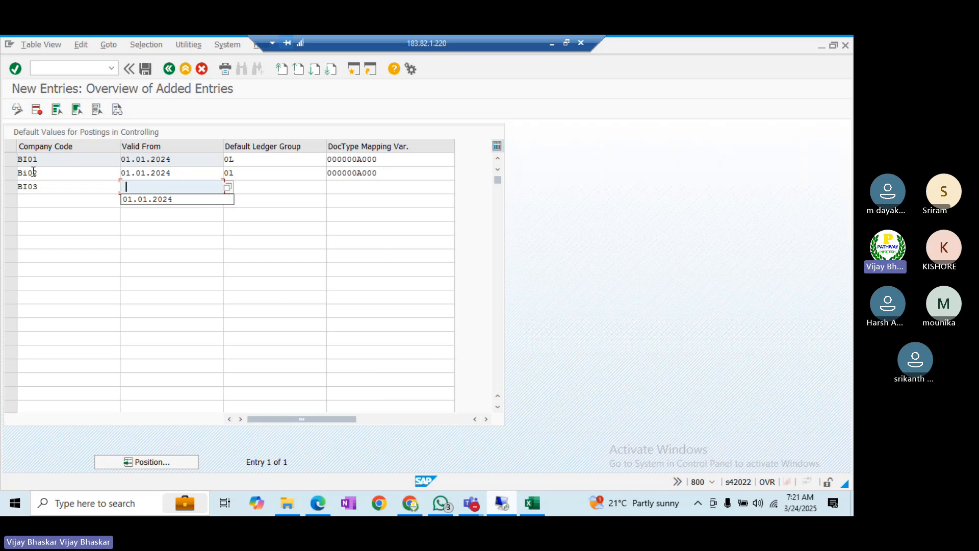
key(Down)
key(Tab)
key(Tab)
key(shift+Tab)
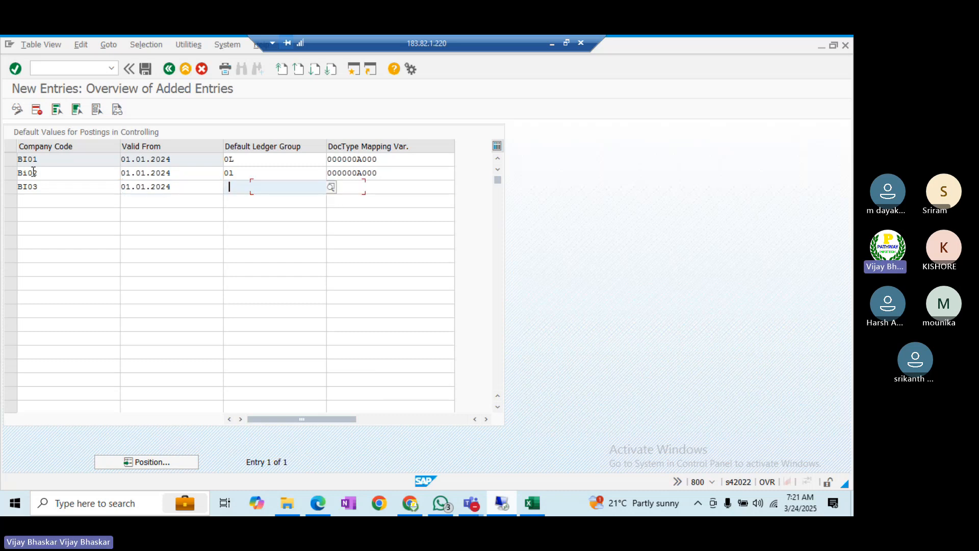
text(01)
key(Tab)
text(0)
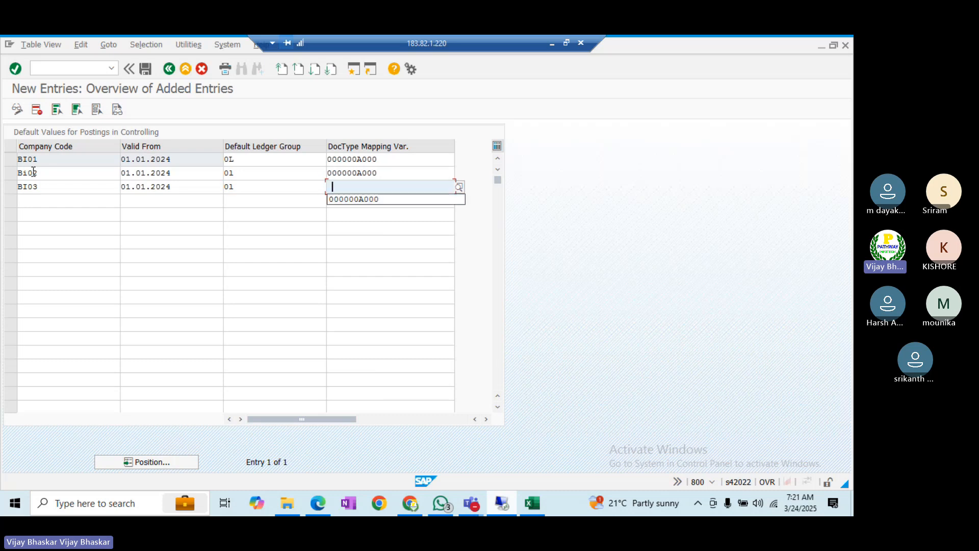
key(Down)
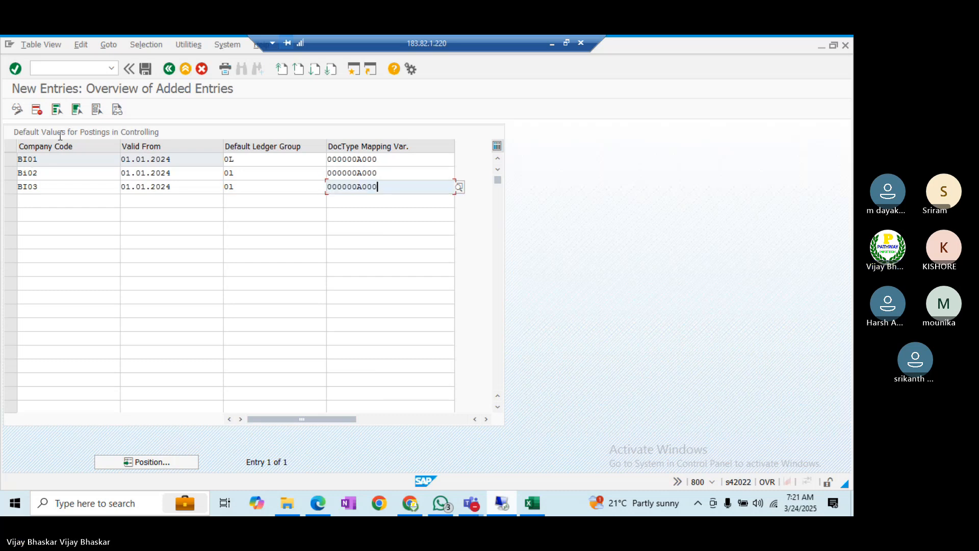
- Add a BU21 entry dated 01.01.2024 with ledger group 0L and the mapping variant, then validate
click(32, 201)
text(BU21)
key(Tab)
key(Down)
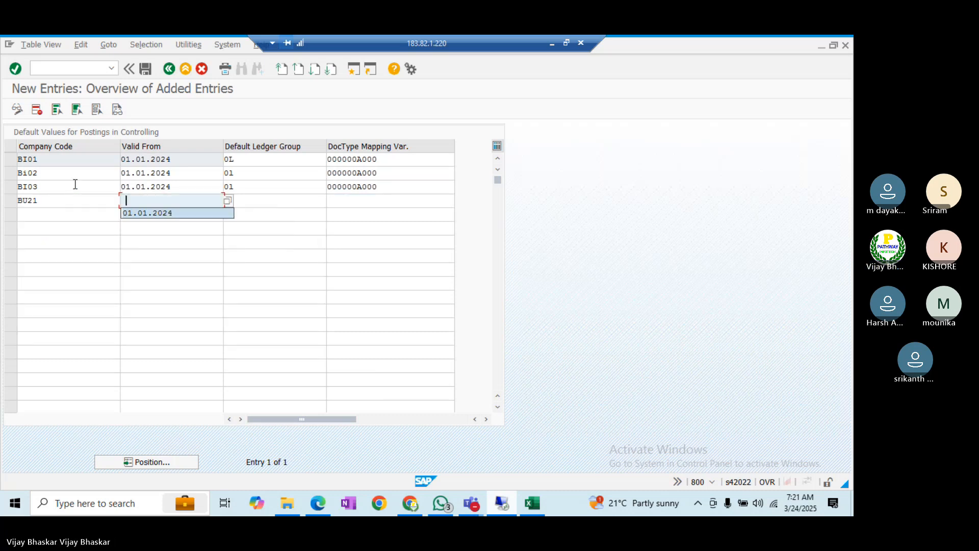
key(Tab)
key(Down)
key(Tab)
key(Return)
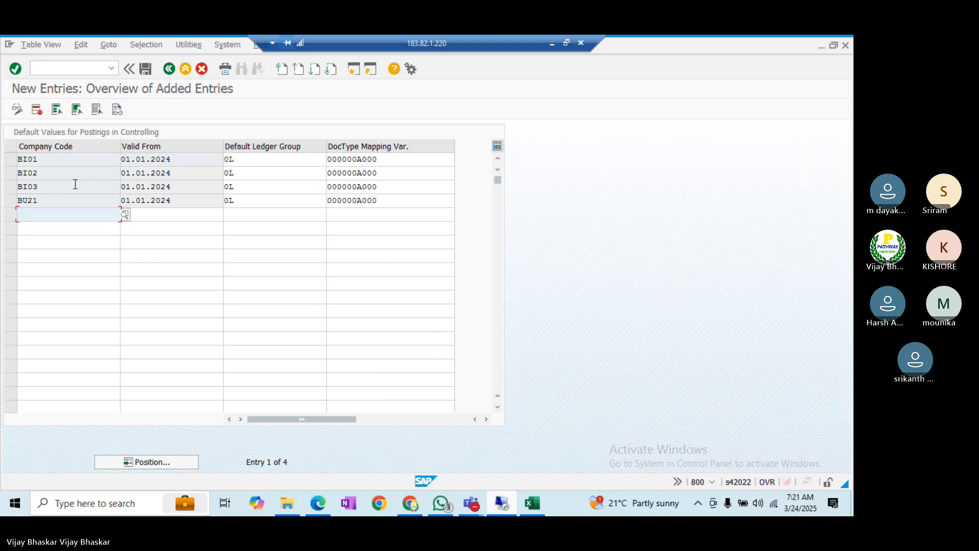
- Save the four default-value entries to the customizing request and return to the IMG tree
key(ctrl+s)
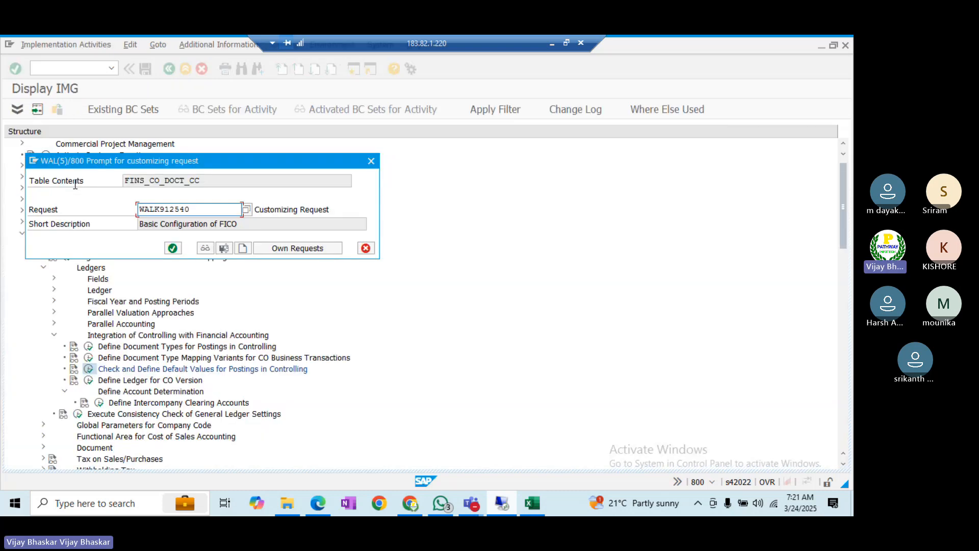
key(Return)
key(F3)
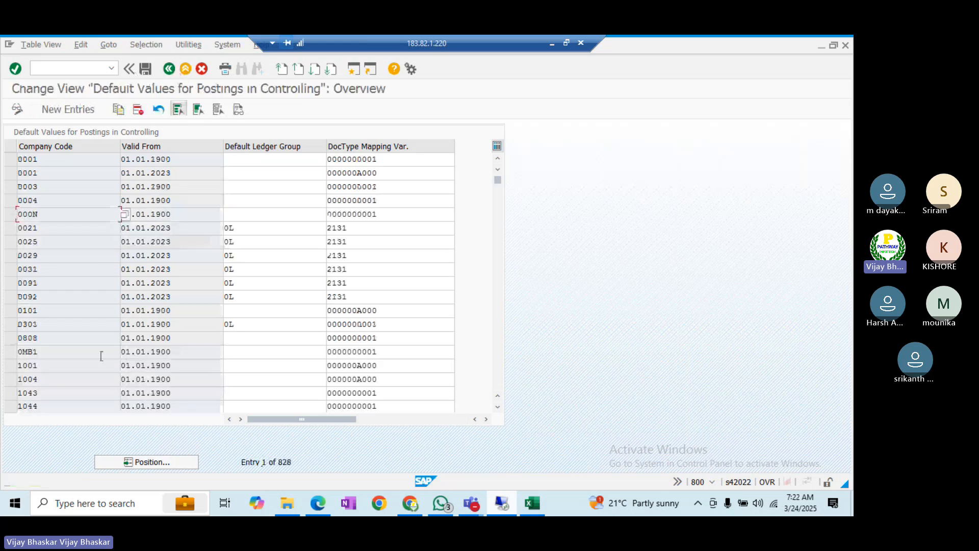
click(169, 69)
- Open Define Ledger for CO Version and jump to controlling area BALL
click(126, 382)
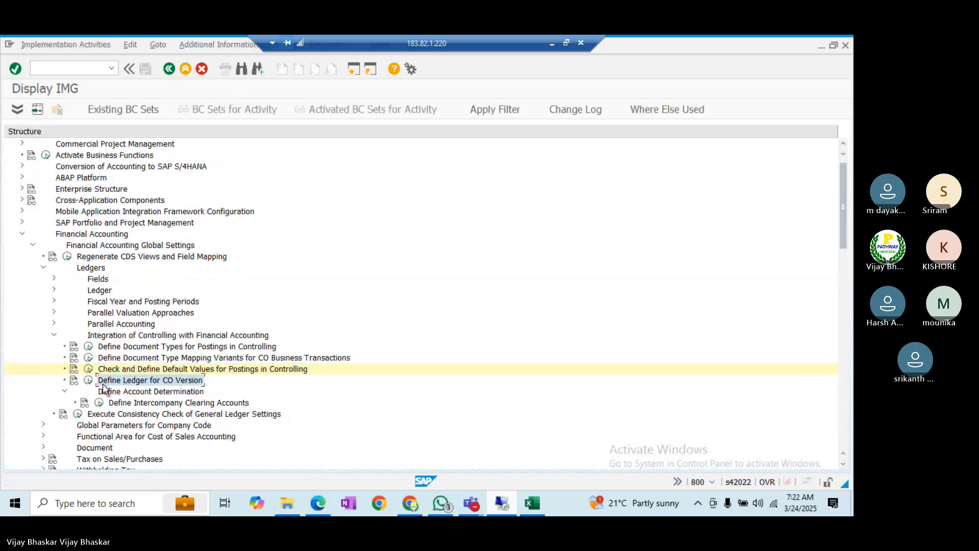
double_click(102, 384)
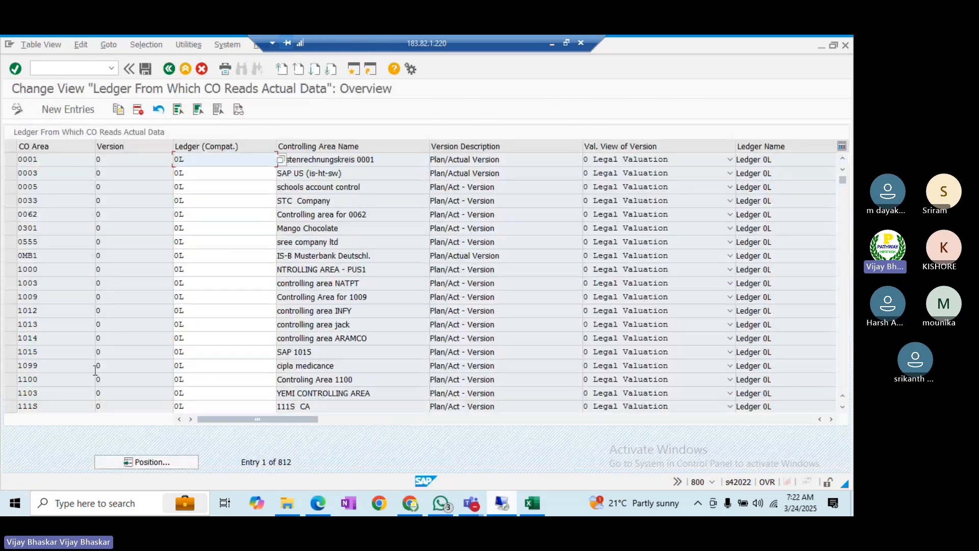
click(158, 463)
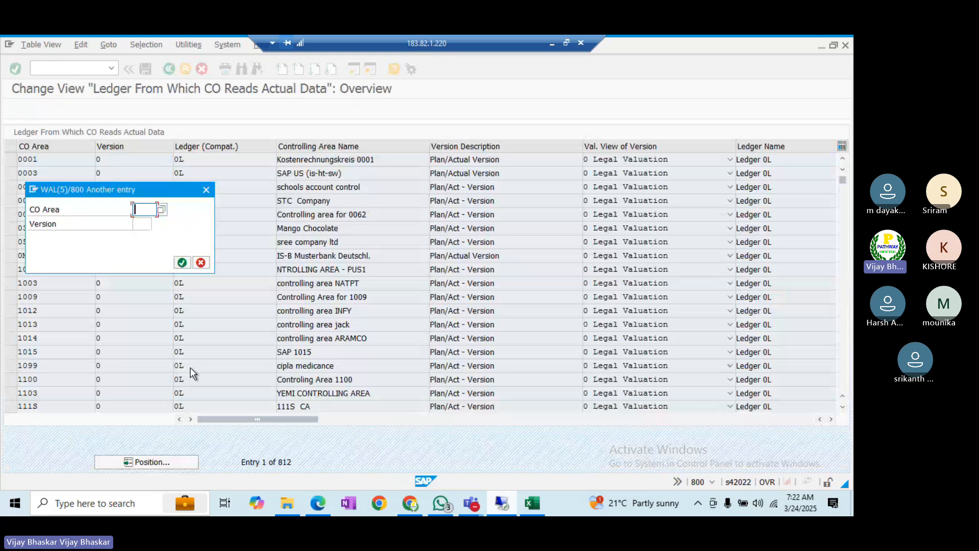
text(BALL)
key(Return)
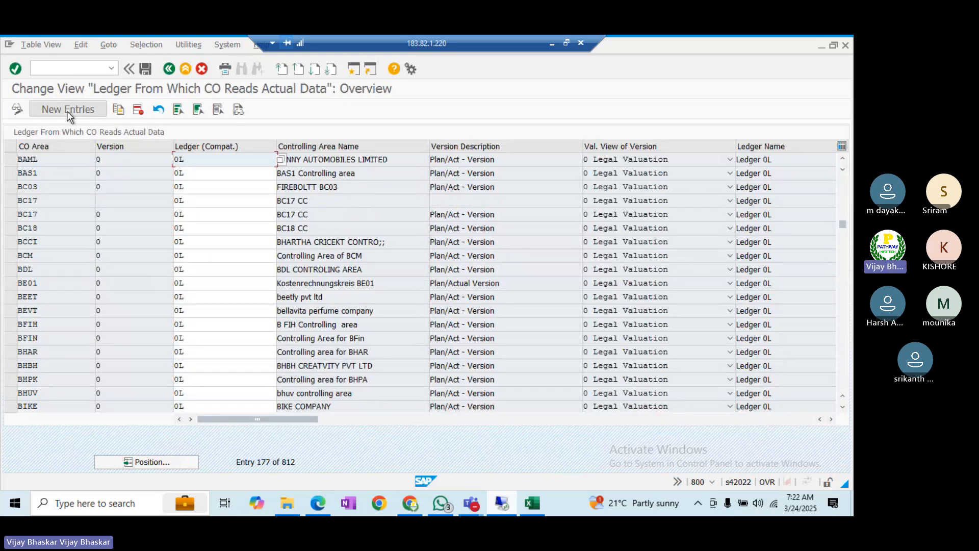
- Add an entry mapping CO area BALL, version 0, to ledger 0L and save it to the customizing request
click(68, 111)
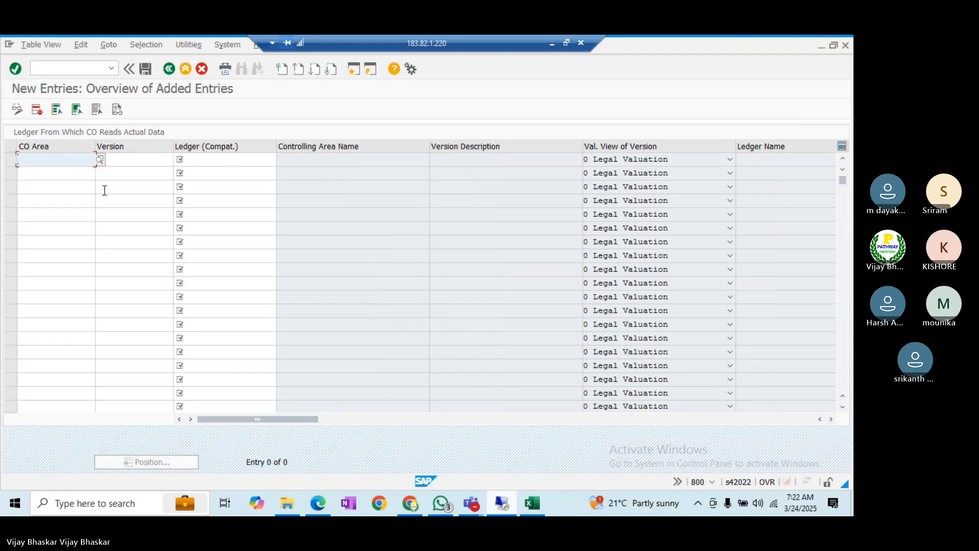
text(BALL)
key(Tab)
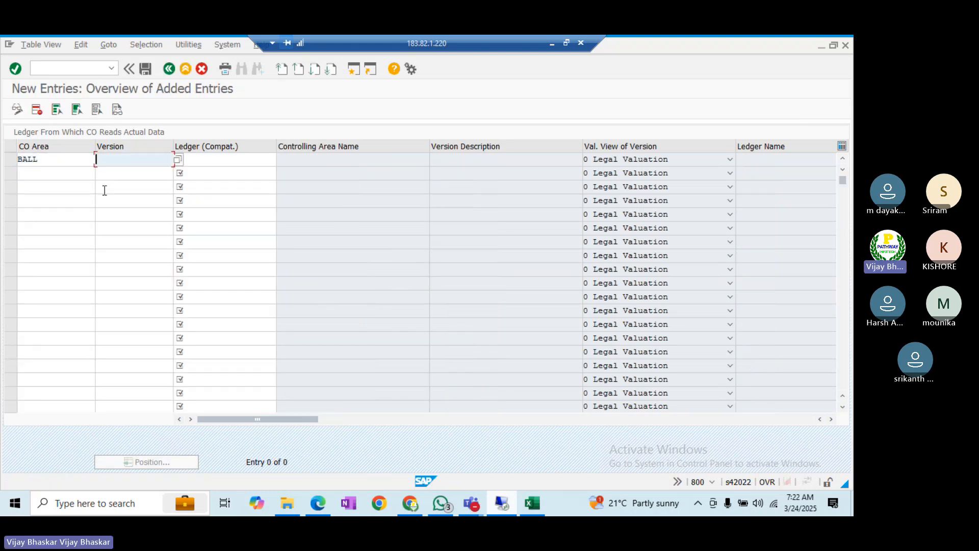
text(0)
key(Tab)
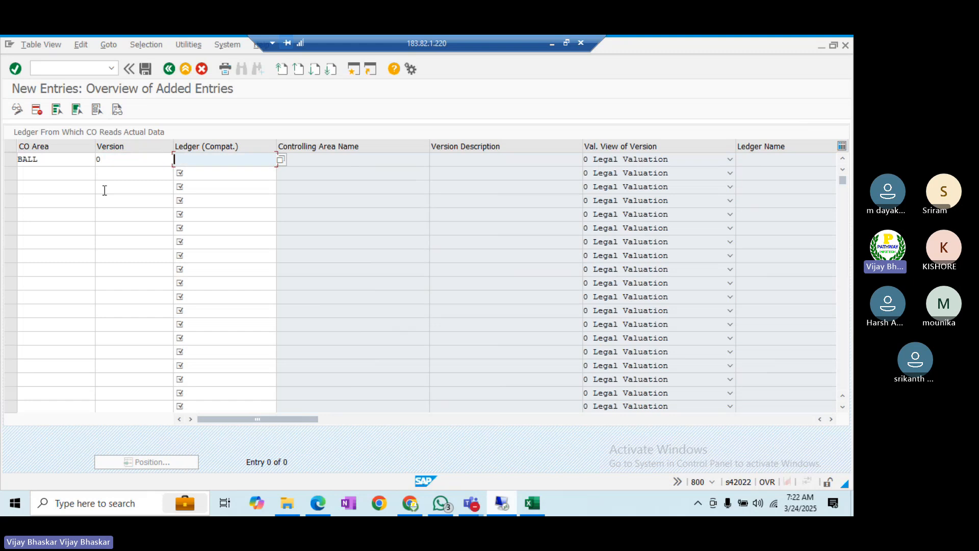
text(0L)
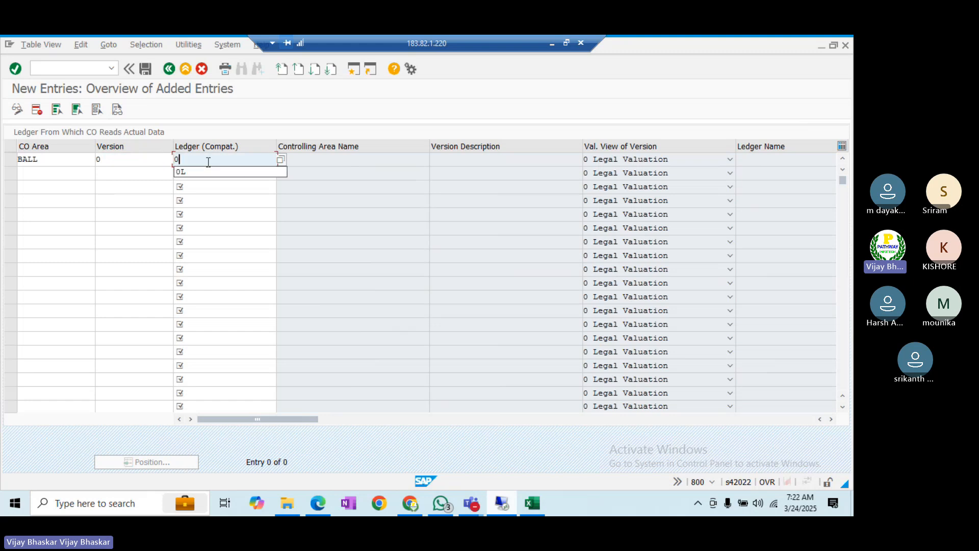
key(Return)
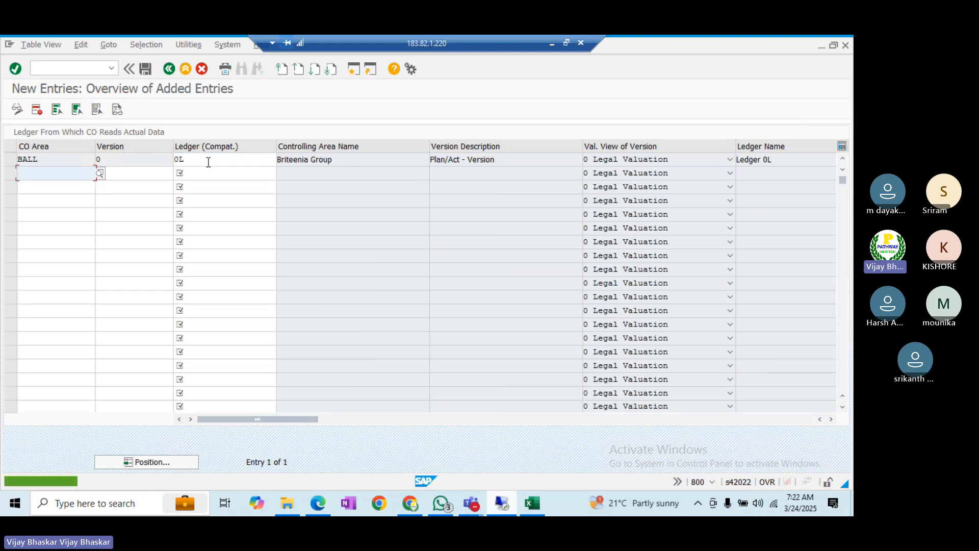
key(ctrl+s)
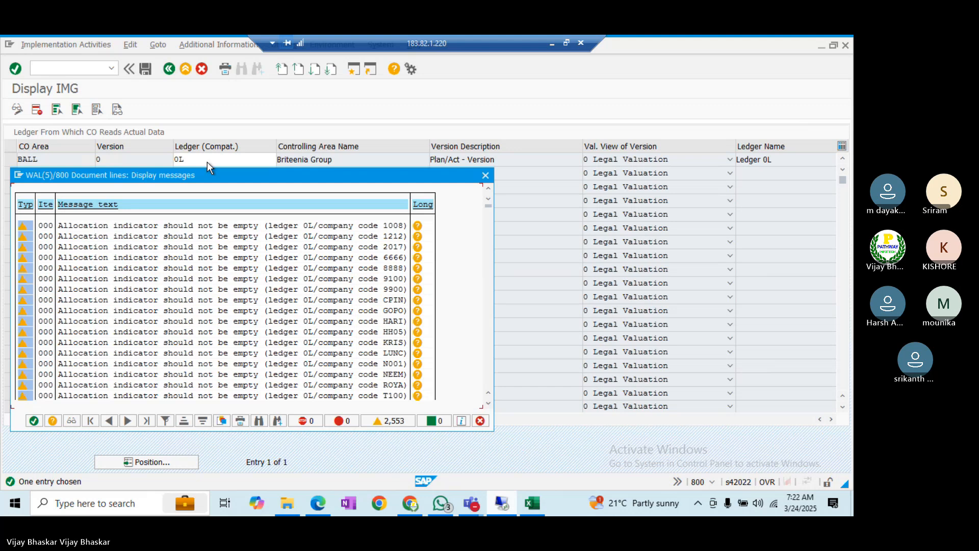
key(Return)
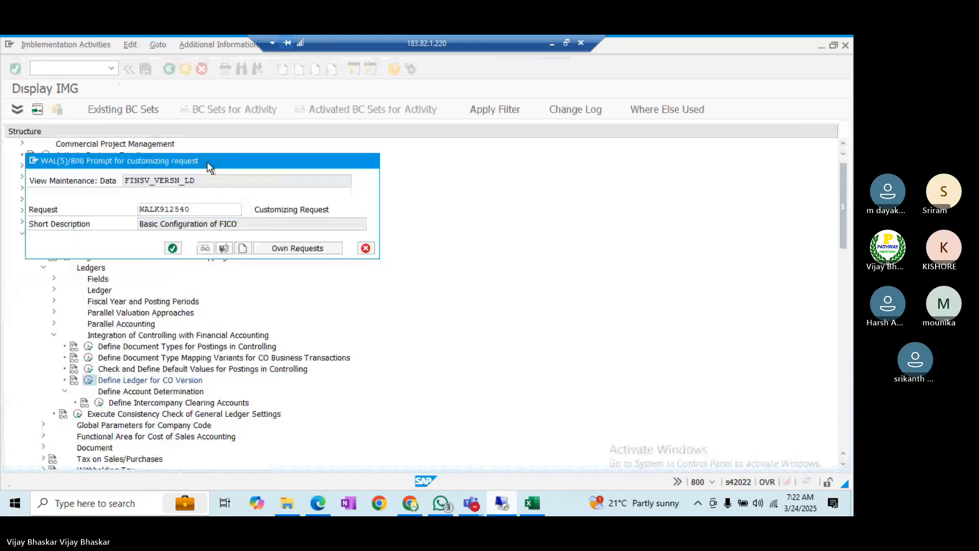
key(Return)
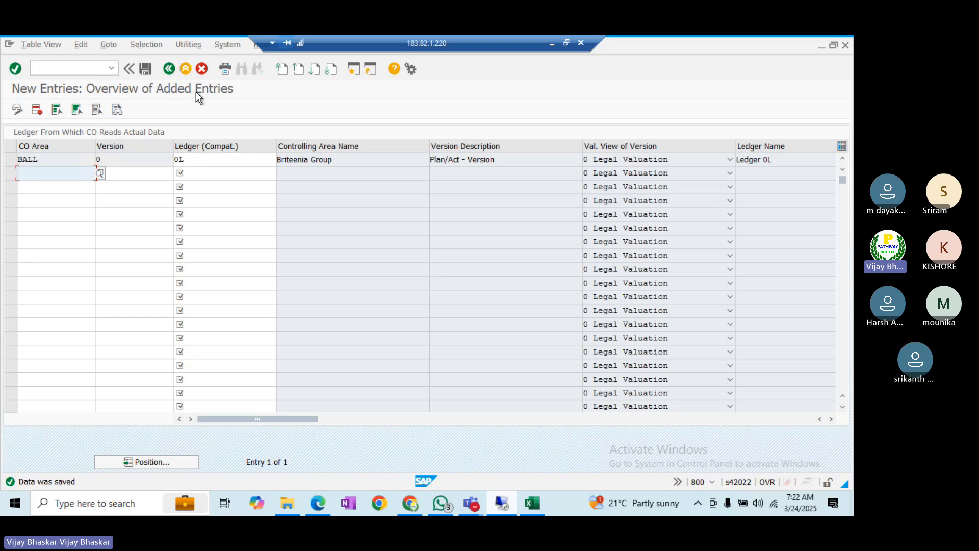
- Return to the IMG structure and inspect the customizing error and inconsistency warning in the Messages window
click(168, 69)
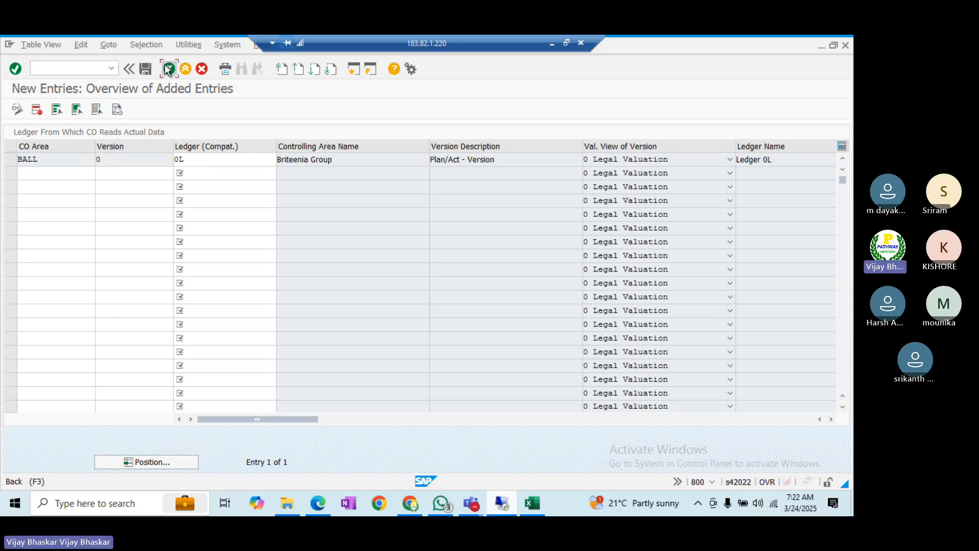
click(169, 70)
key(alt+Tab)
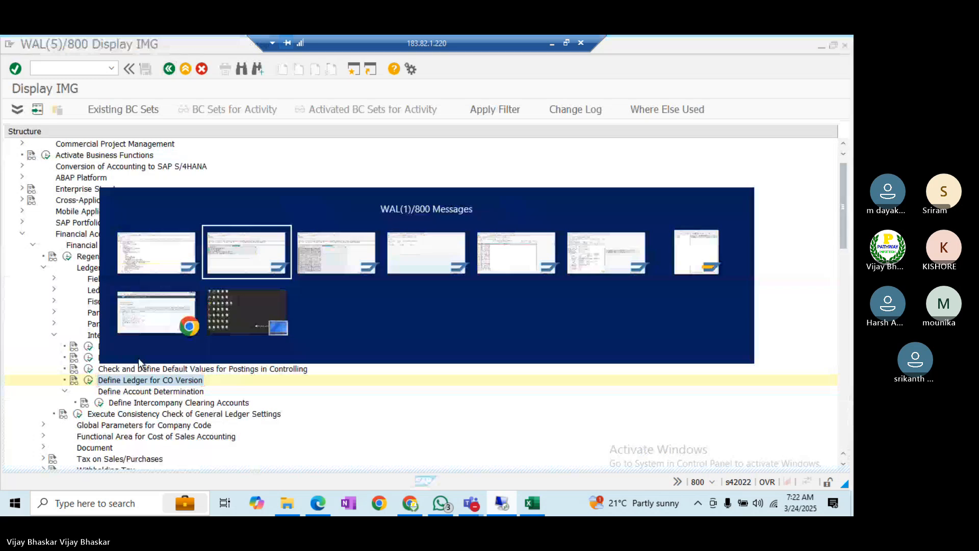
click(118, 251)
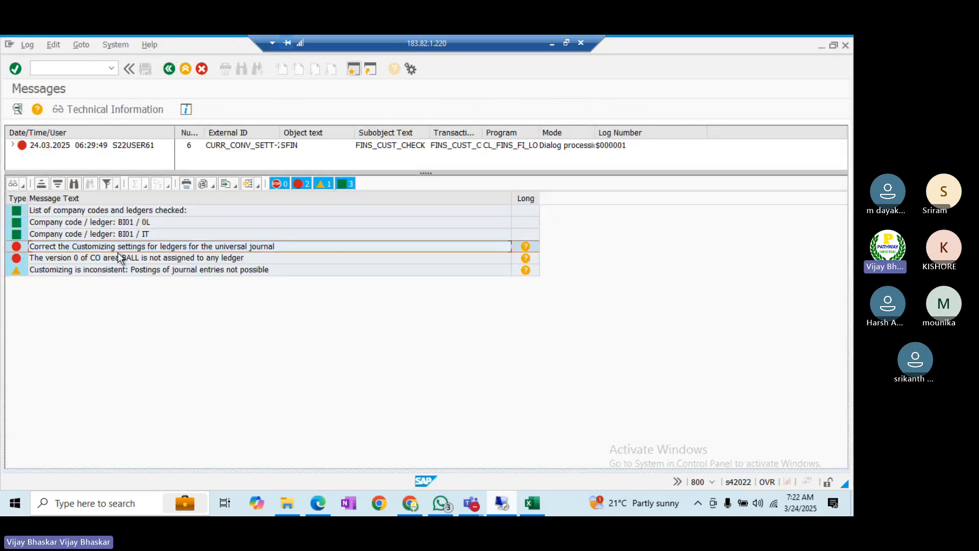
click(121, 270)
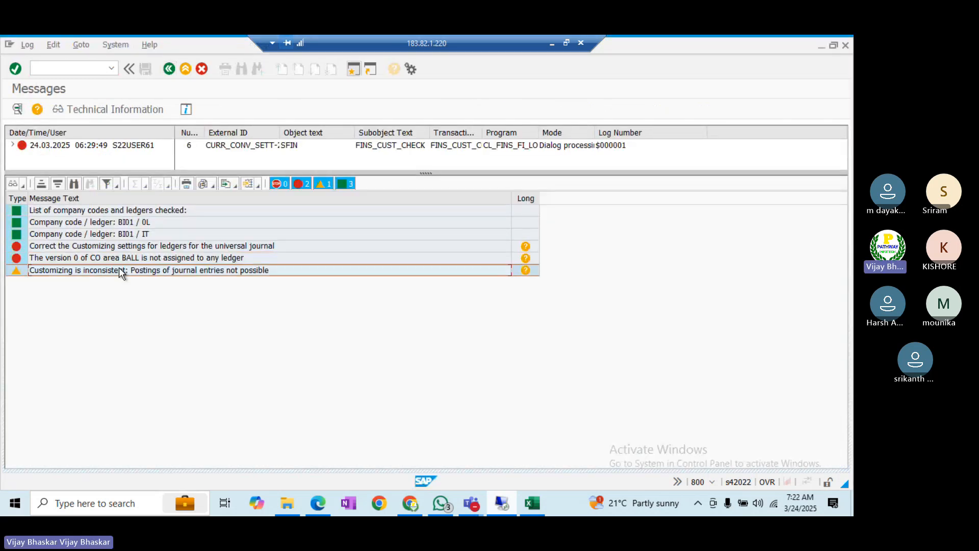
- Rerun the ledger customizing check for BI01 and review the IT and 0L result lines
click(169, 69)
click(17, 110)
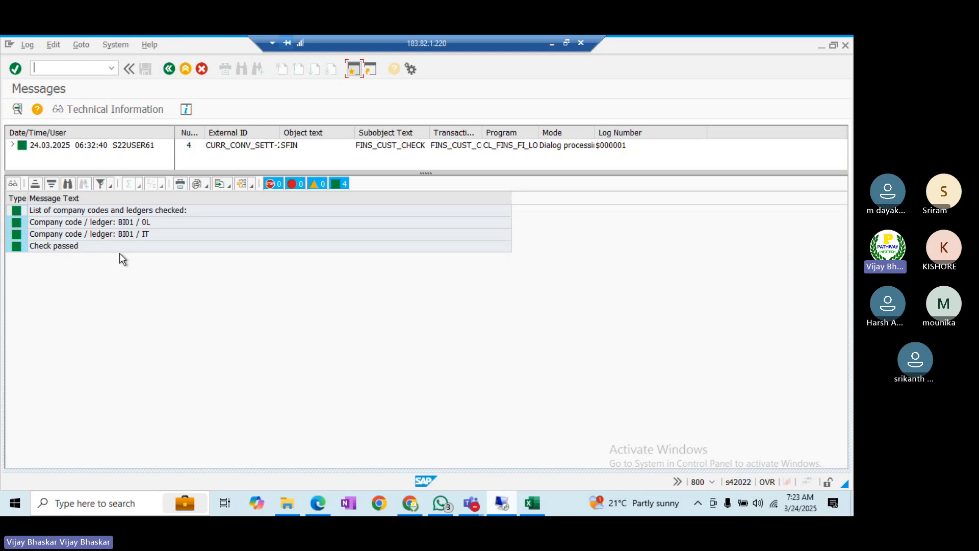
click(142, 234)
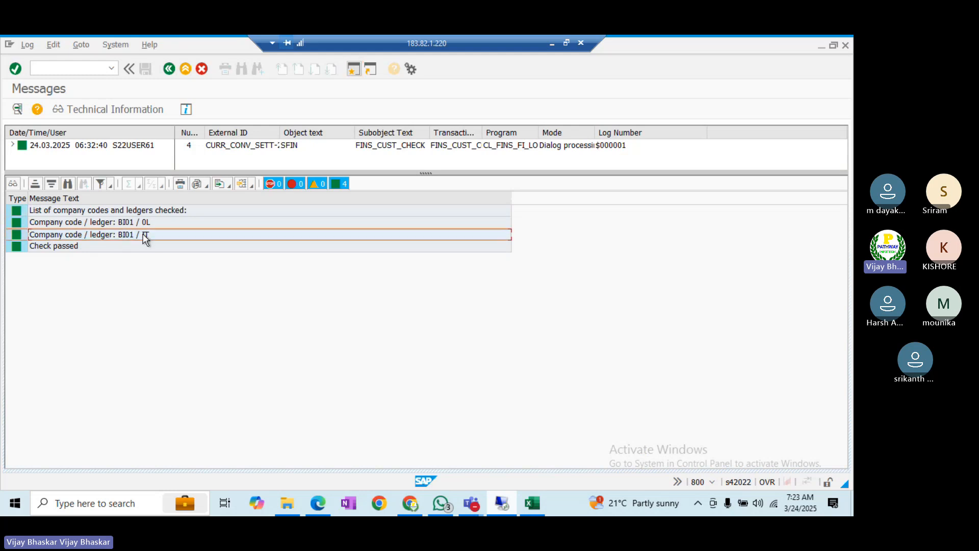
click(130, 166)
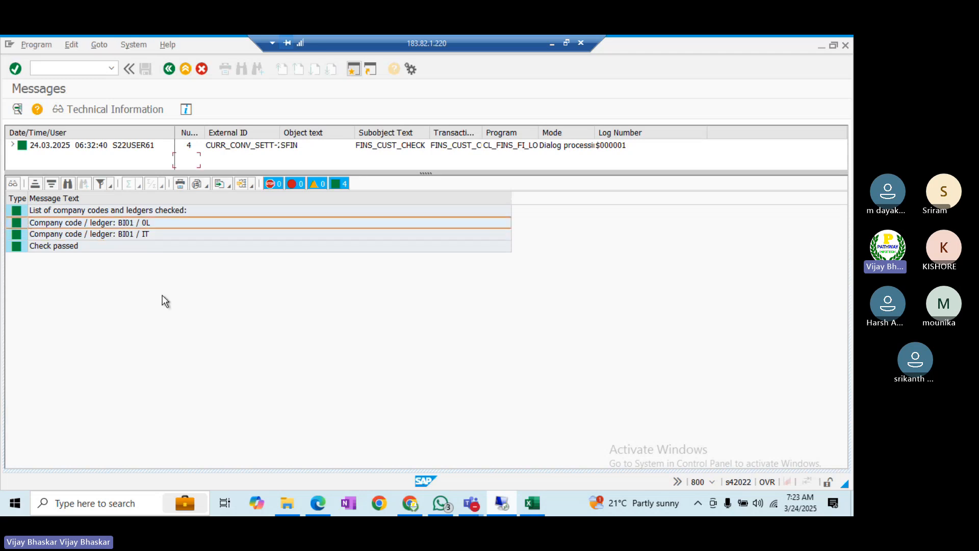
- Run the ledger customizing check for BI02 and review its IT result line
key(F3)
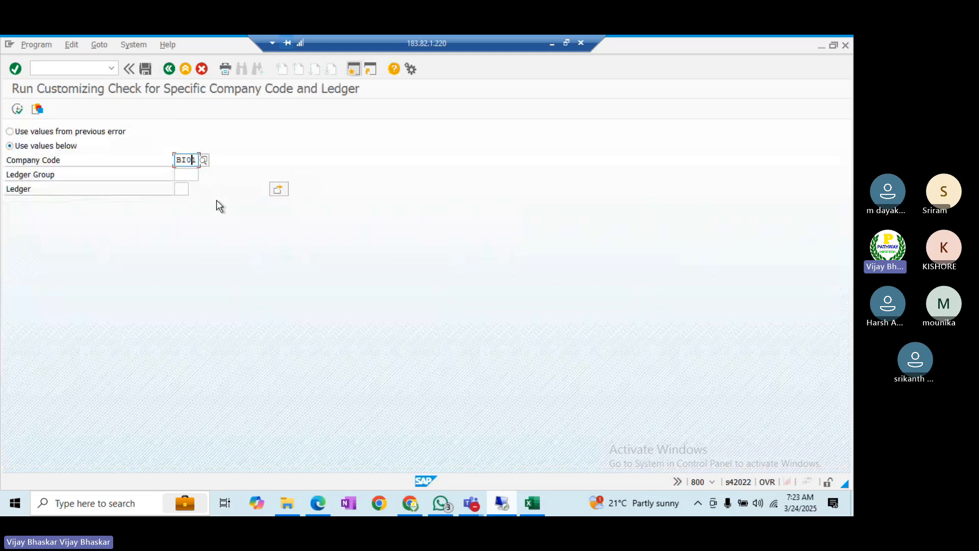
click(17, 109)
click(142, 234)
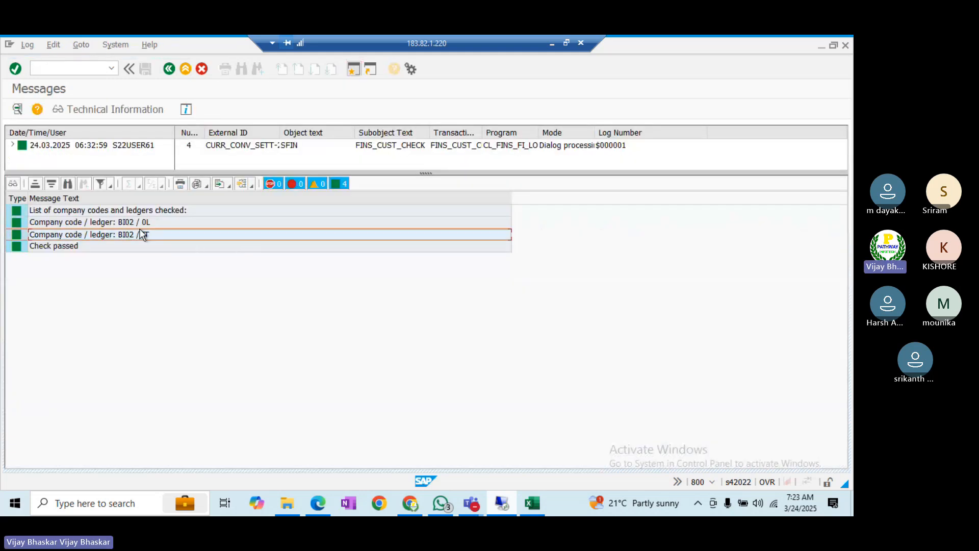
click(169, 69)
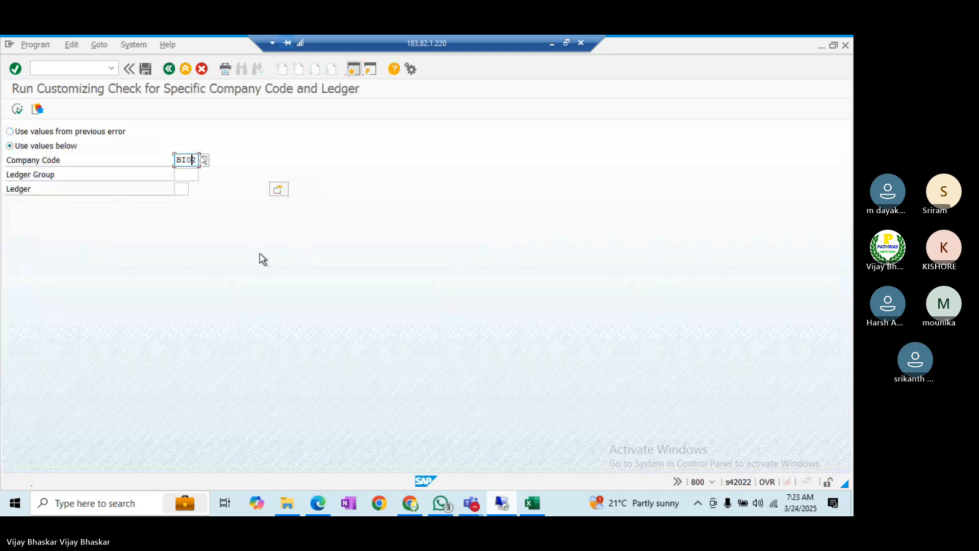
- Change the company code to BU21, rerun the check, and review its results
key(BackSpace)
key(BackSpace)
text(u21)
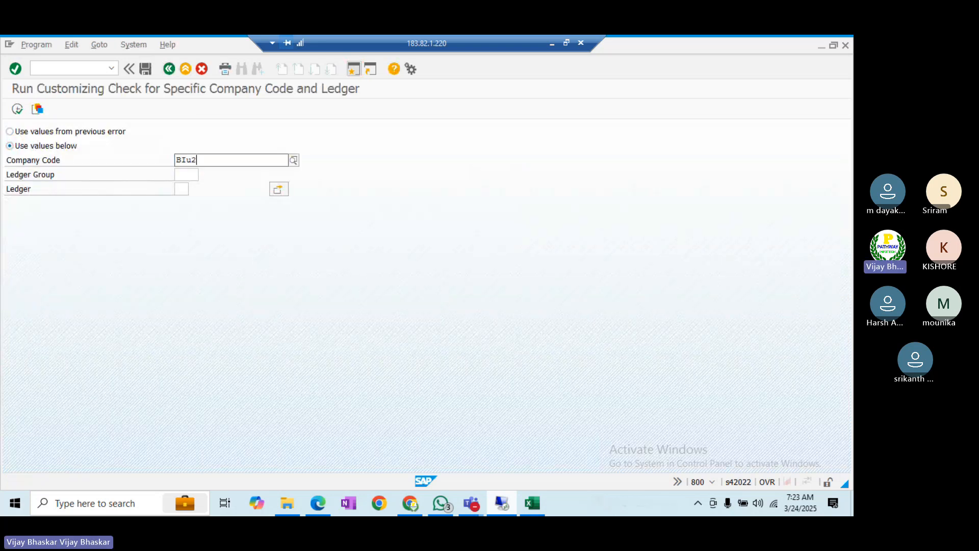
key(BackSpace)
key(BackSpace)
key(BackSpace)
key(BackSpace)
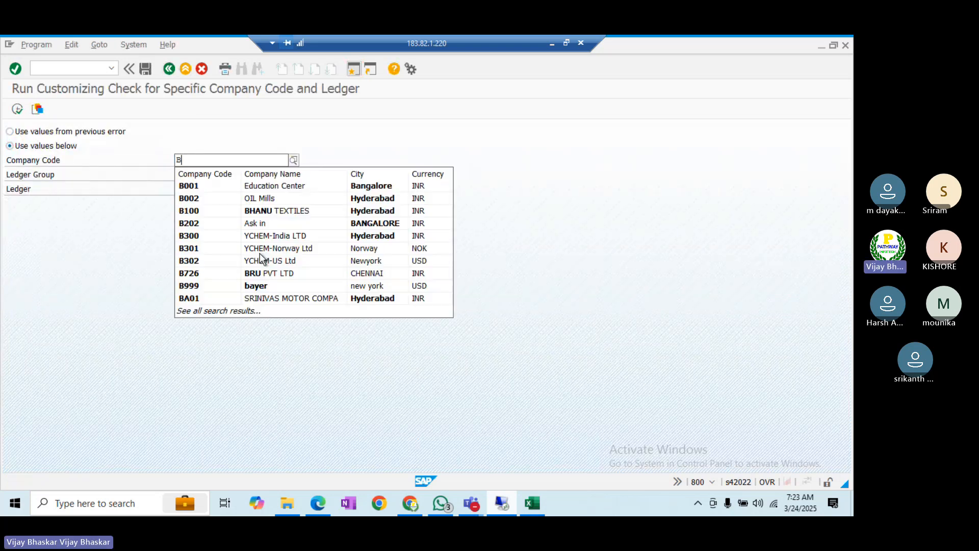
text(u21)
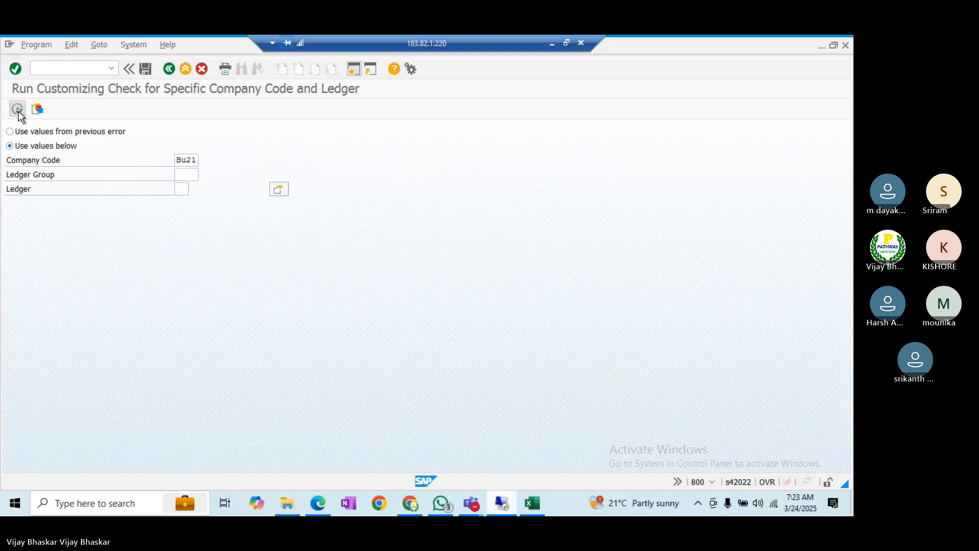
click(17, 109)
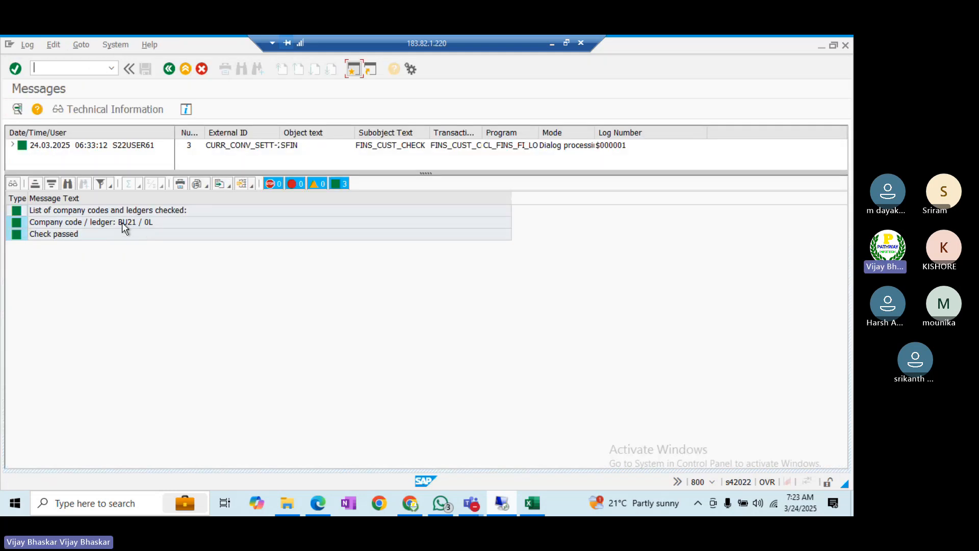
click(109, 227)
click(118, 236)
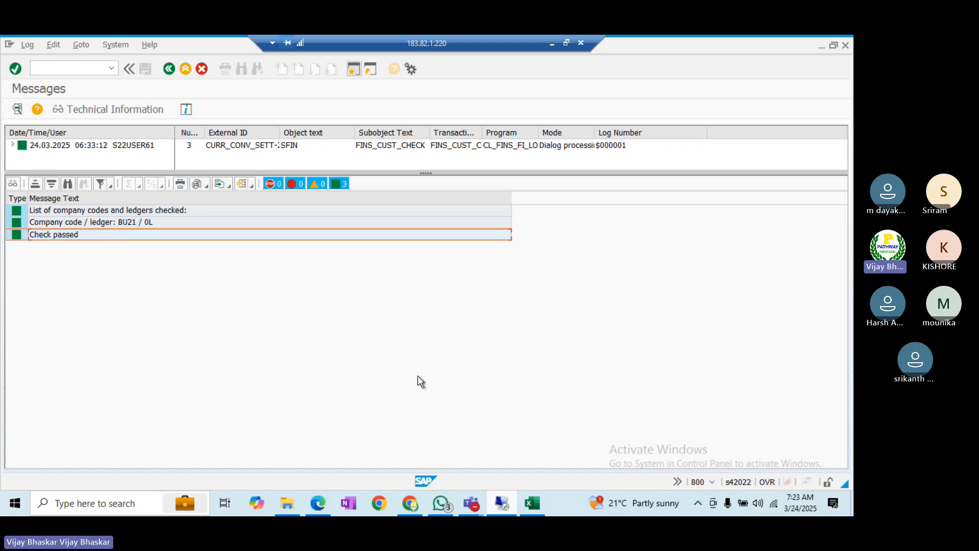
mouse_move(539, 500)
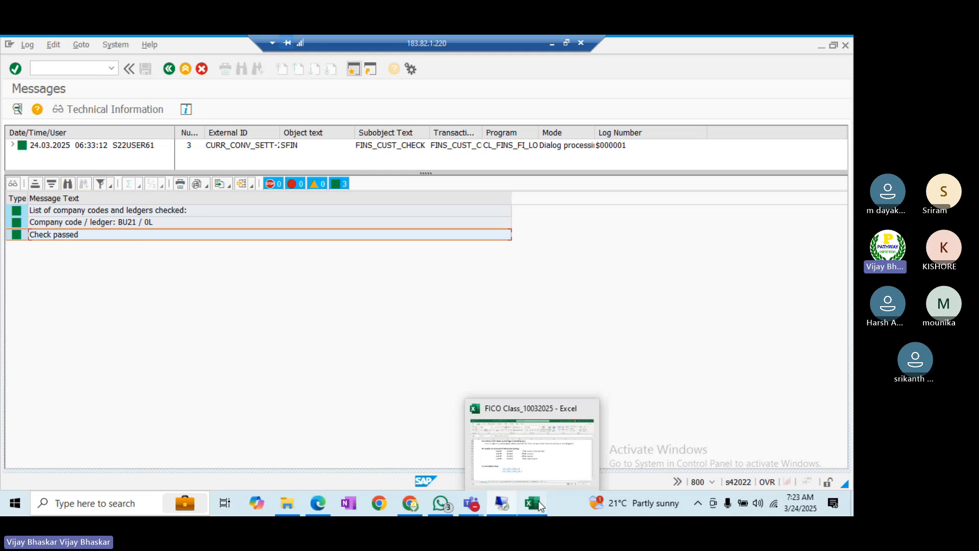
- Review the Consistency check notes in the FICO Excel workbook, then return to the SAP message log
click(540, 505)
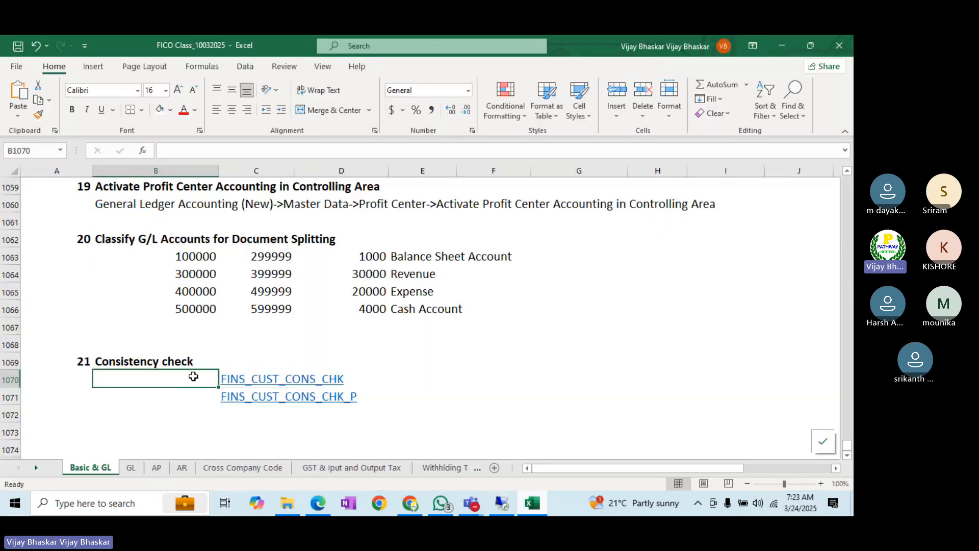
click(397, 380)
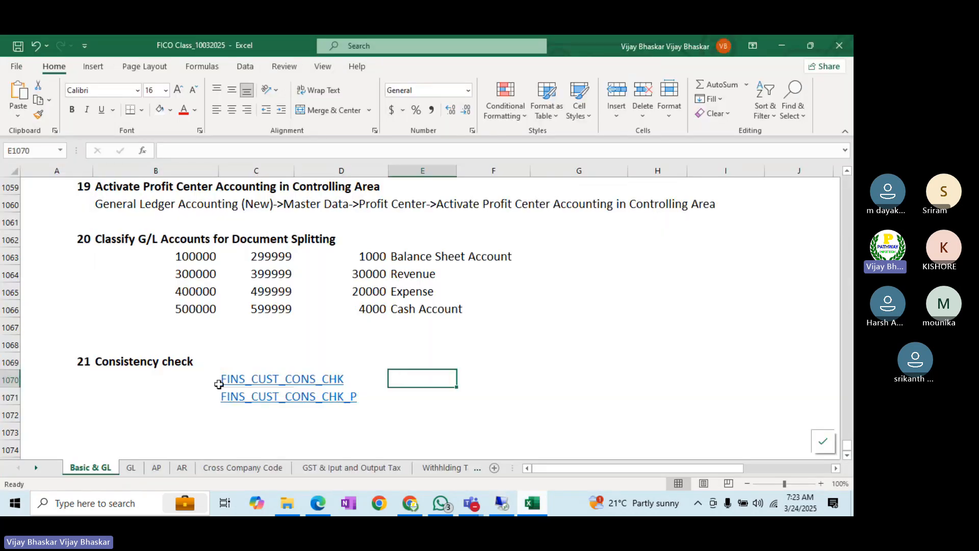
click(193, 376)
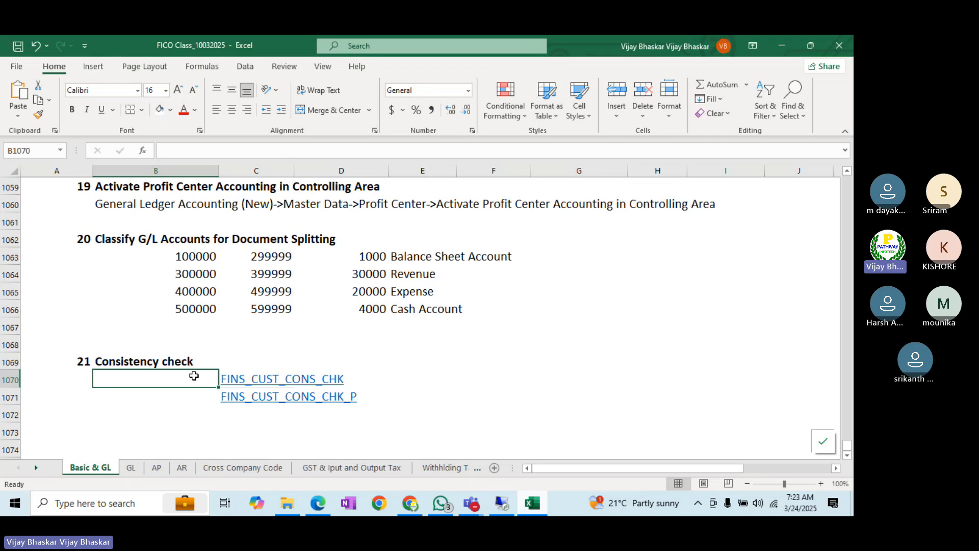
key(alt+Tab)
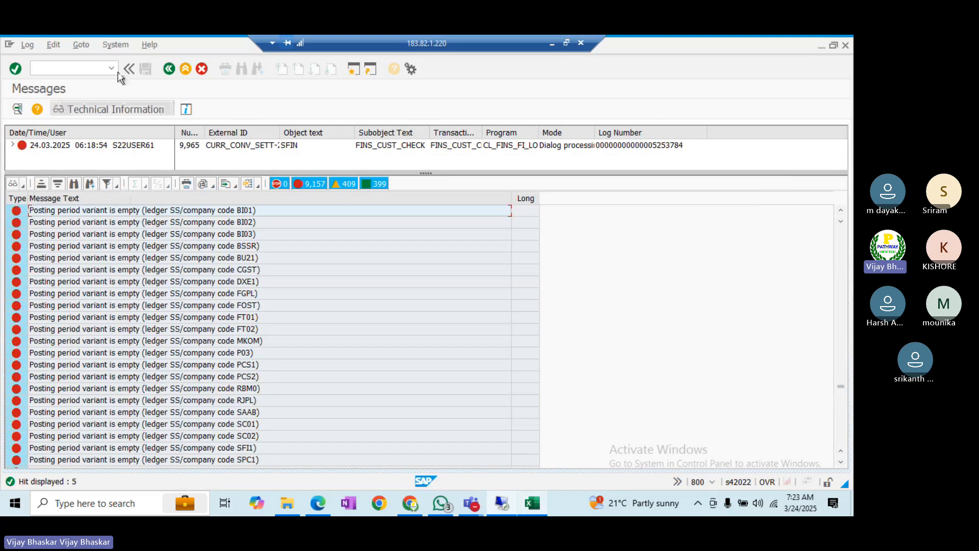
- Launch the consistency check transaction by pasting its code after '/' in the command field
click(69, 68)
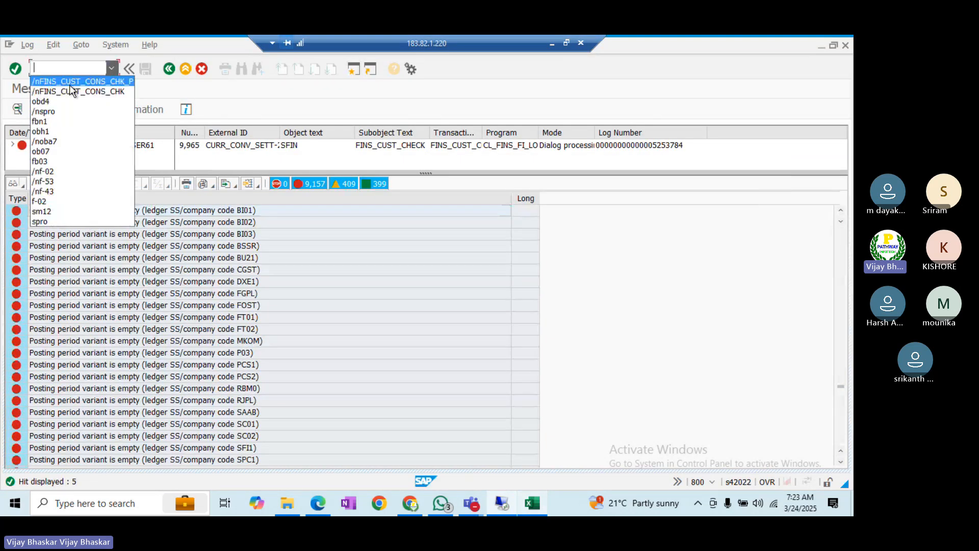
click(36, 66)
text(/)
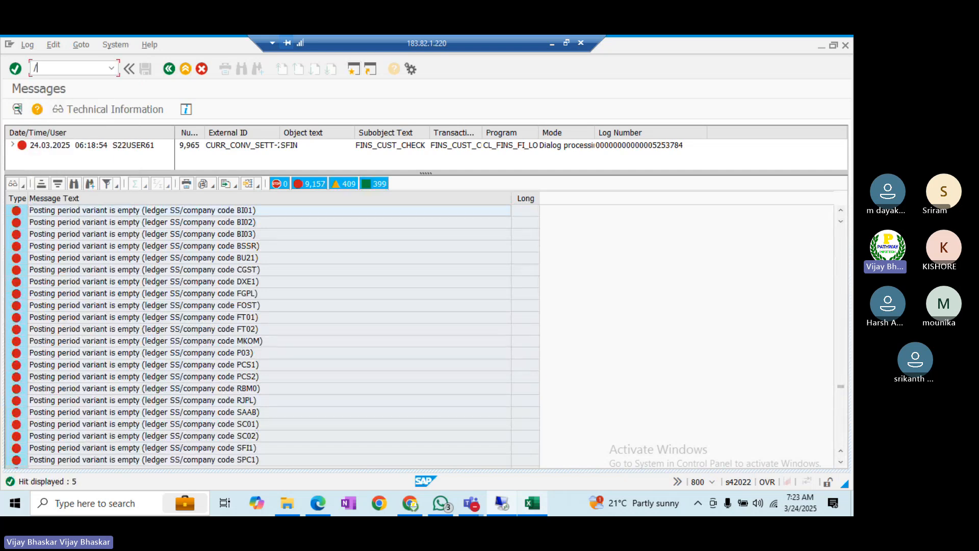
text(FINS_CUST_CONS_CHK)
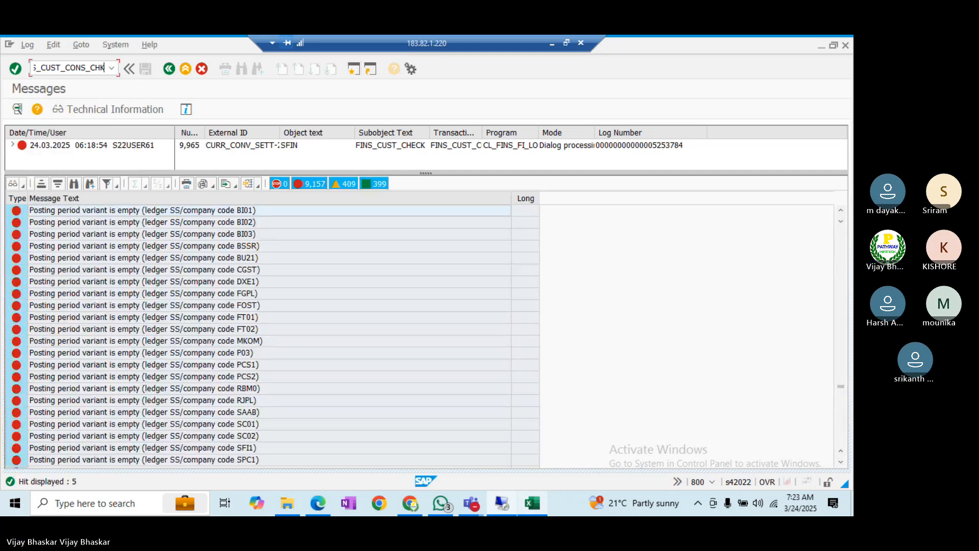
key(Return)
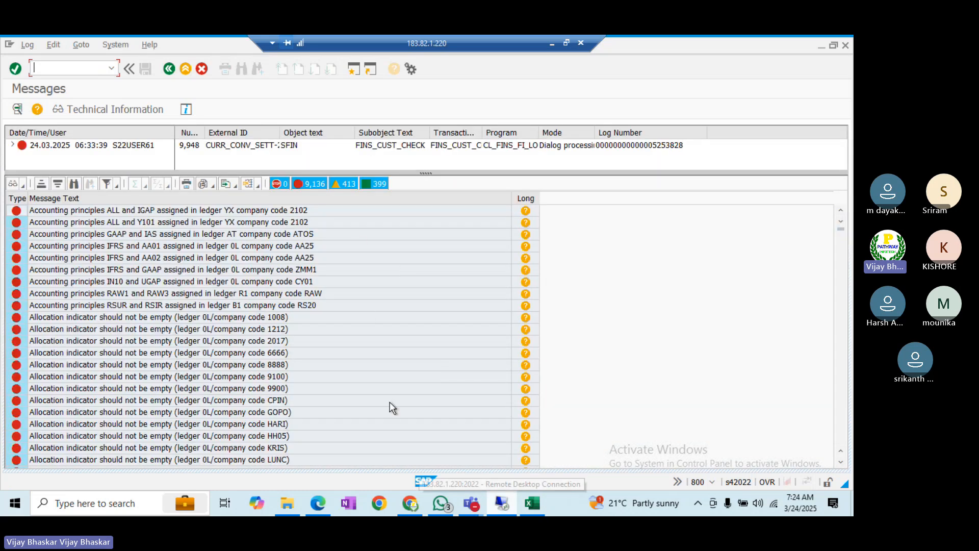
- Search the log for BI01, then narrow the Message Text column and widen Long Text
click(74, 184)
text(BI01)
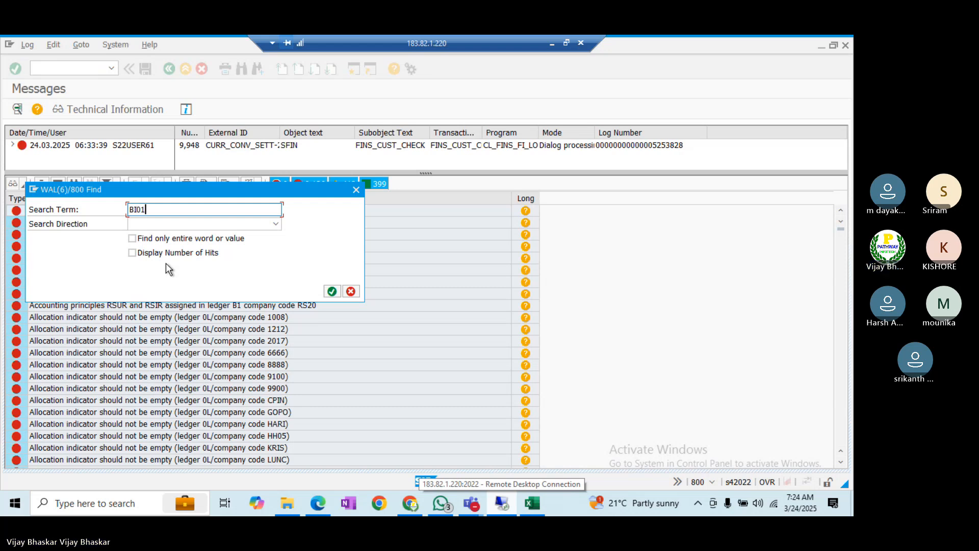
key(Return)
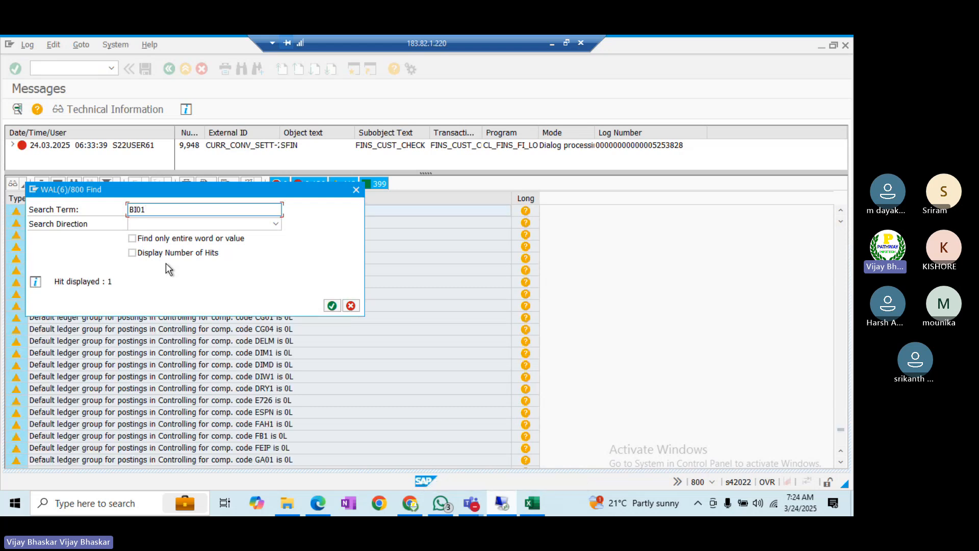
drag(148, 189, 252, 328)
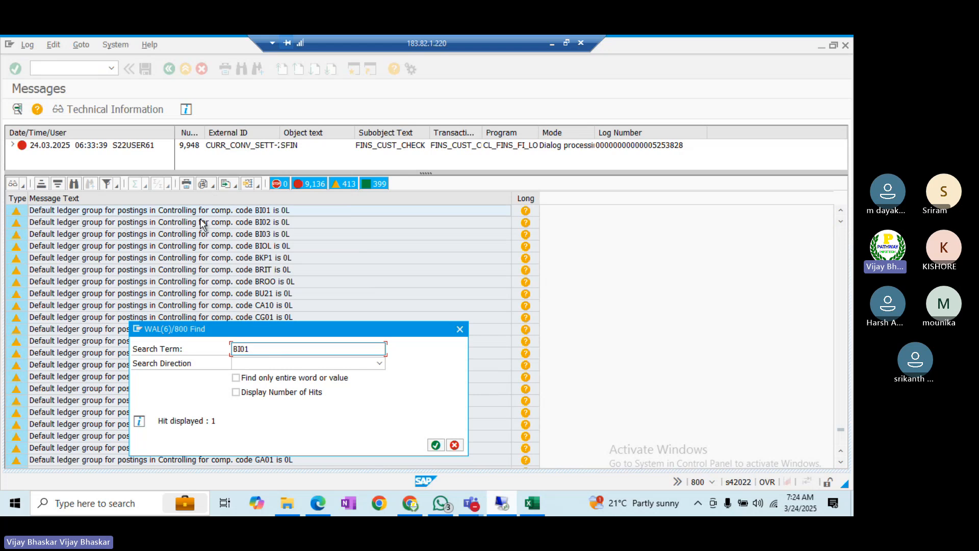
click(459, 330)
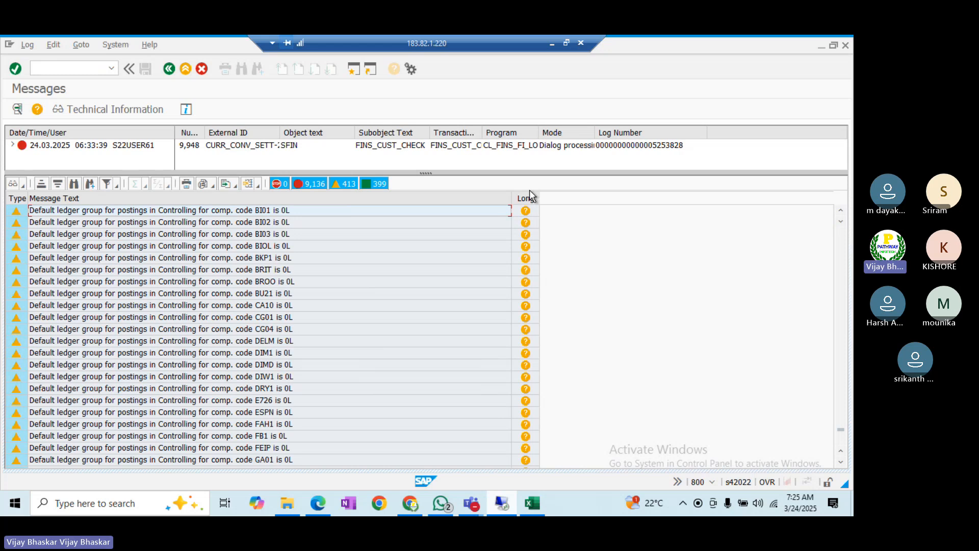
drag(511, 198, 448, 208)
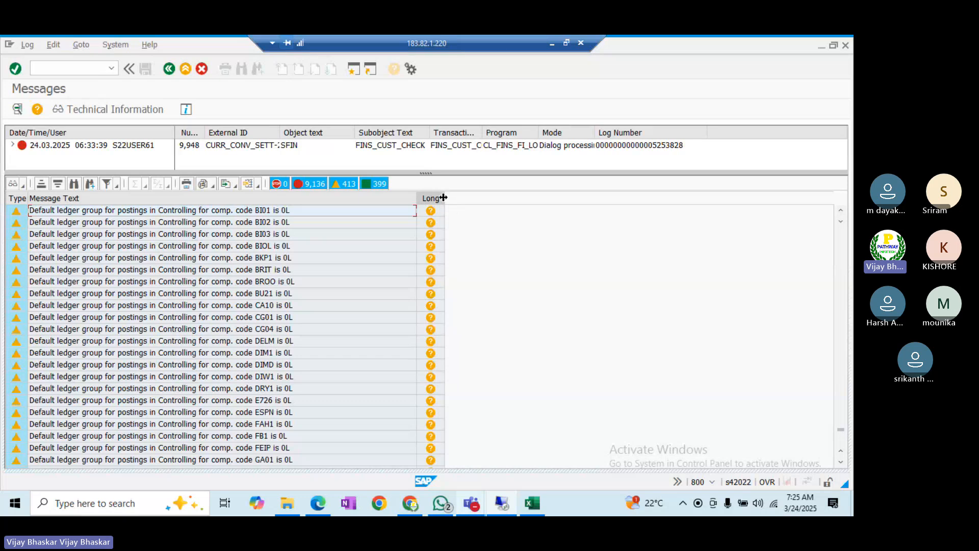
drag(443, 198, 466, 199)
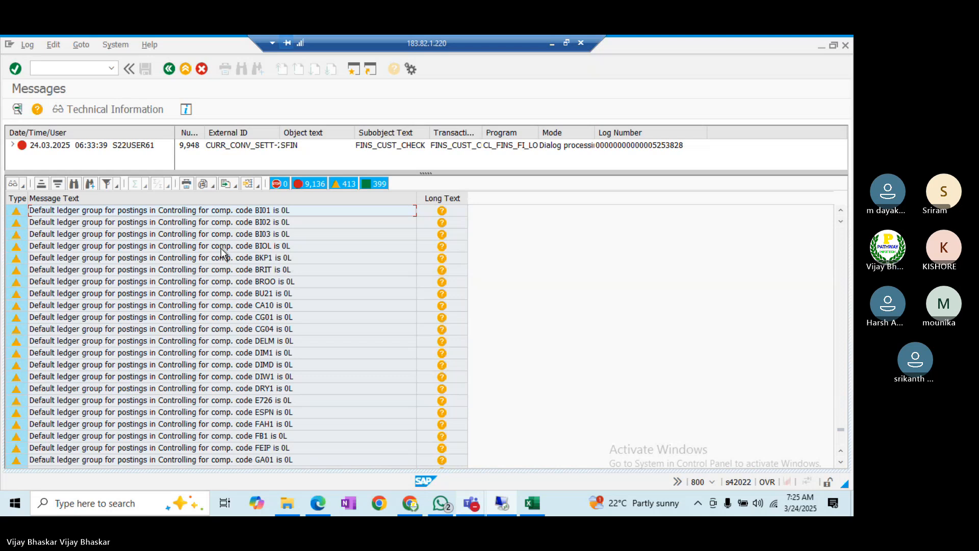
- In the Excel notes, open the GL sheet and insert a blank row above the General Ledger heading
click(530, 505)
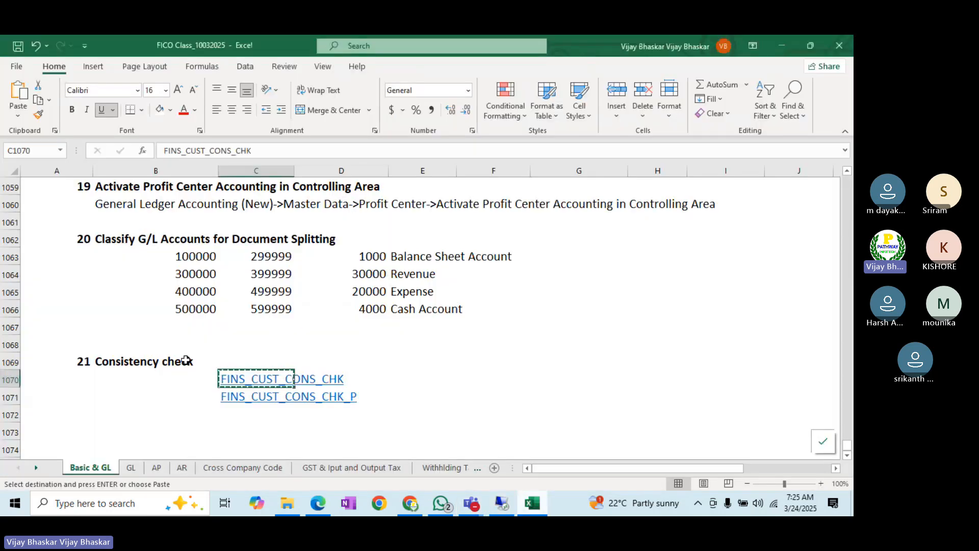
click(111, 412)
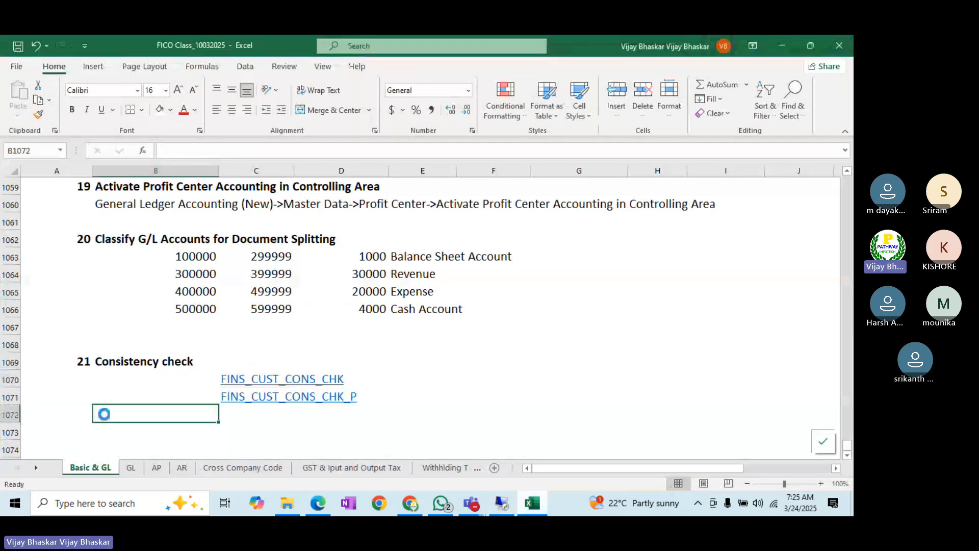
click(130, 468)
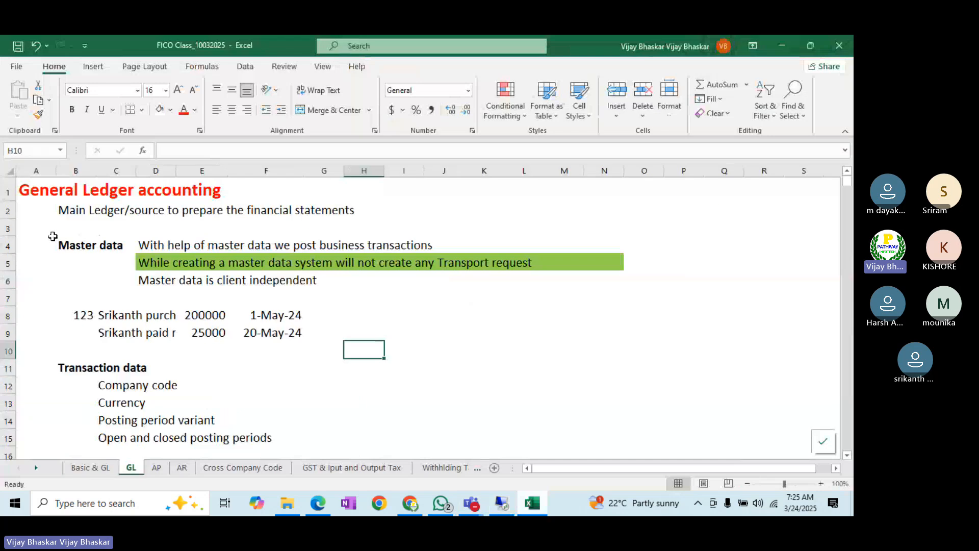
right_click(7, 192)
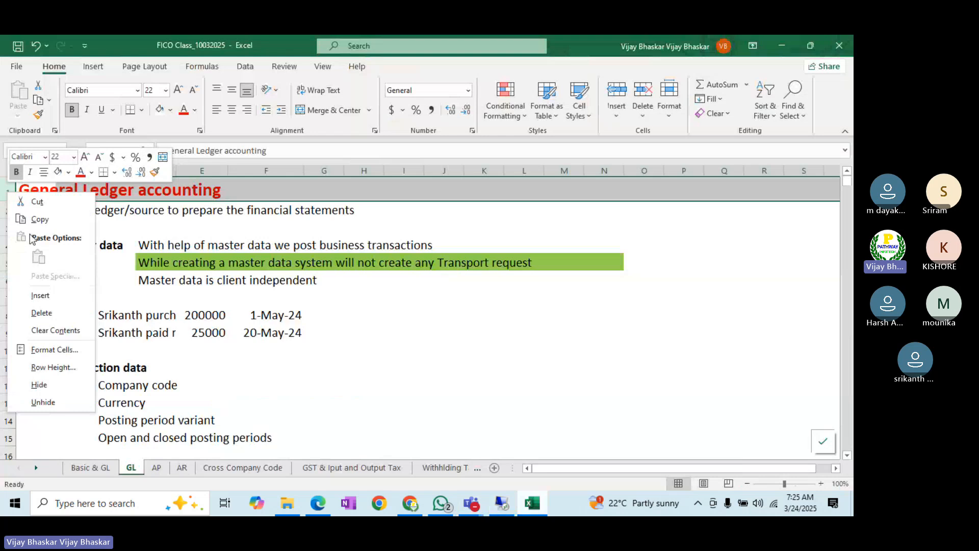
click(45, 291)
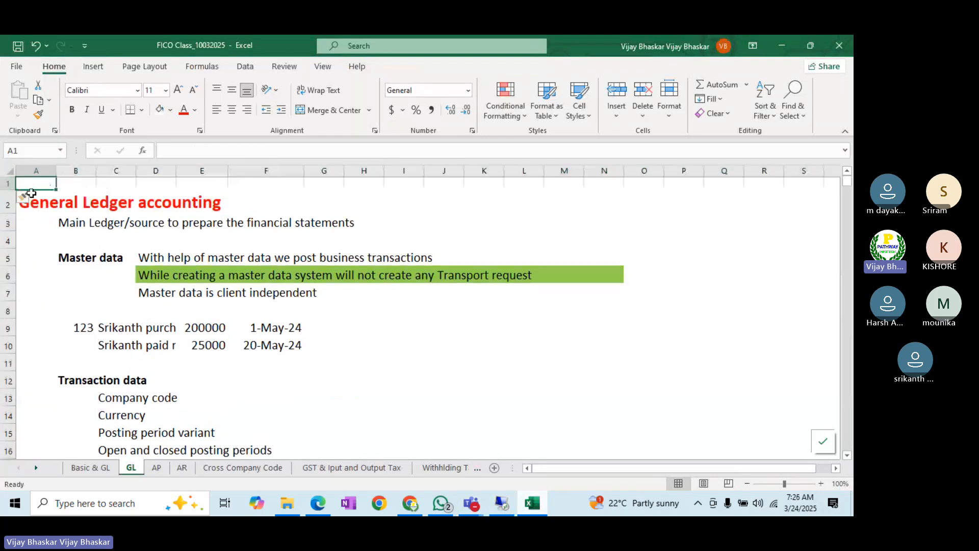
- Copy row 4's formatting onto row 1 and enter a bold 24 Mar 25 in A1
click(7, 242)
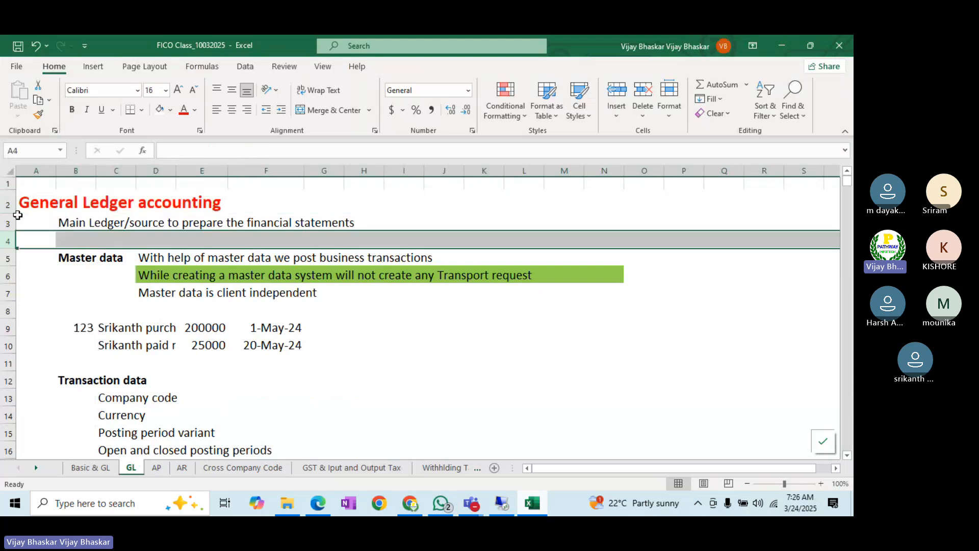
click(38, 115)
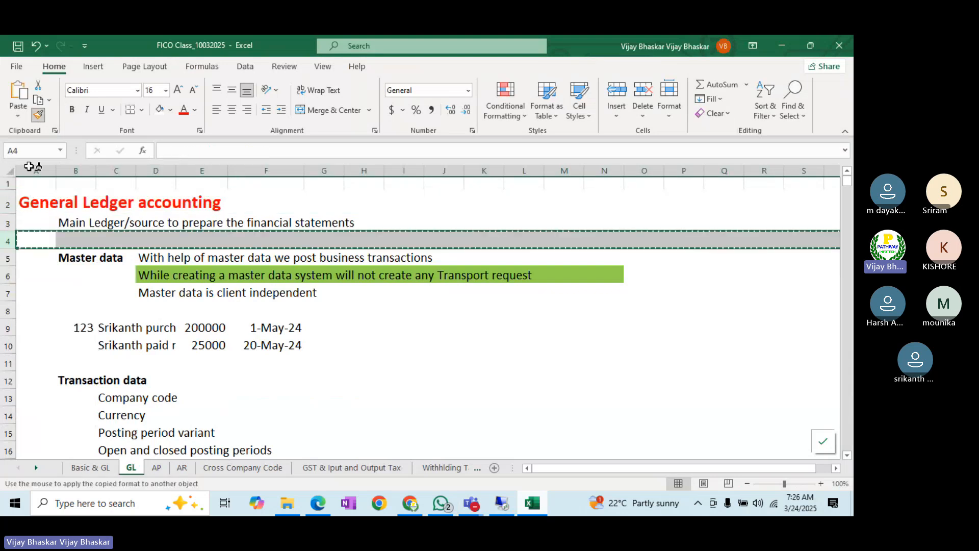
click(8, 185)
click(44, 186)
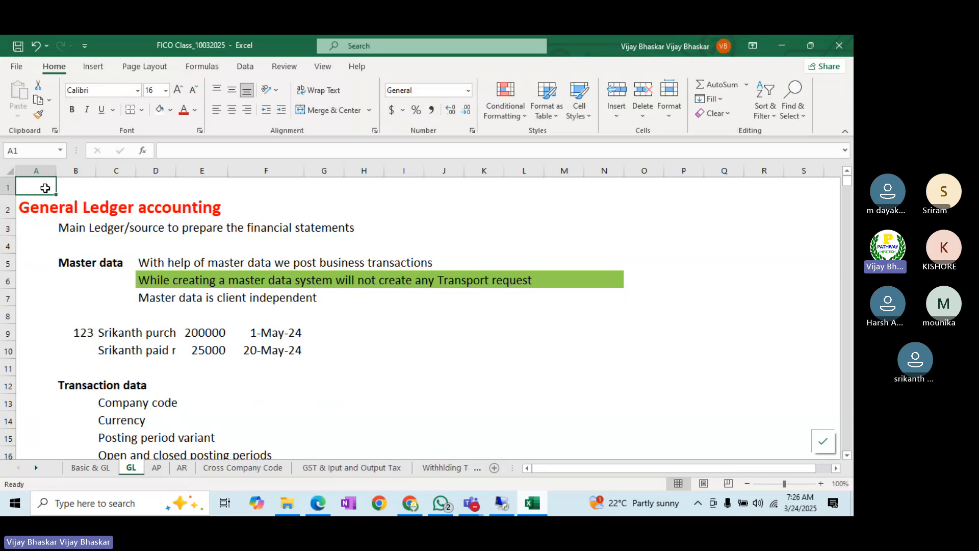
text(24)
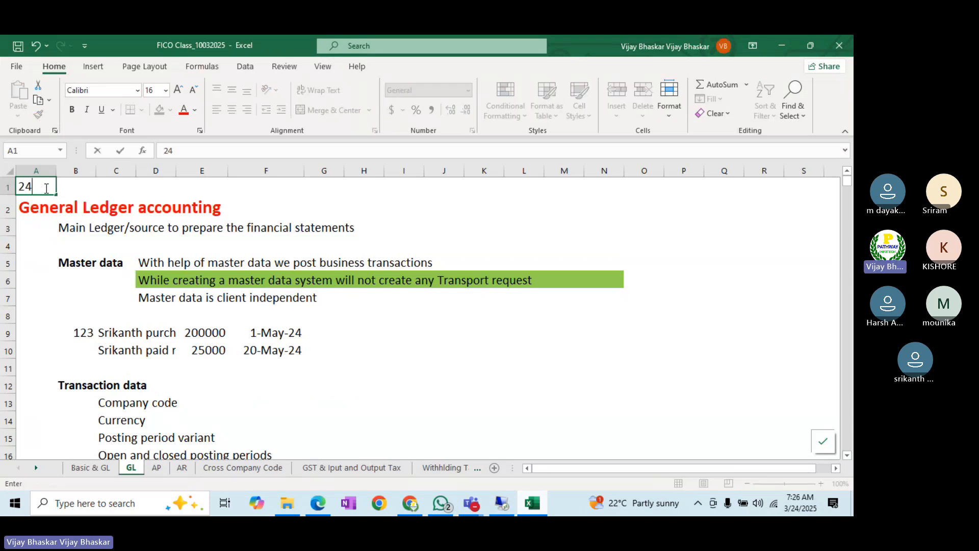
text( Mar 25)
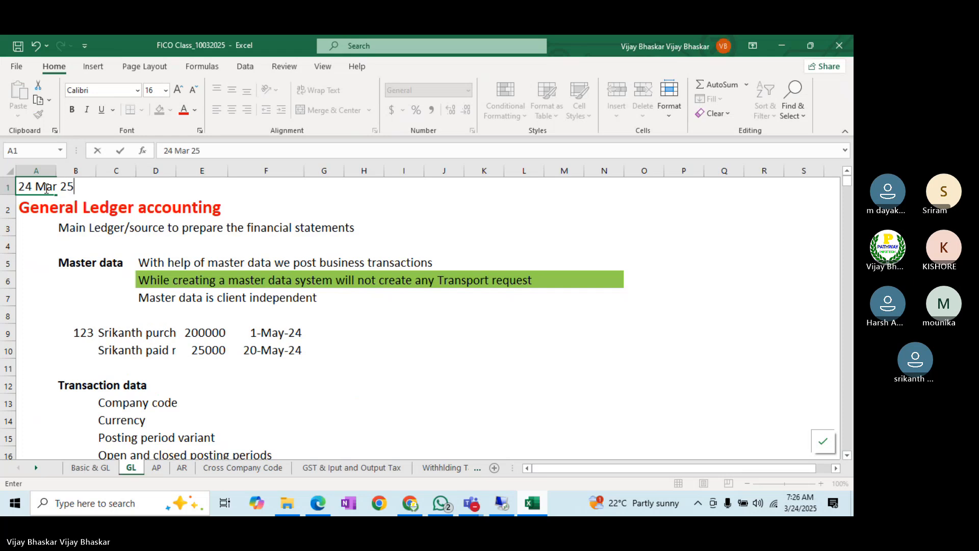
key(Return)
click(45, 188)
key(ctrl+b)
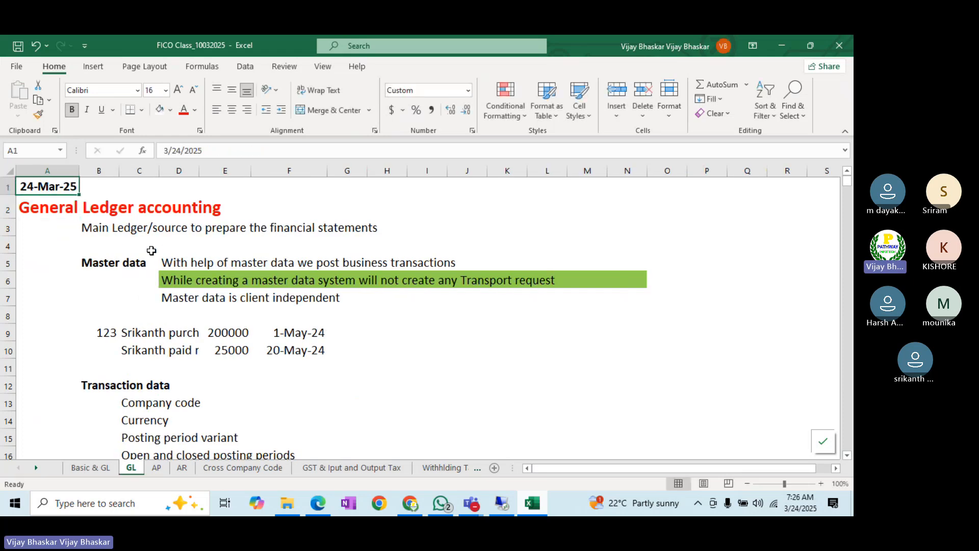
- Select cell T4 for a new heading
click(837, 468)
click(837, 469)
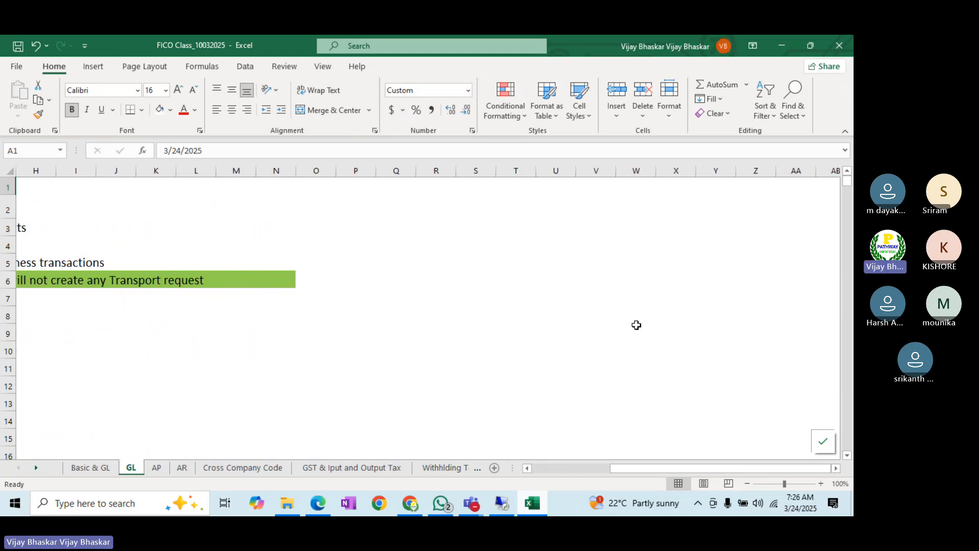
click(501, 254)
click(501, 252)
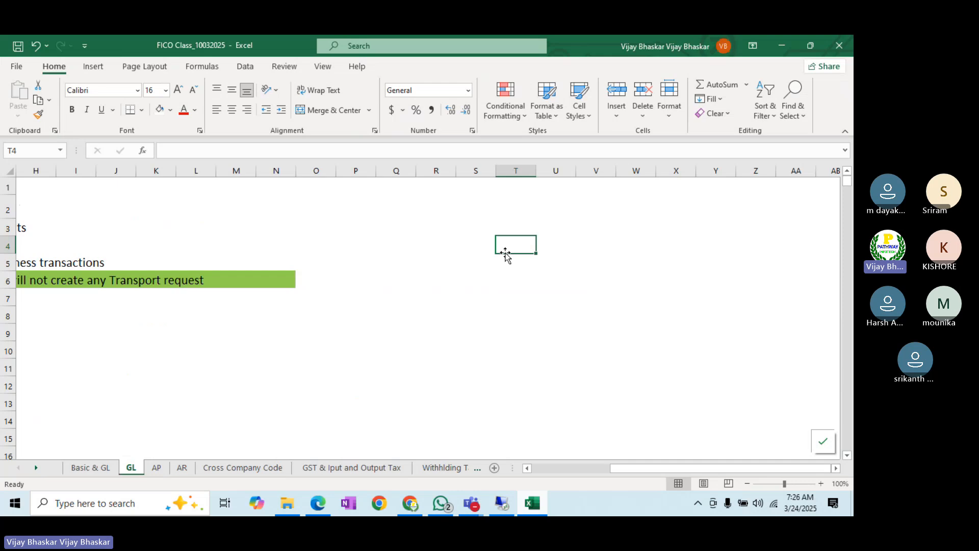
- Enter the heading 'Financial Statements' in cell T4 of the GL sheet
text(Financlai)
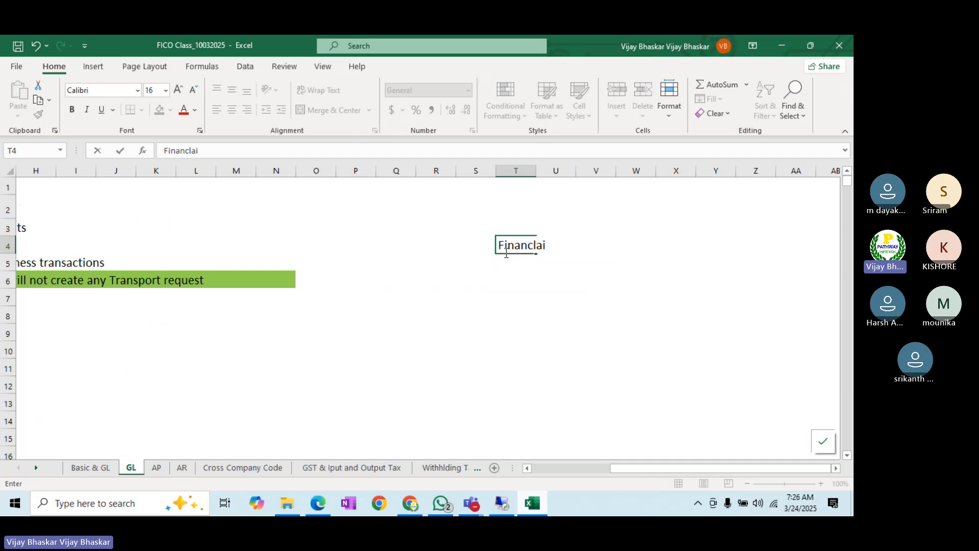
key(BackSpace)
key(BackSpace)
text(ial Sta)
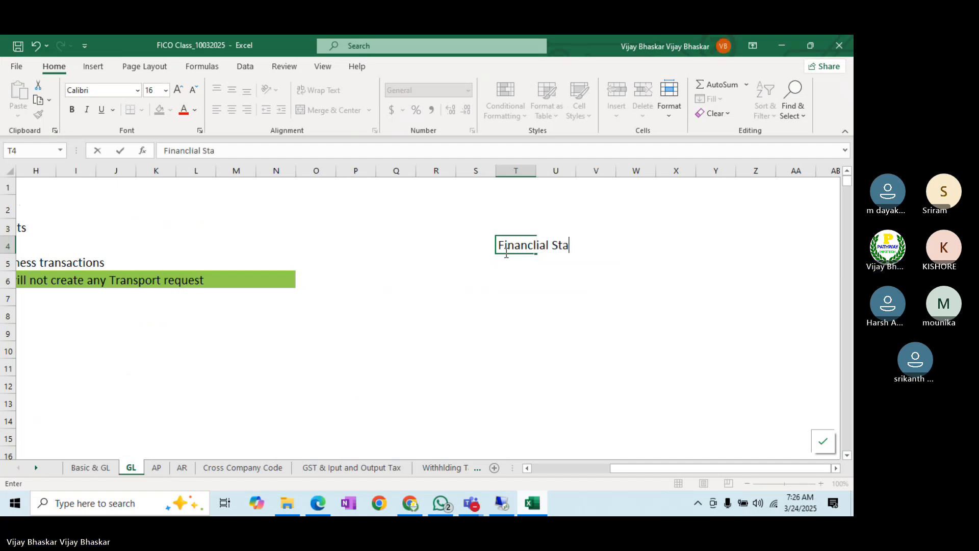
text(tejemnt)
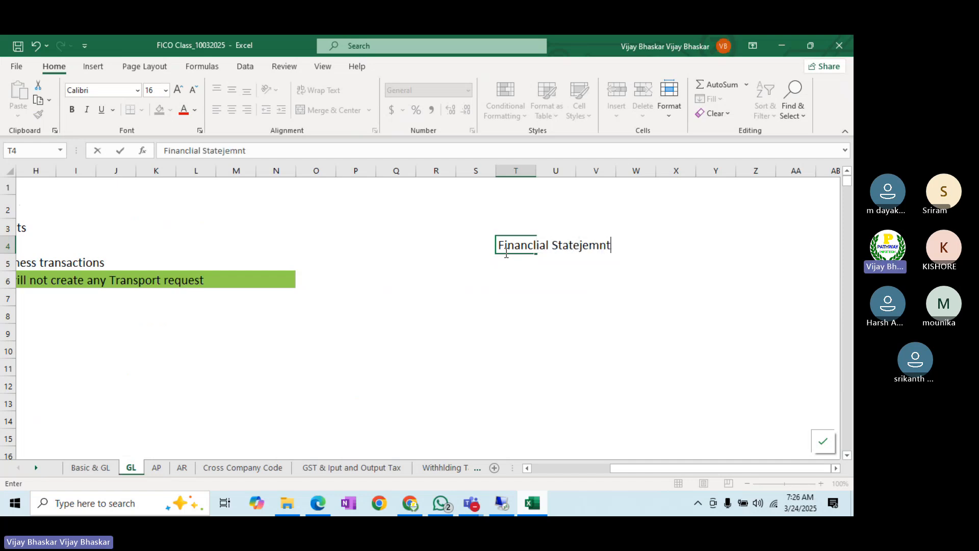
key(BackSpace)
key(BackSpace)
key(BackSpace)
key(BackSpace)
key(BackSpace)
text(ments)
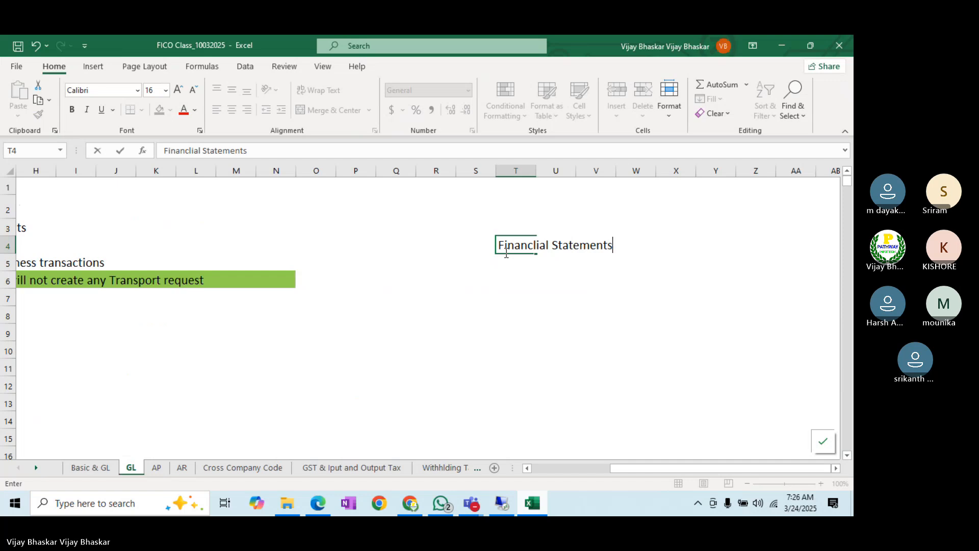
key(Return)
- Make the T4 heading bold and save the workbook
click(512, 239)
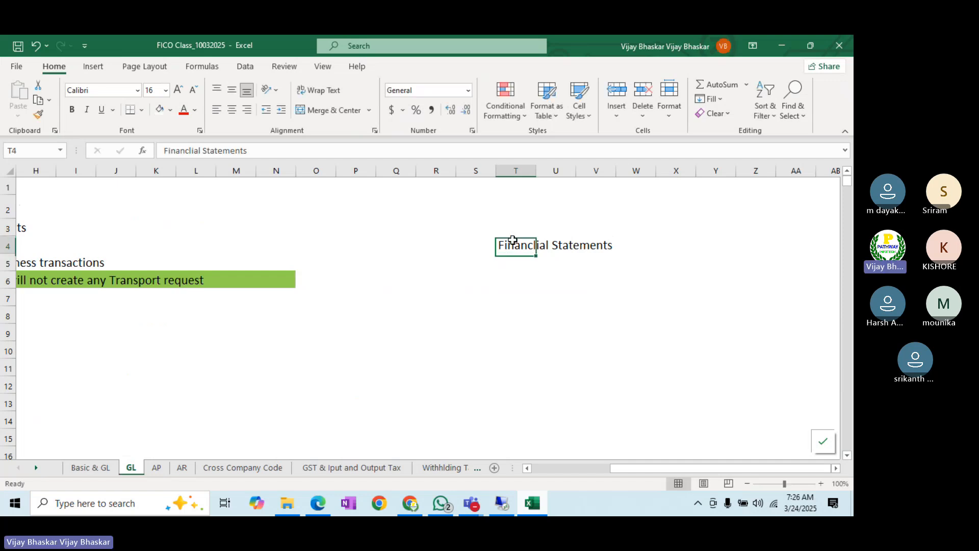
key(ctrl+b)
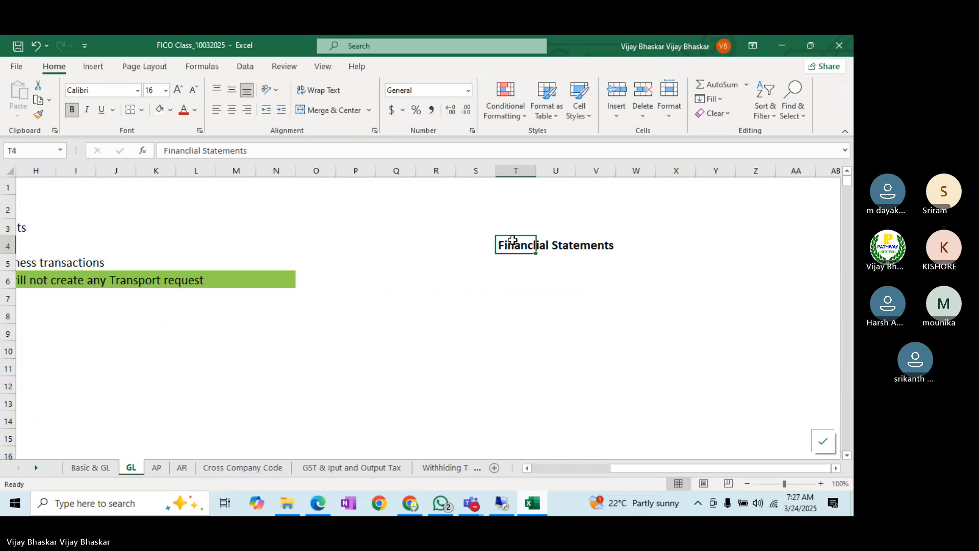
click(515, 275)
key(ctrl+s)
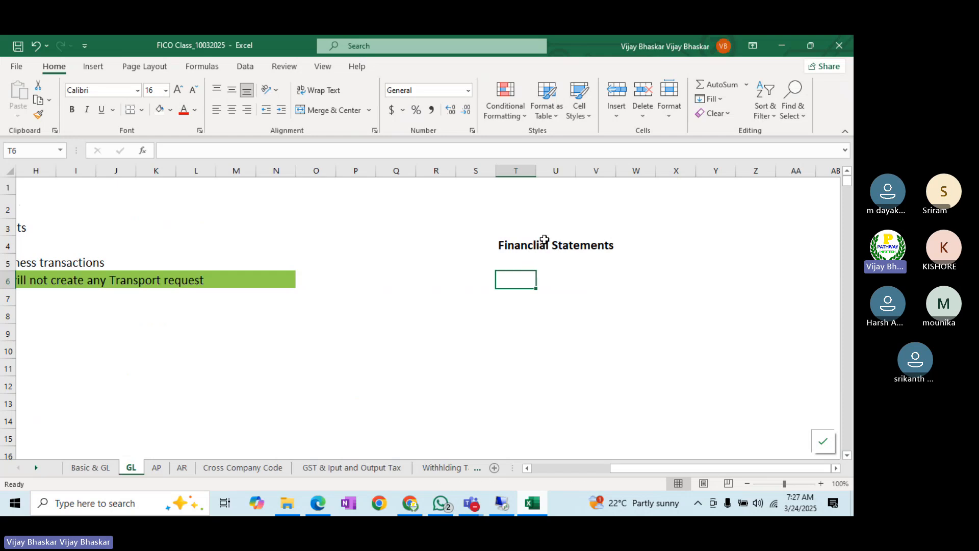
click(489, 235)
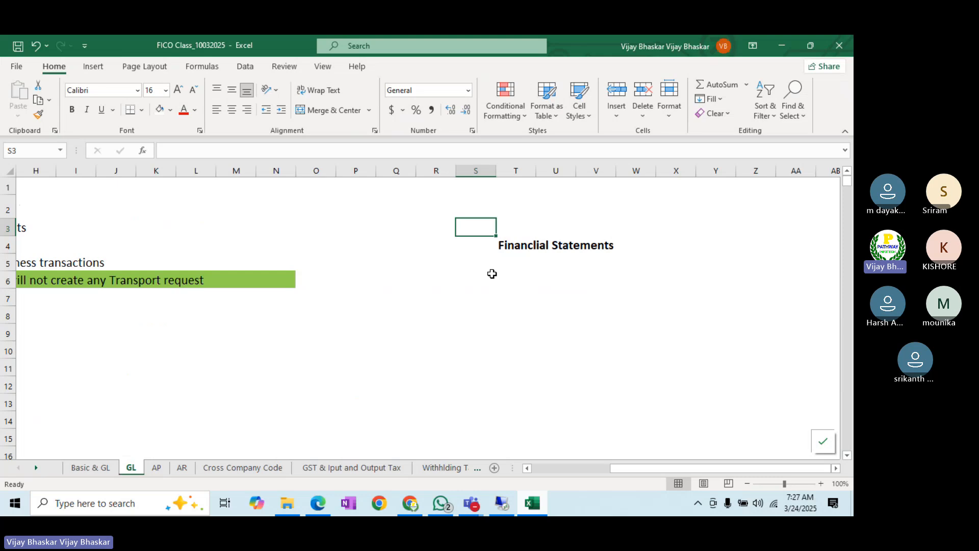
- Enter 'Balance Sheet' in T5 and number it 1 in S5
click(509, 259)
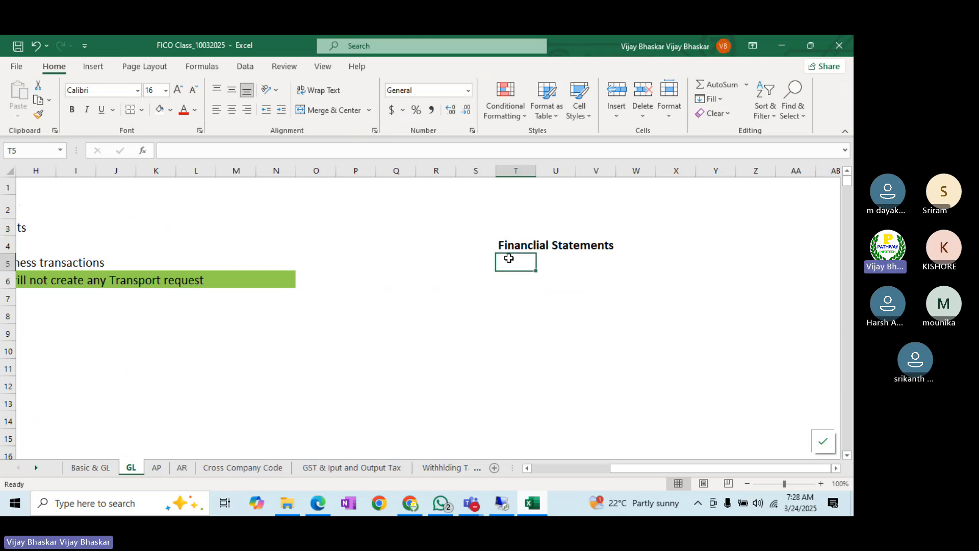
text(Ba)
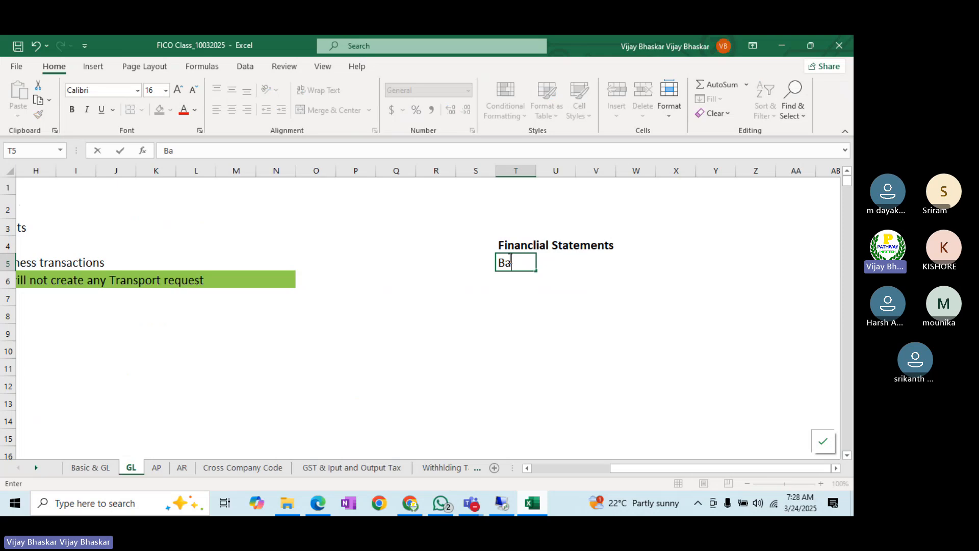
text(lance Sg)
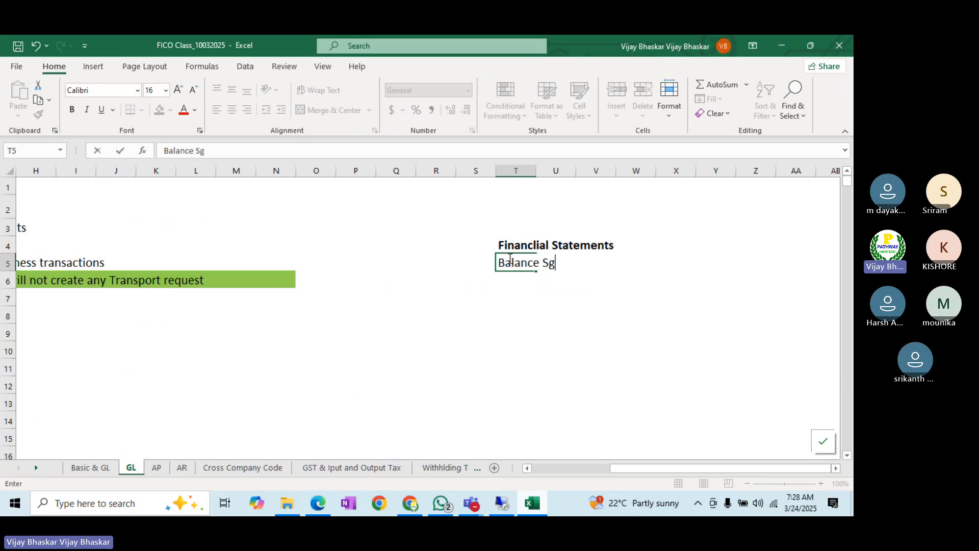
key(BackSpace)
text(heet)
key(Return)
click(548, 263)
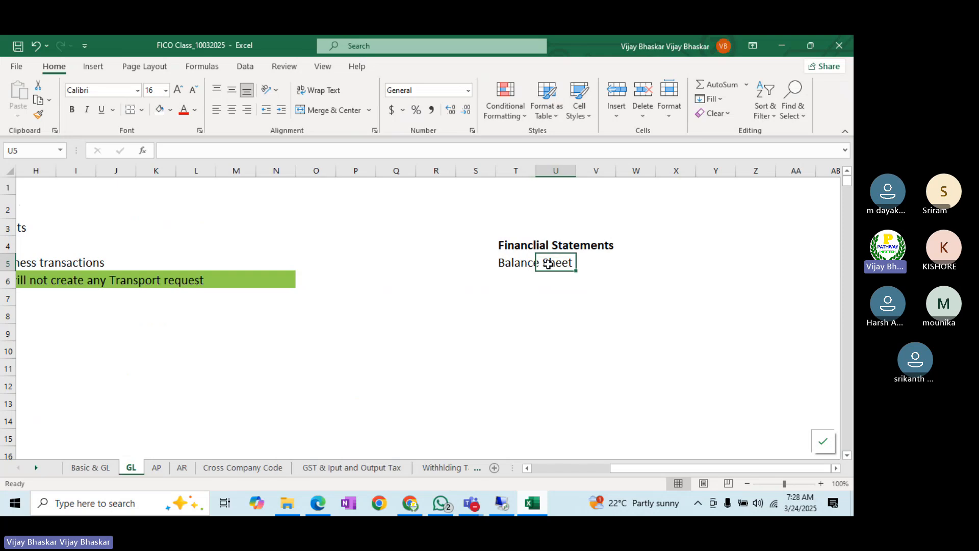
double_click(491, 264)
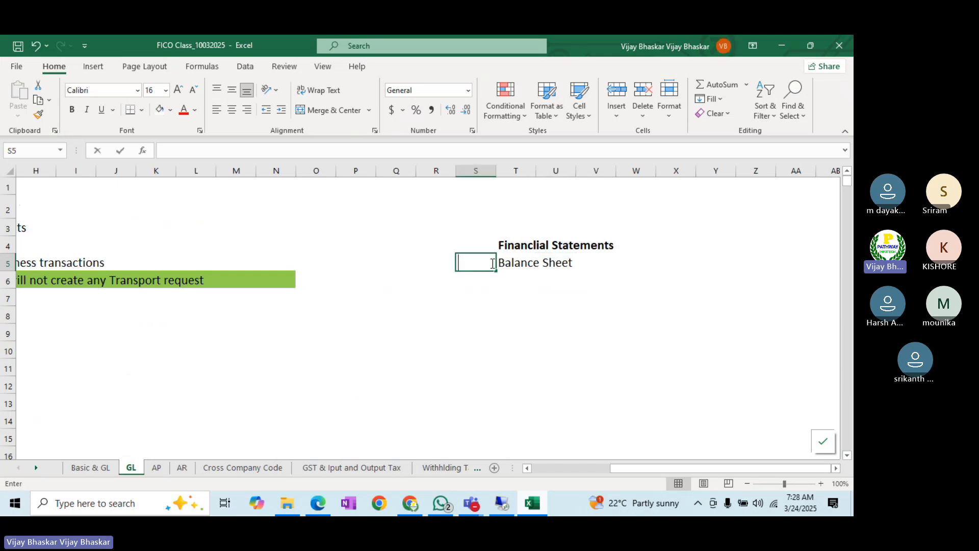
text(1)
key(Tab)
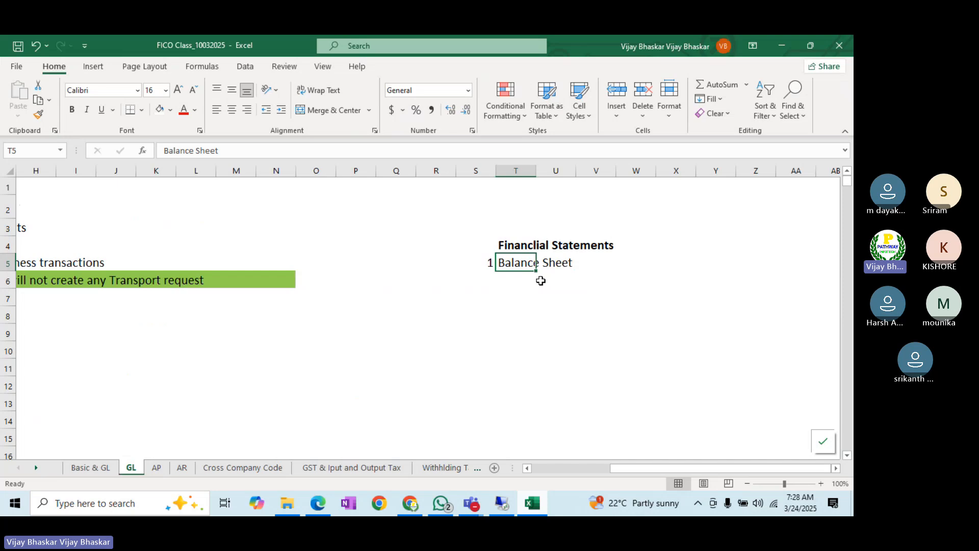
- Extend T5 to read 'Balance Sheet: It consist of Assets and Liabilities'
click(240, 146)
text(:)
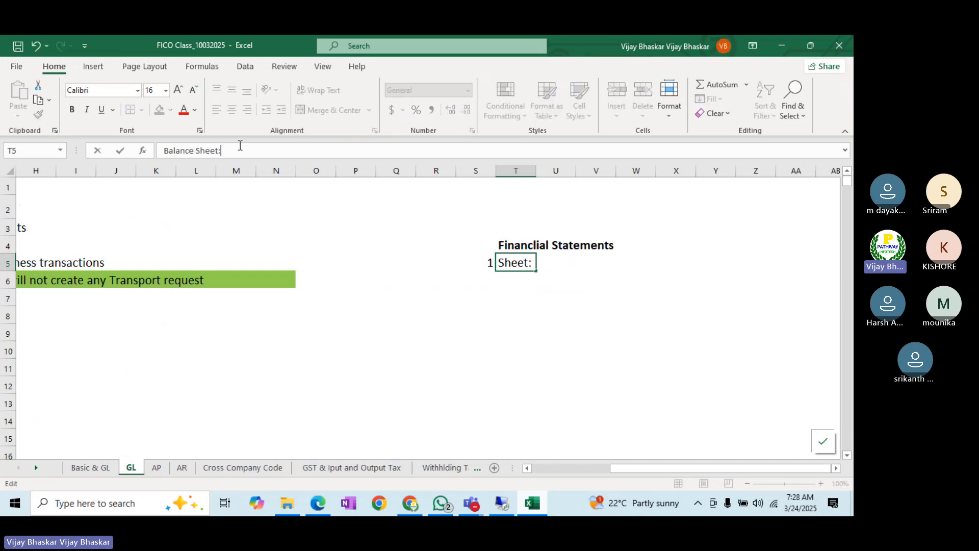
text( It consist of)
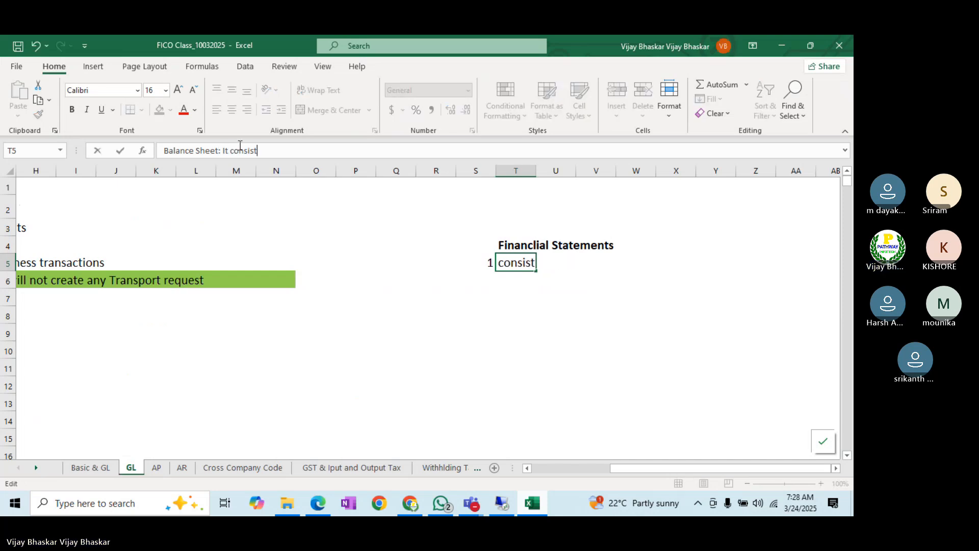
key(BackSpace)
text(f Assets amd)
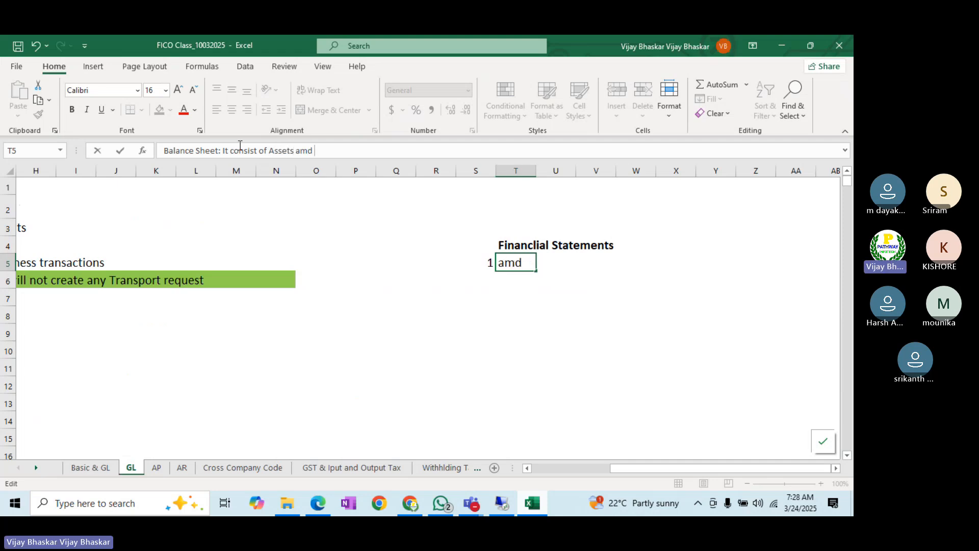
key(BackSpace)
key(BackSpace)
text(nd )
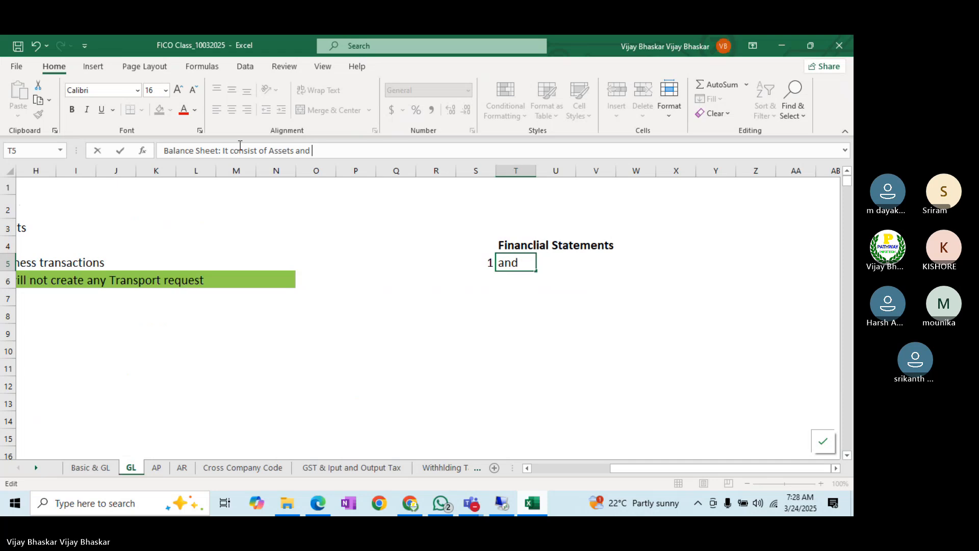
text(Liabilities)
key(Return)
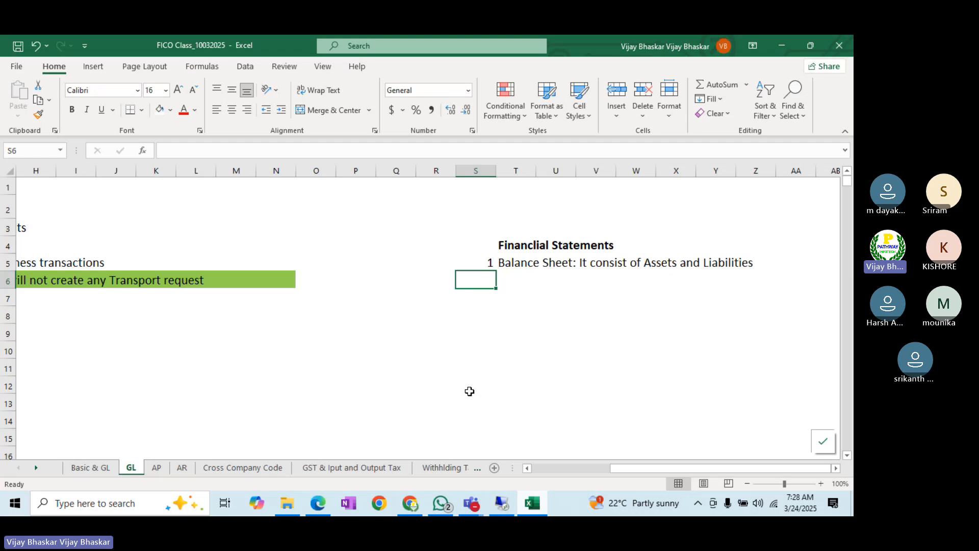
click(502, 505)
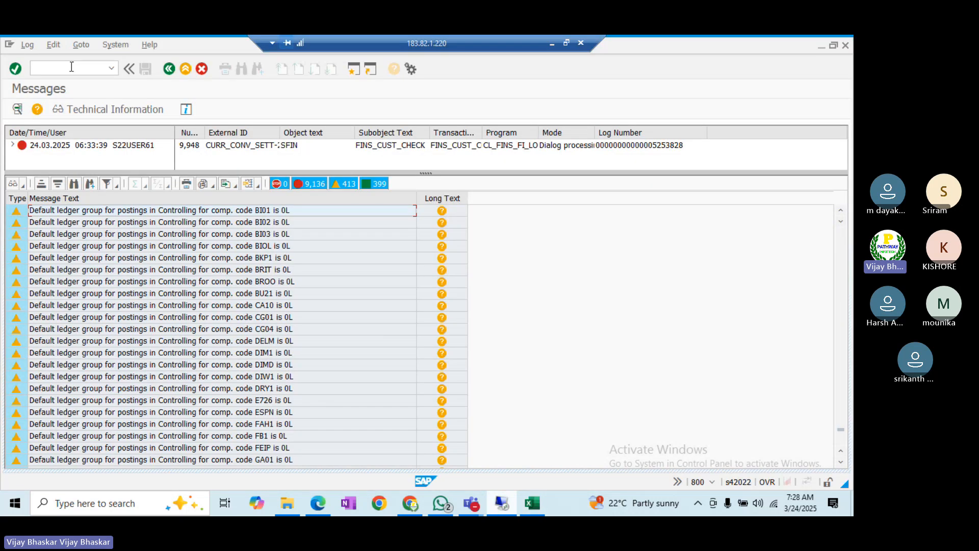
- Display G/L account 100000 via /nFS00, then switch back to the IMG session and enter /nOBD4
click(69, 67)
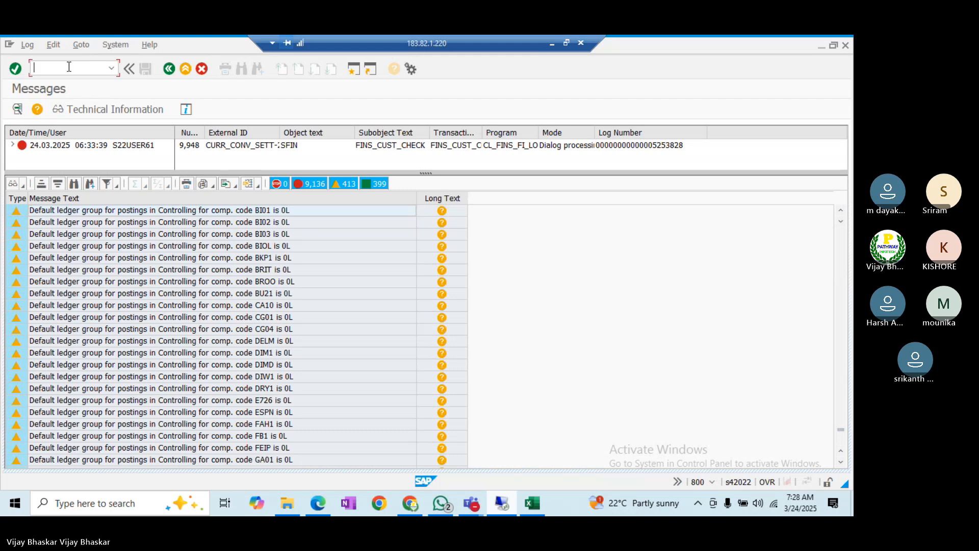
text(/nfs00)
key(Return)
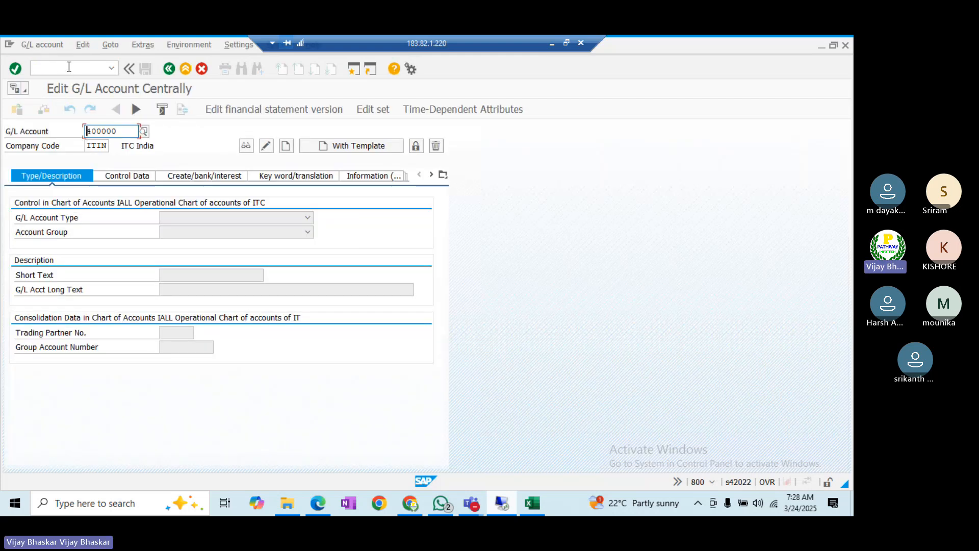
key(Delete)
key(Delete)
key(Delete)
key(Delete)
key(Delete)
text(10000)
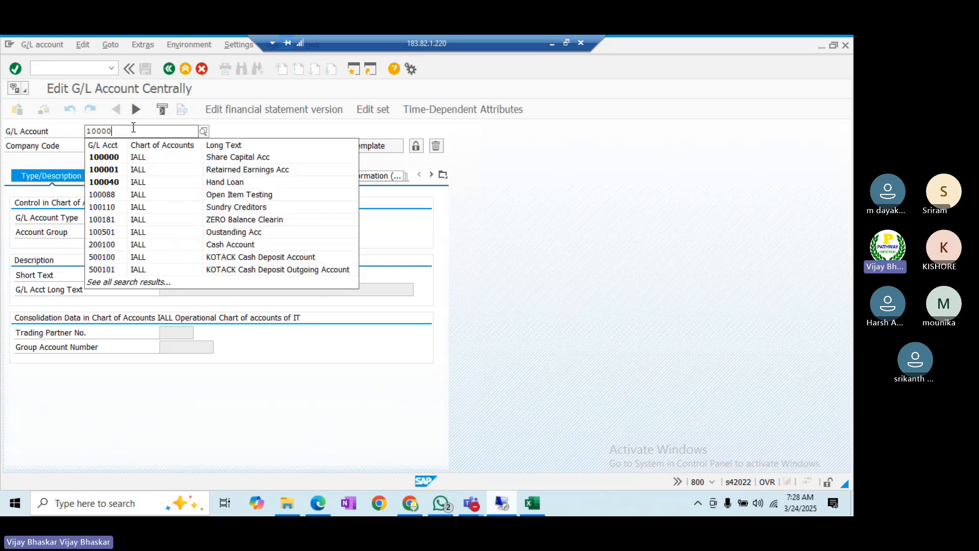
key(Down)
key(Return)
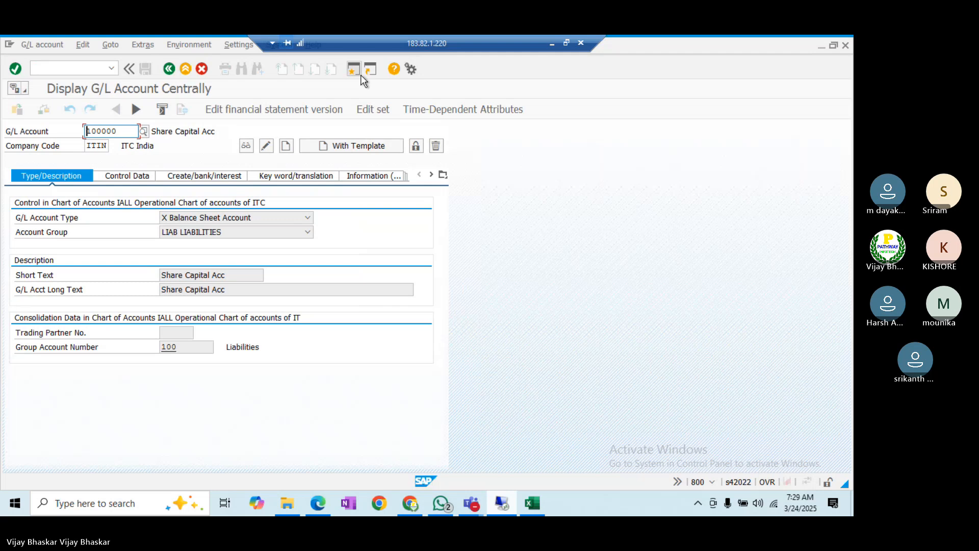
key(alt+Tab)
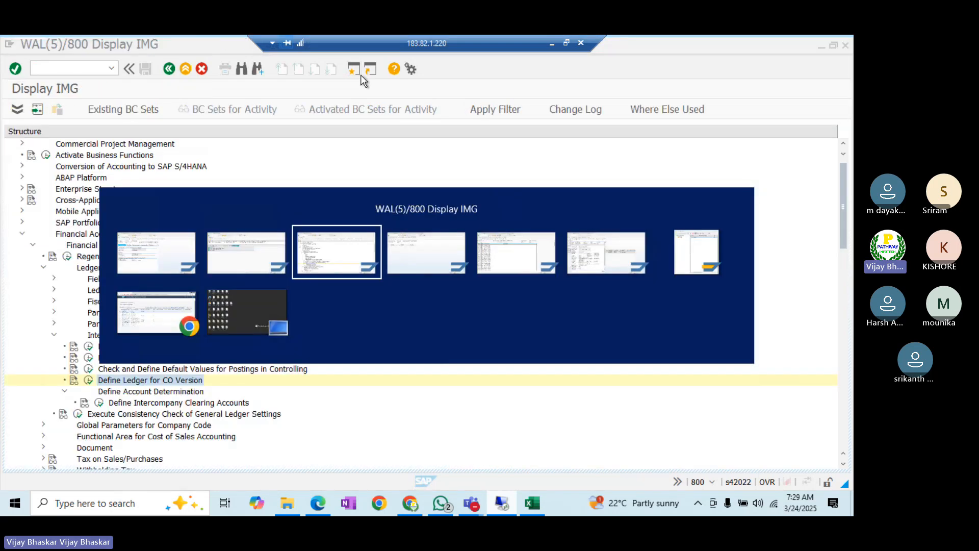
text(/n)
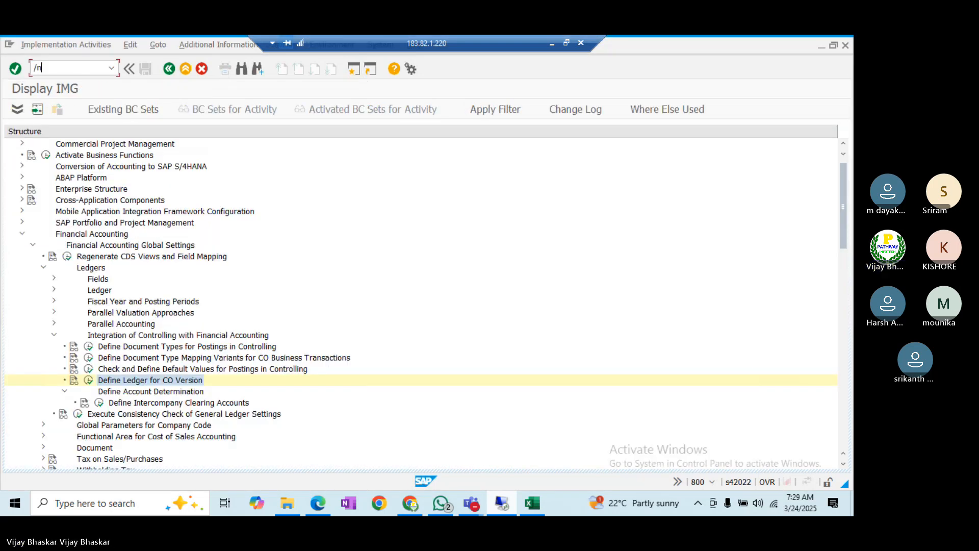
text(obd4)
- Open the G/L account groups list at chart BALL and select the LIABILITIES and Assets rows
key(Return)
click(142, 461)
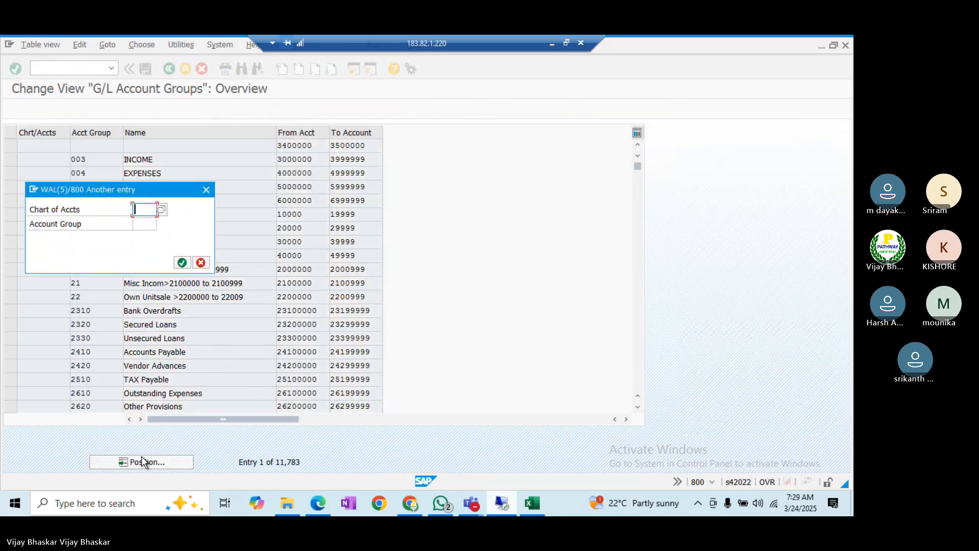
text(BA::)
key(Return)
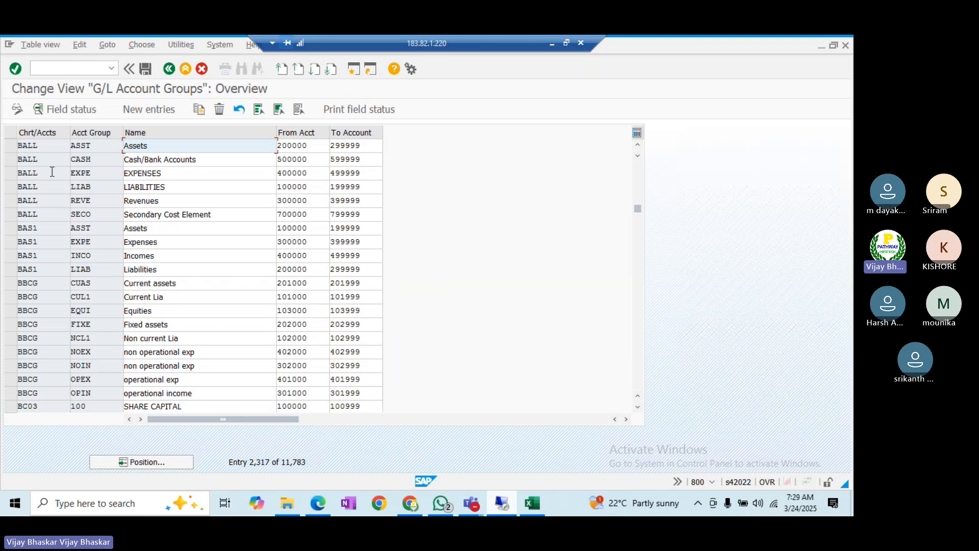
click(12, 187)
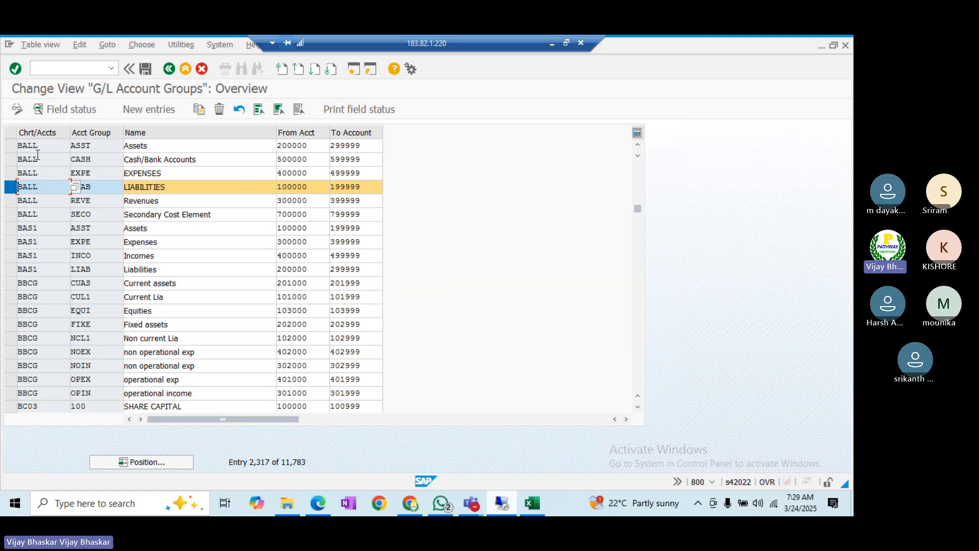
click(11, 146)
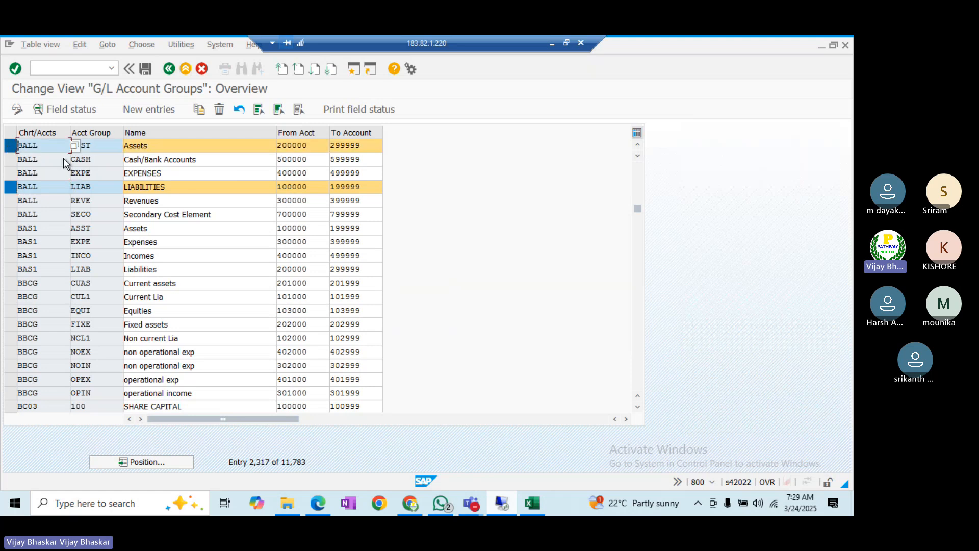
click(533, 504)
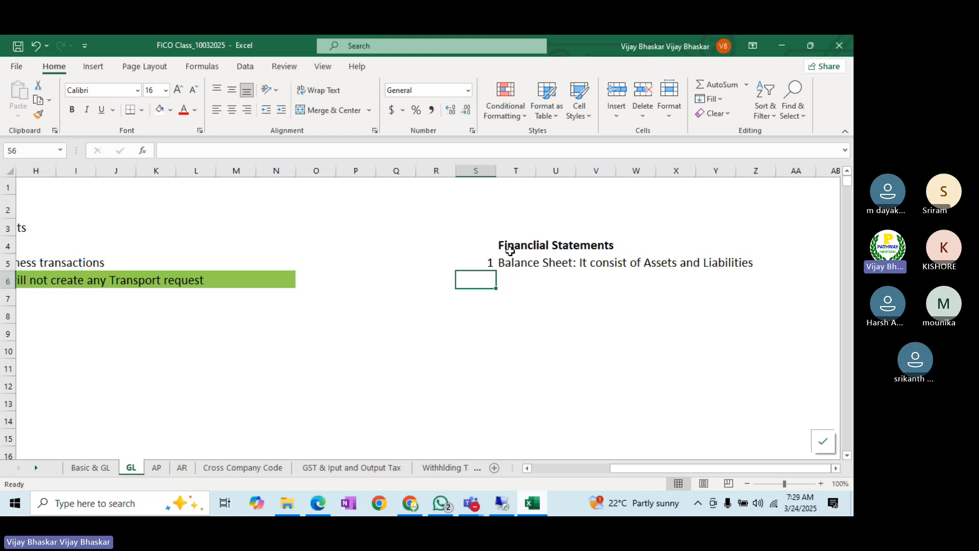
- Point out 'Assets' and 'Liabilities' in the T5 Balance Sheet note, then go back to SAP
click(512, 262)
click(657, 266)
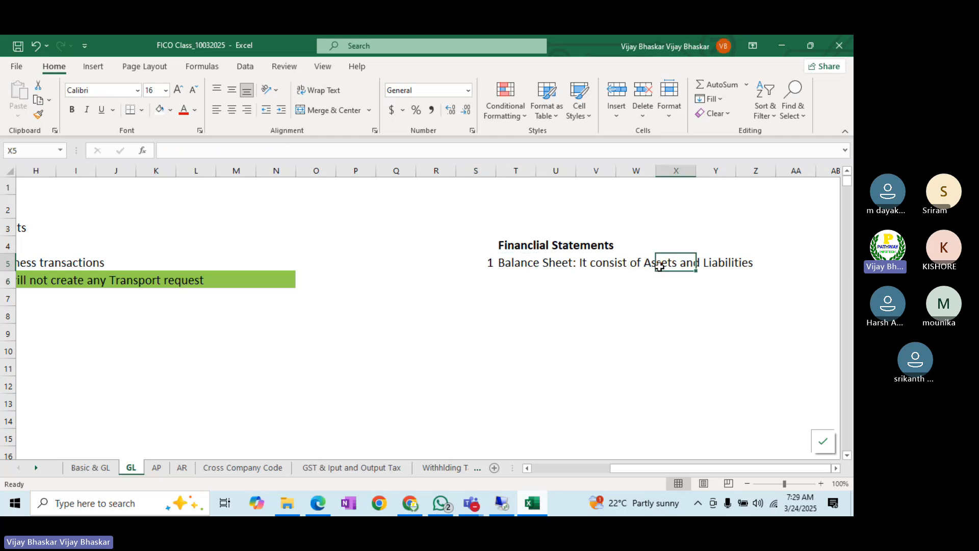
click(724, 266)
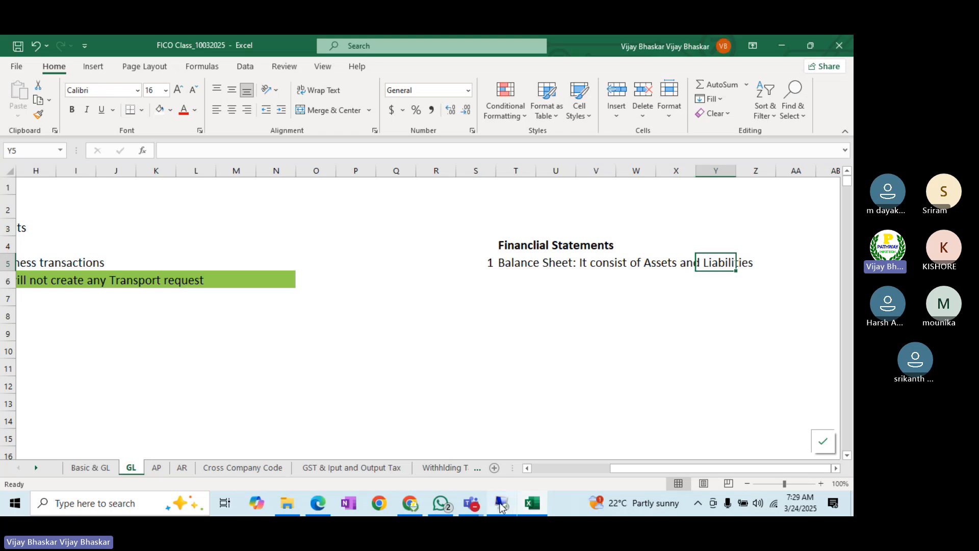
click(502, 505)
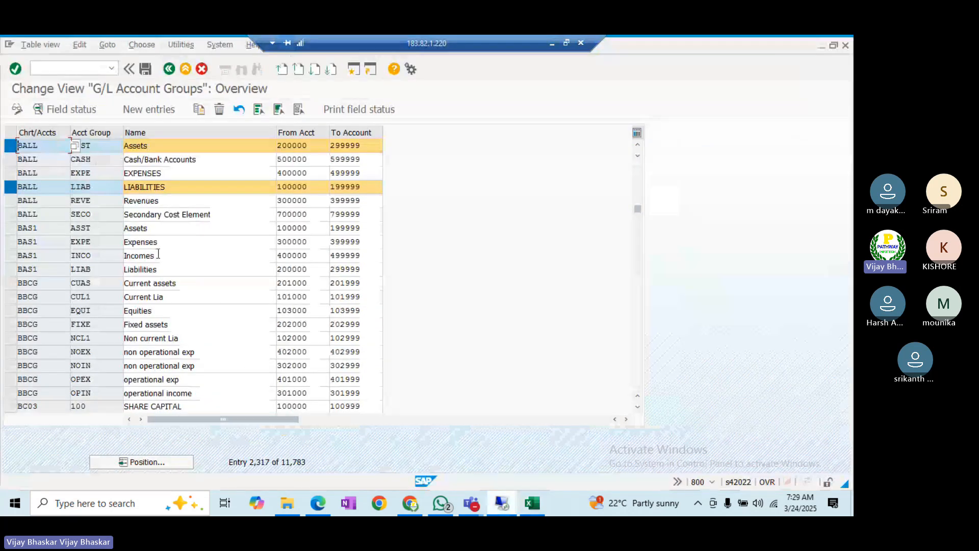
- Highlight the LIAB group's account range 100000 to 199999, then select T6 in Excel
click(105, 190)
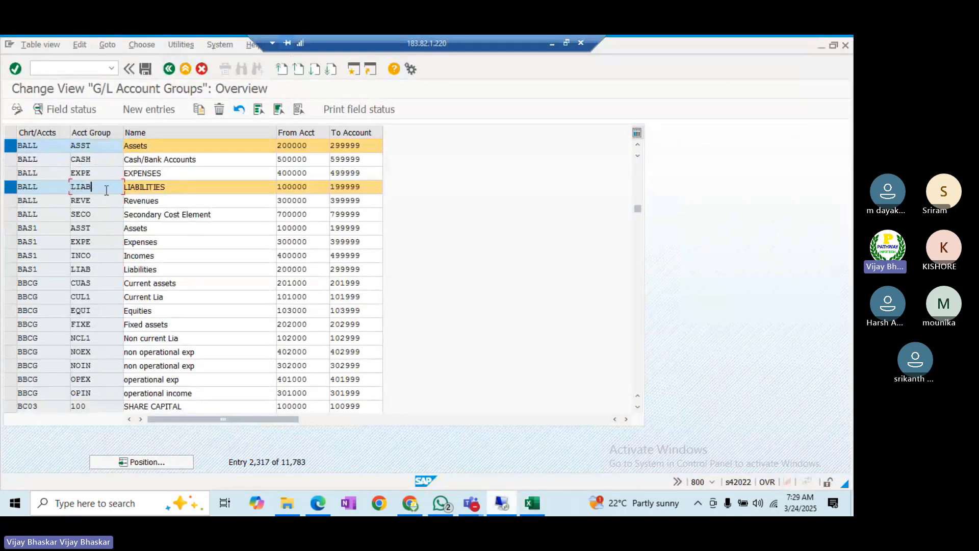
double_click(313, 188)
click(277, 187)
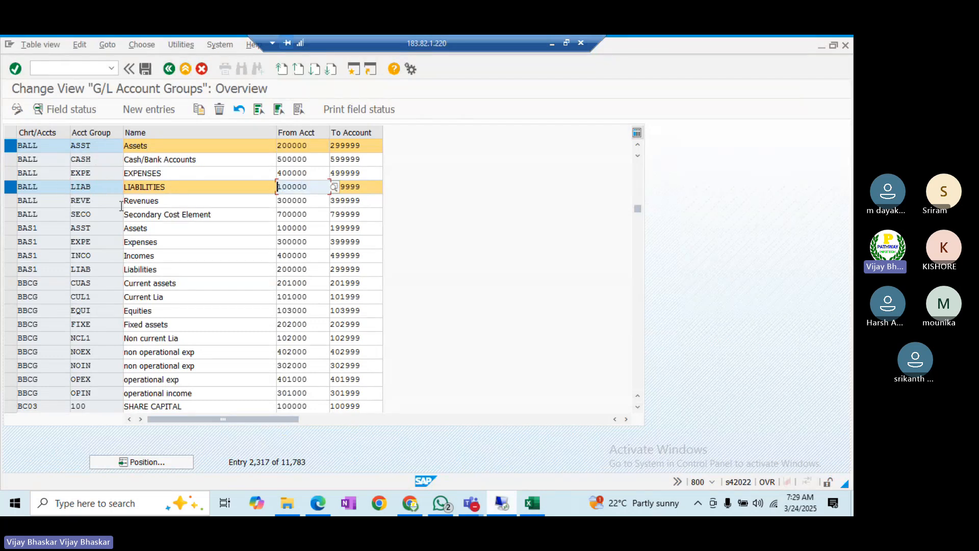
click(309, 187)
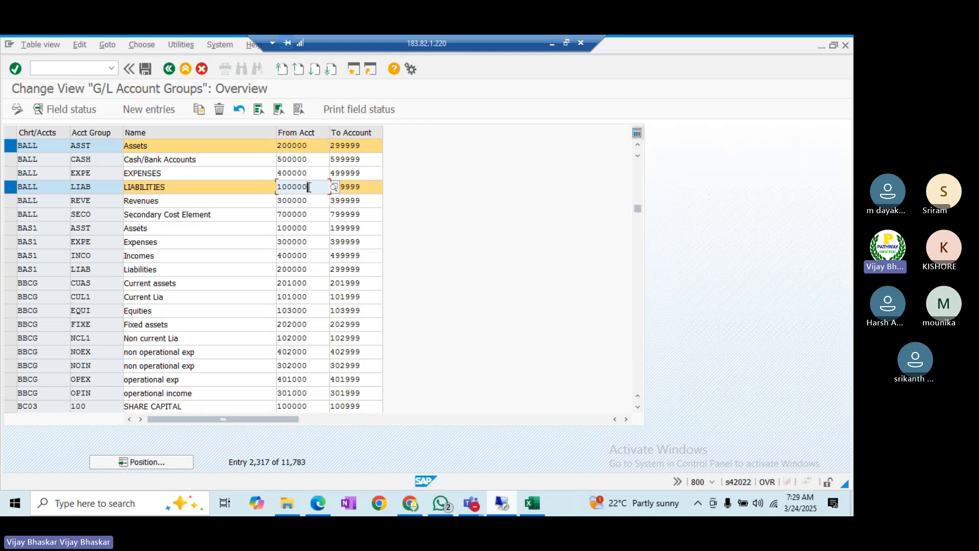
click(365, 186)
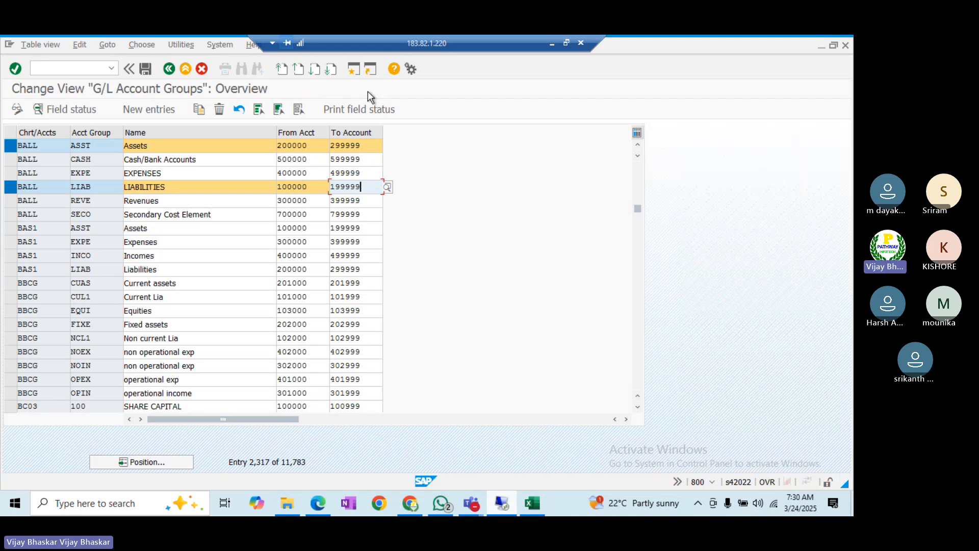
click(307, 186)
drag(307, 186, 269, 186)
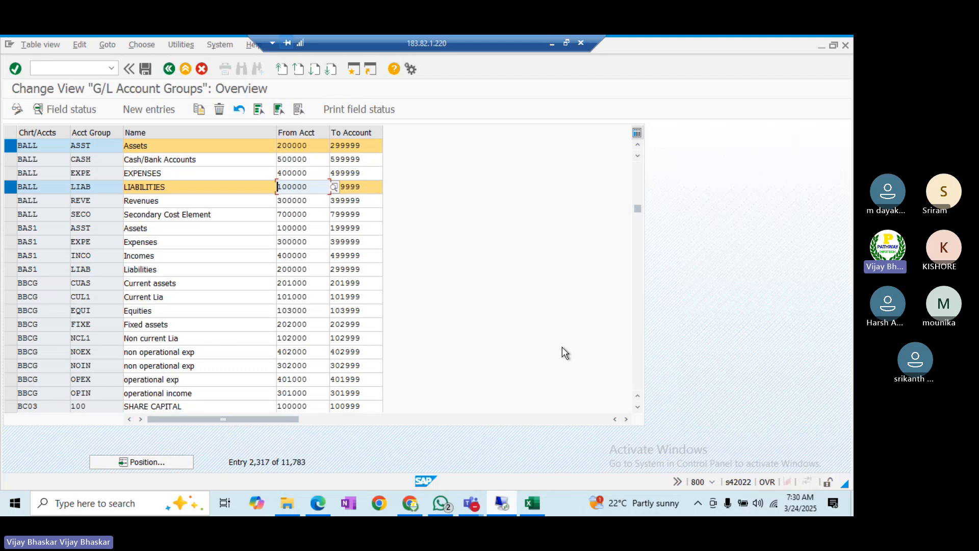
click(533, 504)
click(504, 282)
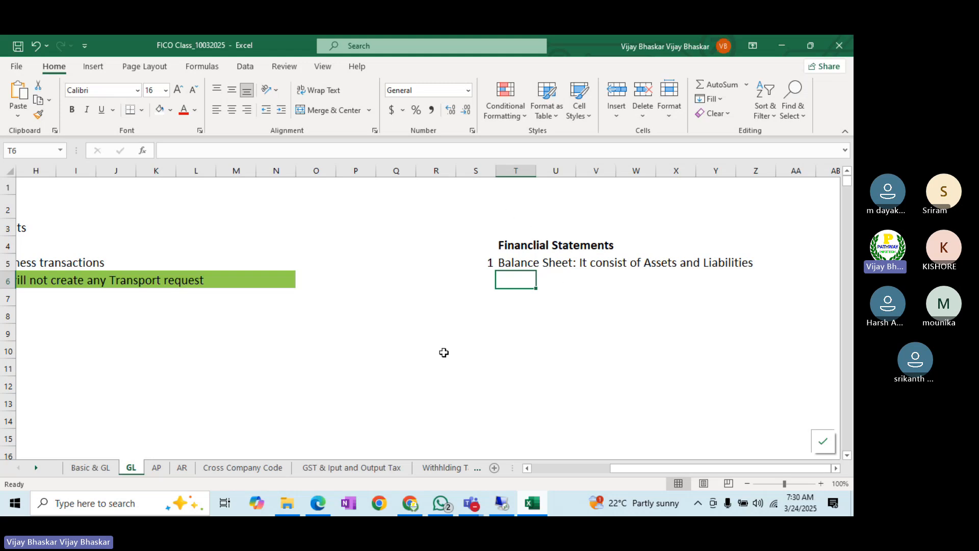
- Bring the Teams meeting forward and choose Stop recording under Record and transcribe
click(472, 503)
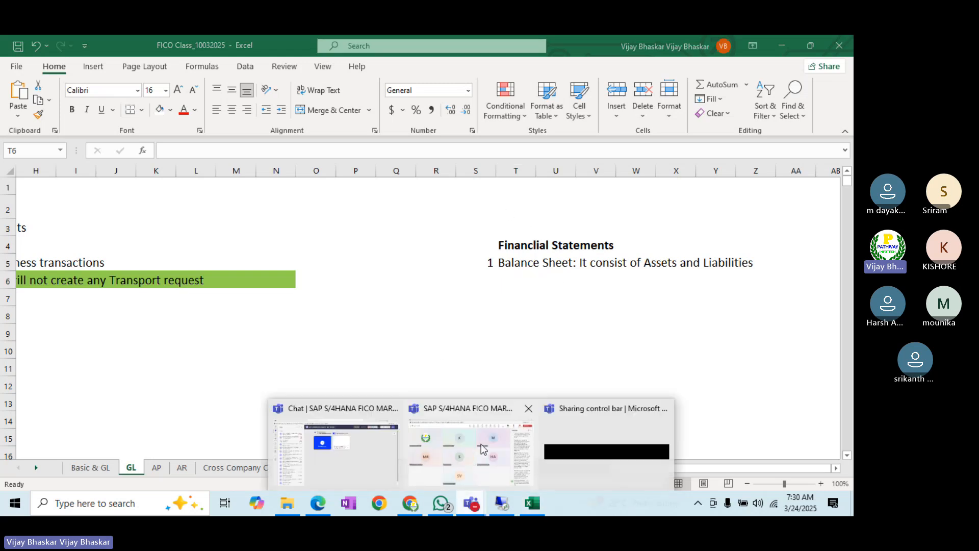
click(482, 449)
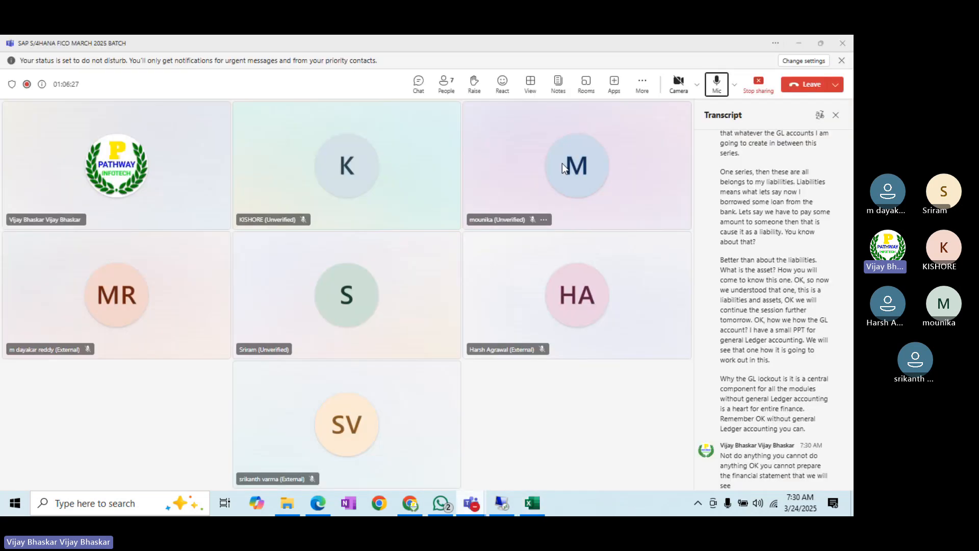
click(645, 87)
mouse_move(668, 112)
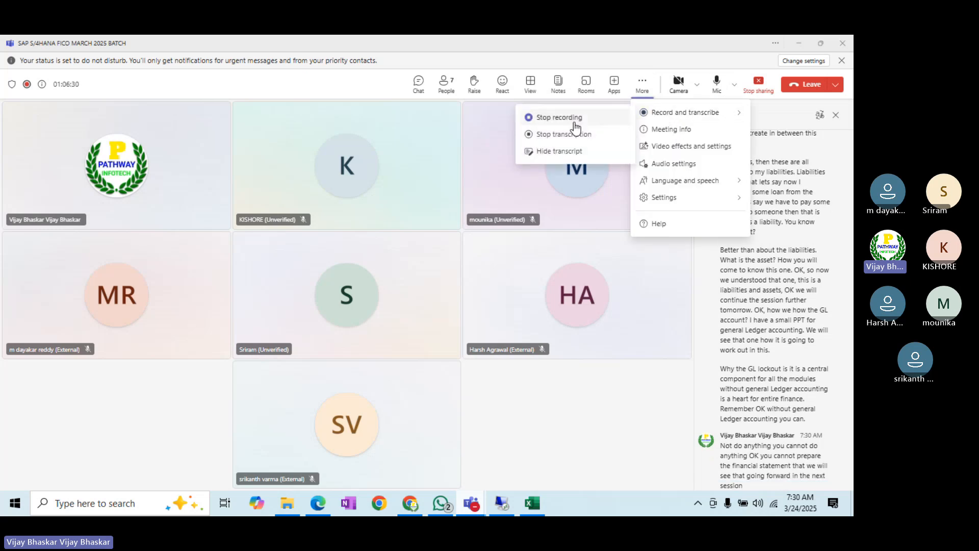
click(564, 122)
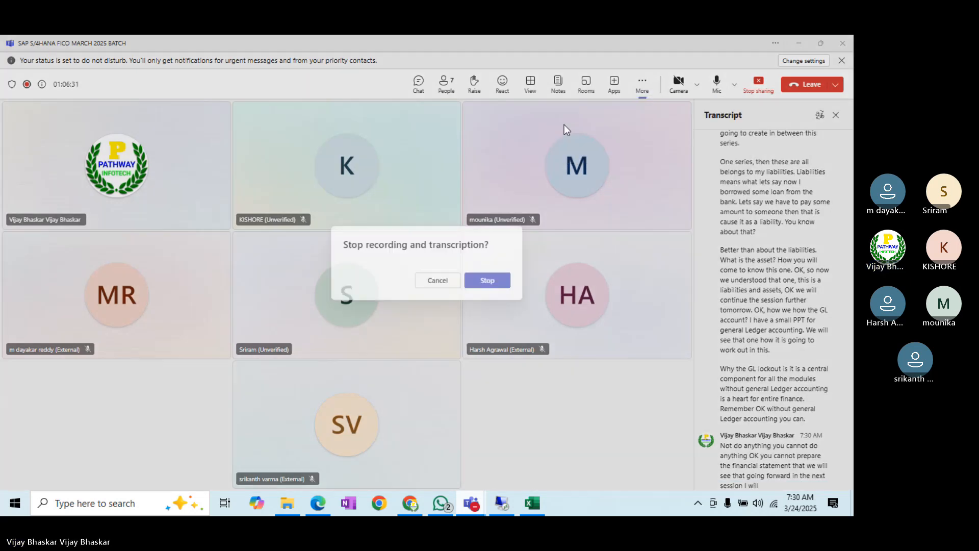